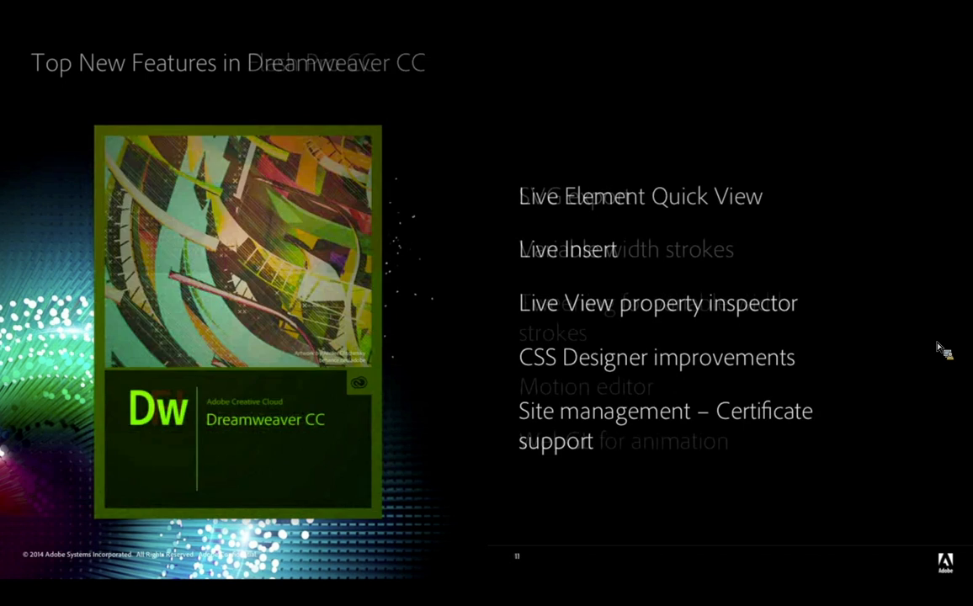
{"action": "key", "text": "Right"}
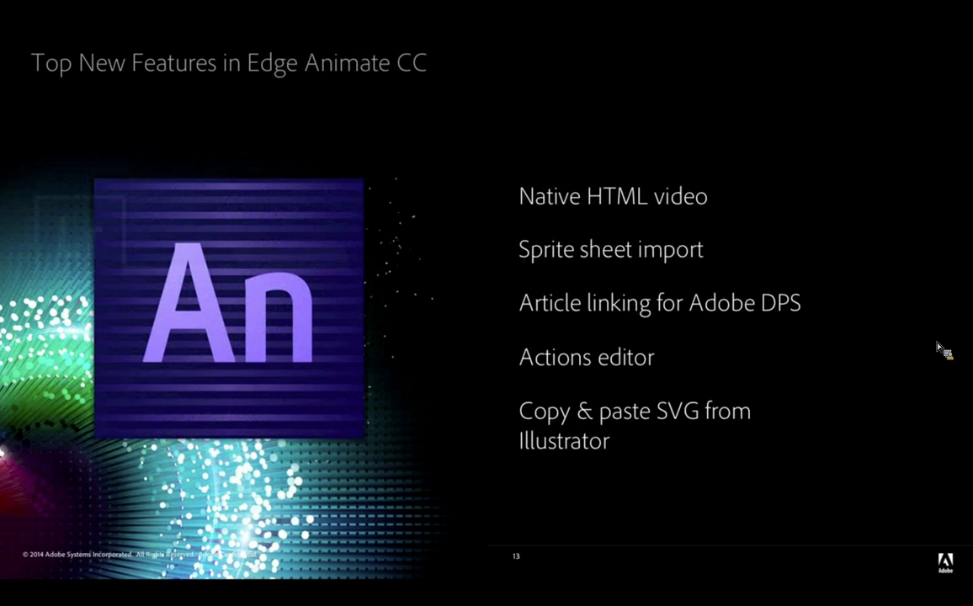
{"action": "key", "text": "Right"}
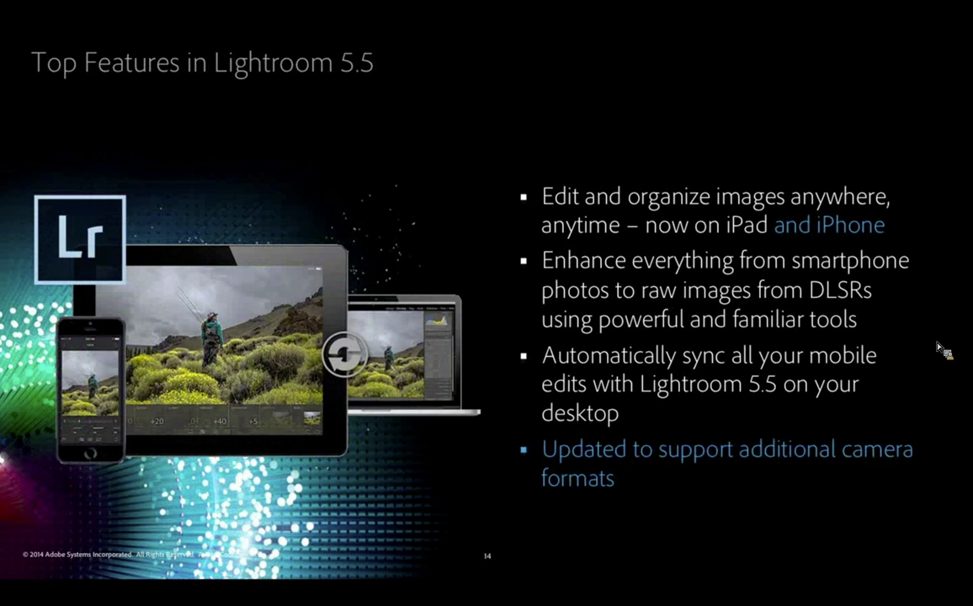
{"action": "key", "text": "Right"}
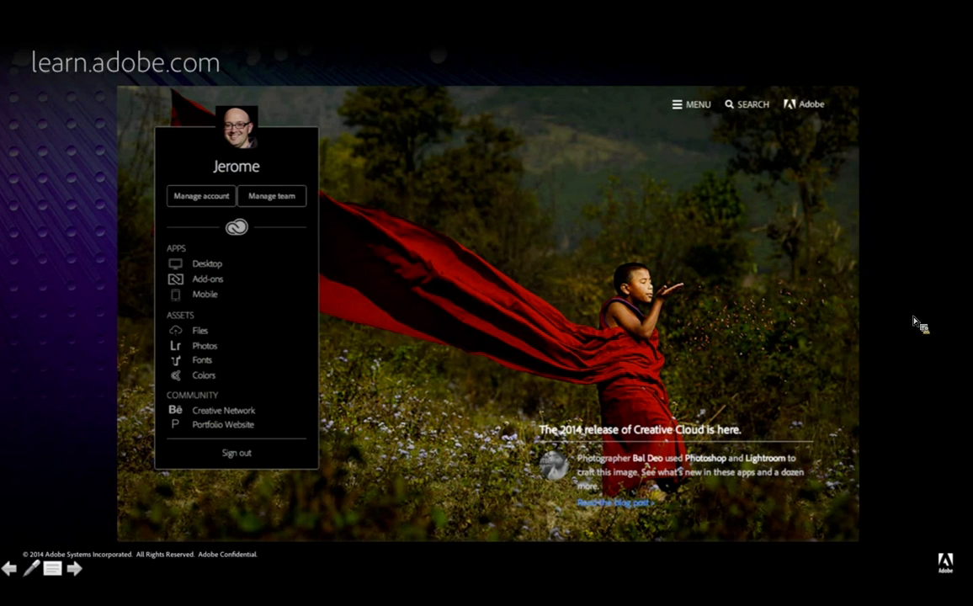
{"action": "key", "text": "Right"}
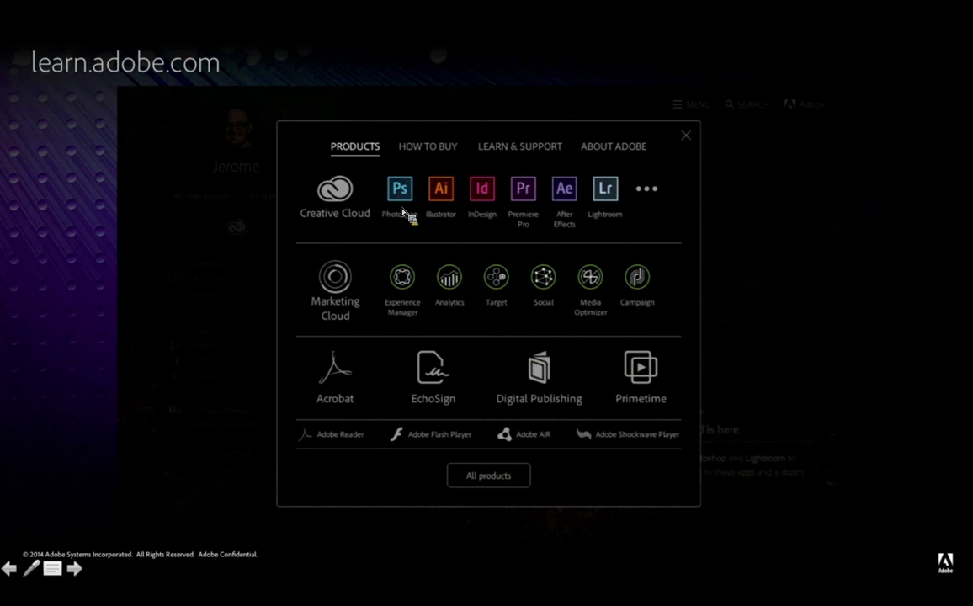
{"action": "left_click", "coordinate": [442, 194]}
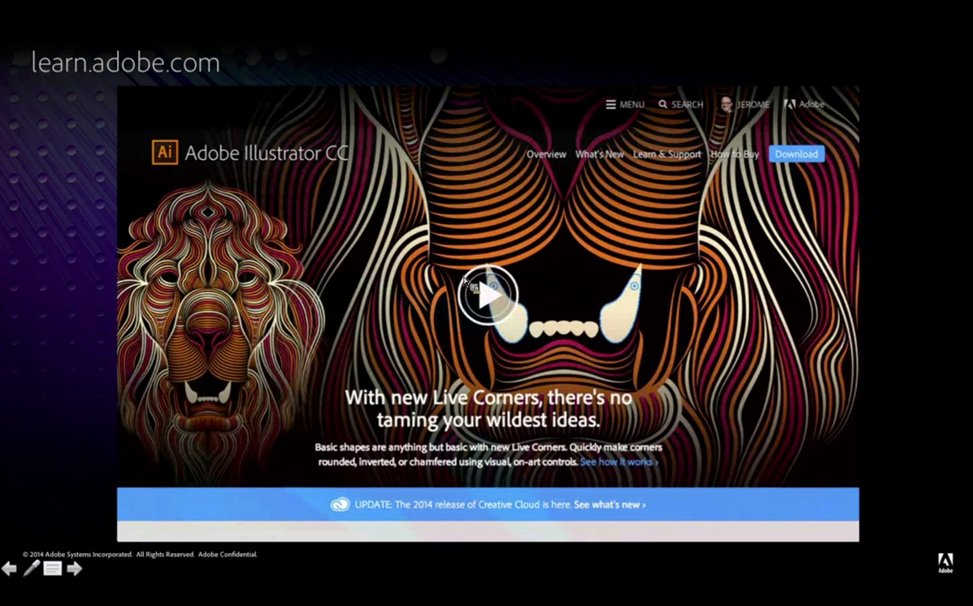
{"action": "left_click", "coordinate": [539, 343]}
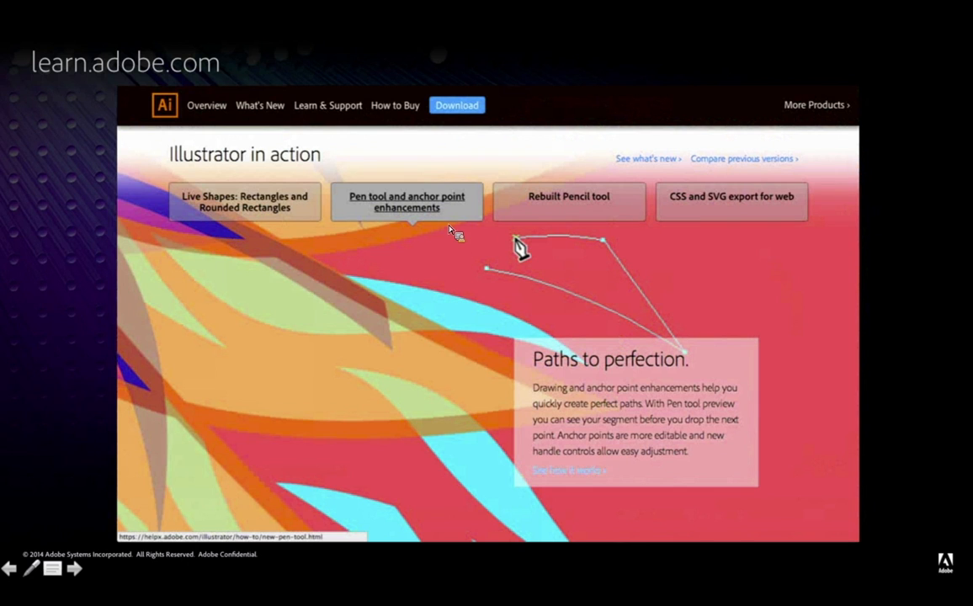
{"action": "left_click", "coordinate": [404, 206]}
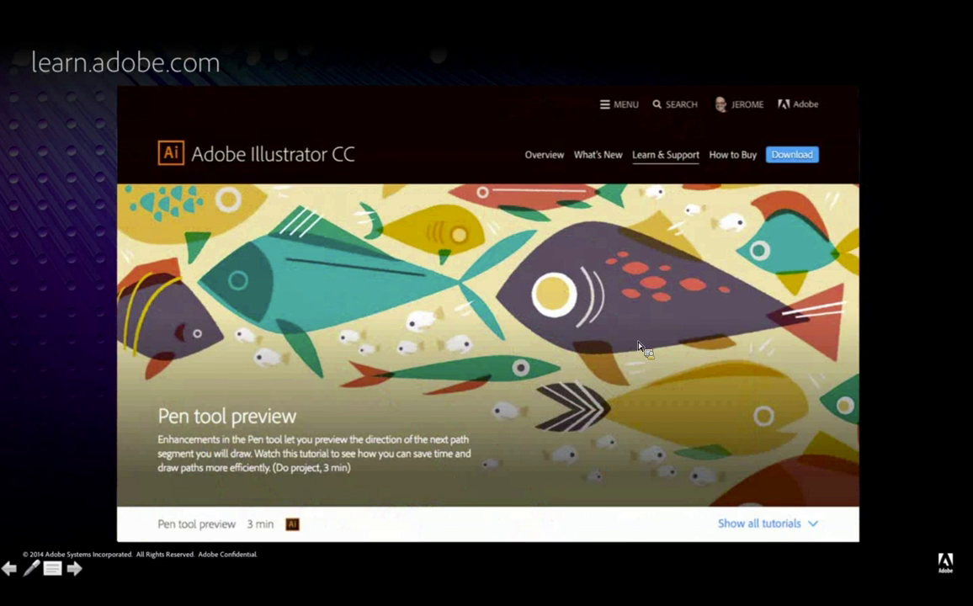
{"action": "left_click", "coordinate": [659, 316]}
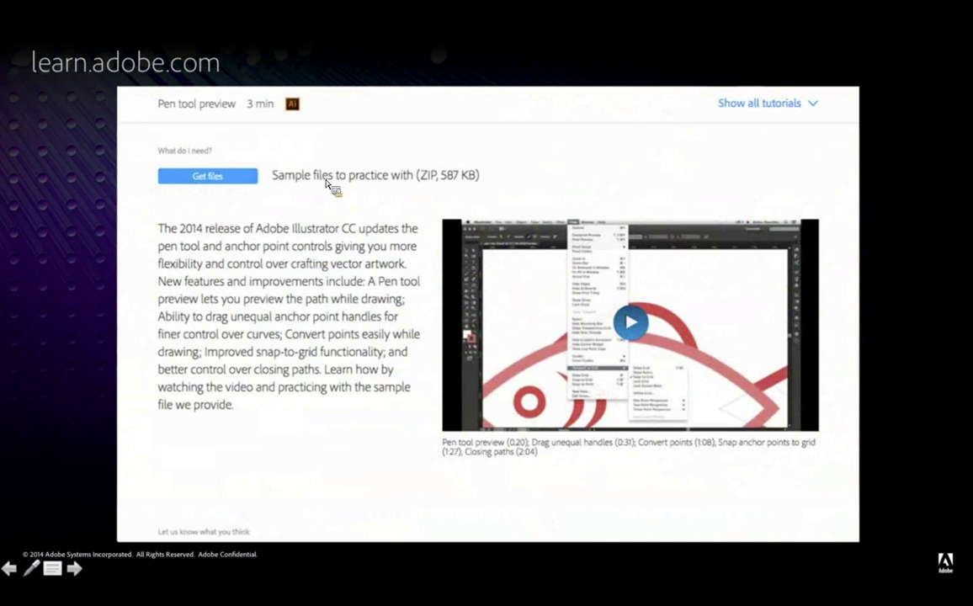
{"action": "left_click", "coordinate": [323, 217]}
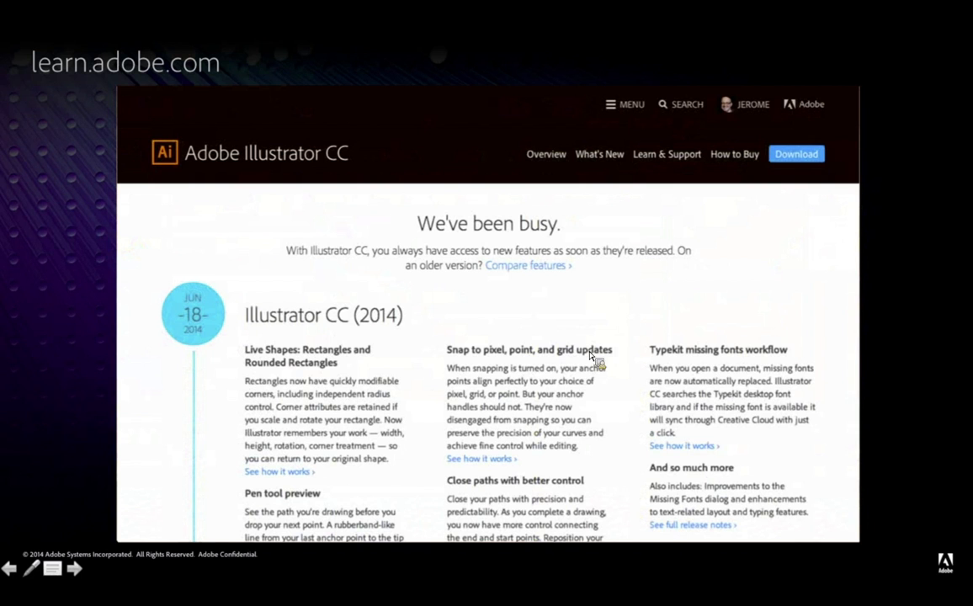
End the slide show and open the Top New Features in Photoshop CC slide in the normal editing view
{"action": "key", "text": "Escape"}
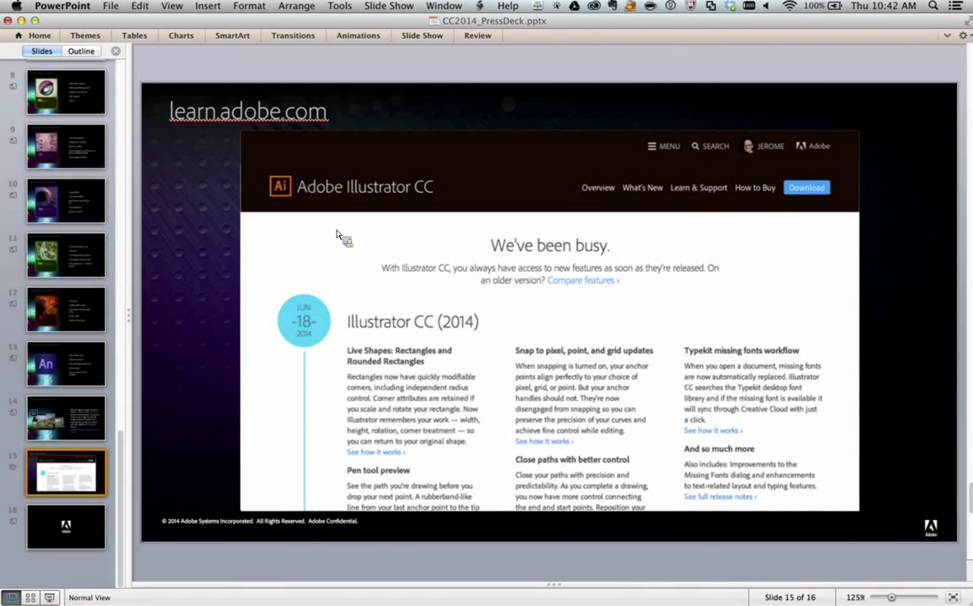
{"action": "key", "text": "super+h"}
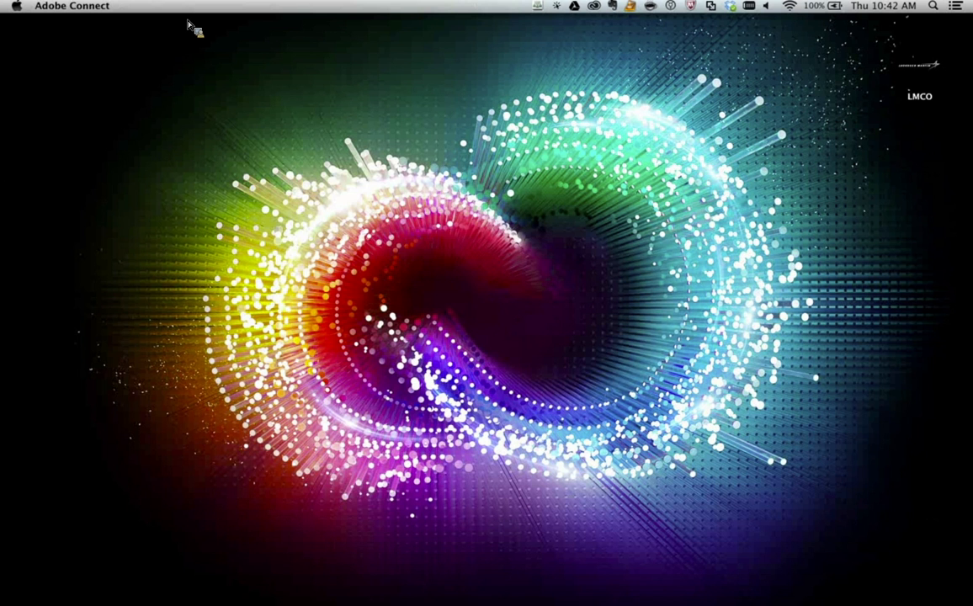
{"action": "key", "text": "super+Tab"}
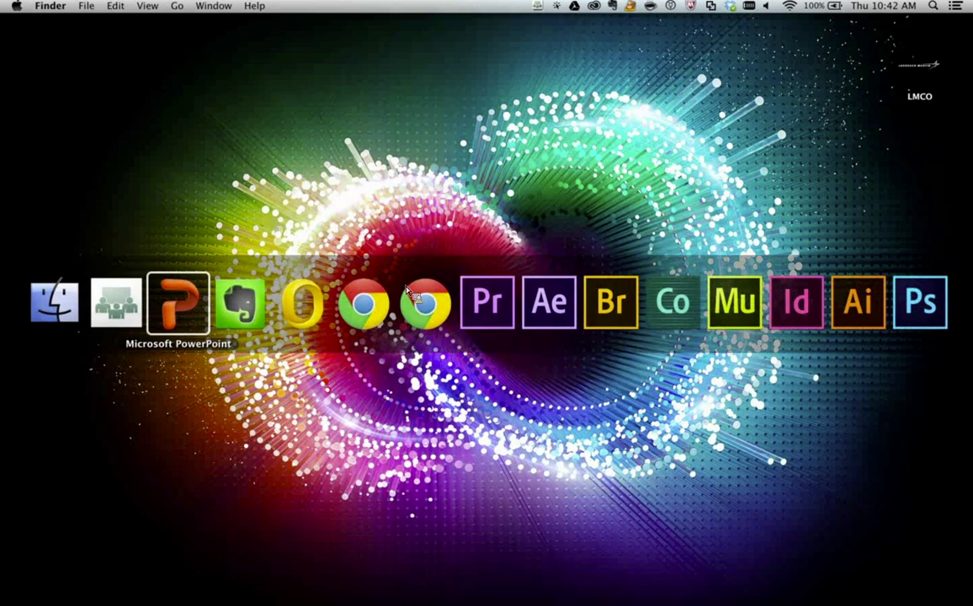
{"action": "left_click", "coordinate": [201, 311]}
{"action": "scroll", "coordinate": [93, 196], "scroll_direction": "up", "scroll_amount": 10}
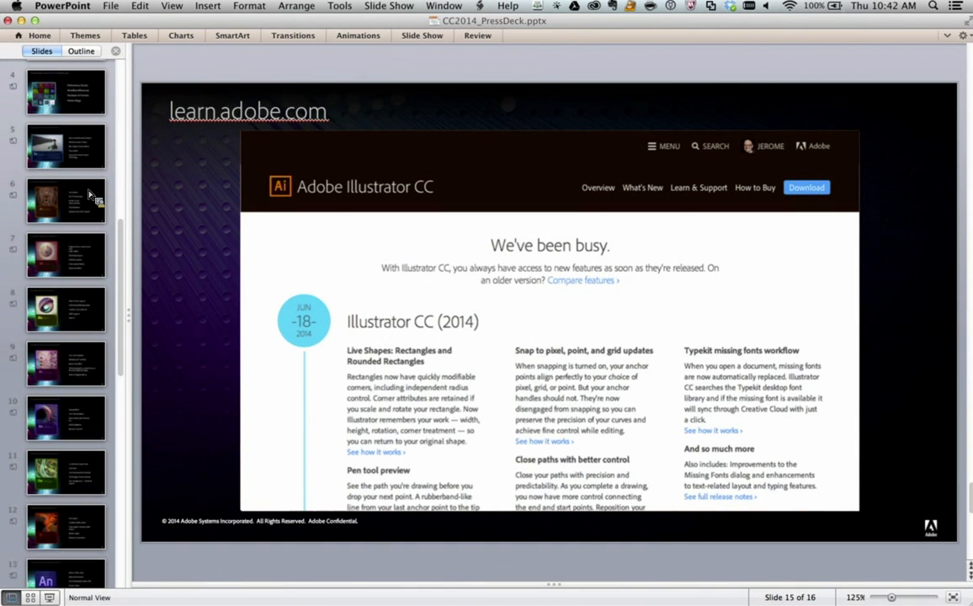
{"action": "left_click", "coordinate": [80, 253]}
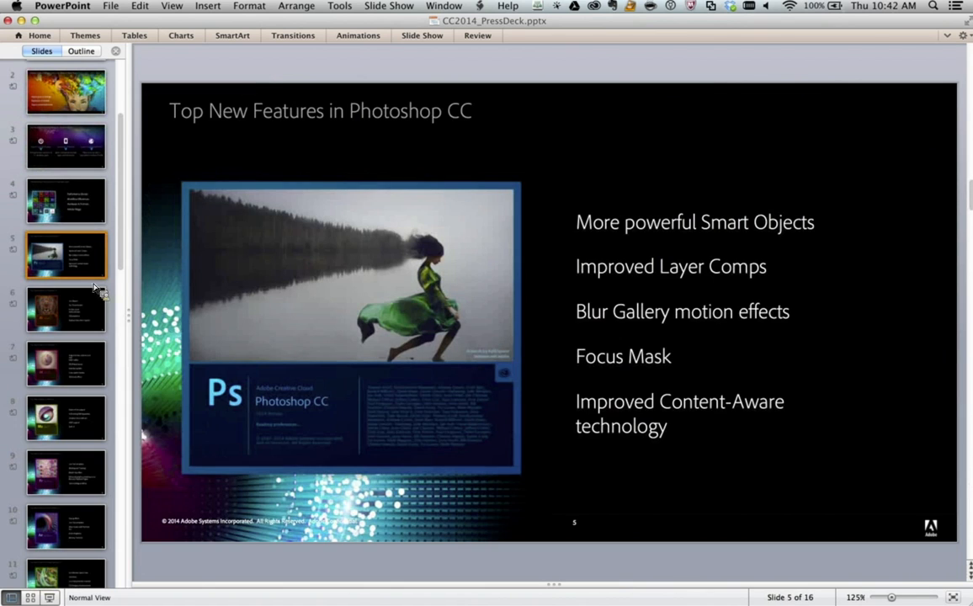
Look through feature slides 6 to 9, ending back on the Photoshop CC slide with slightly smaller slide thumbnails
{"action": "left_click", "coordinate": [82, 313]}
{"action": "left_click", "coordinate": [85, 353]}
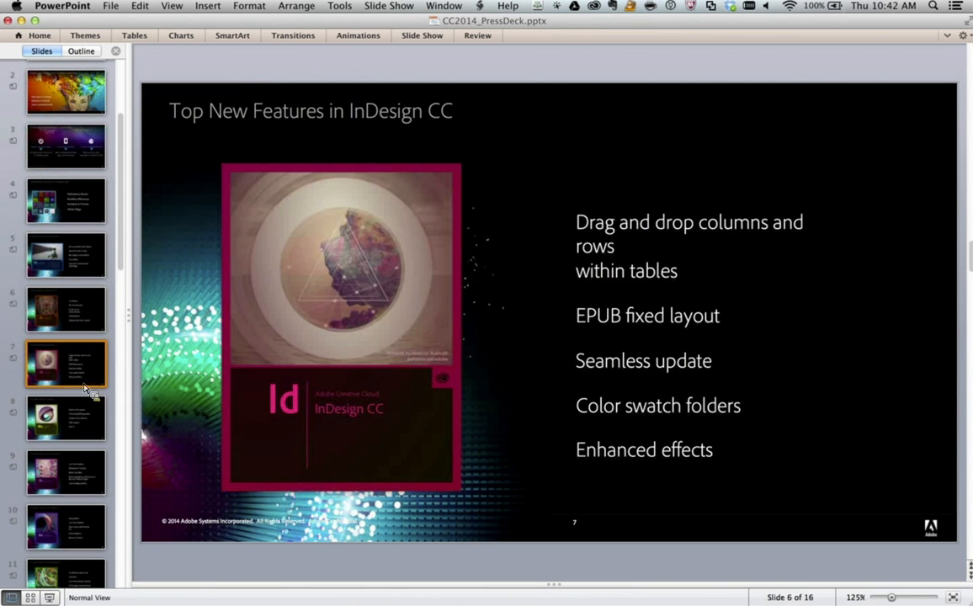
{"action": "left_click", "coordinate": [89, 431]}
{"action": "left_click", "coordinate": [87, 474]}
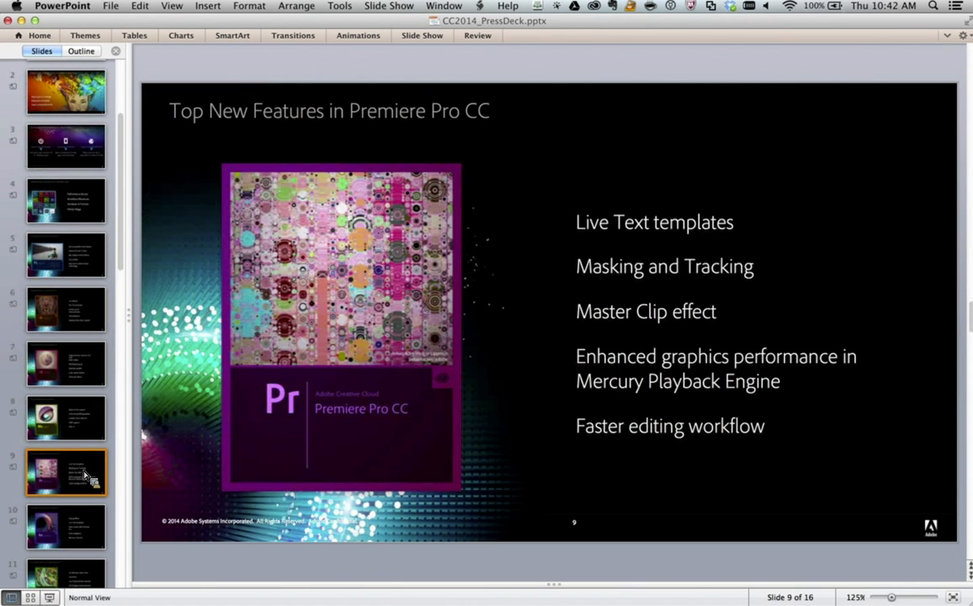
{"action": "left_click", "coordinate": [58, 240]}
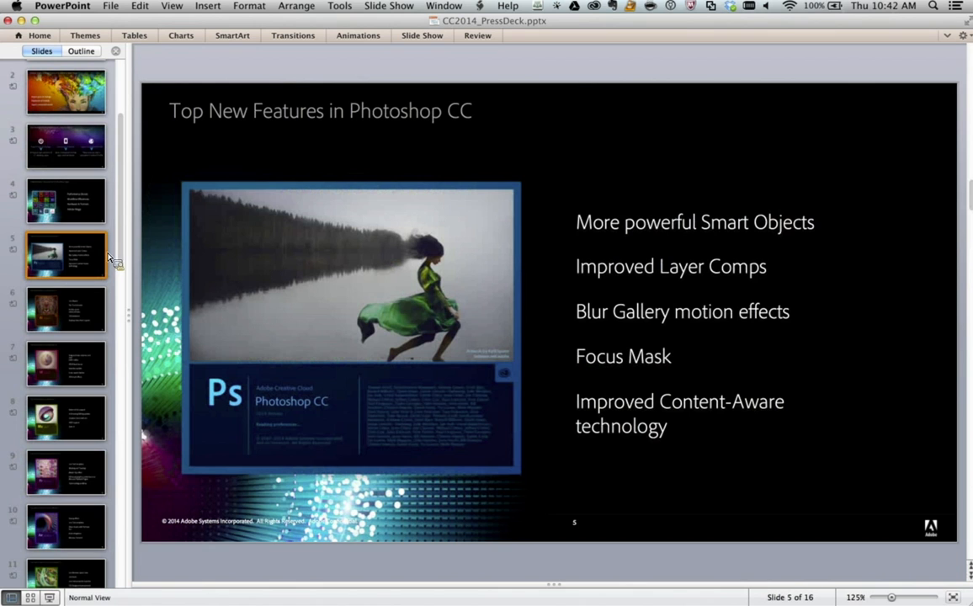
{"action": "left_click_drag", "start_coordinate": [130, 179], "coordinate": [117, 177]}
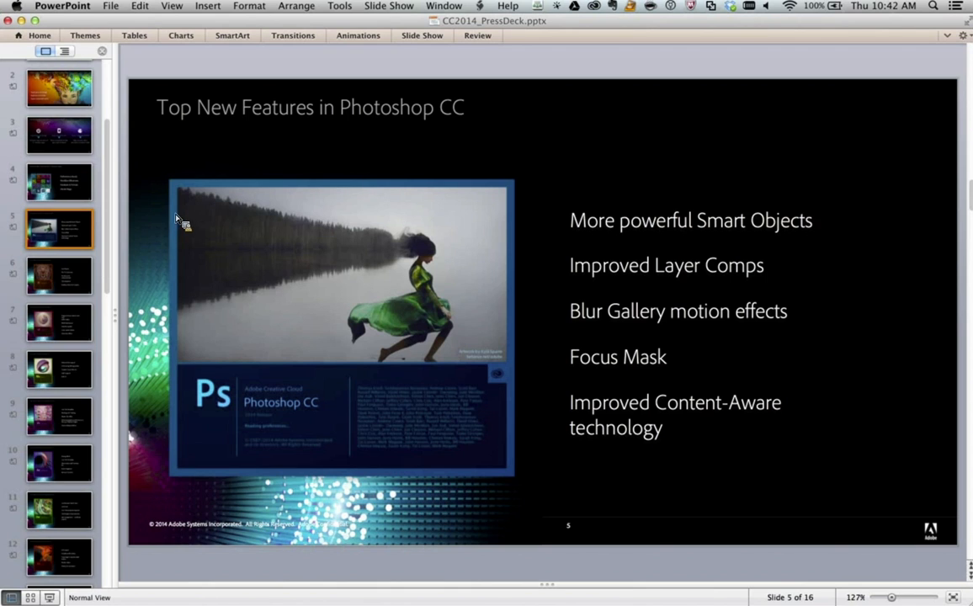
Switch to Photoshop and look through the open artist posters, the 04_site_playfest.psd layout and the 05_content_aware_move.jpg image
{"action": "key", "text": "super+Tab"}
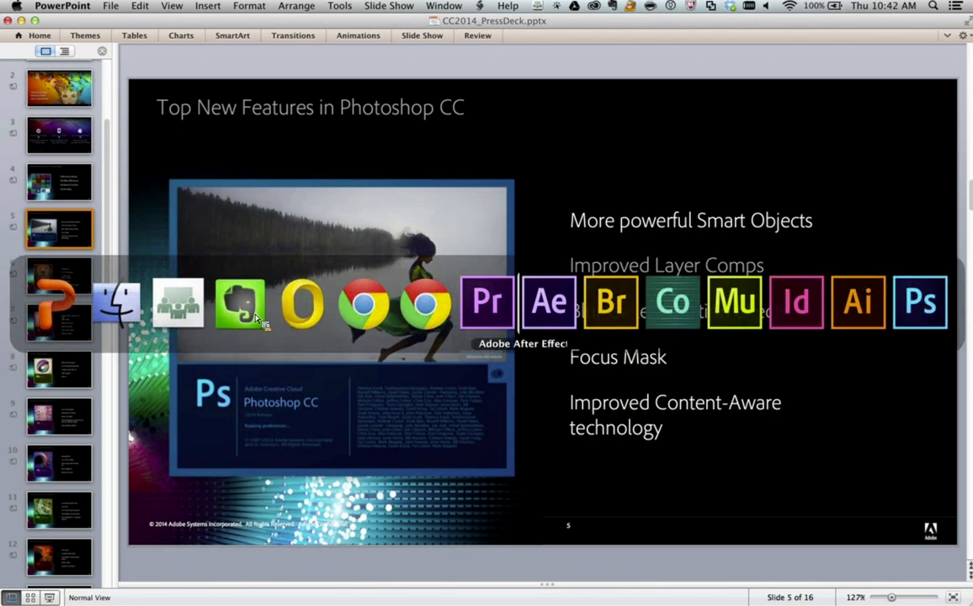
{"action": "left_click", "coordinate": [945, 309]}
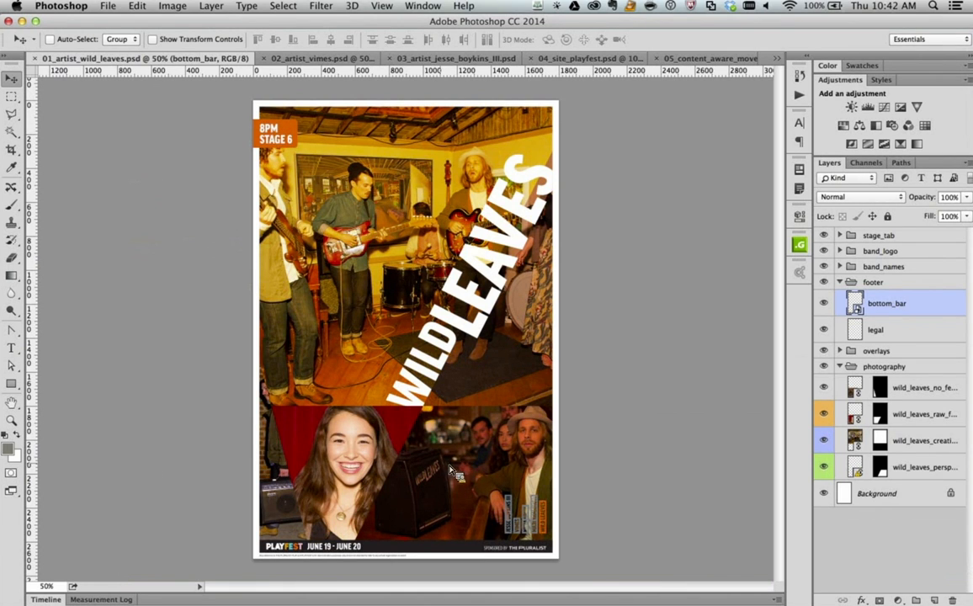
{"action": "left_click", "coordinate": [309, 61]}
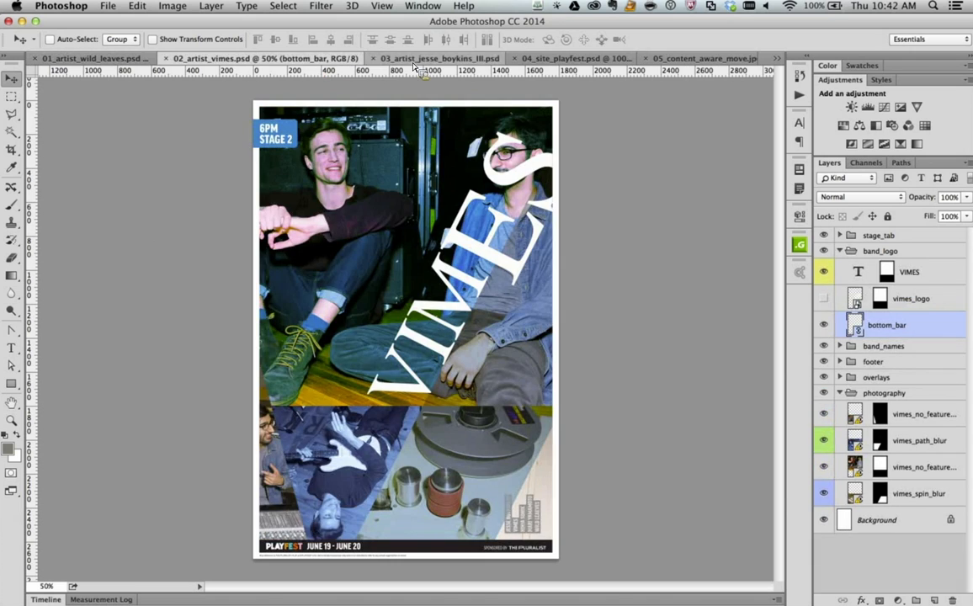
{"action": "left_click", "coordinate": [414, 61]}
{"action": "left_click", "coordinate": [181, 61]}
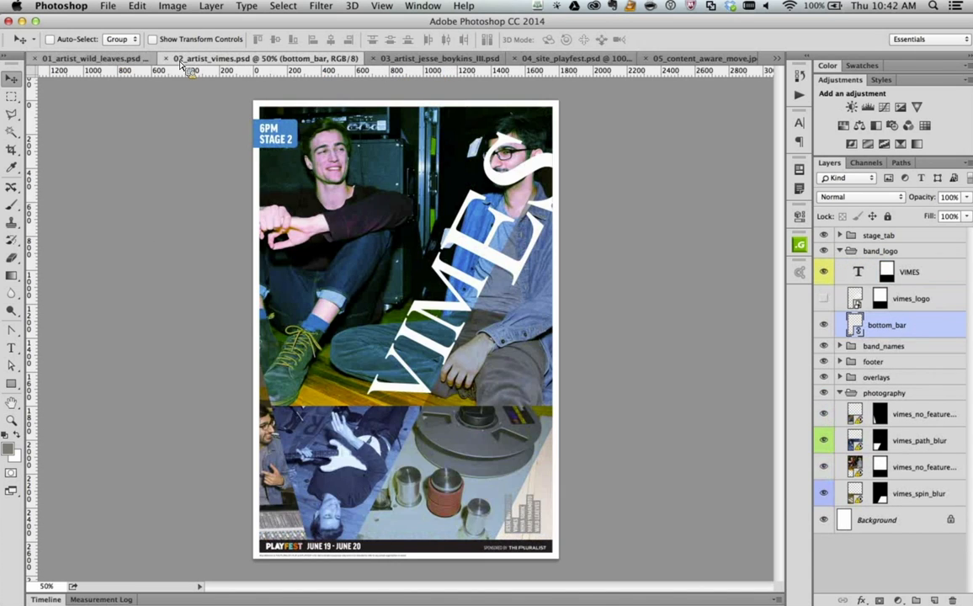
{"action": "left_click", "coordinate": [91, 60]}
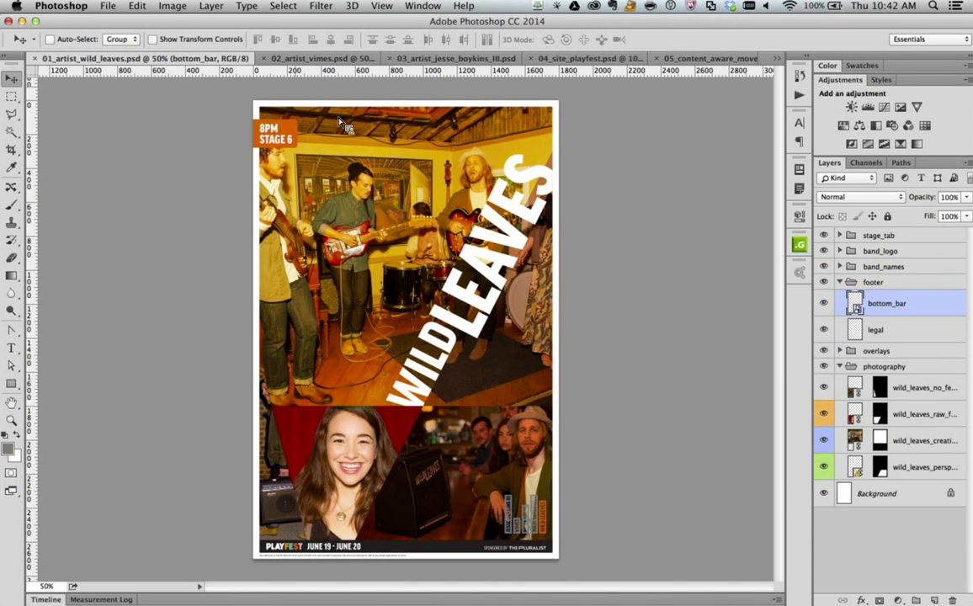
{"action": "left_click", "coordinate": [322, 62]}
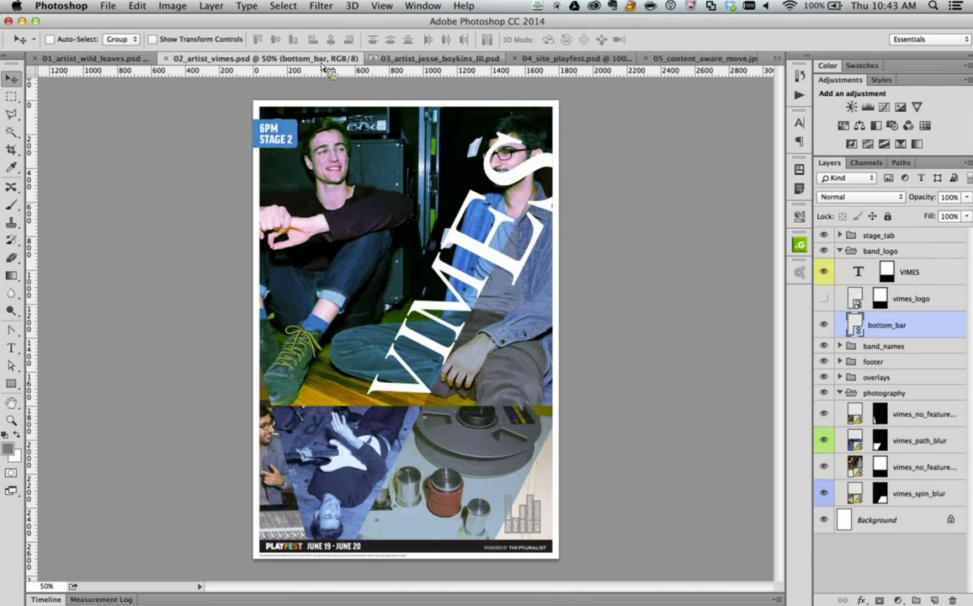
{"action": "left_click", "coordinate": [396, 61]}
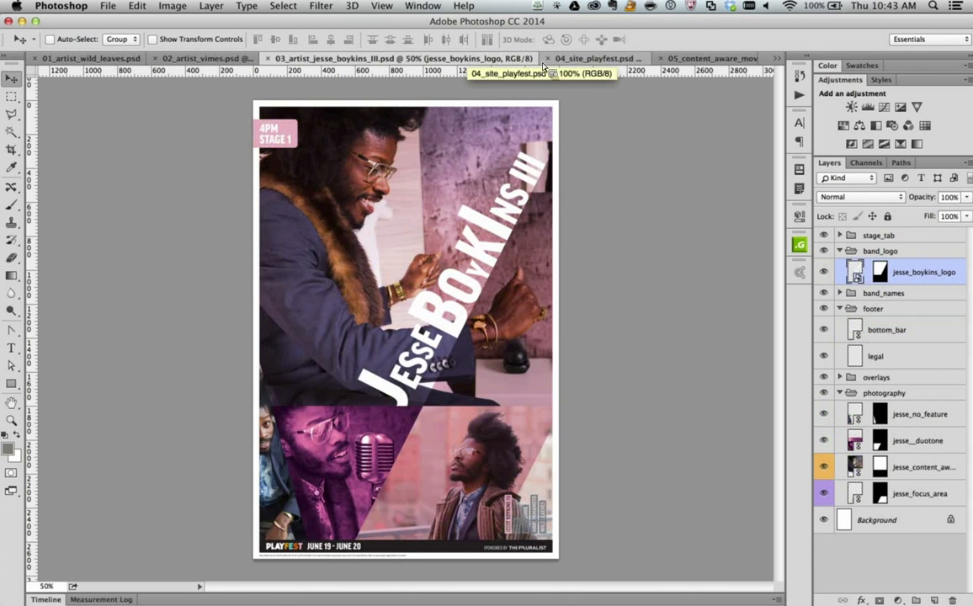
{"action": "left_click", "coordinate": [544, 64]}
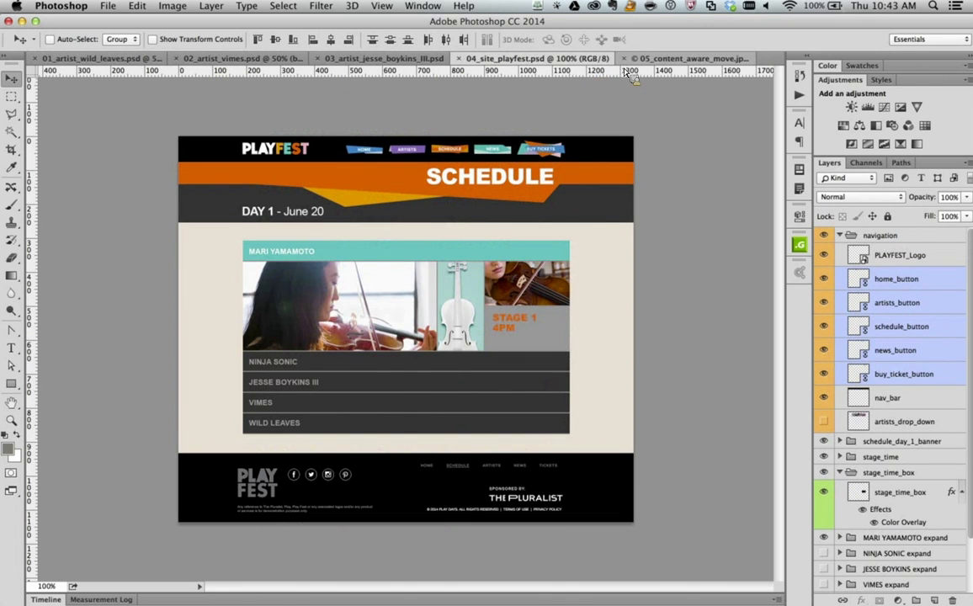
{"action": "left_click", "coordinate": [629, 61]}
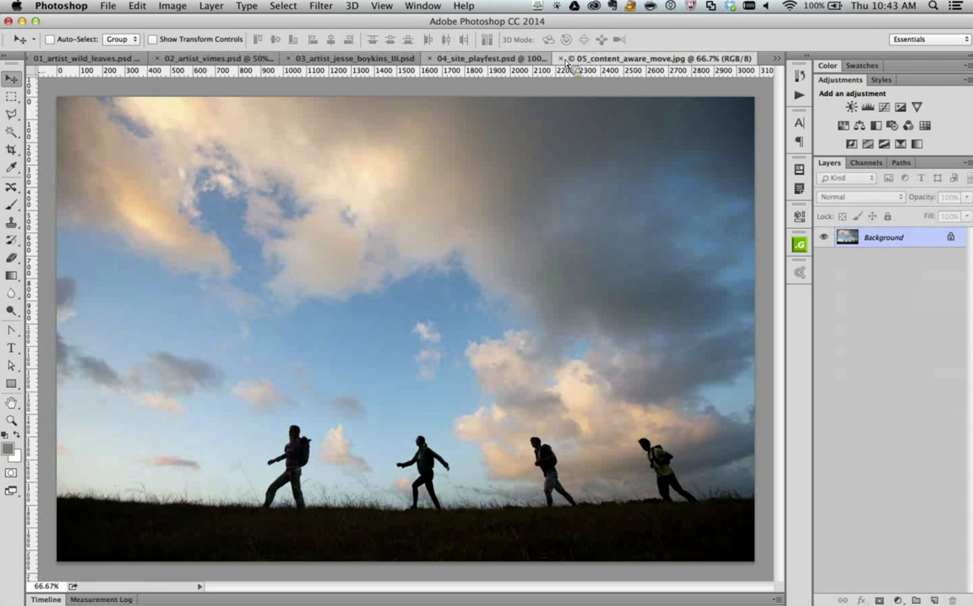
{"action": "left_click", "coordinate": [458, 60]}
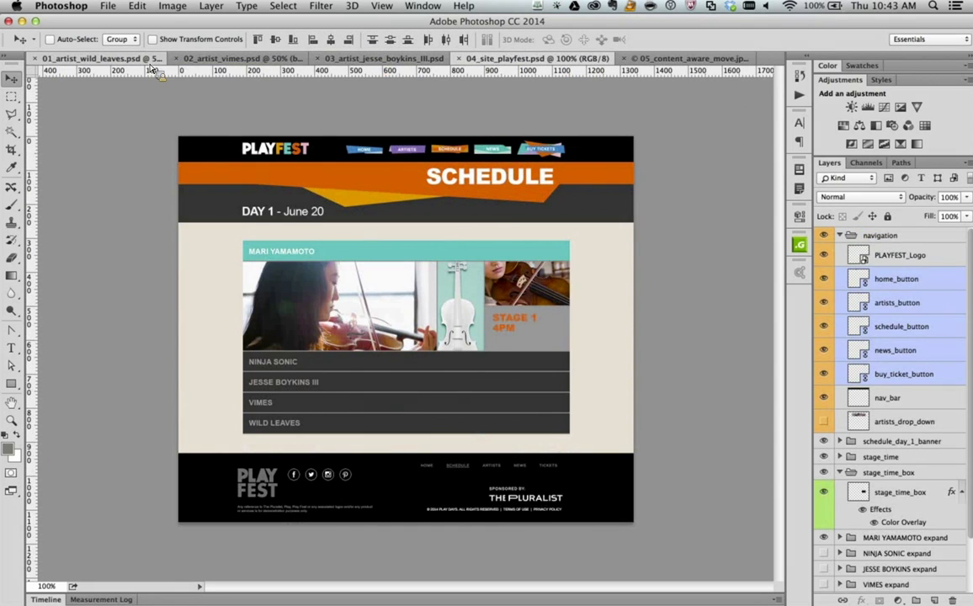
In 01_artist_wild_leaves.psd, select the wild_leaves_perspective_warp layer from the amplifier area of the poster at about 171% magnification
{"action": "left_click", "coordinate": [120, 60]}
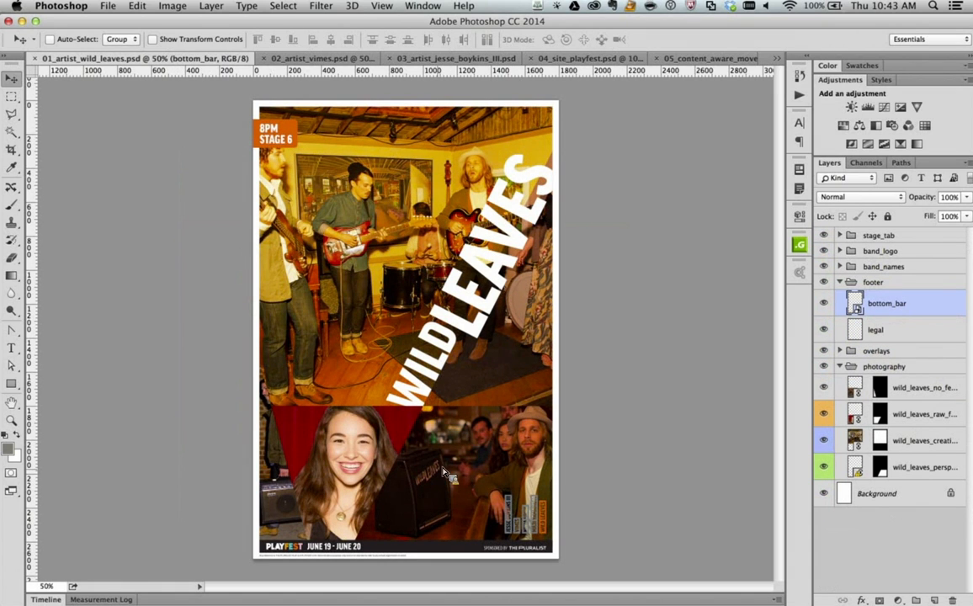
{"action": "key", "text": "z"}
{"action": "left_click_drag", "start_coordinate": [446, 474], "coordinate": [501, 485]}
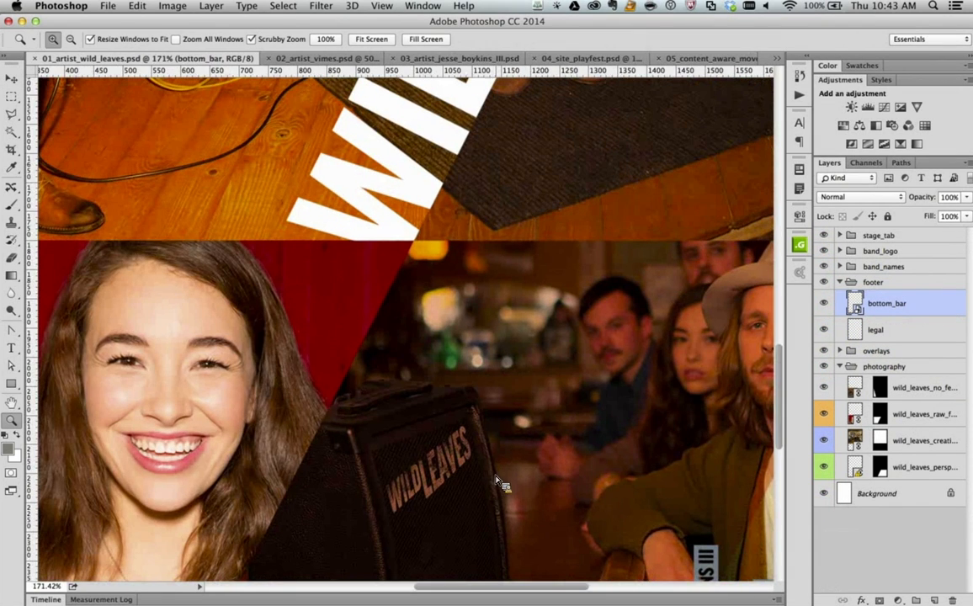
{"action": "scroll", "coordinate": [505, 480], "scroll_direction": "down", "scroll_amount": 5}
{"action": "scroll", "coordinate": [505, 480], "scroll_direction": "right", "scroll_amount": 4}
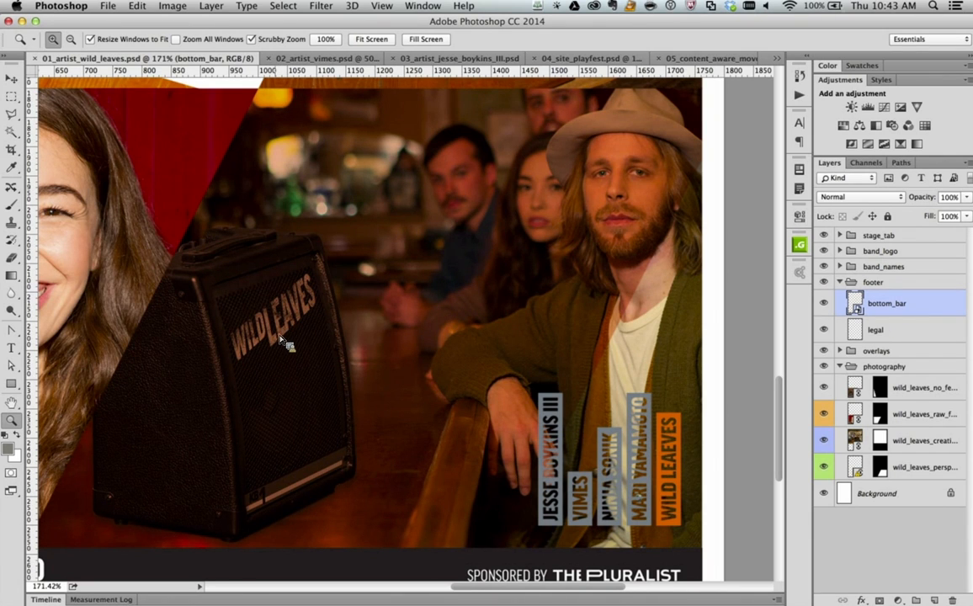
{"action": "key", "text": "v"}
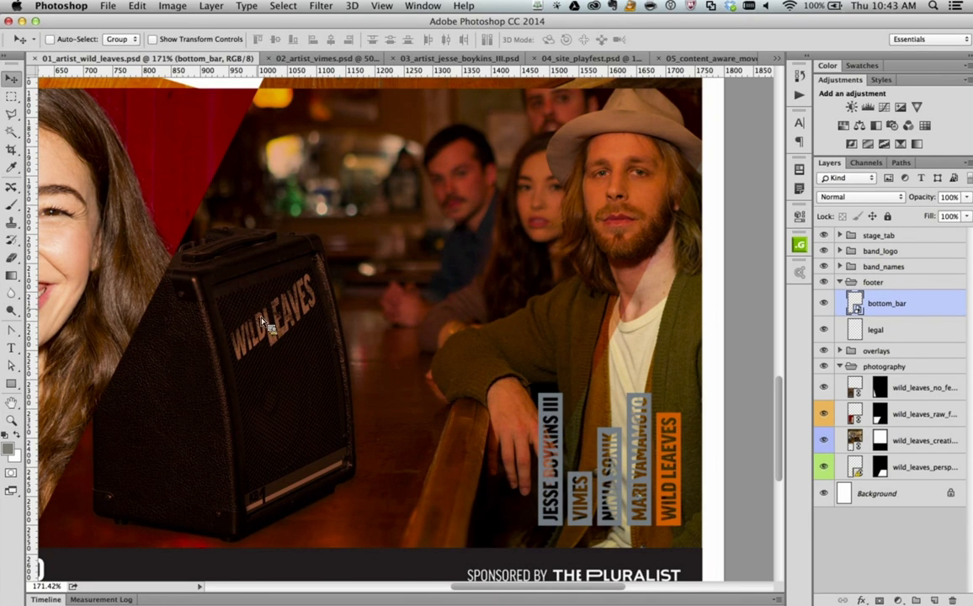
{"action": "right_click", "coordinate": [264, 316]}
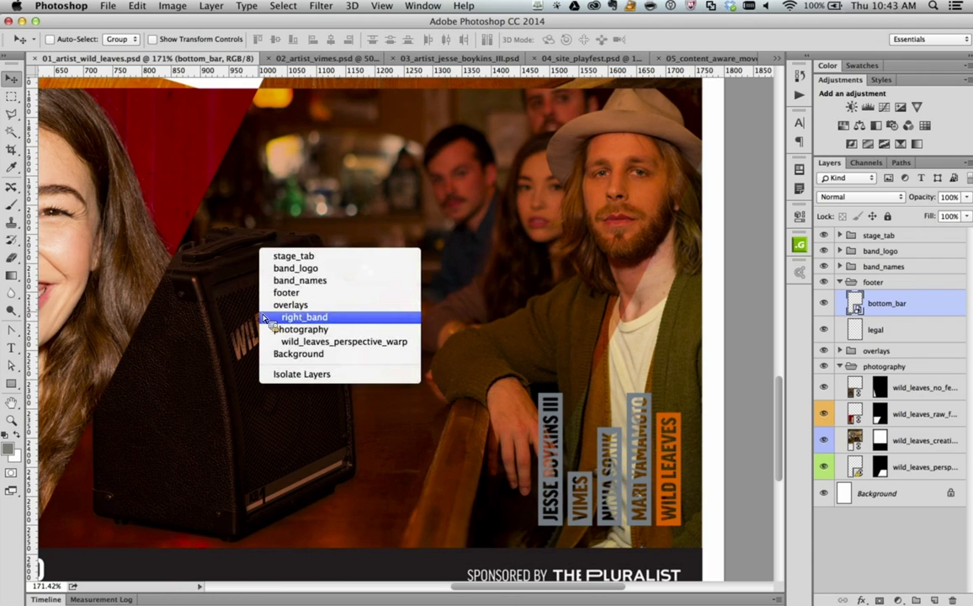
{"action": "left_click", "coordinate": [298, 341]}
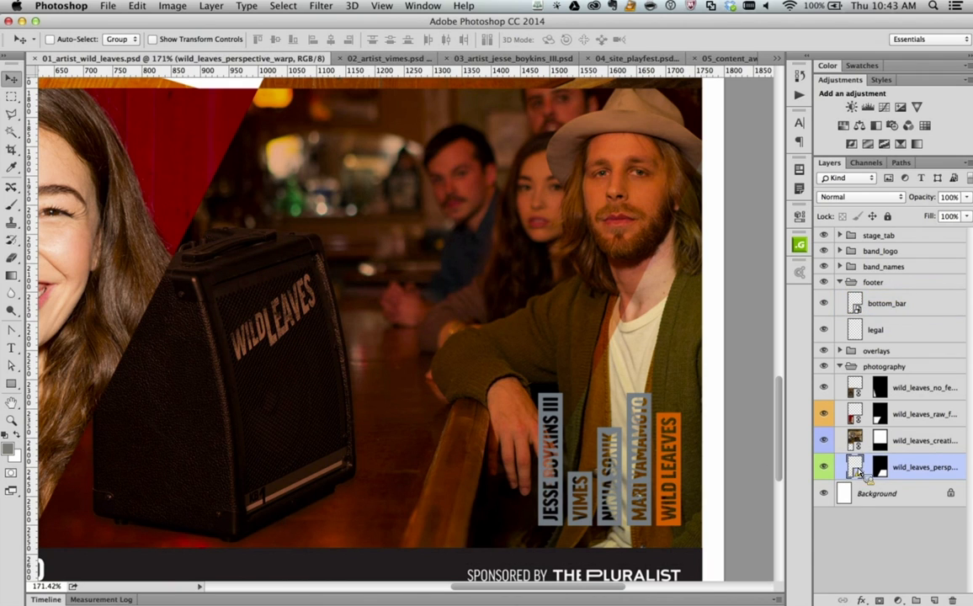
Open the contents of the wild_leaves_perspective_warp smart object for editing
{"action": "left_click_drag", "start_coordinate": [858, 474], "coordinate": [540, 451]}
{"action": "left_click_drag", "start_coordinate": [498, 412], "coordinate": [856, 472]}
{"action": "double_click", "coordinate": [858, 474]}
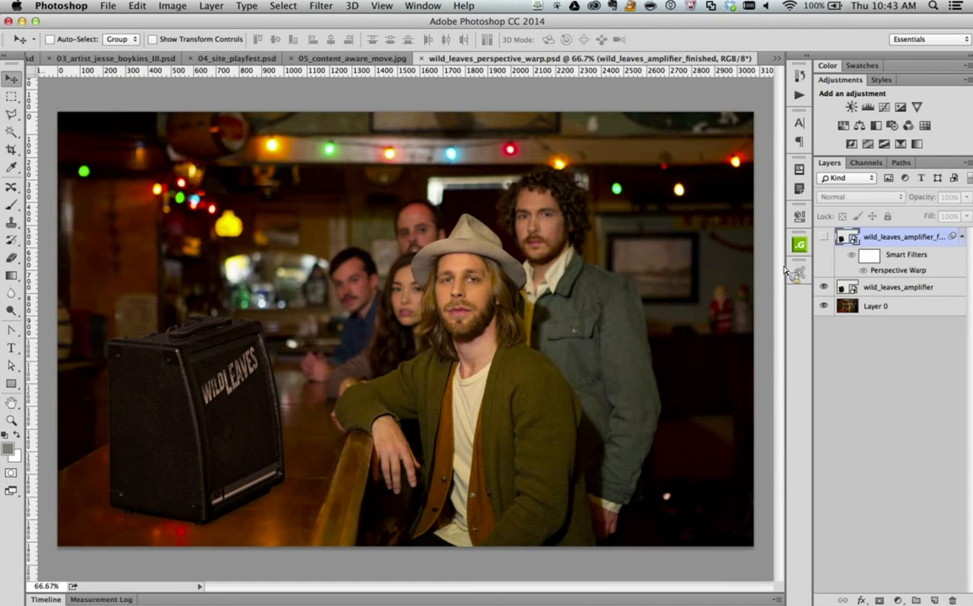
Select the wild_leaves_amplifier layer and switch its visibility off and on again
{"action": "left_click", "coordinate": [894, 290]}
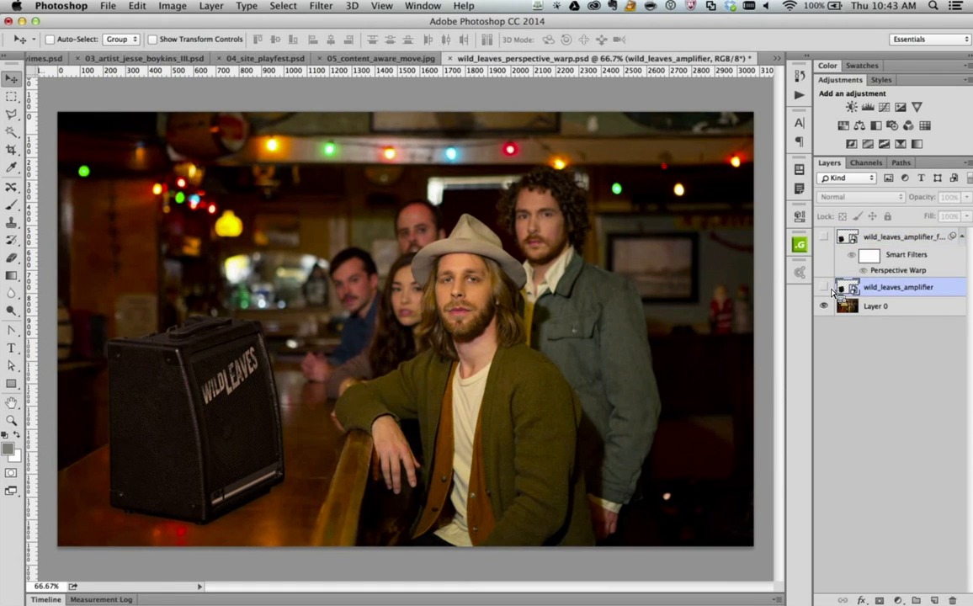
{"action": "left_click", "coordinate": [824, 287]}
{"action": "left_click", "coordinate": [823, 287]}
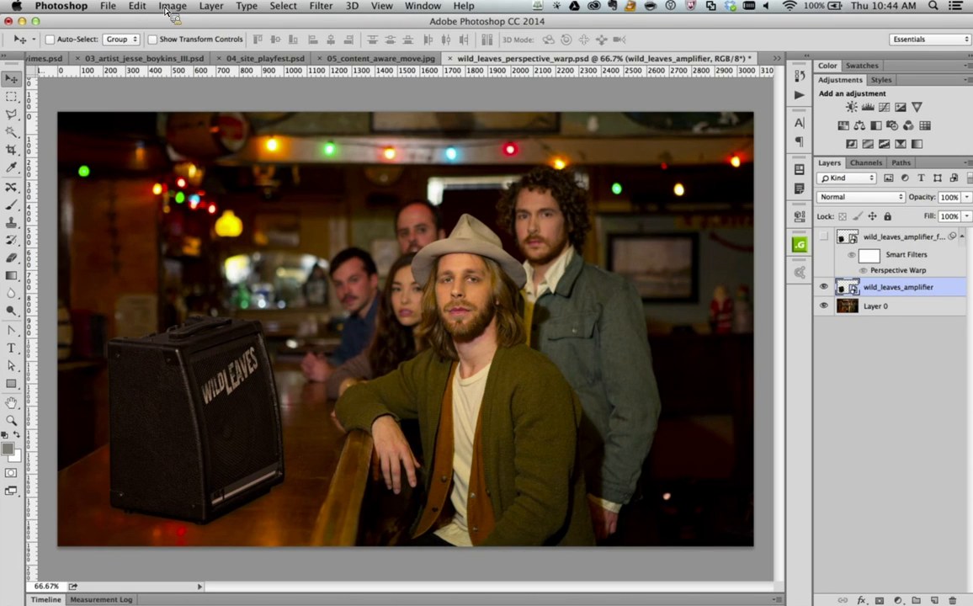
Start Perspective Warp on the wild_leaves_amplifier layer and draw two joined planes over the amplifier's side and front
{"action": "left_click", "coordinate": [137, 7]}
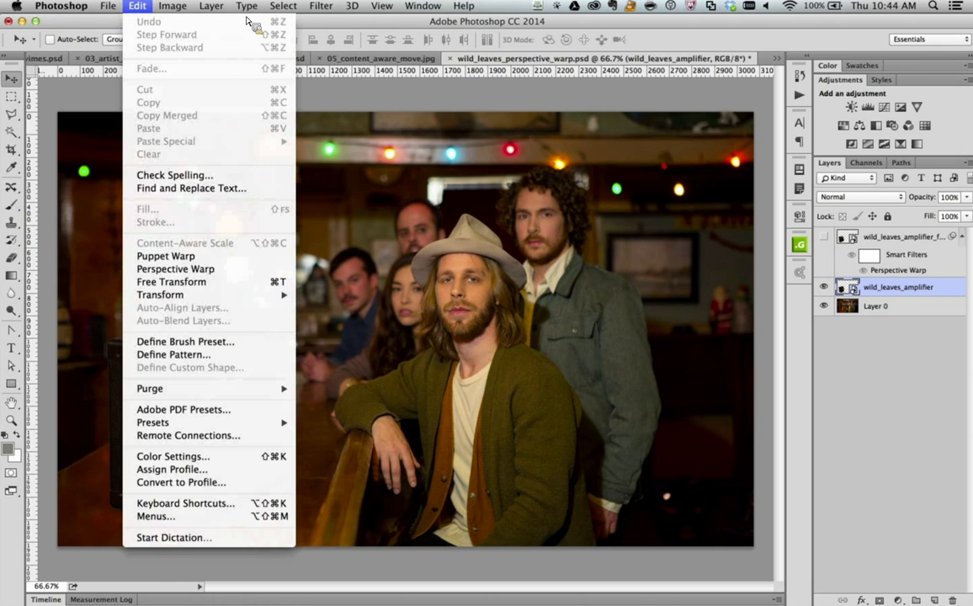
{"action": "key", "text": "Down"}
{"action": "key", "text": "Down"}
{"action": "key", "text": "Down"}
{"action": "key", "text": "Down"}
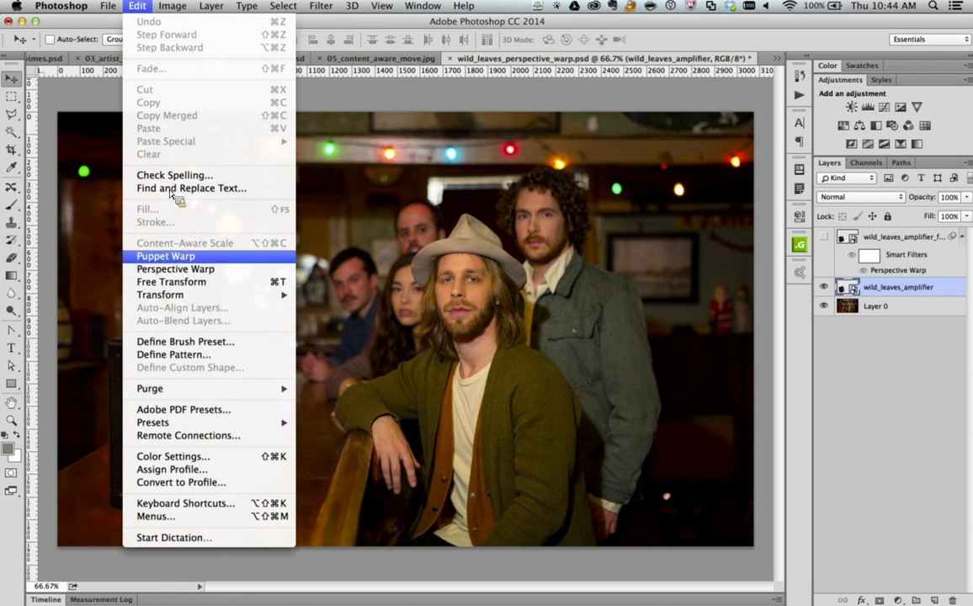
{"action": "left_click", "coordinate": [210, 270]}
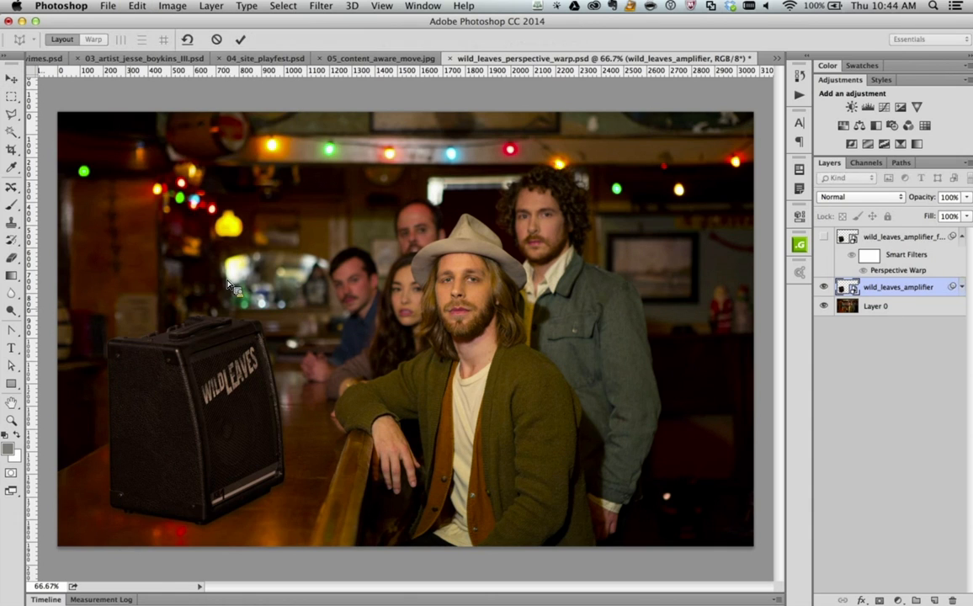
{"action": "left_click_drag", "start_coordinate": [88, 309], "coordinate": [200, 523]}
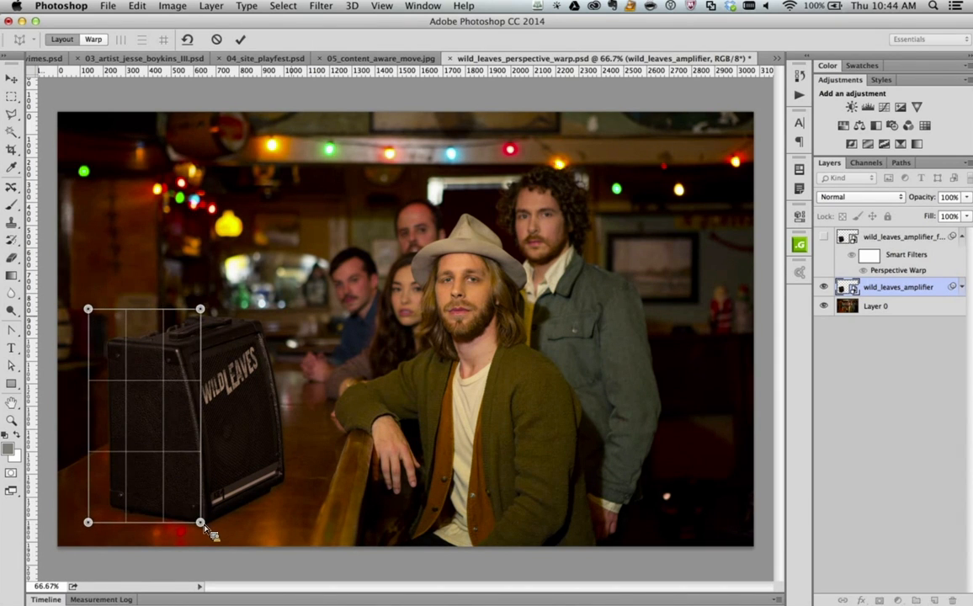
{"action": "left_click_drag", "start_coordinate": [283, 299], "coordinate": [205, 526]}
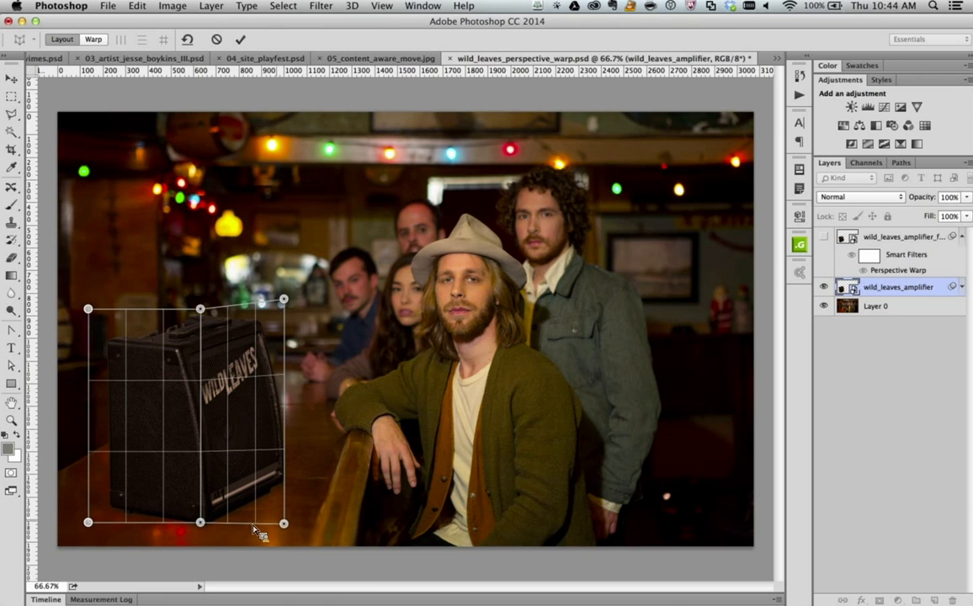
Fit the corners of both perspective planes to the amplifier's side and front edges
{"action": "left_click_drag", "start_coordinate": [286, 527], "coordinate": [284, 483]}
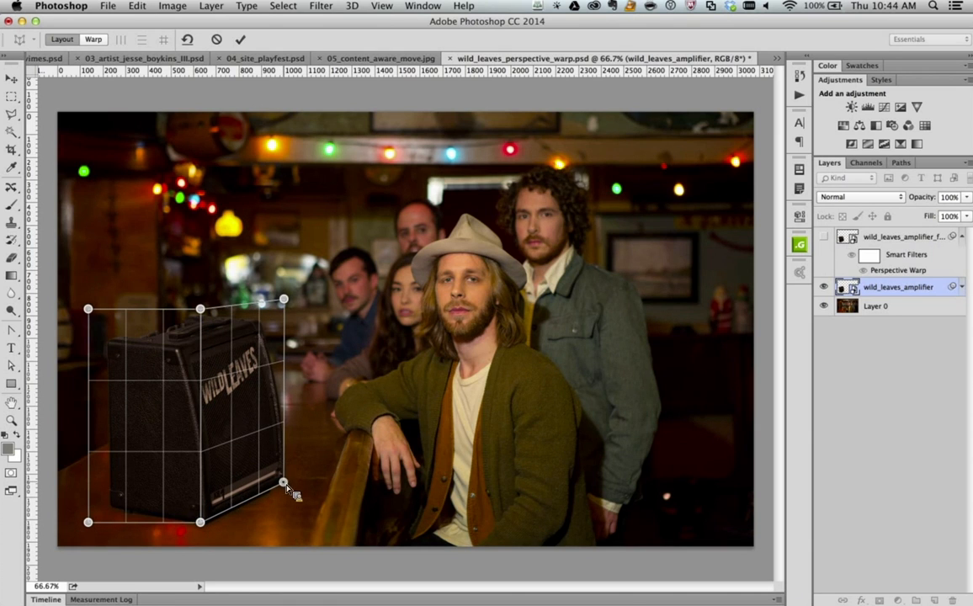
{"action": "left_click_drag", "start_coordinate": [202, 311], "coordinate": [191, 345]}
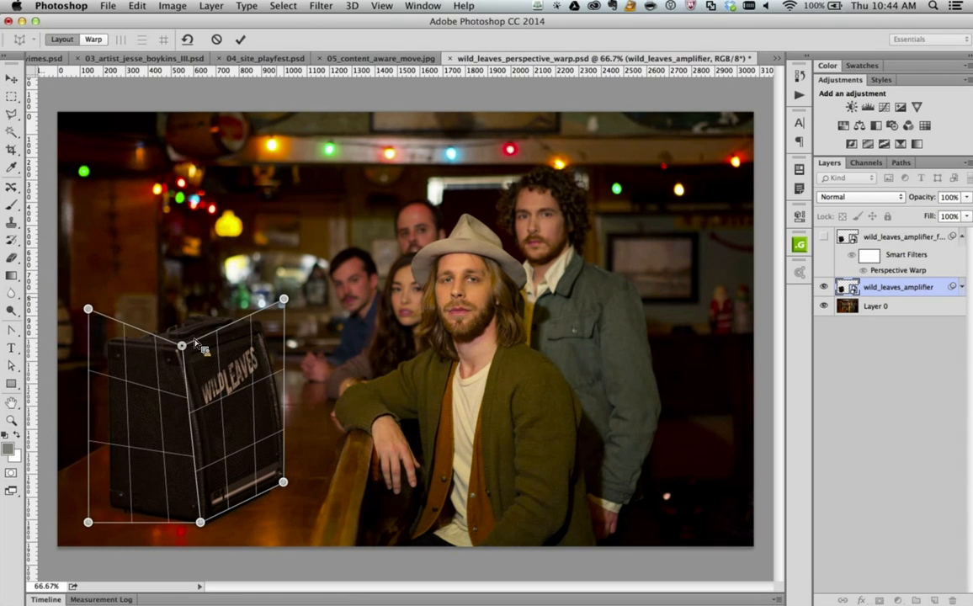
{"action": "left_click_drag", "start_coordinate": [292, 297], "coordinate": [271, 321]}
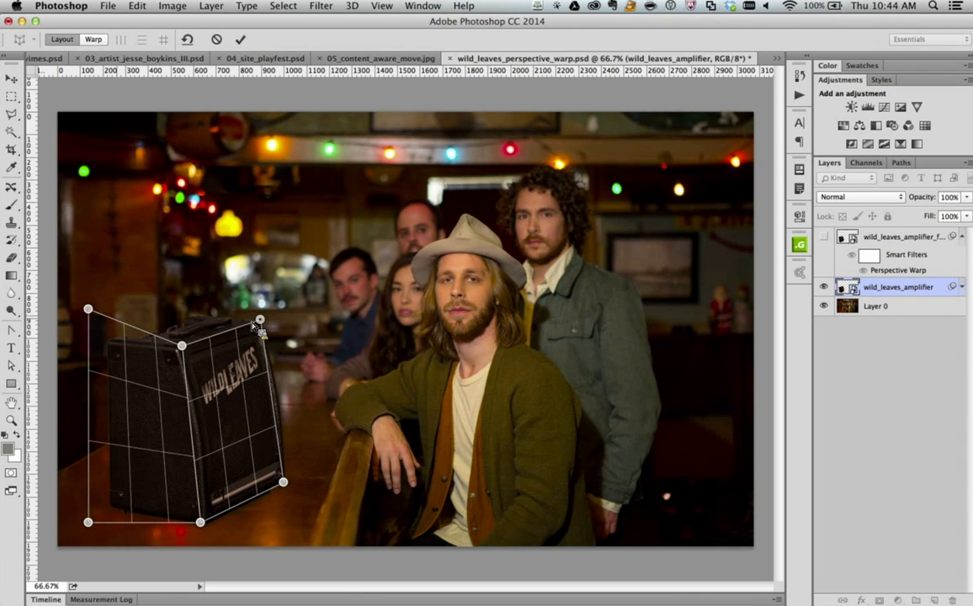
{"action": "left_click_drag", "start_coordinate": [87, 305], "coordinate": [104, 333]}
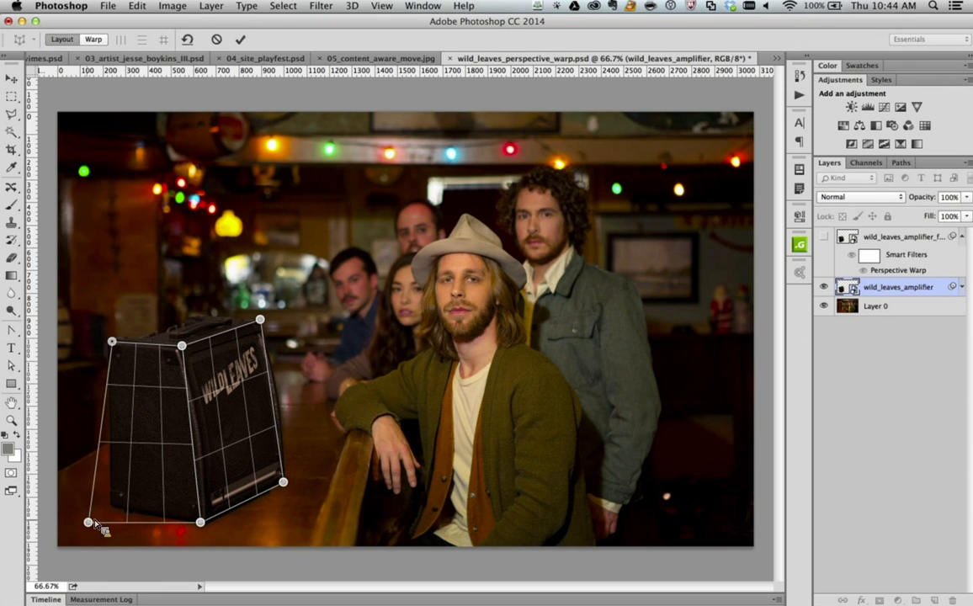
{"action": "left_click_drag", "start_coordinate": [89, 521], "coordinate": [113, 509]}
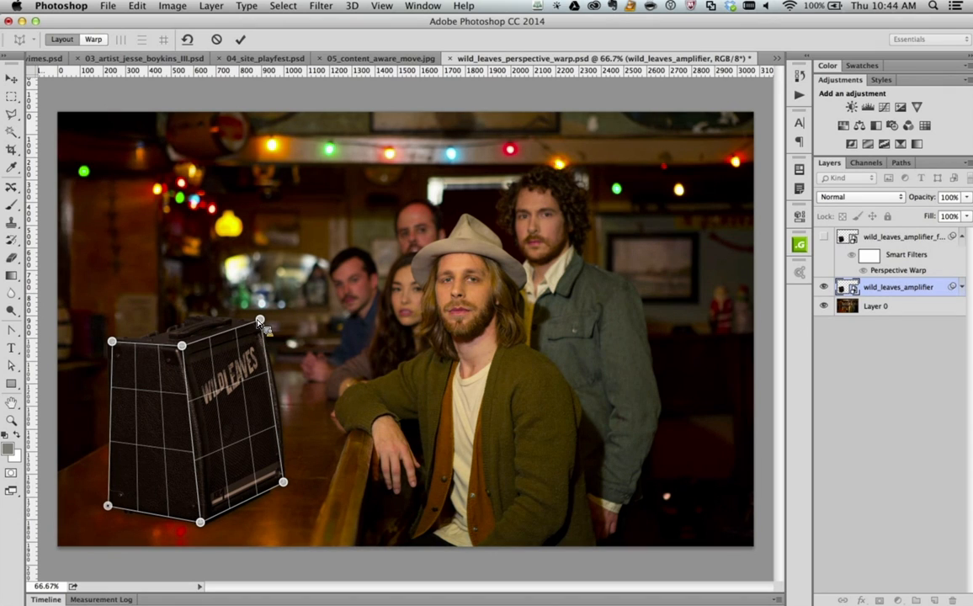
Switch Perspective Warp to Warp mode and widen the amplifier's front by moving its outer corners and the lower shared corner
{"action": "left_click", "coordinate": [93, 40]}
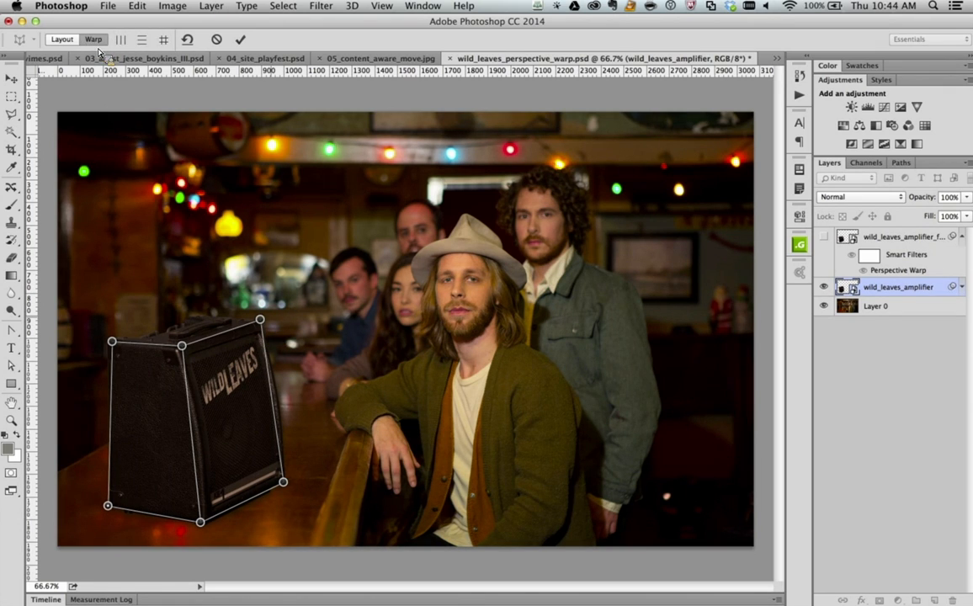
{"action": "left_click_drag", "start_coordinate": [266, 327], "coordinate": [287, 324]}
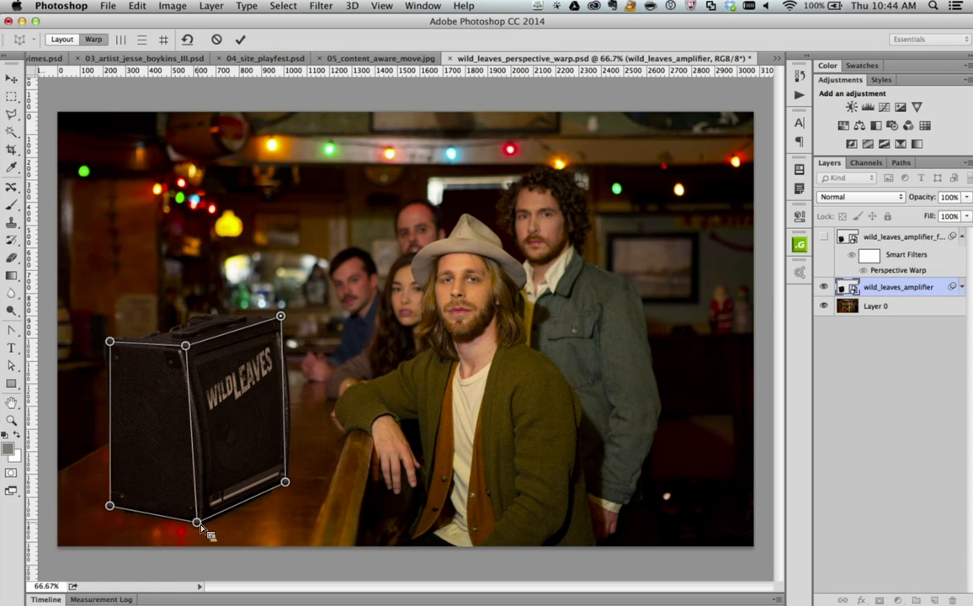
{"action": "left_click_drag", "start_coordinate": [200, 526], "coordinate": [192, 521]}
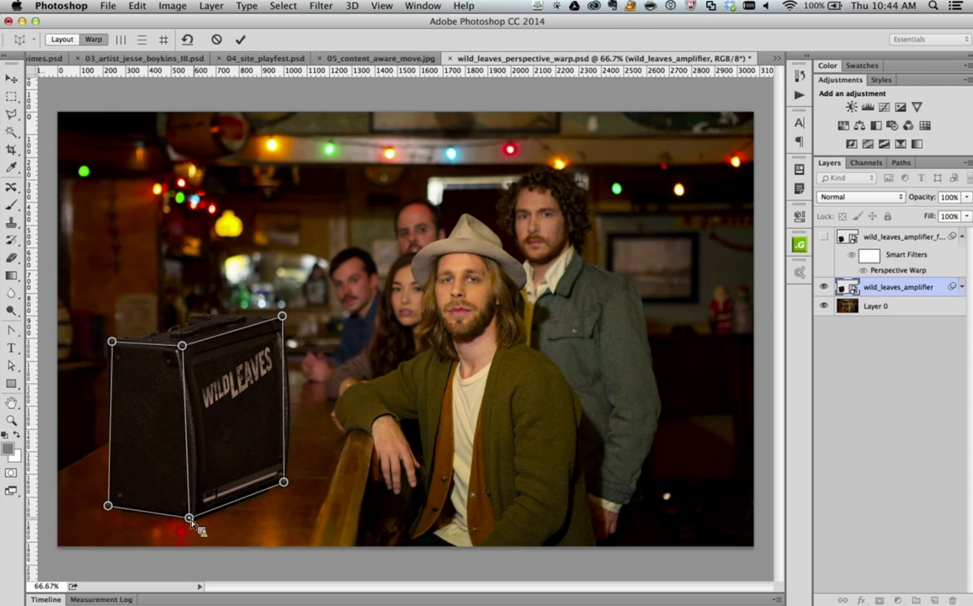
{"action": "left_click_drag", "start_coordinate": [284, 483], "coordinate": [295, 498]}
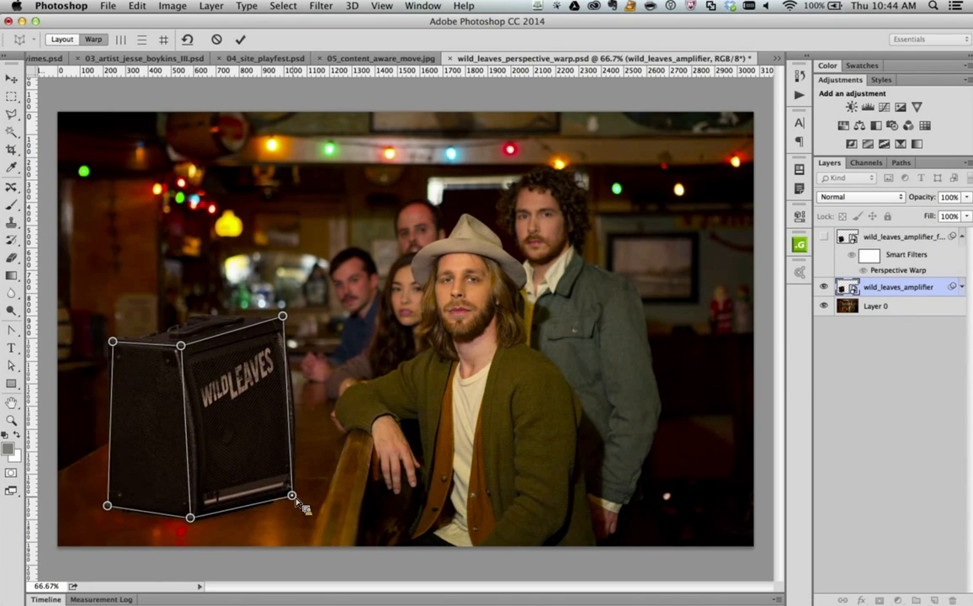
Straighten the amplifier's two outer vertical edges, adjust the upper corners slightly and apply the perspective warp
{"action": "left_click", "coordinate": [116, 403], "text": "shift"}
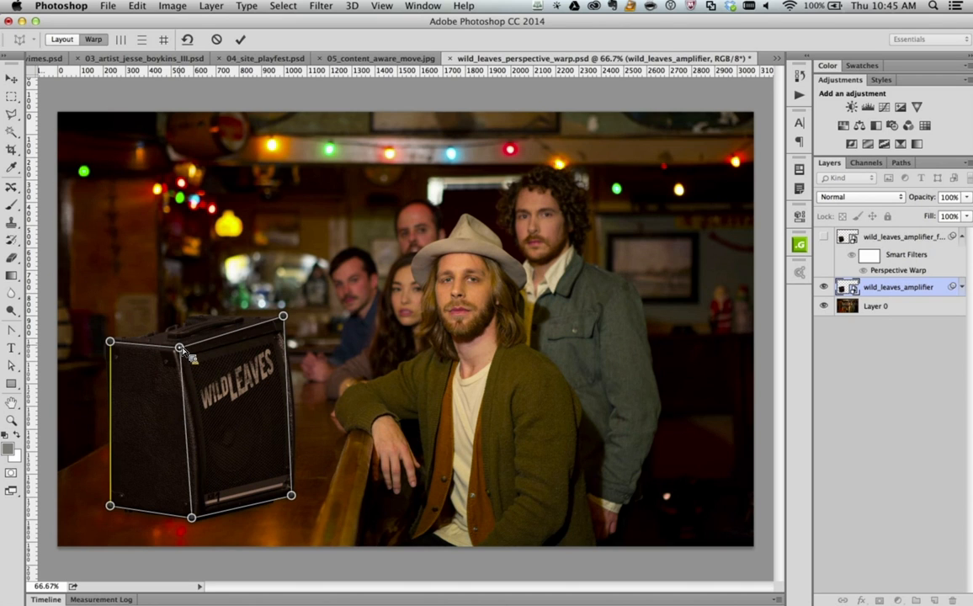
{"action": "mouse_move", "coordinate": [182, 349]}
{"action": "left_mouse_down"}
{"action": "mouse_move", "coordinate": [182, 363]}
{"action": "mouse_move", "coordinate": [181, 349]}
{"action": "left_mouse_up"}
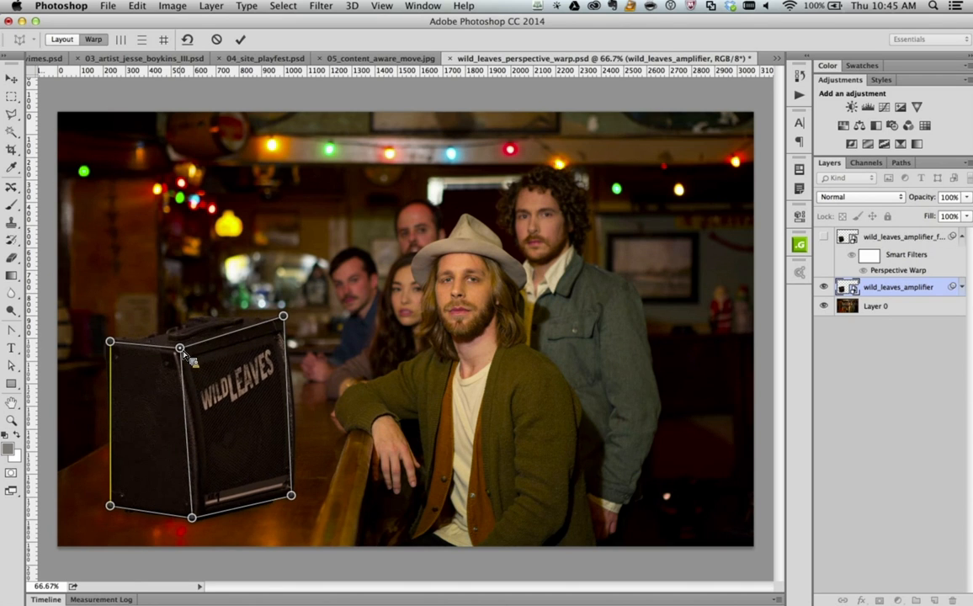
{"action": "left_click", "coordinate": [291, 386], "text": "shift"}
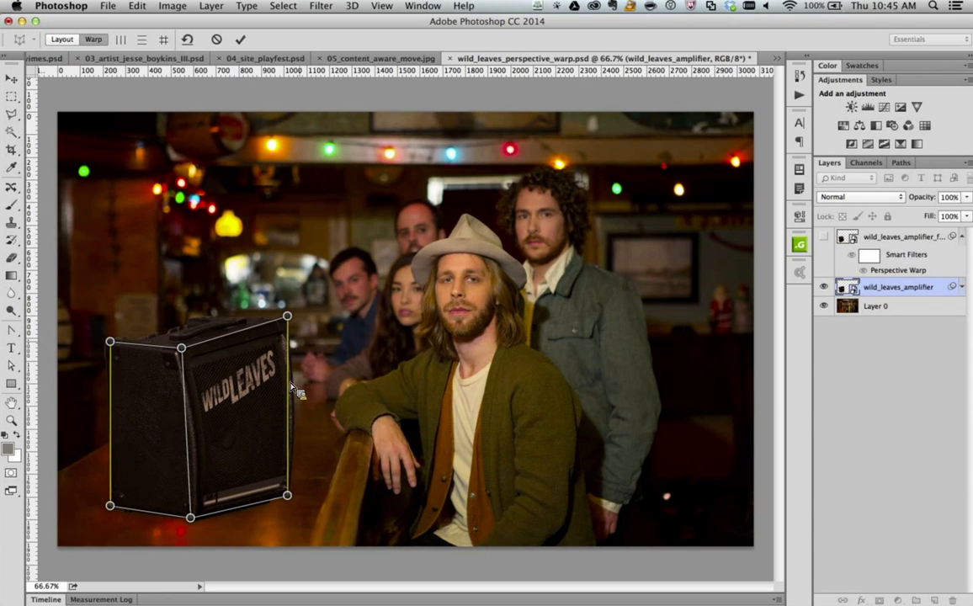
{"action": "left_click_drag", "start_coordinate": [291, 319], "coordinate": [295, 319]}
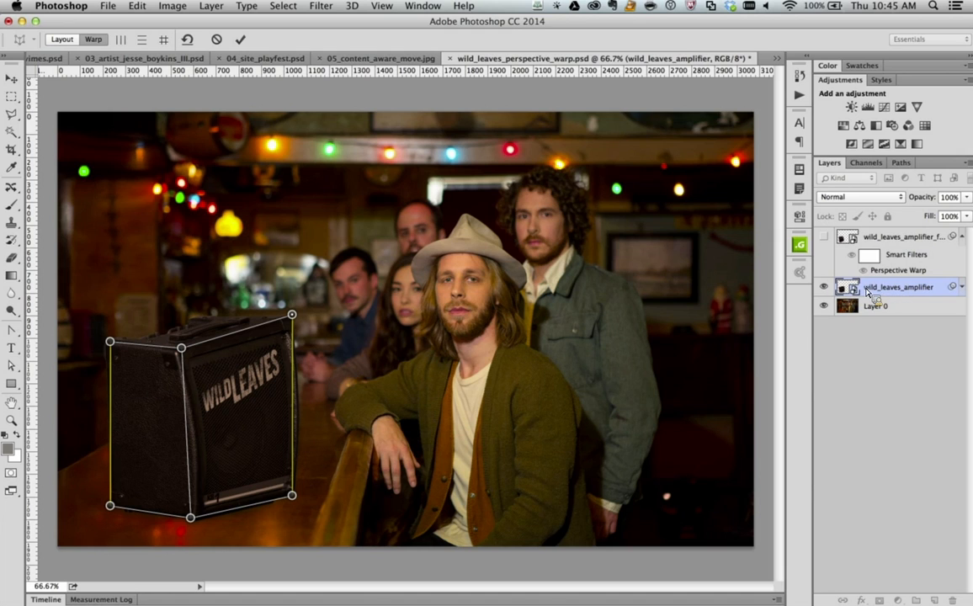
{"action": "left_click", "coordinate": [240, 38]}
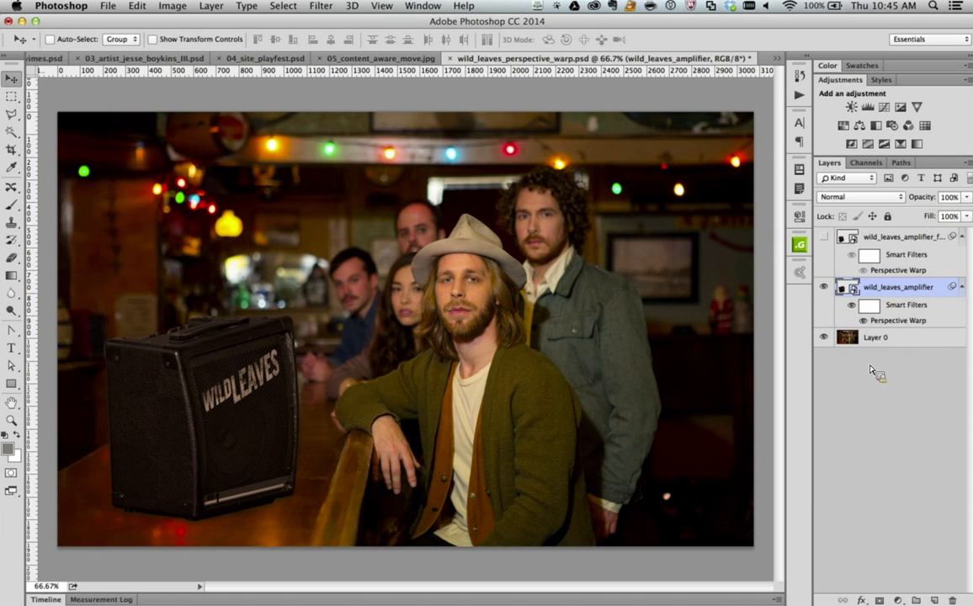
Compare the amplifier before and after the warp by toggling the wild_leaves_amplifier layer's smart filters
{"action": "left_click", "coordinate": [856, 305]}
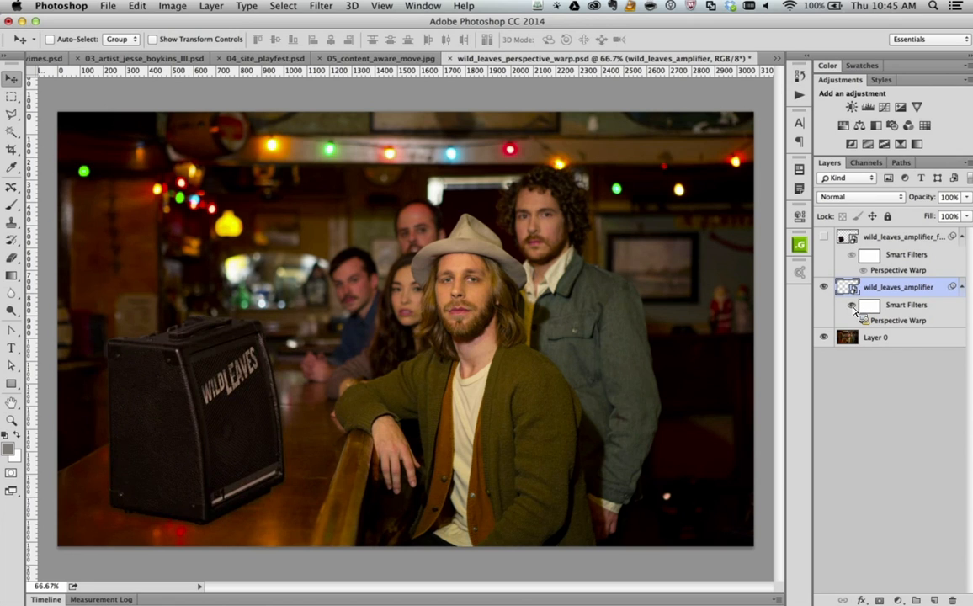
{"action": "left_click", "coordinate": [852, 305]}
{"action": "left_click", "coordinate": [854, 308]}
{"action": "left_click", "coordinate": [852, 306]}
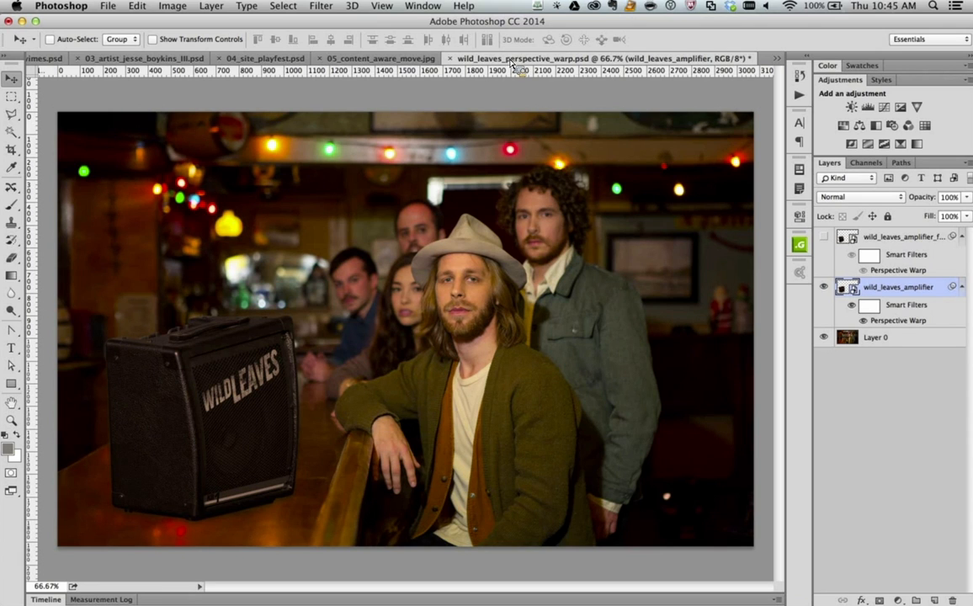
Save wild_leaves_perspective_warp.psd and return to the 01_artist_wild_leaves.psd poster
{"action": "key", "text": "super+s"}
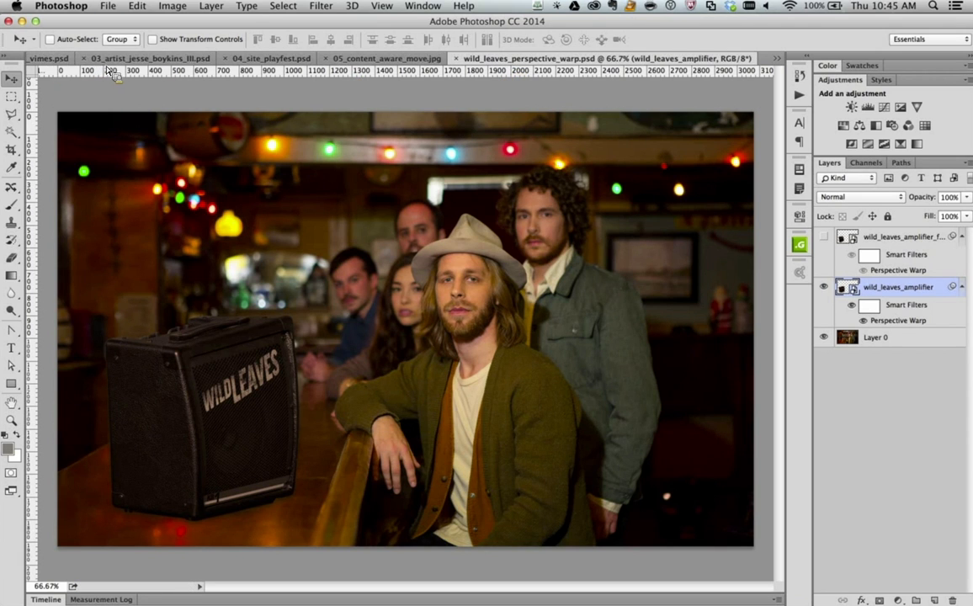
{"action": "key", "text": "ctrl+Tab"}
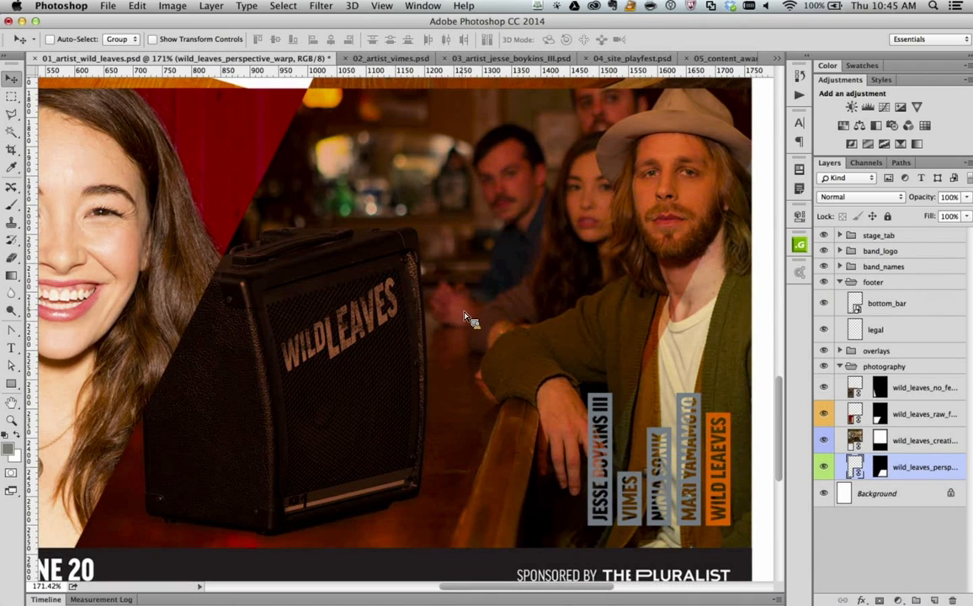
{"action": "left_click_drag", "start_coordinate": [542, 397], "coordinate": [501, 375]}
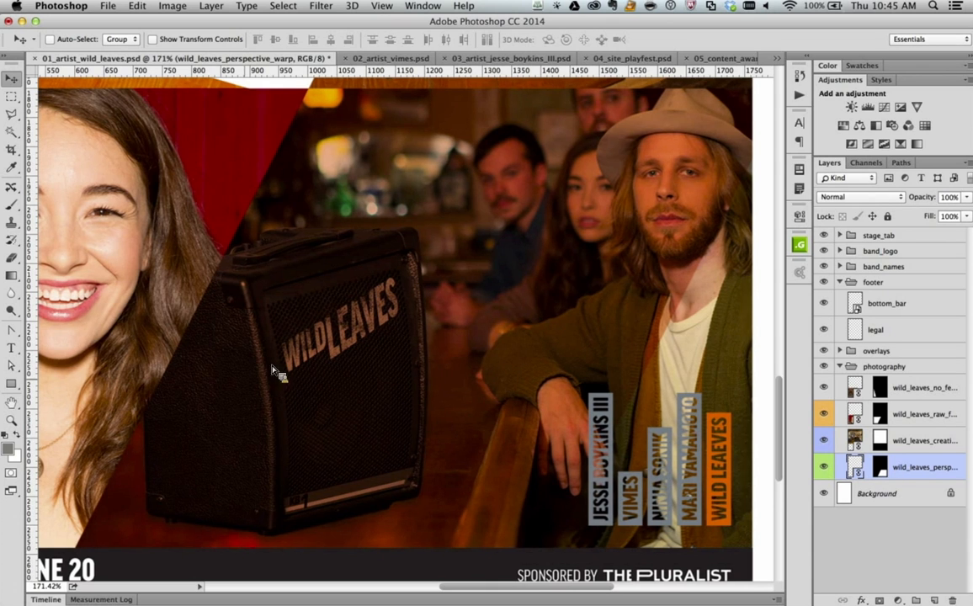
Examine the PLAYFEST date footer across the artist posters, ending zoomed in on it in 01_artist_wild_leaves.psd
{"action": "scroll", "coordinate": [281, 371], "scroll_direction": "left", "scroll_amount": 5}
{"action": "scroll", "coordinate": [281, 371], "scroll_direction": "down", "scroll_amount": 2}
{"action": "scroll", "coordinate": [286, 371], "scroll_direction": "left", "scroll_amount": 5}
{"action": "scroll", "coordinate": [286, 370], "scroll_direction": "up", "scroll_amount": 2}
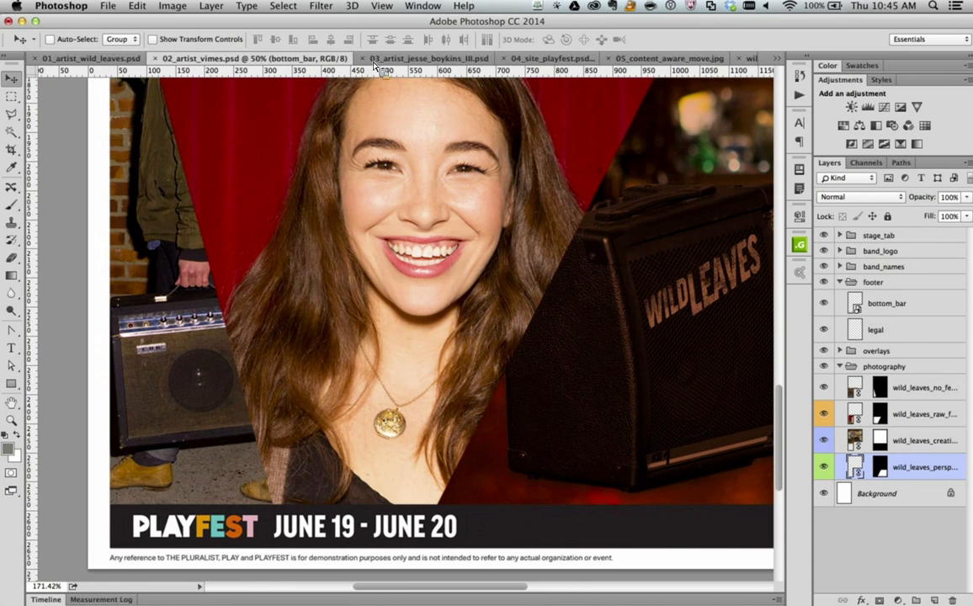
{"action": "key", "text": "ctrl+Tab"}
{"action": "key", "text": "z"}
{"action": "left_click_drag", "start_coordinate": [303, 537], "coordinate": [340, 535]}
{"action": "scroll", "coordinate": [372, 526], "scroll_direction": "down", "scroll_amount": 4}
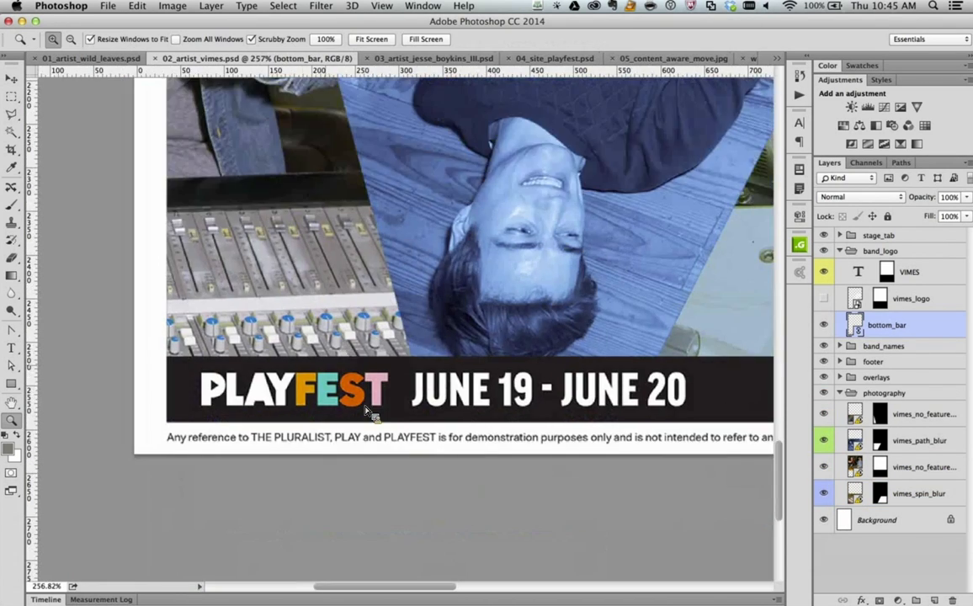
{"action": "left_click_drag", "start_coordinate": [239, 396], "coordinate": [278, 395]}
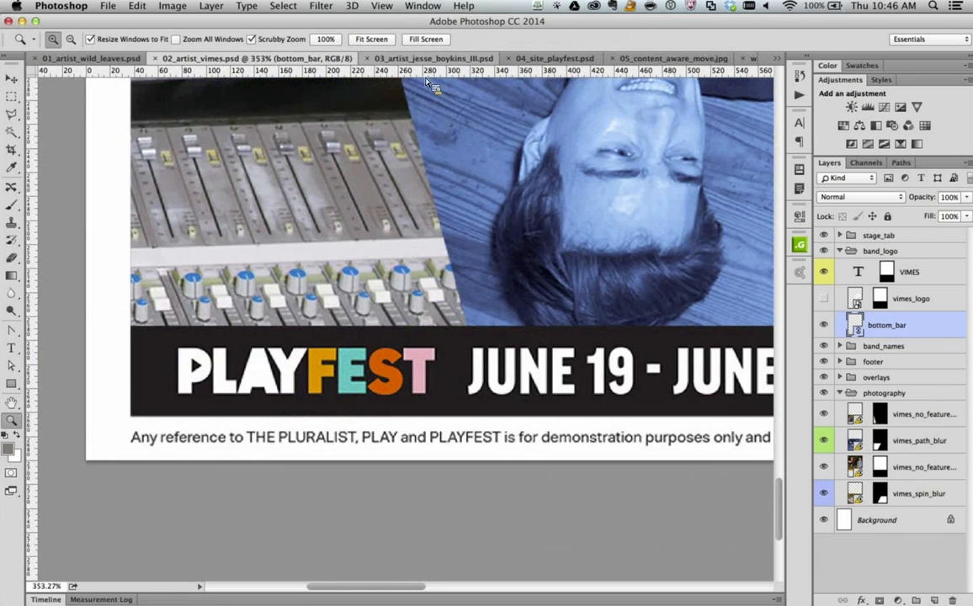
{"action": "left_click", "coordinate": [384, 58]}
{"action": "left_click_drag", "start_coordinate": [296, 522], "coordinate": [309, 452]}
{"action": "left_click", "coordinate": [182, 59]}
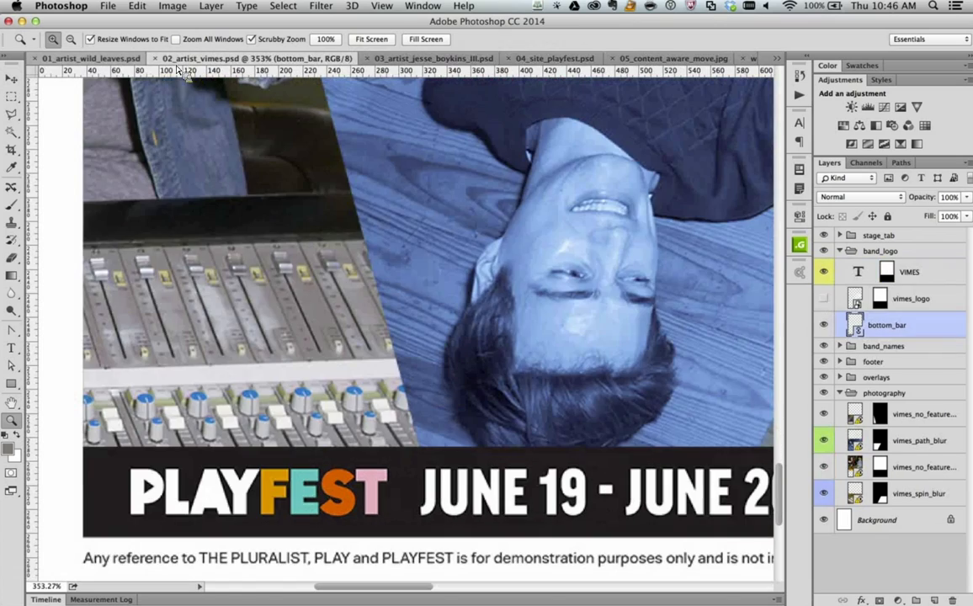
{"action": "left_click", "coordinate": [102, 59]}
{"action": "left_click_drag", "start_coordinate": [187, 545], "coordinate": [311, 481]}
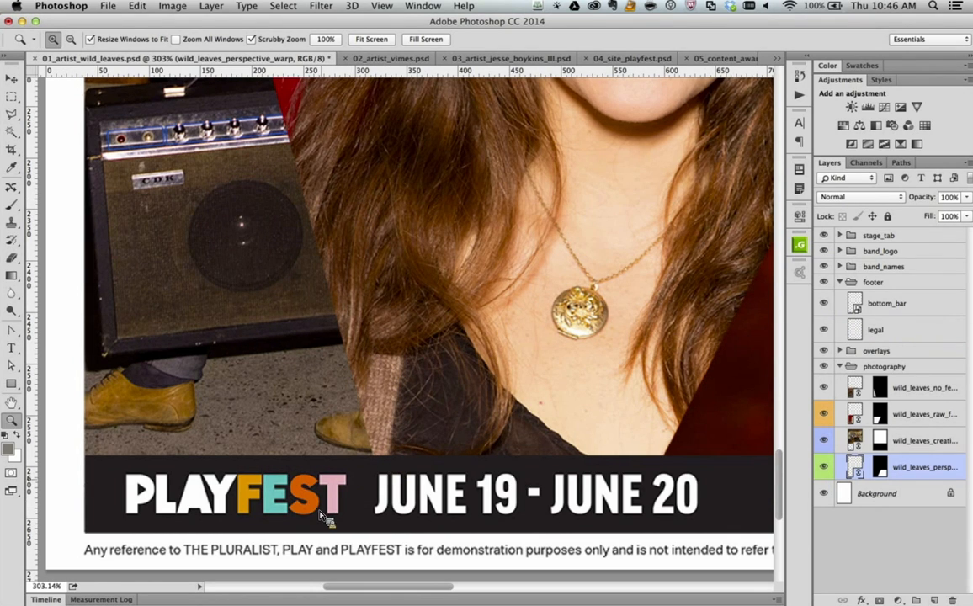
Select the poster's bottom_bar footer layer and open its smart object contents for editing
{"action": "key", "text": "v"}
{"action": "right_click", "coordinate": [295, 436]}
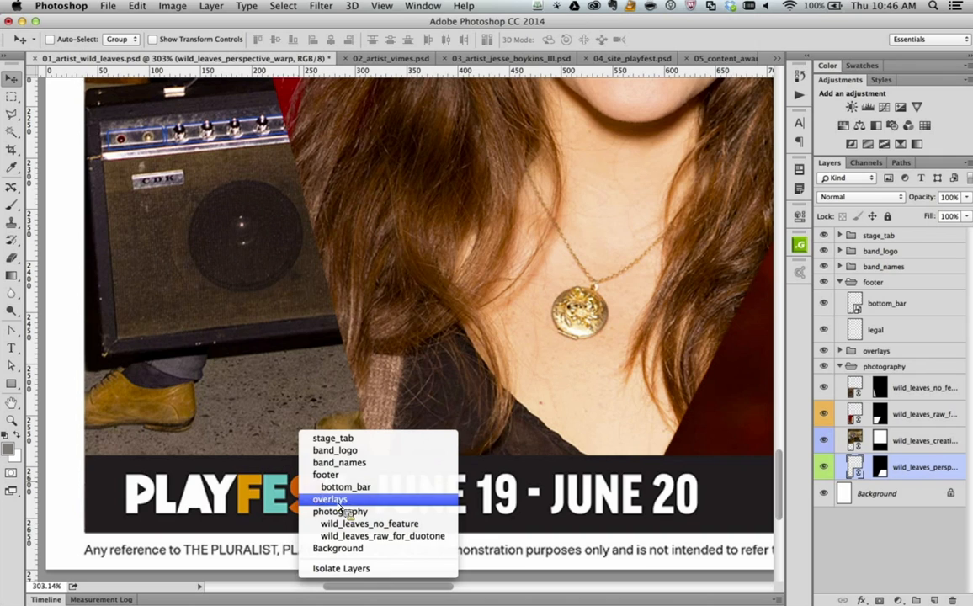
{"action": "left_click", "coordinate": [307, 488]}
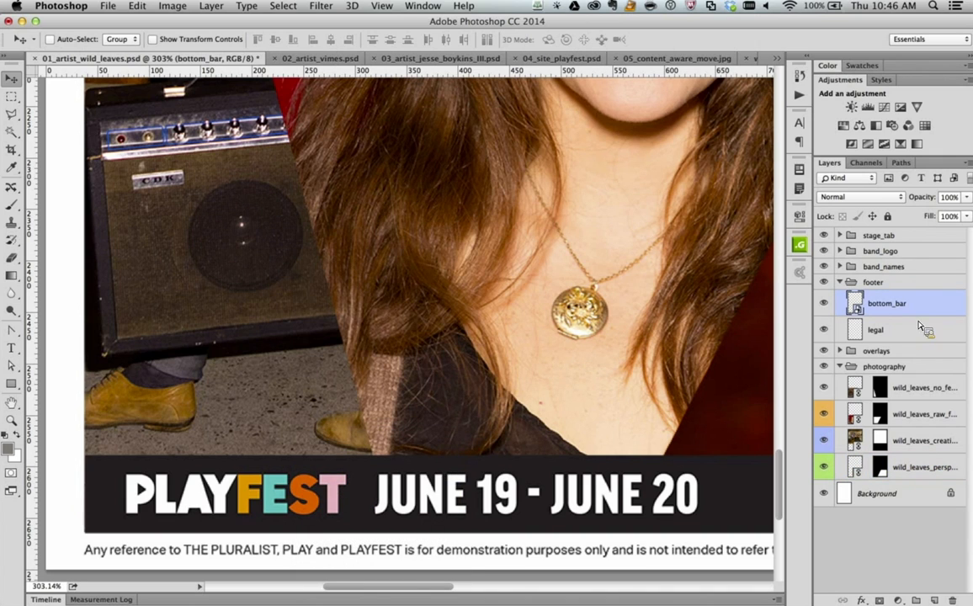
{"action": "double_click", "coordinate": [857, 305]}
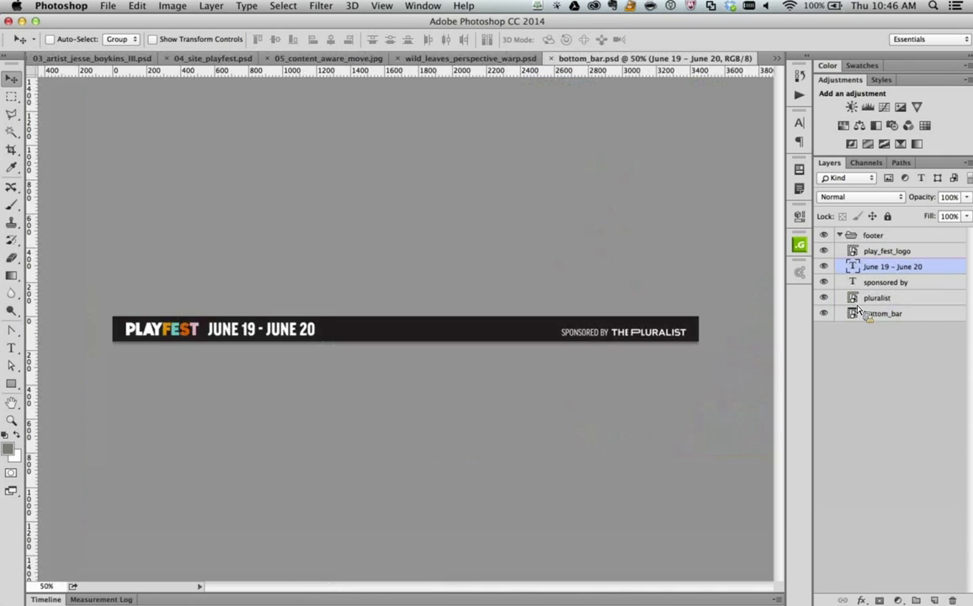
Open the play_fest_logo layer's vector smart object contents in Illustrator for editing
{"action": "right_click", "coordinate": [155, 334]}
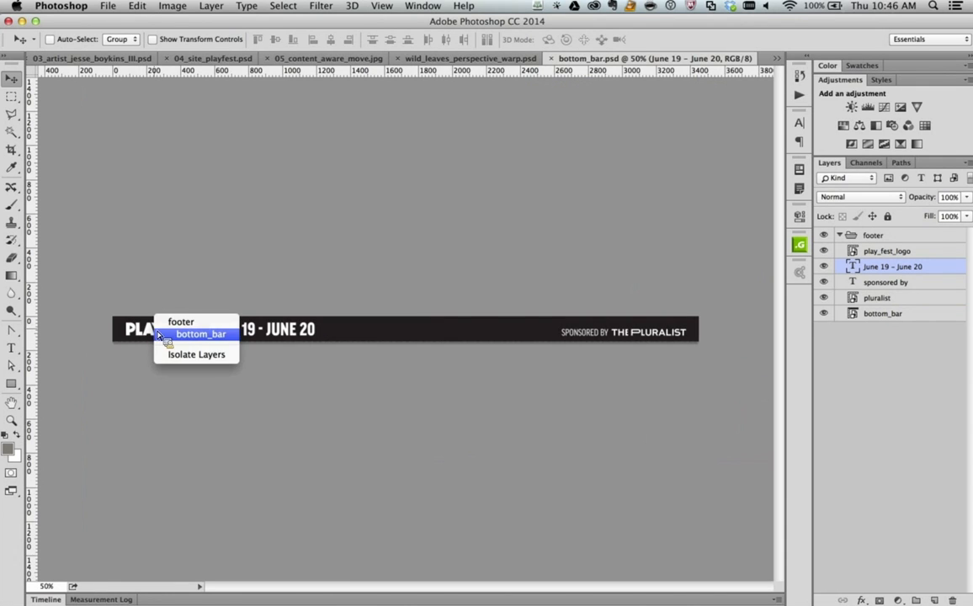
{"action": "left_click", "coordinate": [181, 335]}
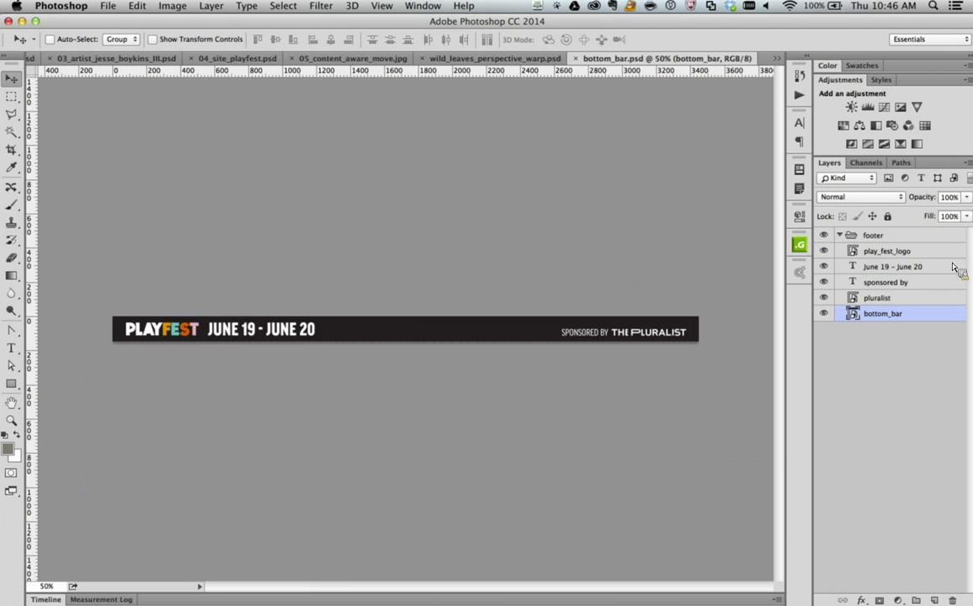
{"action": "left_click", "coordinate": [829, 251]}
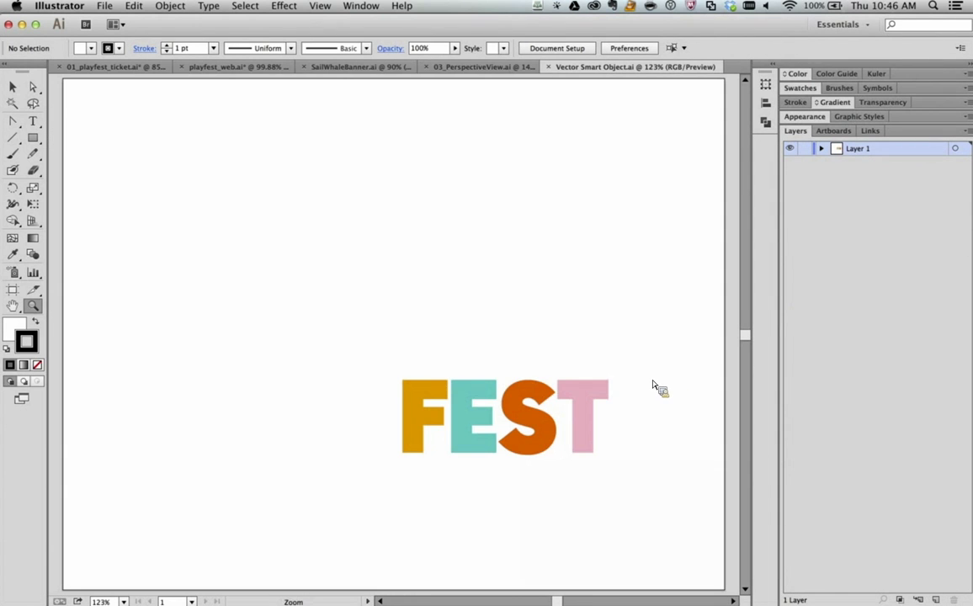
Isolate the FEST lettering group in Vector Smart Object.ai and select all of its letters
{"action": "left_click", "coordinate": [579, 417]}
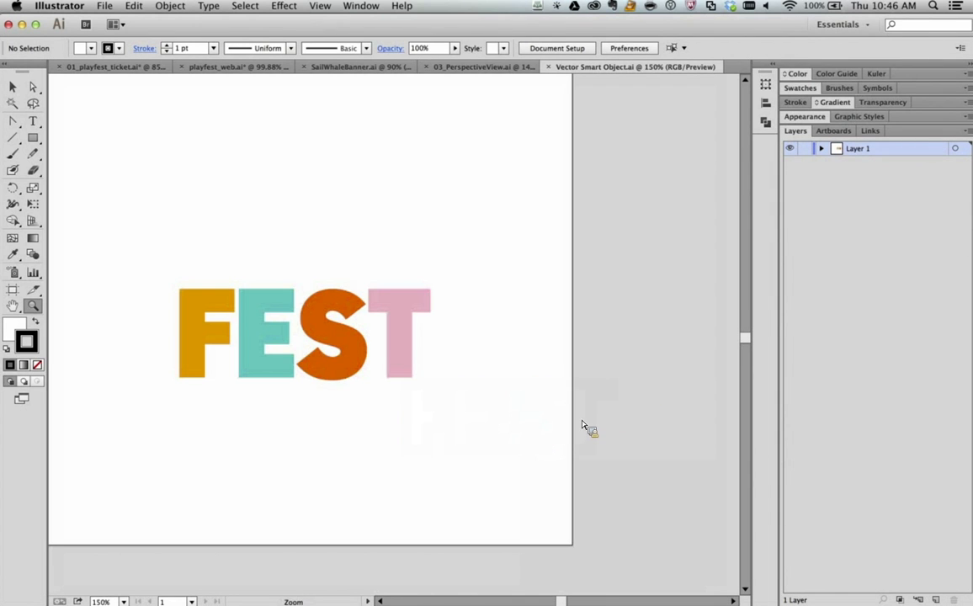
{"action": "key", "text": "v"}
{"action": "double_click", "coordinate": [343, 339]}
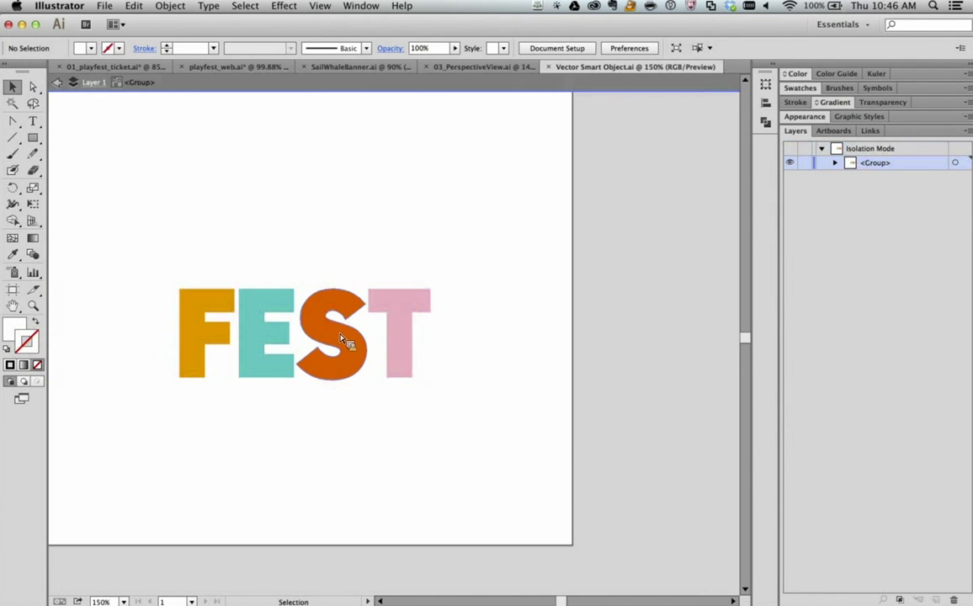
{"action": "key", "text": "super+a"}
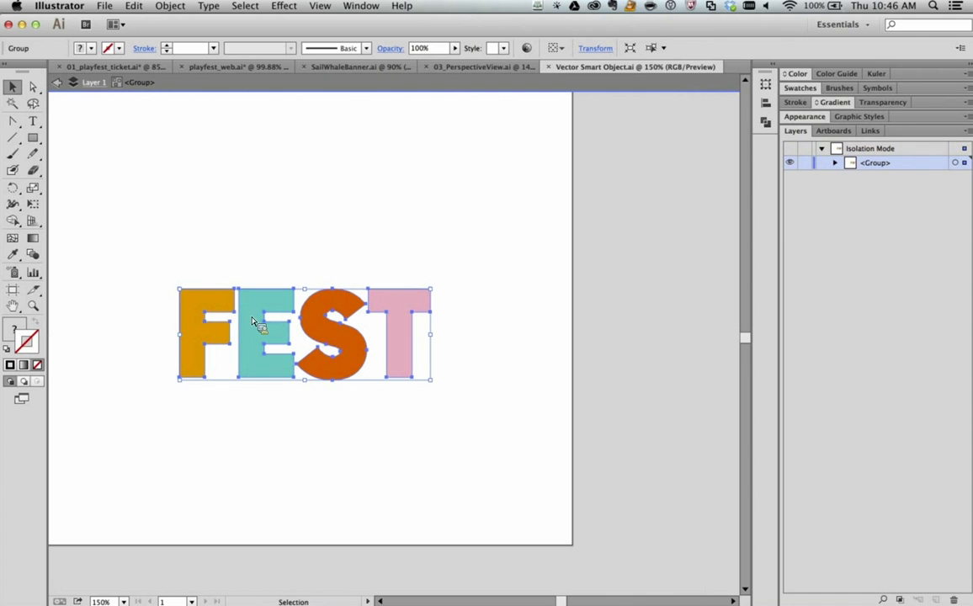
Recolor the FEST letters by rotating all four linked hues together, taking the orange to about hue 344.53° and saturation 92.35%
{"action": "left_click", "coordinate": [527, 48]}
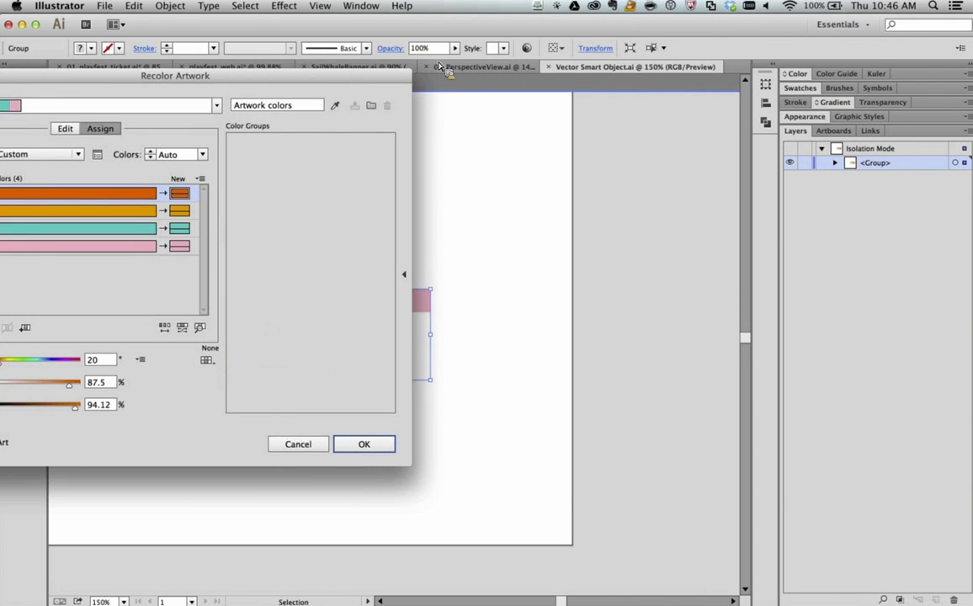
{"action": "left_click_drag", "start_coordinate": [438, 67], "coordinate": [684, 72]}
{"action": "left_click", "coordinate": [587, 126]}
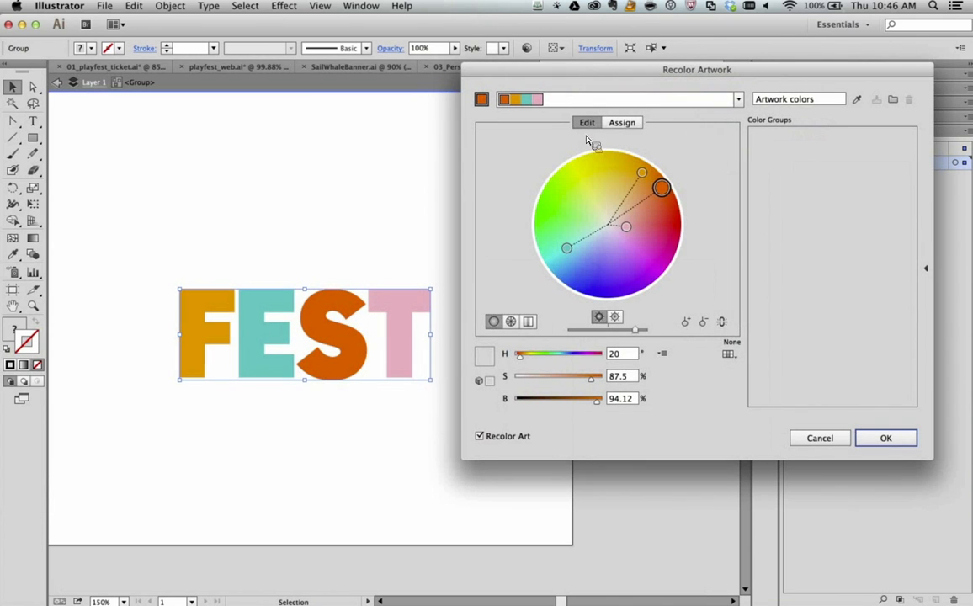
{"action": "left_click_drag", "start_coordinate": [662, 187], "coordinate": [678, 241]}
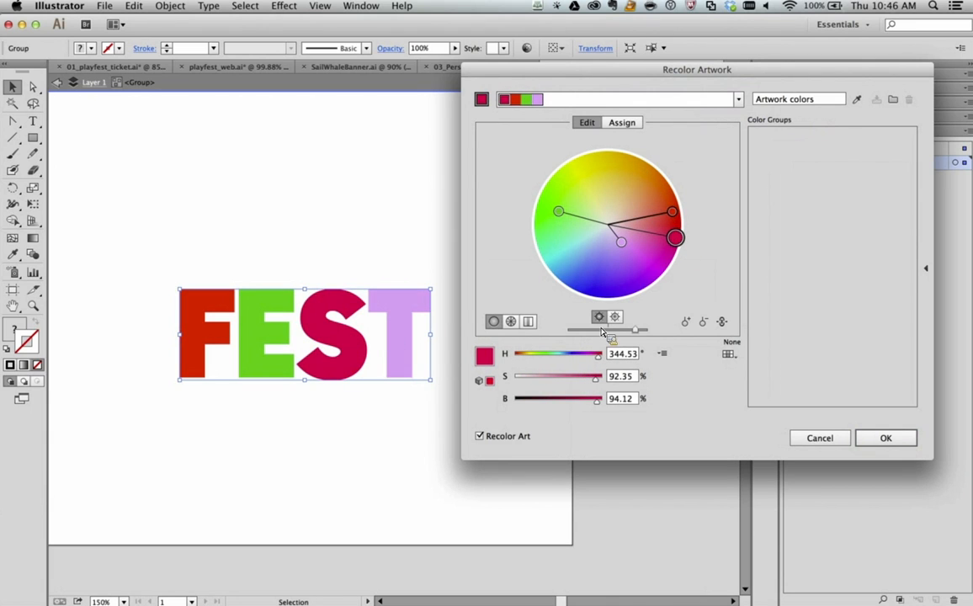
{"action": "left_click", "coordinate": [886, 437]}
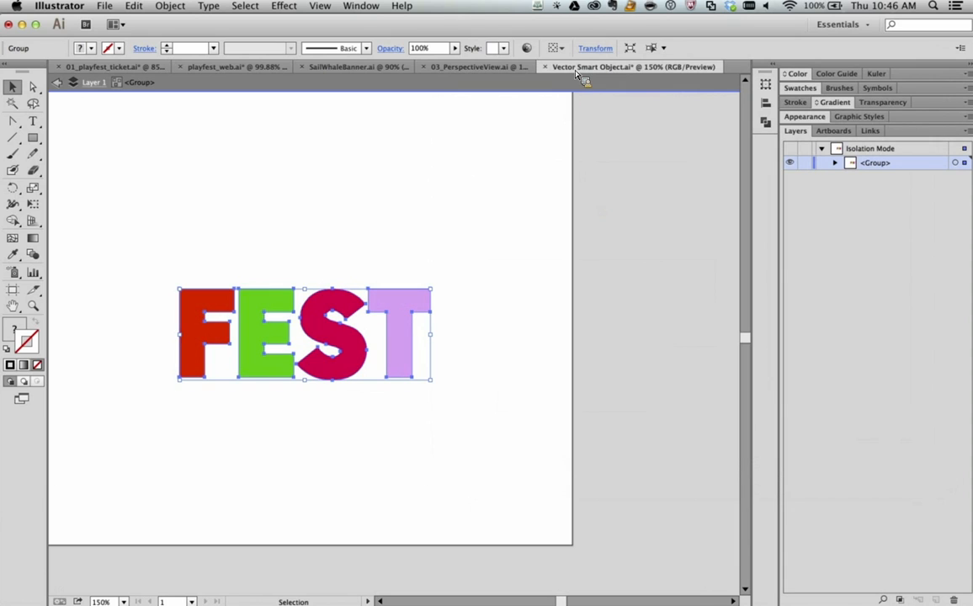
Save the recolored Vector Smart Object.ai and switch back to bottom_bar.psd in Photoshop
{"action": "left_click", "coordinate": [104, 6]}
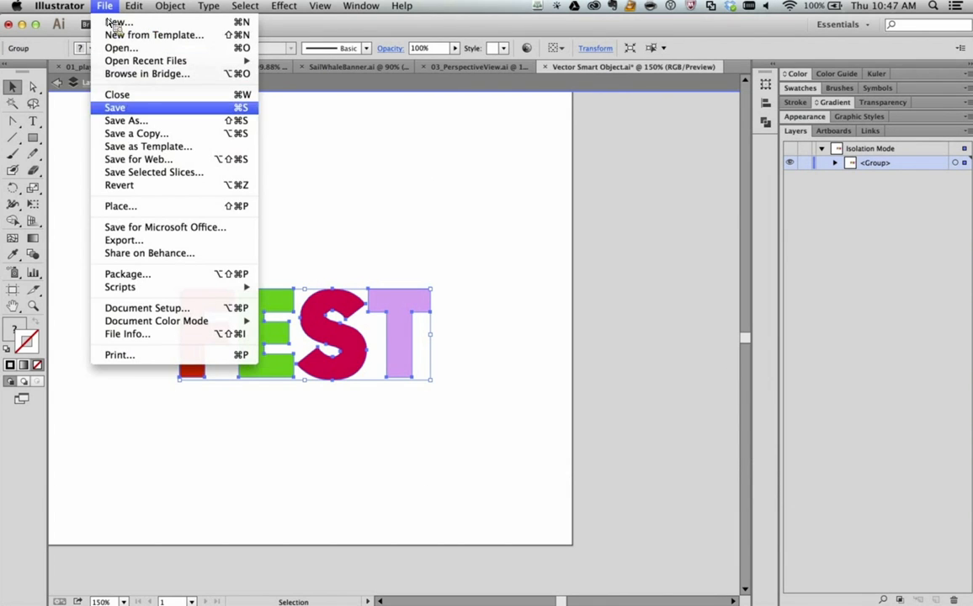
{"action": "left_click", "coordinate": [126, 104]}
{"action": "left_click", "coordinate": [617, 337]}
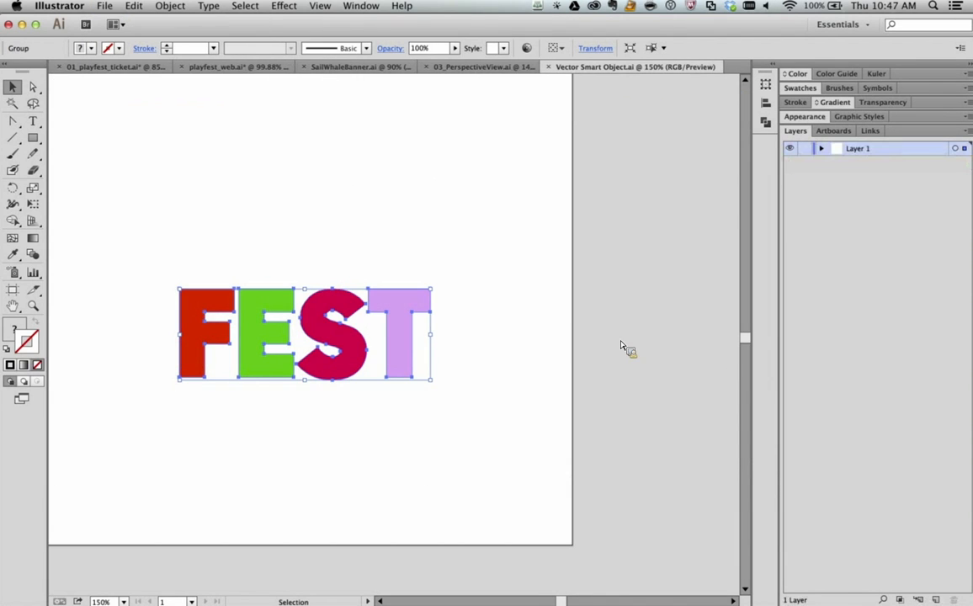
{"action": "key", "text": "super+Tab"}
{"action": "key", "text": "super+shift+Tab"}
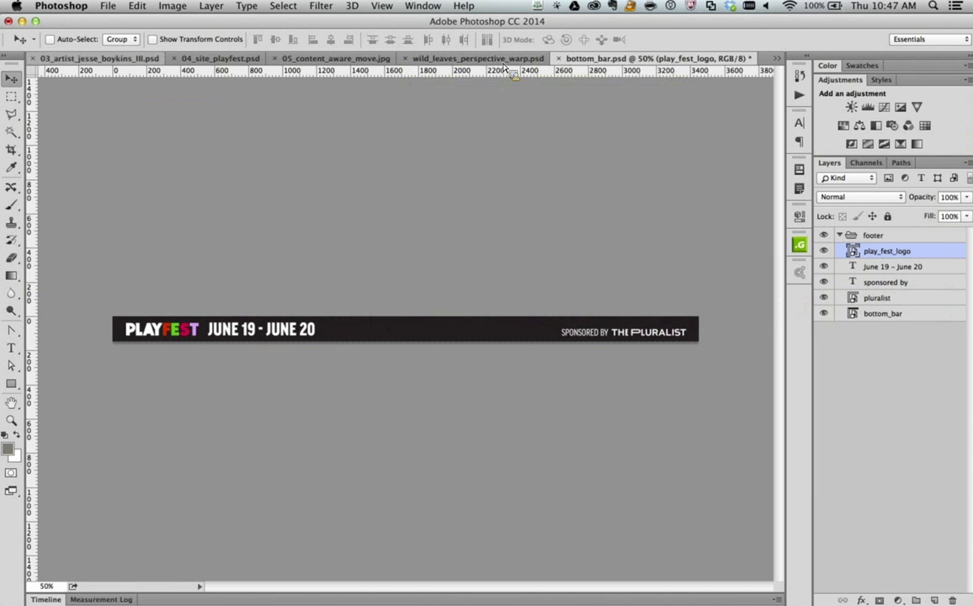
Compare the PLAYFEST footer logo across the open posters with bottom_bar.psd, and close wild_leaves_perspective_warp.psd
{"action": "left_click", "coordinate": [68, 59]}
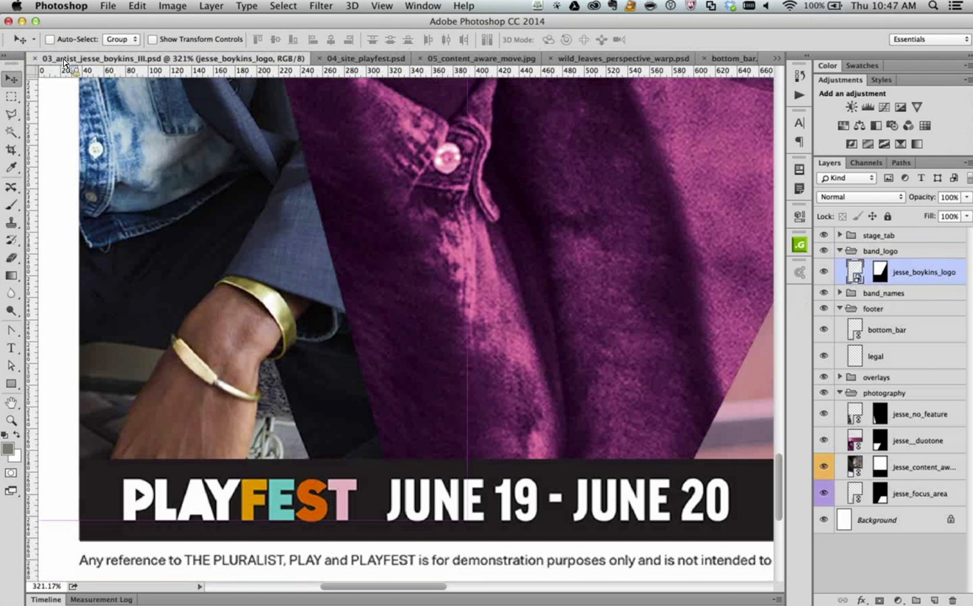
{"action": "key", "text": "ctrl+Tab"}
{"action": "key", "text": "ctrl+Tab"}
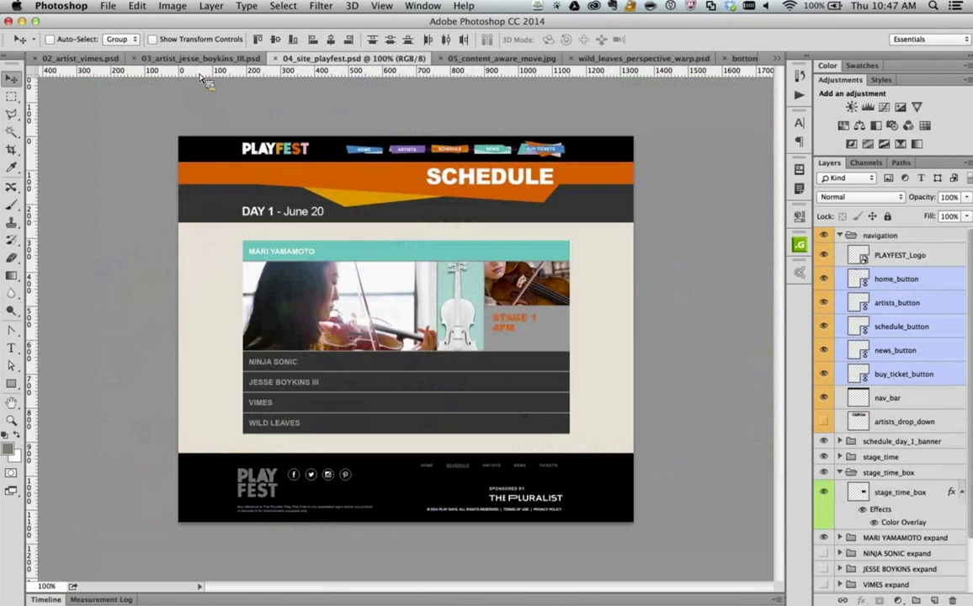
{"action": "key", "text": "ctrl+Tab"}
{"action": "key", "text": "ctrl+Tab"}
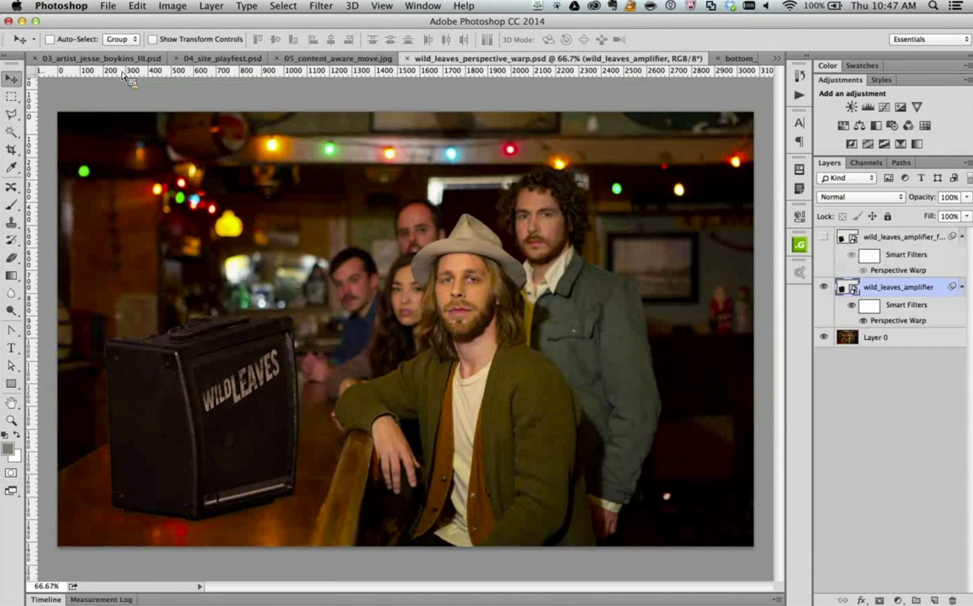
{"action": "key", "text": "ctrl+Tab"}
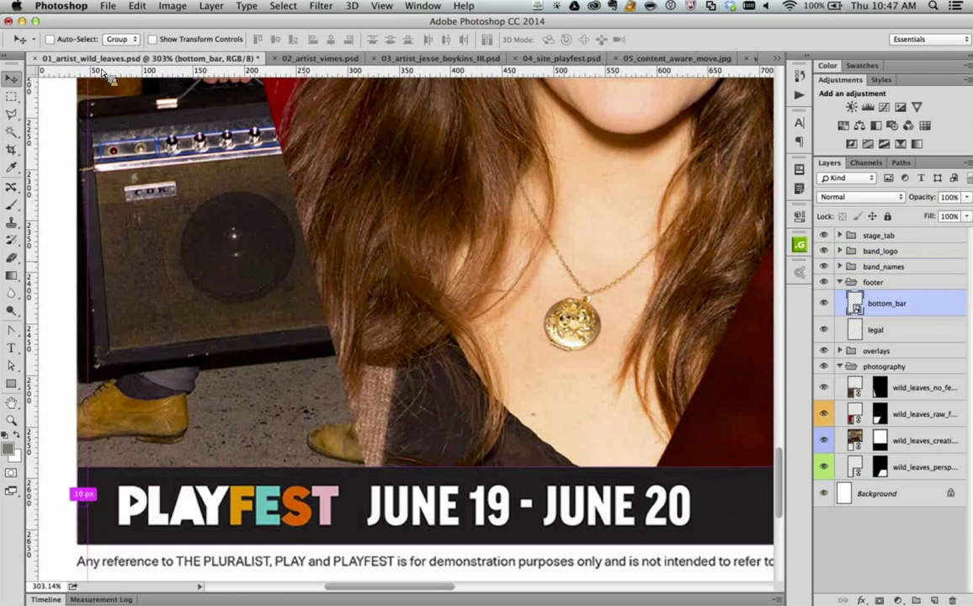
{"action": "key", "text": "ctrl+Tab"}
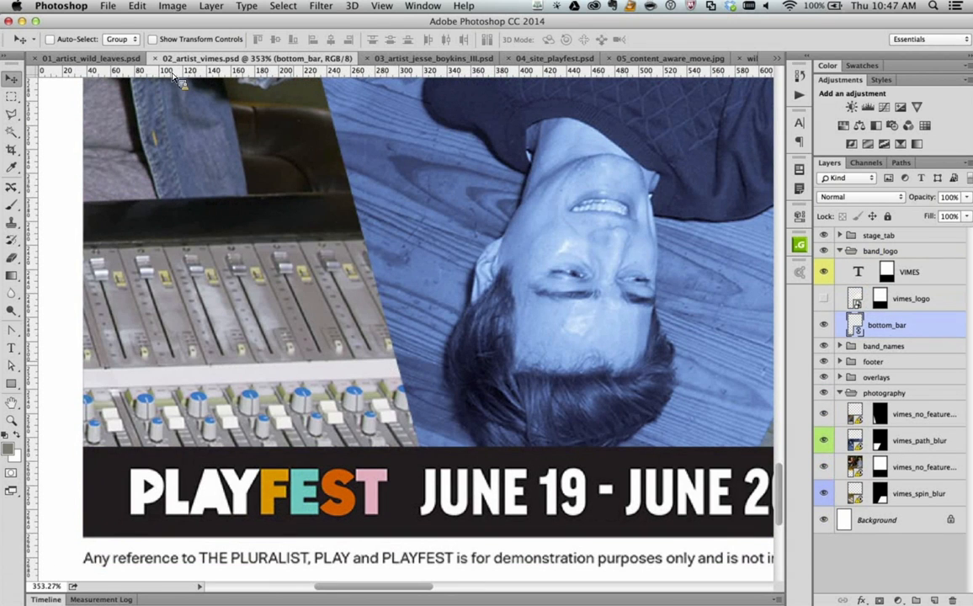
{"action": "key", "text": "ctrl+Tab"}
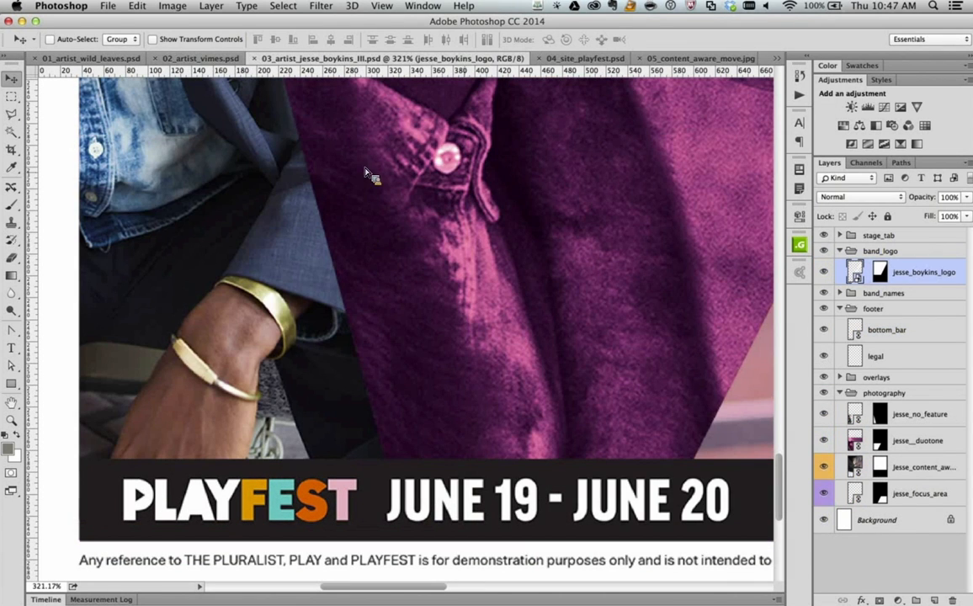
{"action": "key", "text": "ctrl+Tab"}
{"action": "key", "text": "ctrl+Tab"}
{"action": "key", "text": "ctrl+Tab"}
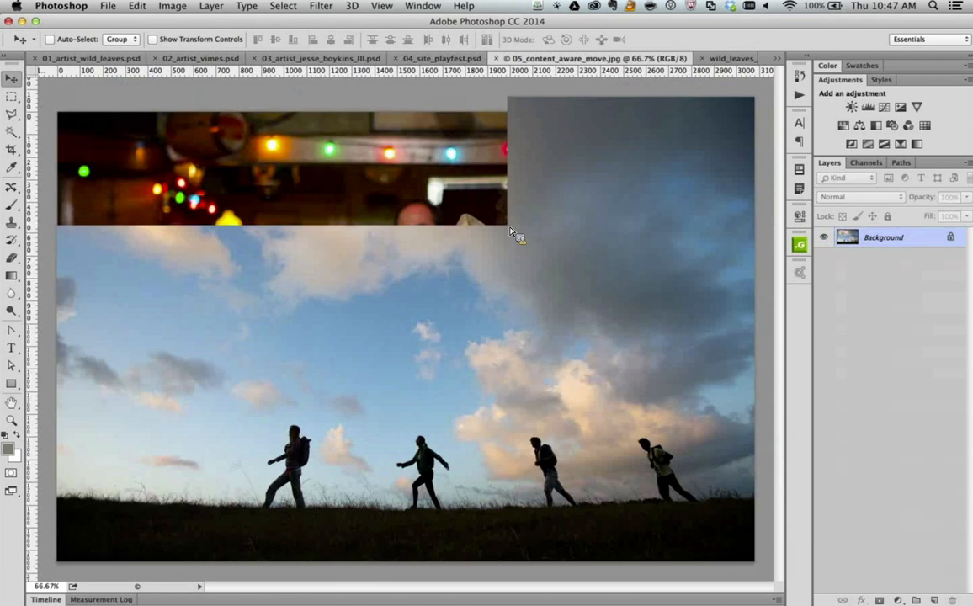
{"action": "key", "text": "ctrl+Tab"}
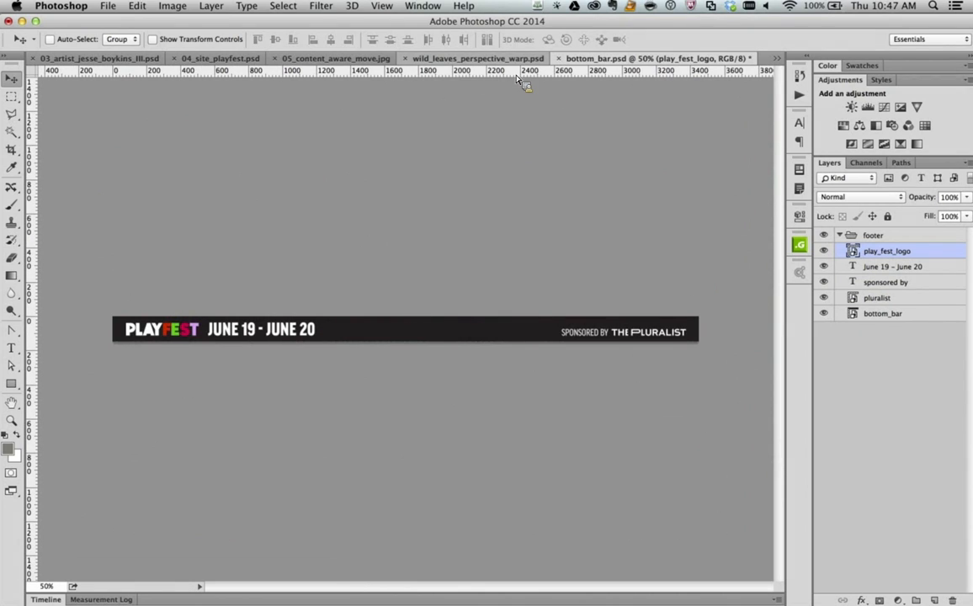
{"action": "left_click", "coordinate": [406, 59]}
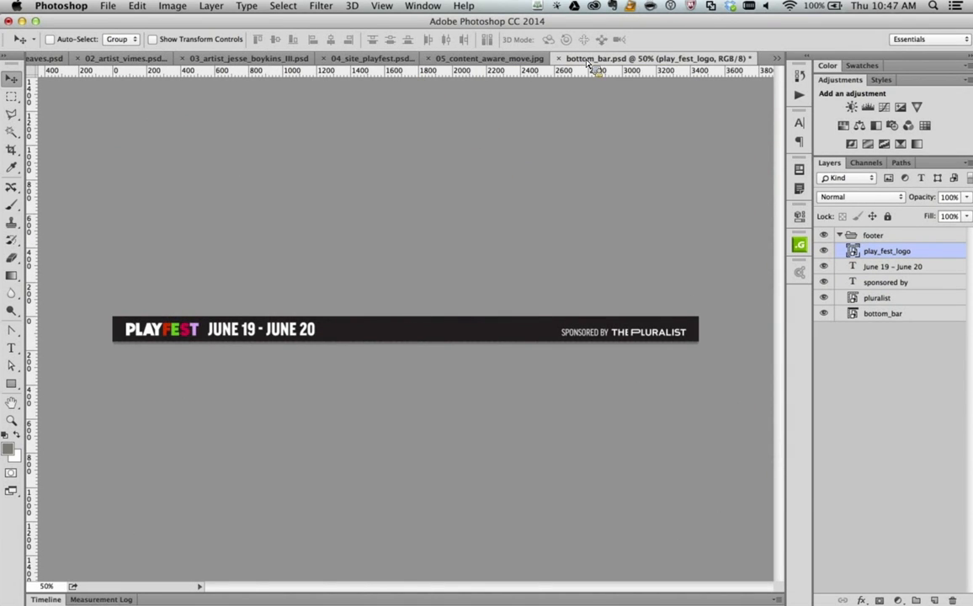
Save bottom_bar.psd into the 01_PS shared_links folder, replacing the existing file, and return to 01_artist_wild_leaves.psd
{"action": "left_click", "coordinate": [108, 6]}
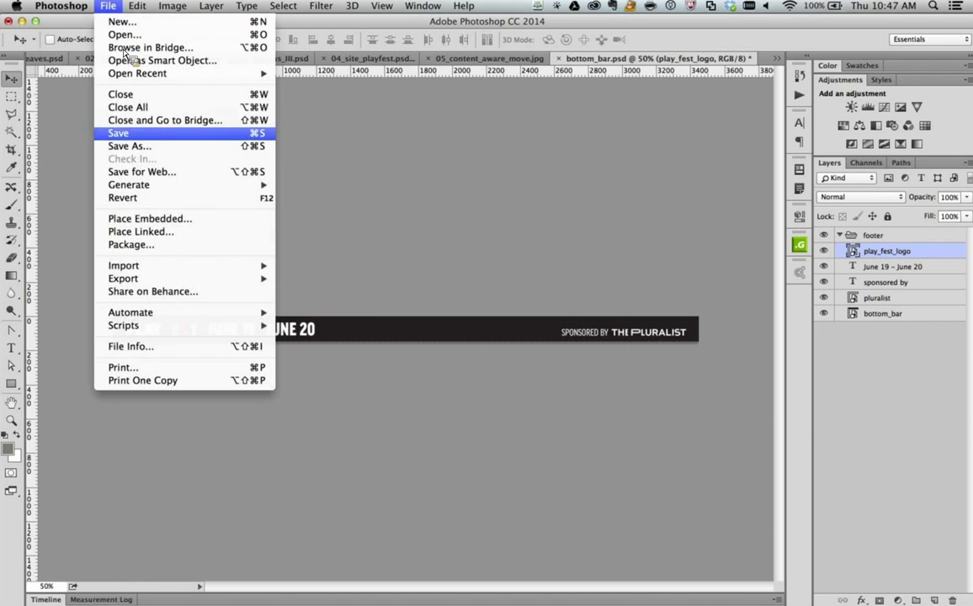
{"action": "left_click", "coordinate": [146, 145]}
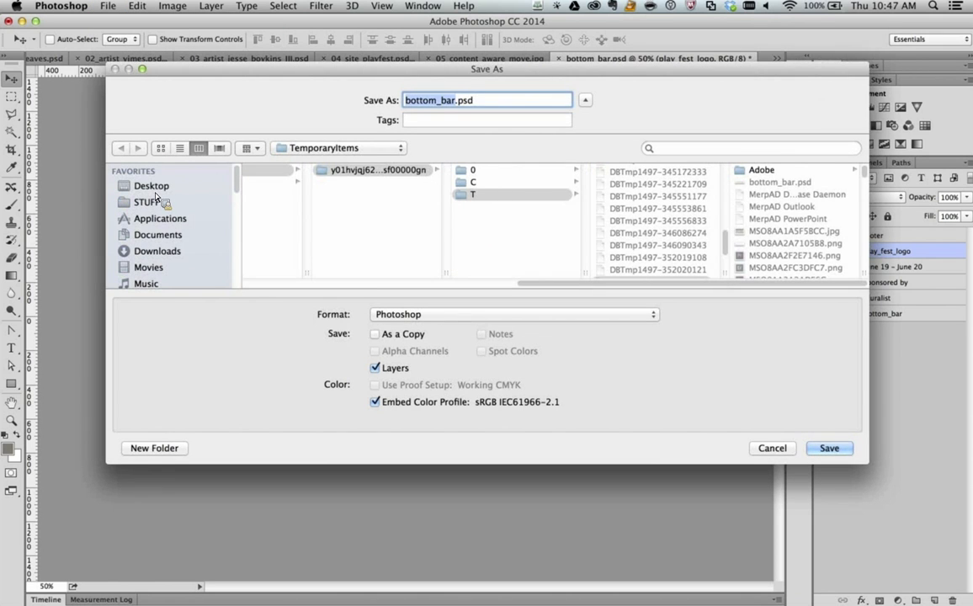
{"action": "left_click", "coordinate": [149, 185]}
{"action": "left_click", "coordinate": [412, 182]}
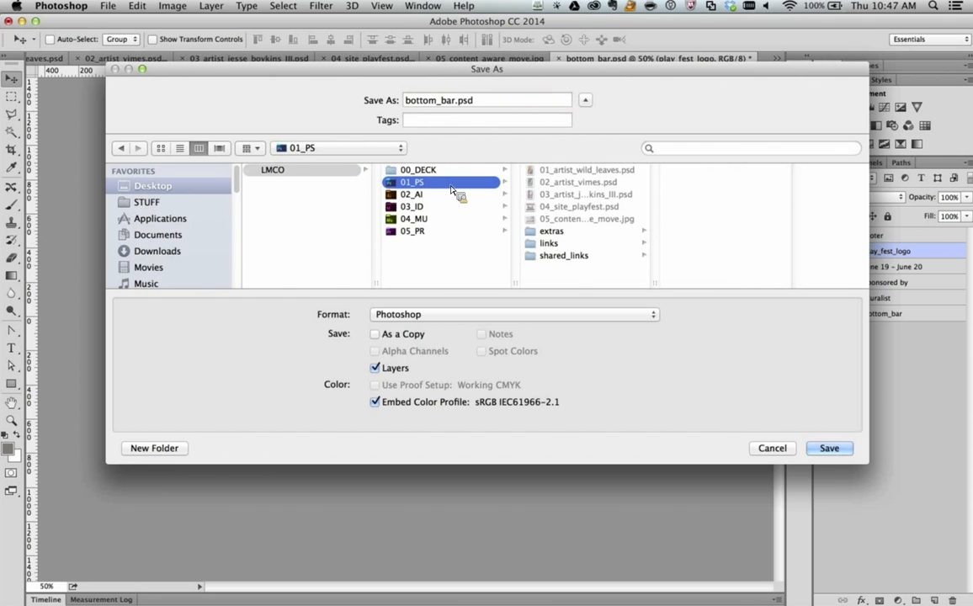
{"action": "left_click", "coordinate": [599, 242]}
{"action": "left_click", "coordinate": [593, 256]}
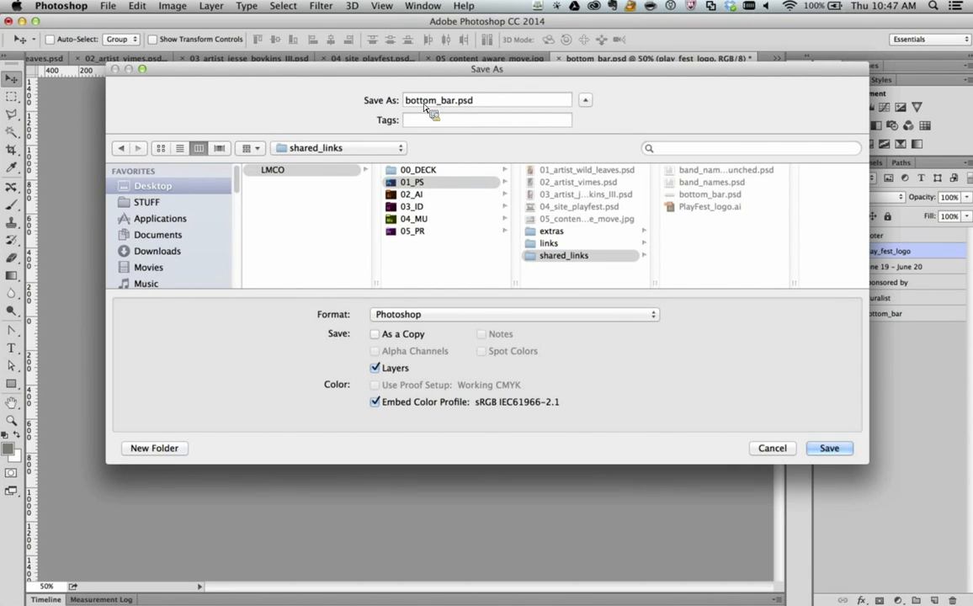
{"action": "left_click", "coordinate": [837, 453]}
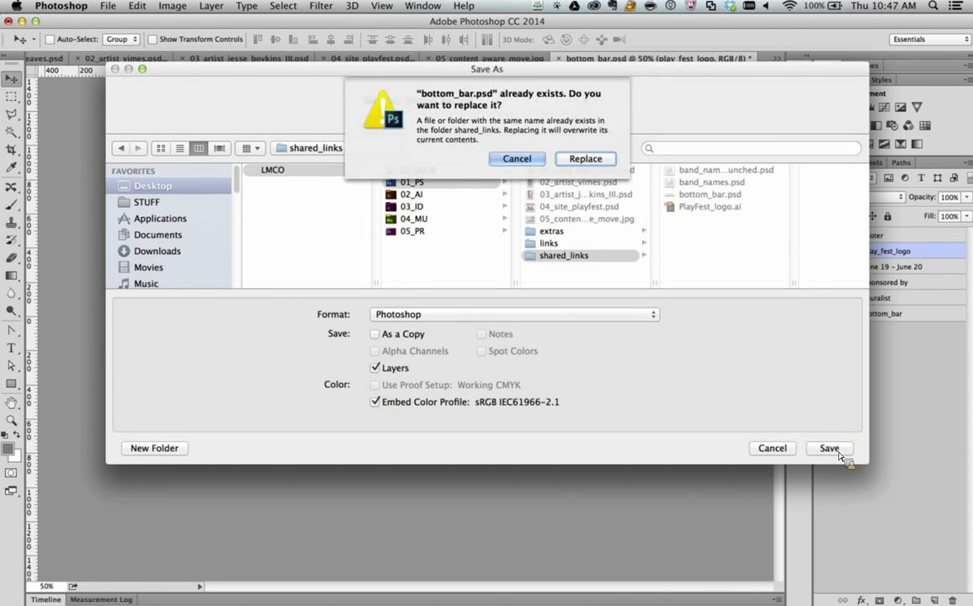
{"action": "left_click", "coordinate": [589, 157]}
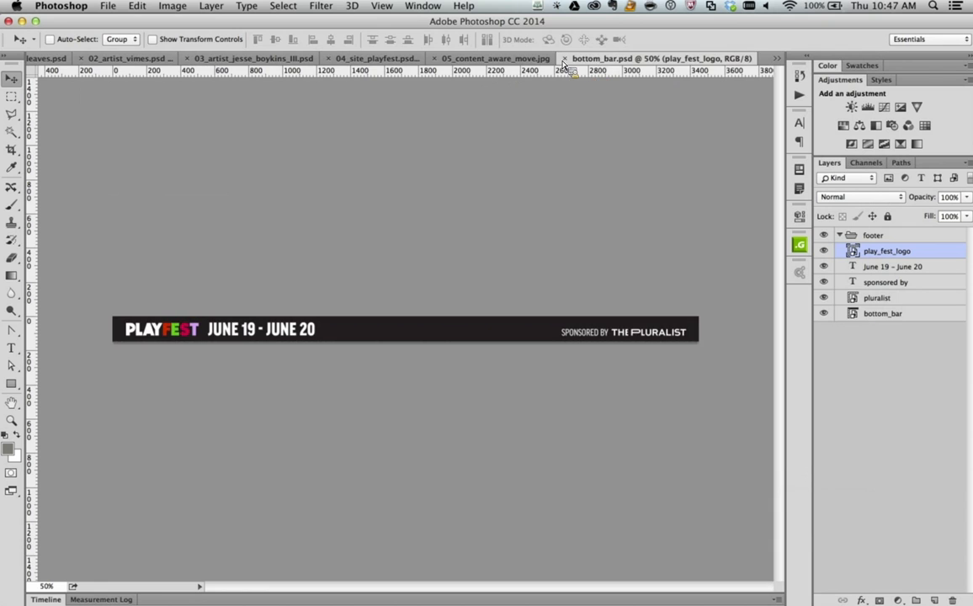
{"action": "left_click", "coordinate": [636, 59]}
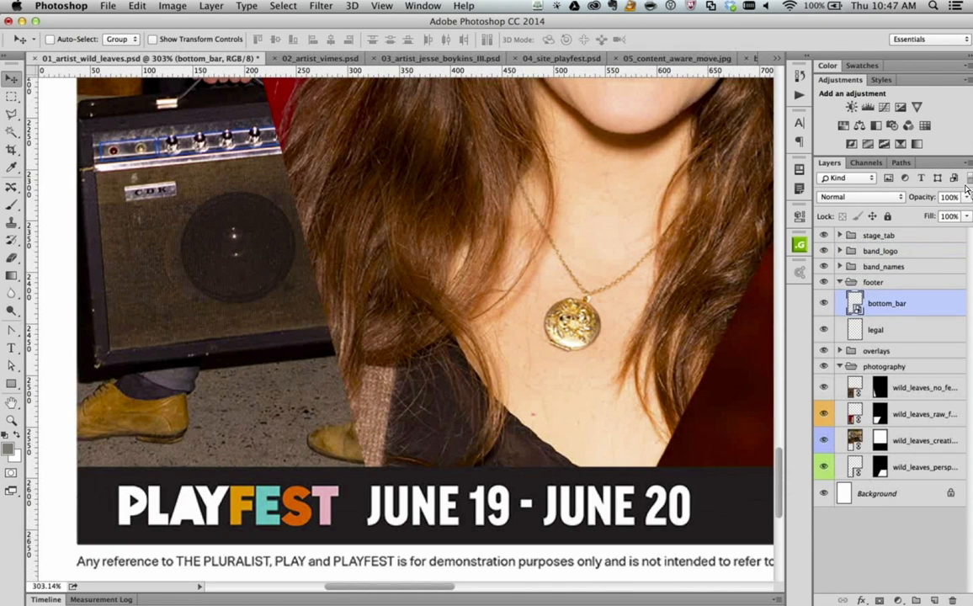
{"action": "right_click", "coordinate": [940, 308]}
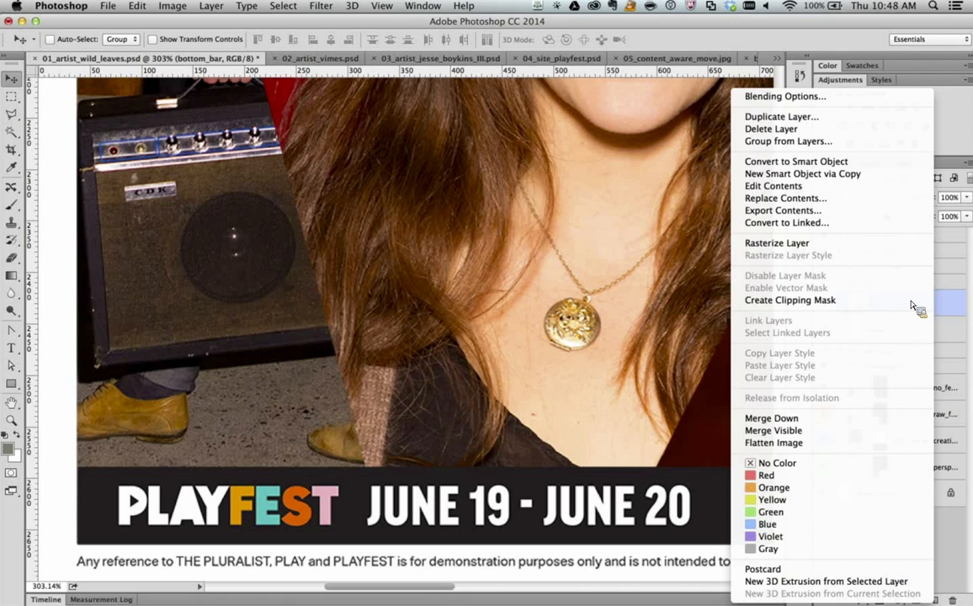
{"action": "key", "text": "Escape"}
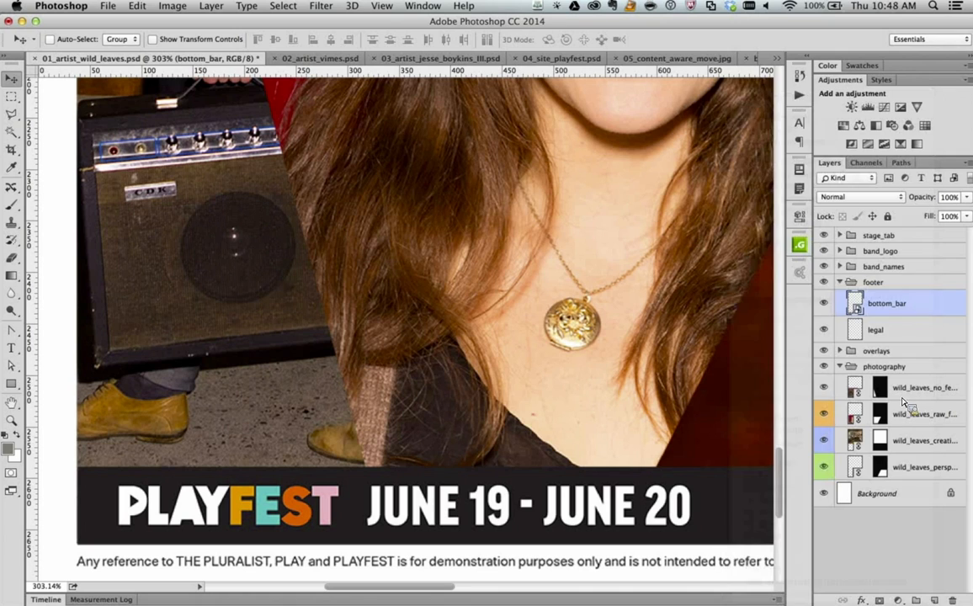
{"action": "right_click", "coordinate": [934, 308]}
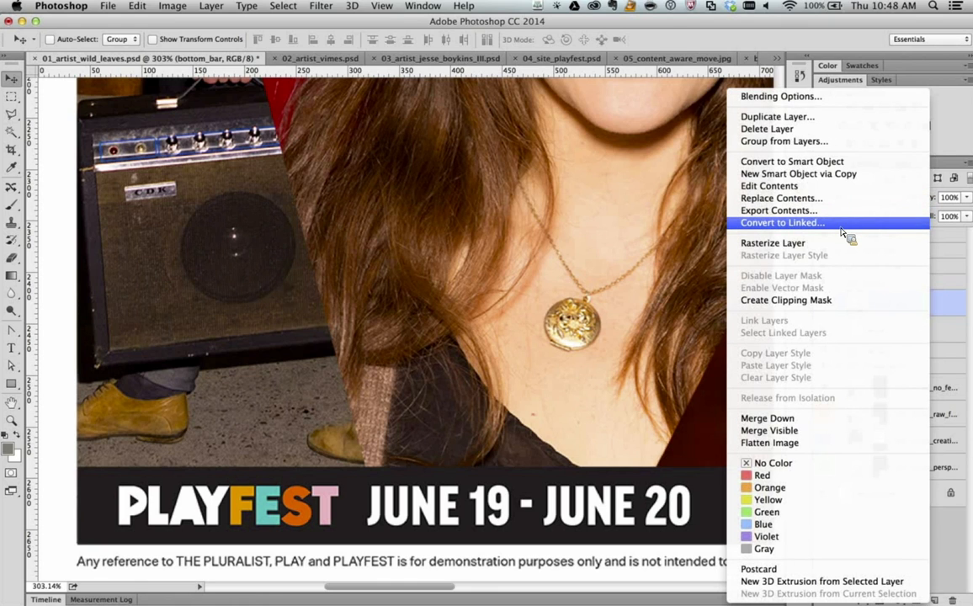
{"action": "left_click", "coordinate": [841, 223]}
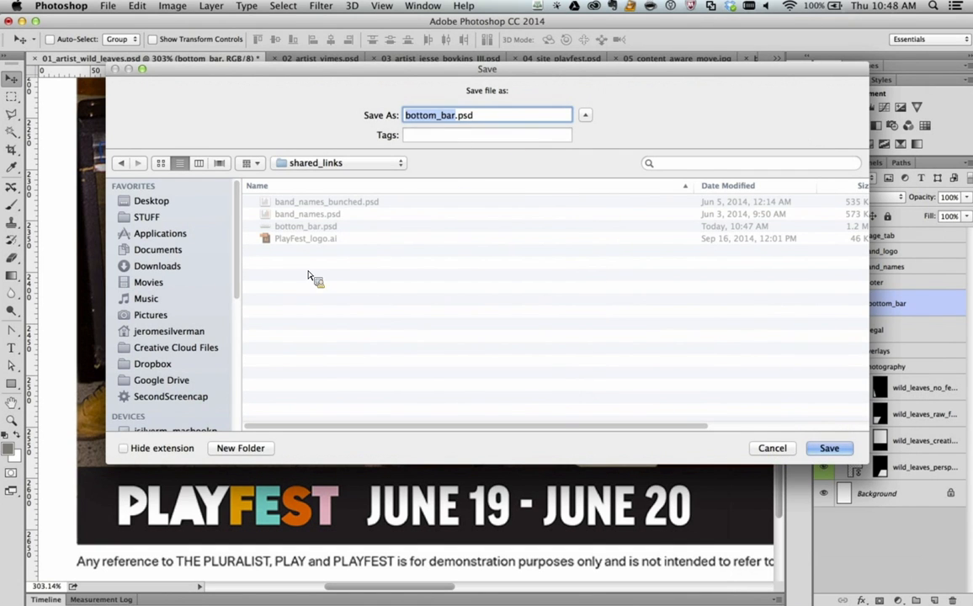
{"action": "left_click", "coordinate": [755, 443]}
Replace the contents of the bottom_bar smart object with bottom_bar.psd from the LMCO/01_PS/shared_links folder on the Desktop
{"action": "right_click", "coordinate": [849, 303]}
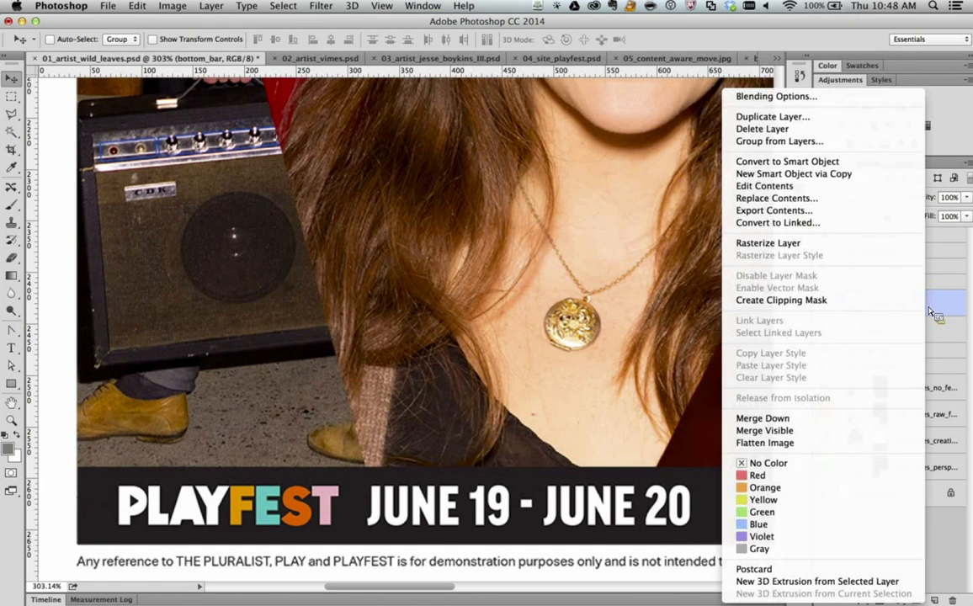
{"action": "left_click", "coordinate": [841, 200]}
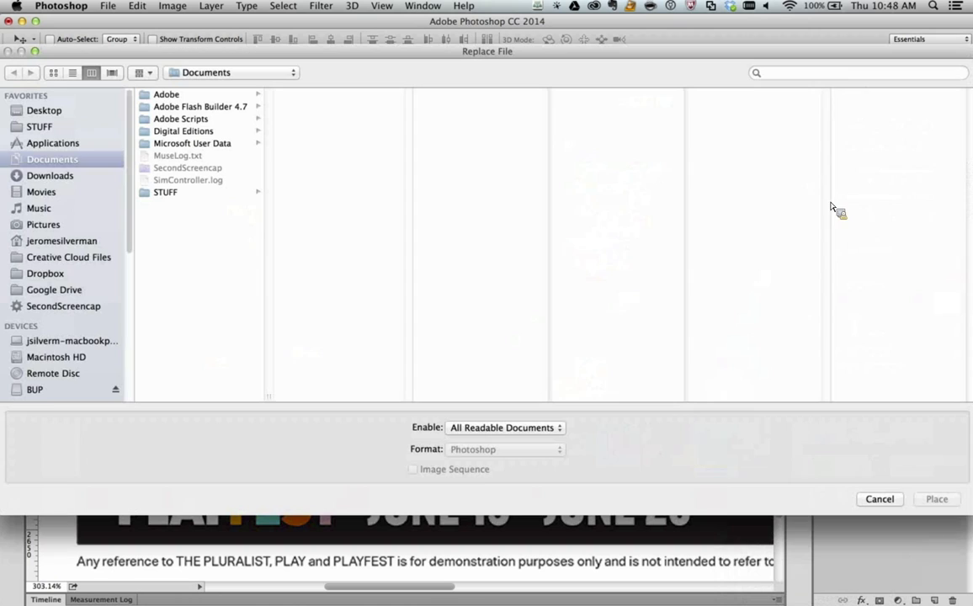
{"action": "left_click", "coordinate": [51, 110]}
{"action": "left_click", "coordinate": [165, 94]}
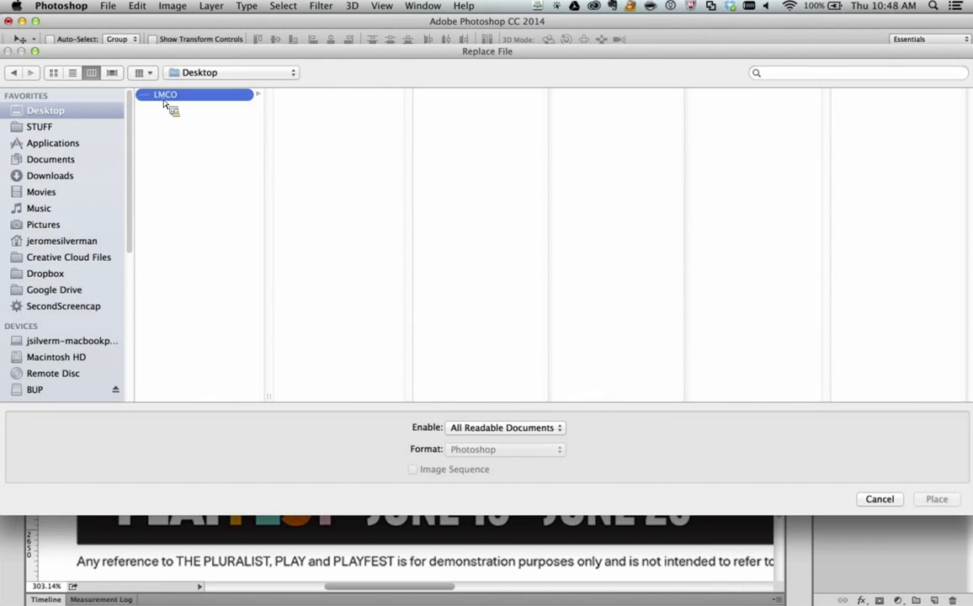
{"action": "left_click", "coordinate": [308, 107]}
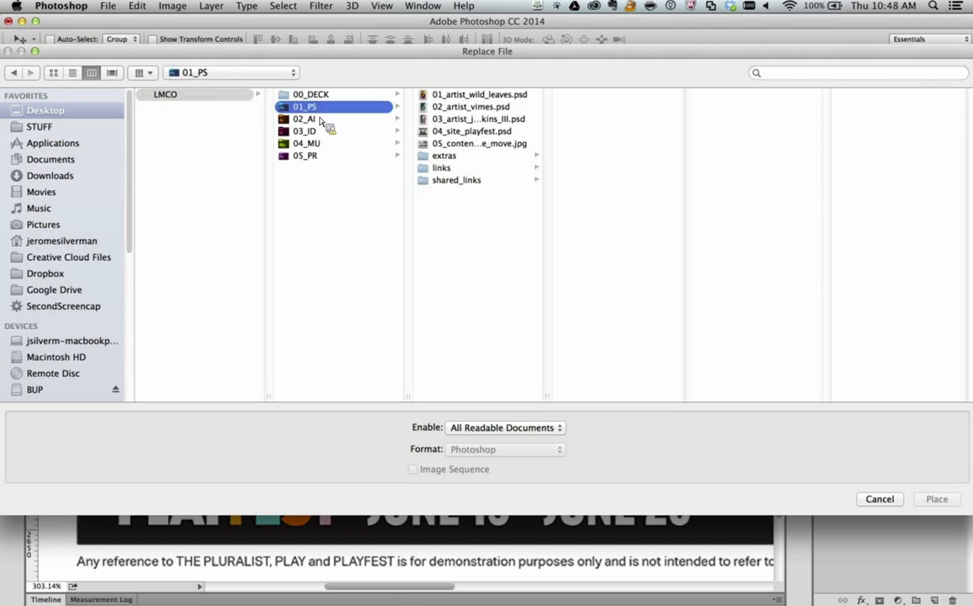
{"action": "left_click", "coordinate": [471, 181]}
{"action": "left_click", "coordinate": [593, 119]}
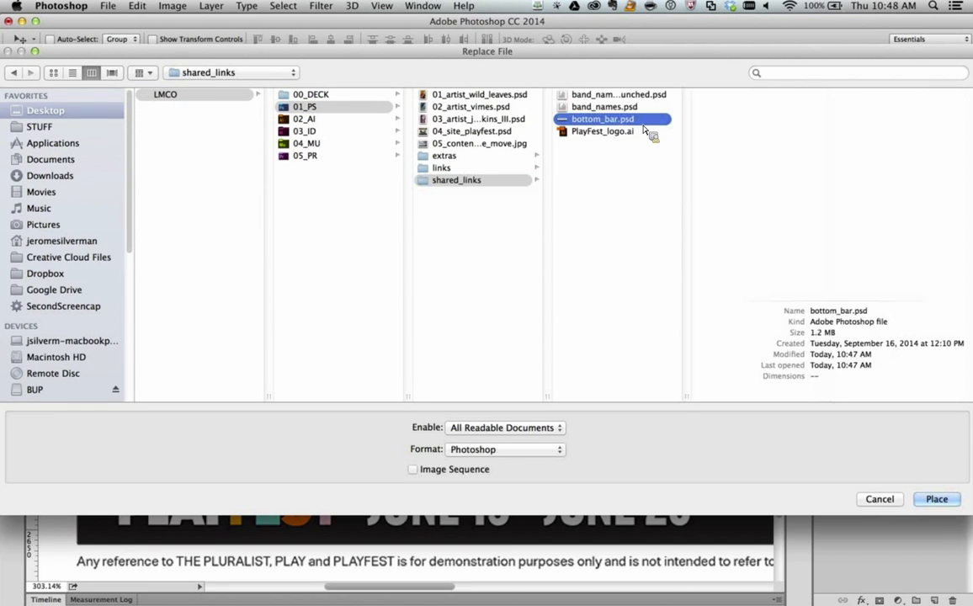
{"action": "left_click", "coordinate": [937, 500]}
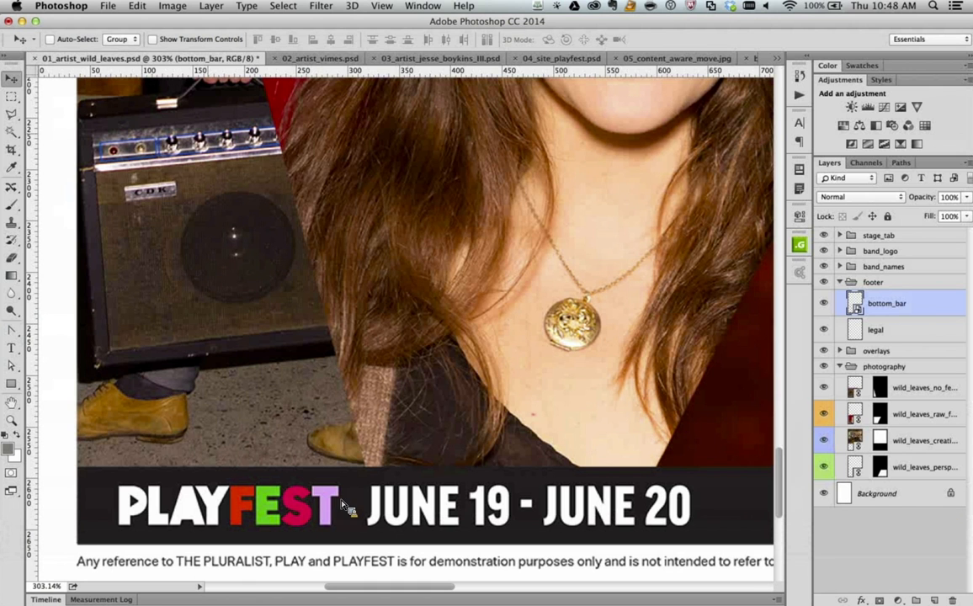
Compare the PLAYFEST footer logo colors across the Wild Leaves, Vimes and Jesse Boykins III posters
{"action": "left_click", "coordinate": [318, 58]}
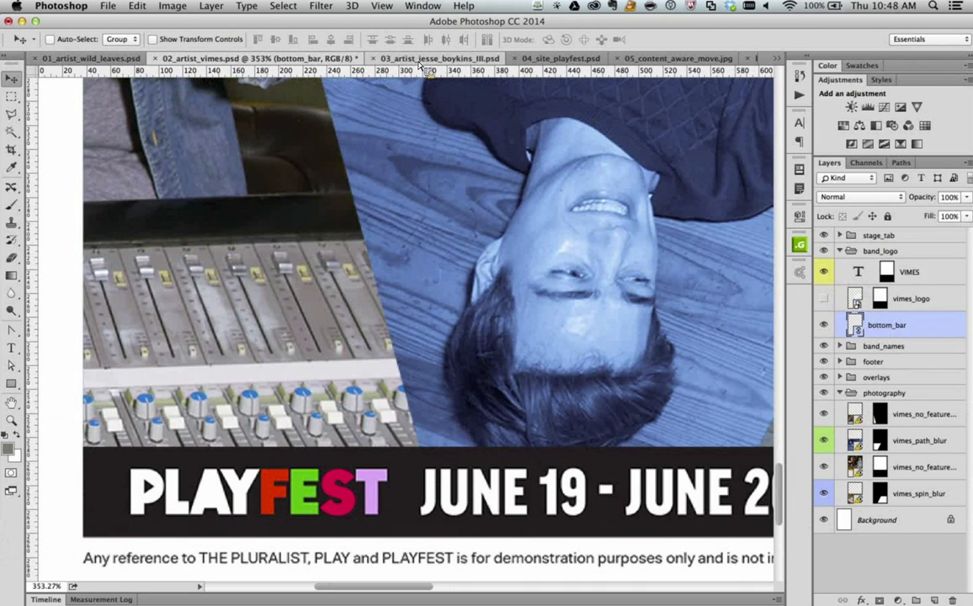
{"action": "left_click", "coordinate": [385, 59]}
{"action": "left_click", "coordinate": [202, 59]}
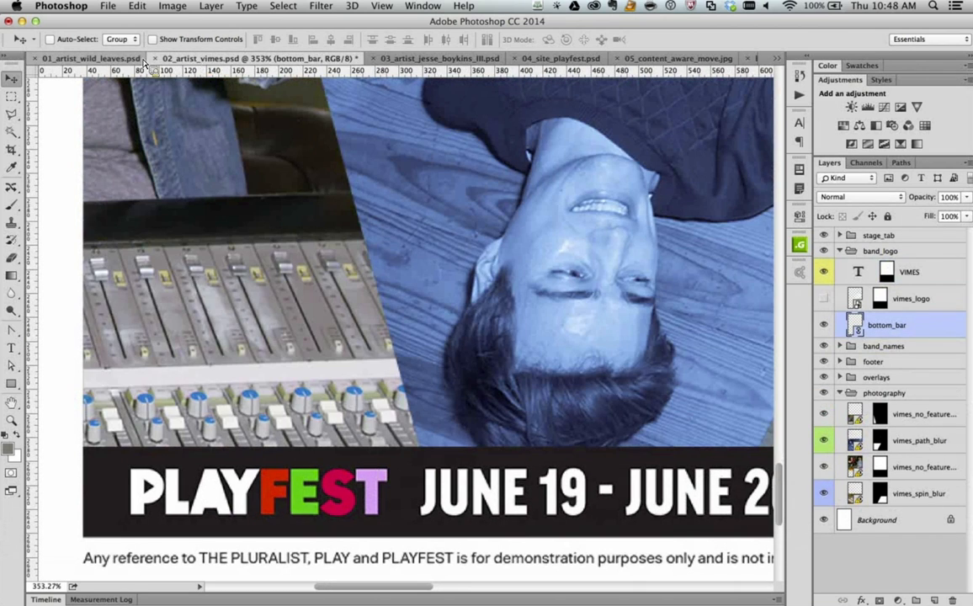
{"action": "left_click", "coordinate": [84, 59]}
{"action": "left_click", "coordinate": [307, 58]}
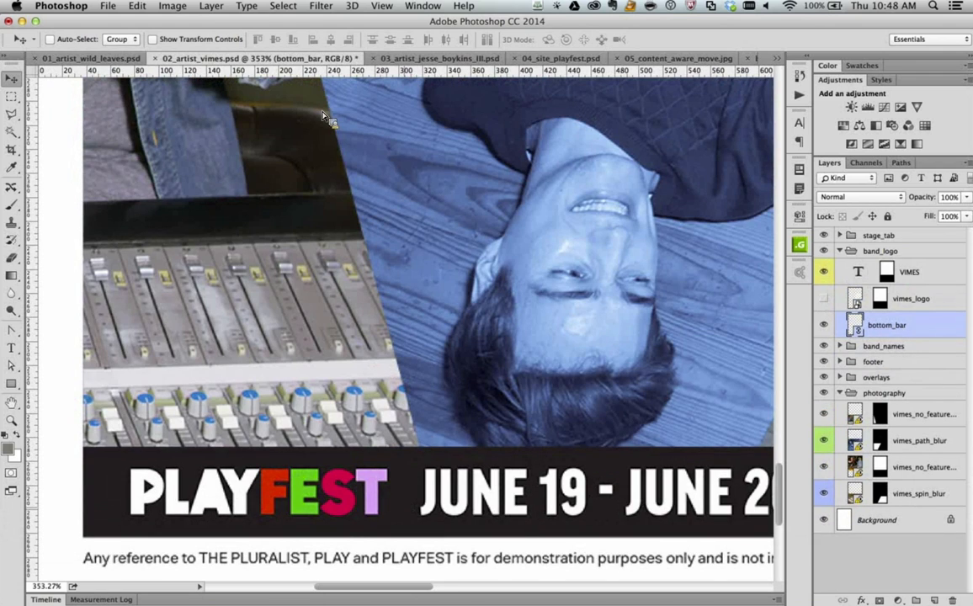
{"action": "left_click", "coordinate": [385, 61]}
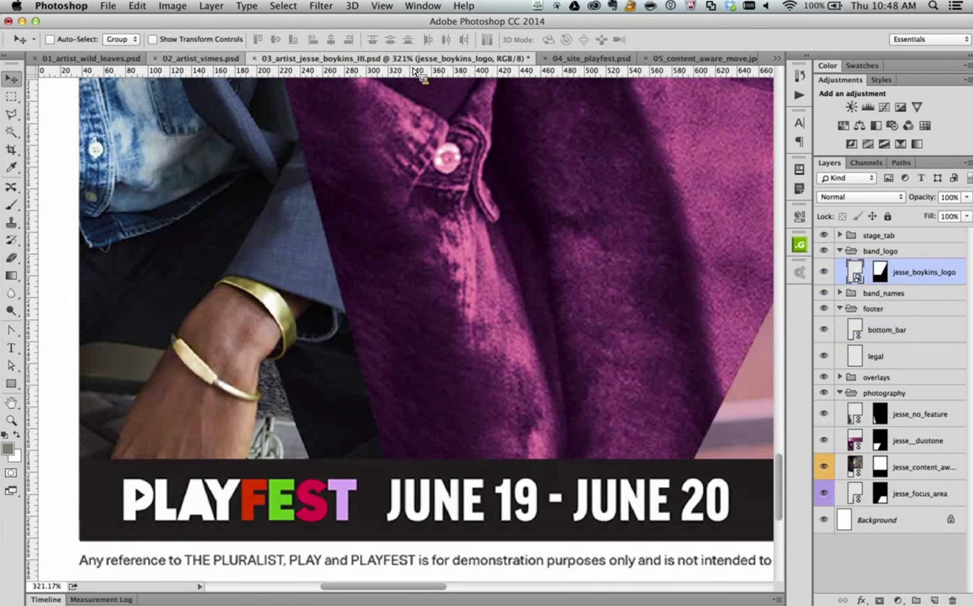
{"action": "left_click", "coordinate": [199, 60]}
{"action": "left_click", "coordinate": [97, 59]}
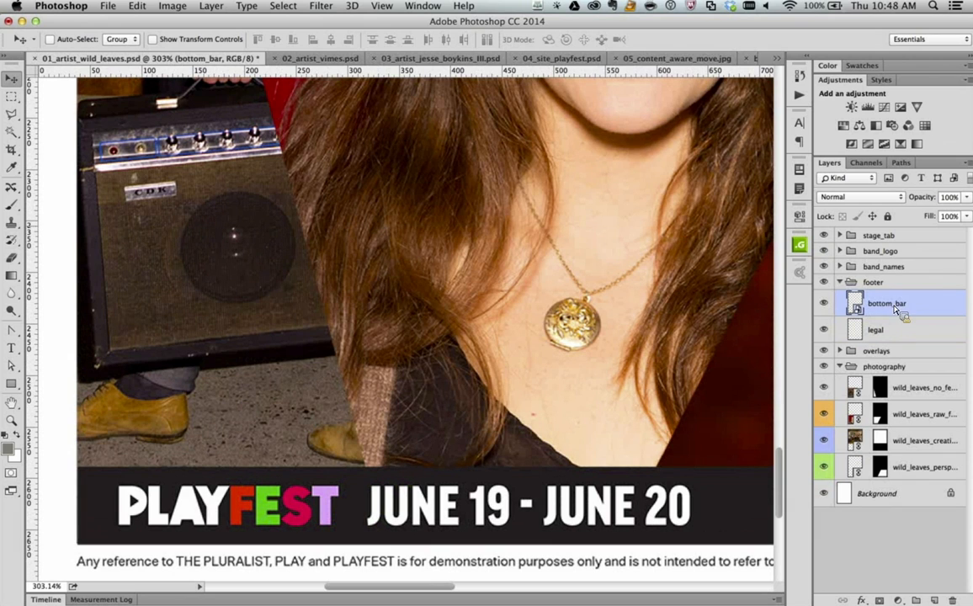
Inspect the embedded and linked smart object badges in 02_artist_vimes.psd, and view the whole Vimes and Wild Leaves posters
{"action": "left_click_drag", "start_coordinate": [896, 309], "coordinate": [446, 150]}
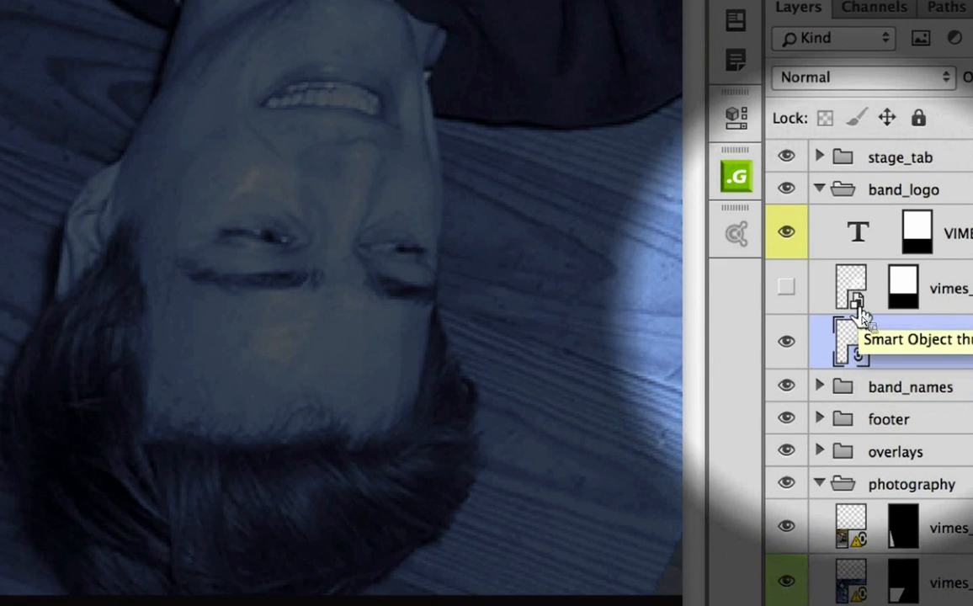
{"action": "mouse_move", "coordinate": [860, 333]}
{"action": "left_mouse_down"}
{"action": "mouse_move", "coordinate": [867, 315]}
{"action": "mouse_move", "coordinate": [857, 310]}
{"action": "mouse_move", "coordinate": [868, 340]}
{"action": "mouse_move", "coordinate": [858, 337]}
{"action": "left_mouse_up"}
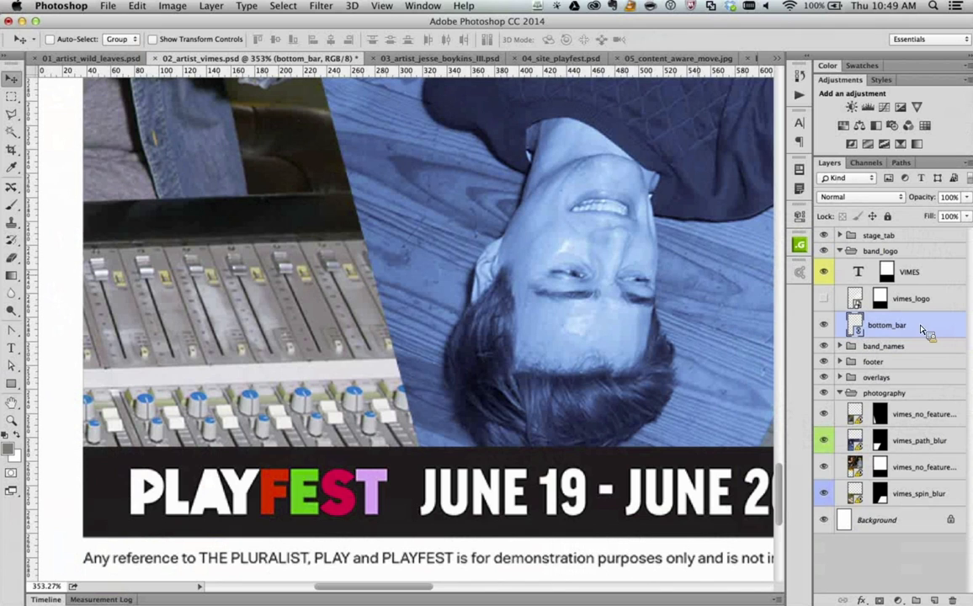
{"action": "left_click_drag", "start_coordinate": [828, 376], "coordinate": [183, 74]}
{"action": "key", "text": "super+0"}
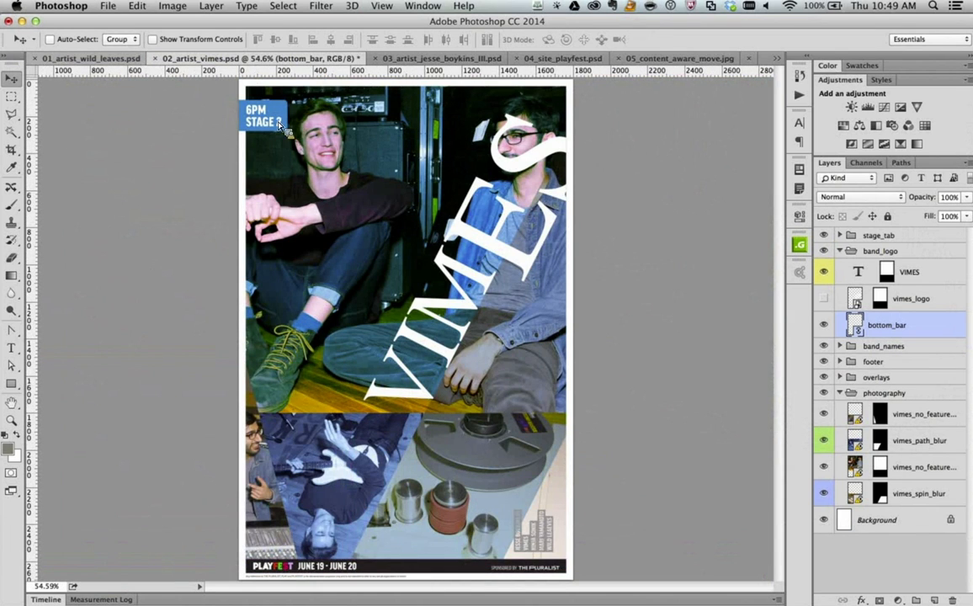
{"action": "left_click_drag", "start_coordinate": [280, 124], "coordinate": [457, 370]}
{"action": "key", "text": "super+0"}
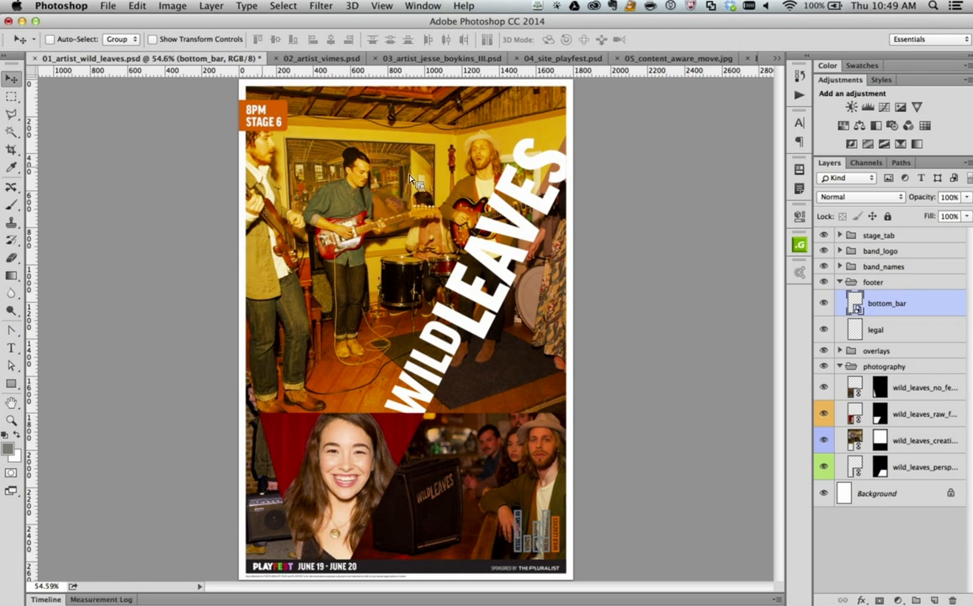
Try to package 01_artist_wild_leaves.psd, save the poster, and attempt the packaging again
{"action": "left_click", "coordinate": [108, 6]}
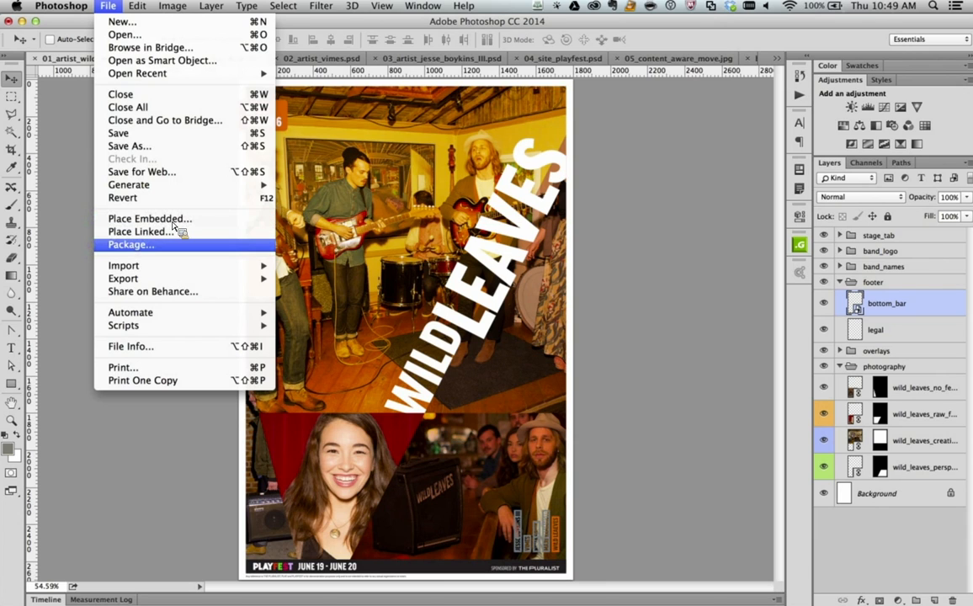
{"action": "left_click", "coordinate": [158, 249]}
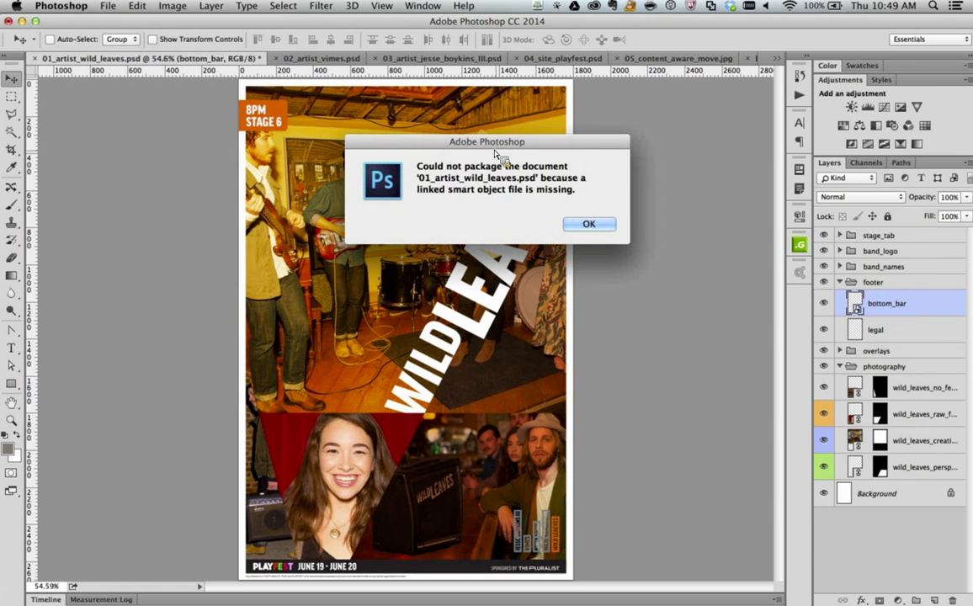
{"action": "left_click", "coordinate": [588, 224]}
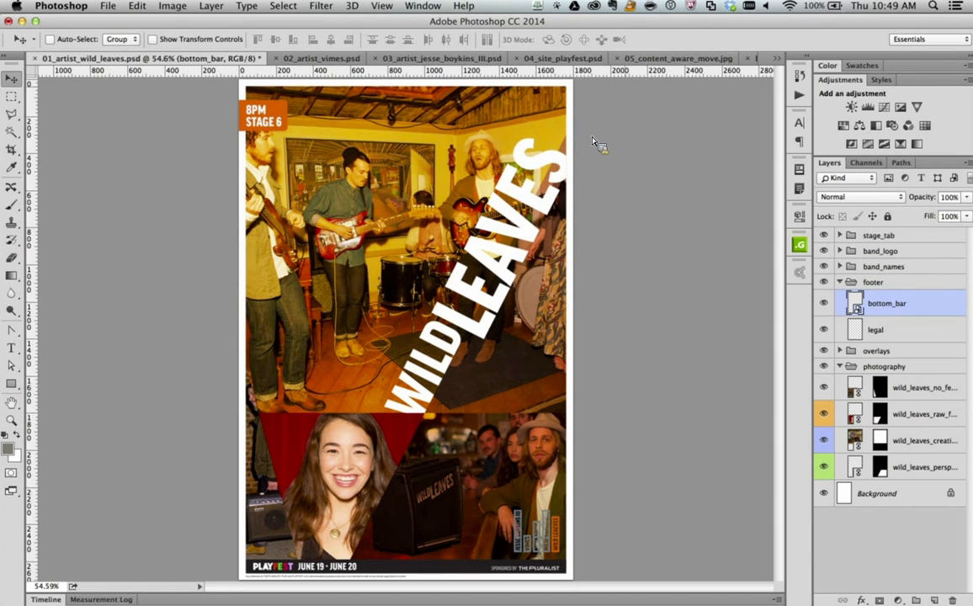
{"action": "key", "text": "super+s"}
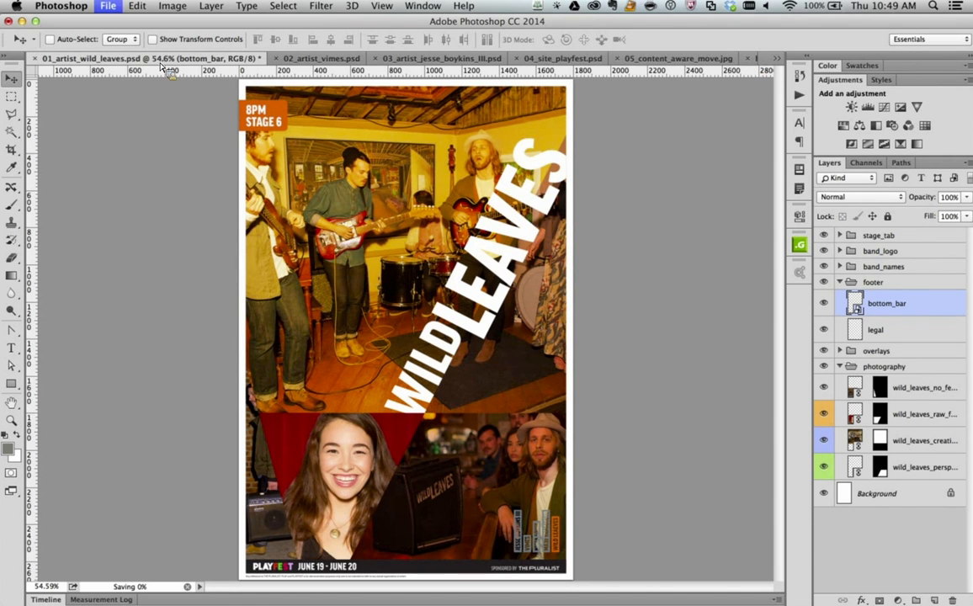
{"action": "left_click", "coordinate": [108, 6]}
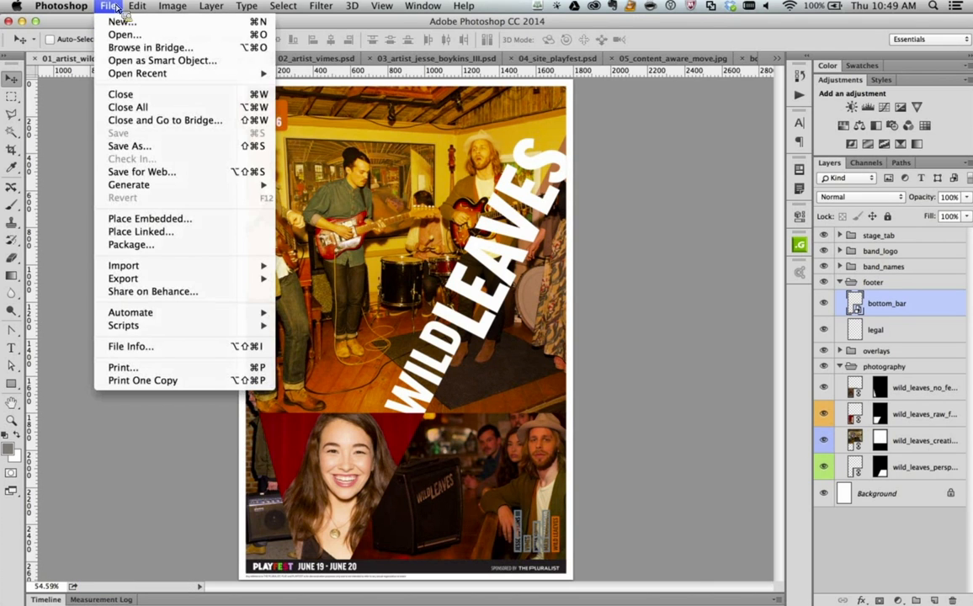
{"action": "left_click", "coordinate": [156, 244]}
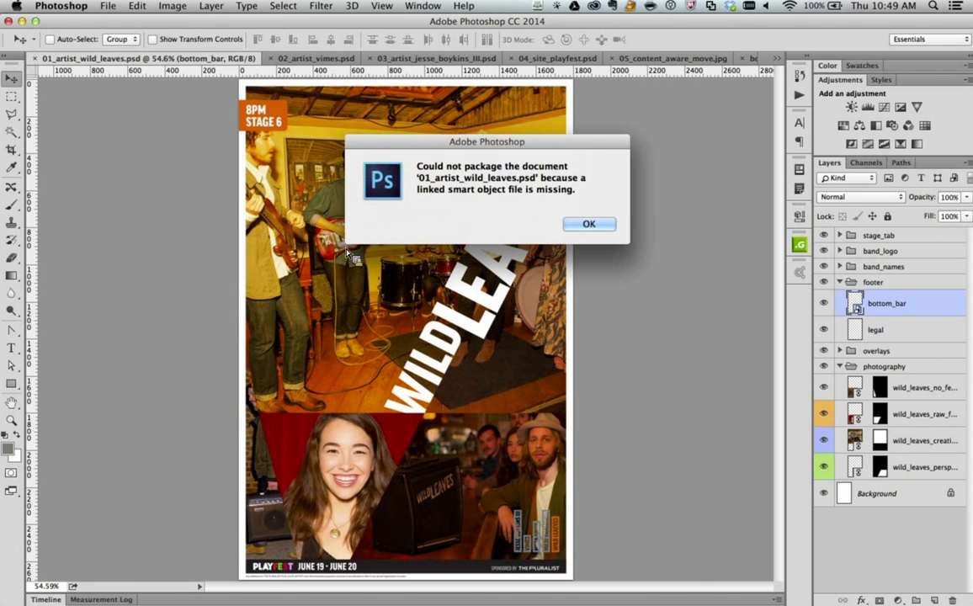
{"action": "left_click", "coordinate": [595, 224]}
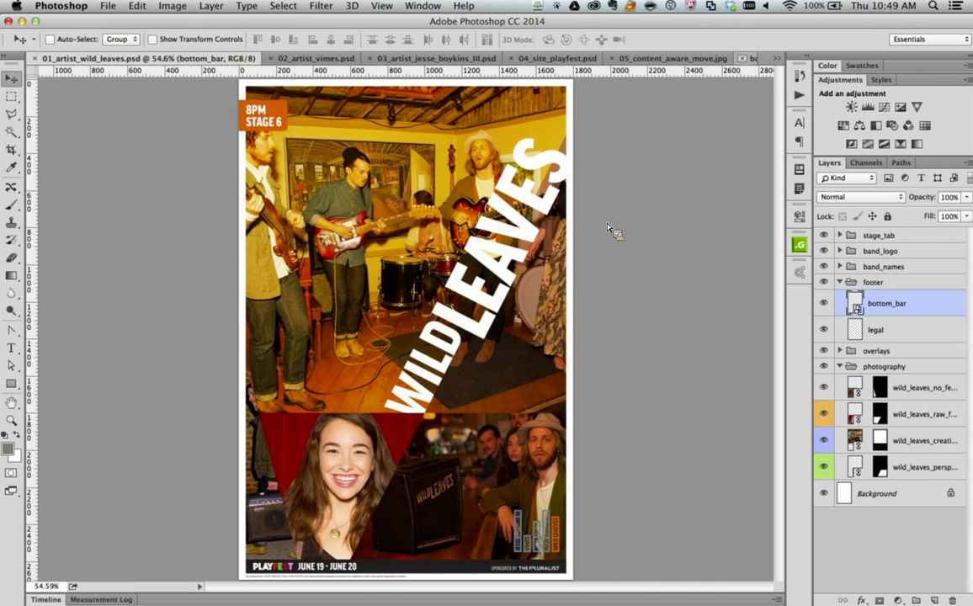
Switch to 02_artist_vimes.psd and try to package it with its linked files
{"action": "key", "text": "ctrl+Tab"}
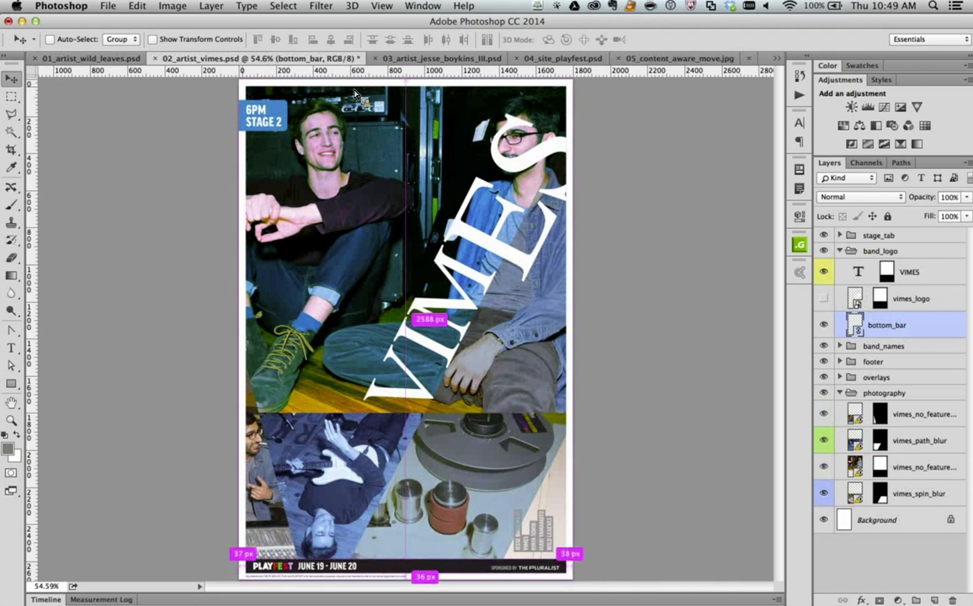
{"action": "key", "text": "ctrl+shift+Tab"}
{"action": "left_click", "coordinate": [177, 59]}
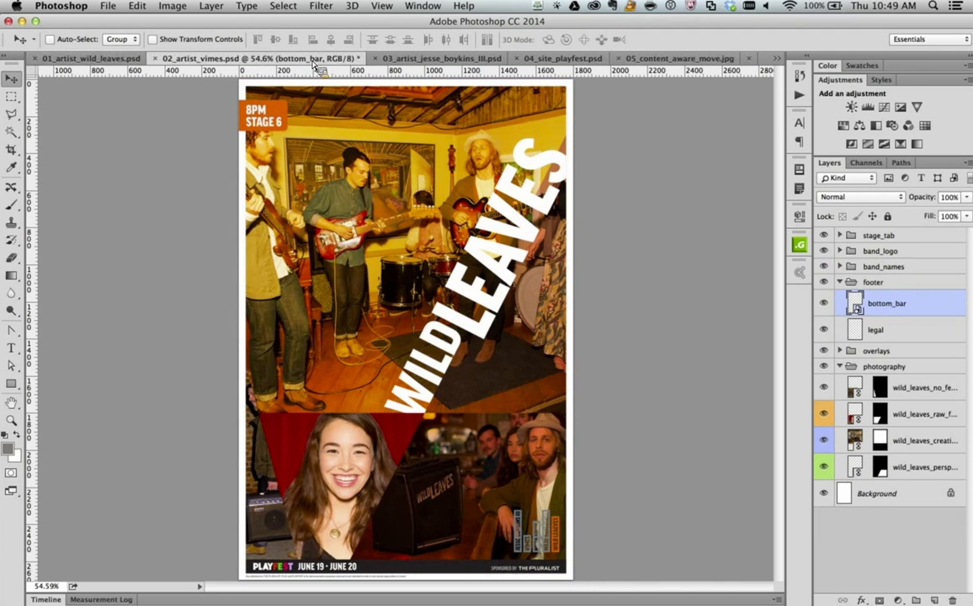
{"action": "left_click", "coordinate": [108, 6]}
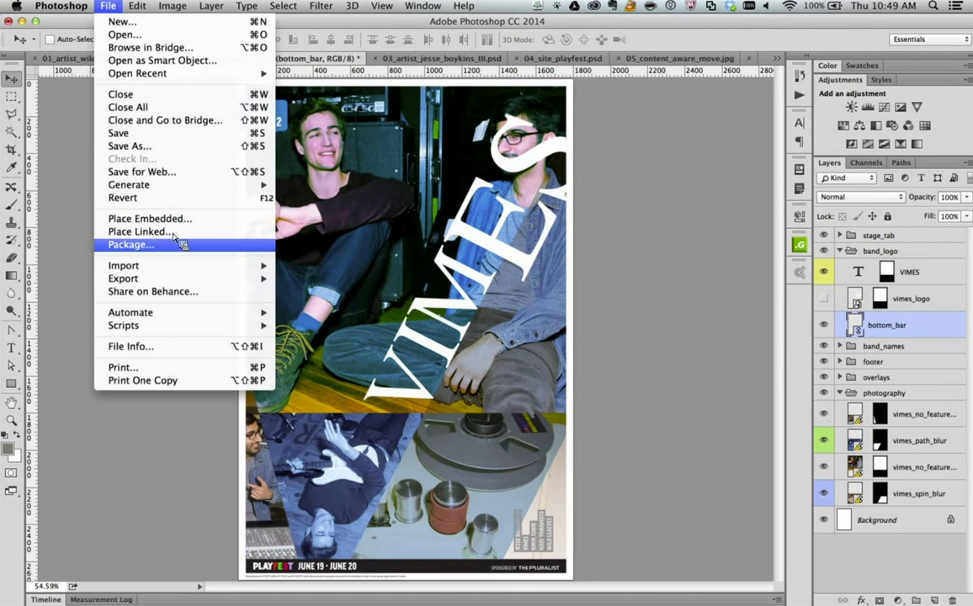
{"action": "left_click", "coordinate": [244, 257]}
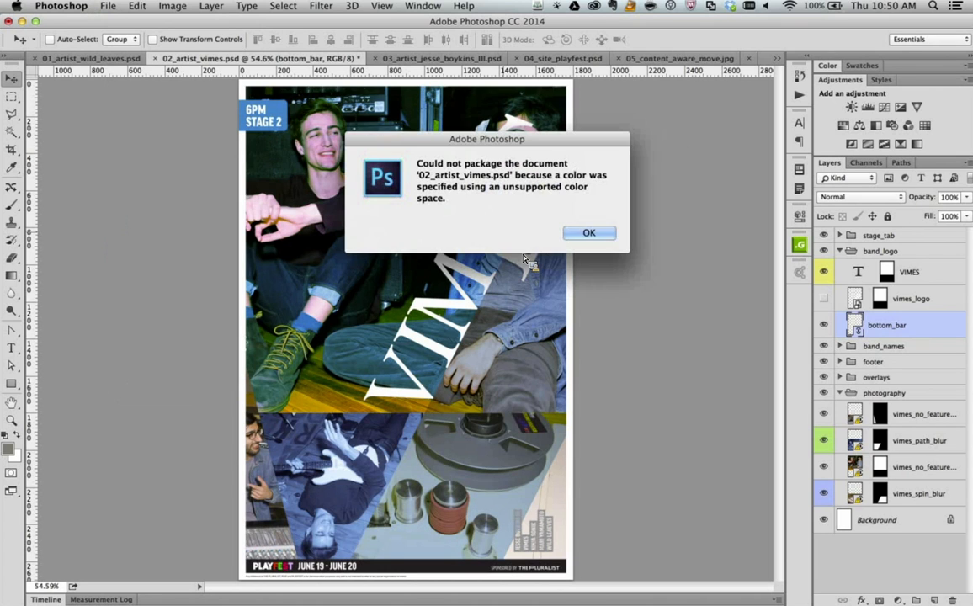
{"action": "left_click", "coordinate": [596, 235]}
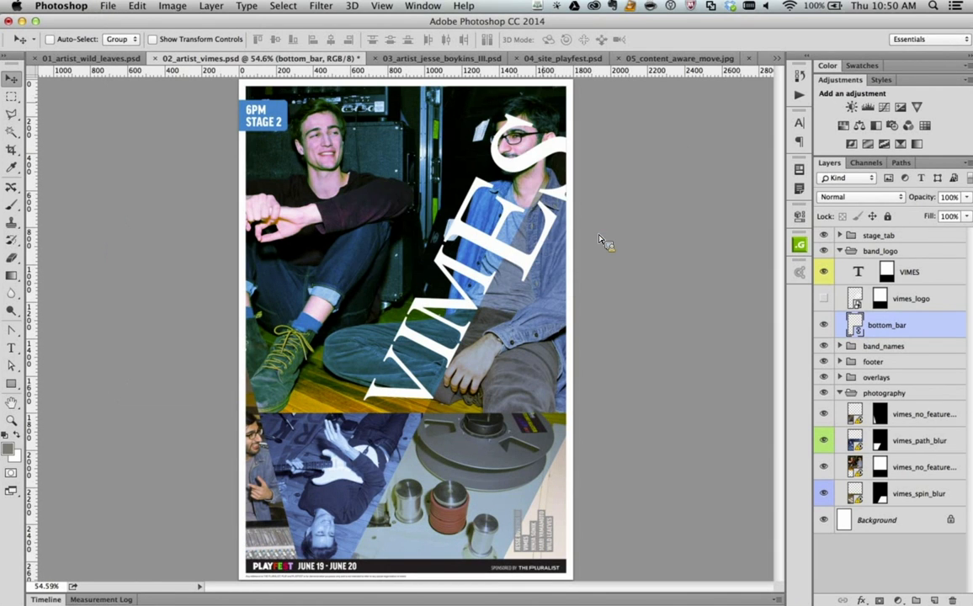
Switch to 03_artist_jesse_boykins_III.psd and try to package it with its linked files
{"action": "left_click", "coordinate": [434, 59]}
{"action": "left_click", "coordinate": [108, 7]}
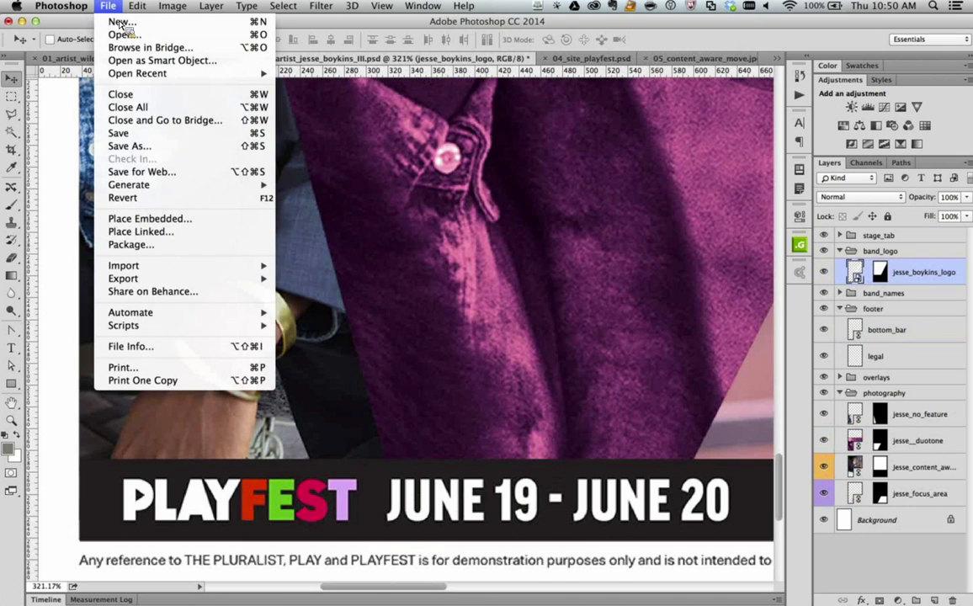
{"action": "left_click", "coordinate": [176, 249]}
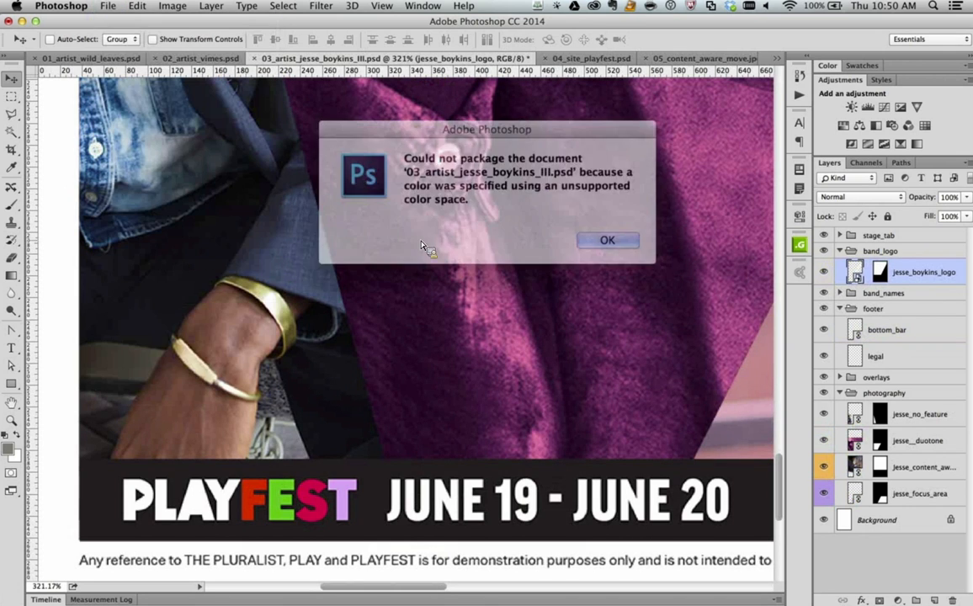
{"action": "left_click", "coordinate": [589, 233]}
Switch to the website layout 04_site_playfest.psd and try to package it
{"action": "left_click", "coordinate": [559, 58]}
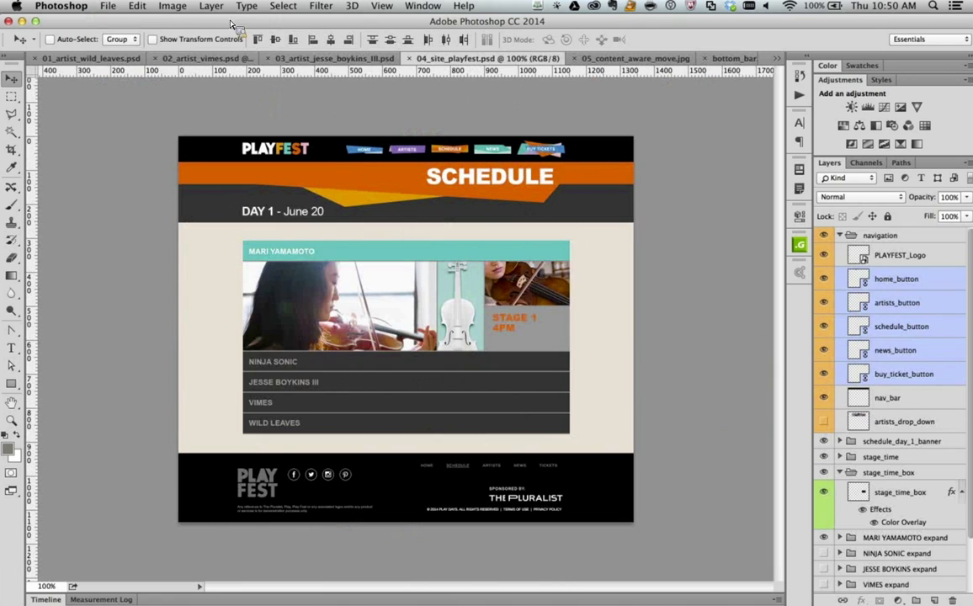
{"action": "left_click", "coordinate": [84, 6]}
{"action": "mouse_move", "coordinate": [105, 7]}
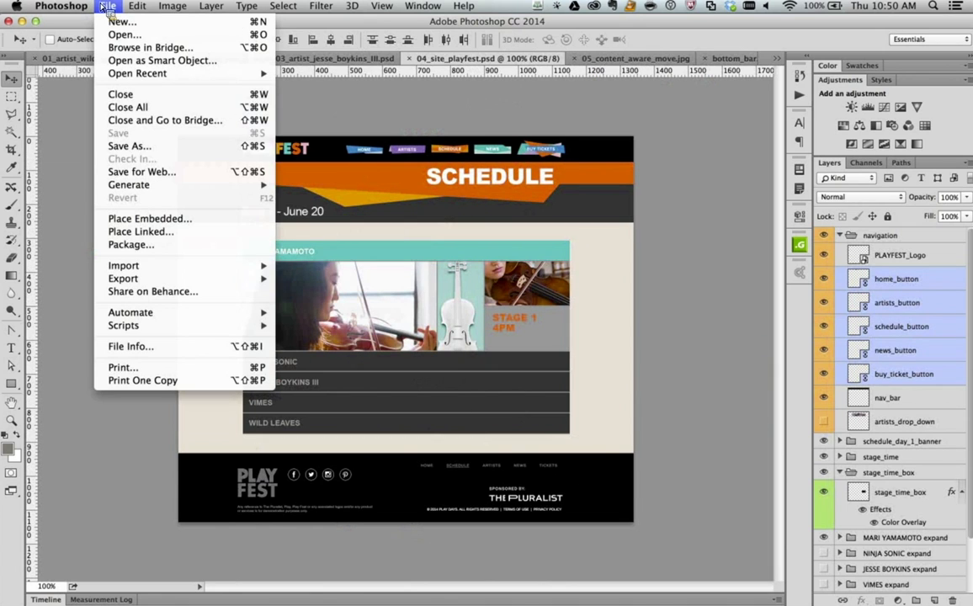
{"action": "left_click", "coordinate": [169, 249]}
{"action": "left_click", "coordinate": [589, 233]}
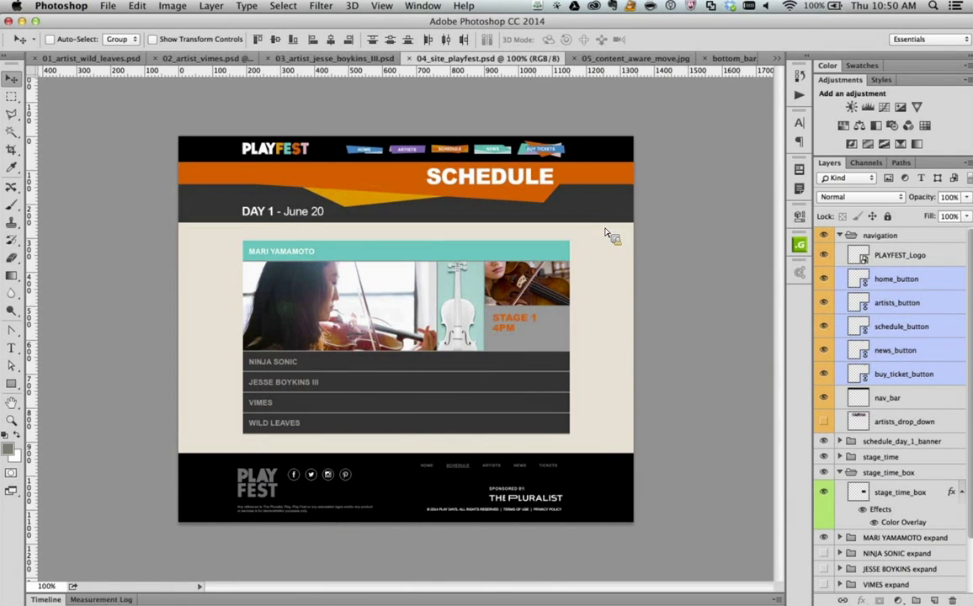
View bottom_bar.psd and return to the 01_artist_wild_leaves.psd poster
{"action": "left_click", "coordinate": [733, 59]}
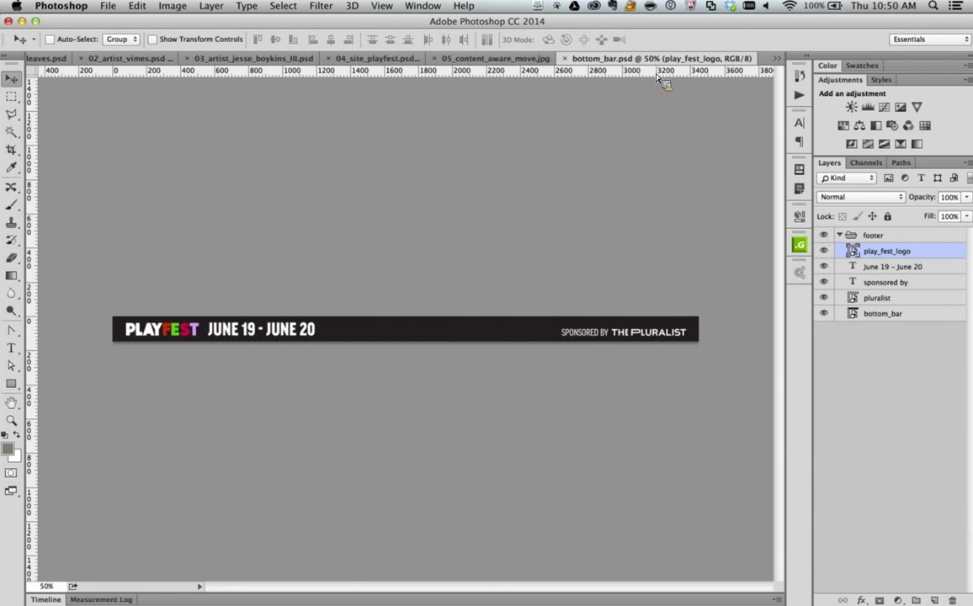
{"action": "left_click", "coordinate": [776, 58]}
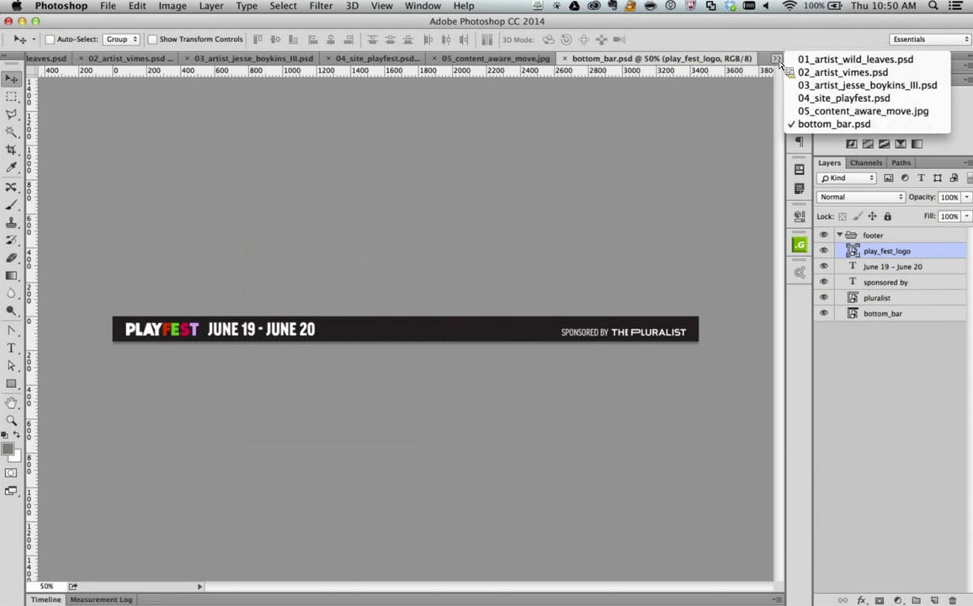
{"action": "left_click", "coordinate": [825, 61]}
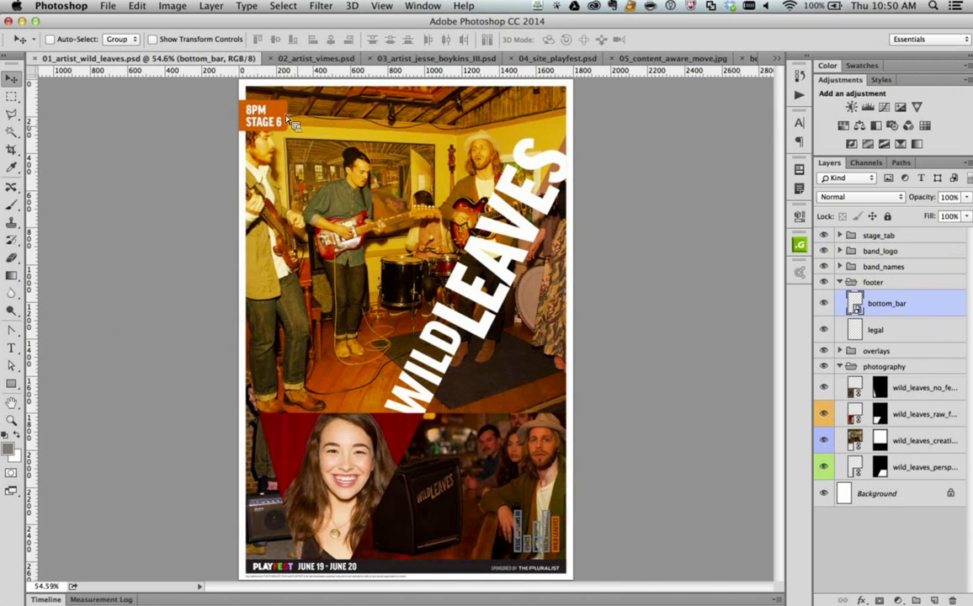
Select the tab_rectangle_tool shape layer behind the 8PM STAGE 6 text
{"action": "key", "text": "z"}
{"action": "left_click_drag", "start_coordinate": [261, 121], "coordinate": [256, 156]}
{"action": "scroll", "coordinate": [257, 155], "scroll_direction": "up", "scroll_amount": 5}
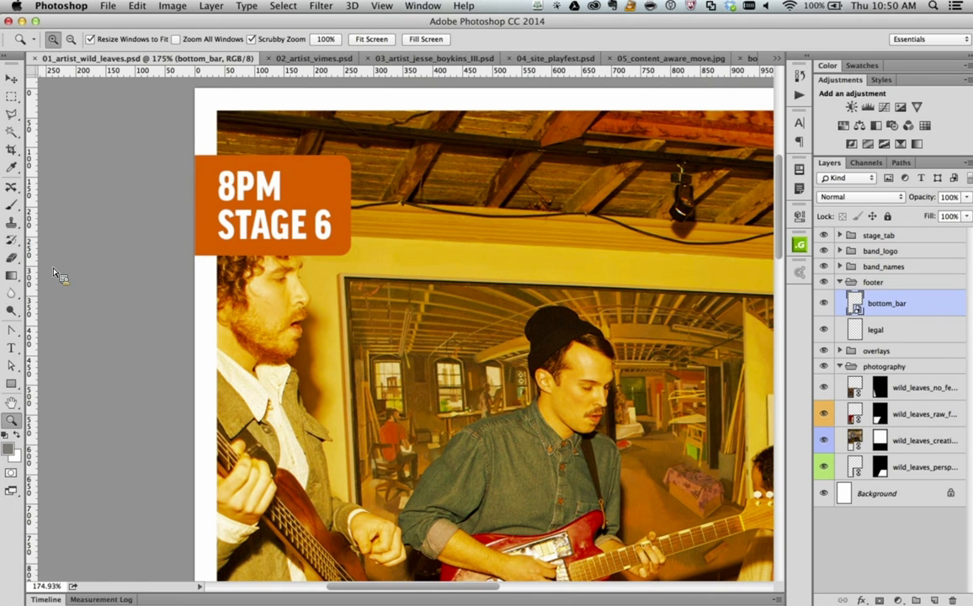
{"action": "left_click", "coordinate": [12, 368]}
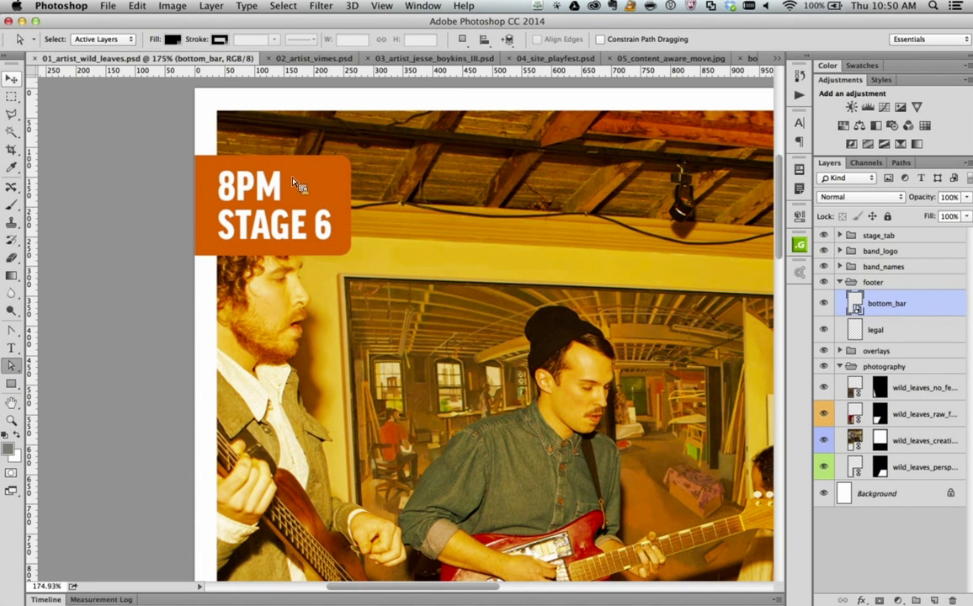
{"action": "left_click", "coordinate": [6, 81]}
{"action": "right_click", "coordinate": [323, 164]}
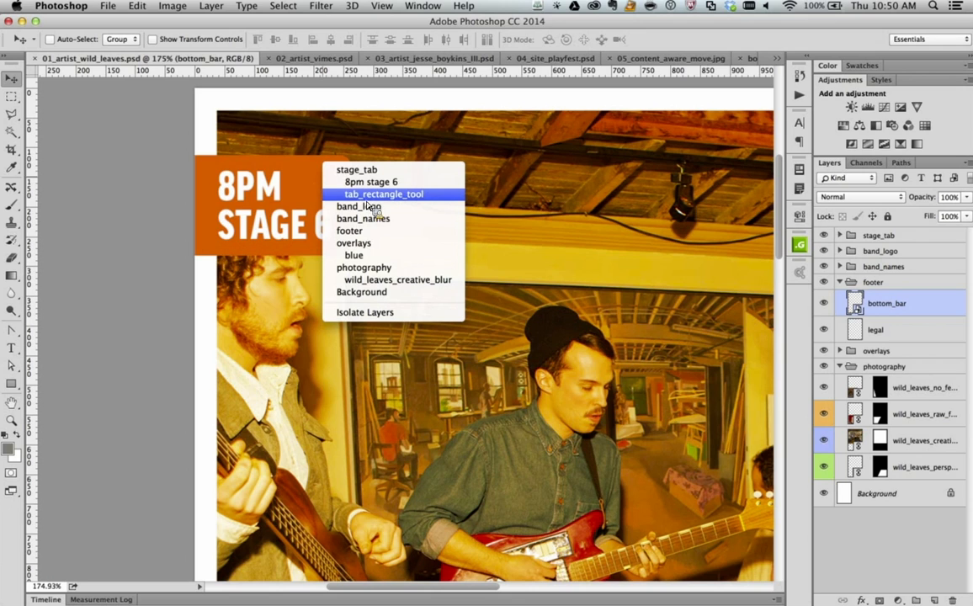
{"action": "left_click", "coordinate": [341, 193]}
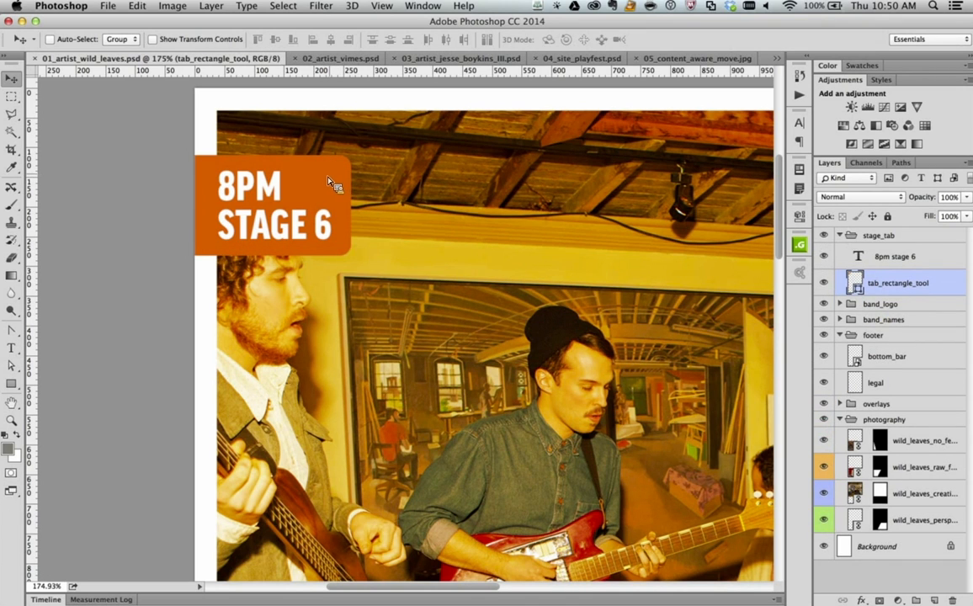
Activate the stage tab's shape path and try to reshape it, declining the conversion to a regular path
{"action": "left_click", "coordinate": [12, 365]}
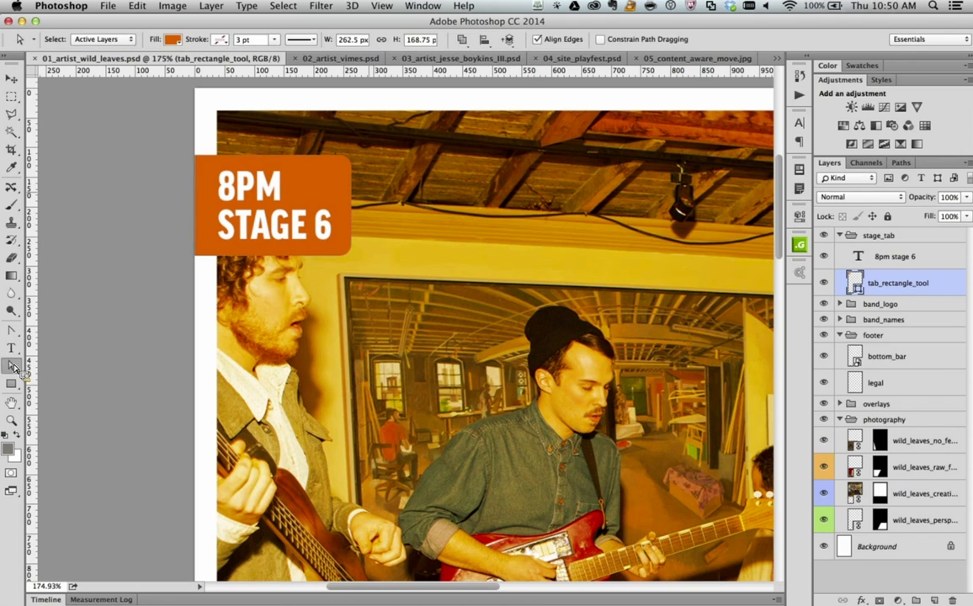
{"action": "left_click", "coordinate": [303, 164]}
{"action": "left_click_drag", "start_coordinate": [364, 173], "coordinate": [415, 194]}
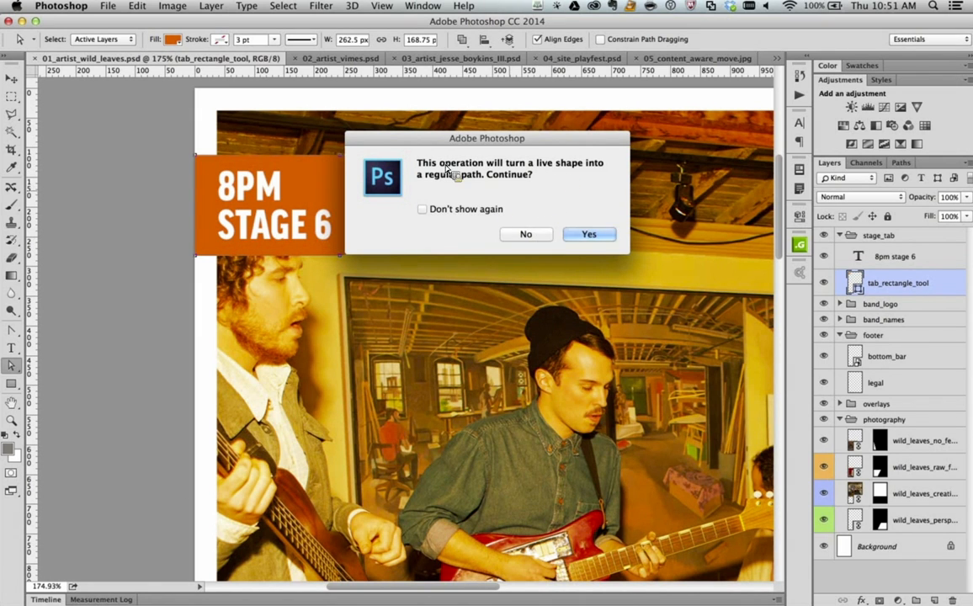
{"action": "left_click", "coordinate": [522, 236]}
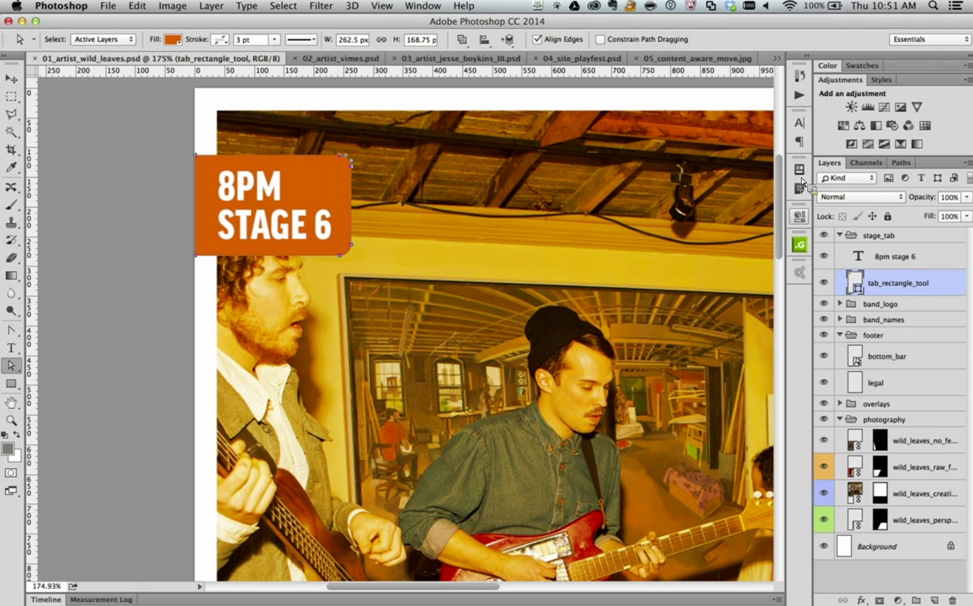
Reduce the stage tab's linked right-hand corner radii to 0 in within its live shape properties and unlink the corner values
{"action": "left_click", "coordinate": [799, 217]}
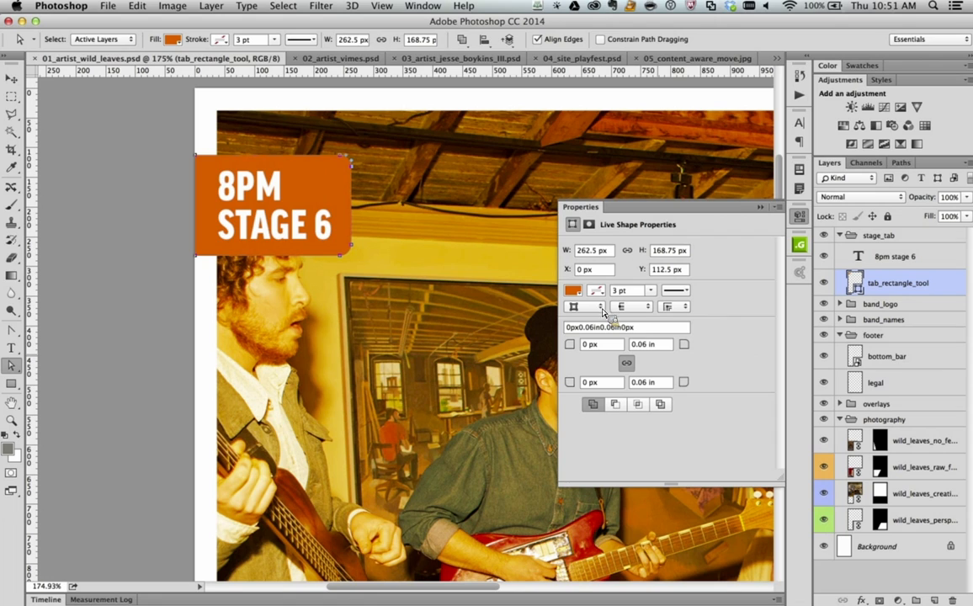
{"action": "left_click_drag", "start_coordinate": [683, 348], "coordinate": [690, 350]}
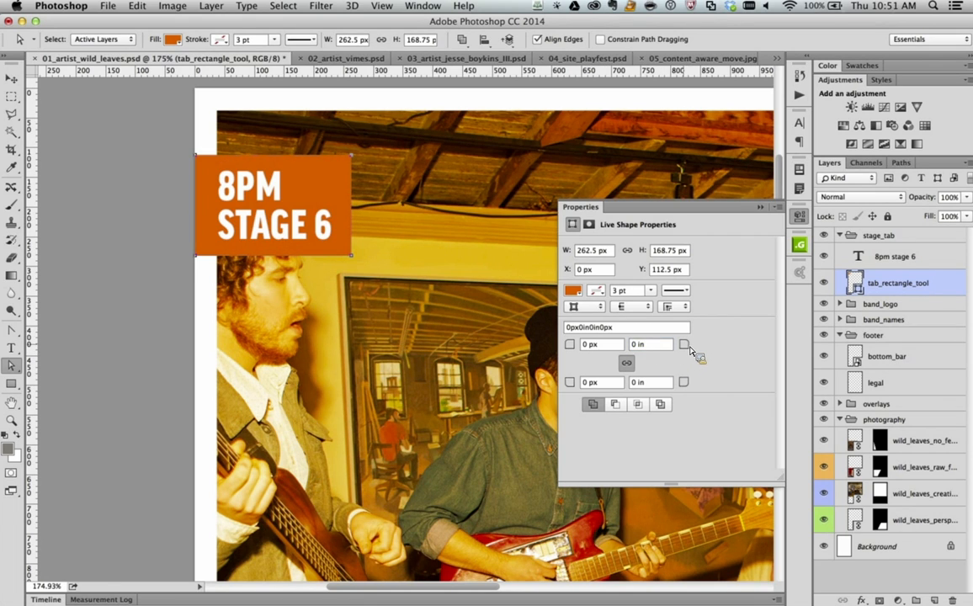
{"action": "left_click", "coordinate": [642, 354]}
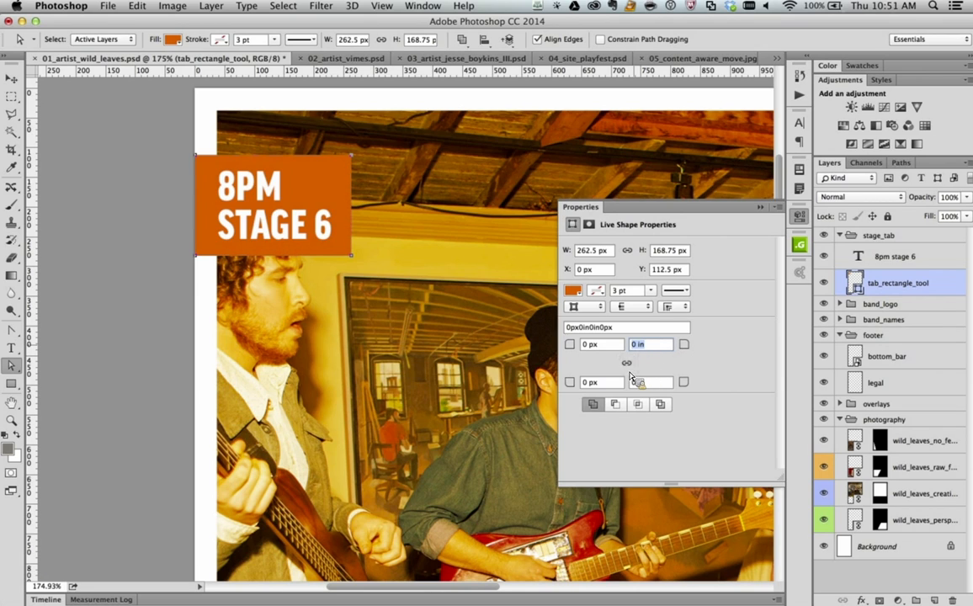
Set the stage tab's top-right corner radius to 0.1 in and its bottom-right corner radius to 0.5 in
{"action": "left_click", "coordinate": [644, 353]}
{"action": "key", "text": "Tab"}
{"action": "left_click", "coordinate": [657, 380]}
{"action": "type", "text": "1"}
{"action": "key", "text": "Tab"}
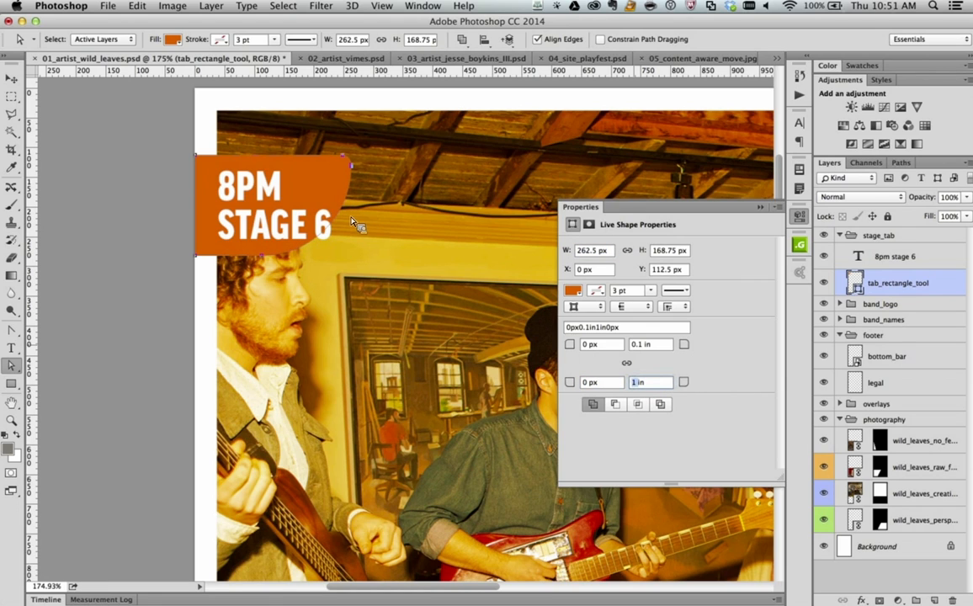
{"action": "double_click", "coordinate": [637, 382]}
{"action": "type", "text": "0.5"}
{"action": "key", "text": "Tab"}
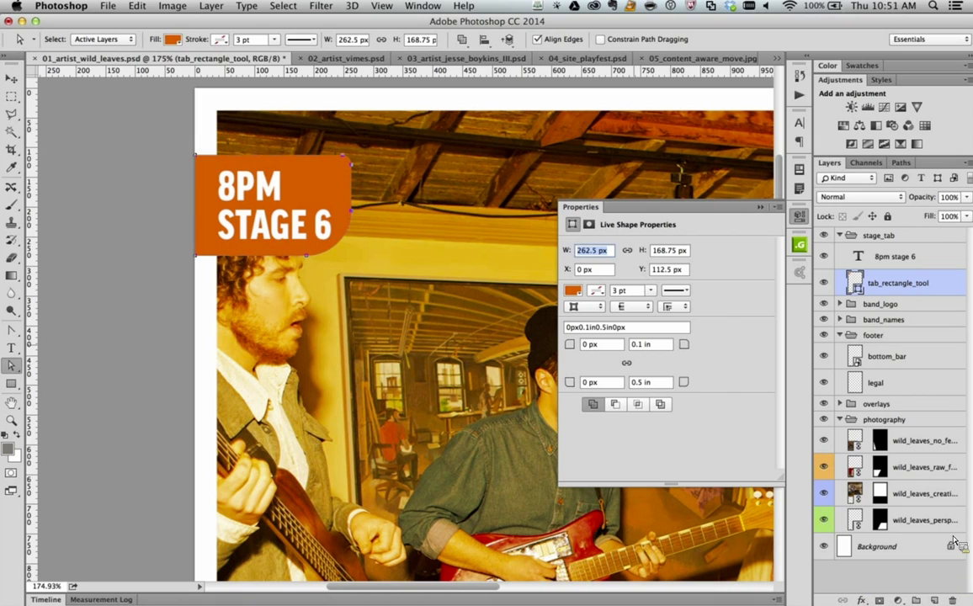
Give the stage tab a solid black stroke and change its line style to dashed
{"action": "left_click", "coordinate": [596, 290]}
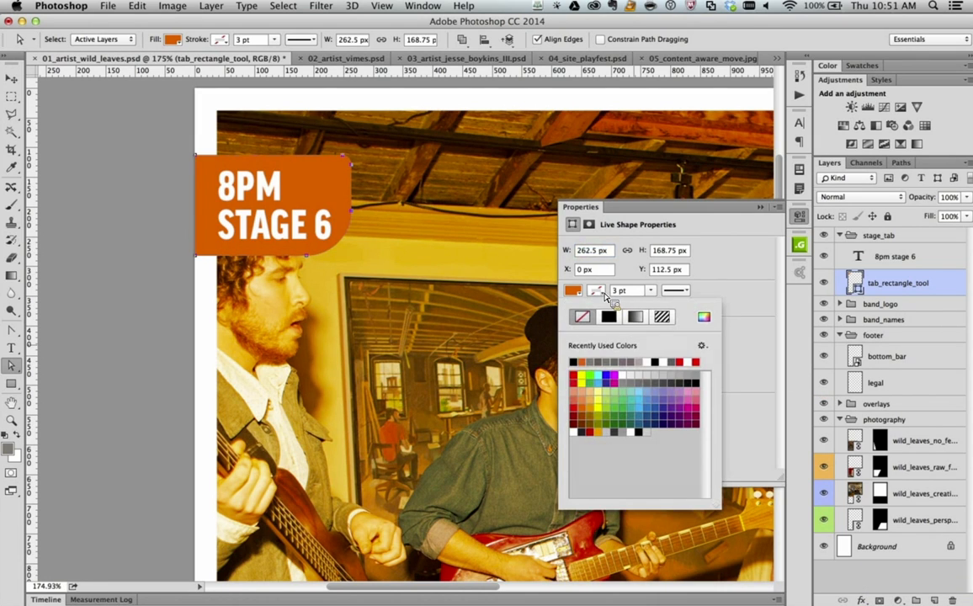
{"action": "left_click", "coordinate": [609, 316]}
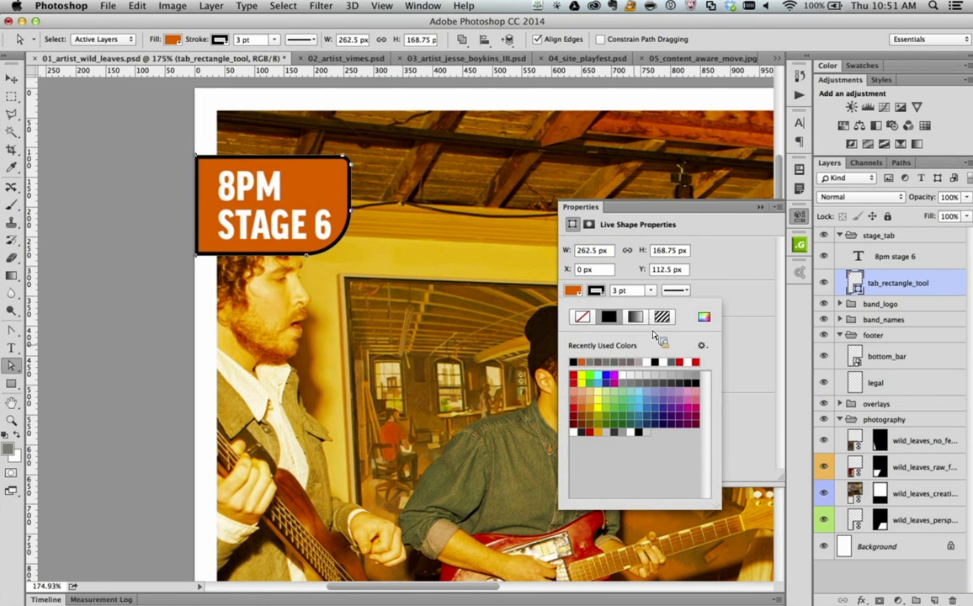
{"action": "left_click", "coordinate": [678, 289]}
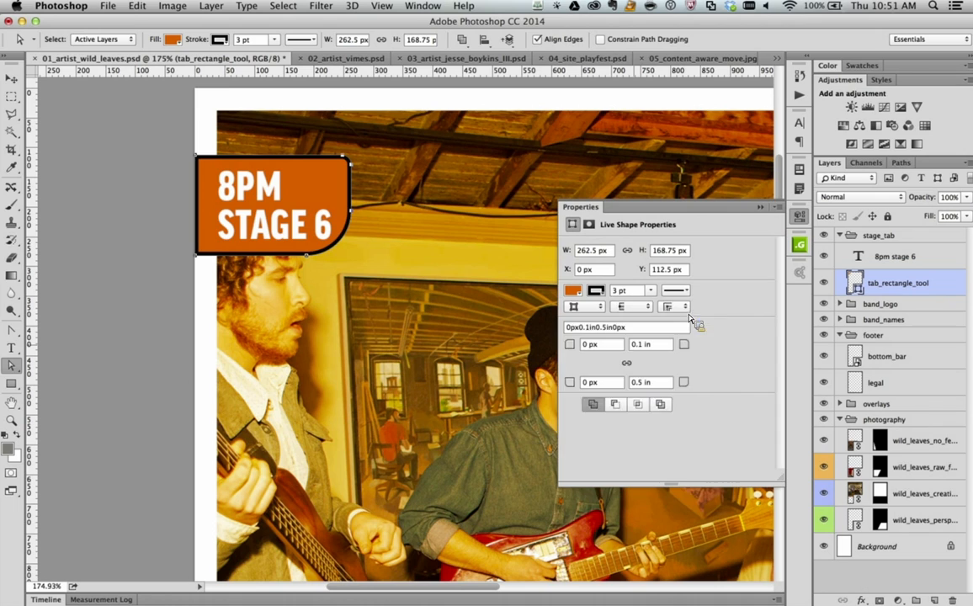
{"action": "left_click", "coordinate": [684, 354]}
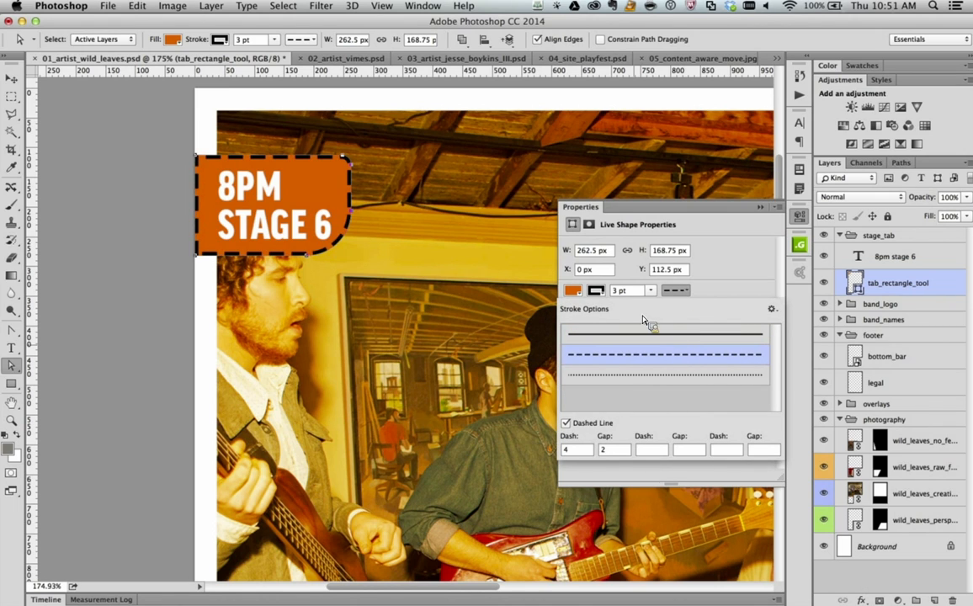
{"action": "left_click", "coordinate": [680, 290]}
Align the stage tab's dashed stroke to the outside of the shape, trying the centered alignment first
{"action": "left_click", "coordinate": [586, 306]}
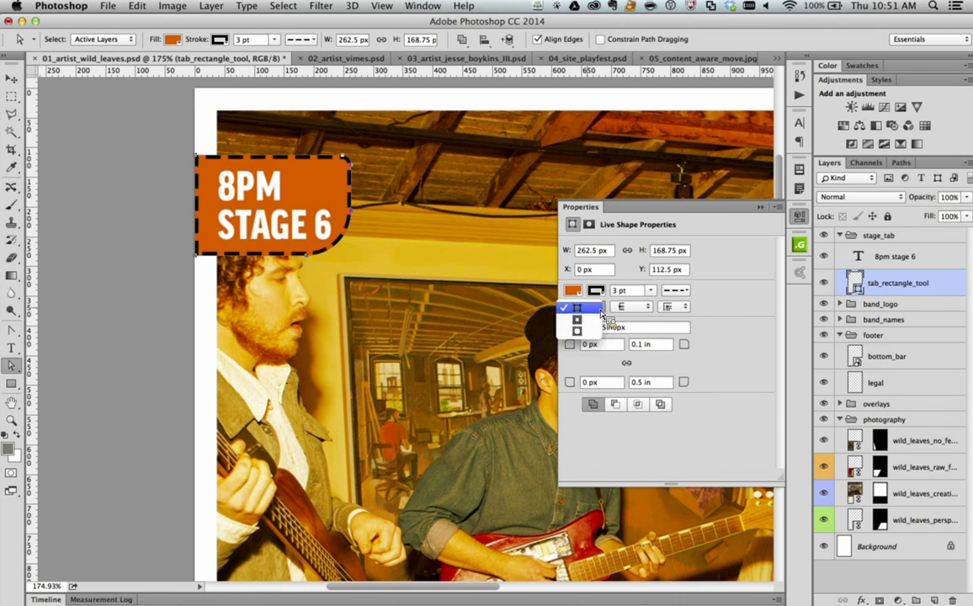
{"action": "left_click", "coordinate": [593, 320]}
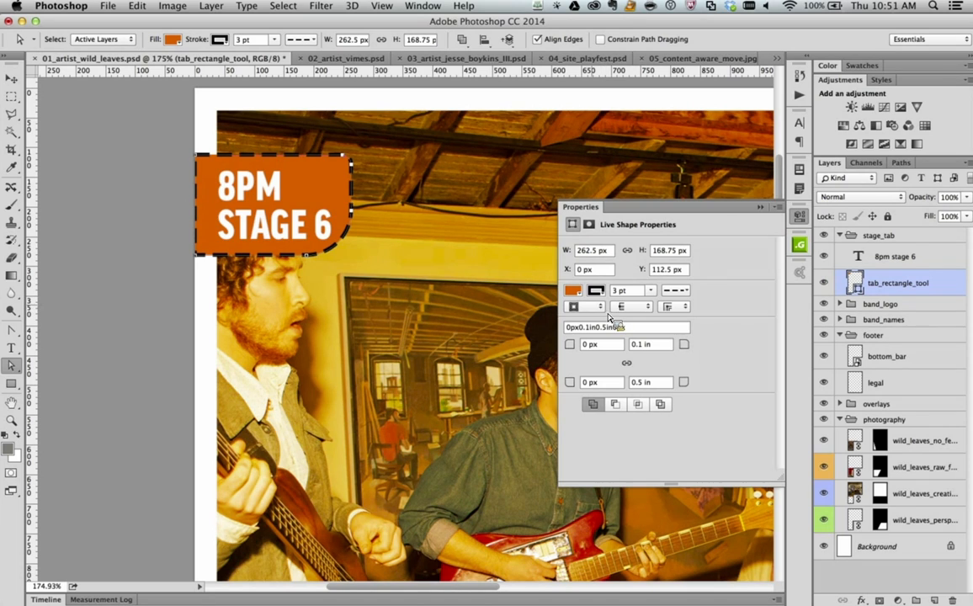
{"action": "left_click", "coordinate": [589, 307]}
{"action": "left_click", "coordinate": [594, 318]}
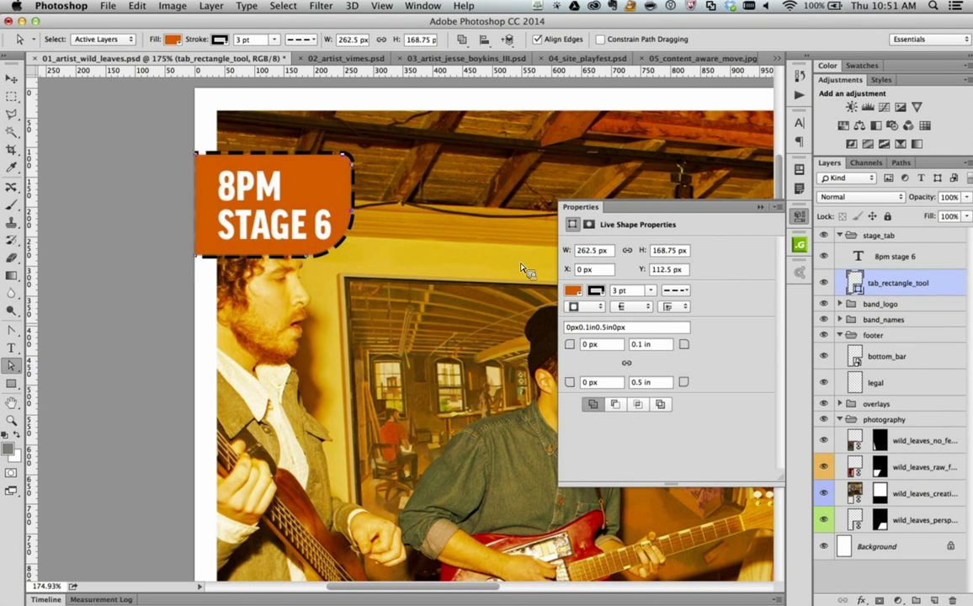
Review the stroke's cap and corner join options for the stage tab and return to the whole poster
{"action": "left_click", "coordinate": [634, 308]}
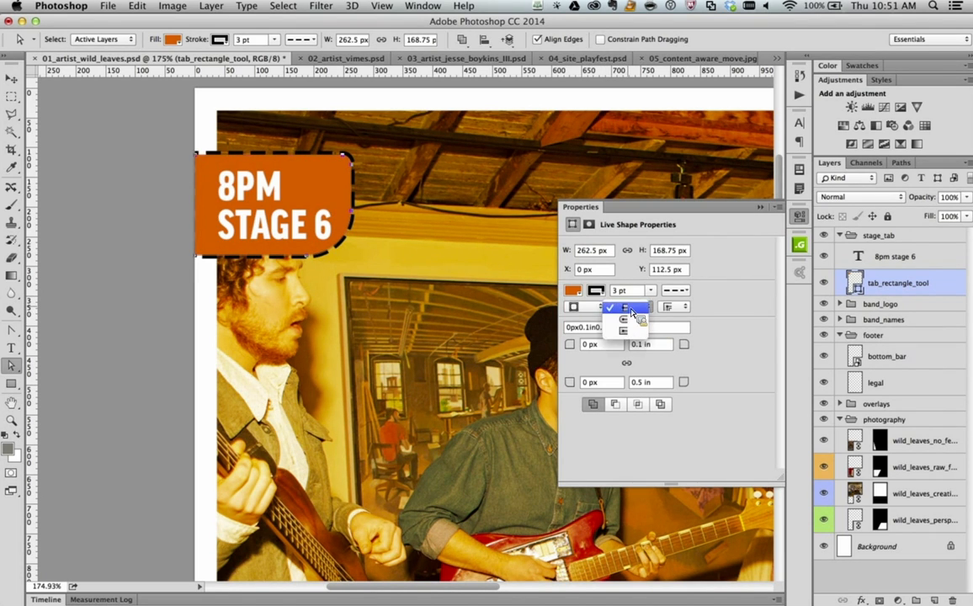
{"action": "left_click", "coordinate": [684, 313]}
{"action": "left_click", "coordinate": [682, 309]}
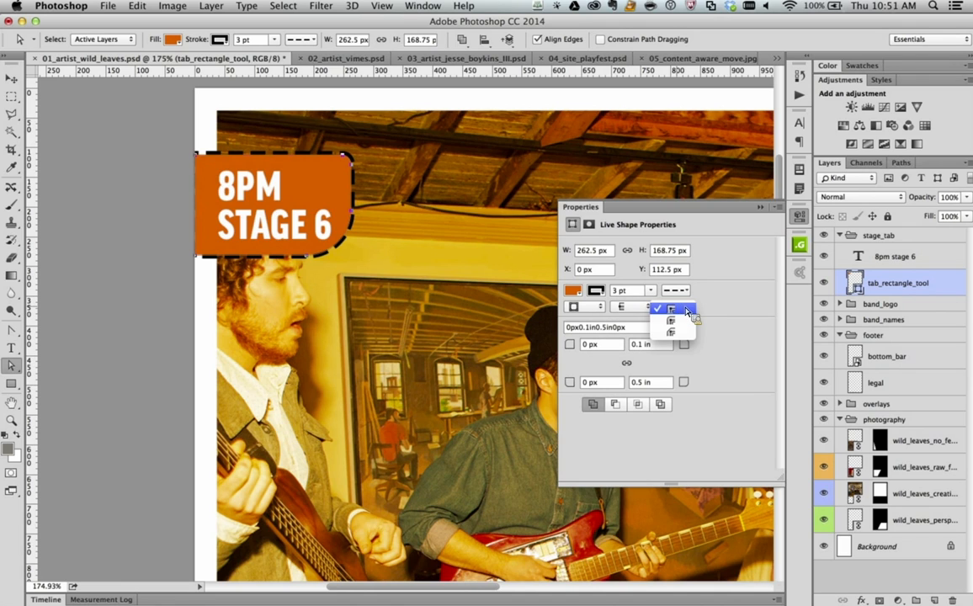
{"action": "left_click", "coordinate": [686, 310]}
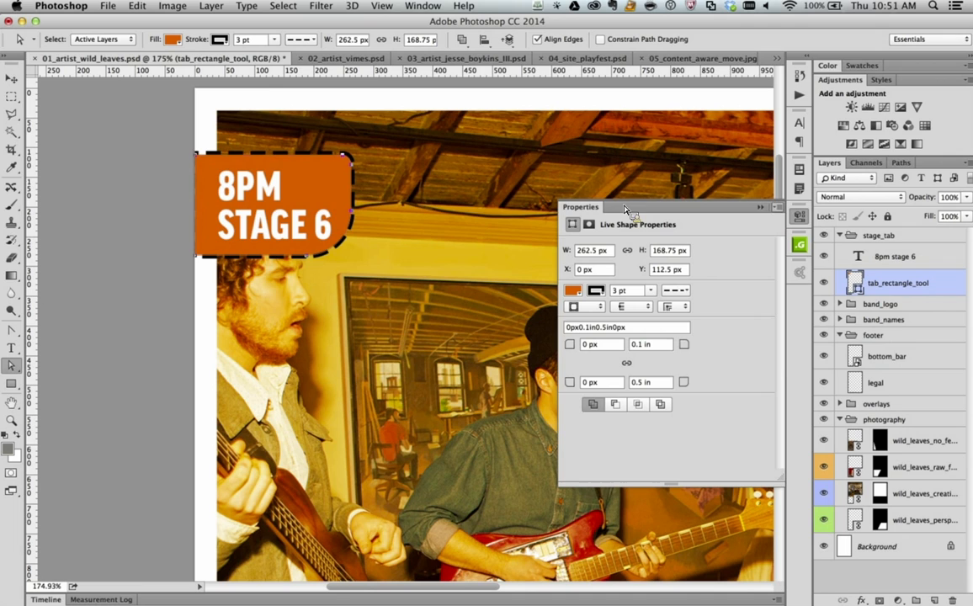
{"action": "left_click", "coordinate": [760, 208]}
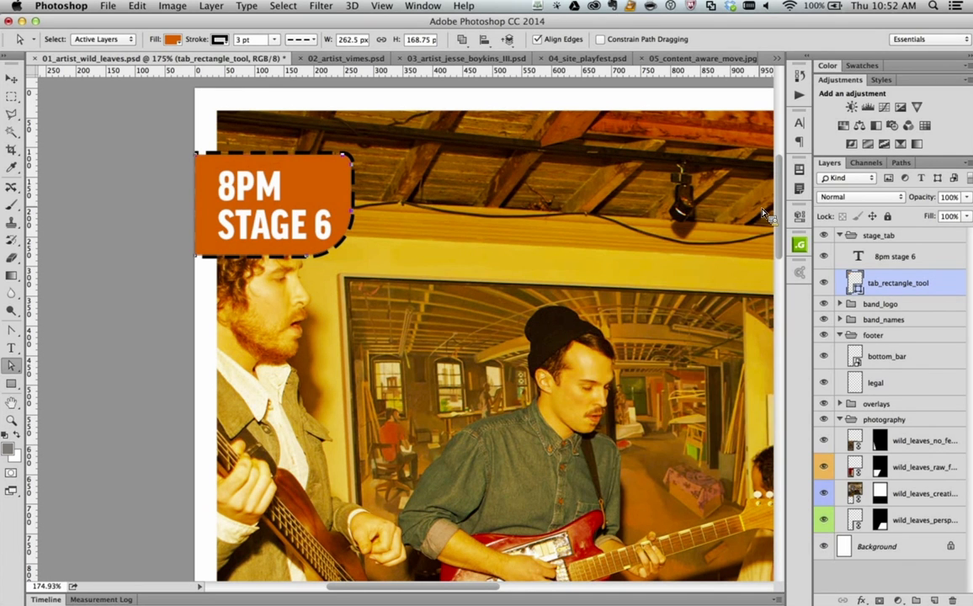
{"action": "key", "text": "super+0"}
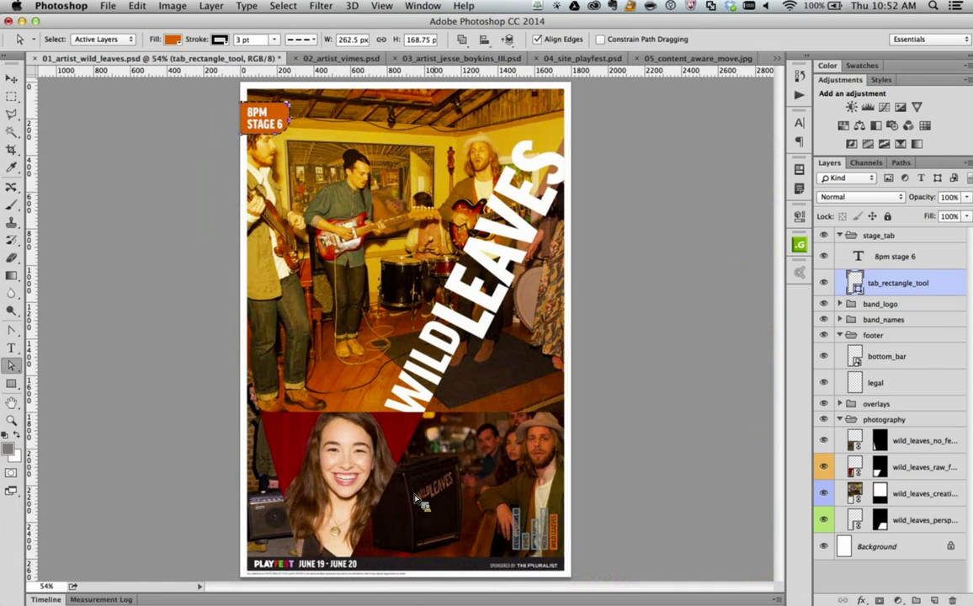
Switch to the 02_artist_vimes.psd poster and select the VIMES text layer with the Type tool
{"action": "left_click", "coordinate": [315, 58]}
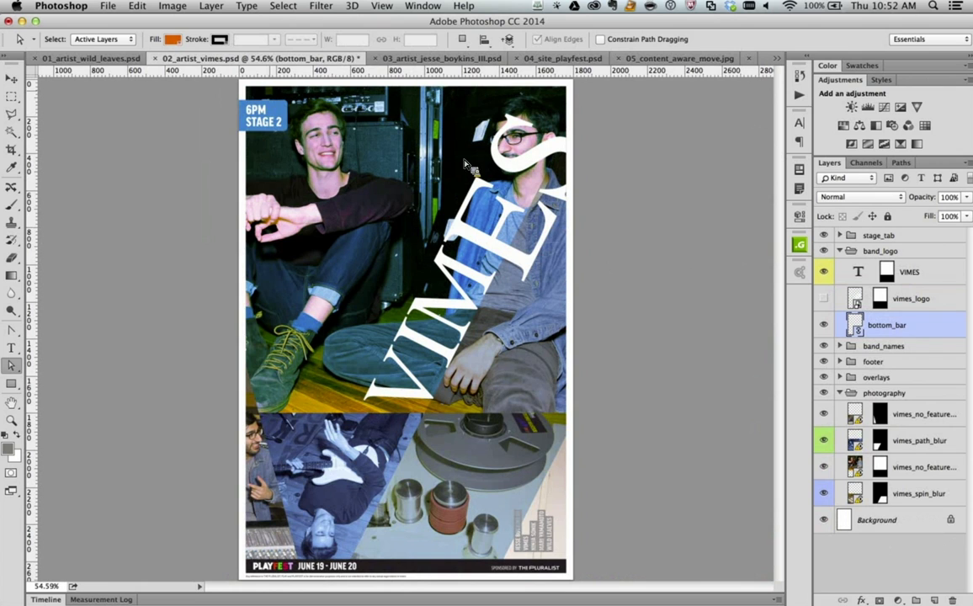
{"action": "left_click", "coordinate": [94, 59]}
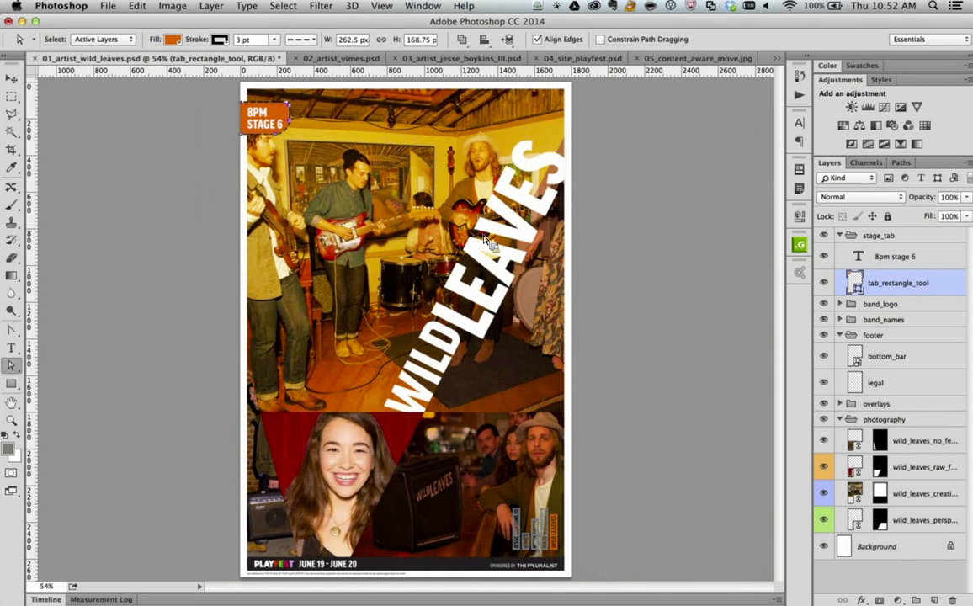
{"action": "key", "text": "ctrl+Tab"}
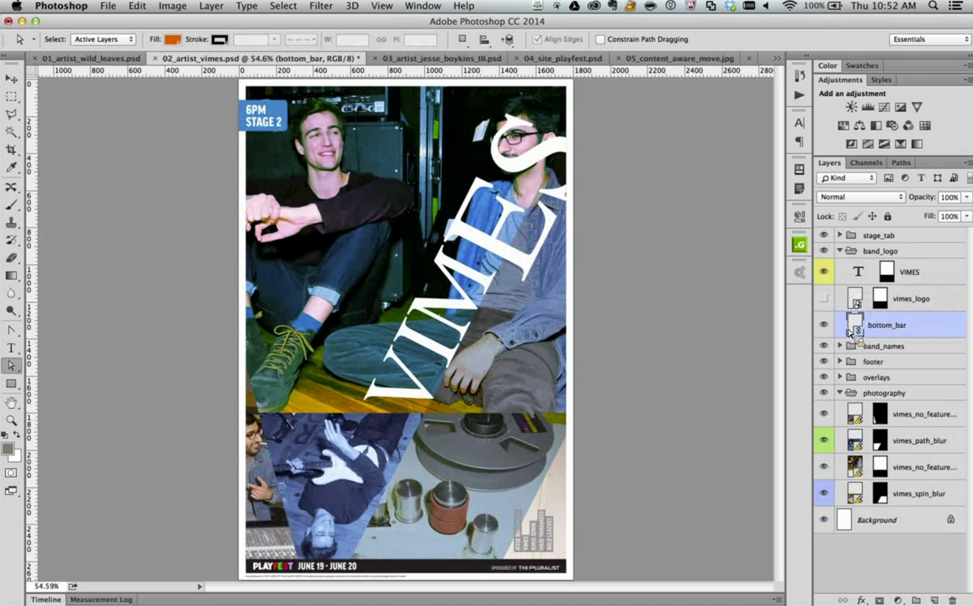
{"action": "key", "text": "t"}
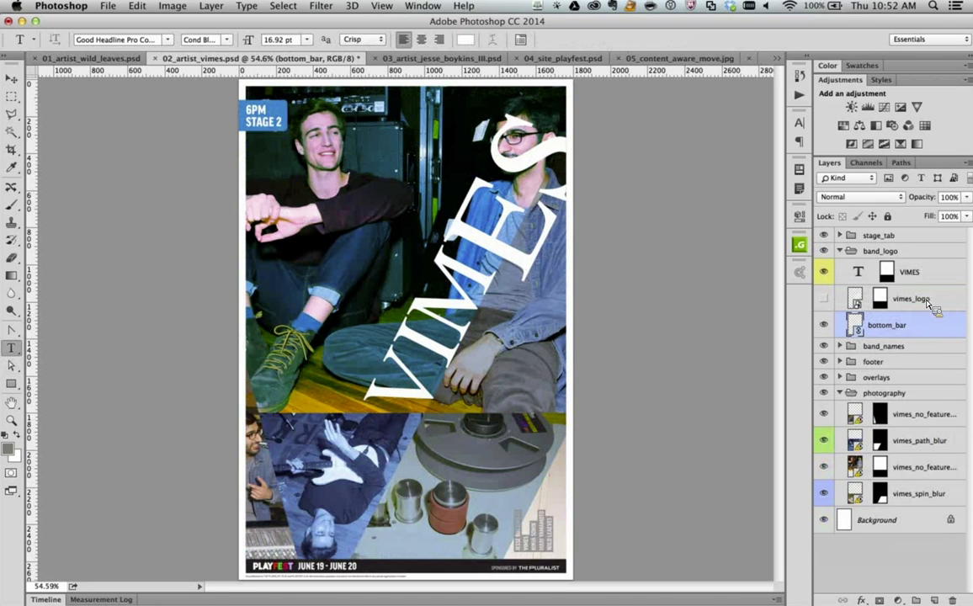
{"action": "left_click", "coordinate": [877, 274]}
{"action": "left_click", "coordinate": [860, 278]}
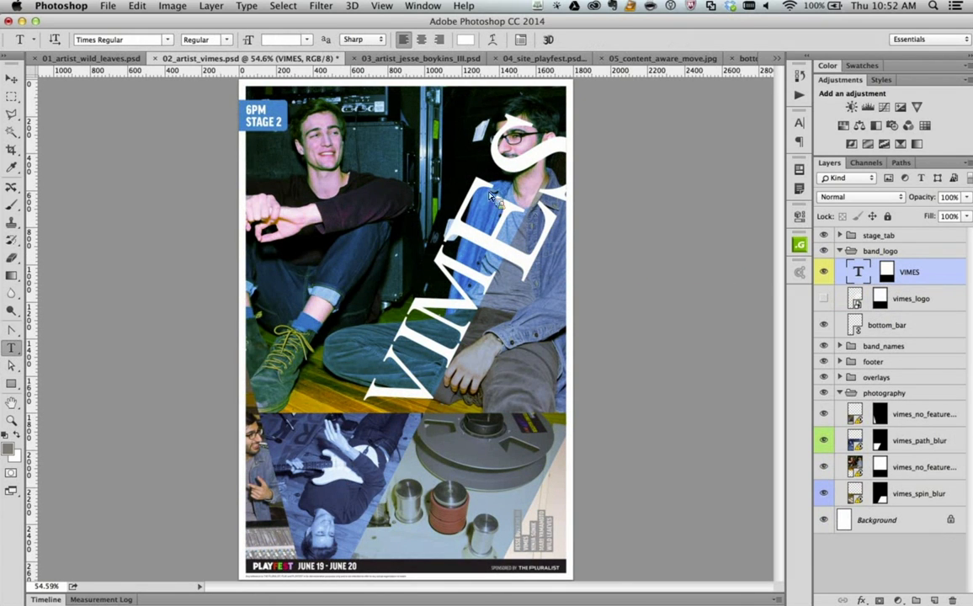
Preview various typefaces from the full font list live on the VIMES title
{"action": "left_click", "coordinate": [168, 41]}
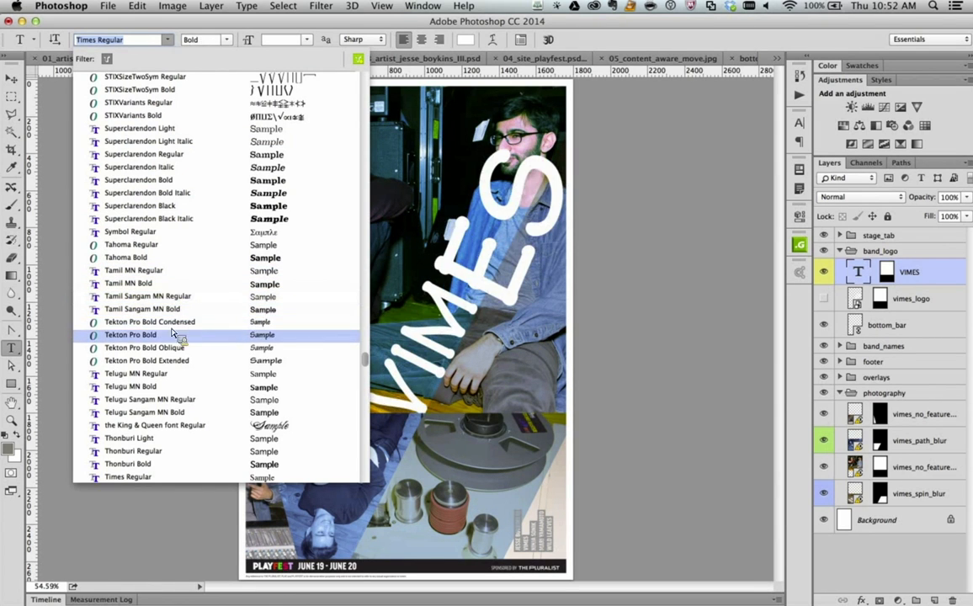
{"action": "scroll", "coordinate": [174, 278], "scroll_direction": "up", "scroll_amount": 4}
{"action": "scroll", "coordinate": [174, 278], "scroll_direction": "up", "scroll_amount": 11}
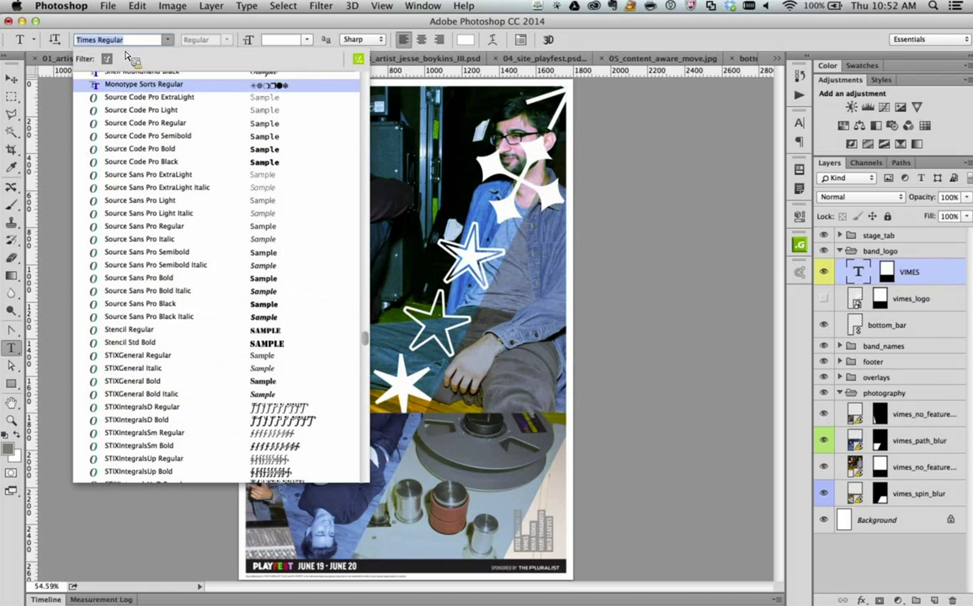
Search the fonts for "sans", preview Lucida Sans variants on the VIMES title, and cancel the font change
{"action": "type", "text": "sans"}
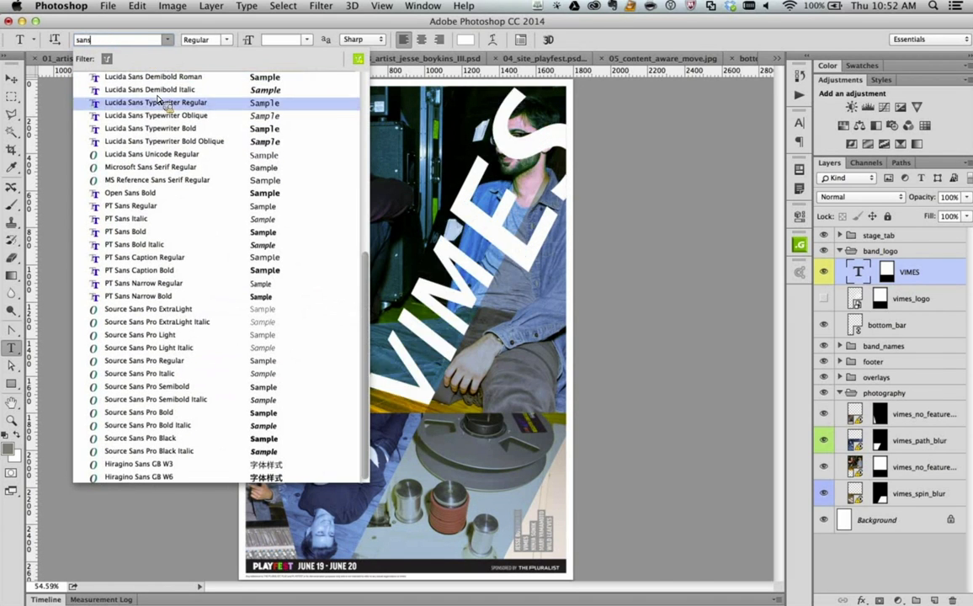
{"action": "scroll", "coordinate": [164, 156], "scroll_direction": "up", "scroll_amount": 2}
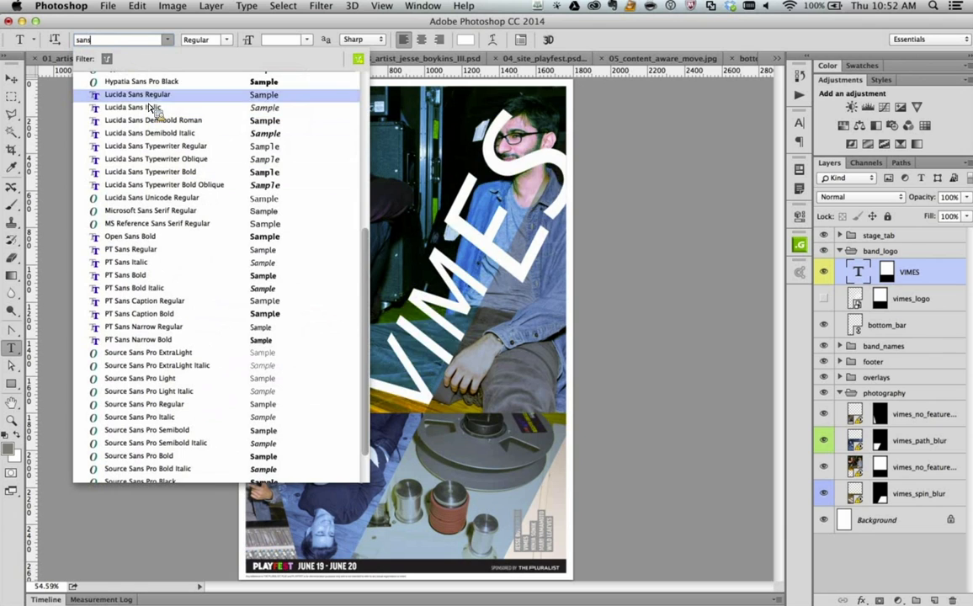
{"action": "scroll", "coordinate": [155, 122], "scroll_direction": "up", "scroll_amount": 1}
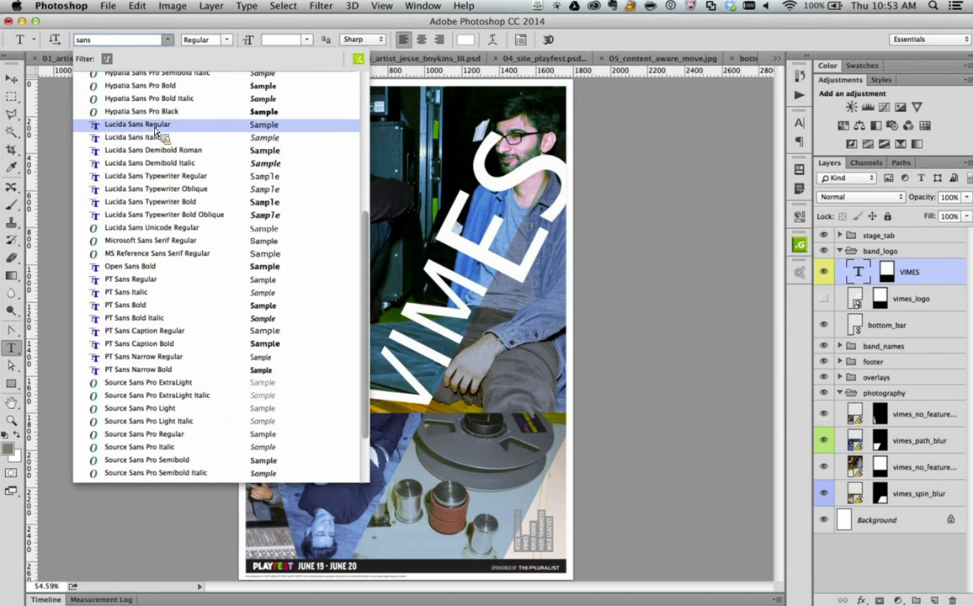
{"action": "key", "text": "Escape"}
{"action": "left_click", "coordinate": [118, 39]}
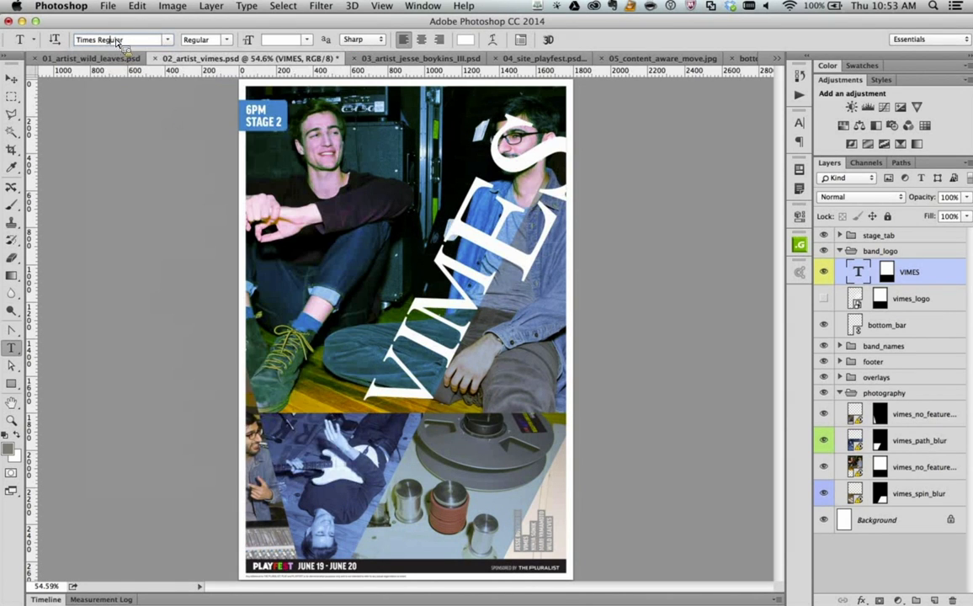
Search the fonts for "sans pro", preview the Hypatia and Source variants, and set the VIMES title to Source Sans Pro Semibold
{"action": "type", "text": "sans"}
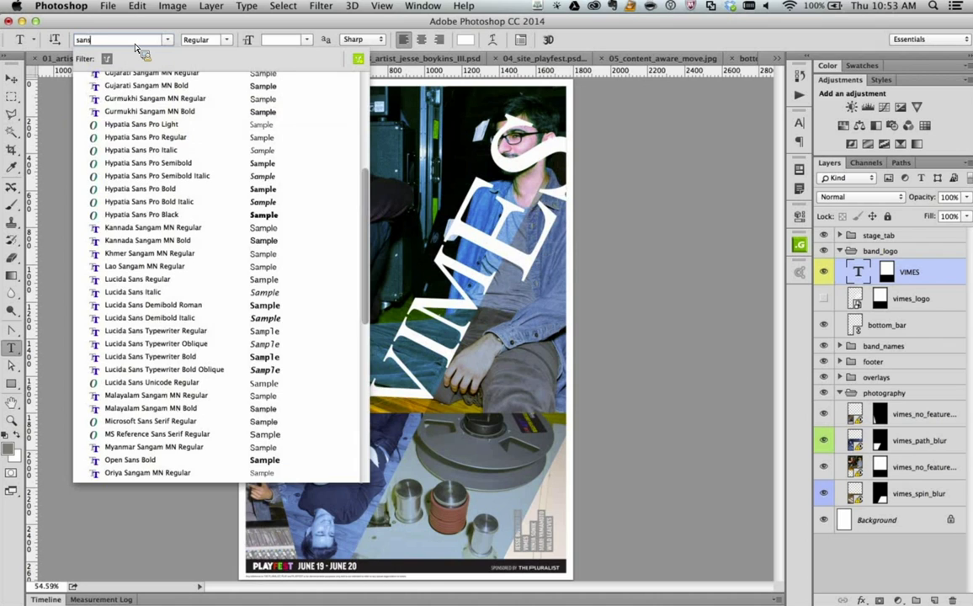
{"action": "type", "text": " pro"}
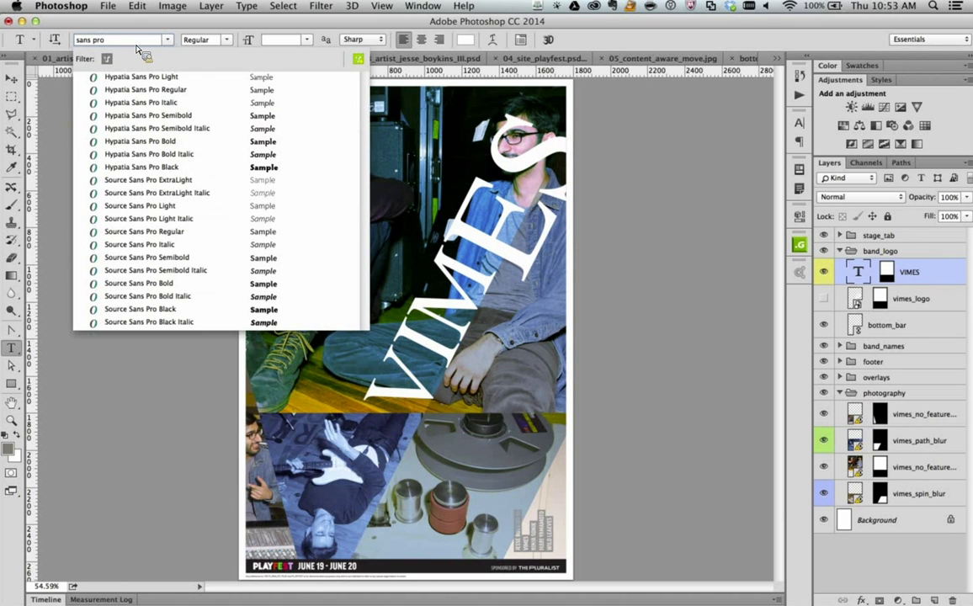
{"action": "key", "text": "Down"}
{"action": "key", "text": "Down"}
{"action": "key", "text": "Down"}
{"action": "key", "text": "Down"}
{"action": "key", "text": "Down"}
{"action": "key", "text": "Down"}
{"action": "key", "text": "Down"}
{"action": "key", "text": "Down"}
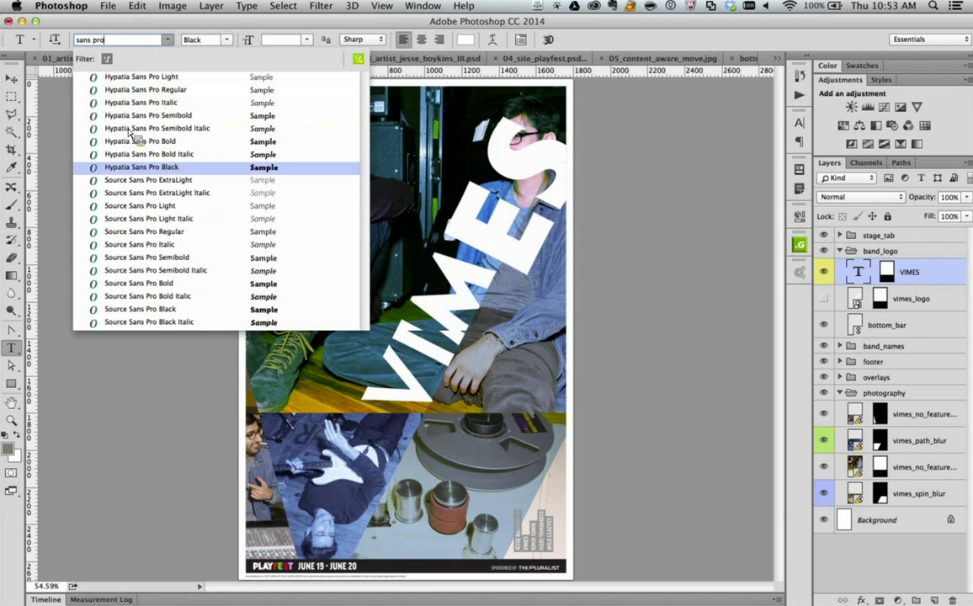
{"action": "key", "text": "Down"}
{"action": "key", "text": "Down"}
{"action": "key", "text": "Down"}
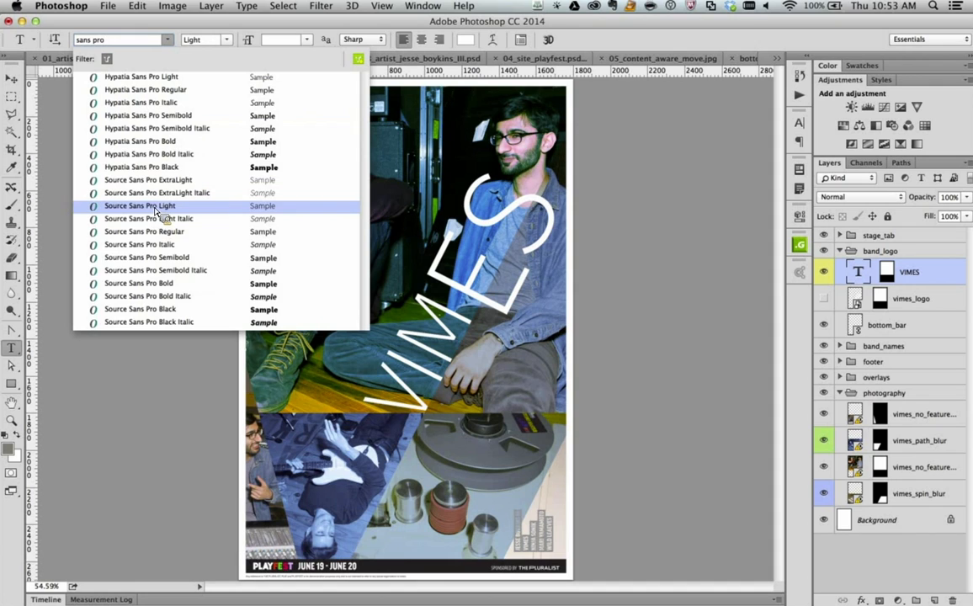
{"action": "key", "text": "Down"}
{"action": "key", "text": "Down"}
{"action": "key", "text": "Down"}
{"action": "key", "text": "Down"}
{"action": "key", "text": "Down"}
{"action": "key", "text": "Down"}
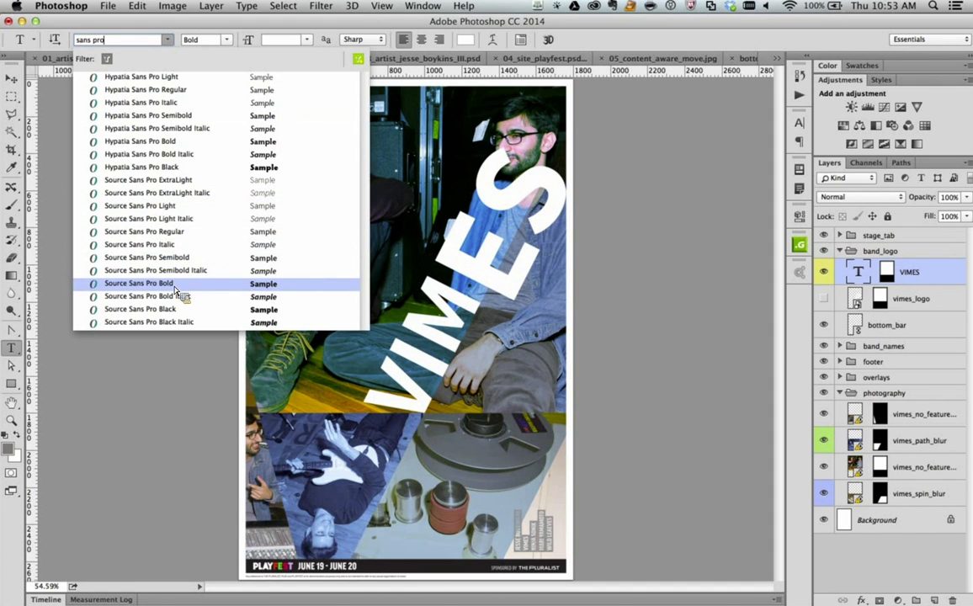
{"action": "key", "text": "Up"}
{"action": "key", "text": "Up"}
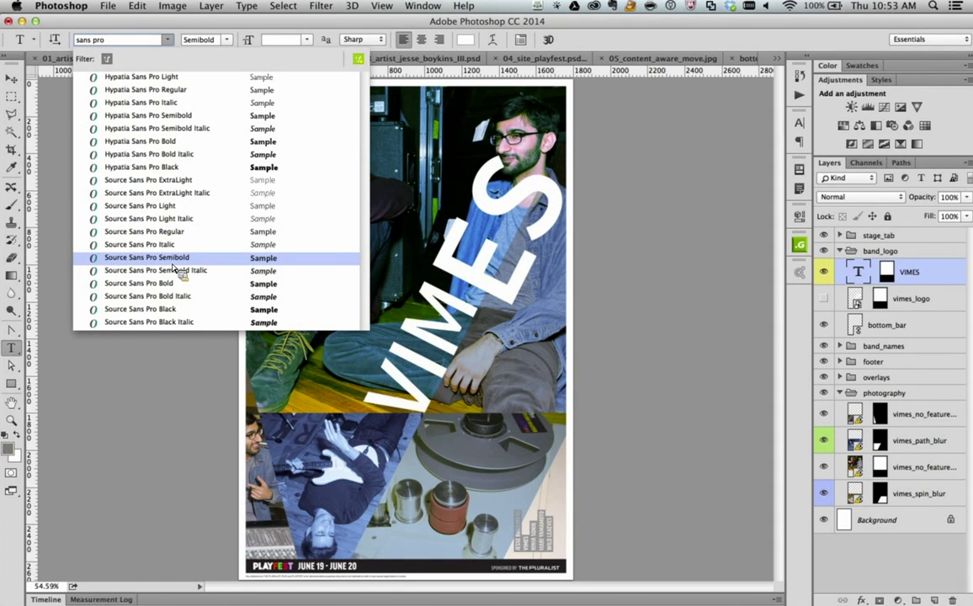
{"action": "key", "text": "Return"}
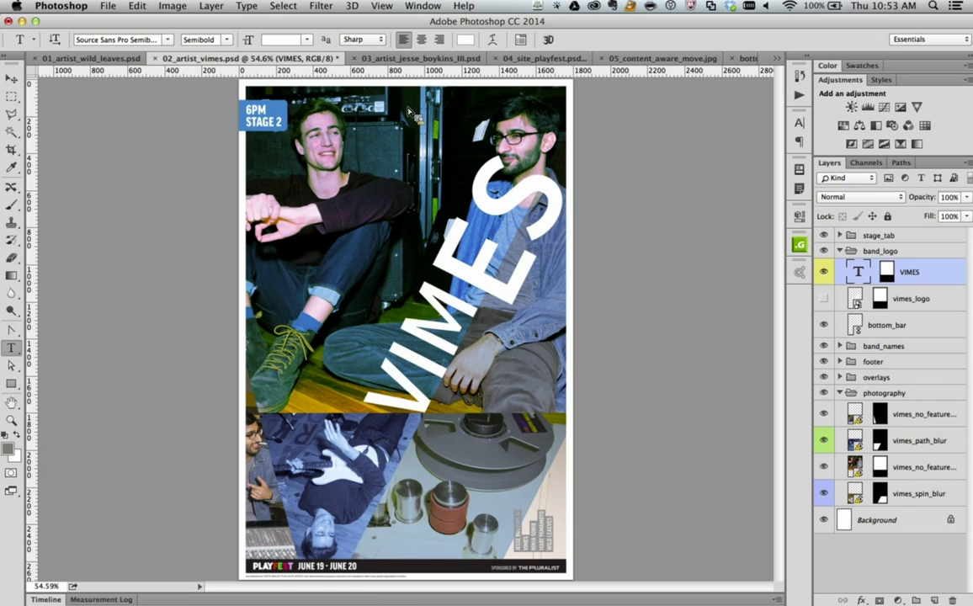
Select the vimes_spin_blur layer from the tape reel photo on the poster and open its smart object contents
{"action": "left_click", "coordinate": [12, 77]}
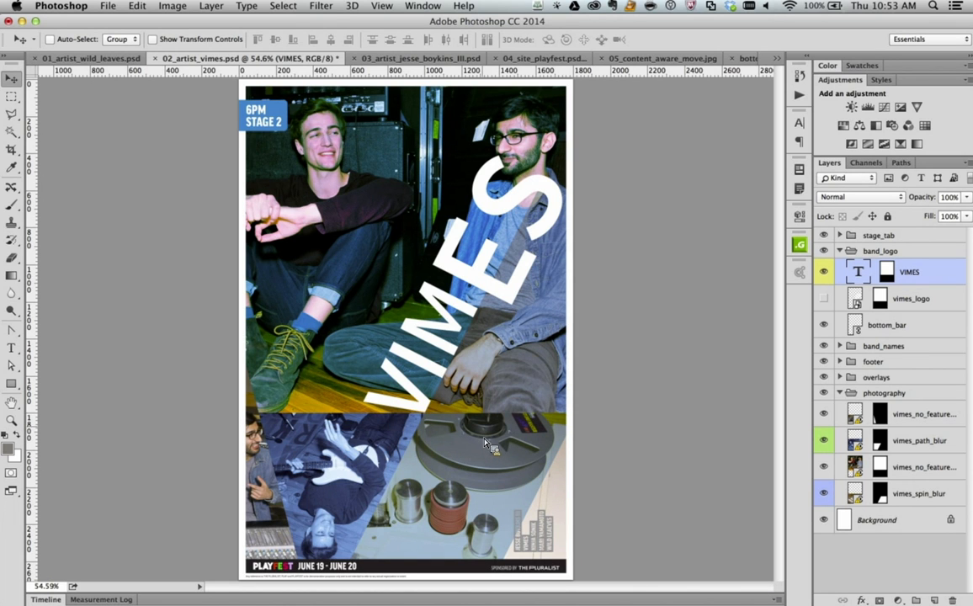
{"action": "key", "text": "z"}
{"action": "left_click_drag", "start_coordinate": [484, 444], "coordinate": [498, 408]}
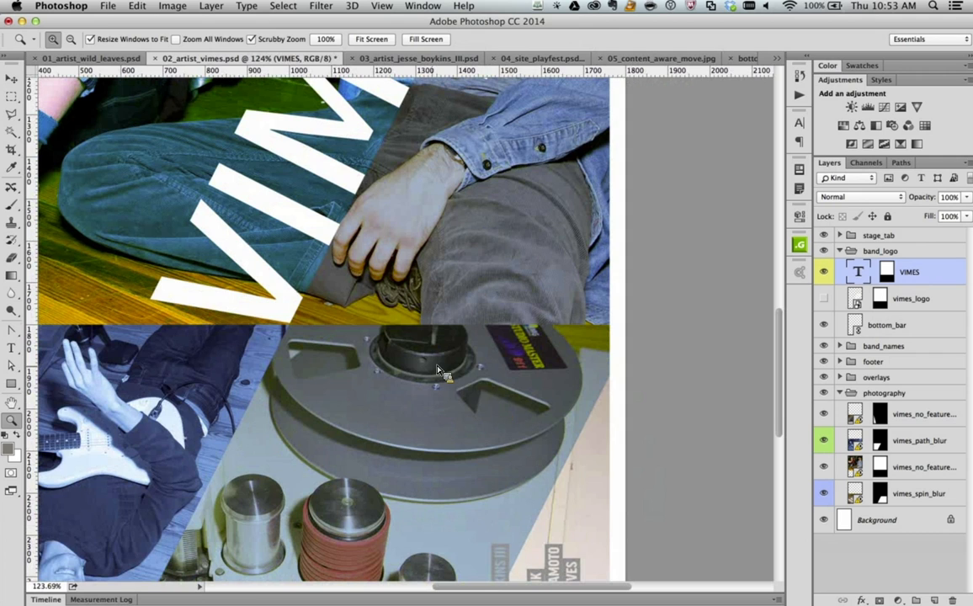
{"action": "key", "text": "v"}
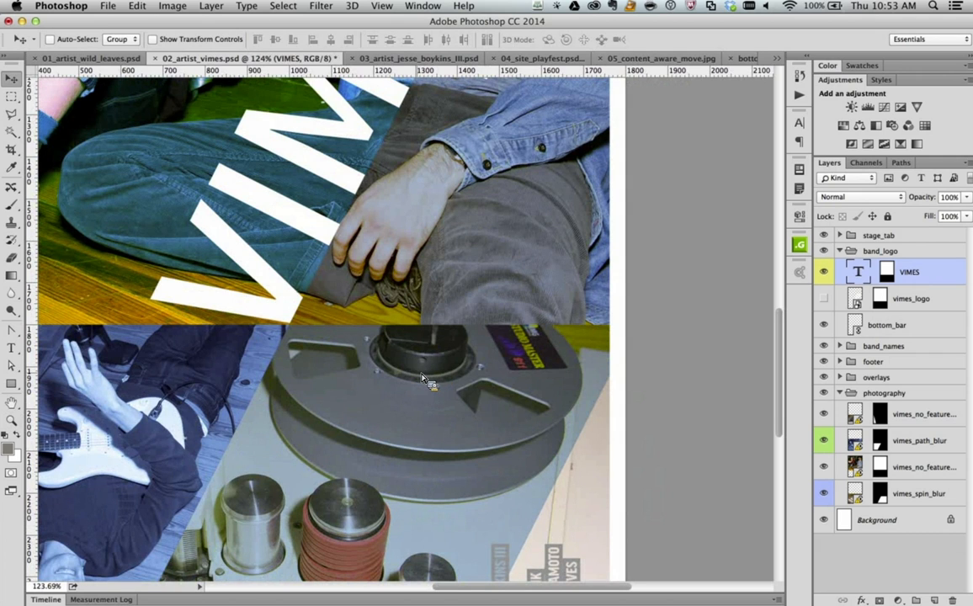
{"action": "right_click", "coordinate": [422, 377]}
{"action": "left_click", "coordinate": [457, 402]}
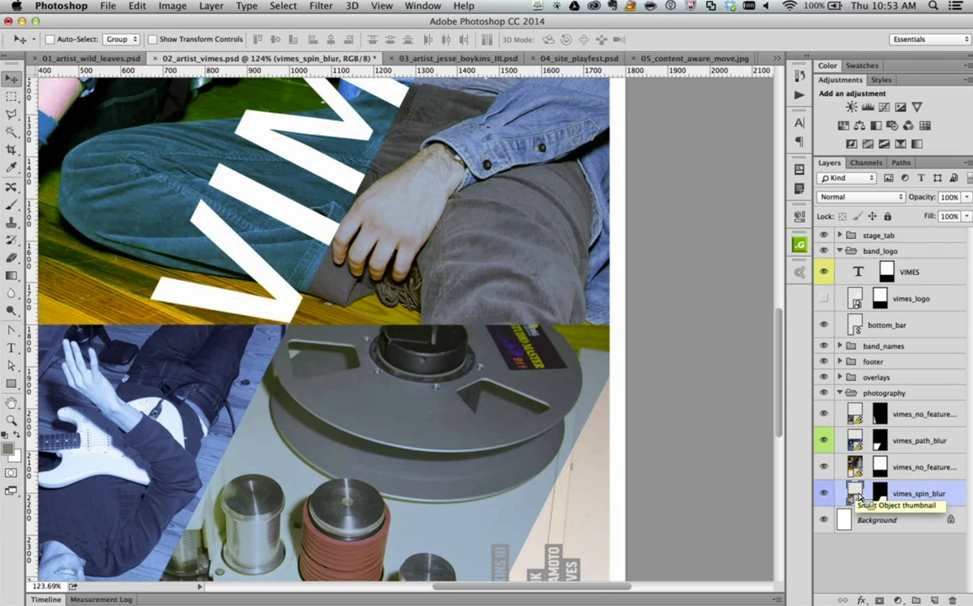
{"action": "double_click", "coordinate": [855, 495]}
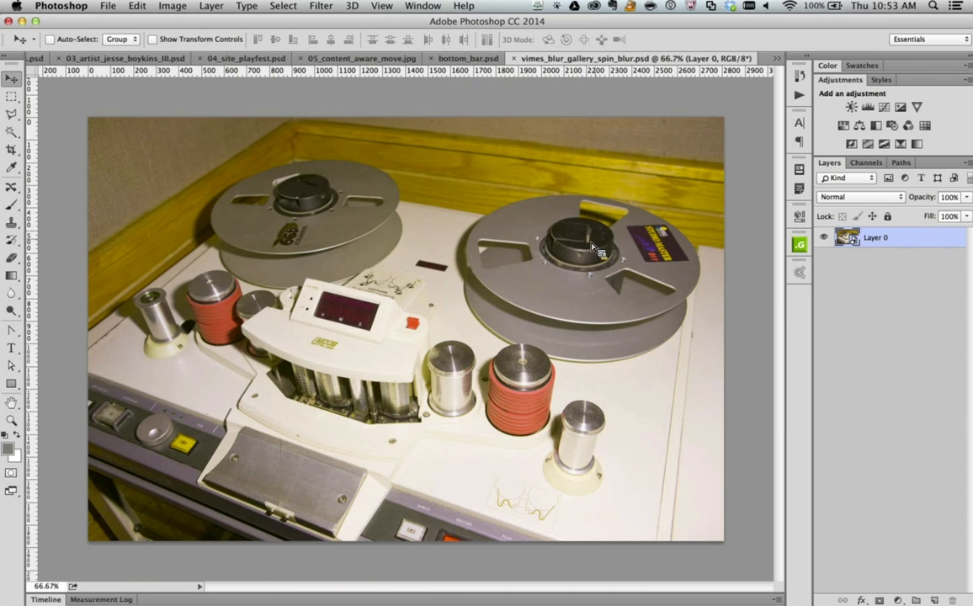
Start a Spin Blur on the tape machine photo and fit its ellipse over the larger reel nearest the wooden trim's end
{"action": "left_click", "coordinate": [320, 6]}
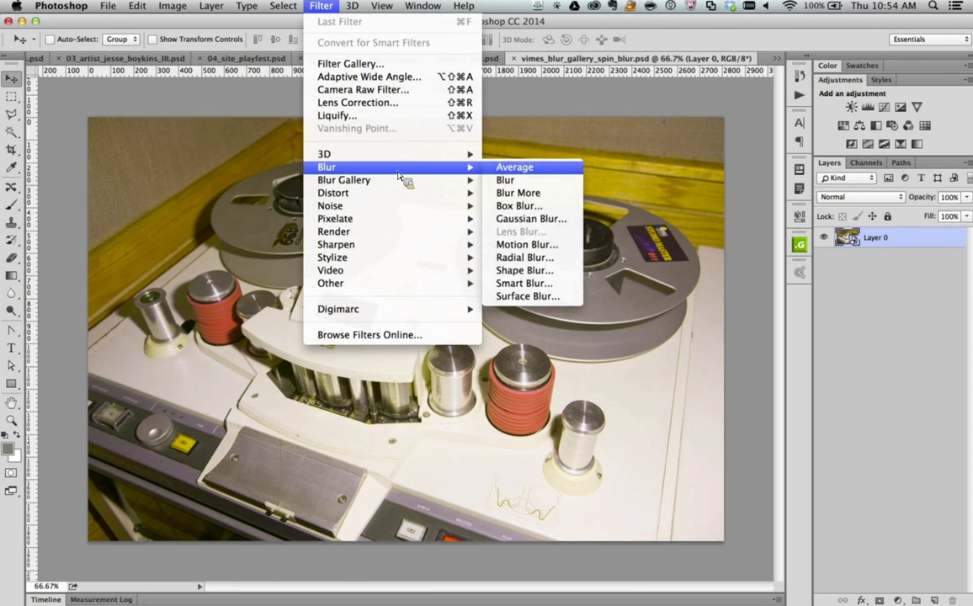
{"action": "mouse_move", "coordinate": [452, 184]}
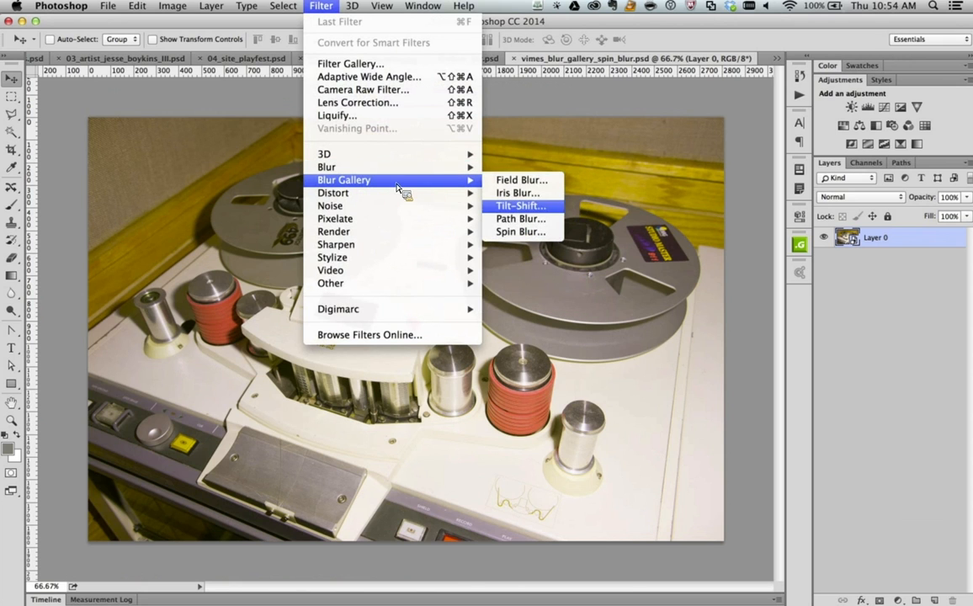
{"action": "left_click", "coordinate": [537, 234]}
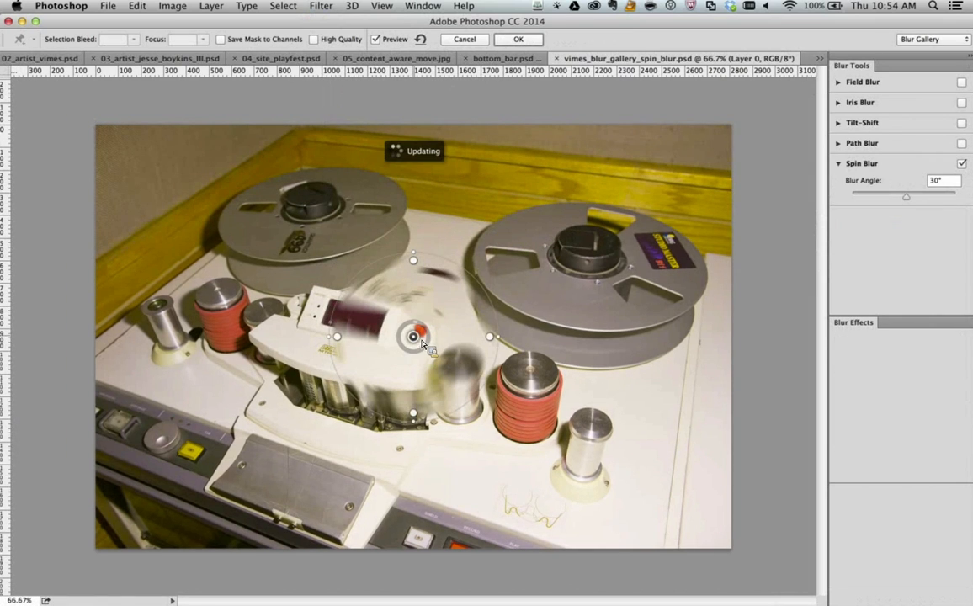
{"action": "left_click_drag", "start_coordinate": [413, 337], "coordinate": [498, 258]}
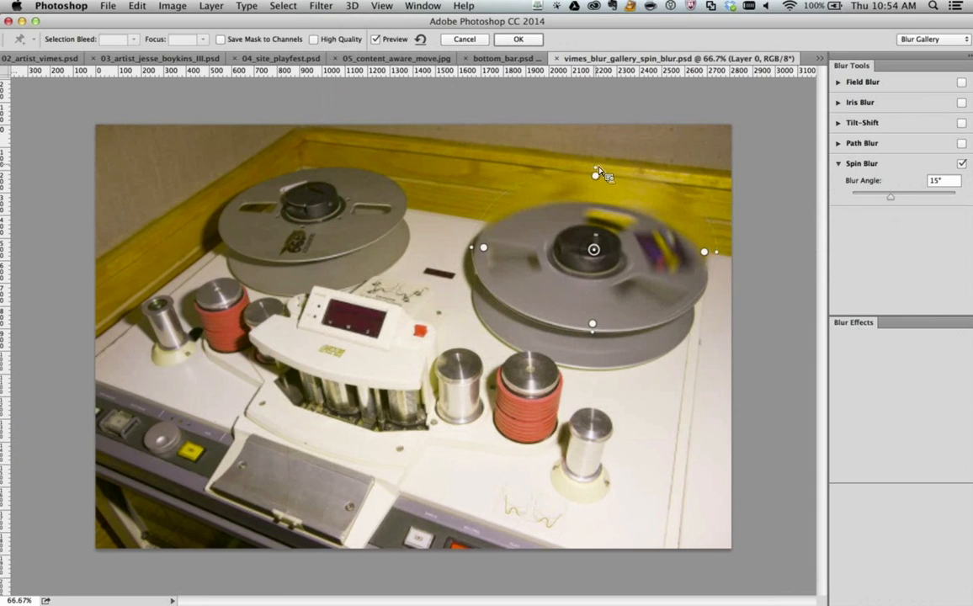
{"action": "left_click_drag", "start_coordinate": [593, 169], "coordinate": [608, 203]}
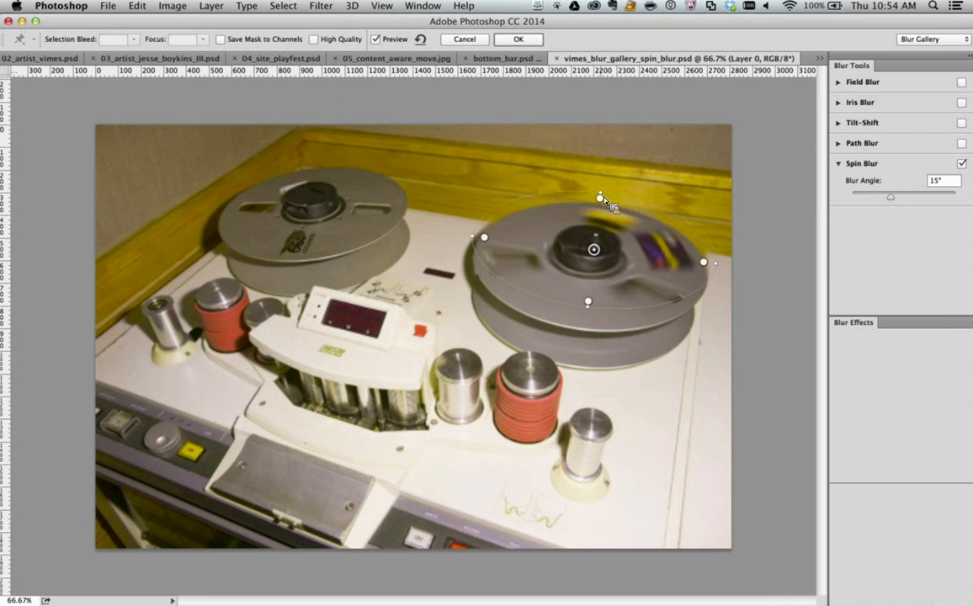
{"action": "left_click_drag", "start_coordinate": [593, 250], "coordinate": [600, 261]}
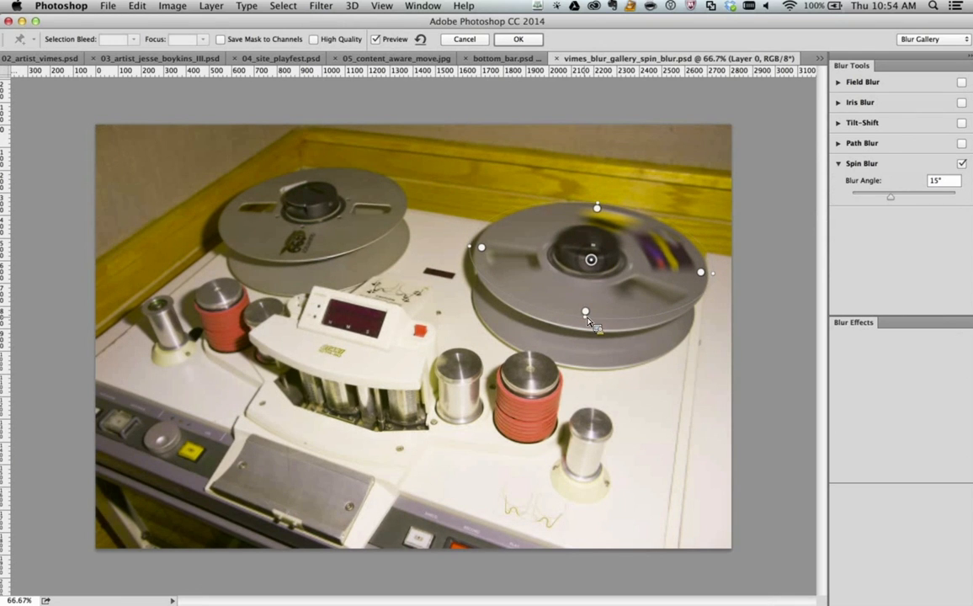
Refine the spin blur ellipse to the reel's rim, set the blur angle to 31°, and apply the filter
{"action": "left_click_drag", "start_coordinate": [587, 320], "coordinate": [588, 332]}
{"action": "left_click_drag", "start_coordinate": [594, 261], "coordinate": [591, 267]}
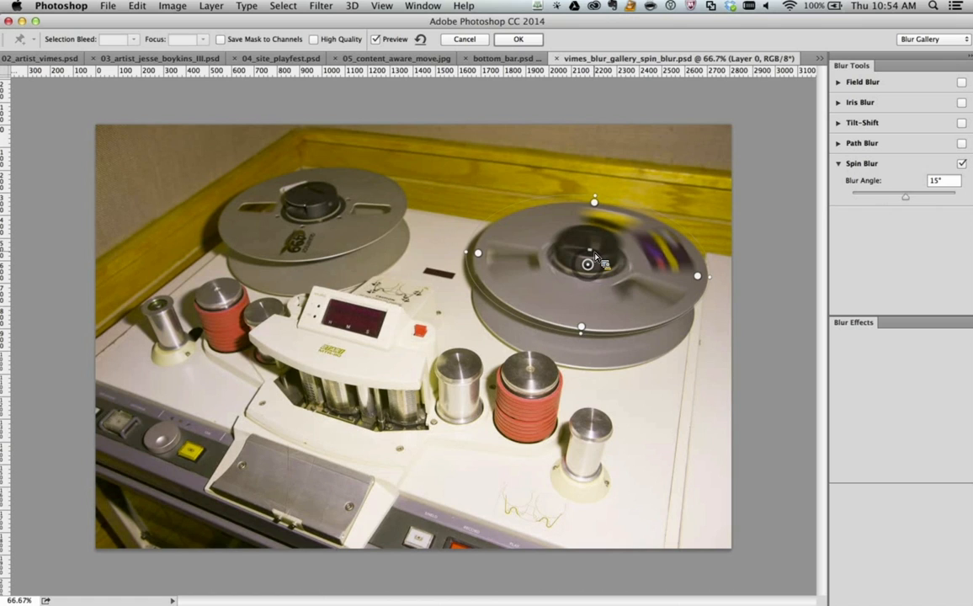
{"action": "mouse_move", "coordinate": [594, 259]}
{"action": "left_mouse_down"}
{"action": "mouse_move", "coordinate": [608, 269]}
{"action": "mouse_move", "coordinate": [605, 259]}
{"action": "left_mouse_up"}
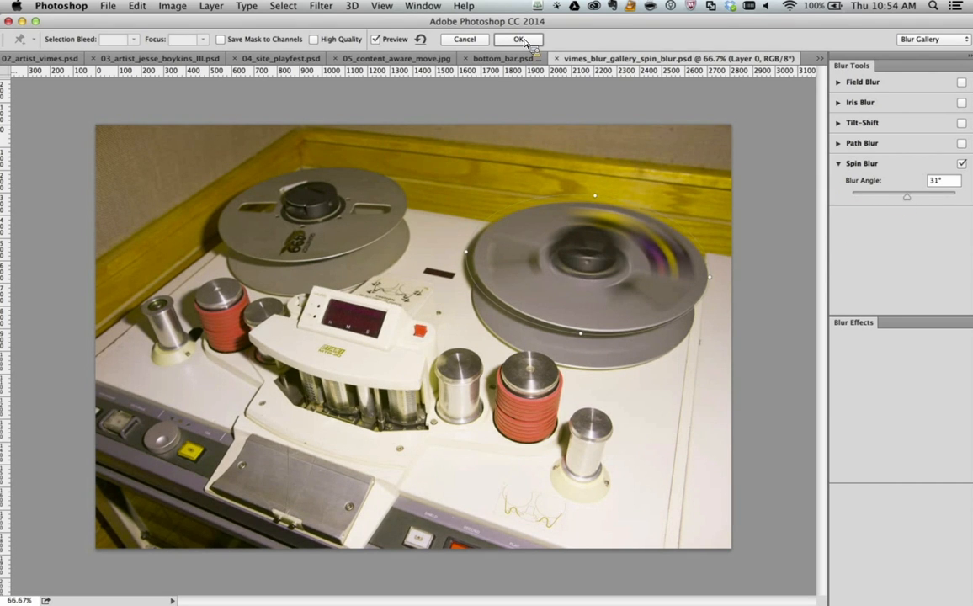
{"action": "left_click", "coordinate": [520, 39]}
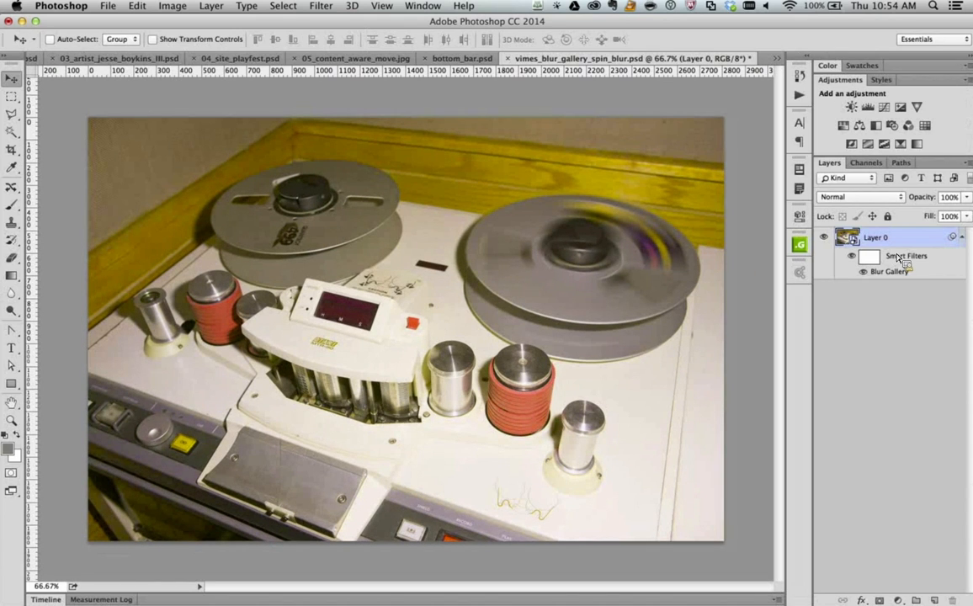
Compare the tape reel with the smart filters off and on, and save the smart object file
{"action": "left_click", "coordinate": [852, 257]}
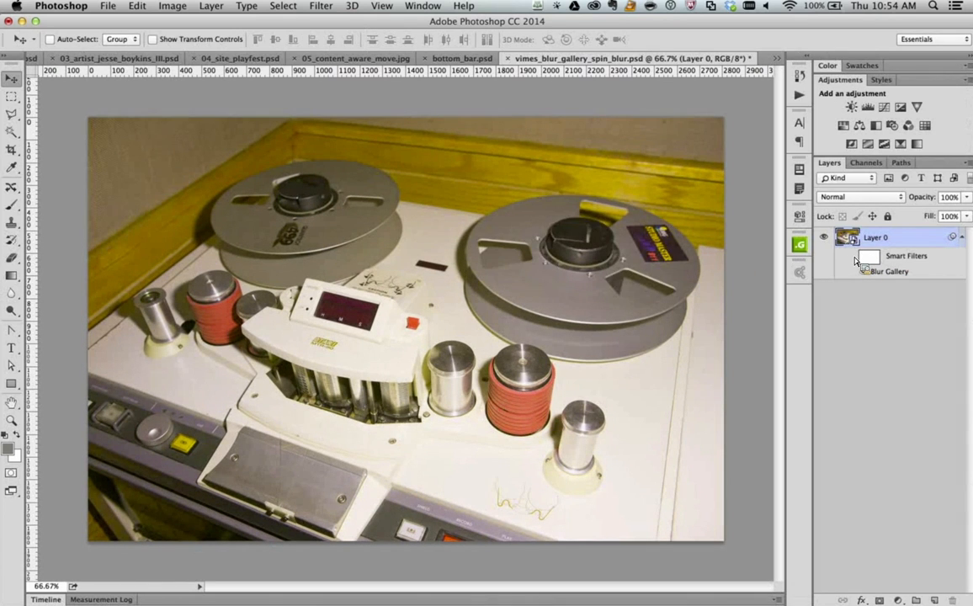
{"action": "left_click", "coordinate": [853, 257]}
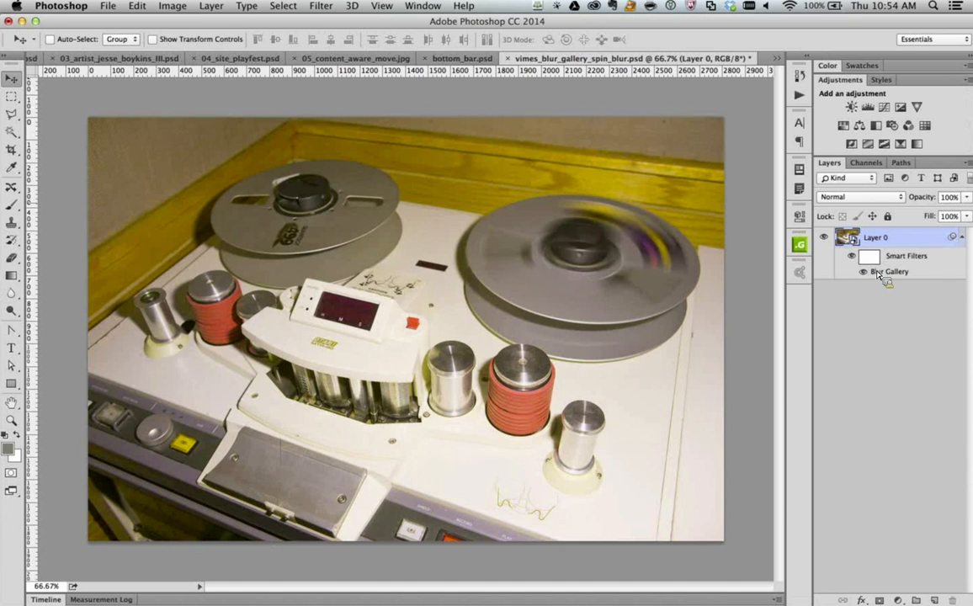
{"action": "key", "text": "super+s"}
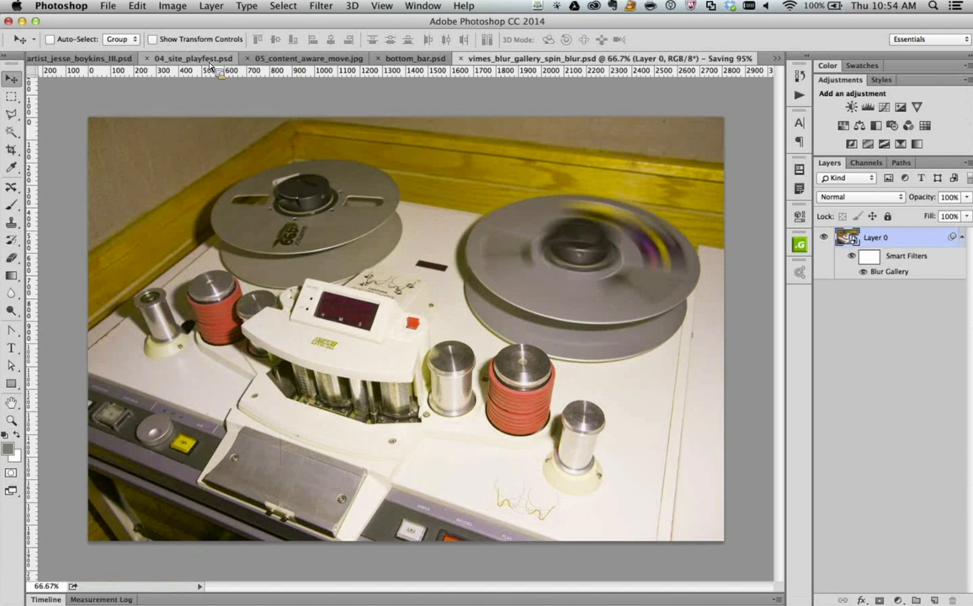
Return to 02_artist_vimes.psd and open the vimes_path_blur smart object of the guitarist photo
{"action": "left_click", "coordinate": [776, 58]}
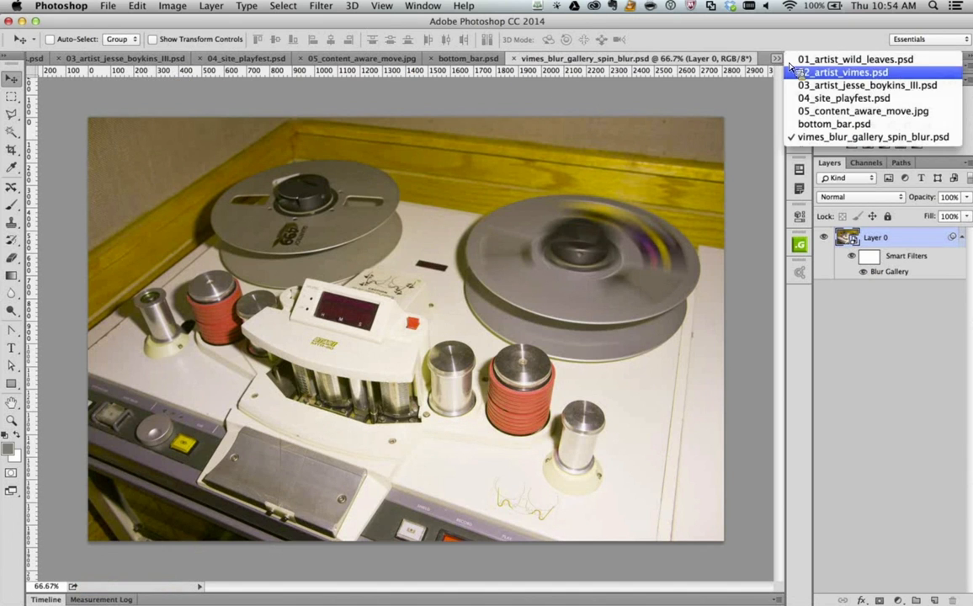
{"action": "left_click", "coordinate": [821, 75]}
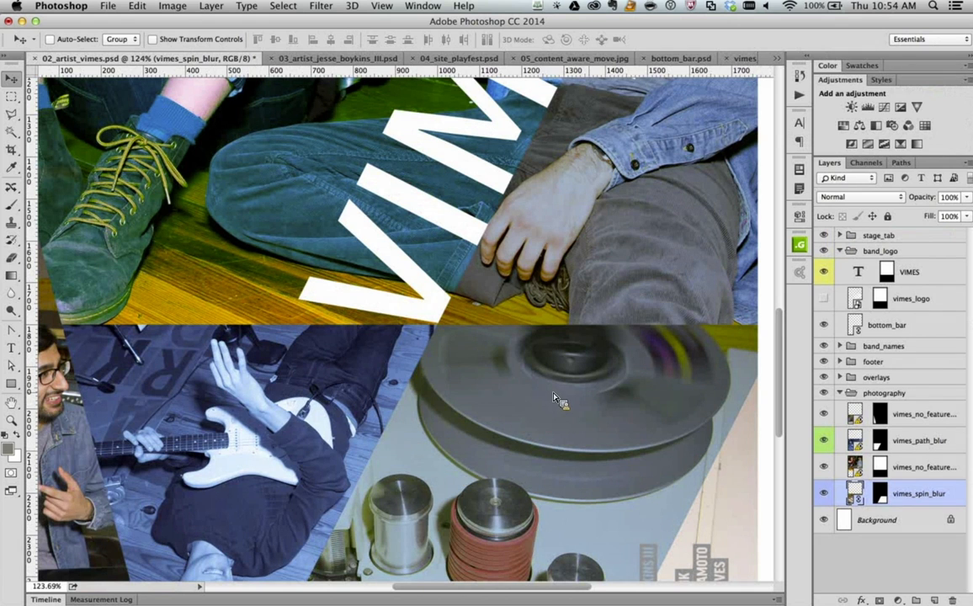
{"action": "scroll", "coordinate": [286, 376], "scroll_direction": "down", "scroll_amount": 3}
{"action": "scroll", "coordinate": [285, 376], "scroll_direction": "left", "scroll_amount": 3}
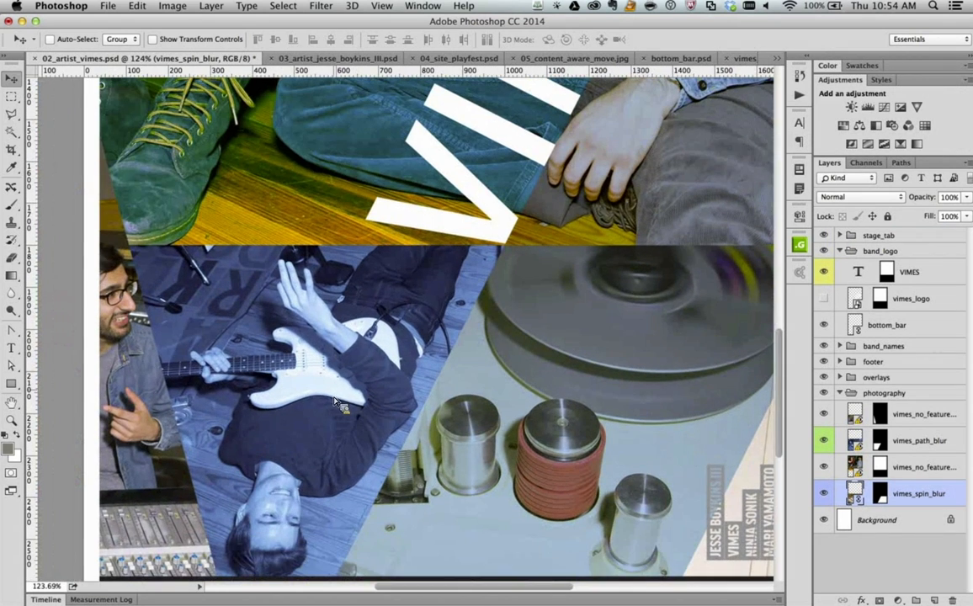
{"action": "right_click", "coordinate": [301, 355]}
{"action": "left_click", "coordinate": [314, 341]}
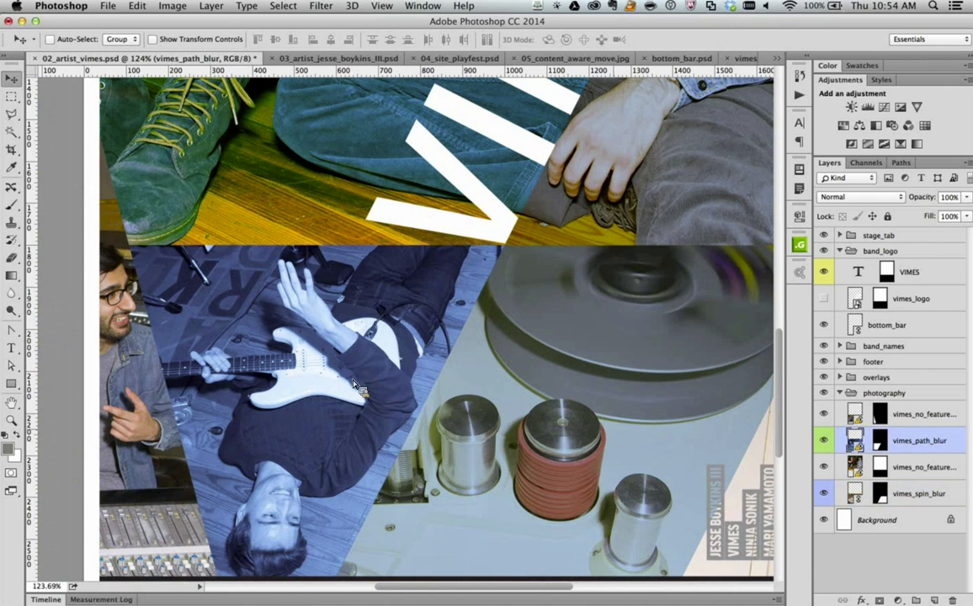
{"action": "double_click", "coordinate": [855, 441]}
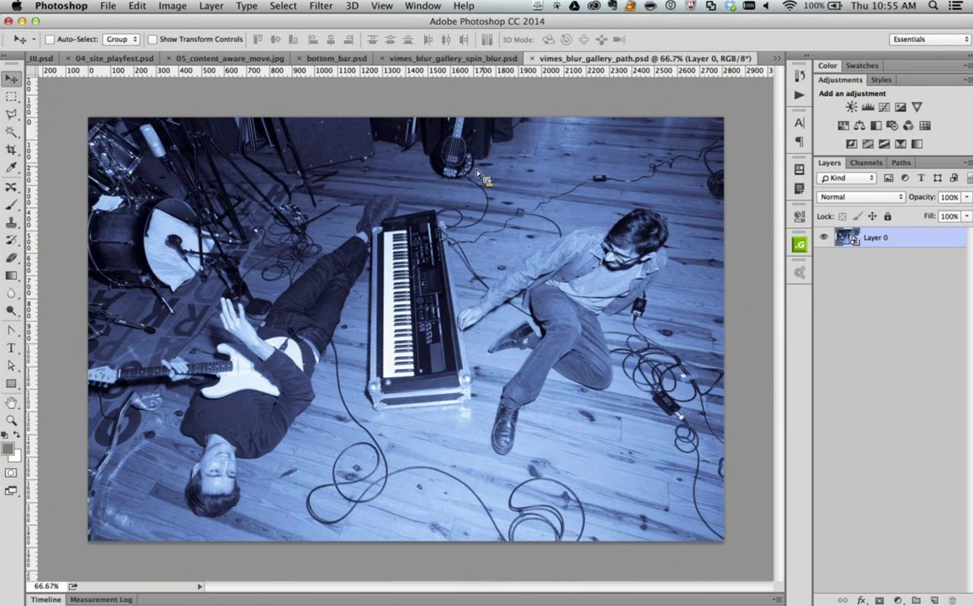
Start a Path Blur on the guitarist photo and move the blur path onto his raised hand
{"action": "left_click", "coordinate": [321, 7]}
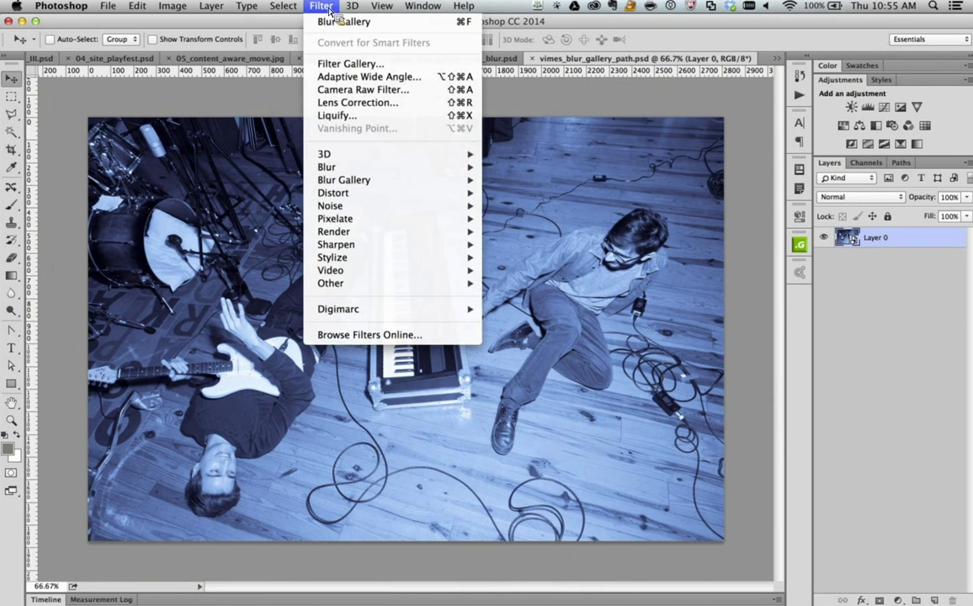
{"action": "mouse_move", "coordinate": [364, 180]}
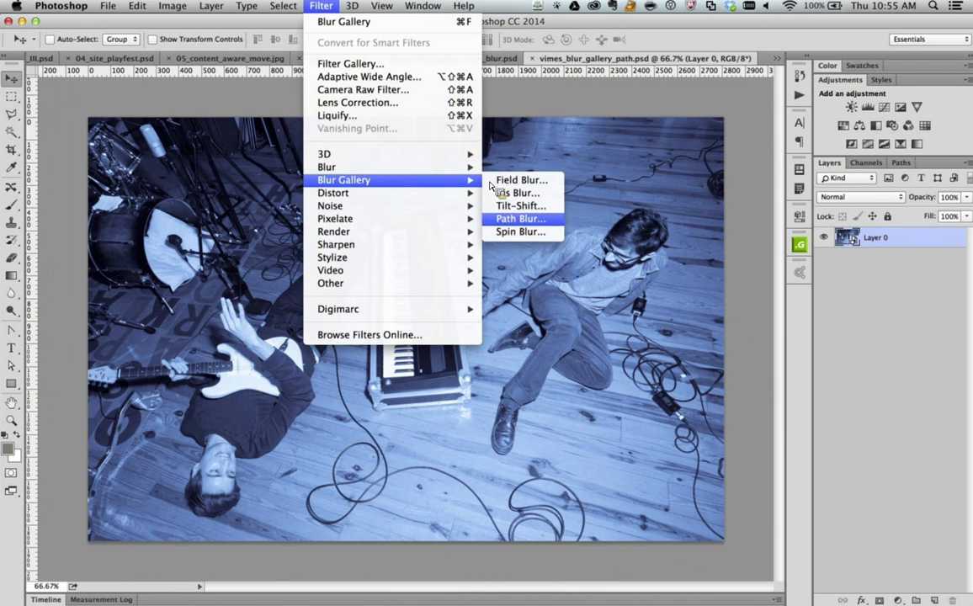
{"action": "left_click", "coordinate": [544, 222]}
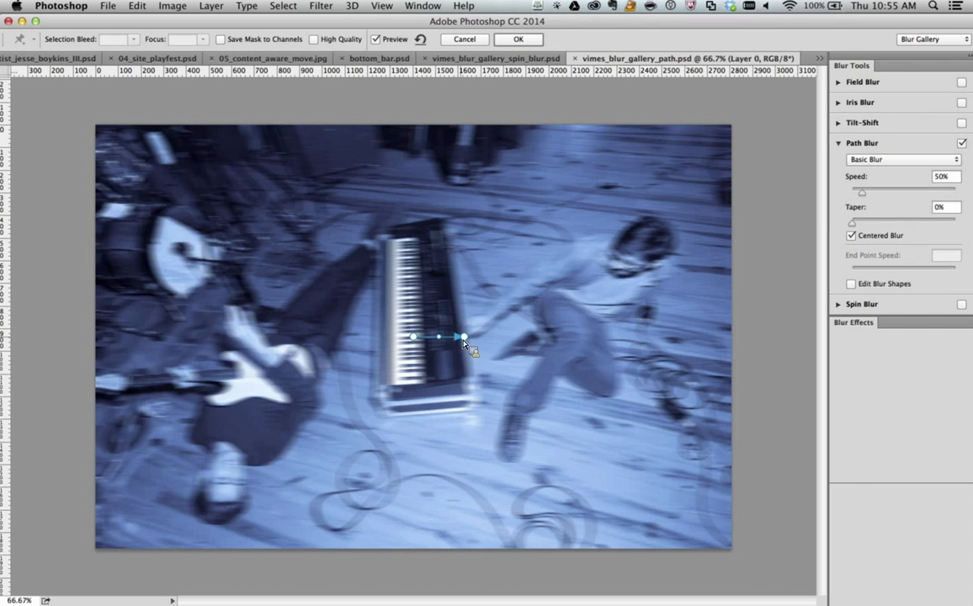
{"action": "left_click_drag", "start_coordinate": [471, 345], "coordinate": [281, 354]}
Compare the photo with the blur preview off and on, and bend the blur path around the guitarist's raised hand
{"action": "left_click", "coordinate": [376, 39]}
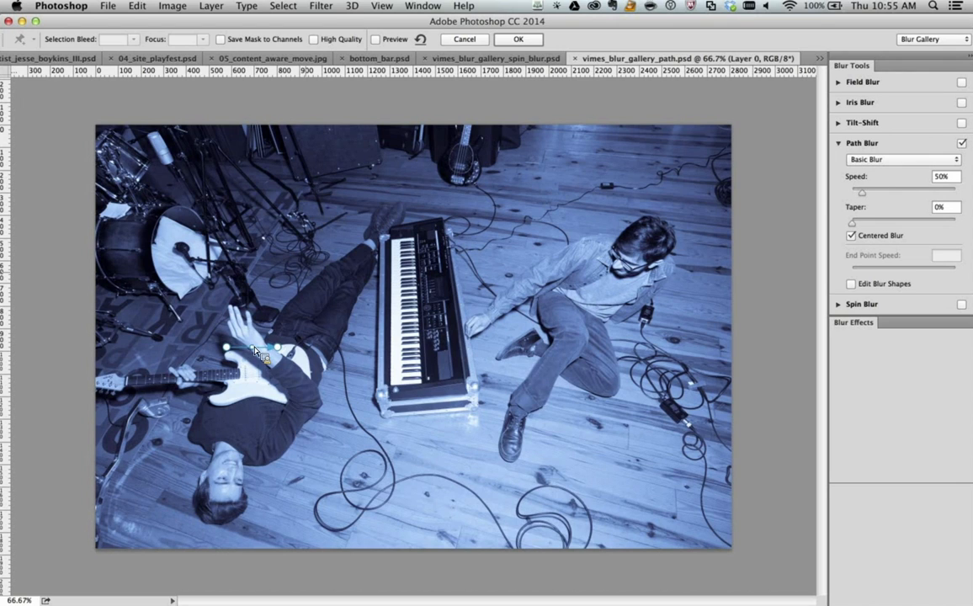
{"action": "left_click", "coordinate": [388, 40]}
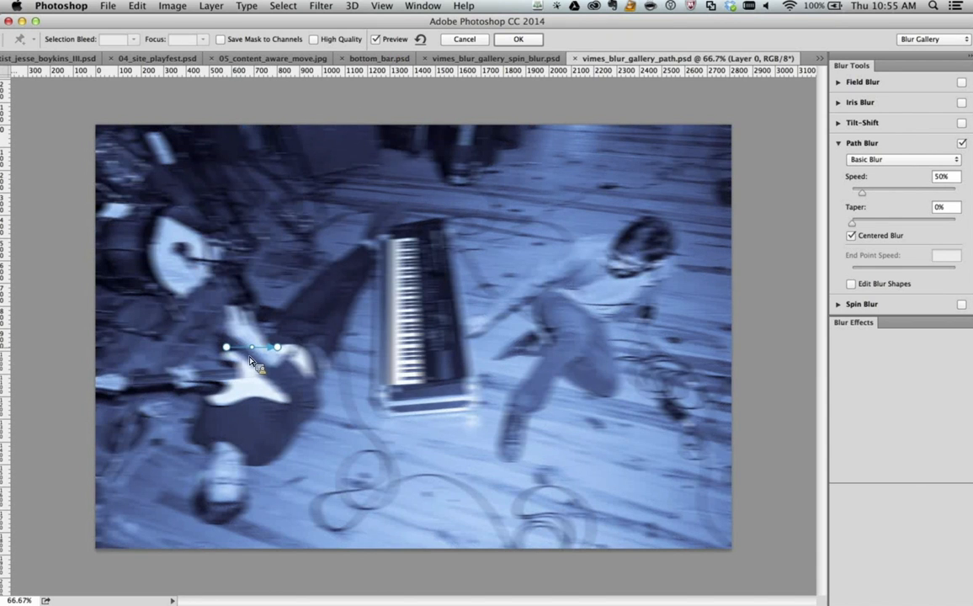
{"action": "left_click_drag", "start_coordinate": [226, 347], "coordinate": [254, 339]}
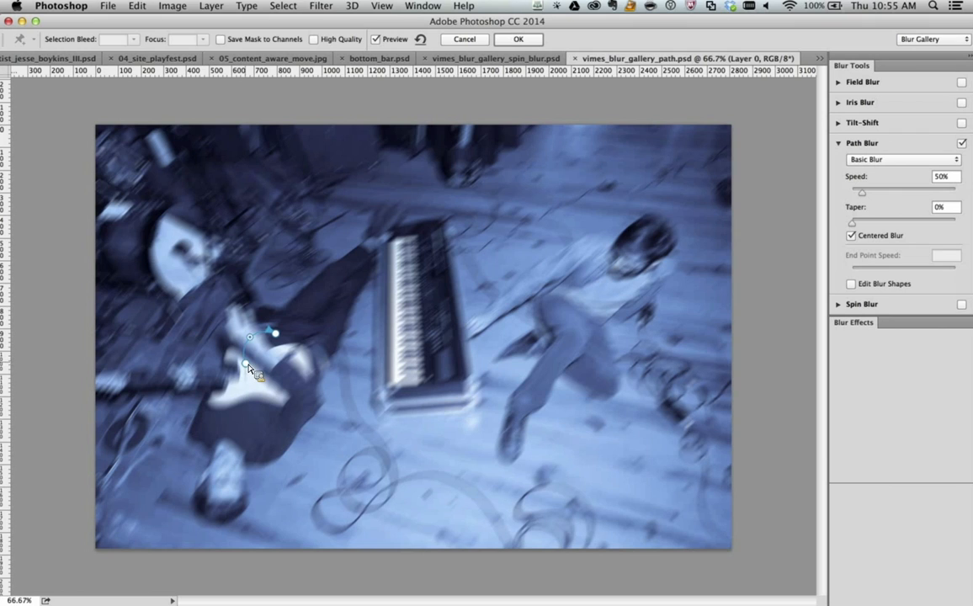
{"action": "left_click", "coordinate": [247, 365]}
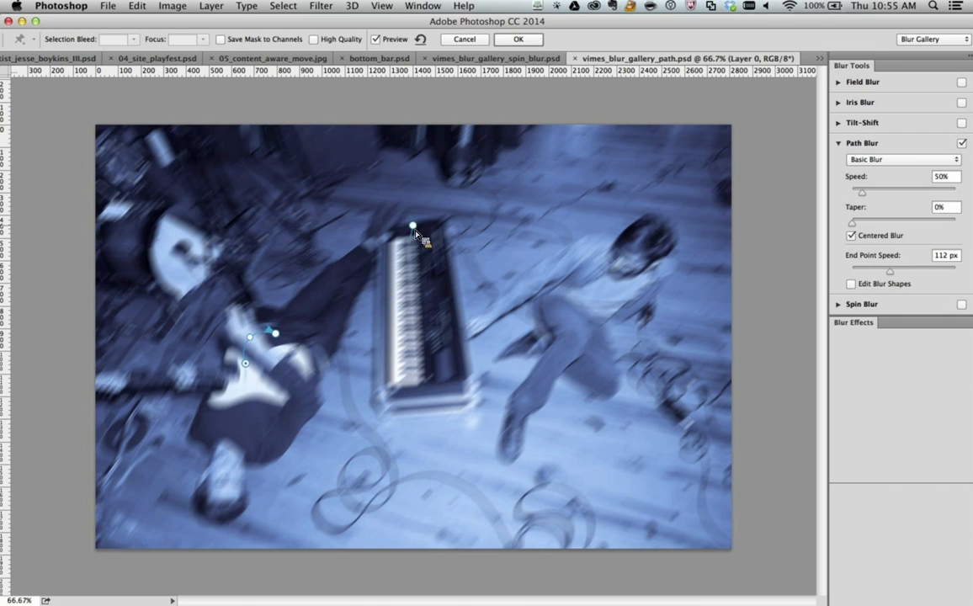
Draw a second blur path down the length of the keyboard and set the end point speed to 0 px at both ends
{"action": "left_click_drag", "start_coordinate": [414, 231], "coordinate": [429, 400]}
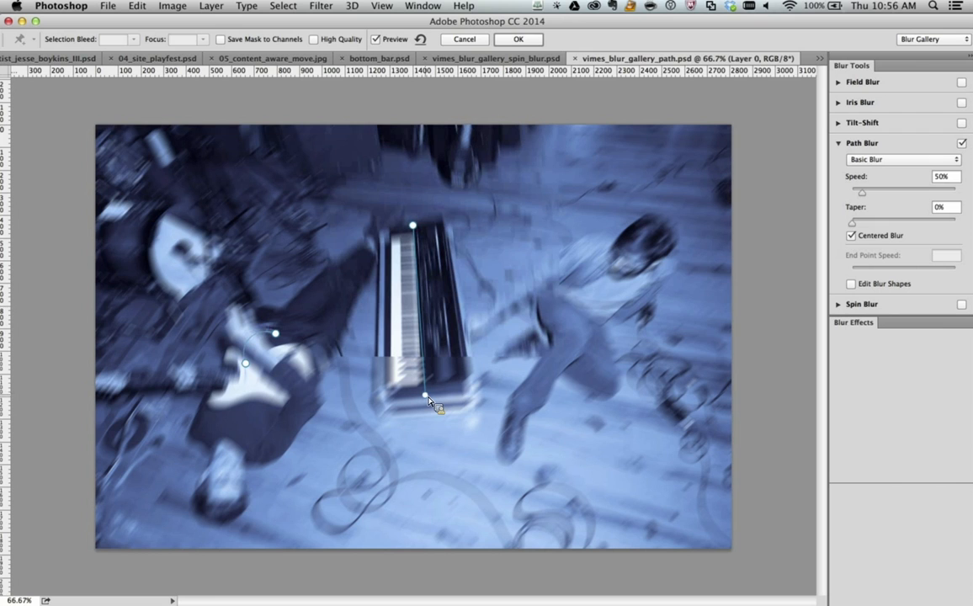
{"action": "left_click", "coordinate": [429, 401]}
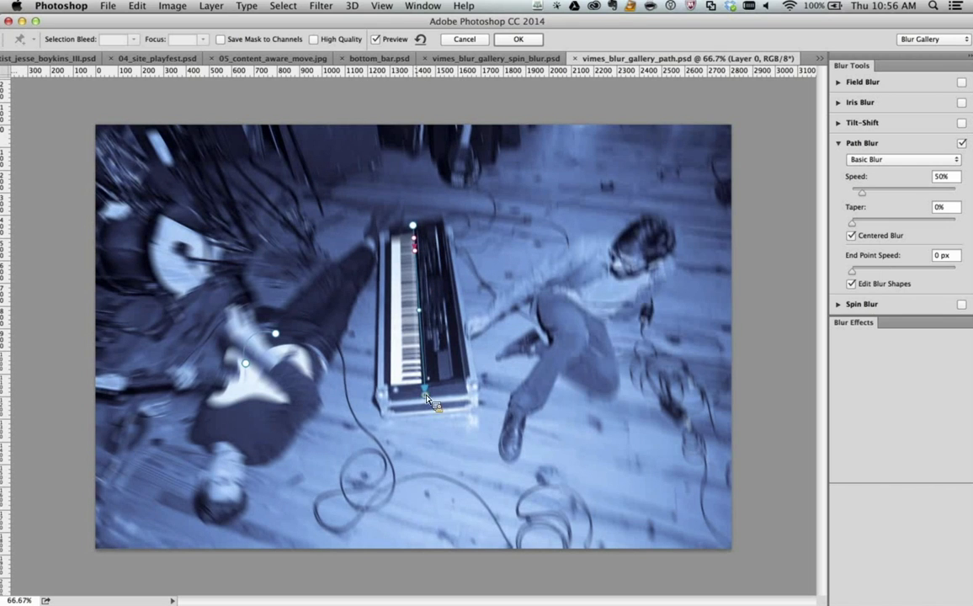
{"action": "left_click", "coordinate": [414, 229]}
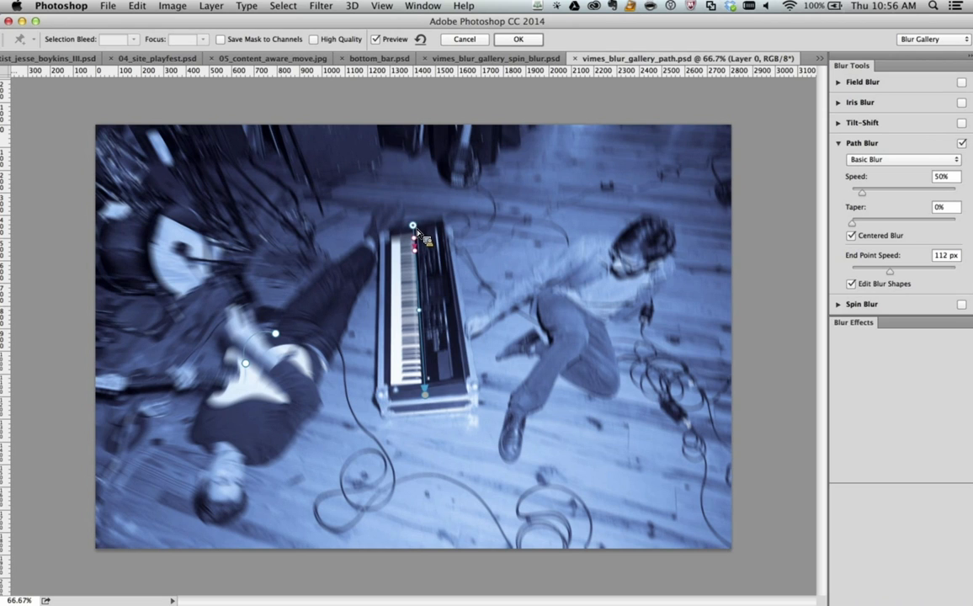
{"action": "left_click", "coordinate": [427, 396]}
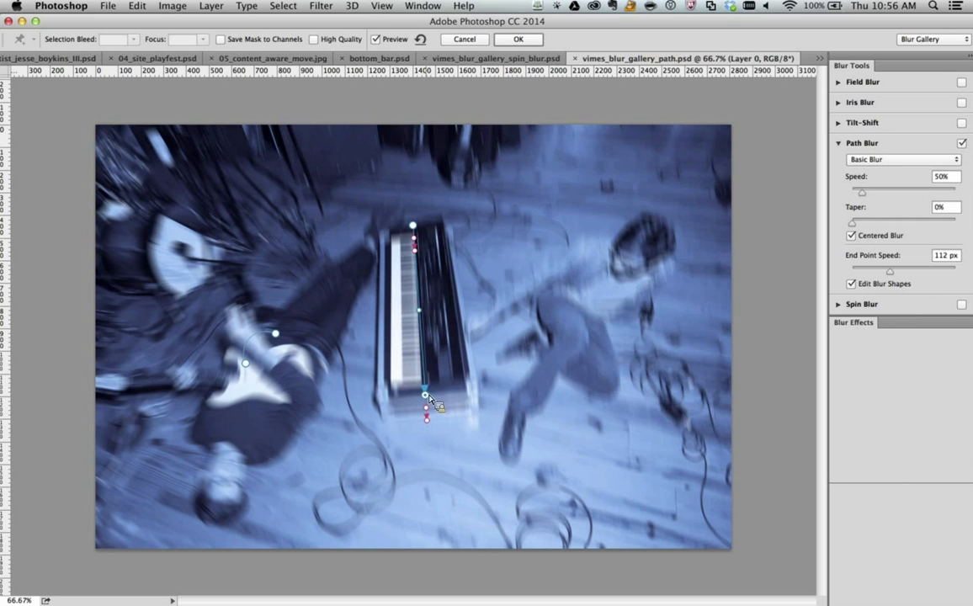
{"action": "left_click", "coordinate": [413, 225]}
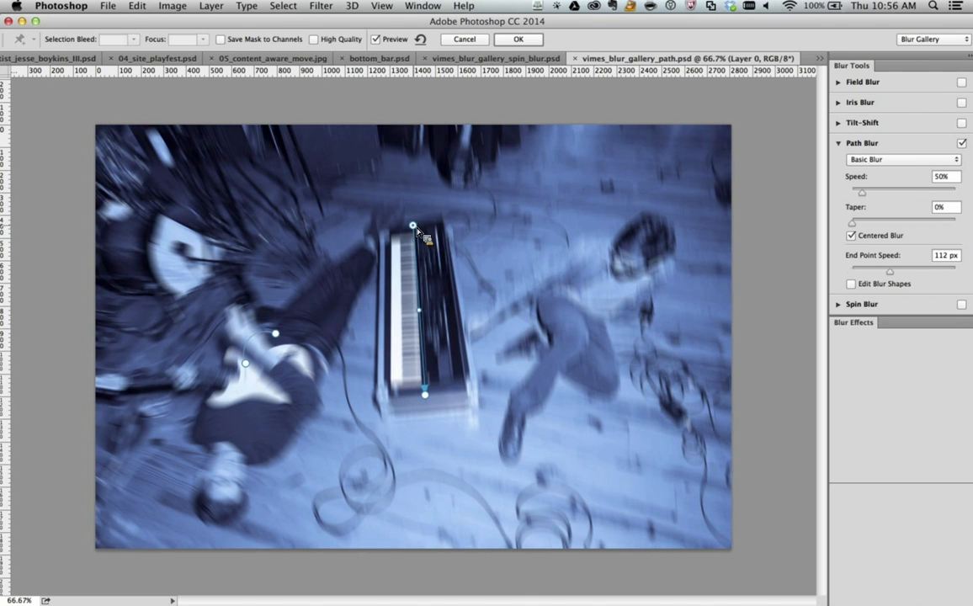
{"action": "left_click", "coordinate": [415, 228], "text": "super"}
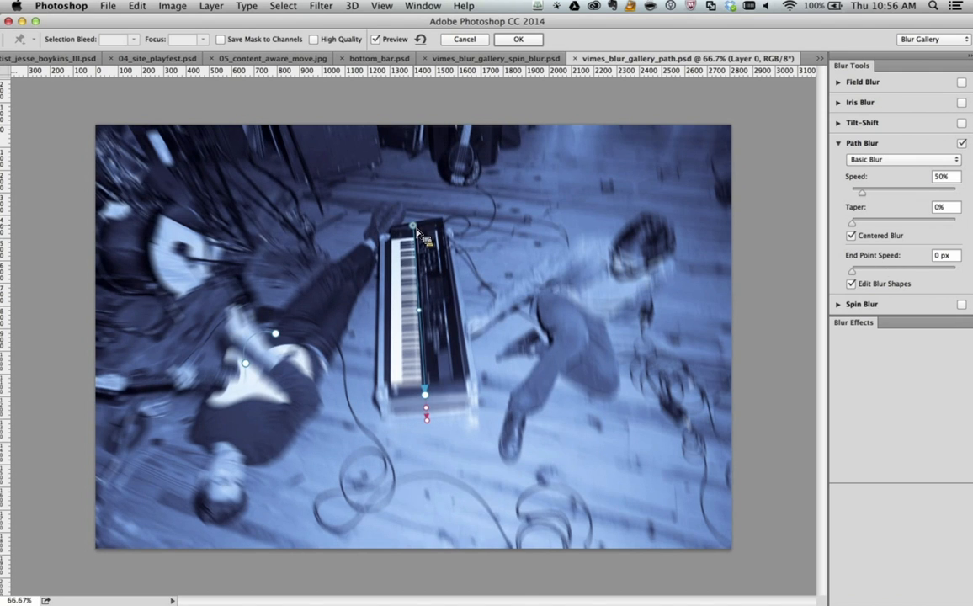
{"action": "left_click", "coordinate": [427, 397], "text": "super"}
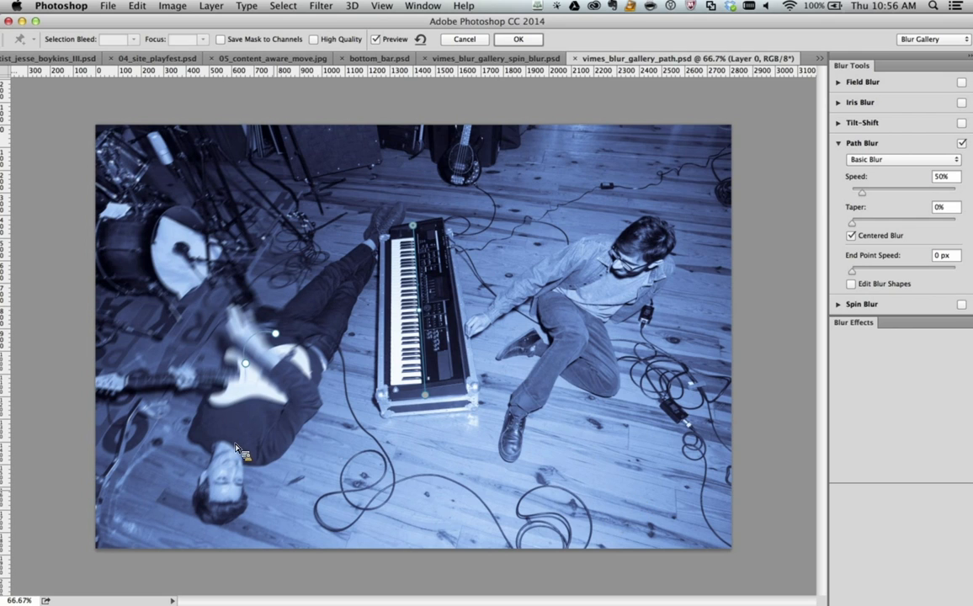
Add zero-speed blur paths across the guitarist's face and diagonally along the drum to keep those areas sharp
{"action": "left_click", "coordinate": [287, 470]}
{"action": "left_click", "coordinate": [143, 481]}
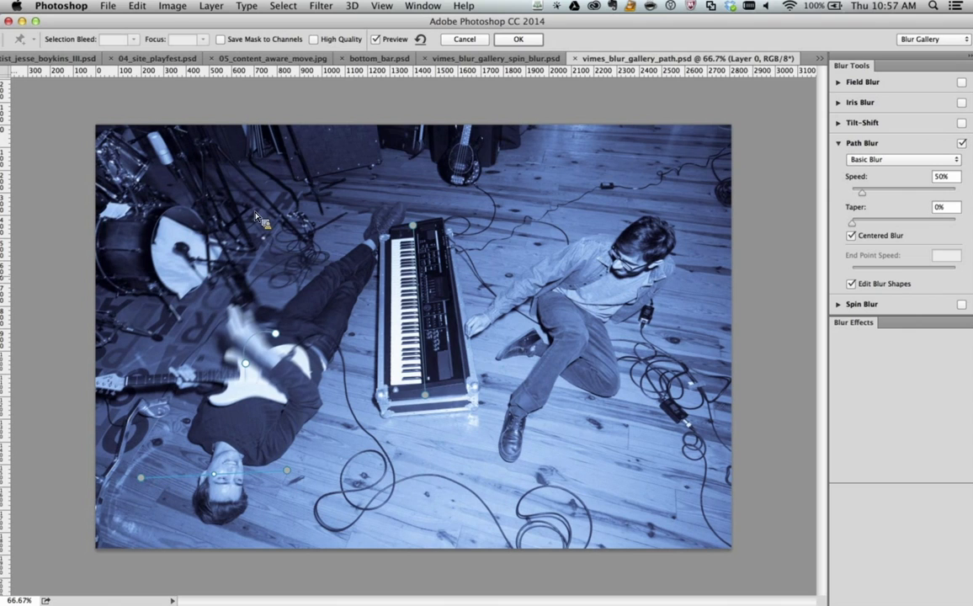
{"action": "left_click", "coordinate": [192, 277]}
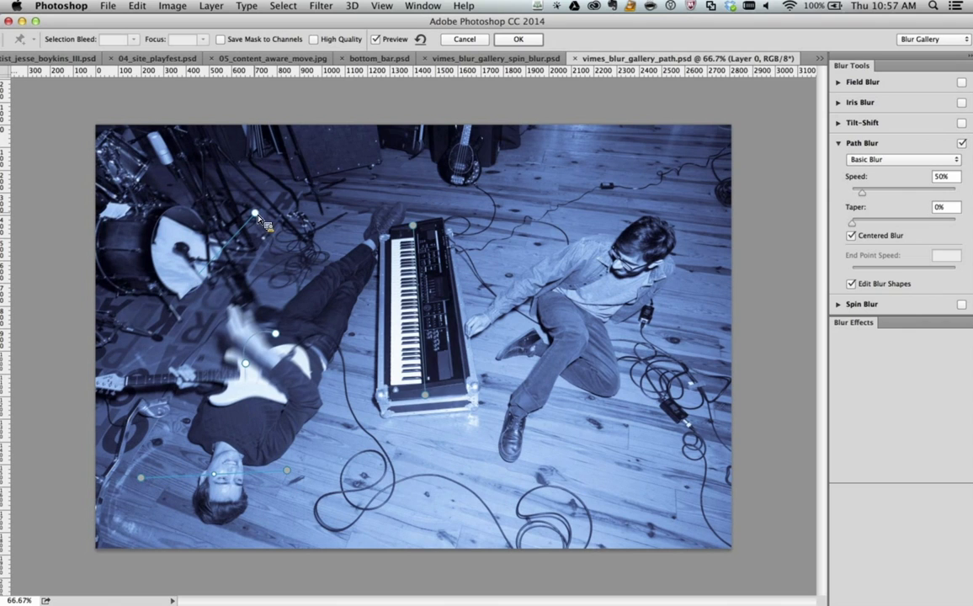
{"action": "left_click", "coordinate": [161, 323]}
{"action": "left_click", "coordinate": [161, 325]}
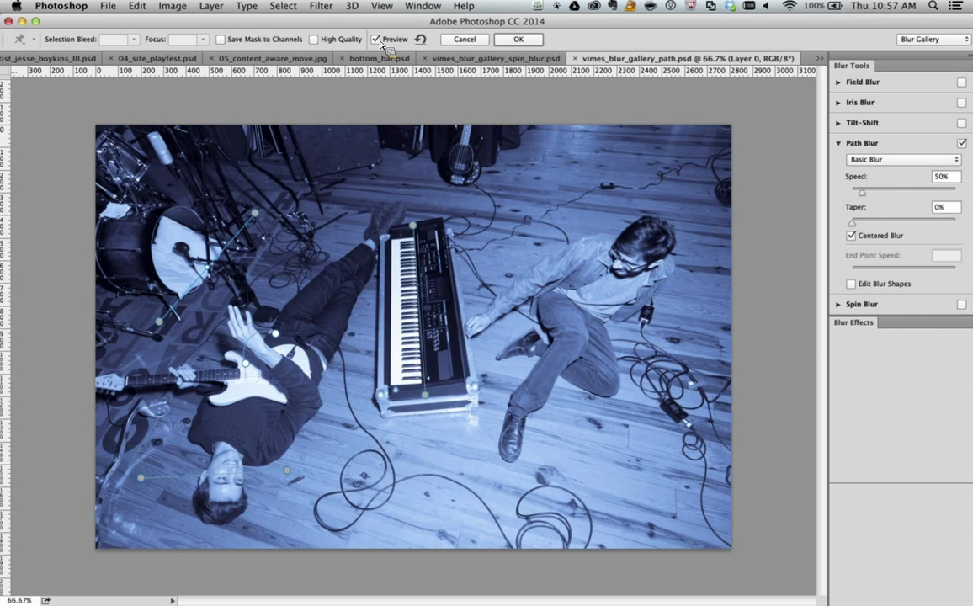
Move the hand's blur path up toward his fingers, apply the Path Blur, and save the smart object file
{"action": "left_click", "coordinate": [376, 39]}
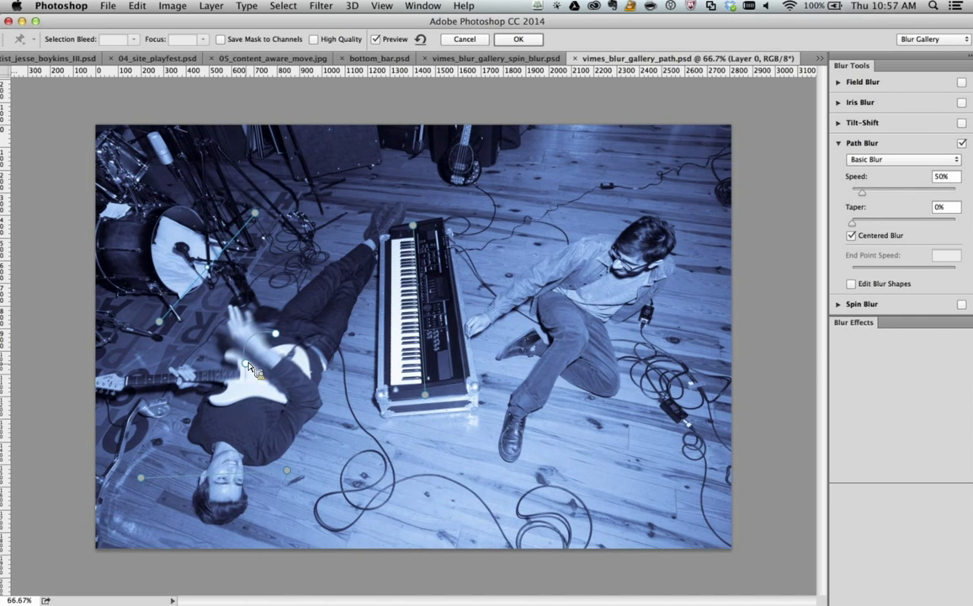
{"action": "left_click", "coordinate": [244, 363]}
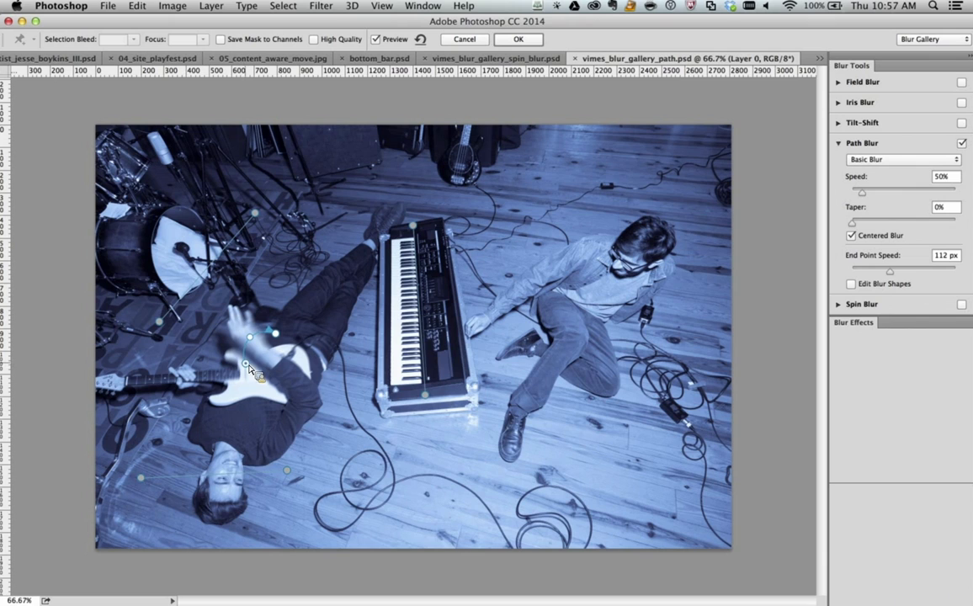
{"action": "left_click_drag", "start_coordinate": [248, 366], "coordinate": [231, 350]}
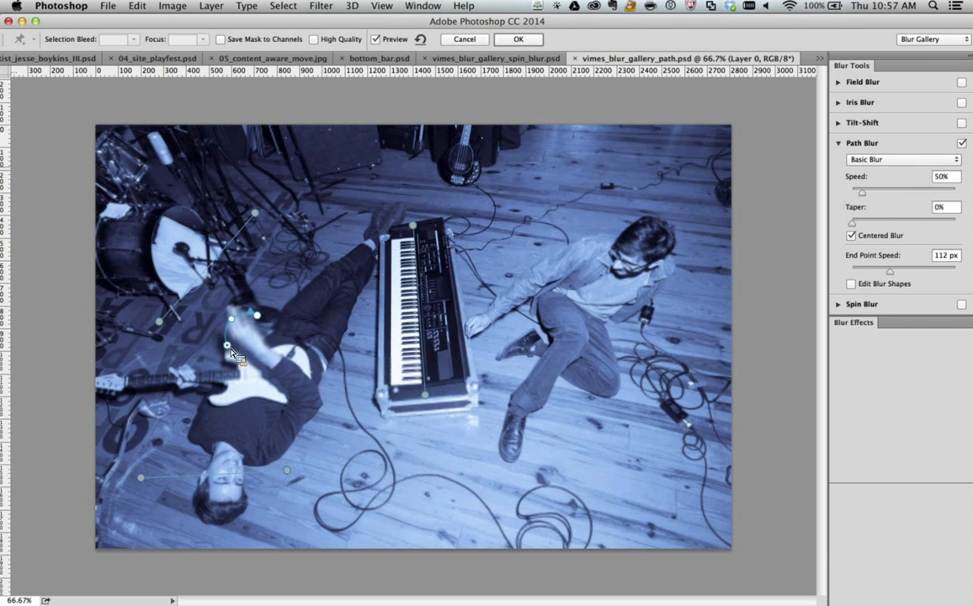
{"action": "left_click", "coordinate": [521, 40]}
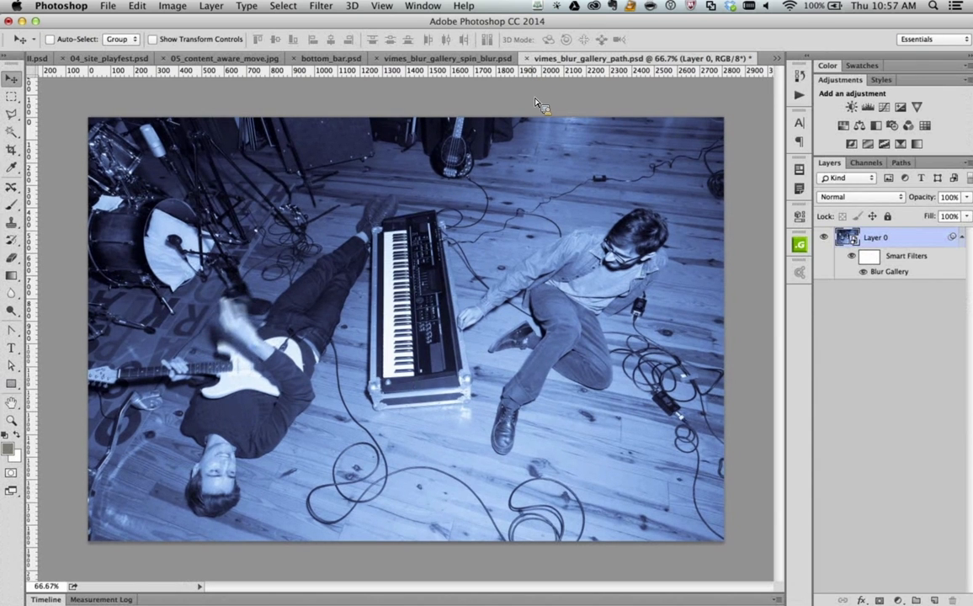
{"action": "key", "text": "super+s"}
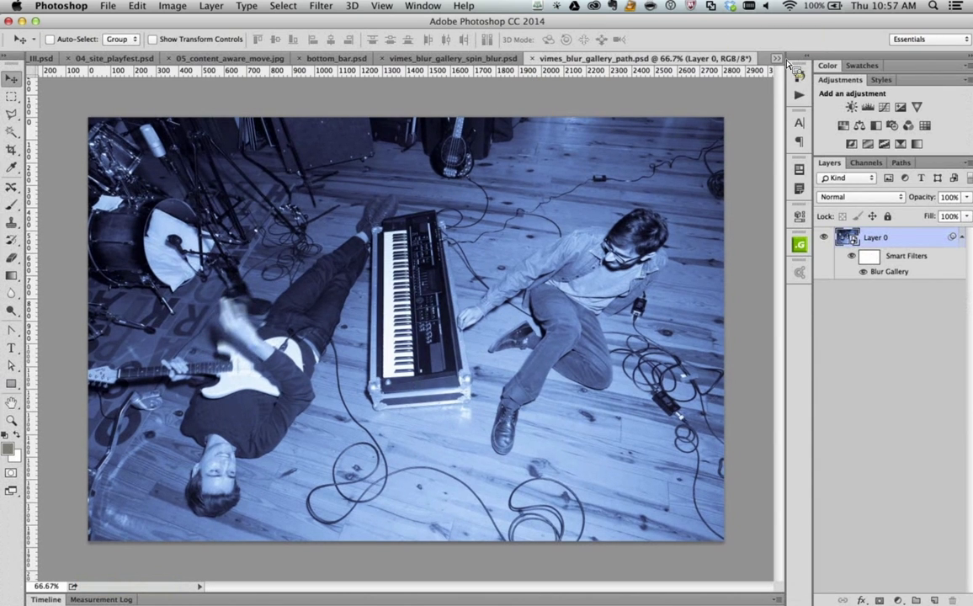
Return to 02_artist_vimes.psd and examine the blurred photos and band names in the poster's lower part
{"action": "left_click", "coordinate": [776, 58]}
{"action": "left_click", "coordinate": [829, 72]}
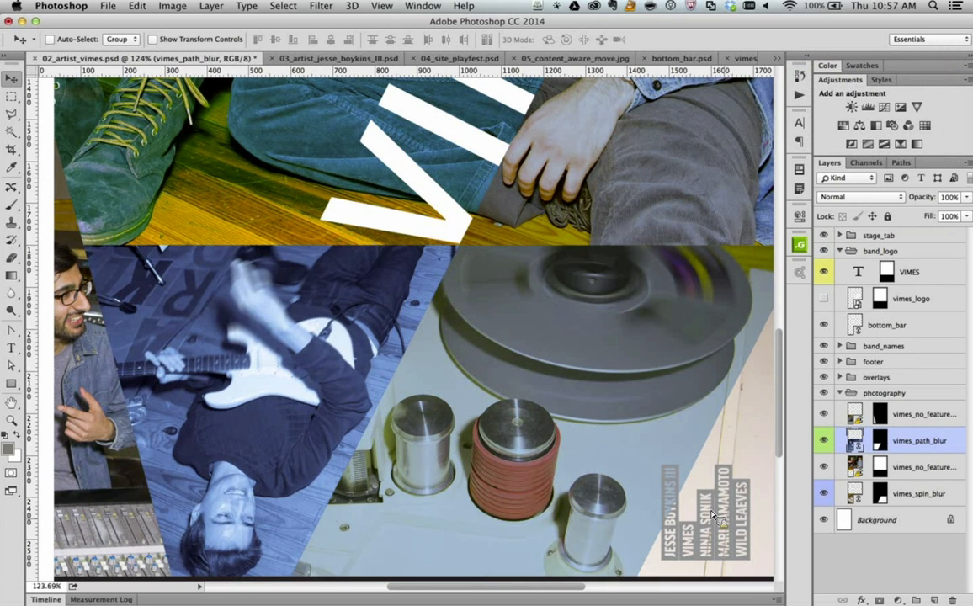
{"action": "scroll", "coordinate": [727, 526], "scroll_direction": "down", "scroll_amount": 2}
{"action": "scroll", "coordinate": [728, 525], "scroll_direction": "right", "scroll_amount": 3}
{"action": "scroll", "coordinate": [728, 526], "scroll_direction": "right", "scroll_amount": 3}
{"action": "scroll", "coordinate": [727, 526], "scroll_direction": "down", "scroll_amount": 1}
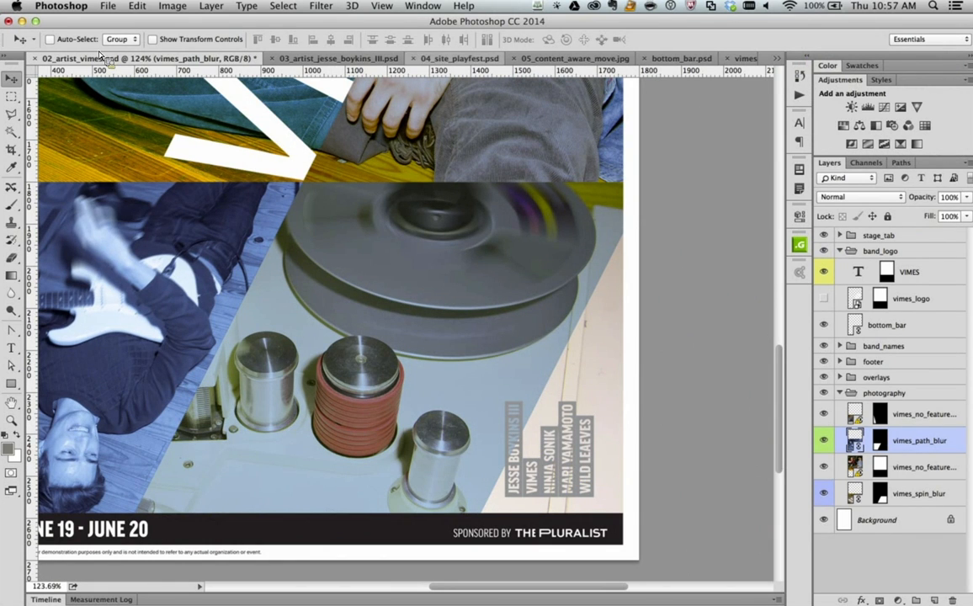
Switch to 01_artist_wild_leaves.psd and examine the band names in the poster's lower corner
{"action": "left_click", "coordinate": [776, 58]}
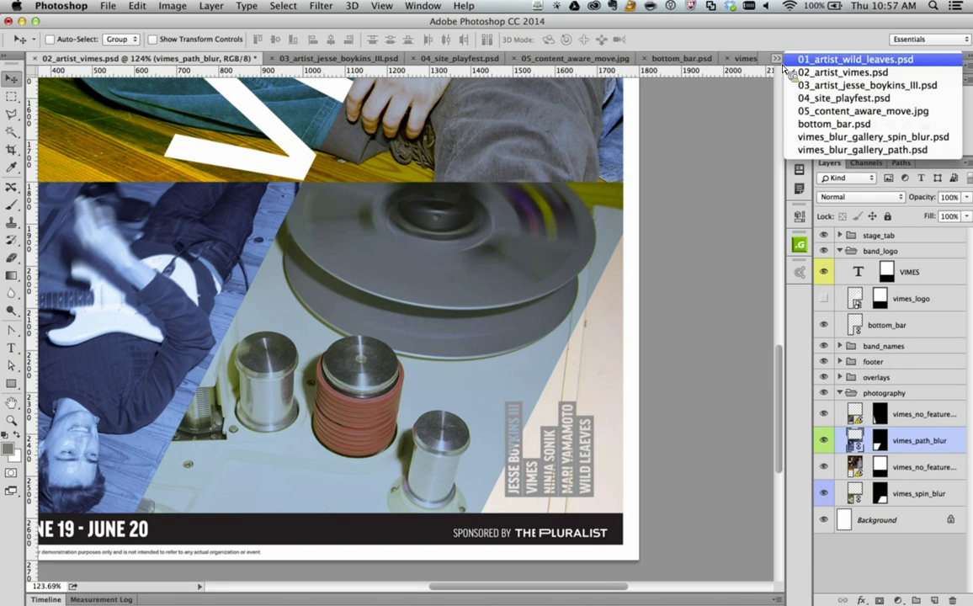
{"action": "left_click", "coordinate": [842, 59]}
{"action": "key", "text": "z"}
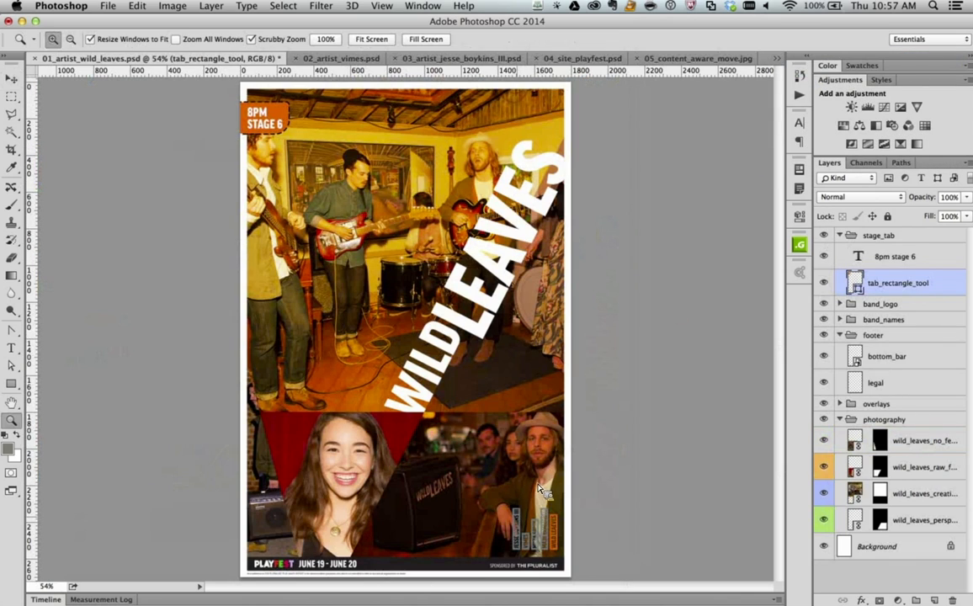
{"action": "left_click_drag", "start_coordinate": [471, 477], "coordinate": [431, 378]}
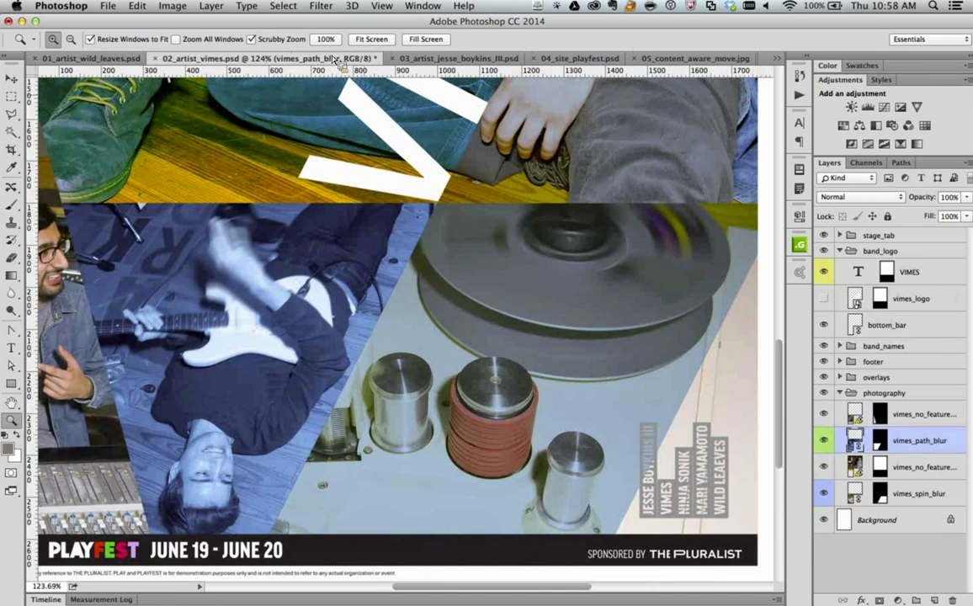
Return to 02_artist_vimes.psd, select the band_names_bunched layer, and open its smart object for editing
{"action": "left_click", "coordinate": [308, 57]}
{"action": "left_click_drag", "start_coordinate": [589, 412], "coordinate": [719, 491]}
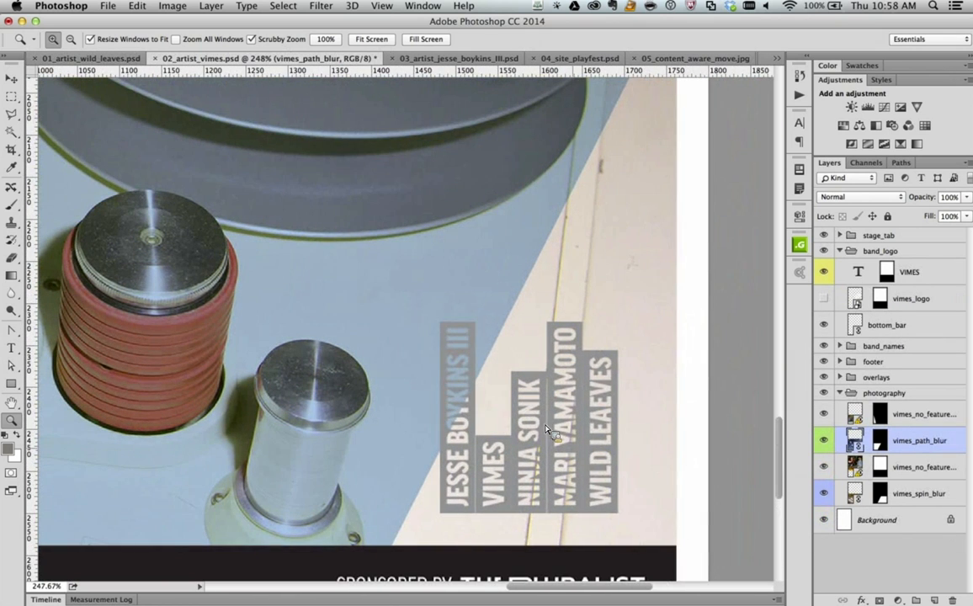
{"action": "key", "text": "v"}
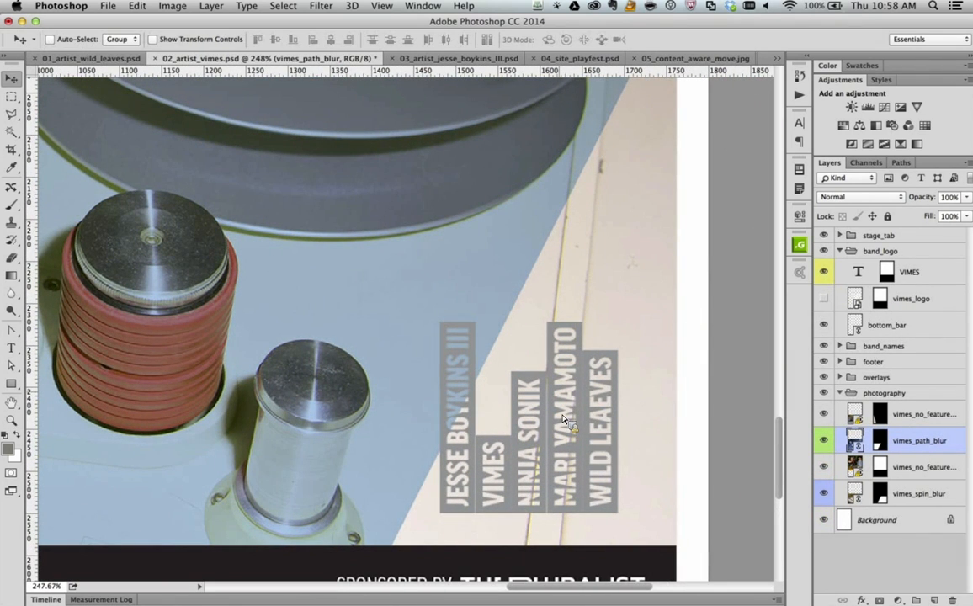
{"action": "right_click", "coordinate": [564, 397]}
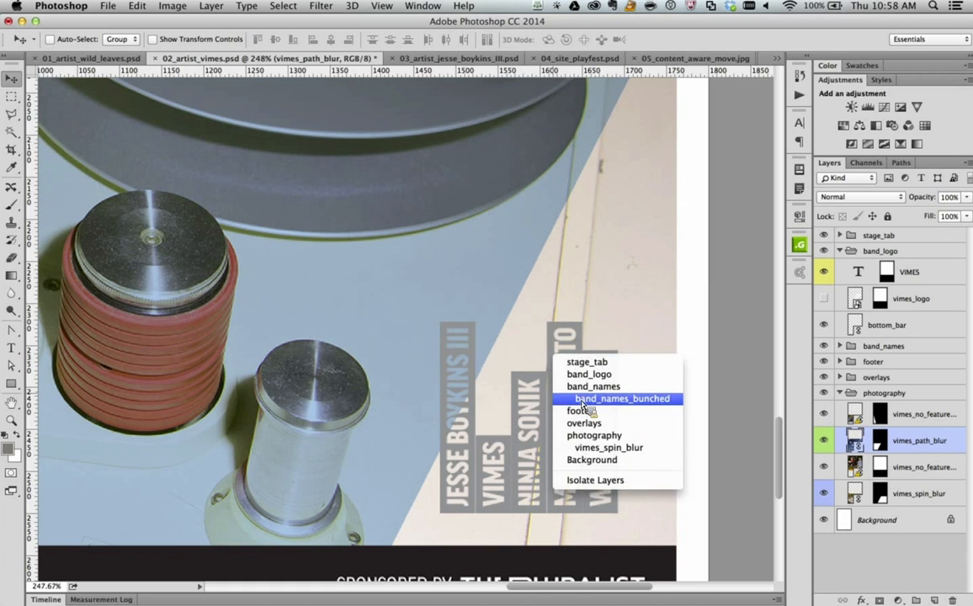
{"action": "left_click", "coordinate": [581, 399]}
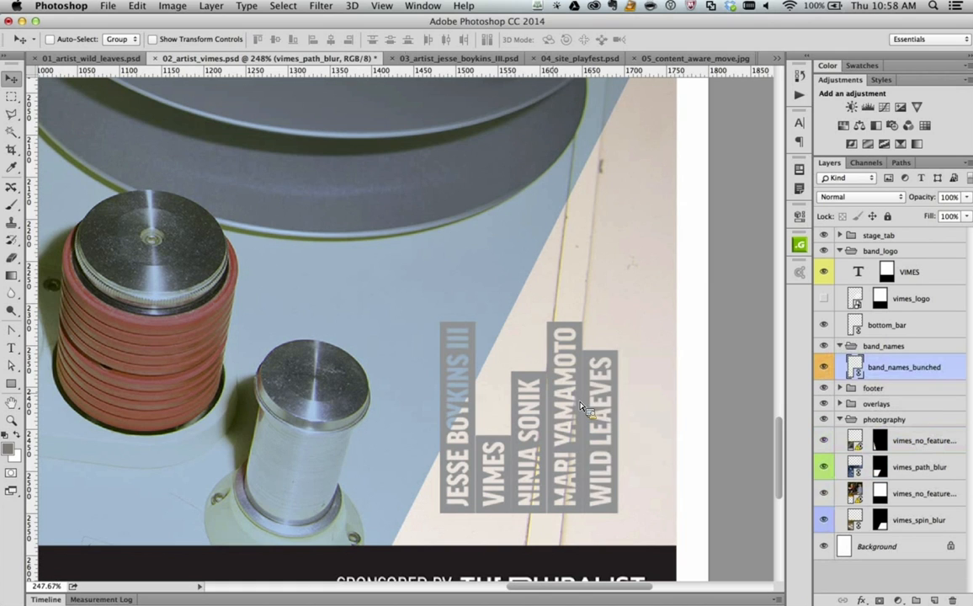
{"action": "double_click", "coordinate": [856, 367]}
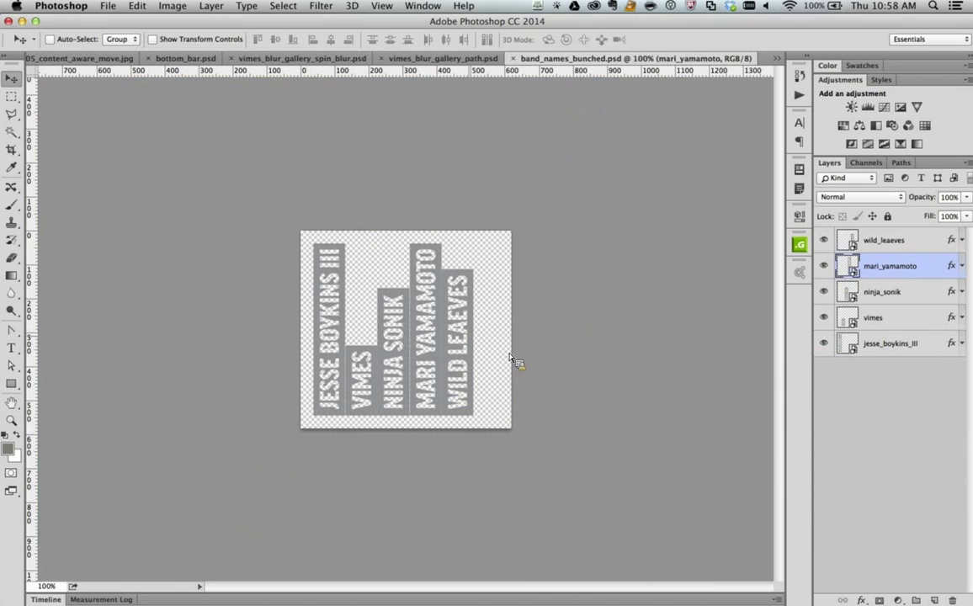
Move the wild_leaeves layer to the right, near the canvas edge, keeping its bottom aligned with the other names
{"action": "key", "text": "super+equal"}
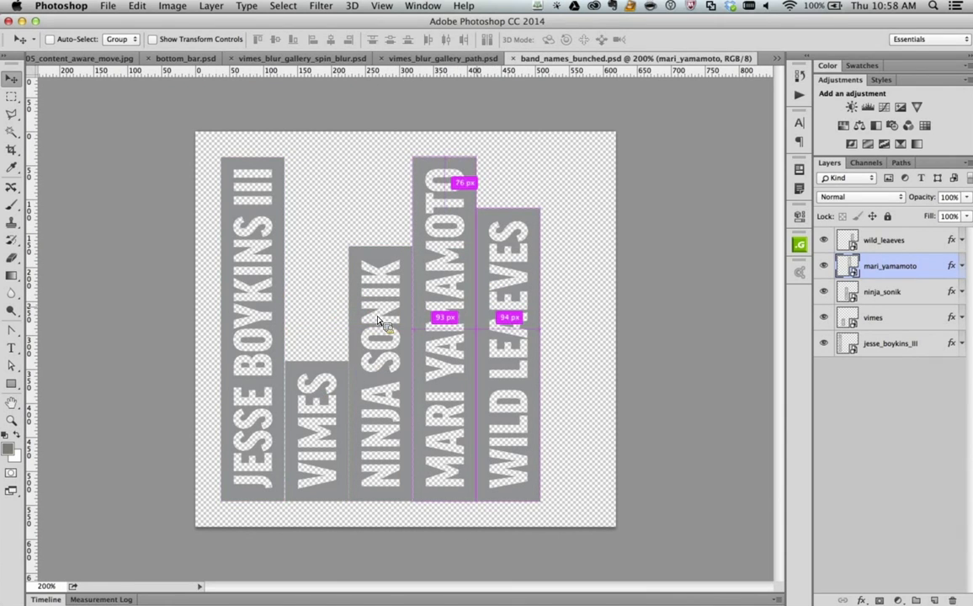
{"action": "right_click", "coordinate": [496, 223]}
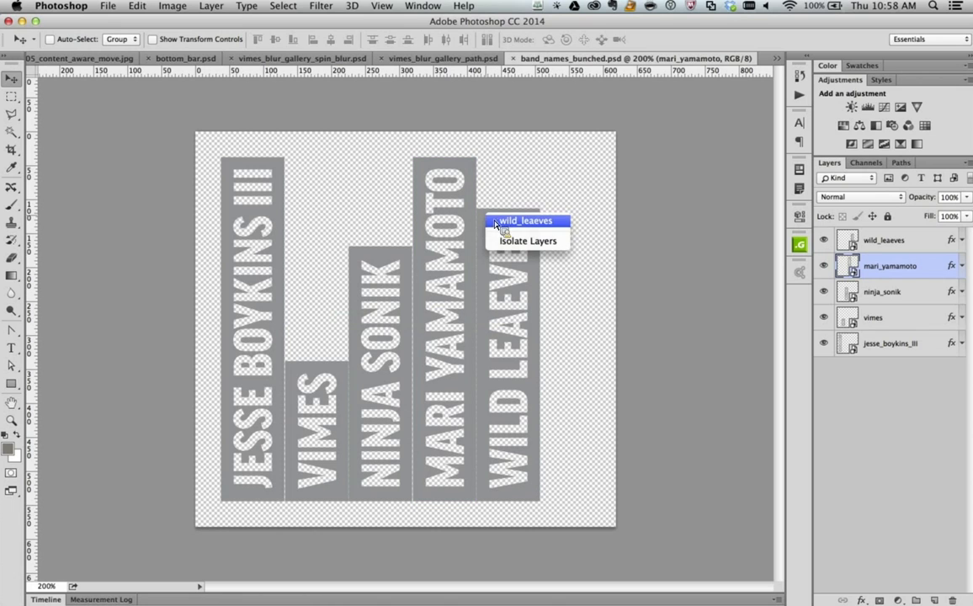
{"action": "left_click", "coordinate": [501, 224]}
{"action": "left_click_drag", "start_coordinate": [492, 223], "coordinate": [558, 224]}
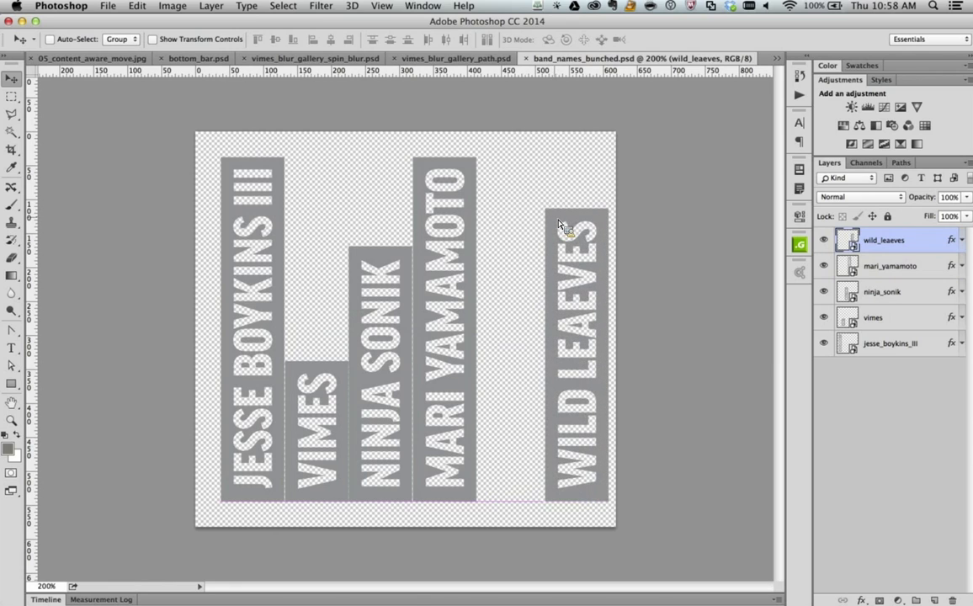
{"action": "key", "text": "Right"}
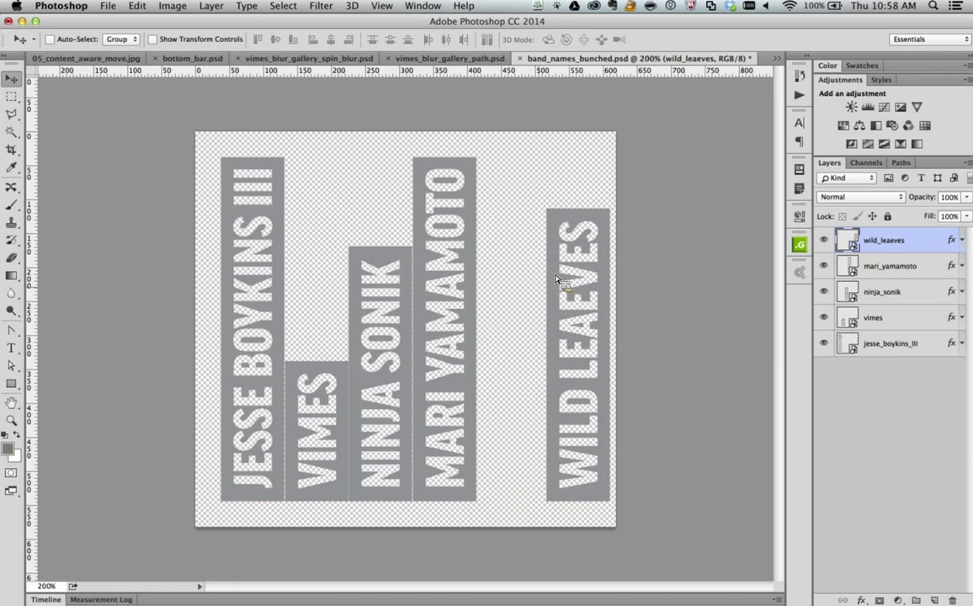
Move the mari_yamamoto layer right toward wild_leaeves, leaving a gap of about 24 px between them
{"action": "right_click", "coordinate": [472, 245]}
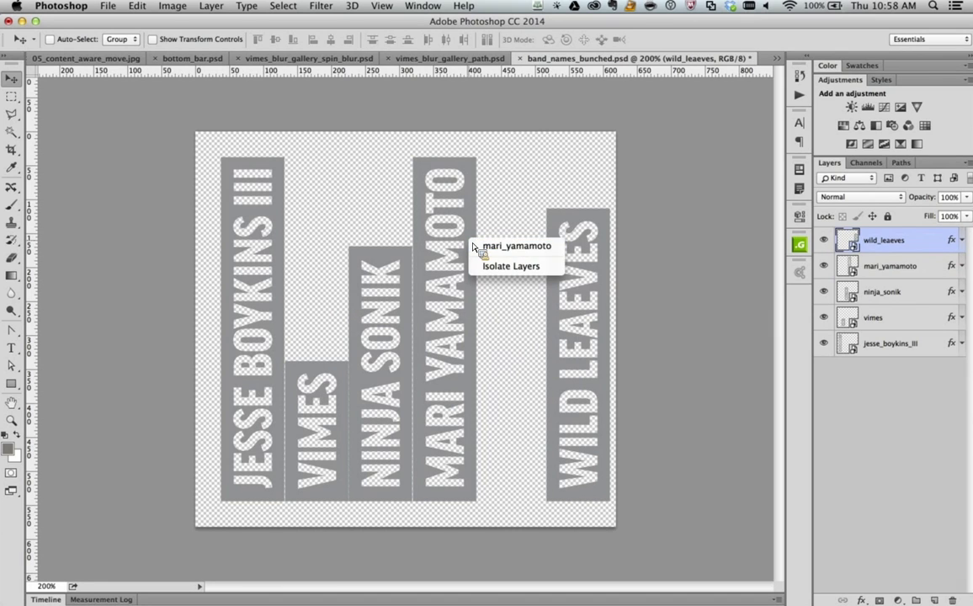
{"action": "left_click", "coordinate": [472, 246]}
{"action": "left_click_drag", "start_coordinate": [463, 249], "coordinate": [527, 251]}
Move the ninja_sonik layer about 54 px right so its 24 px gap to mari_yamamoto matches the neighbouring gap
{"action": "right_click", "coordinate": [404, 251]}
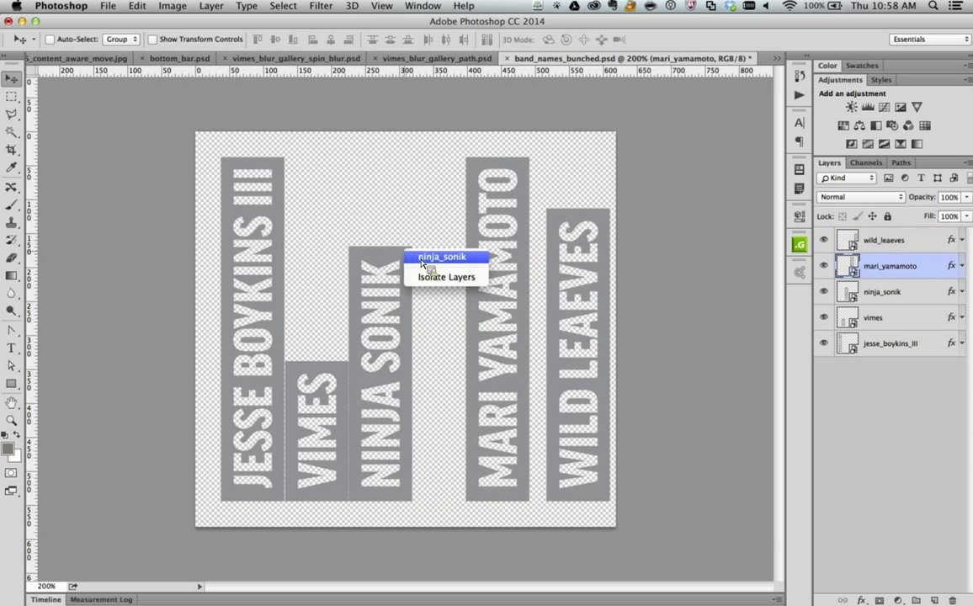
{"action": "left_click", "coordinate": [425, 256]}
{"action": "left_click_drag", "start_coordinate": [402, 265], "coordinate": [426, 263]}
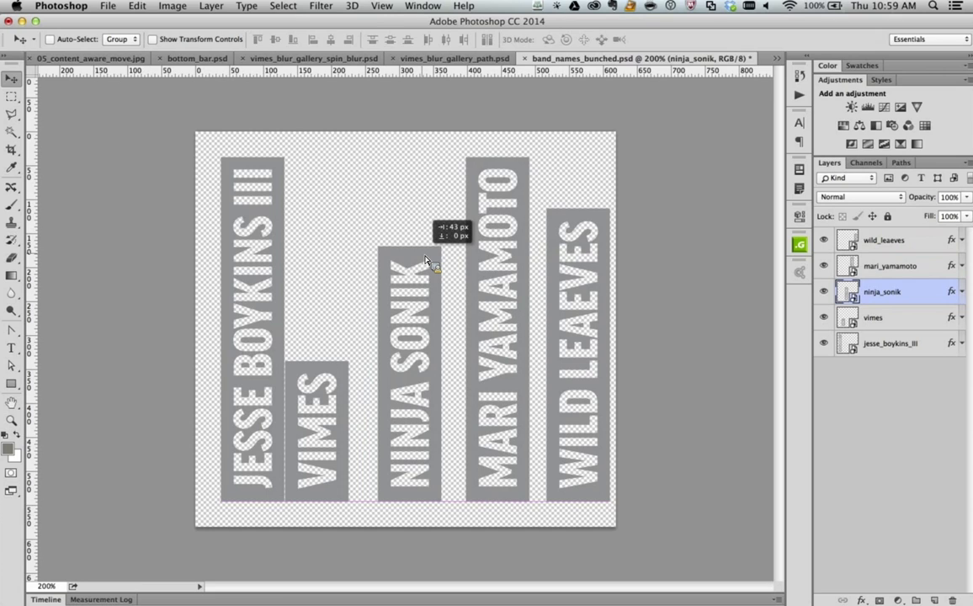
{"action": "left_click_drag", "start_coordinate": [425, 260], "coordinate": [427, 260]}
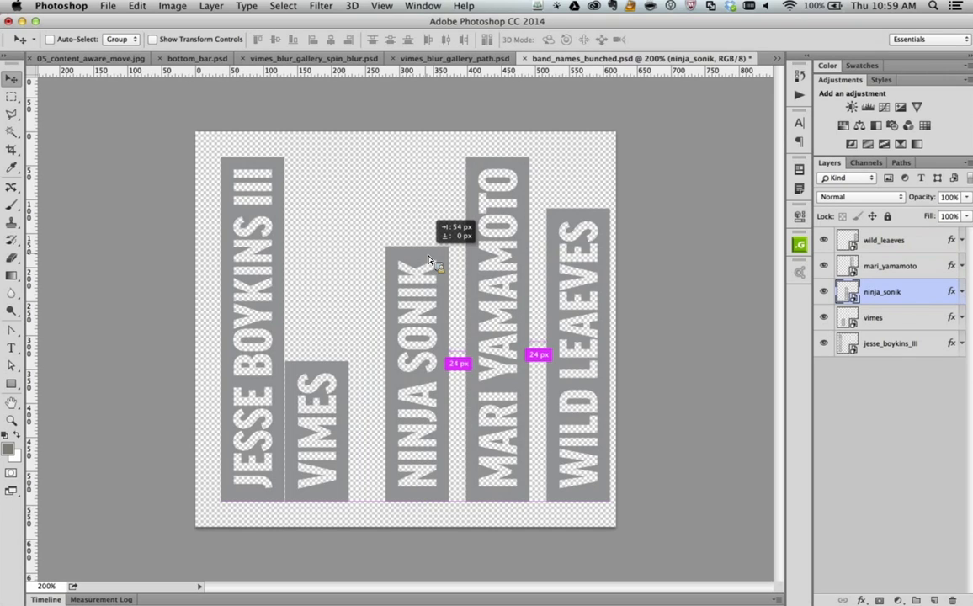
{"action": "left_click_drag", "start_coordinate": [428, 260], "coordinate": [429, 260]}
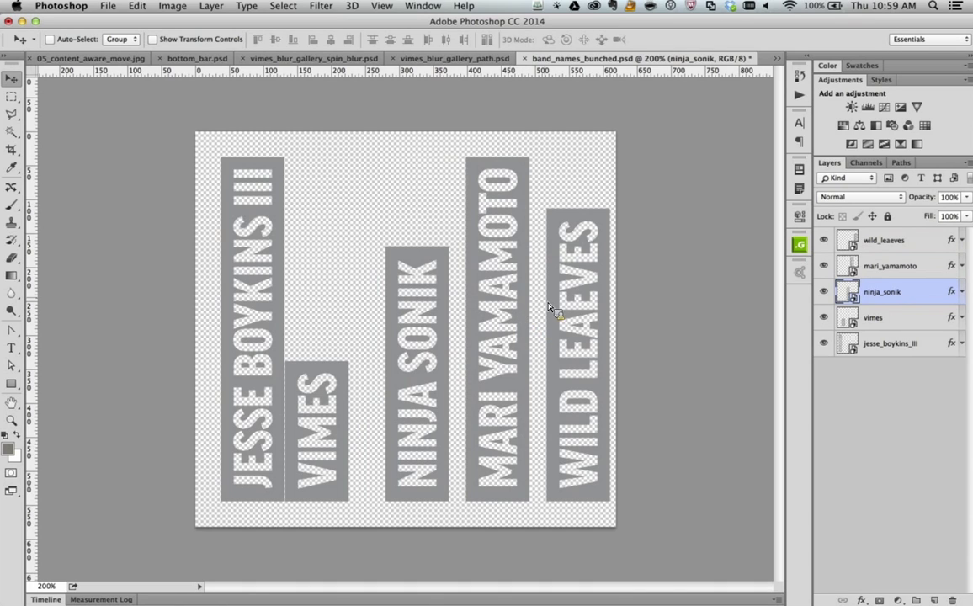
Move the vimes and jesse_boykins_III layers right to match the spacing of the other band names, keeping their bottoms aligned
{"action": "right_click", "coordinate": [344, 370]}
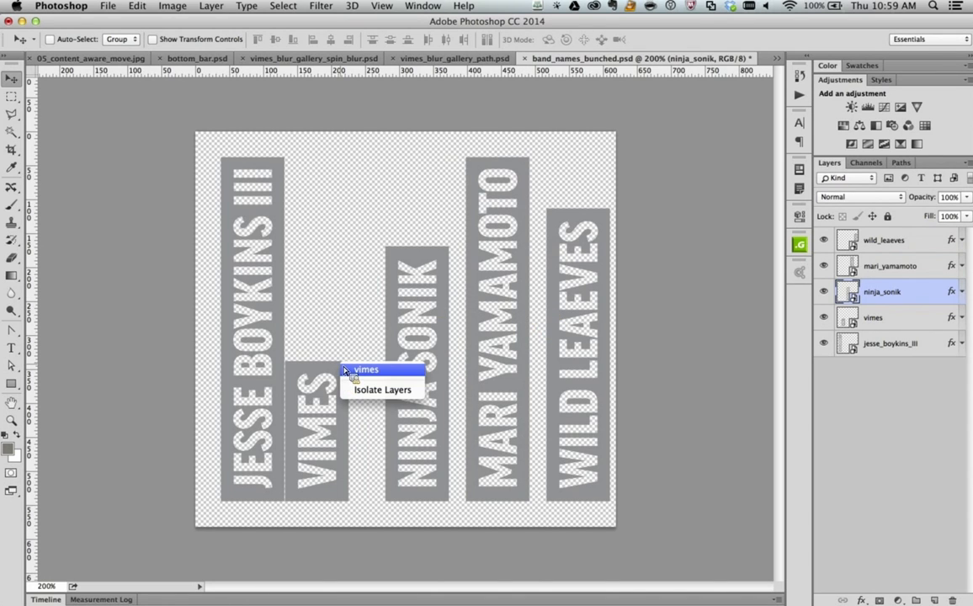
{"action": "left_click", "coordinate": [345, 370]}
{"action": "left_click_drag", "start_coordinate": [350, 381], "coordinate": [363, 375]}
{"action": "right_click", "coordinate": [282, 343]}
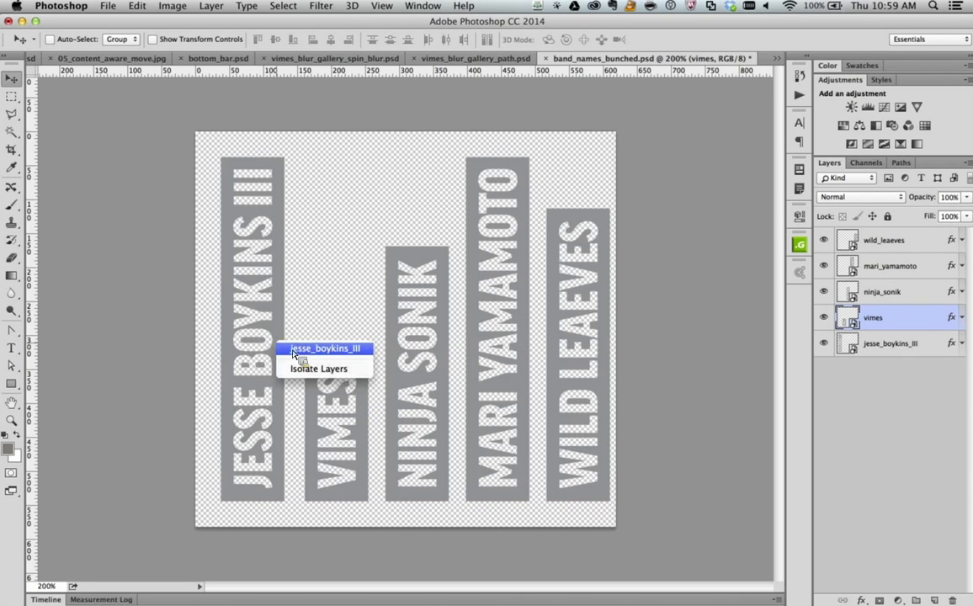
{"action": "left_click", "coordinate": [293, 350]}
{"action": "left_click_drag", "start_coordinate": [281, 340], "coordinate": [281, 343]}
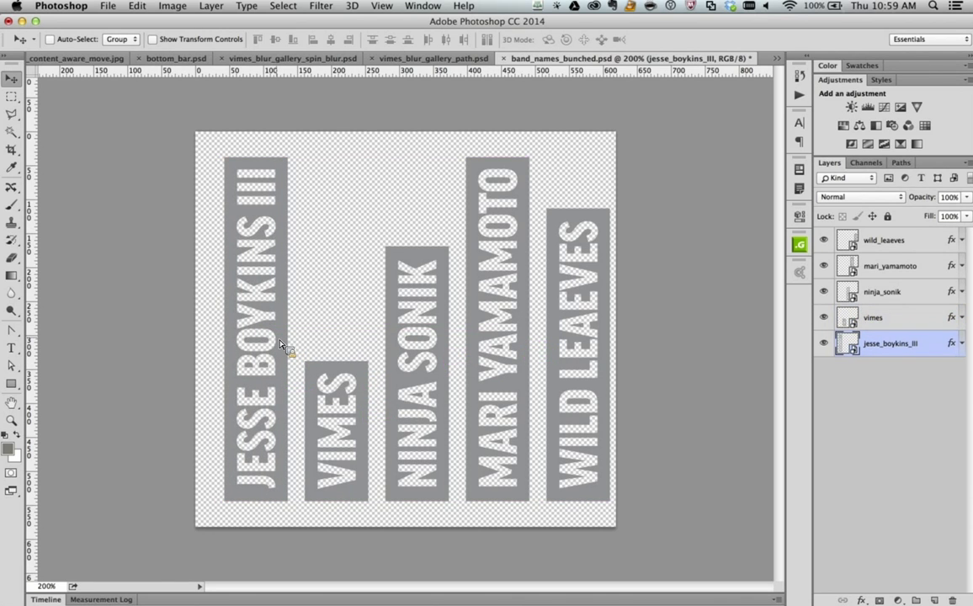
Select all five band name layers and shift them together slightly left and down on the canvas
{"action": "key", "text": "super+alt+a"}
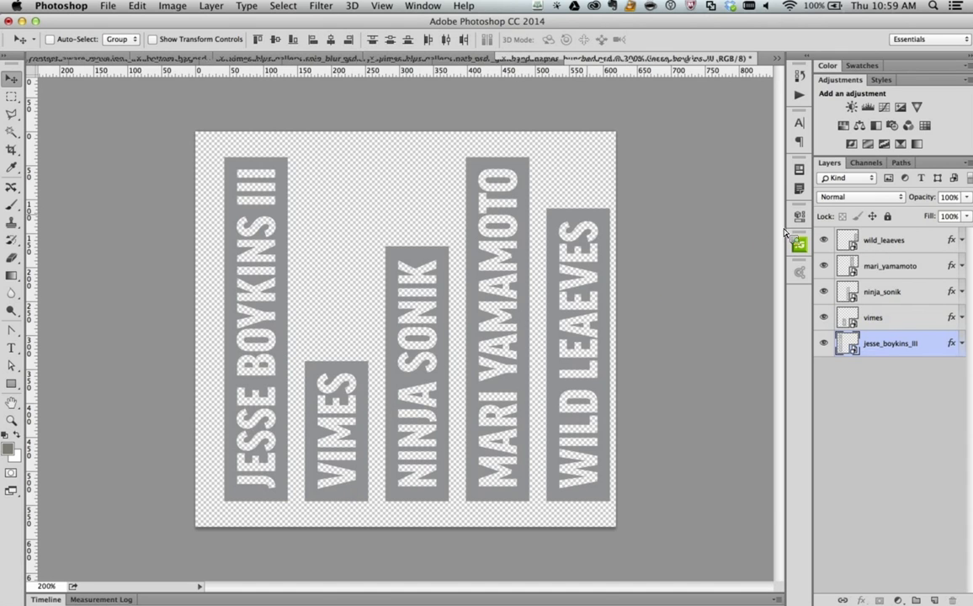
{"action": "left_click_drag", "start_coordinate": [590, 220], "coordinate": [582, 226]}
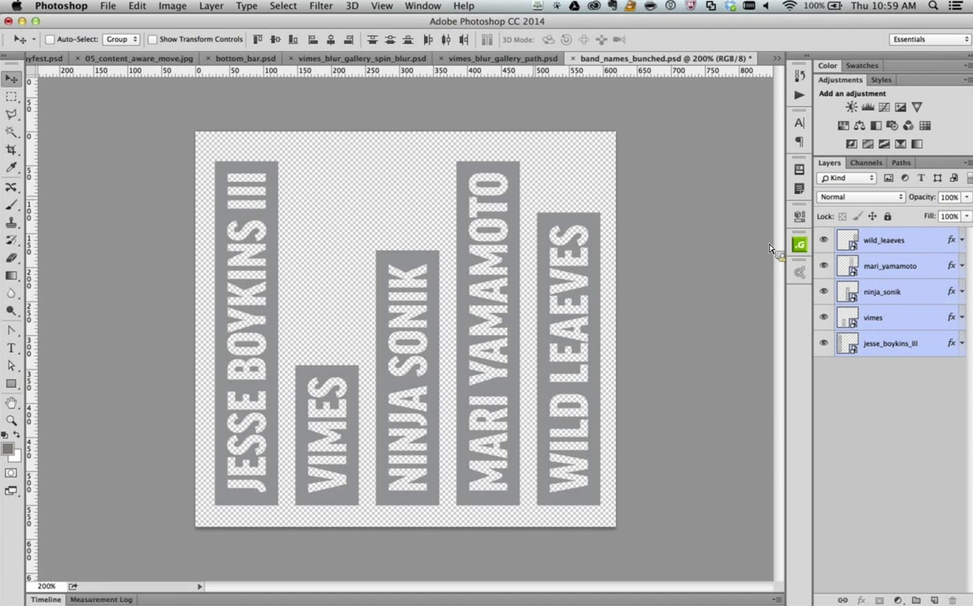
Save band_names_bunched.psd and return to 02_artist_vimes.psd to check the band names' spacing on the poster
{"action": "key", "text": "super+s"}
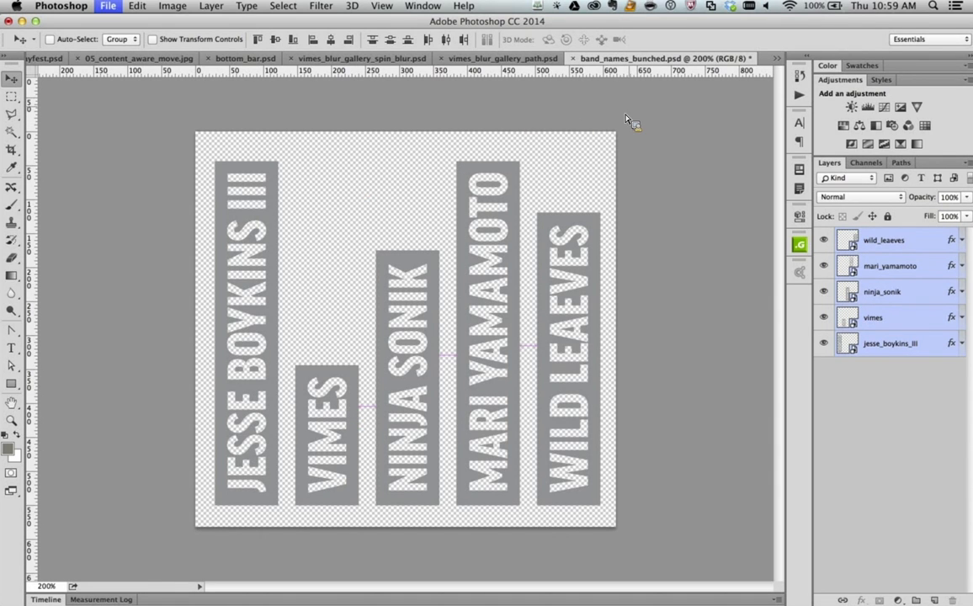
{"action": "left_click", "coordinate": [776, 58]}
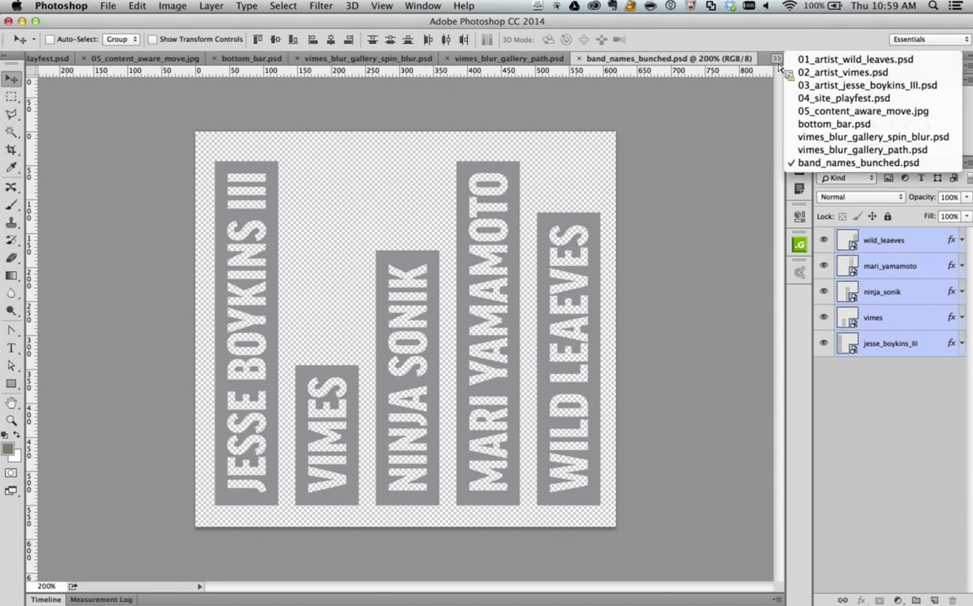
{"action": "left_click", "coordinate": [833, 73]}
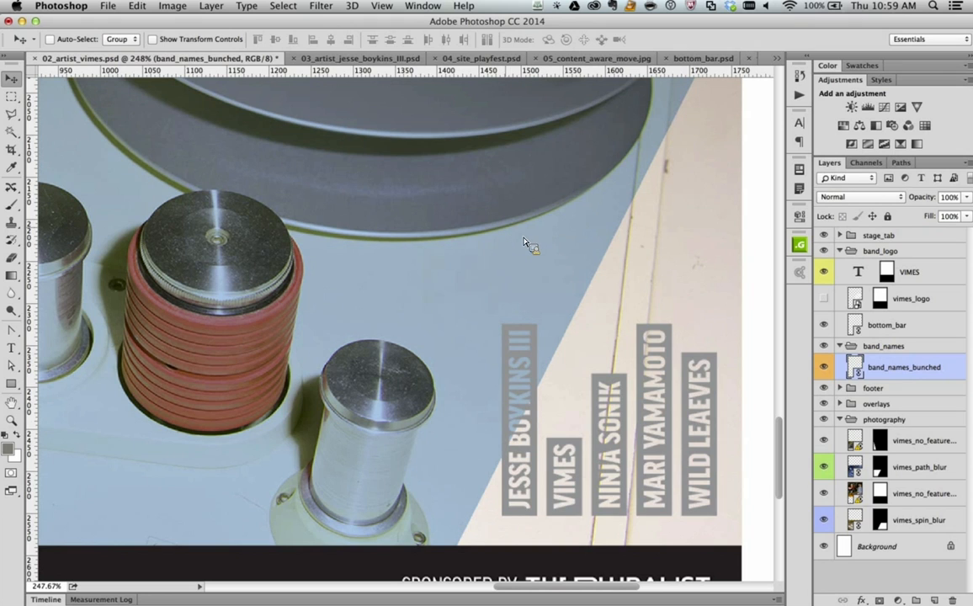
Switch to 04_site_playfest.psd, show its layer comps, and apply the mari_yamamoto comp
{"action": "left_click", "coordinate": [486, 59]}
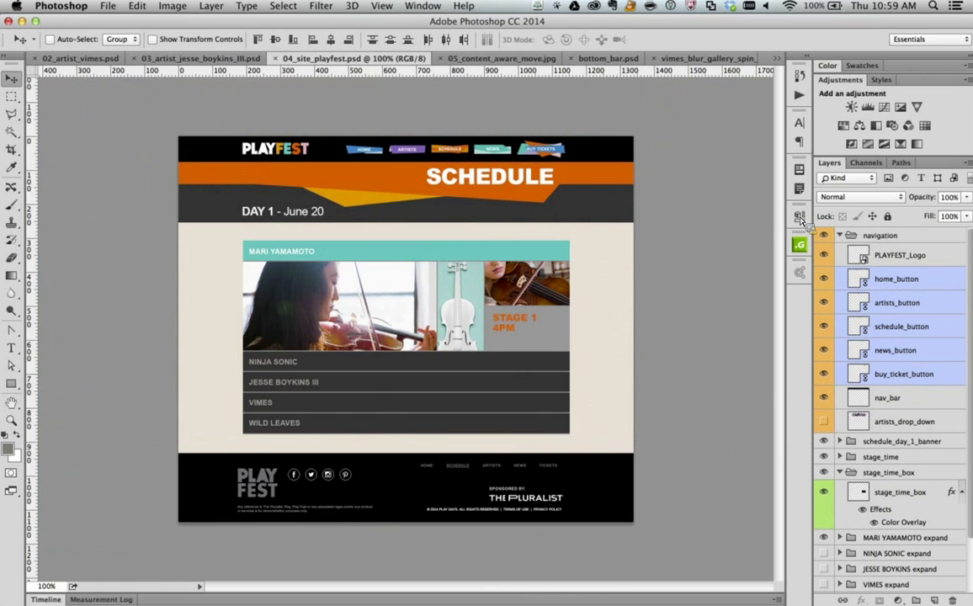
{"action": "left_click", "coordinate": [798, 171]}
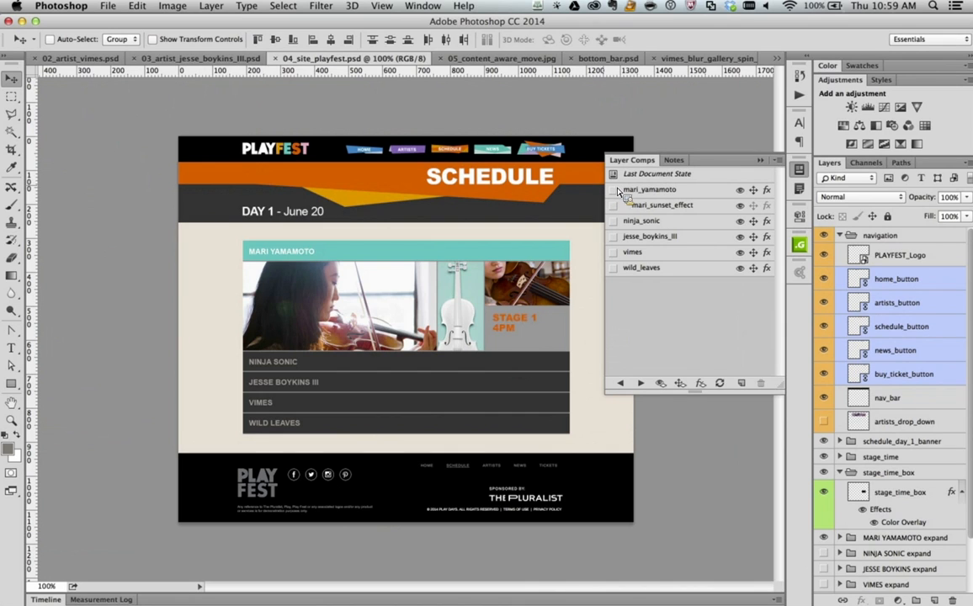
{"action": "mouse_move", "coordinate": [621, 191]}
{"action": "left_mouse_down"}
{"action": "mouse_move", "coordinate": [557, 177]}
{"action": "mouse_move", "coordinate": [513, 215]}
{"action": "mouse_move", "coordinate": [607, 196]}
{"action": "left_mouse_up"}
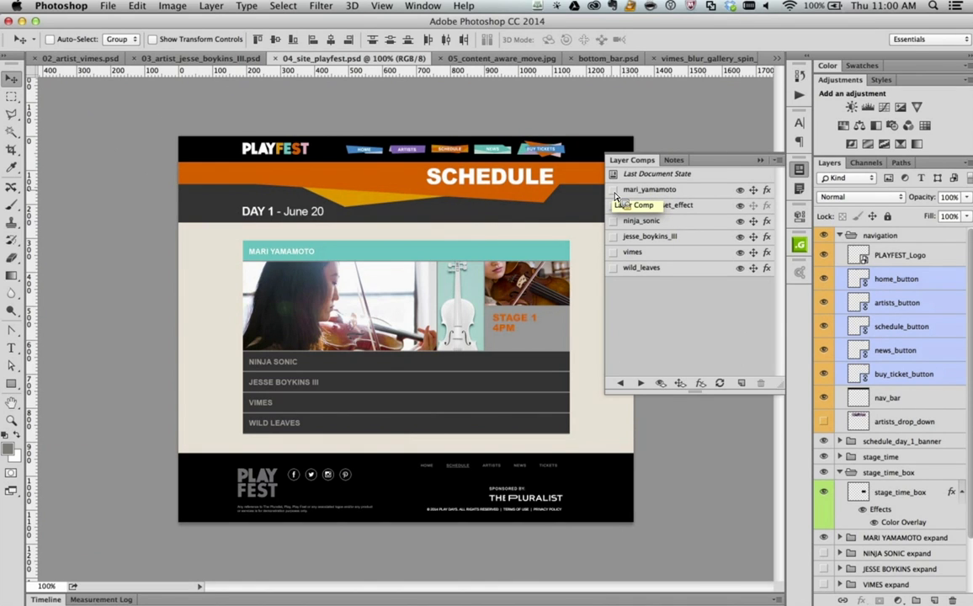
{"action": "left_click_drag", "start_coordinate": [615, 196], "coordinate": [616, 197]}
{"action": "left_click", "coordinate": [614, 193]}
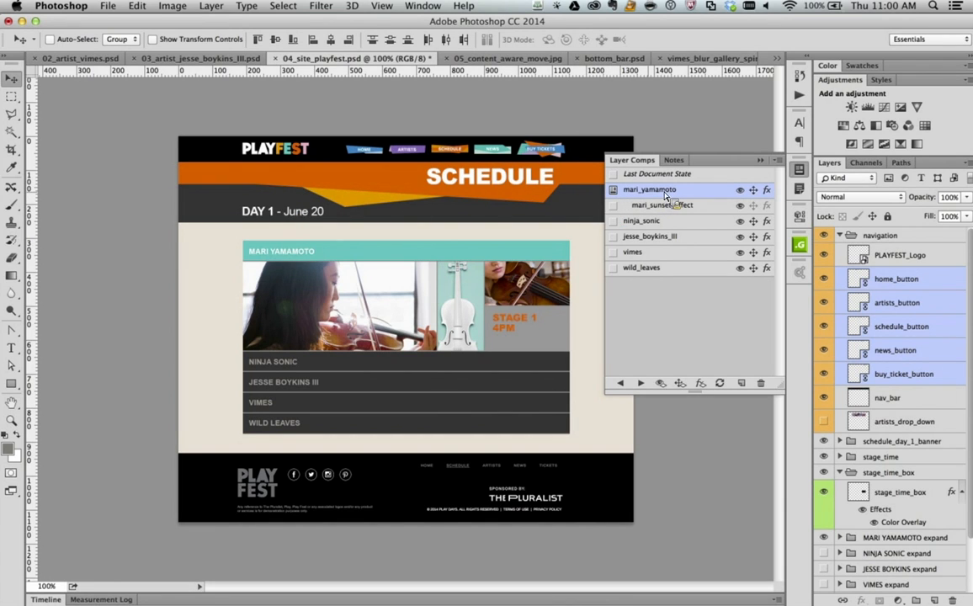
Preview the mari_sunset_effect, ninja_sonic, jesse_boykins_III, vimes and wild_leaves layer comps in turn
{"action": "left_click", "coordinate": [615, 207]}
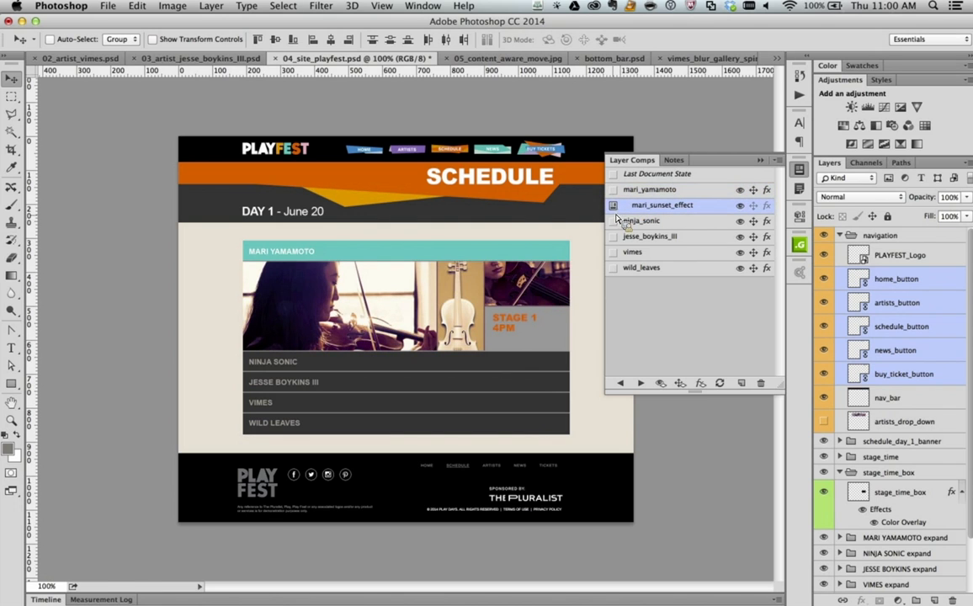
{"action": "left_click", "coordinate": [615, 221]}
{"action": "left_click", "coordinate": [615, 238]}
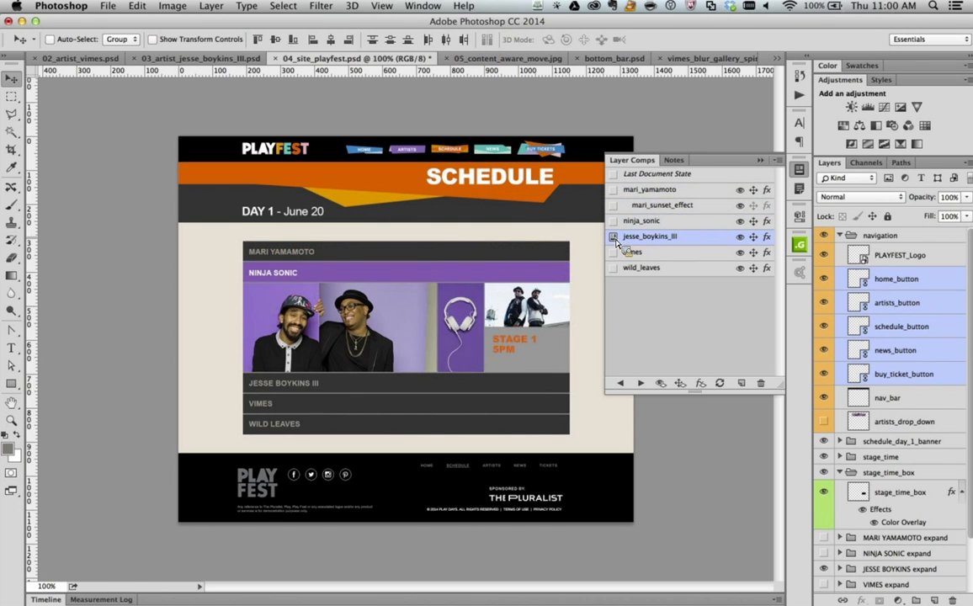
{"action": "left_click", "coordinate": [616, 252]}
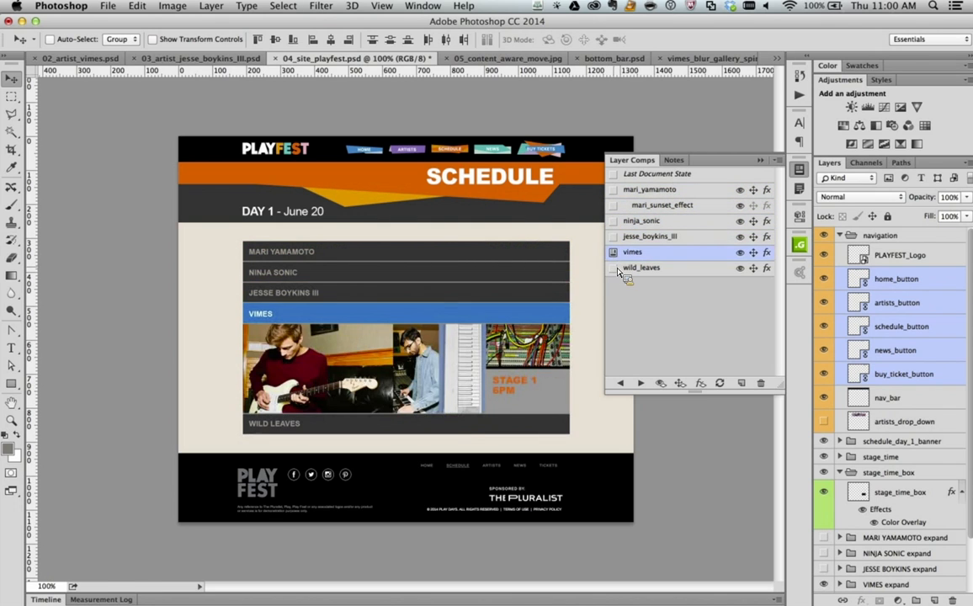
{"action": "left_click", "coordinate": [615, 268]}
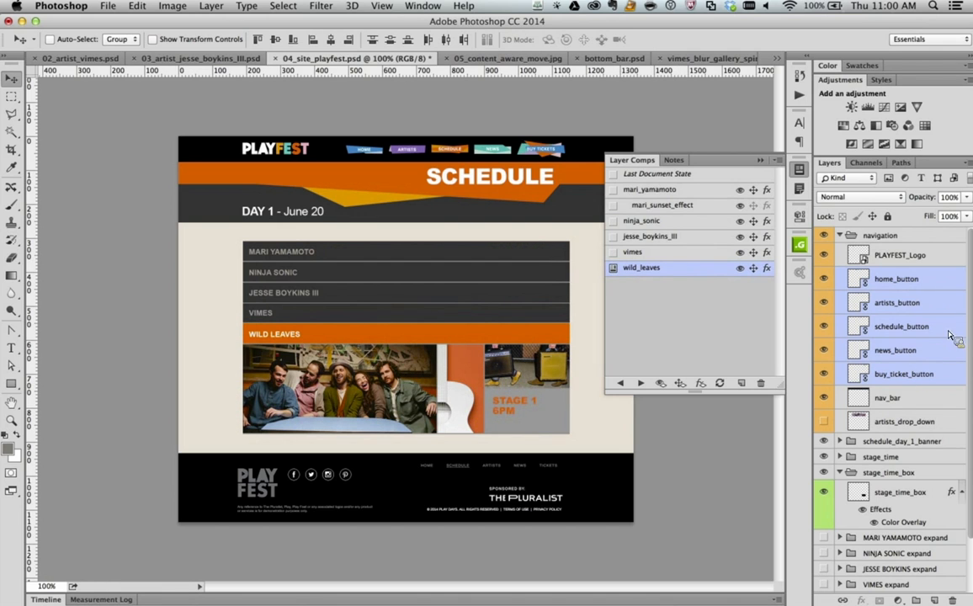
Step back through the layer comps from vimes up to mari_yamamoto, and compare it with mari_sunset_effect
{"action": "left_click", "coordinate": [614, 253]}
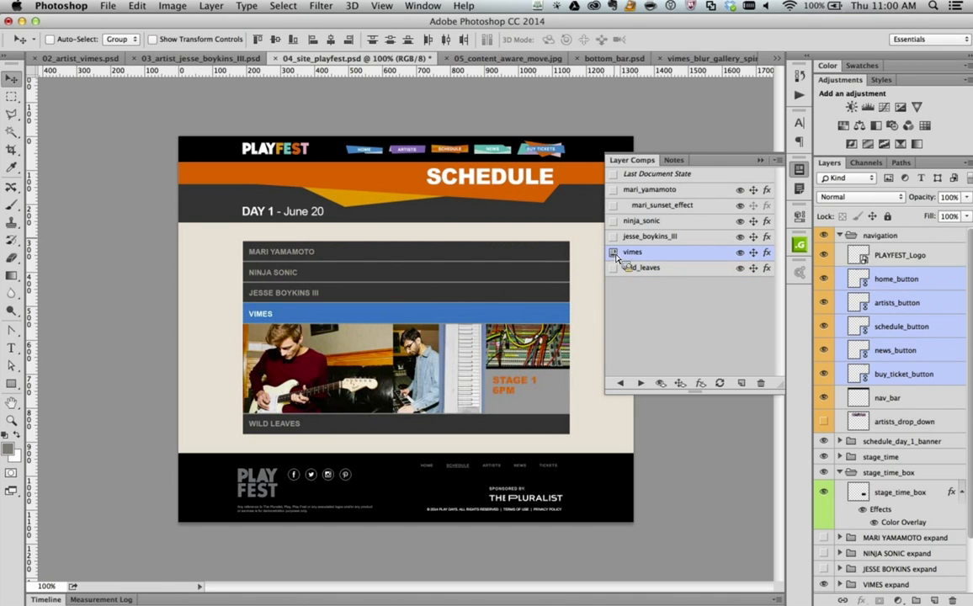
{"action": "left_click", "coordinate": [615, 237]}
{"action": "left_click", "coordinate": [615, 220]}
{"action": "left_click", "coordinate": [615, 205]}
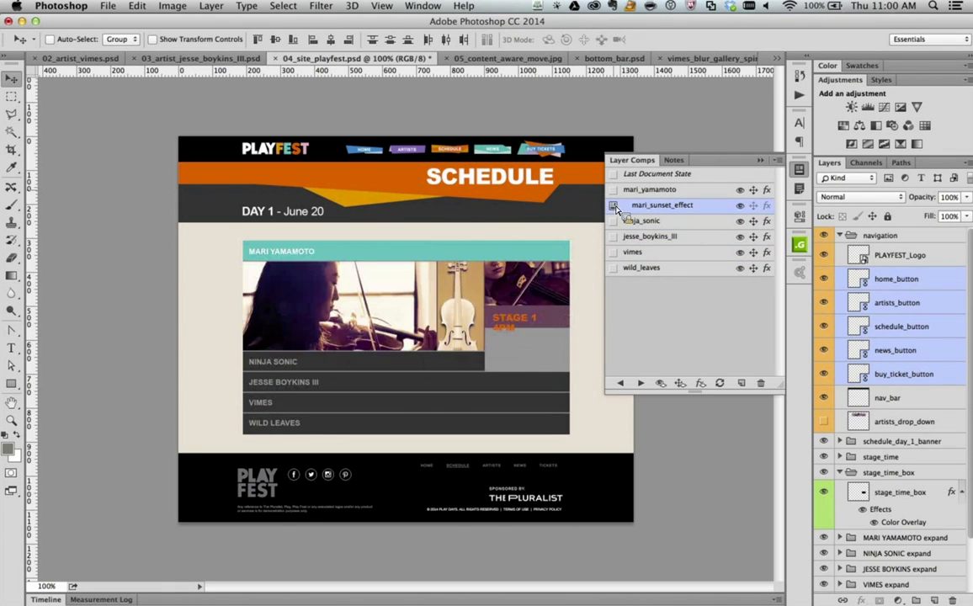
{"action": "left_click", "coordinate": [614, 189]}
{"action": "left_click", "coordinate": [615, 206]}
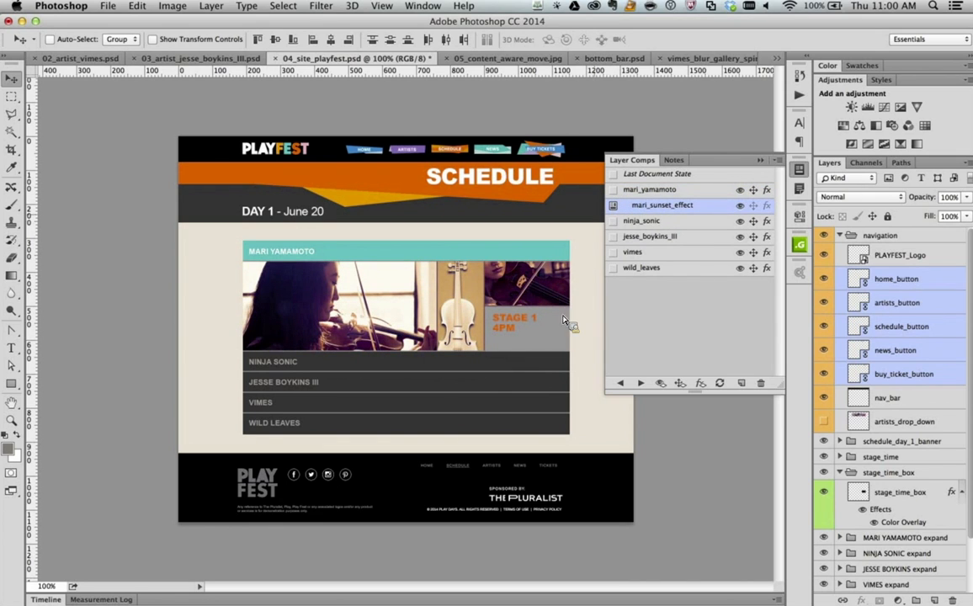
Examine the stage time box in the comps from ninja_sonic down to wild_leaves
{"action": "left_click", "coordinate": [615, 220]}
{"action": "left_click", "coordinate": [613, 236]}
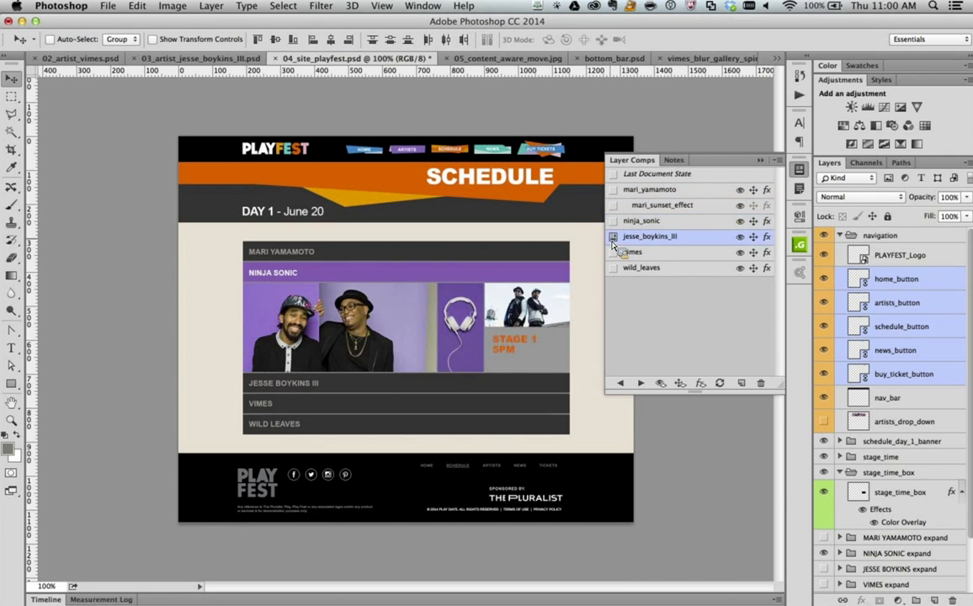
{"action": "left_click", "coordinate": [613, 251]}
{"action": "left_click", "coordinate": [613, 268]}
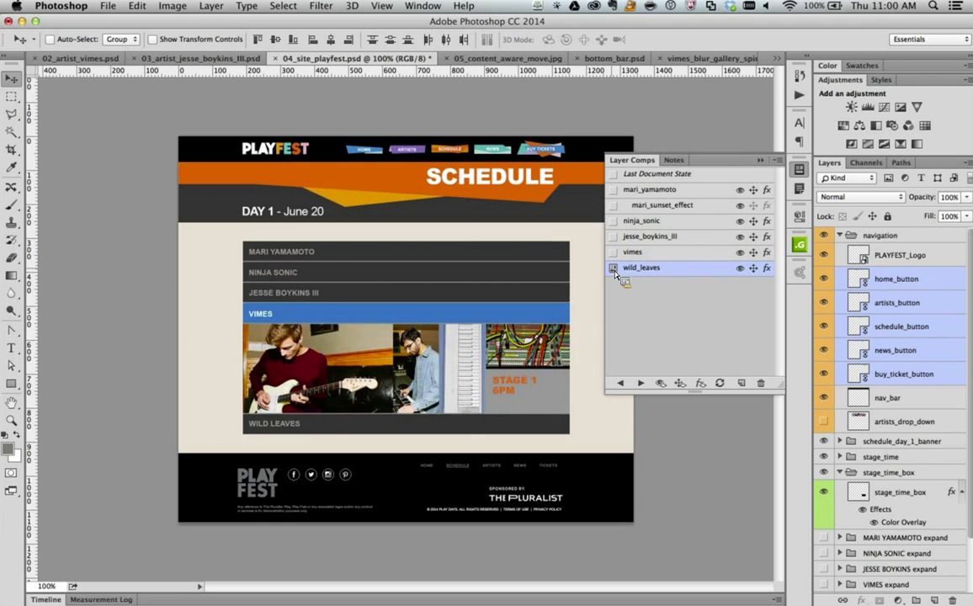
In the mari_yamamoto comp, hide the stage_time_box layer's Color Overlay effect and update the comp's appearance
{"action": "left_click", "coordinate": [613, 190]}
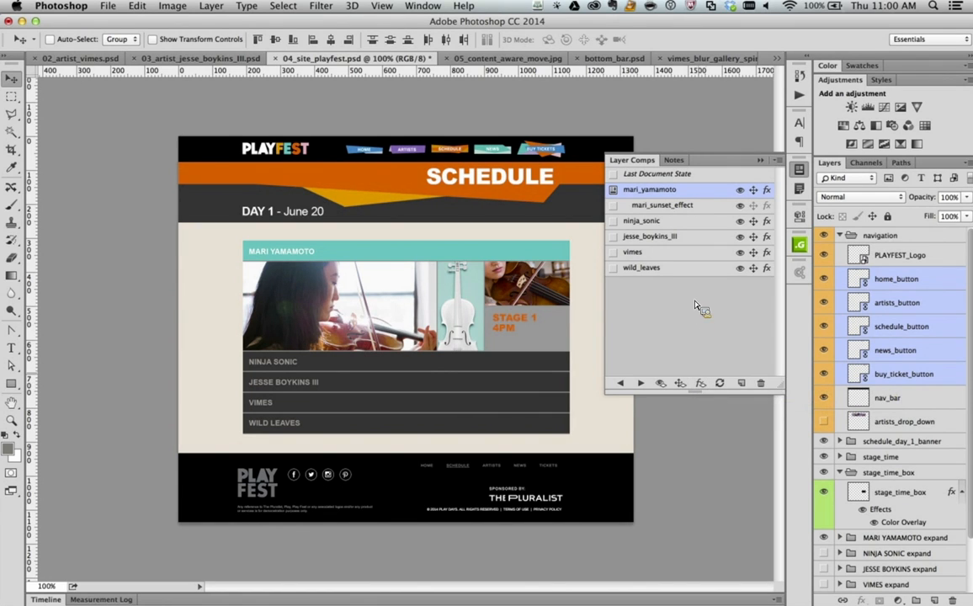
{"action": "right_click", "coordinate": [548, 338]}
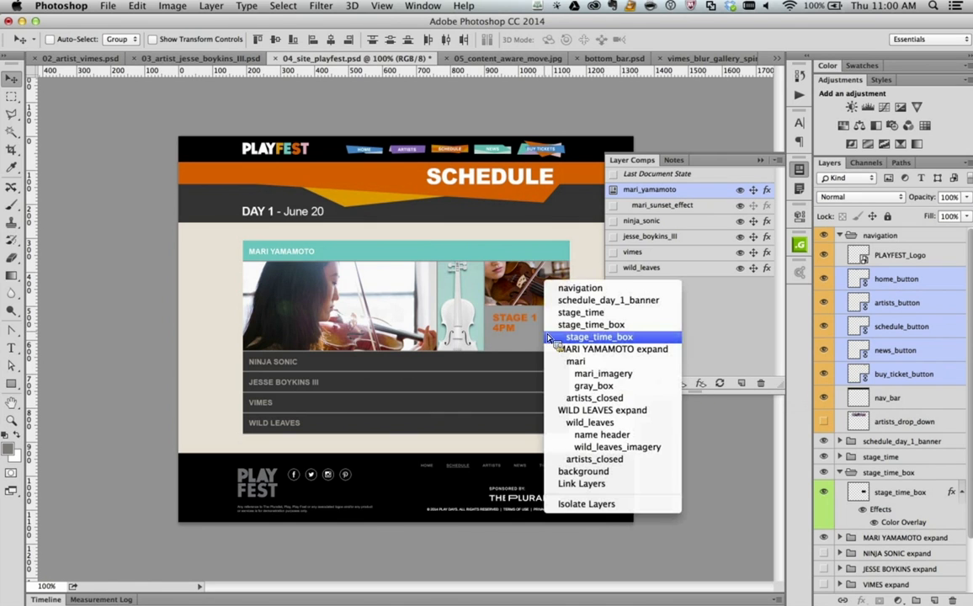
{"action": "left_click", "coordinate": [589, 337]}
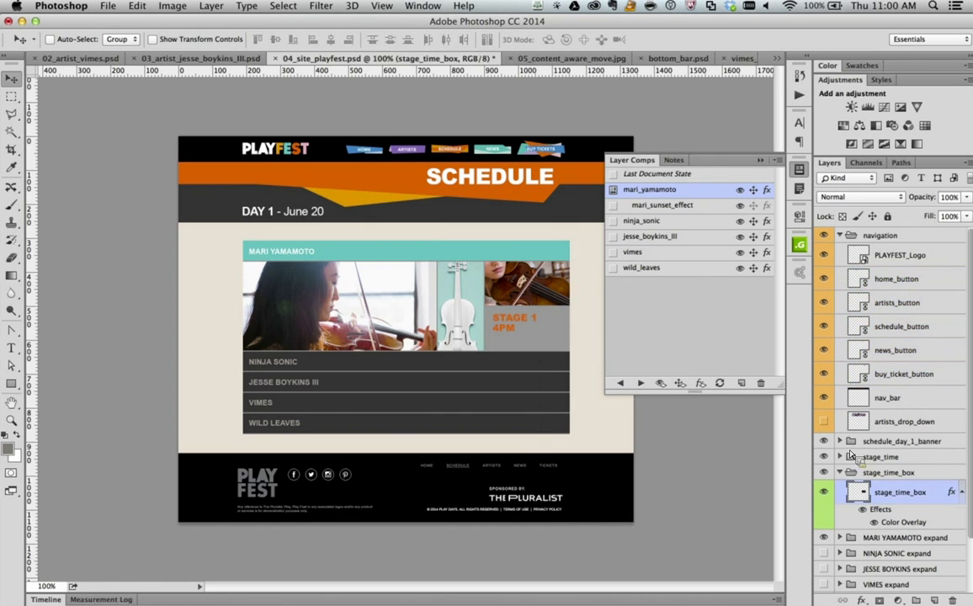
{"action": "left_click", "coordinate": [873, 523]}
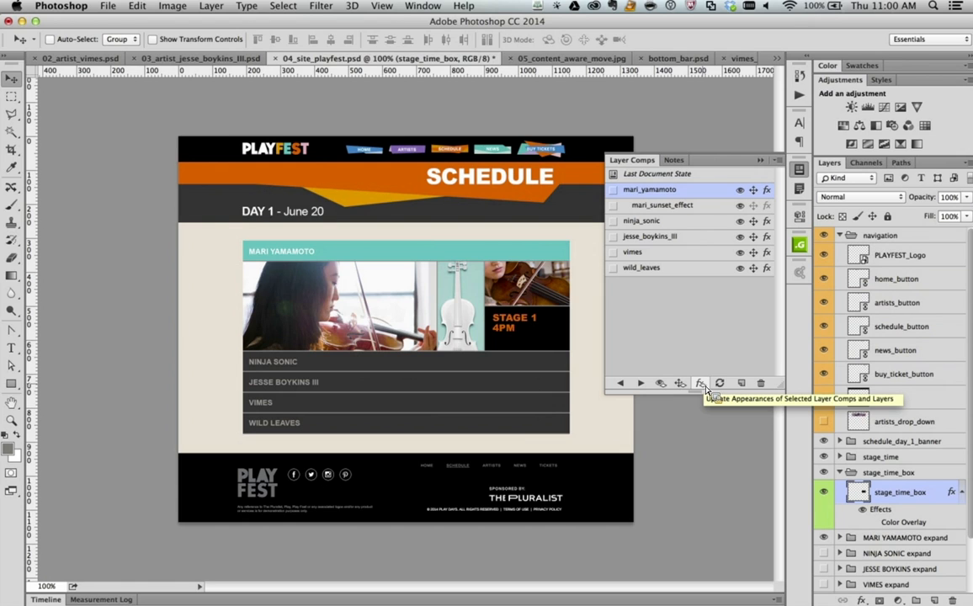
Compare the stage time box's colour between the mari_sunset_effect and ninja_sonic comps
{"action": "left_click", "coordinate": [614, 206]}
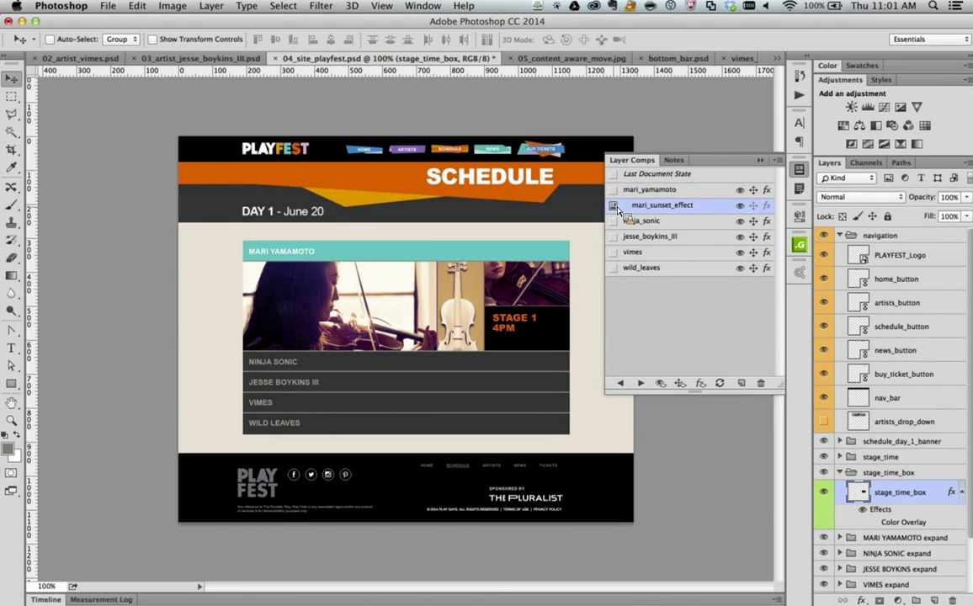
{"action": "left_click", "coordinate": [614, 222]}
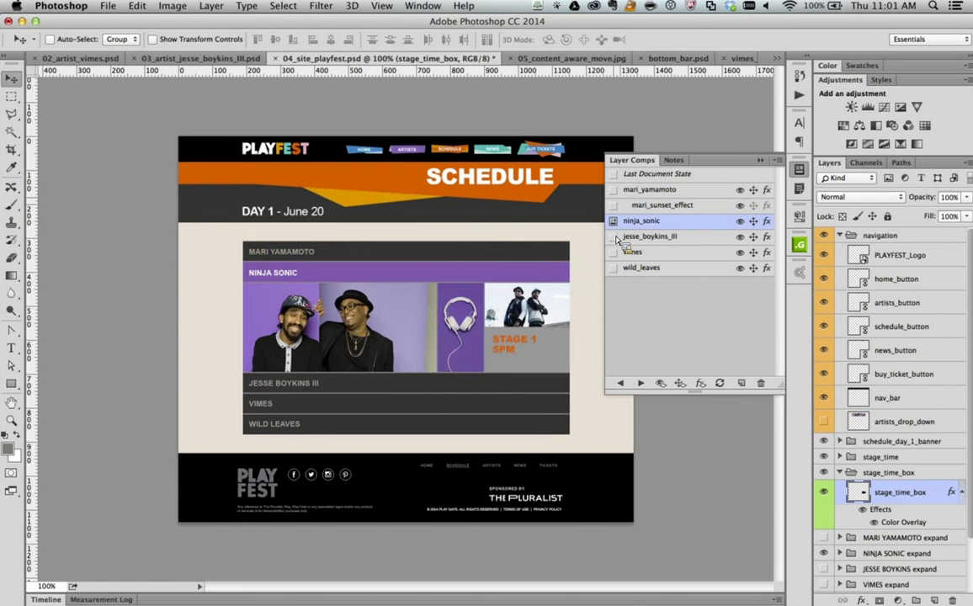
{"action": "left_click", "coordinate": [614, 205]}
Reapply the mari_yamamoto comp, select all comps through wild_leaves, and update the appearance of all of them
{"action": "left_click", "coordinate": [658, 194]}
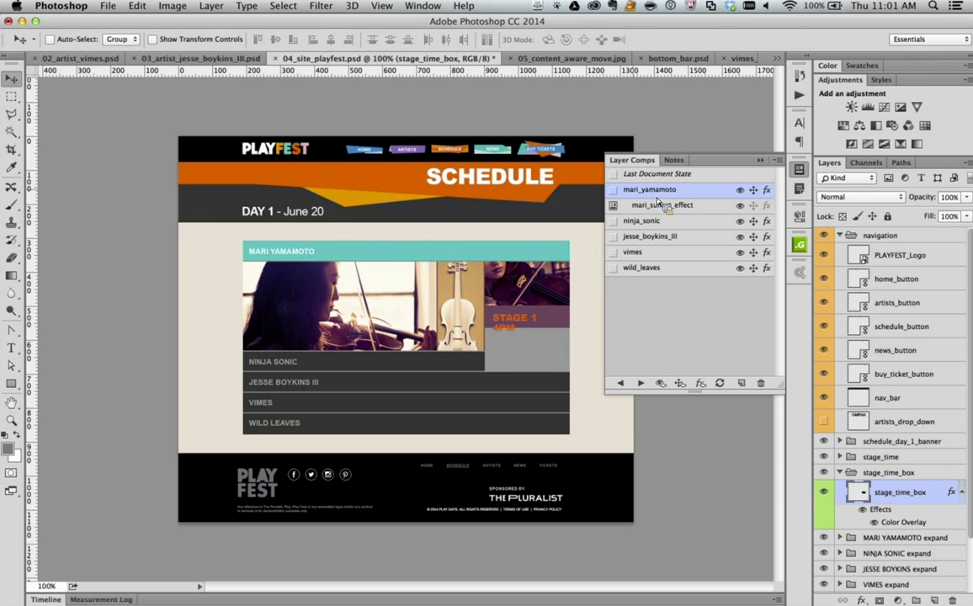
{"action": "left_click", "coordinate": [613, 189]}
{"action": "left_click", "coordinate": [665, 269], "text": "shift"}
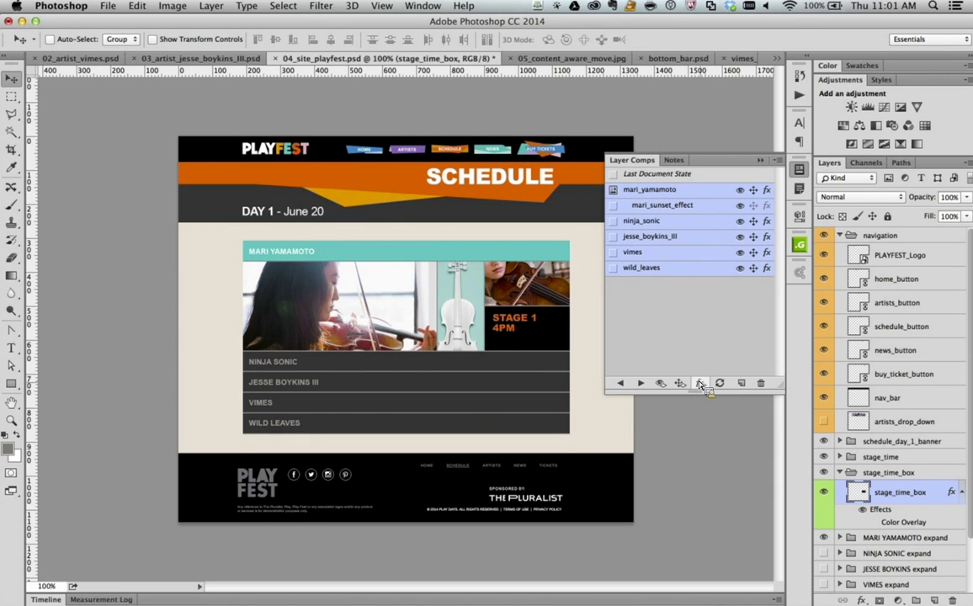
{"action": "left_click", "coordinate": [613, 221]}
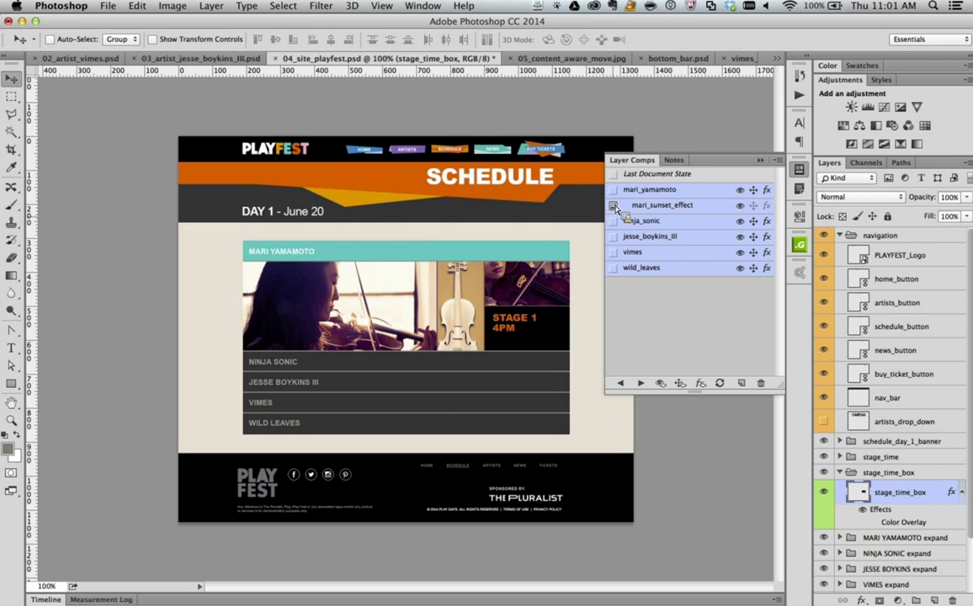
Check the stage time box's colour in the comps from jesse_boykins_III to wild_leaves and back up to mari_yamamoto
{"action": "left_click", "coordinate": [613, 237]}
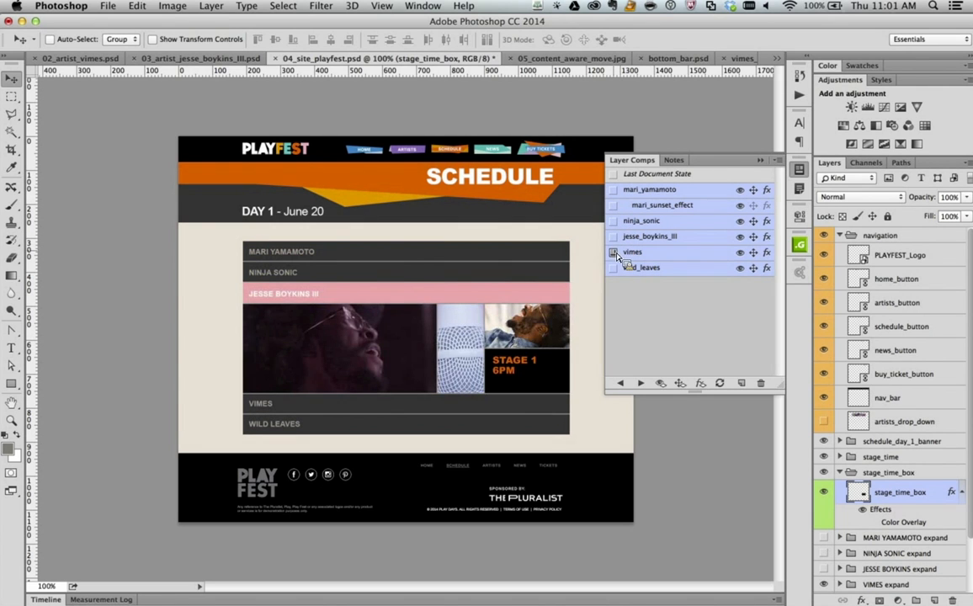
{"action": "left_click", "coordinate": [613, 251]}
{"action": "left_click", "coordinate": [614, 267]}
{"action": "left_click", "coordinate": [614, 251]}
{"action": "left_click", "coordinate": [613, 236]}
{"action": "left_click", "coordinate": [612, 221]}
{"action": "left_click", "coordinate": [613, 189]}
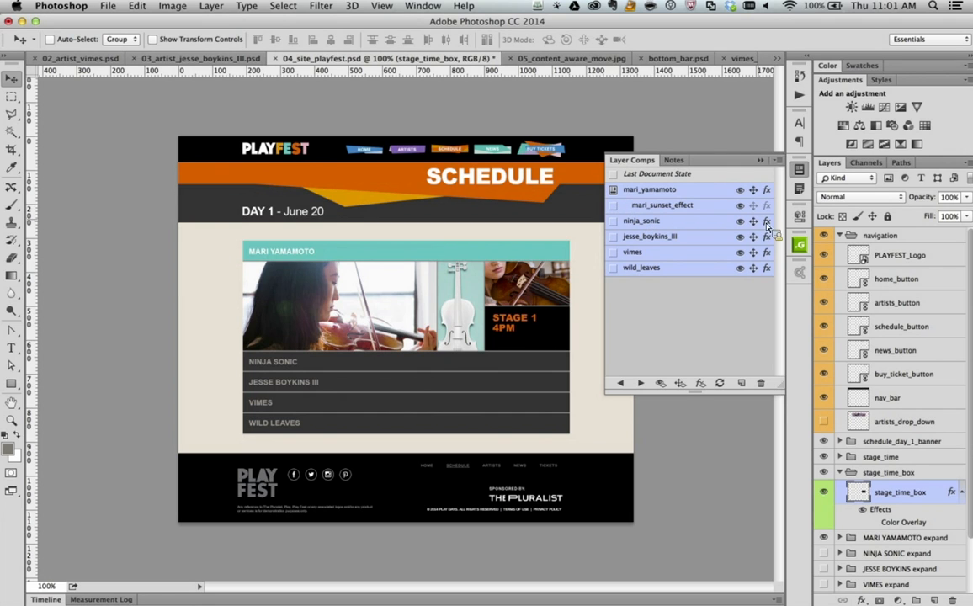
Step through the ninja_sonic and jesse_boykins_III comps, leave the vimes comp applied, and close the Layer Comps panel
{"action": "left_click", "coordinate": [613, 221]}
{"action": "left_click", "coordinate": [614, 237]}
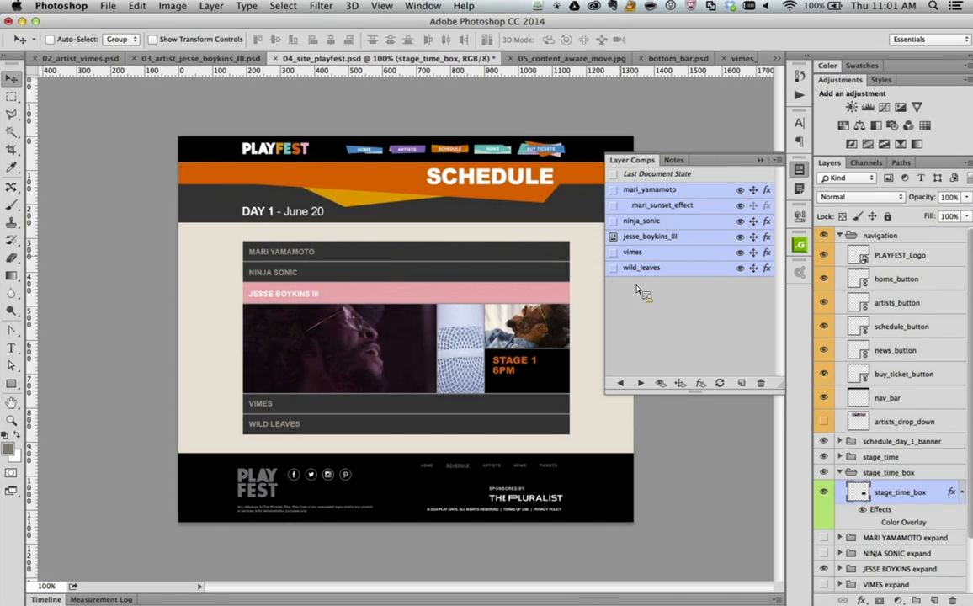
{"action": "left_click", "coordinate": [613, 252]}
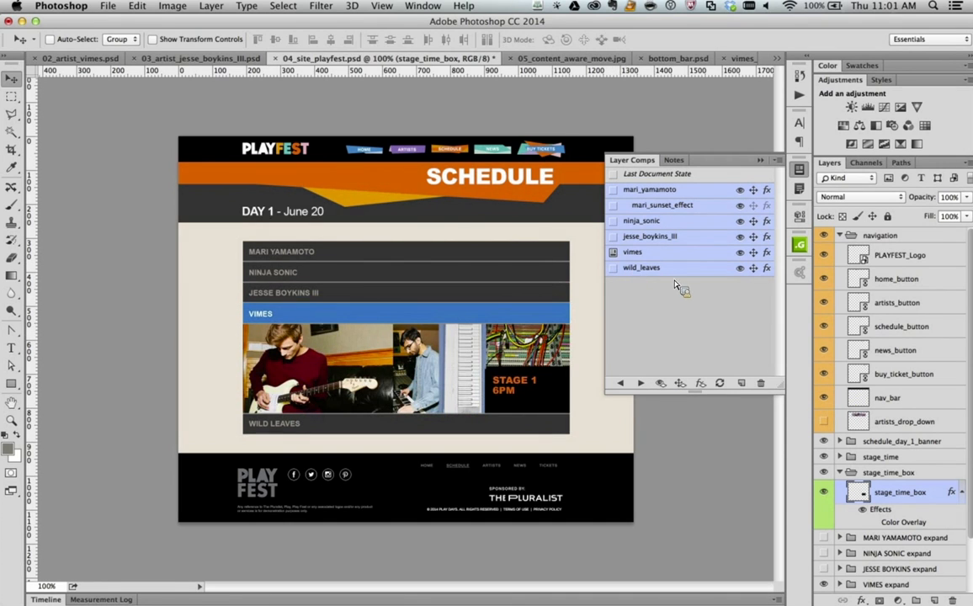
{"action": "left_click", "coordinate": [799, 169]}
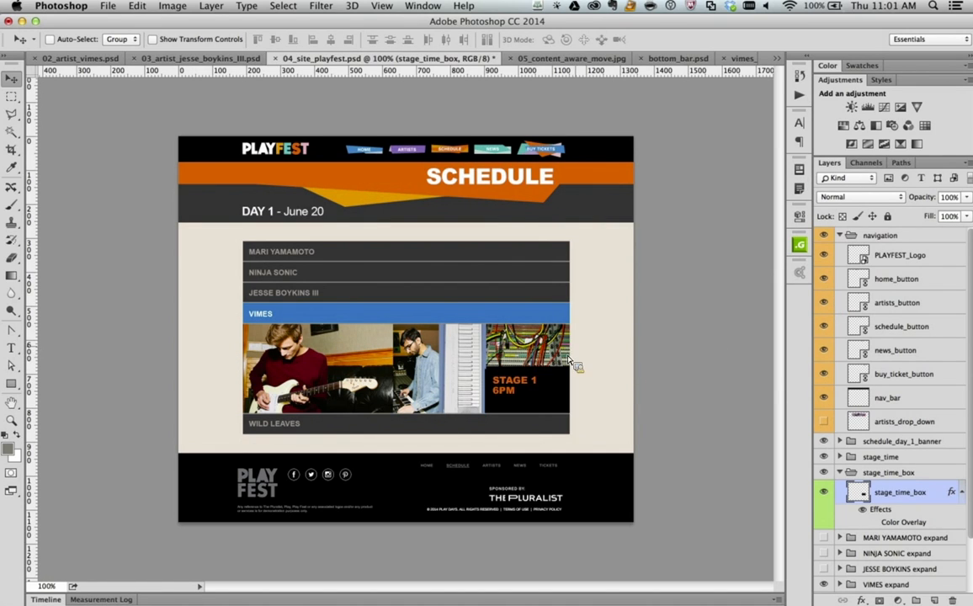
Select the vimes_hero layer from the large VIMES photo and toggle its visibility off and on to identify its content
{"action": "right_click", "coordinate": [320, 349]}
{"action": "left_click", "coordinate": [352, 356]}
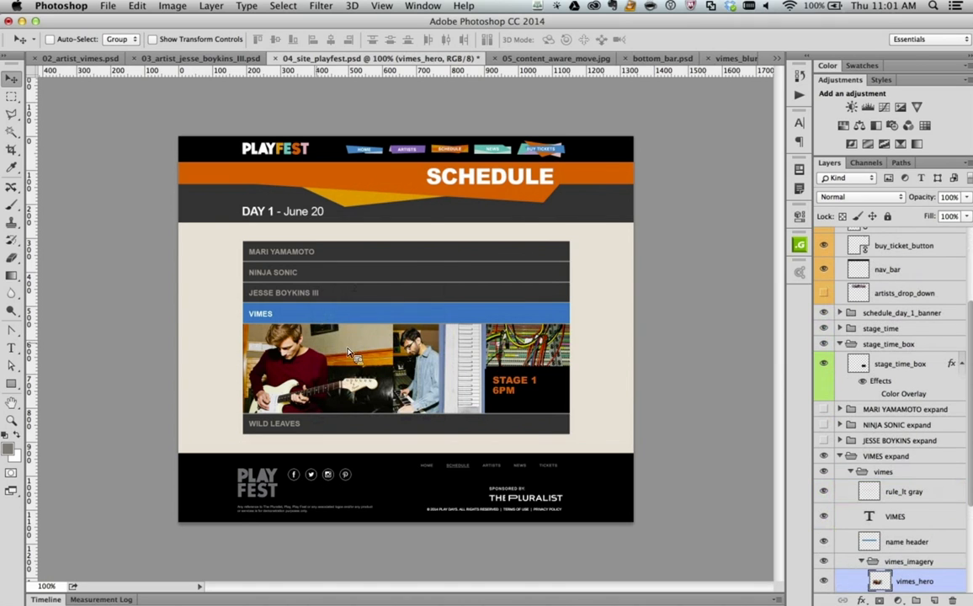
{"action": "scroll", "coordinate": [833, 397], "scroll_direction": "down", "scroll_amount": 5}
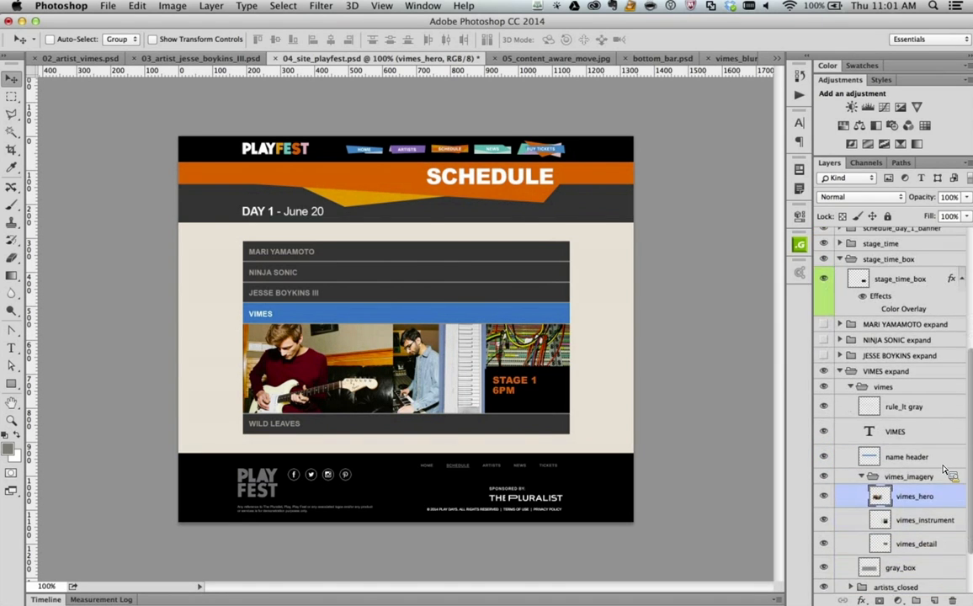
{"action": "scroll", "coordinate": [932, 488], "scroll_direction": "down", "scroll_amount": 1}
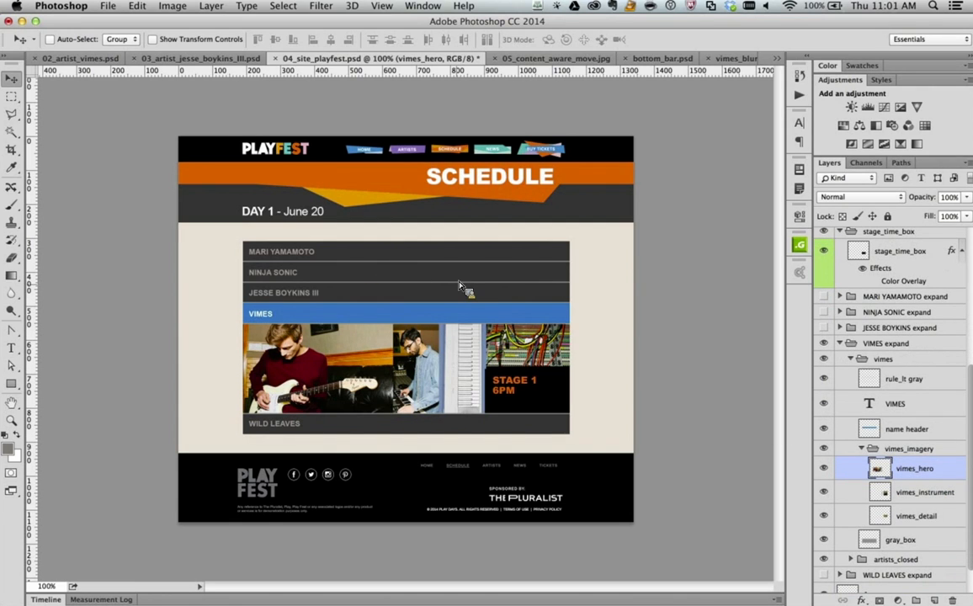
{"action": "left_click", "coordinate": [823, 469]}
{"action": "left_click", "coordinate": [827, 470]}
{"action": "left_click", "coordinate": [827, 470]}
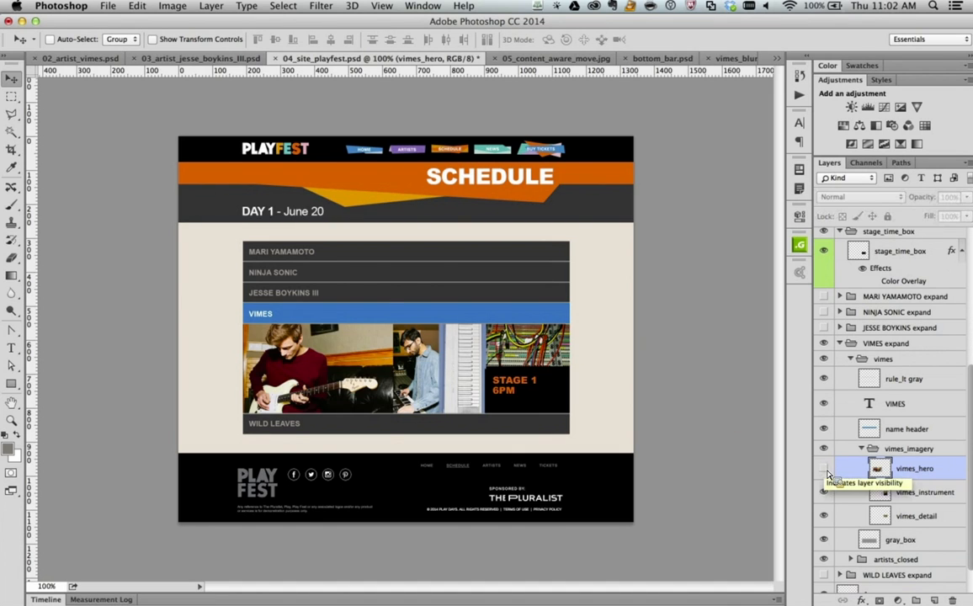
{"action": "left_click", "coordinate": [827, 470]}
{"action": "left_click", "coordinate": [827, 474]}
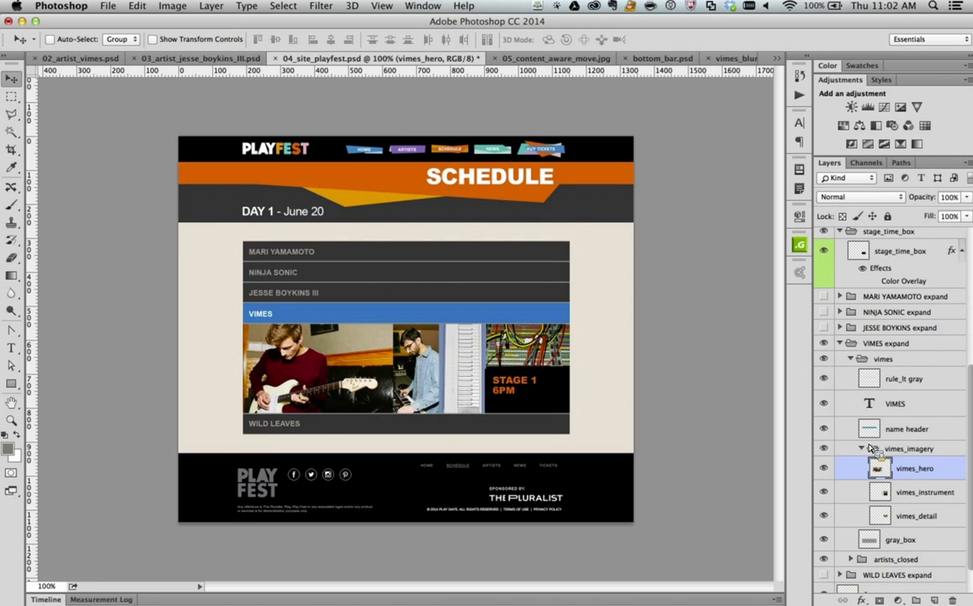
Review the slice tools grouped with the Crop tool and return to the Move tool
{"action": "left_click_drag", "start_coordinate": [873, 447], "coordinate": [13, 168]}
{"action": "left_click", "coordinate": [12, 168]}
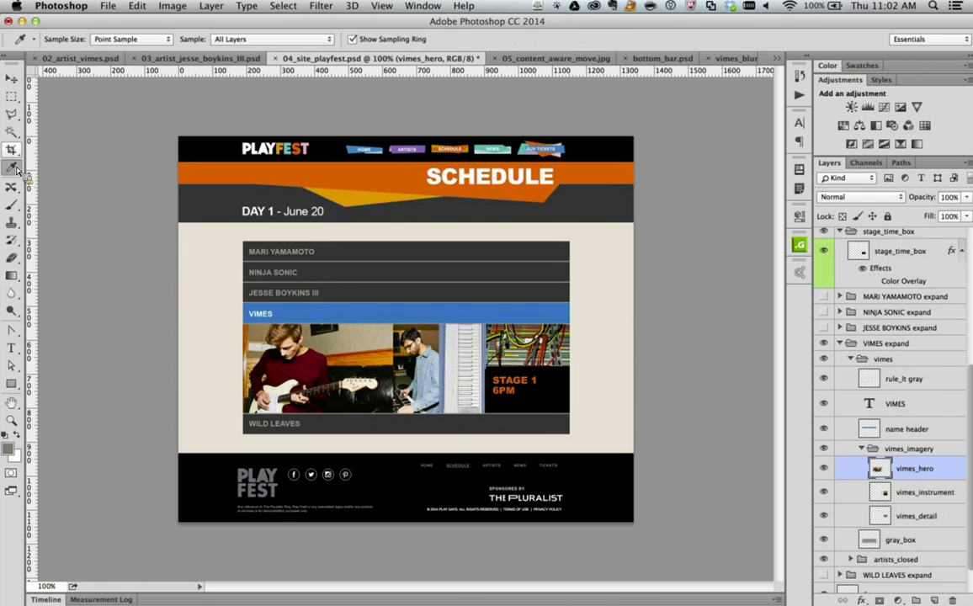
{"action": "left_click", "coordinate": [12, 150]}
{"action": "left_click", "coordinate": [14, 151]}
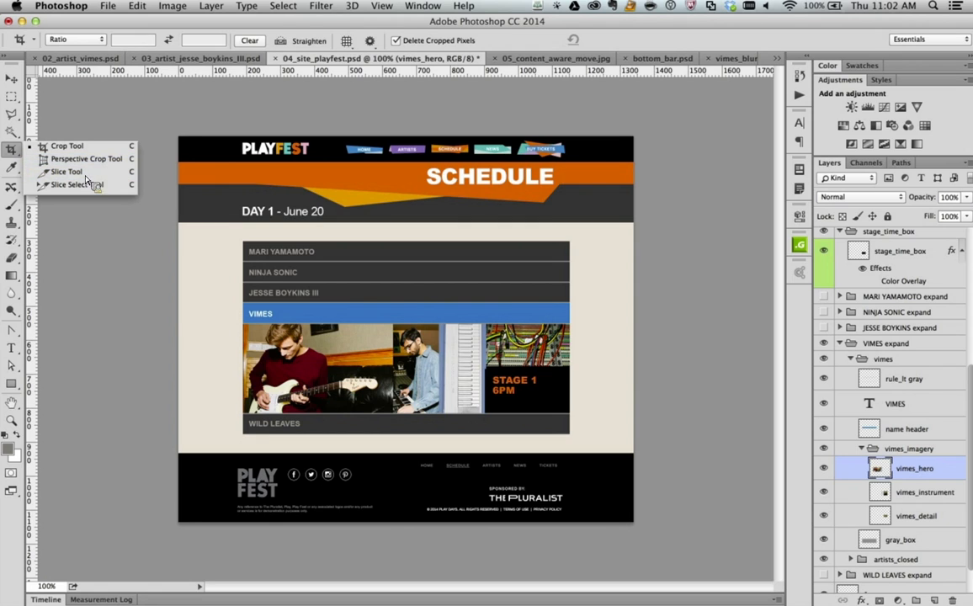
{"action": "left_click", "coordinate": [33, 148]}
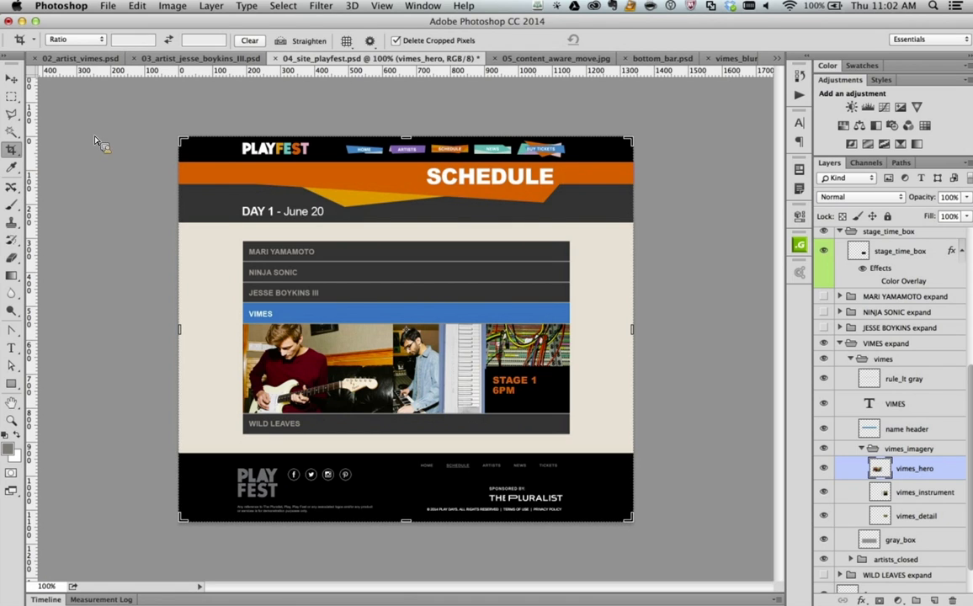
{"action": "key", "text": "v"}
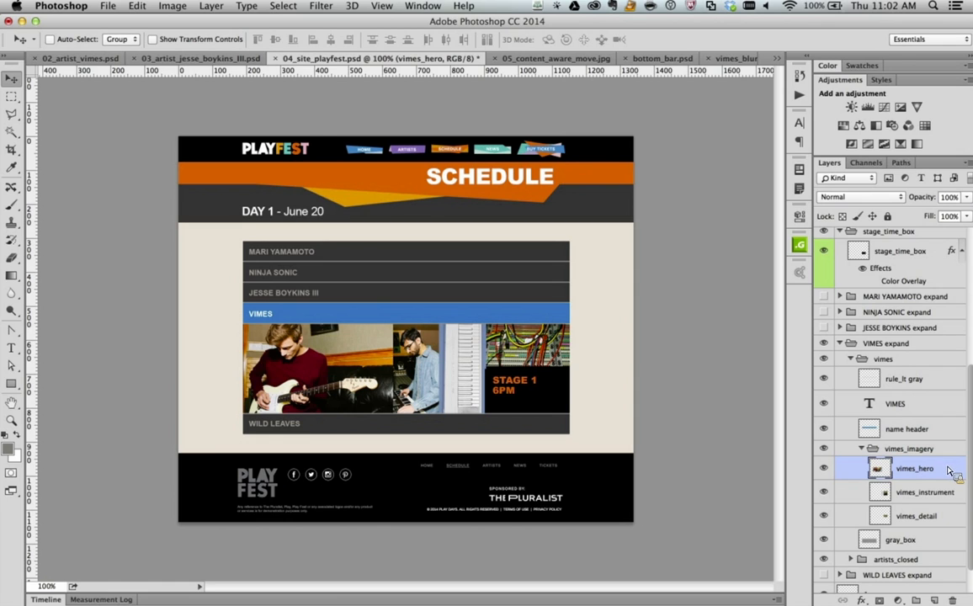
Turn on automatic image asset generation for the 04_site_playfest.psd document
{"action": "left_click", "coordinate": [110, 6]}
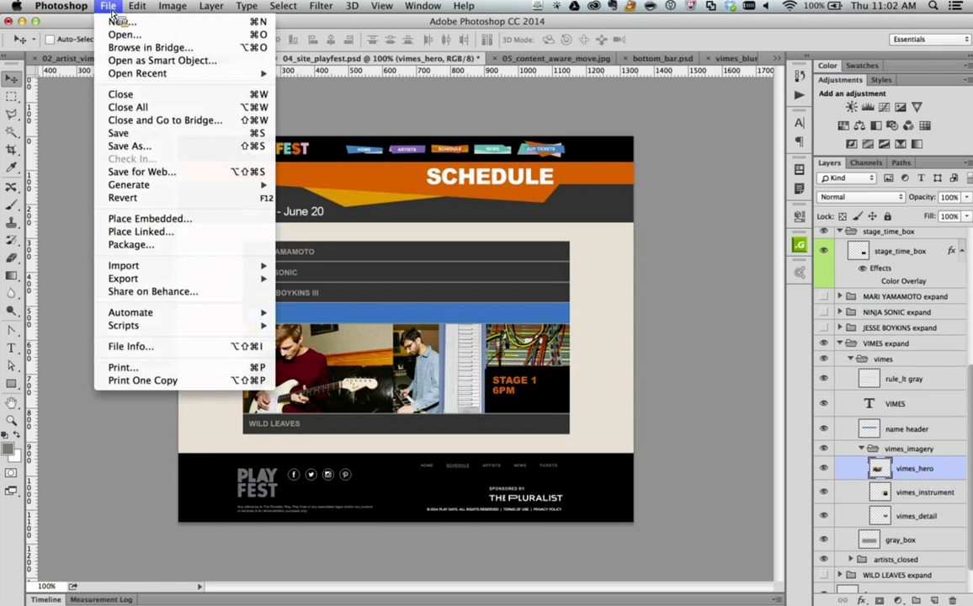
{"action": "mouse_move", "coordinate": [172, 186]}
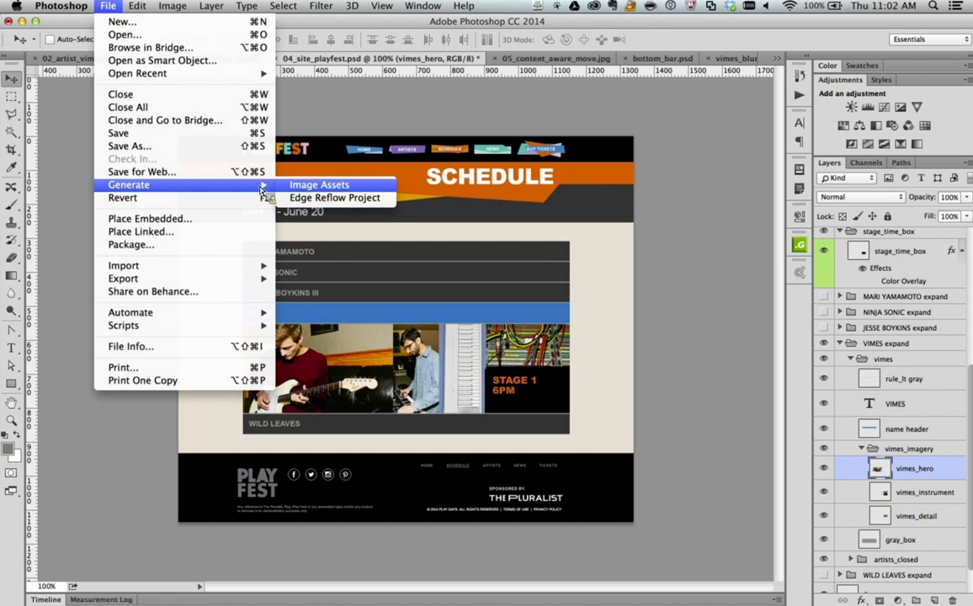
{"action": "left_click", "coordinate": [353, 188]}
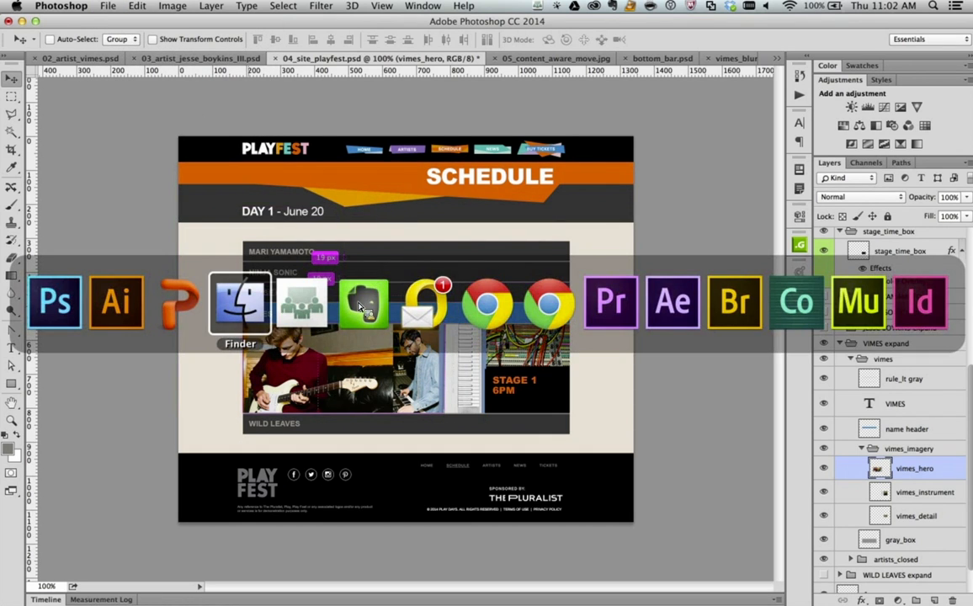
Switch to Finder and inspect the 01_PS folder that holds 04_site_playfest.psd
{"action": "left_click", "coordinate": [255, 299]}
{"action": "key", "text": "super+Tab"}
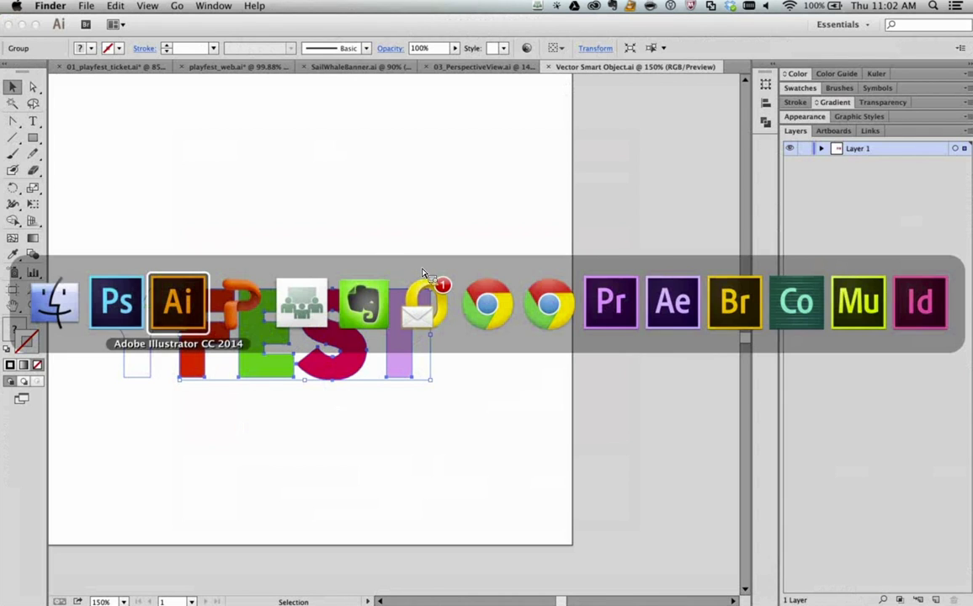
{"action": "left_click", "coordinate": [74, 305]}
{"action": "left_click_drag", "start_coordinate": [74, 305], "coordinate": [696, 190]}
{"action": "left_click", "coordinate": [696, 188]}
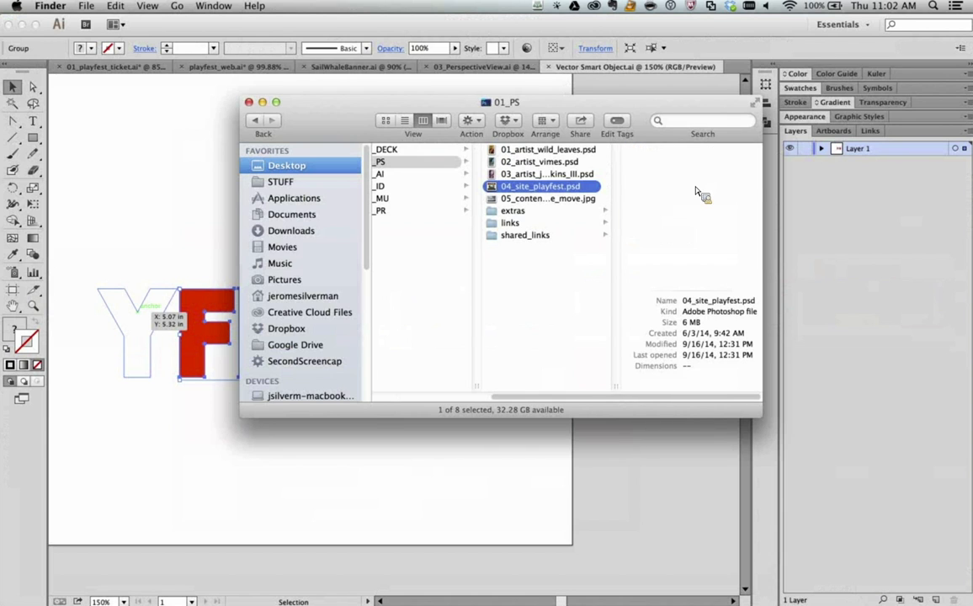
Switch back to Photoshop and rename the vimes_hero layer as vimes_hero.png
{"action": "key", "text": "super+Tab"}
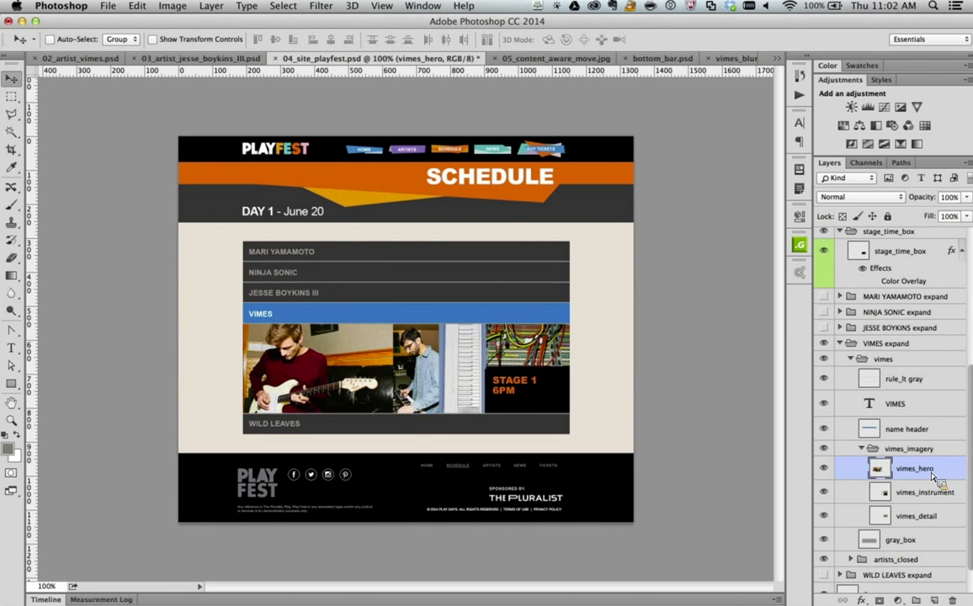
{"action": "left_click", "coordinate": [823, 467]}
{"action": "left_click", "coordinate": [823, 467]}
{"action": "double_click", "coordinate": [929, 474]}
{"action": "left_click", "coordinate": [935, 473]}
{"action": "key", "text": "Return"}
Switch to Finder, check the 01_PS folder for the generated assets folder, and return to Photoshop
{"action": "key", "text": "super+Tab"}
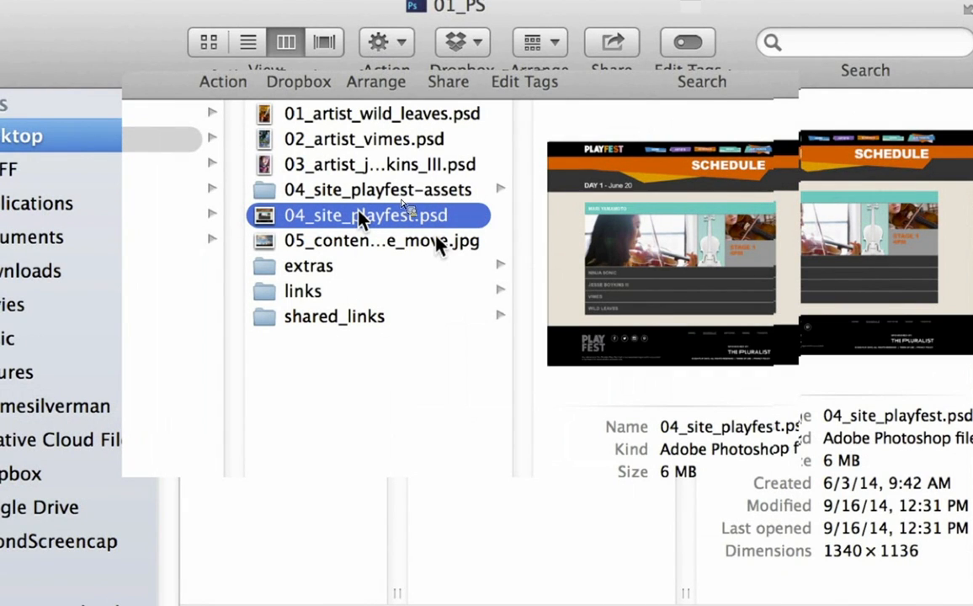
{"action": "left_click", "coordinate": [405, 192]}
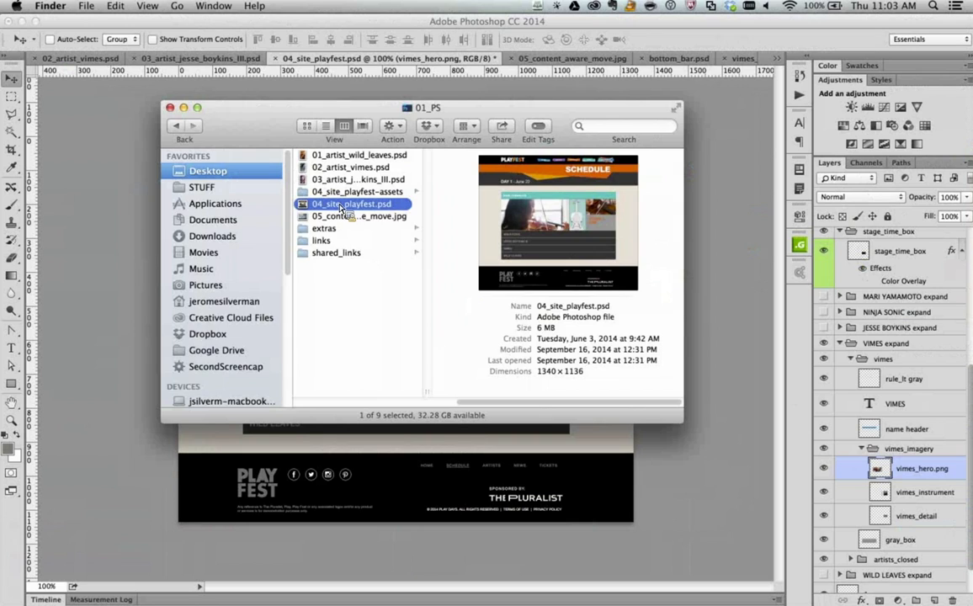
{"action": "key", "text": "super+Tab"}
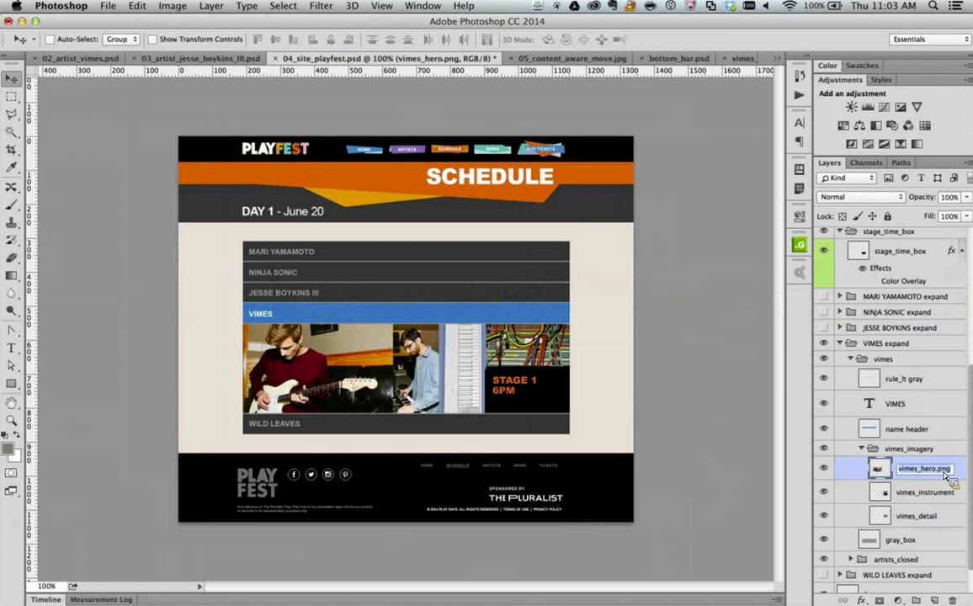
Change the extension in the hero photo layer's name so that it reads vimes_hero.jpg10
{"action": "double_click", "coordinate": [942, 470]}
{"action": "key", "text": "BackSpace"}
{"action": "key", "text": "BackSpace"}
{"action": "key", "text": "BackSpace"}
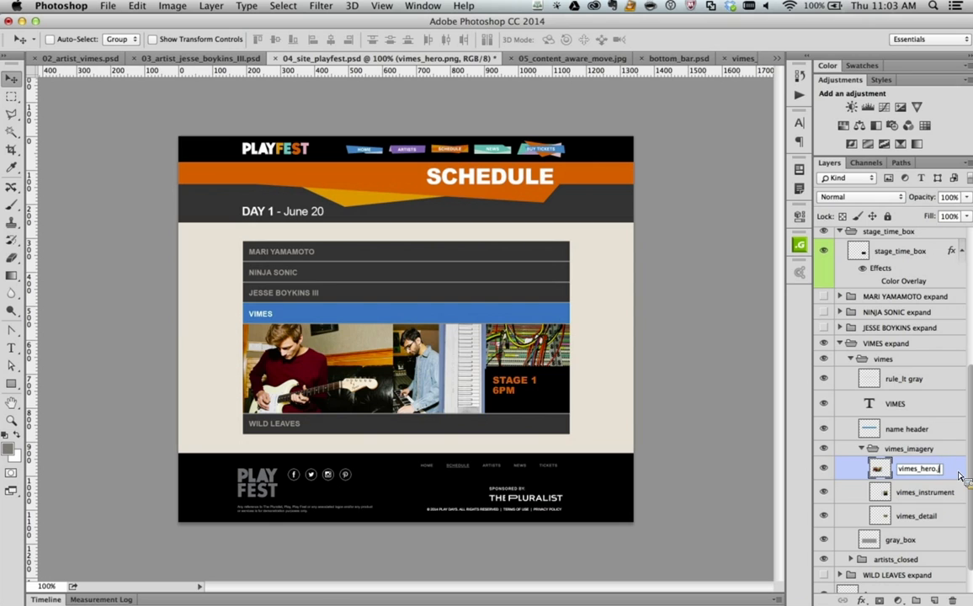
{"action": "type", "text": "jpg10"}
{"action": "key", "text": "Return"}
Switch to Finder and preview vimes_hero.jpg in the 04_site_playfest-assets folder
{"action": "key", "text": "super+Tab"}
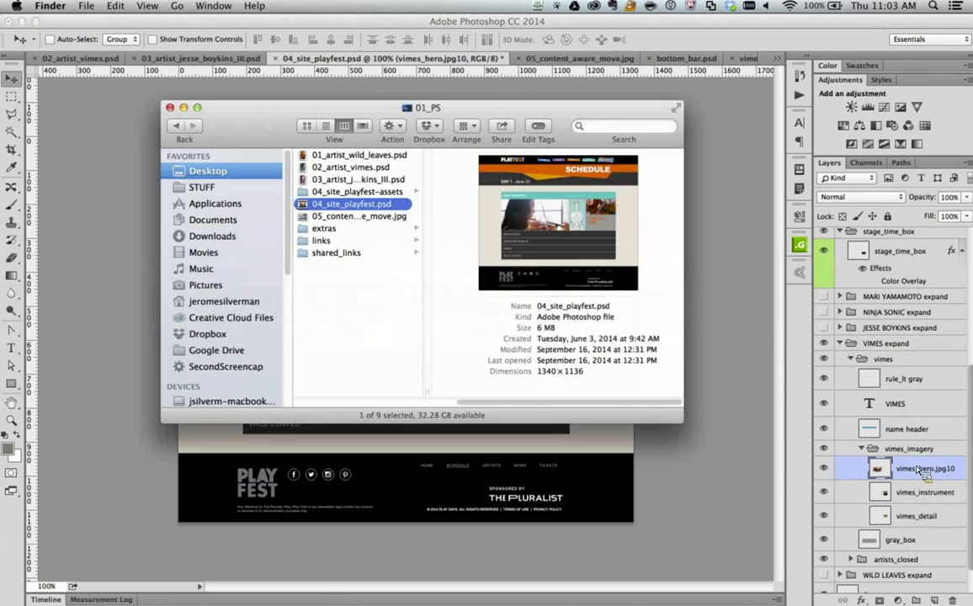
{"action": "left_click", "coordinate": [377, 193]}
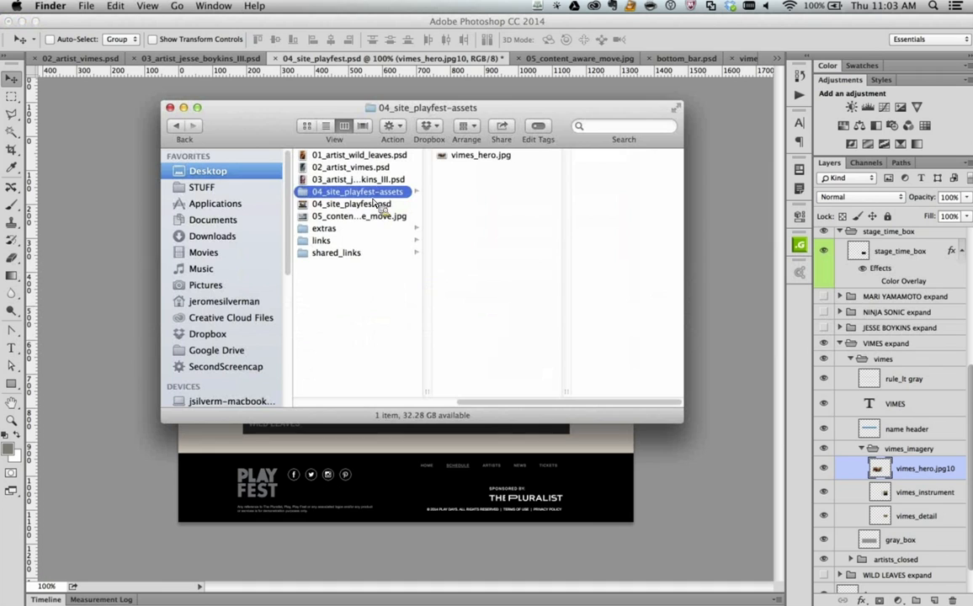
{"action": "left_click", "coordinate": [491, 156]}
{"action": "left_click_drag", "start_coordinate": [547, 176], "coordinate": [407, 197]}
{"action": "key", "text": "super+Tab"}
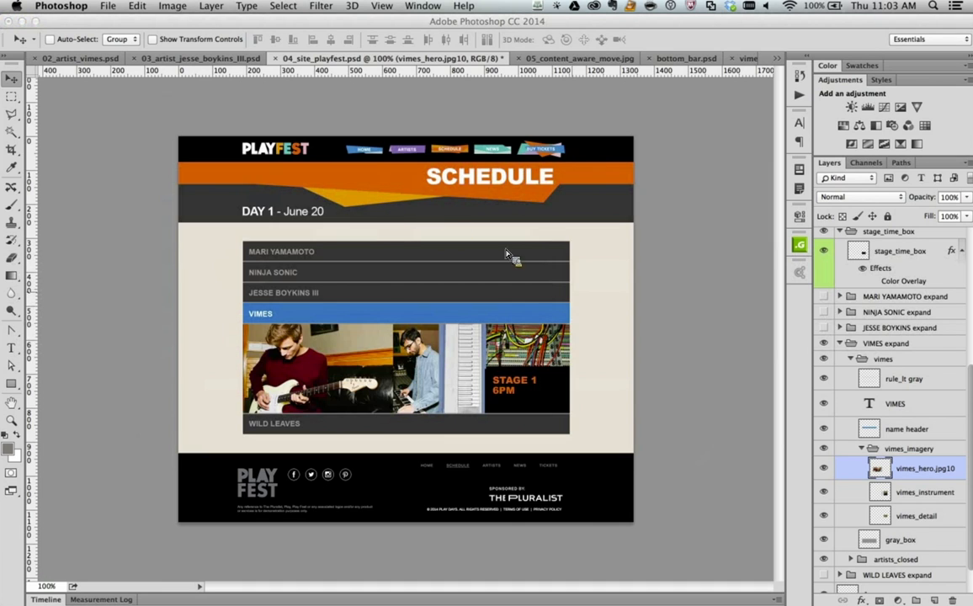
{"action": "key", "text": "super+Tab"}
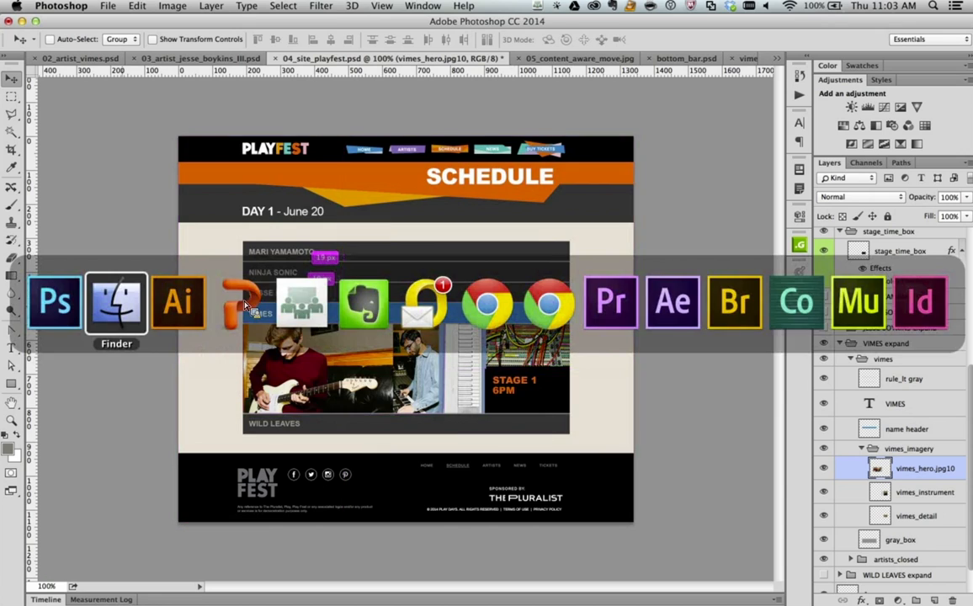
{"action": "key", "text": "space"}
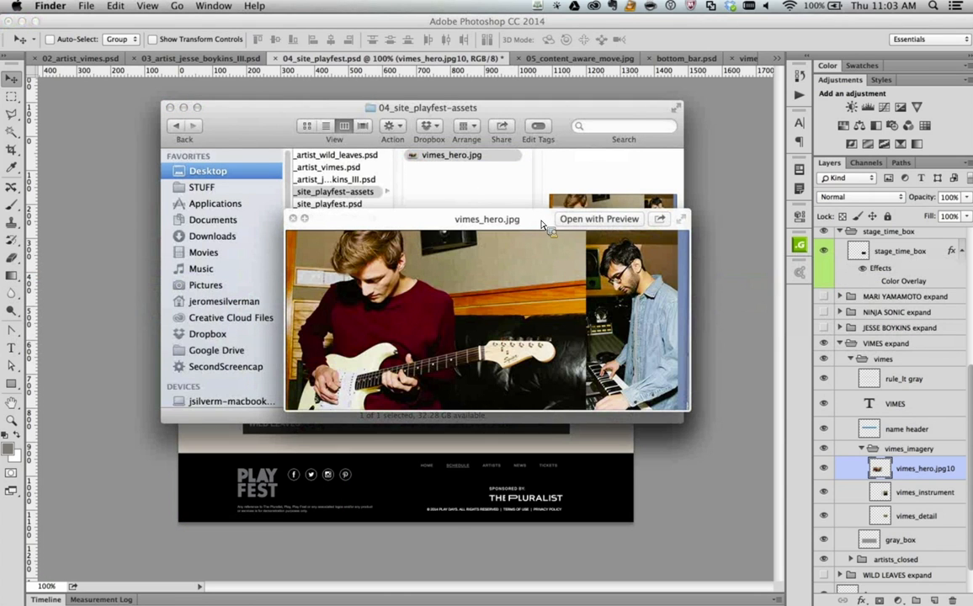
{"action": "key", "text": "space"}
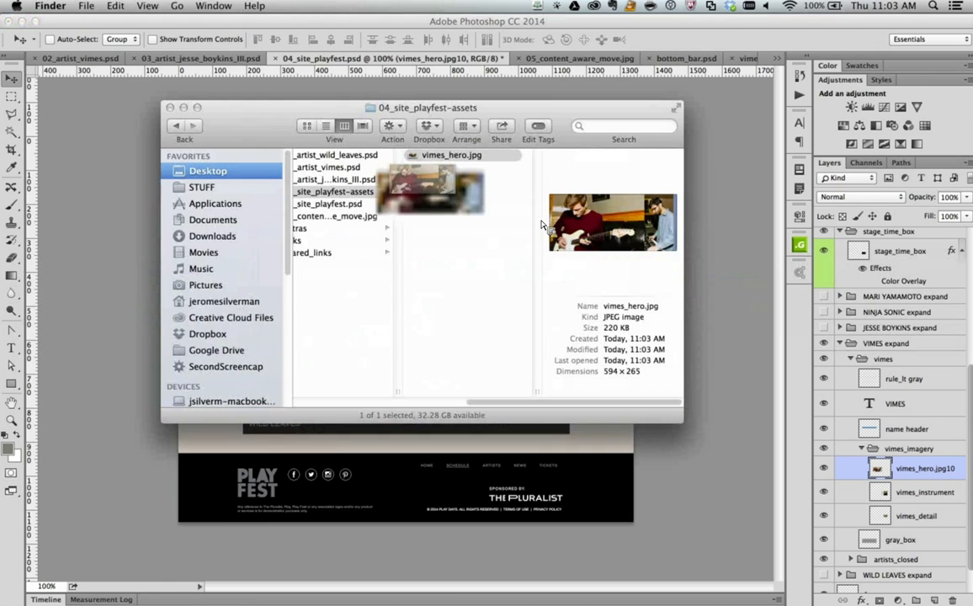
{"action": "key", "text": "Left"}
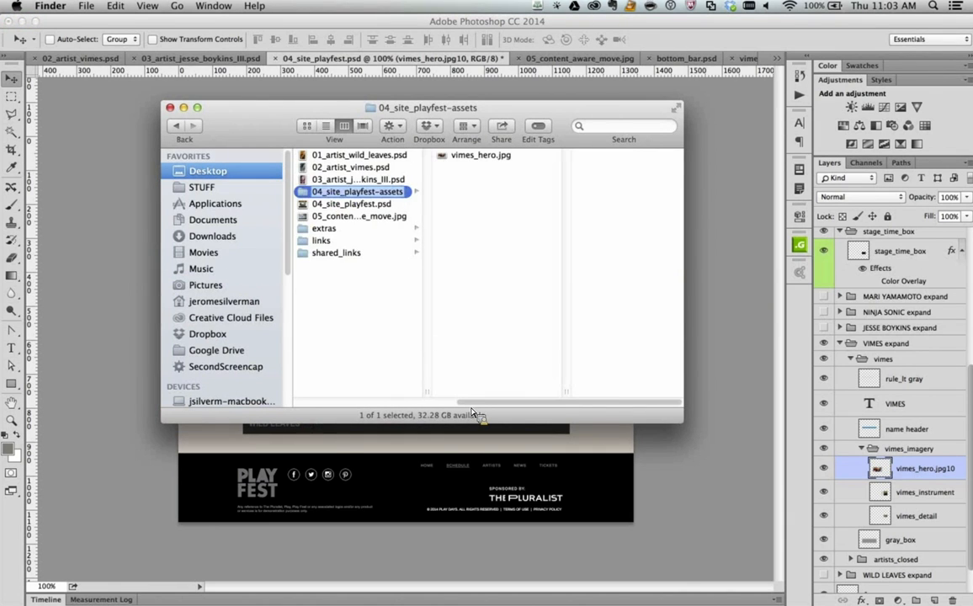
Return to Photoshop and add a red Color Overlay at 43% opacity to the vimes_hero.jpg10 layer
{"action": "left_click", "coordinate": [640, 450]}
{"action": "double_click", "coordinate": [944, 469]}
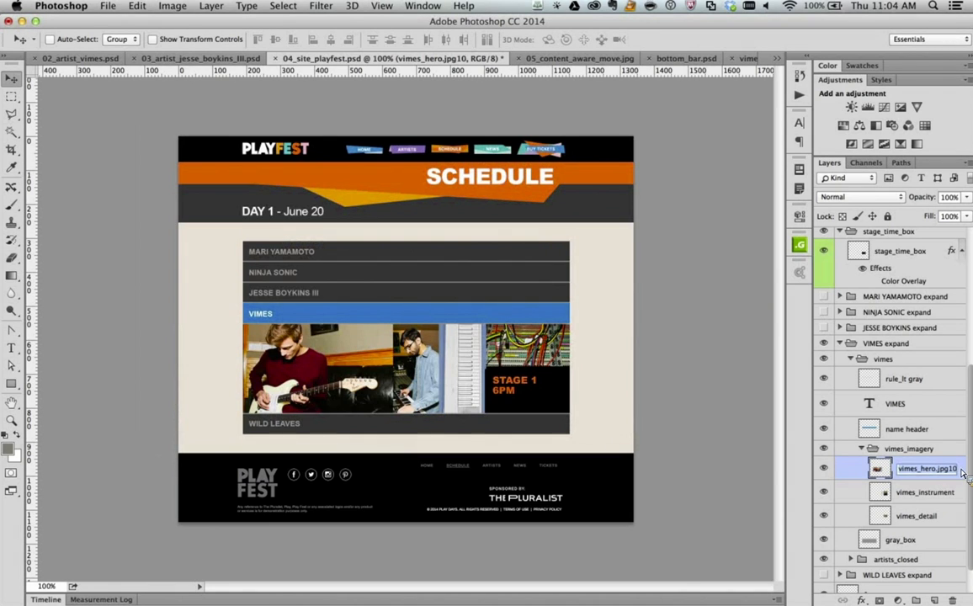
{"action": "key", "text": "Return"}
{"action": "double_click", "coordinate": [967, 479]}
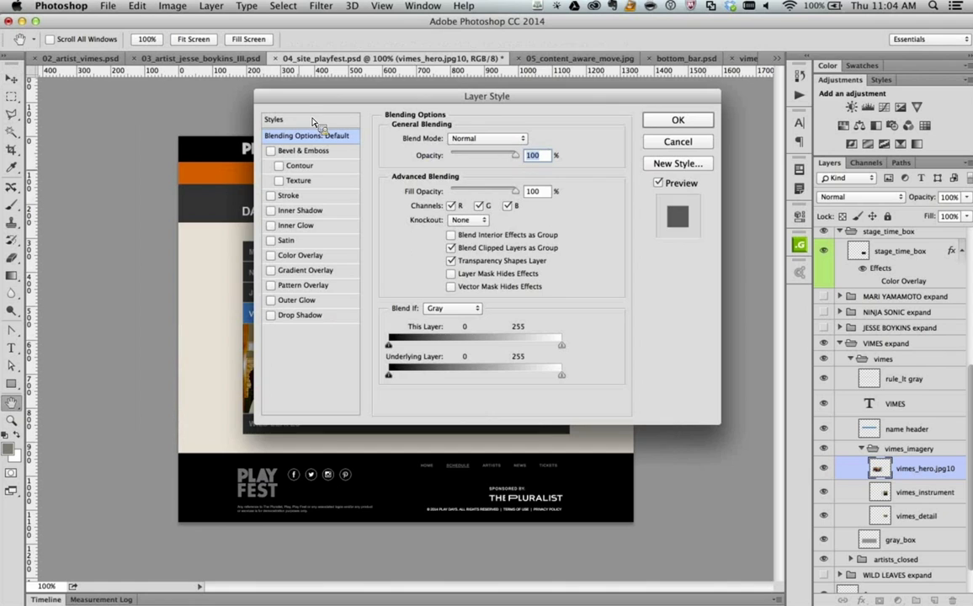
{"action": "left_click", "coordinate": [311, 258]}
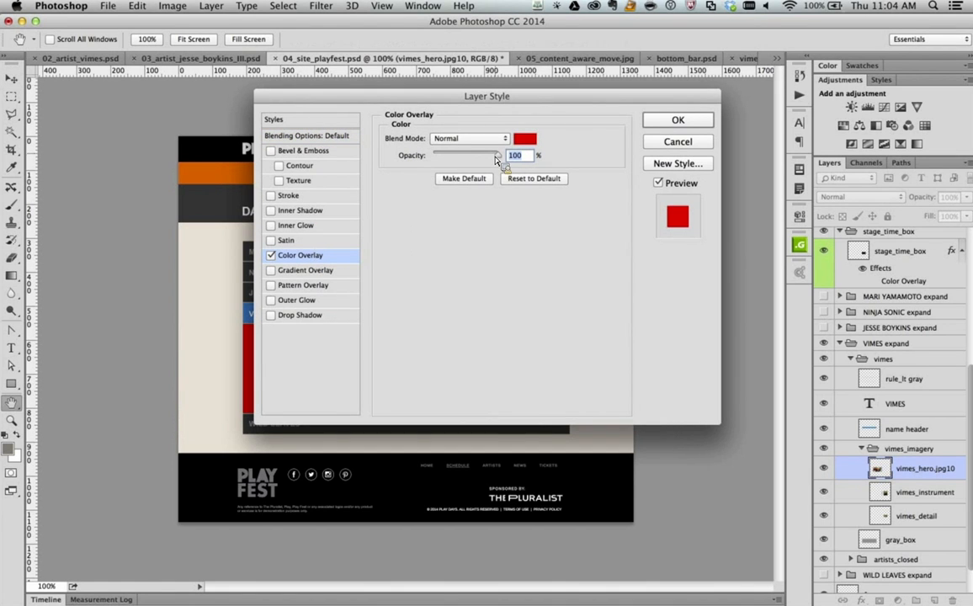
{"action": "left_click_drag", "start_coordinate": [498, 157], "coordinate": [459, 158]}
{"action": "left_click_drag", "start_coordinate": [442, 98], "coordinate": [565, 284]}
{"action": "left_click_drag", "start_coordinate": [625, 225], "coordinate": [643, 227]}
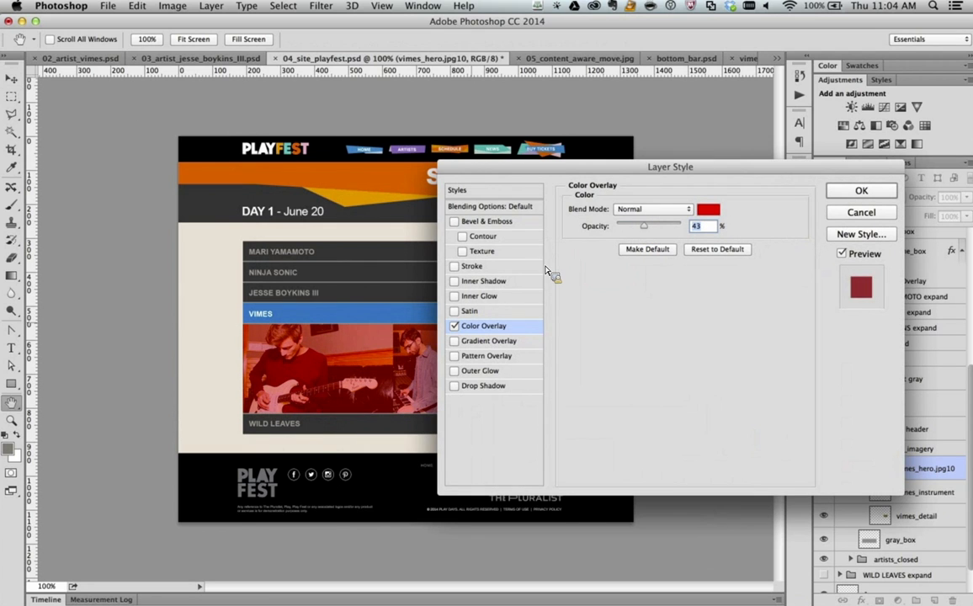
{"action": "left_click", "coordinate": [840, 196]}
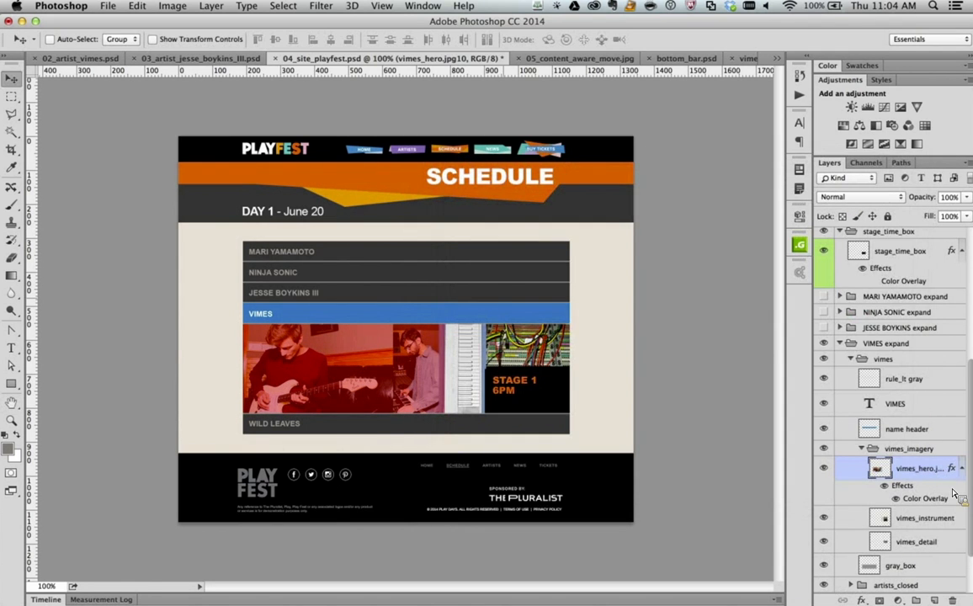
Switch to Finder, preview the regenerated vimes_hero.jpg in the 04_site_playfest-assets folder, and close the preview and the folder window
{"action": "key", "text": "super+Tab"}
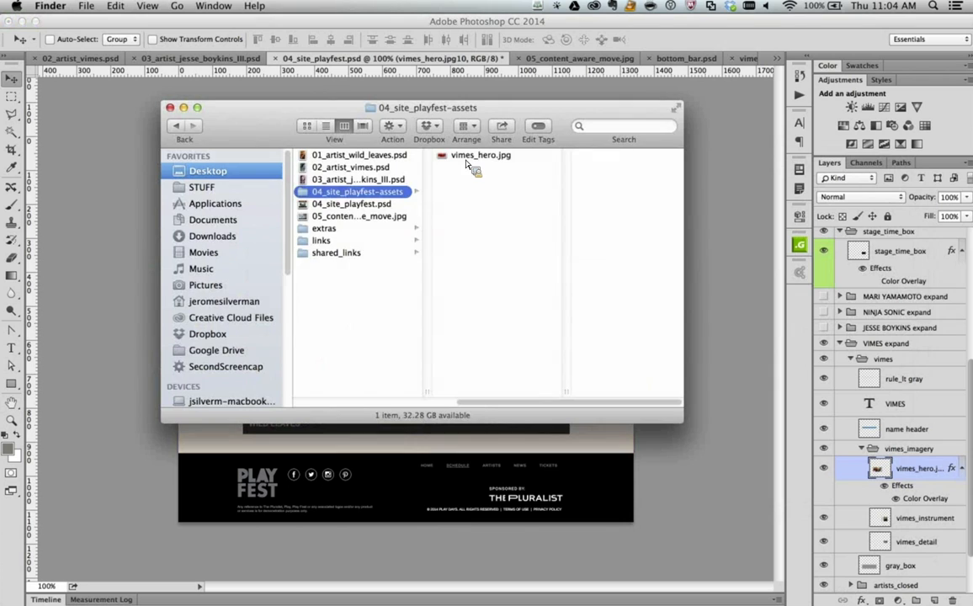
{"action": "left_click_drag", "start_coordinate": [458, 156], "coordinate": [505, 173]}
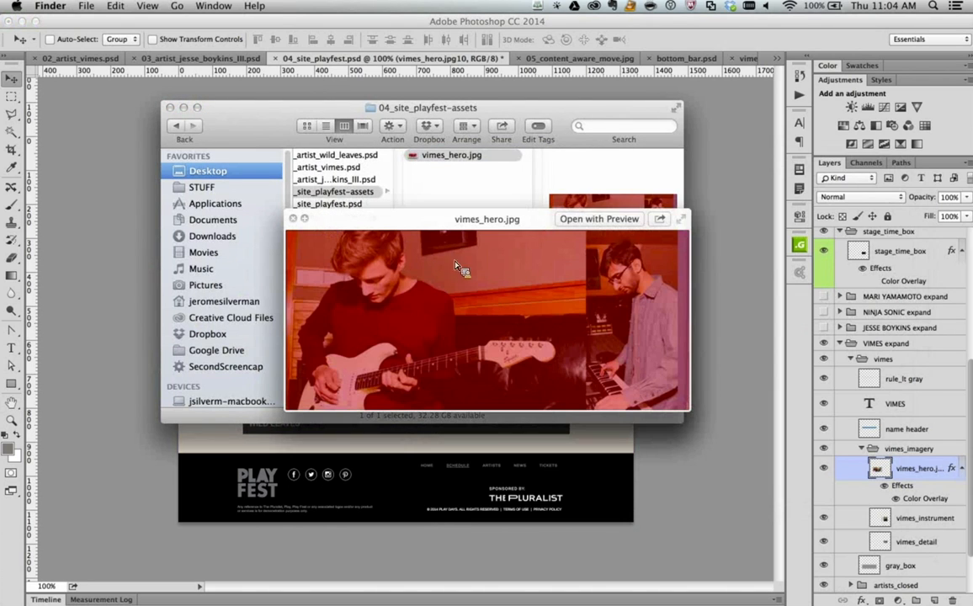
{"action": "left_click_drag", "start_coordinate": [392, 289], "coordinate": [292, 224]}
{"action": "left_click", "coordinate": [294, 220]}
{"action": "left_click", "coordinate": [452, 219]}
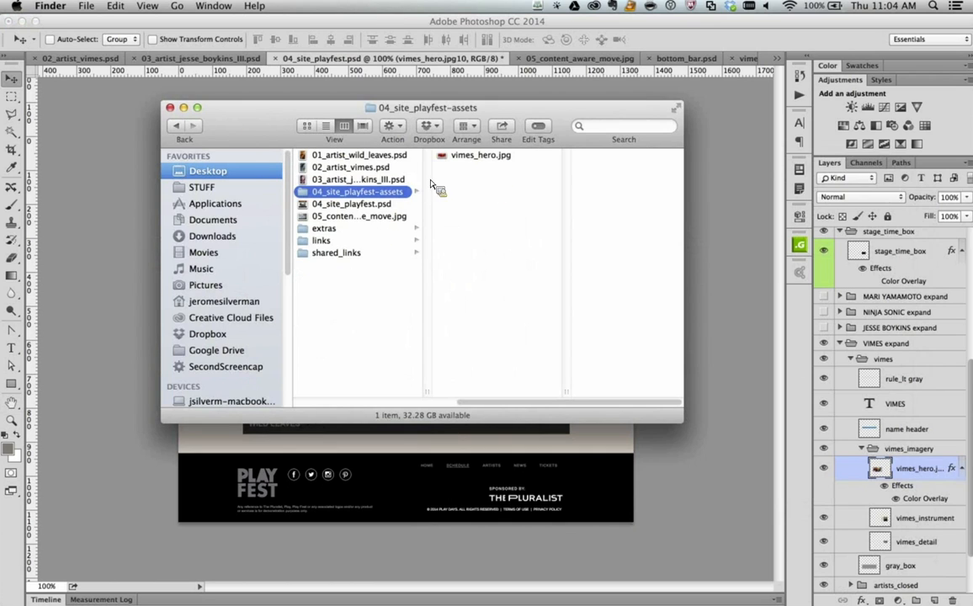
{"action": "key", "text": "super+w"}
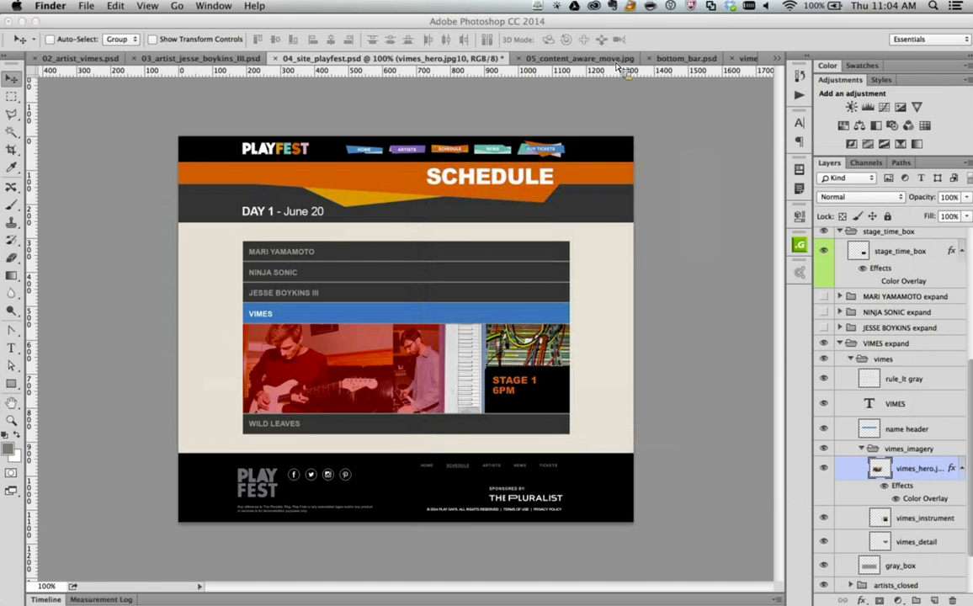
Switch back to Photoshop, bring up the 05_content_aware_move.jpg document, and choose the Content-Aware Move Tool
{"action": "left_click", "coordinate": [267, 119]}
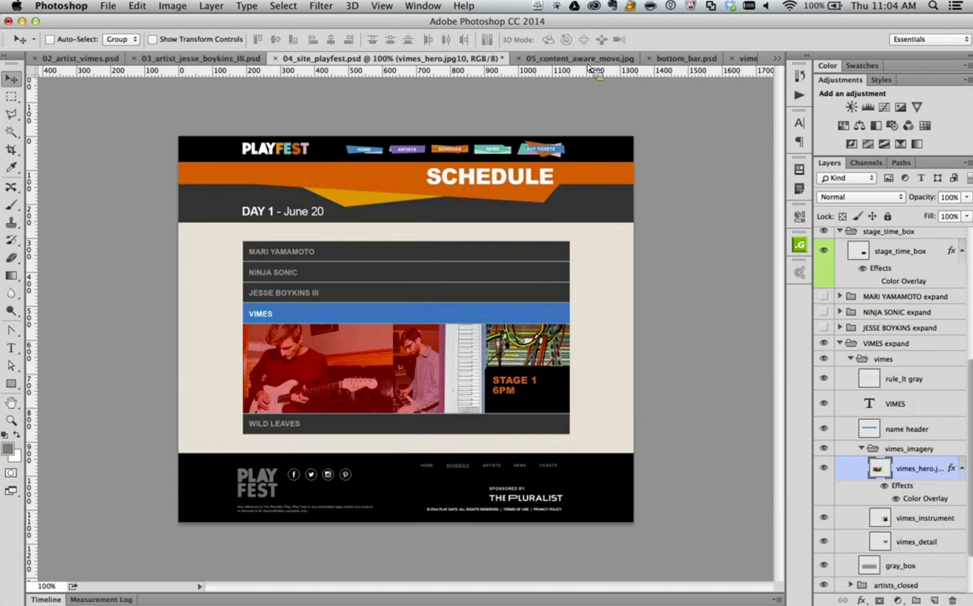
{"action": "left_click", "coordinate": [587, 64]}
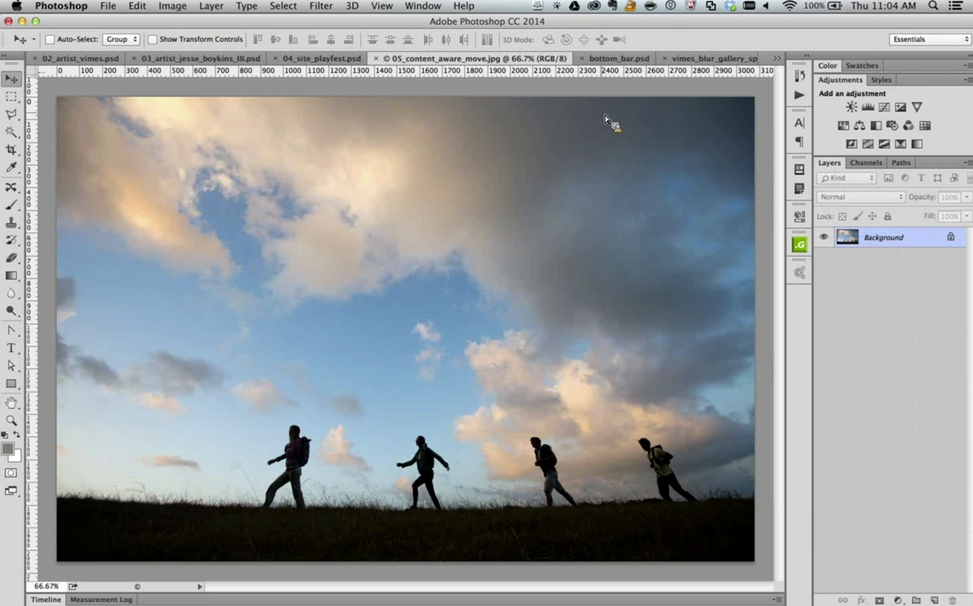
{"action": "left_click", "coordinate": [15, 191]}
{"action": "left_click", "coordinate": [14, 192]}
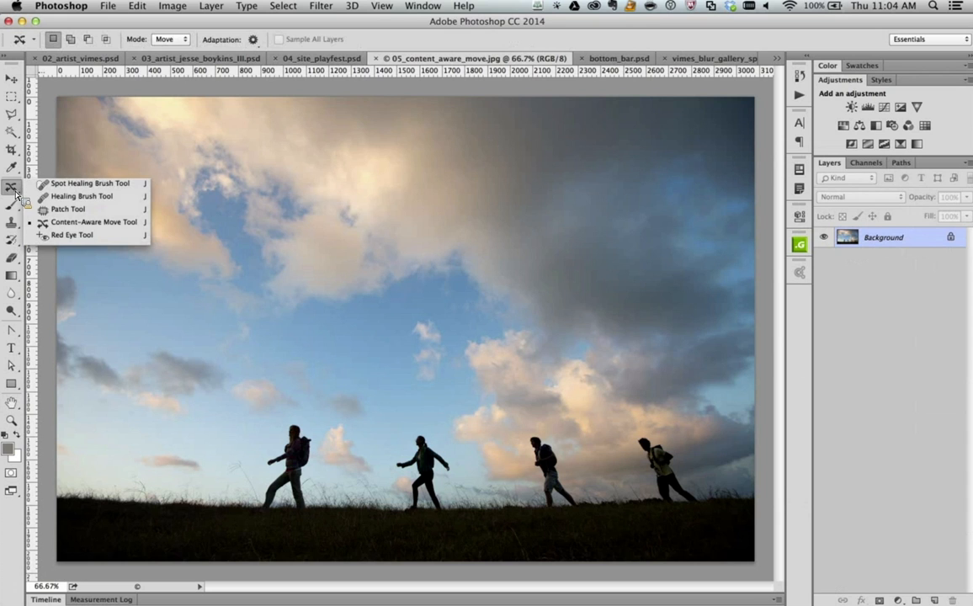
{"action": "left_click", "coordinate": [89, 222]}
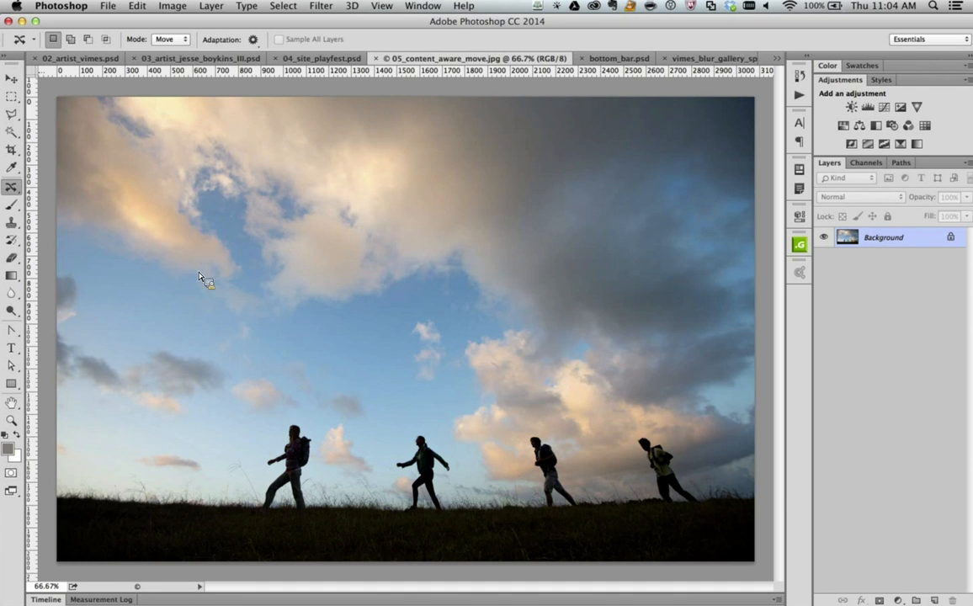
Draw a loose freehand Lasso selection around the second walking figure from the left
{"action": "left_click", "coordinate": [19, 115]}
{"action": "left_click", "coordinate": [18, 114]}
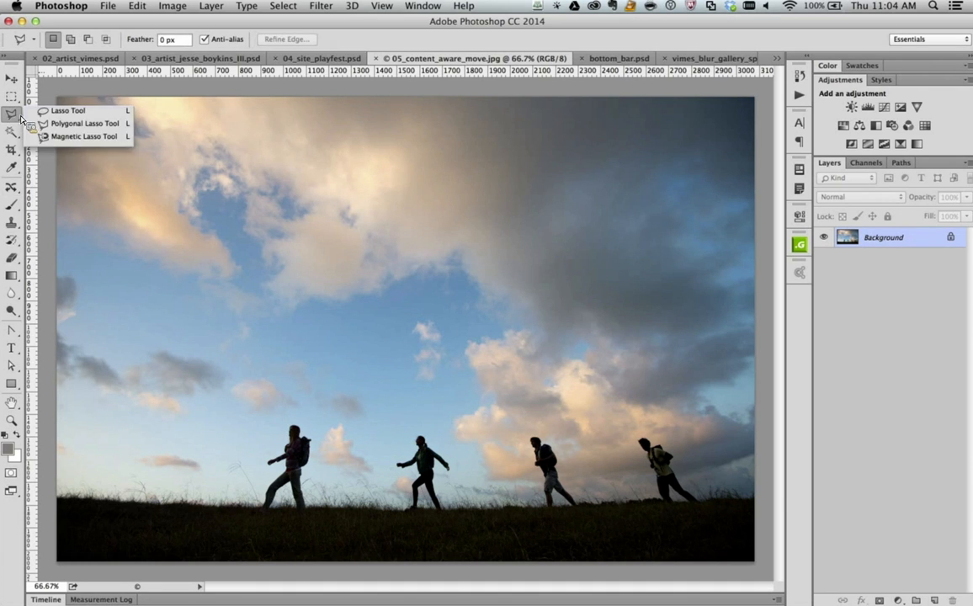
{"action": "left_click", "coordinate": [52, 104]}
{"action": "mouse_move", "coordinate": [412, 445]}
{"action": "left_mouse_down"}
{"action": "mouse_move", "coordinate": [413, 481]}
{"action": "mouse_move", "coordinate": [408, 514]}
{"action": "mouse_move", "coordinate": [425, 499]}
{"action": "mouse_move", "coordinate": [434, 514]}
{"action": "mouse_move", "coordinate": [451, 510]}
{"action": "mouse_move", "coordinate": [442, 472]}
{"action": "mouse_move", "coordinate": [460, 472]}
{"action": "mouse_move", "coordinate": [411, 450]}
{"action": "left_mouse_up"}
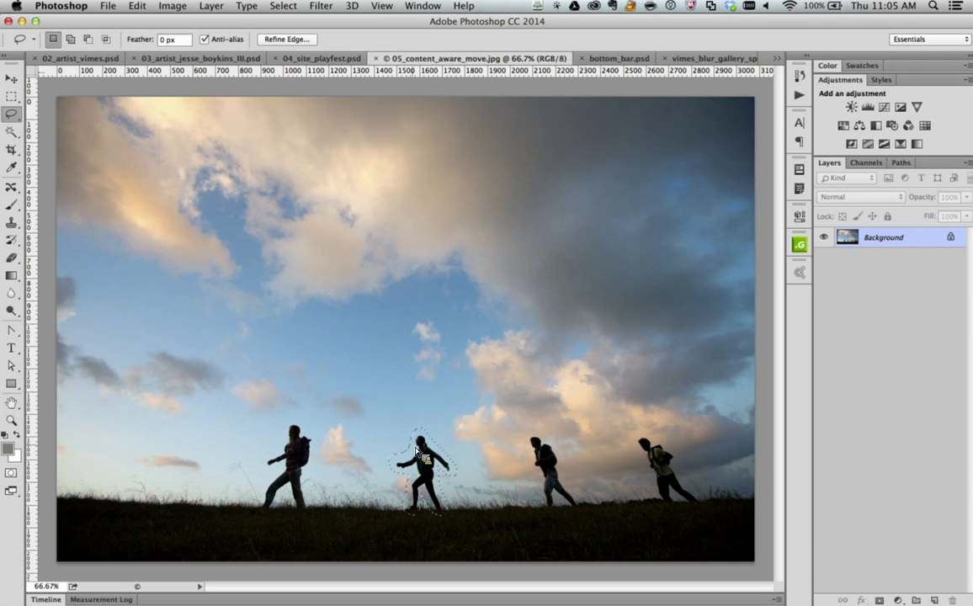
Try a Content-Aware fill in Normal mode at 100% opacity on the selected figure, and undo the fill
{"action": "key", "text": "i"}
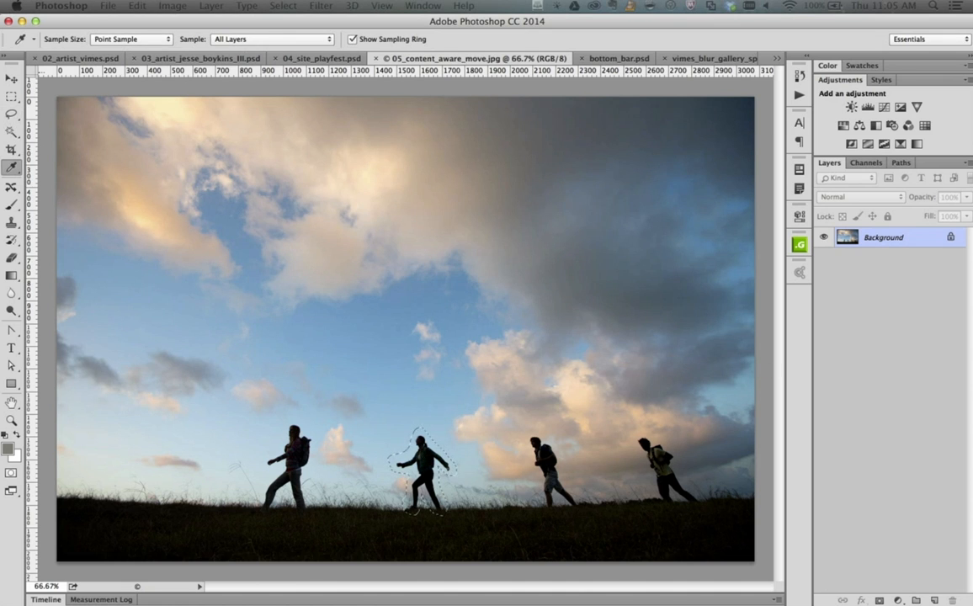
{"action": "key", "text": "shift+BackSpace"}
{"action": "left_click_drag", "start_coordinate": [319, 195], "coordinate": [419, 217]}
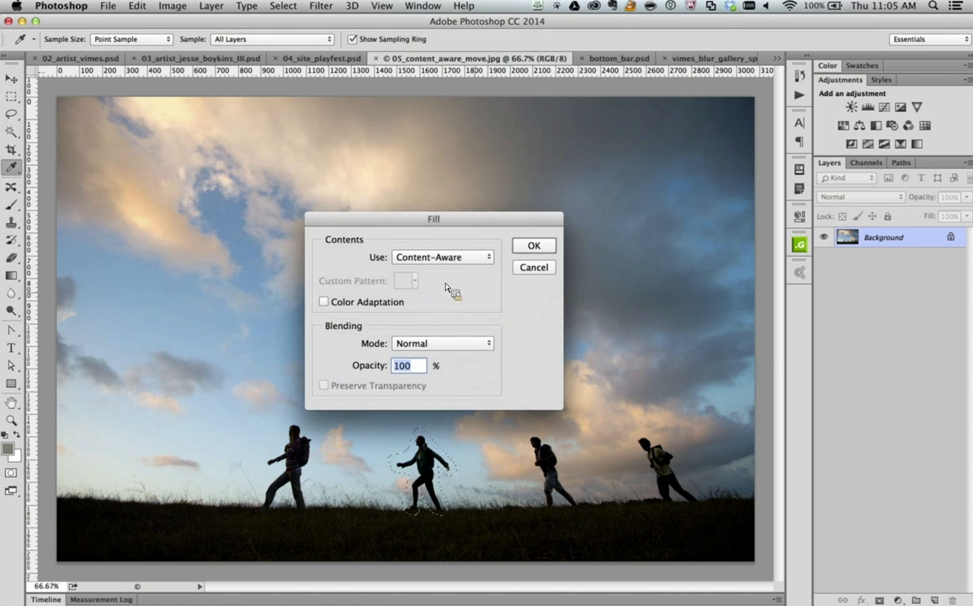
{"action": "left_click", "coordinate": [533, 246]}
{"action": "key", "text": "l"}
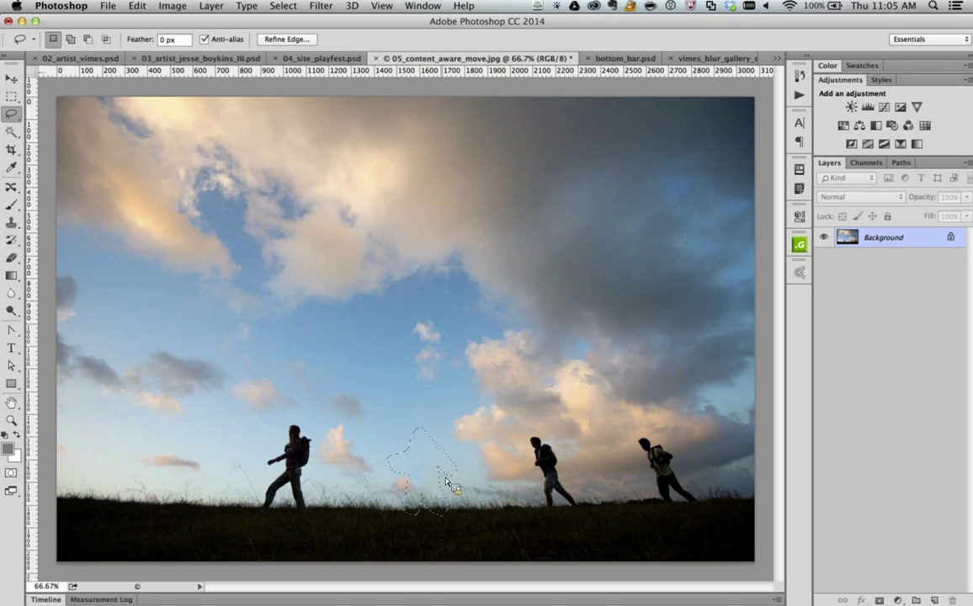
{"action": "key", "text": "super+z"}
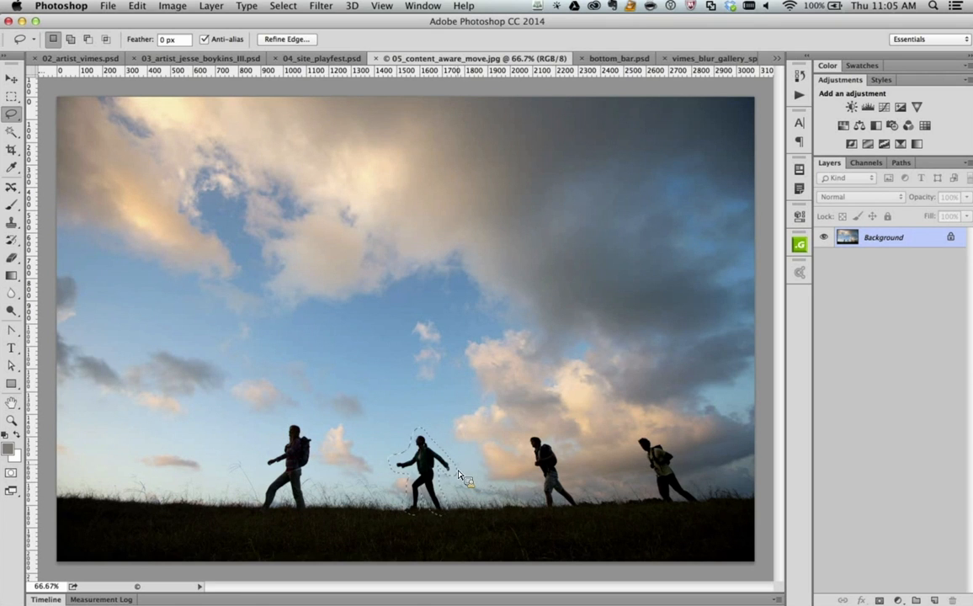
Move the selected second hiker to the empty ground ahead of the leading hiker with the Content-Aware Move tool
{"action": "left_click", "coordinate": [14, 188]}
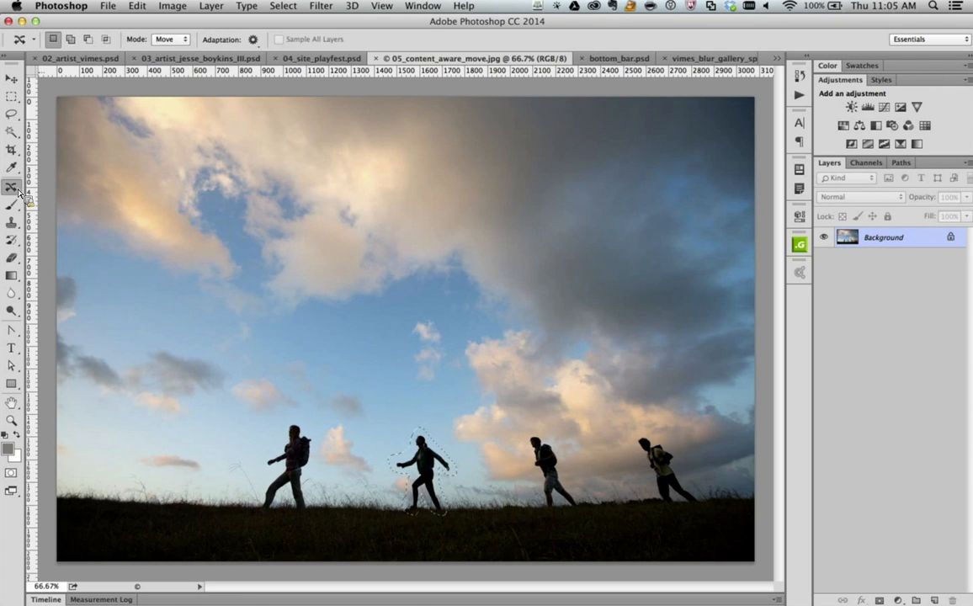
{"action": "left_click", "coordinate": [18, 192]}
{"action": "left_click", "coordinate": [113, 224]}
{"action": "left_click_drag", "start_coordinate": [425, 462], "coordinate": [200, 459]}
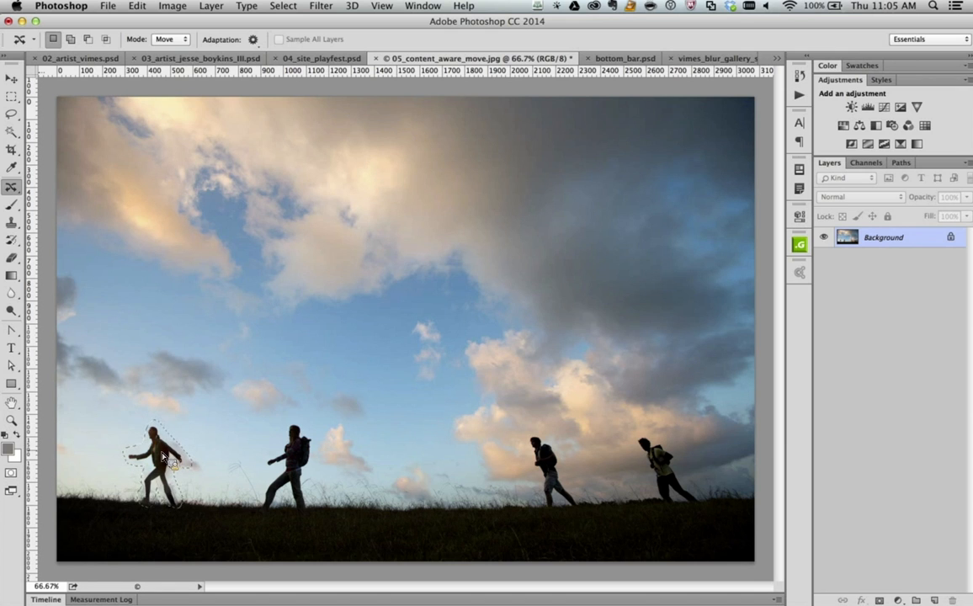
Set the Color adaptation of the moved hiker to 0
{"action": "left_click", "coordinate": [252, 40]}
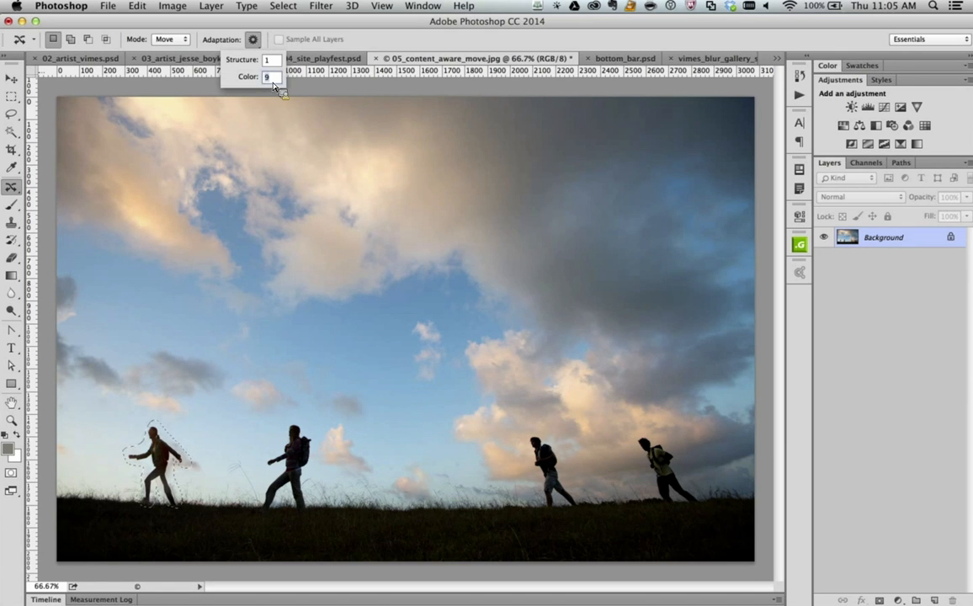
{"action": "left_click", "coordinate": [262, 80]}
{"action": "type", "text": "0"}
{"action": "key", "text": "Tab"}
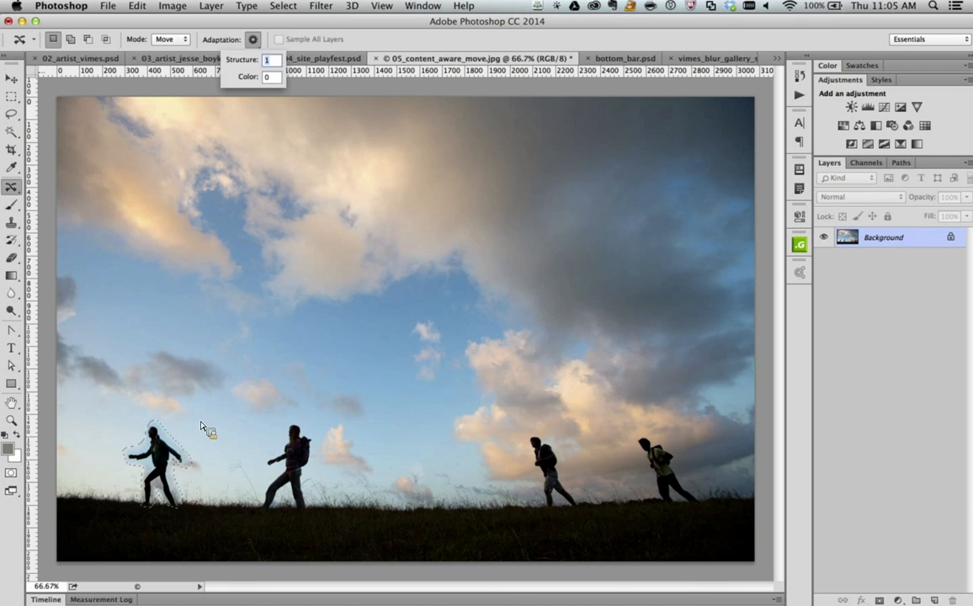
{"action": "left_click", "coordinate": [254, 40]}
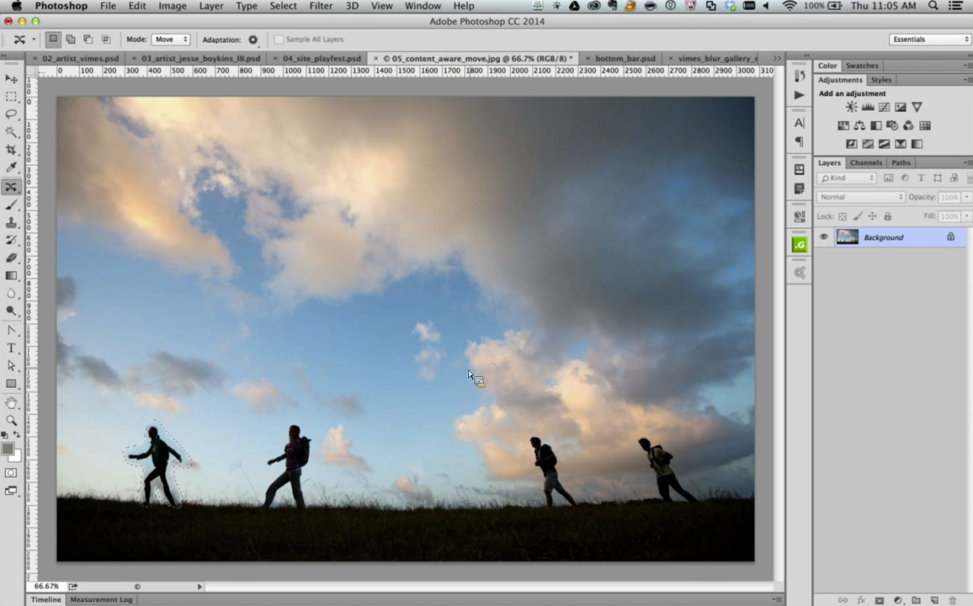
Return to the Lasso history state, move the hiker ahead of the leading one again and deselect
{"action": "left_click", "coordinate": [799, 76]}
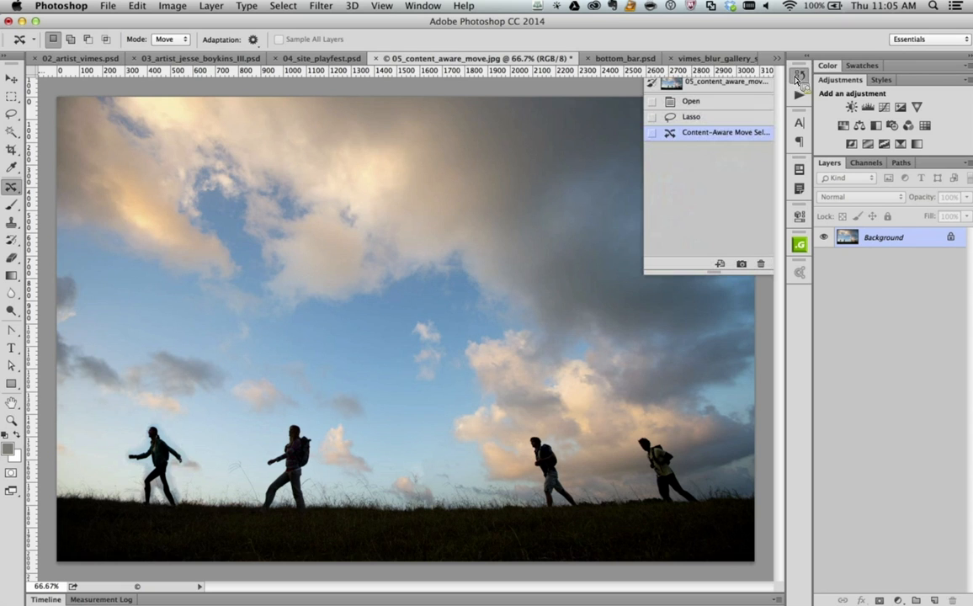
{"action": "left_click", "coordinate": [698, 117]}
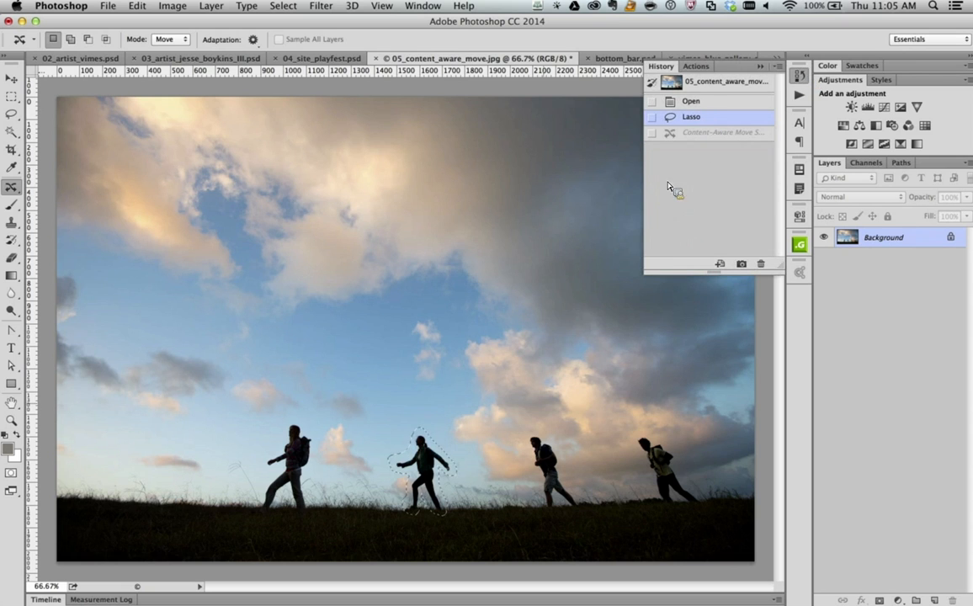
{"action": "left_click", "coordinate": [252, 39]}
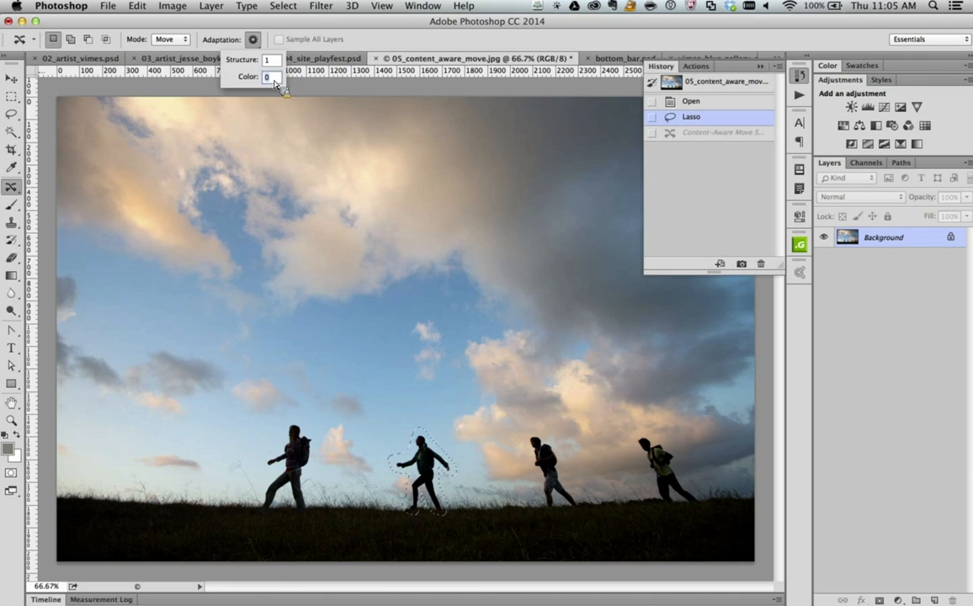
{"action": "left_click", "coordinate": [253, 40]}
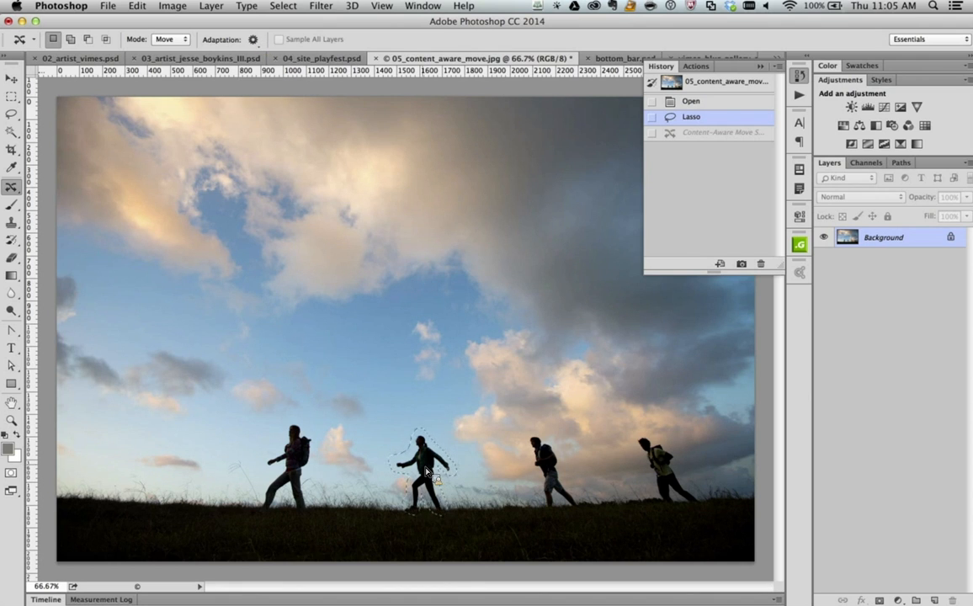
{"action": "left_click_drag", "start_coordinate": [431, 478], "coordinate": [182, 464]}
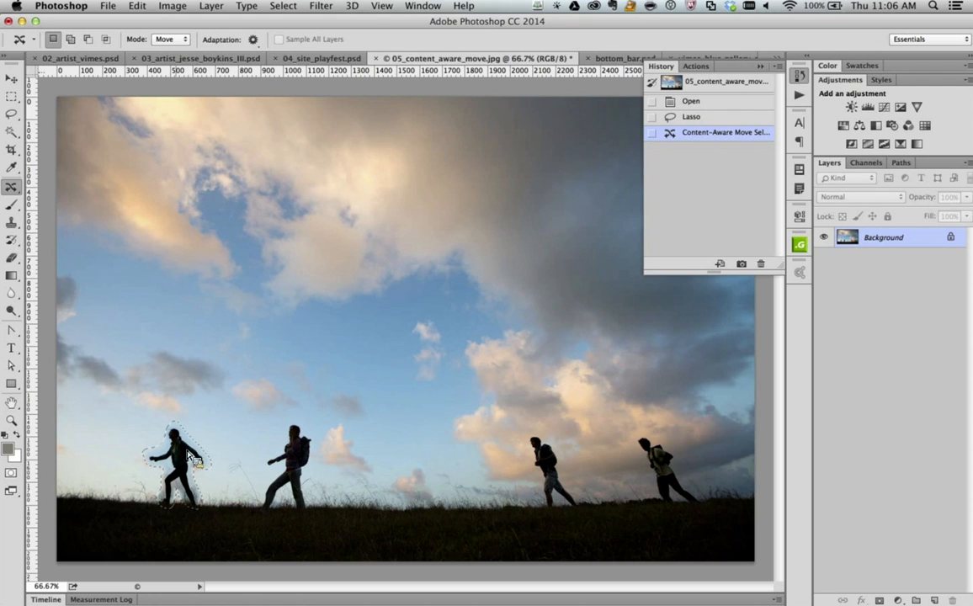
{"action": "key", "text": "super+d"}
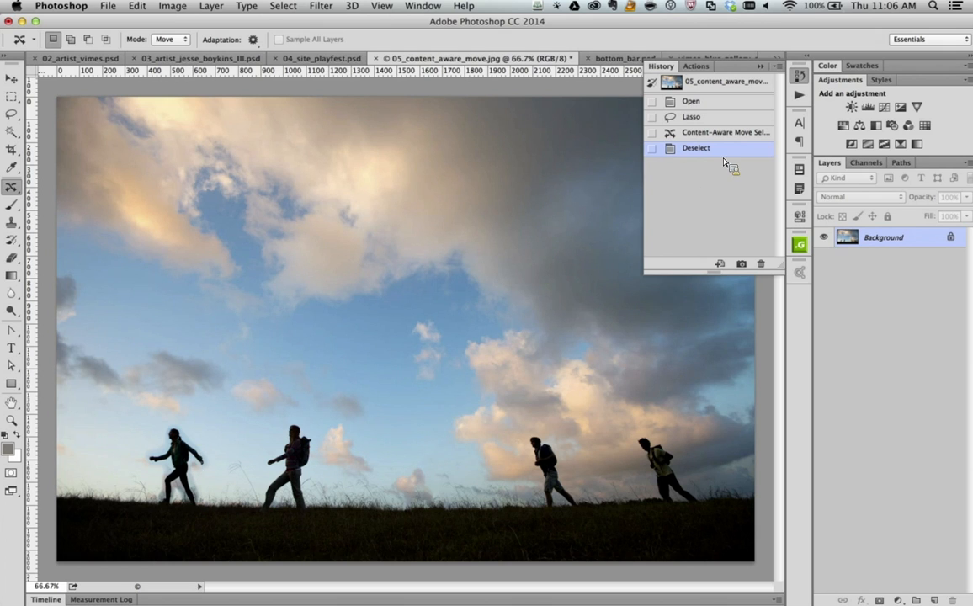
Restore the Lasso history state, set the Color adaptation to 3 and move the selected hiker ahead of the leading one
{"action": "left_click", "coordinate": [690, 117]}
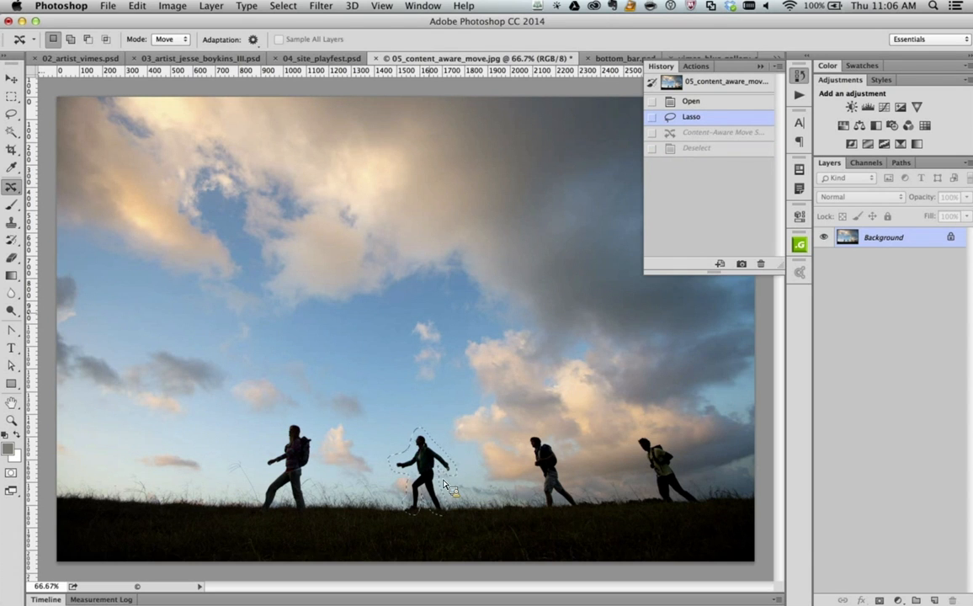
{"action": "left_click", "coordinate": [253, 40]}
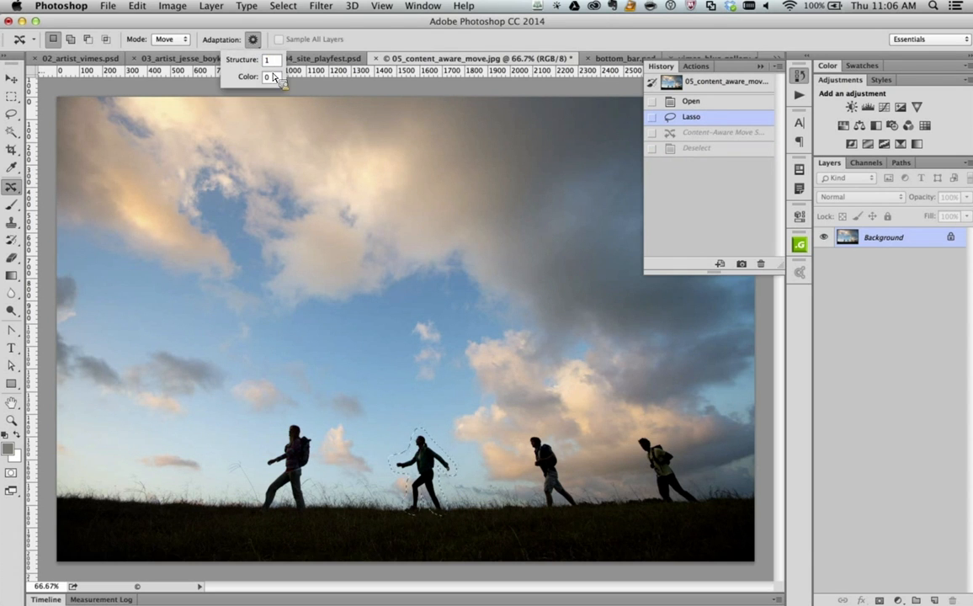
{"action": "left_click", "coordinate": [274, 78]}
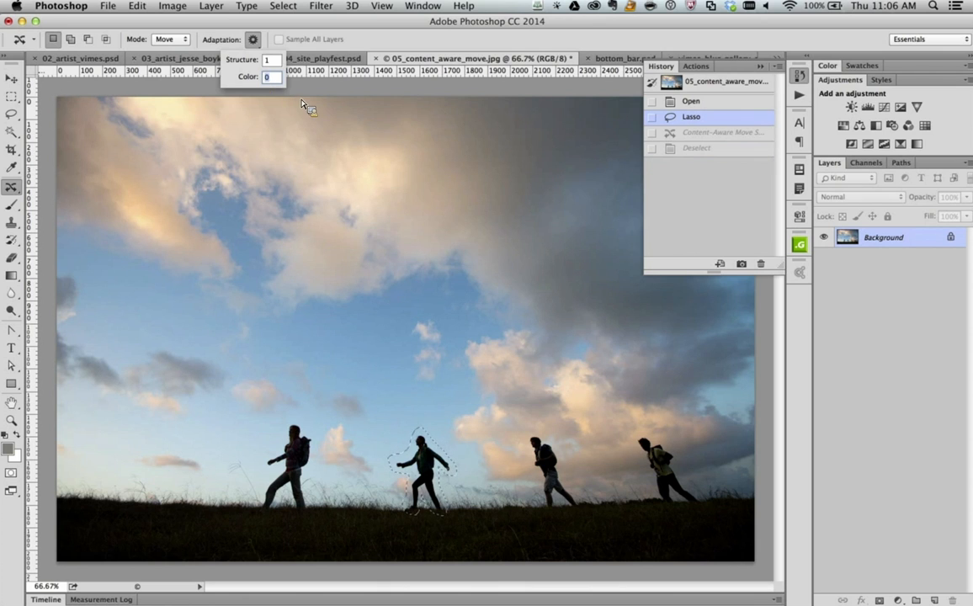
{"action": "type", "text": "3"}
{"action": "left_click_drag", "start_coordinate": [426, 464], "coordinate": [244, 462]}
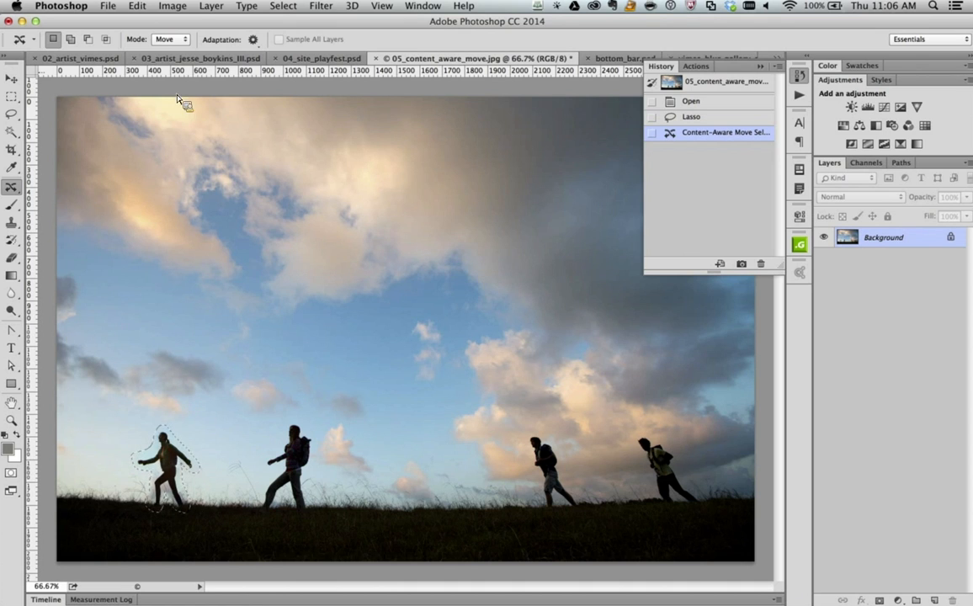
Raise the Color adaptation of the moved hiker to 5
{"action": "left_click", "coordinate": [252, 41]}
{"action": "left_click", "coordinate": [269, 77]}
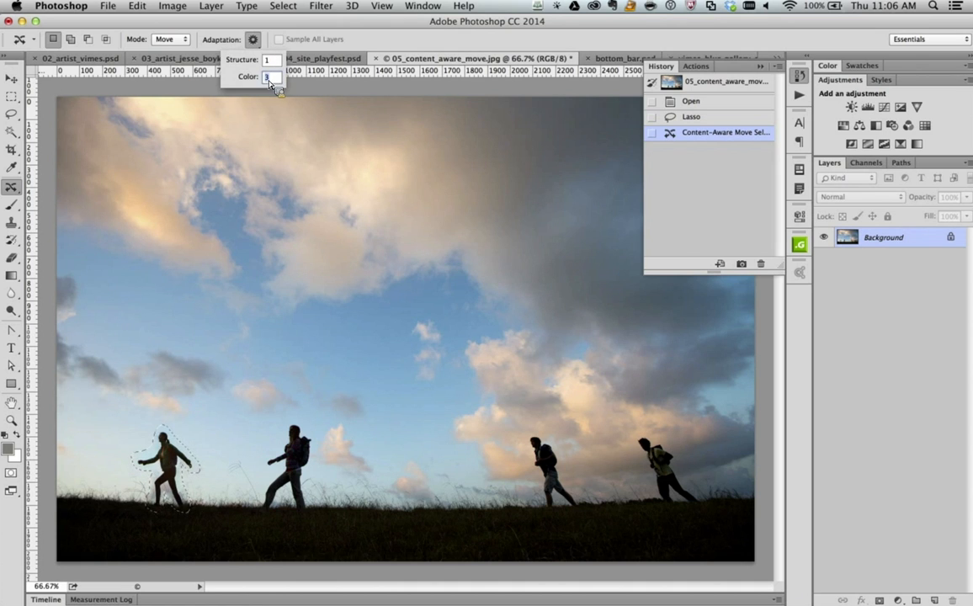
{"action": "key", "text": "Up"}
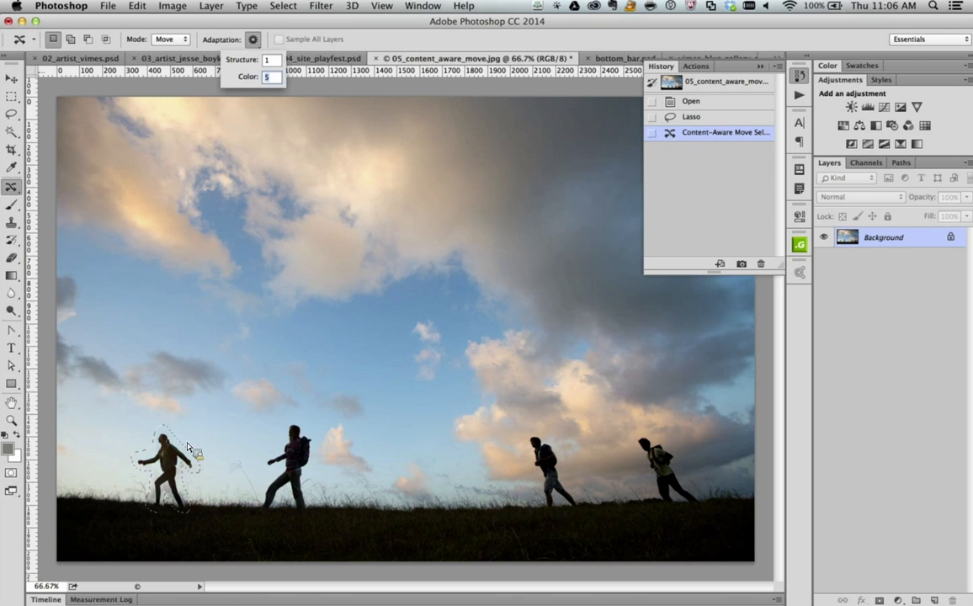
{"action": "left_click", "coordinate": [258, 41]}
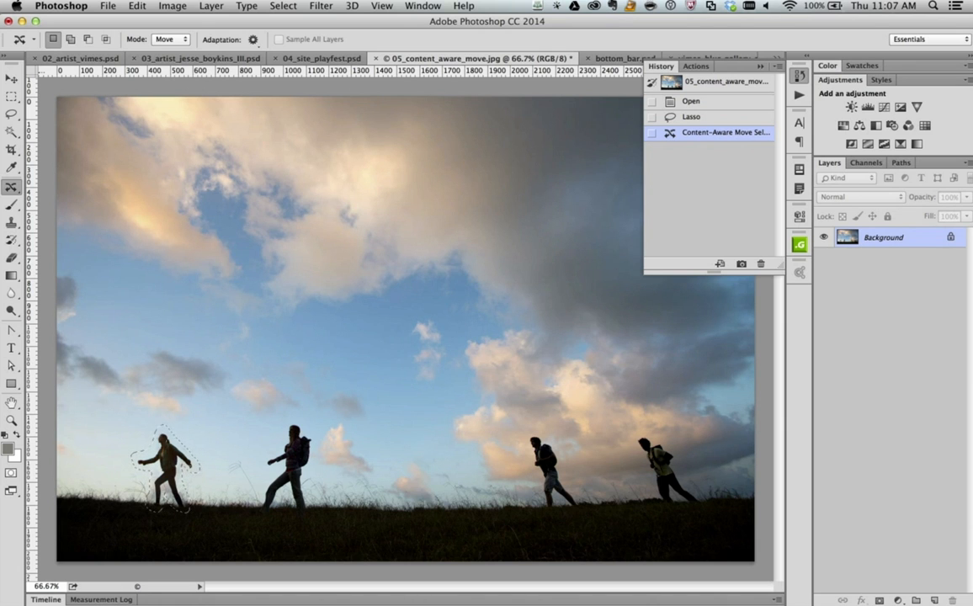
In 03_artist_jesse_boykins_III.psd, select the jesse_focus_area layer of the lower portrait and open its smart object contents
{"action": "left_click", "coordinate": [199, 58]}
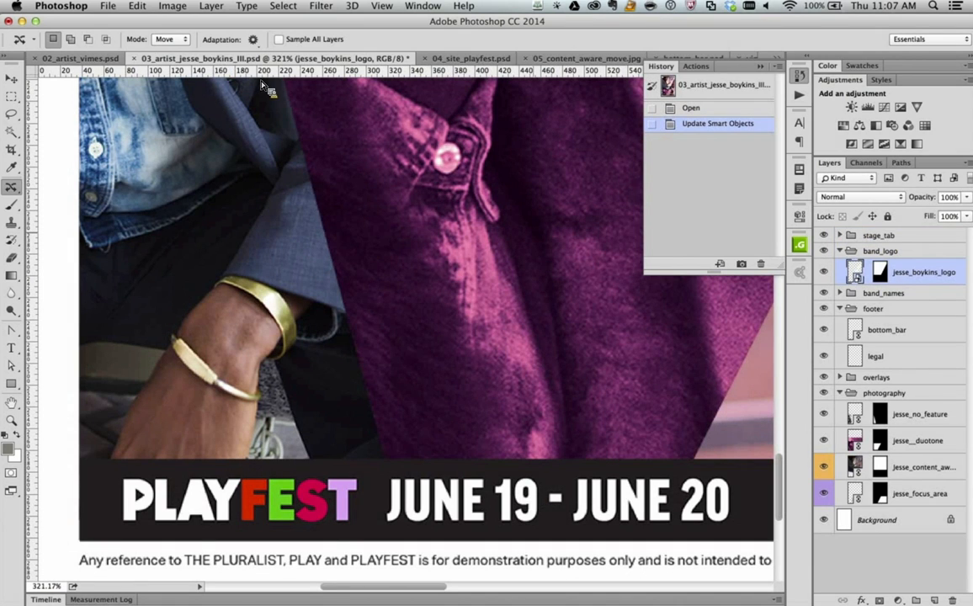
{"action": "key", "text": "super+0"}
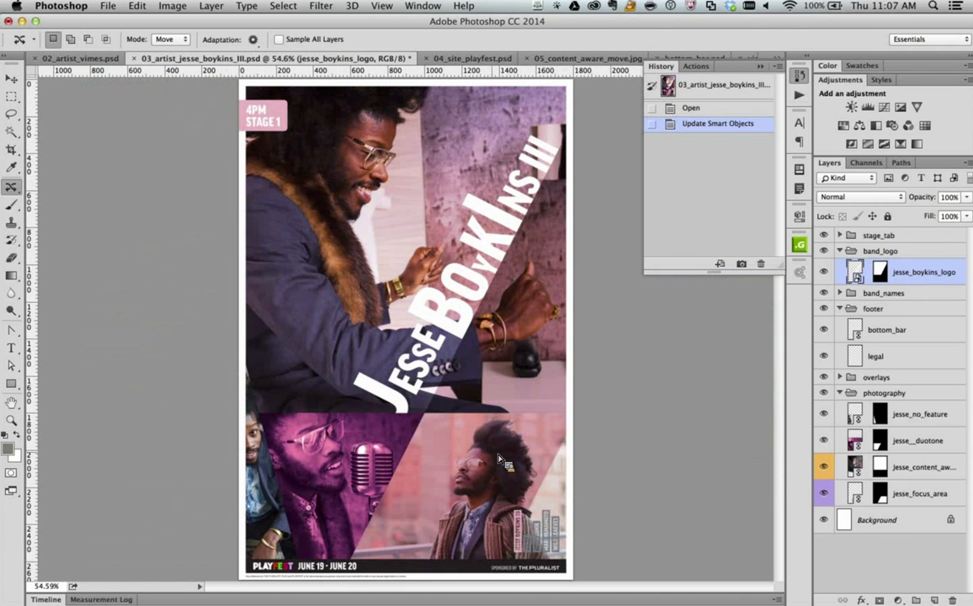
{"action": "key", "text": "z"}
{"action": "left_click_drag", "start_coordinate": [496, 461], "coordinate": [570, 488]}
{"action": "scroll", "coordinate": [570, 488], "scroll_direction": "down", "scroll_amount": 3}
{"action": "scroll", "coordinate": [570, 488], "scroll_direction": "right", "scroll_amount": 2}
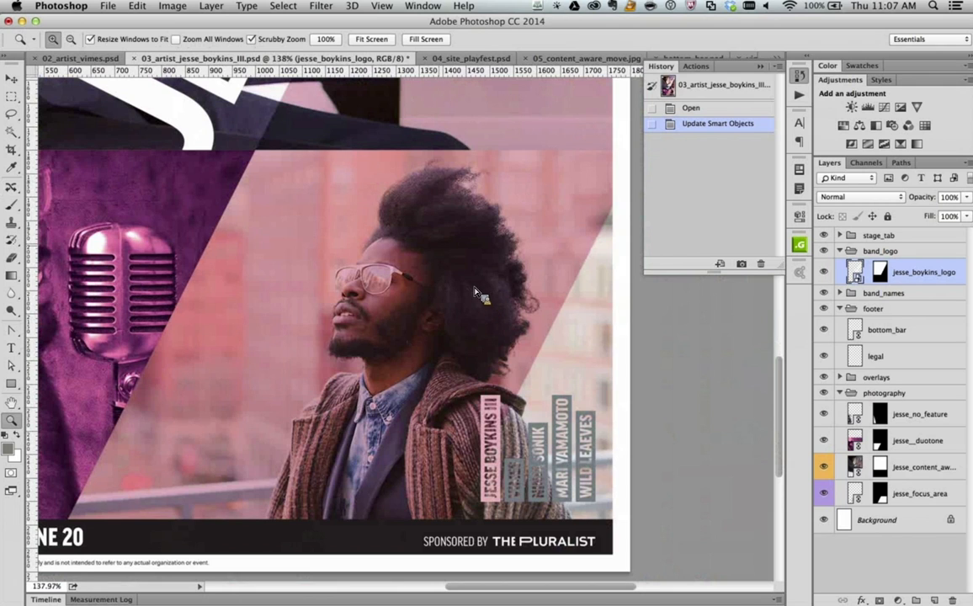
{"action": "key", "text": "v"}
{"action": "right_click", "coordinate": [428, 188]}
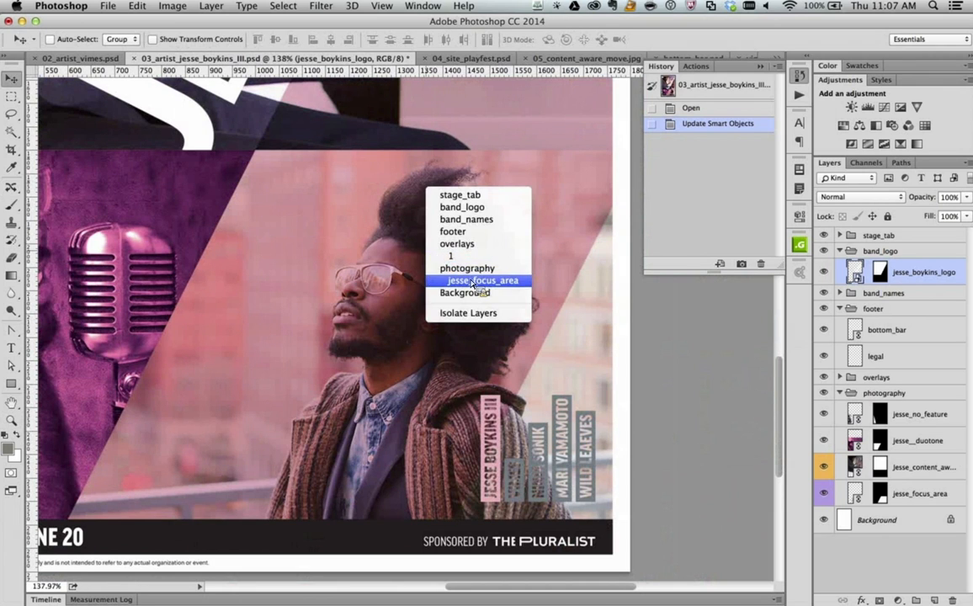
{"action": "left_click", "coordinate": [471, 284]}
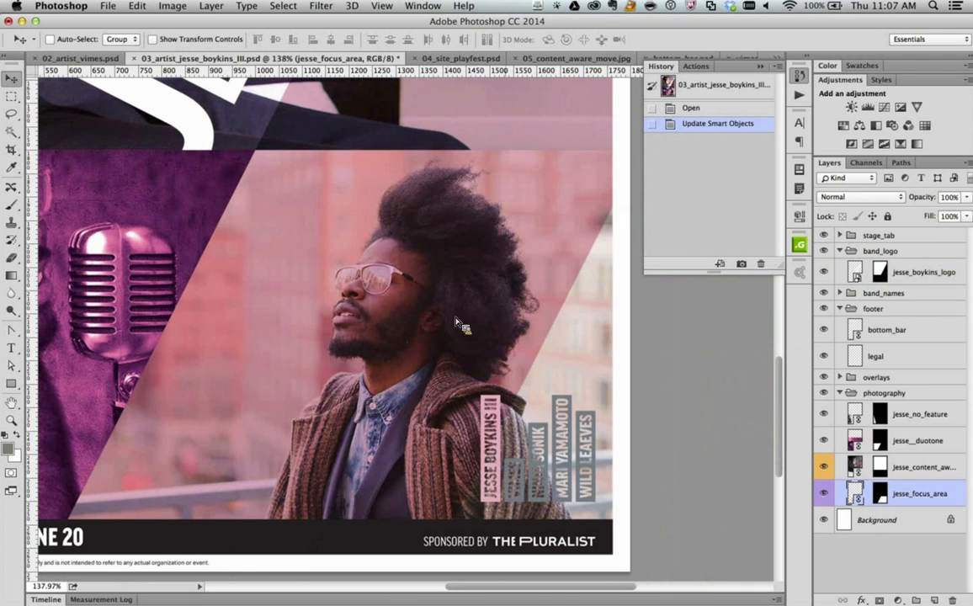
{"action": "double_click", "coordinate": [855, 495]}
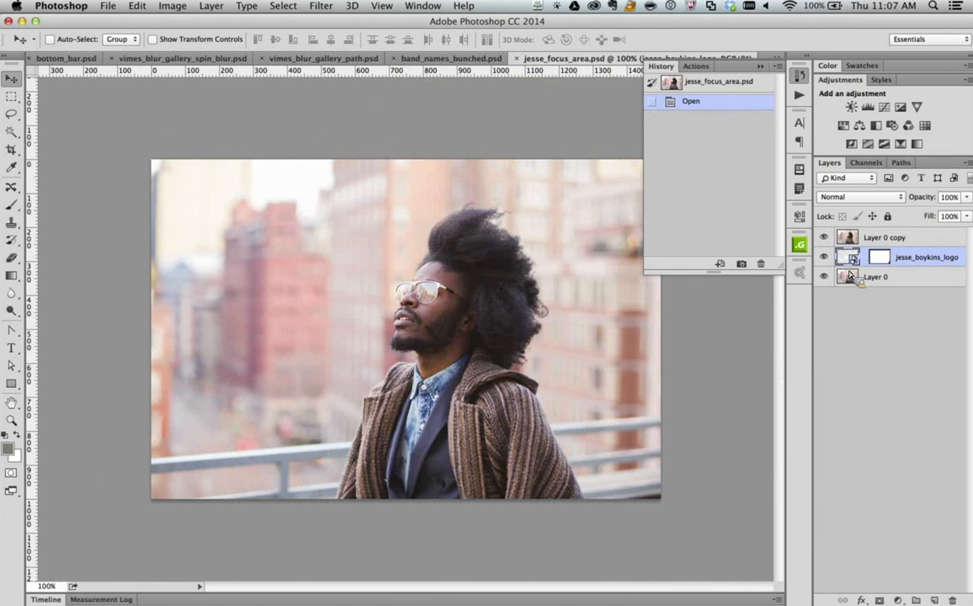
Hide Layer 0 copy to examine the logo layer beneath it, and show the copy again
{"action": "left_click", "coordinate": [823, 238]}
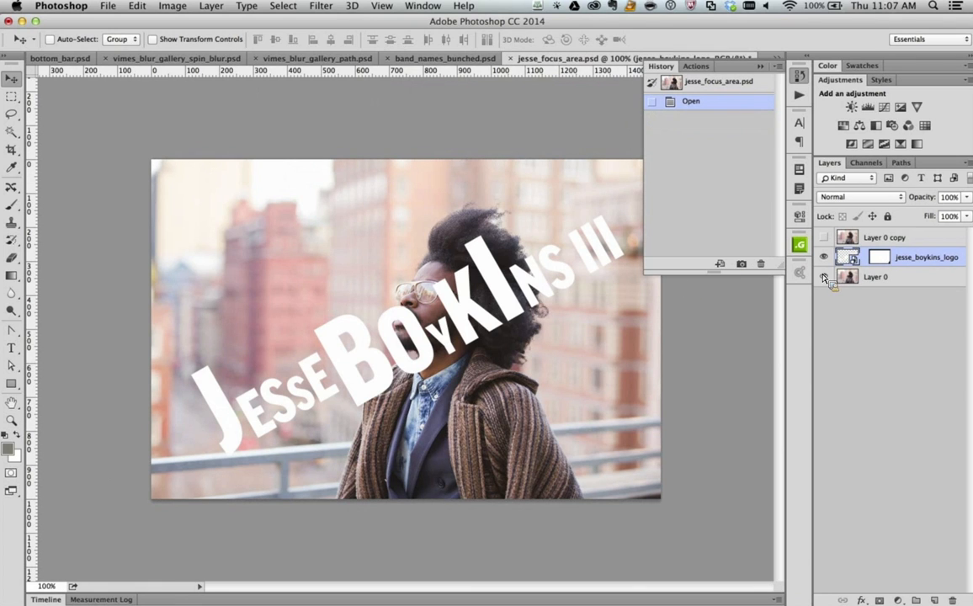
{"action": "left_click", "coordinate": [823, 238]}
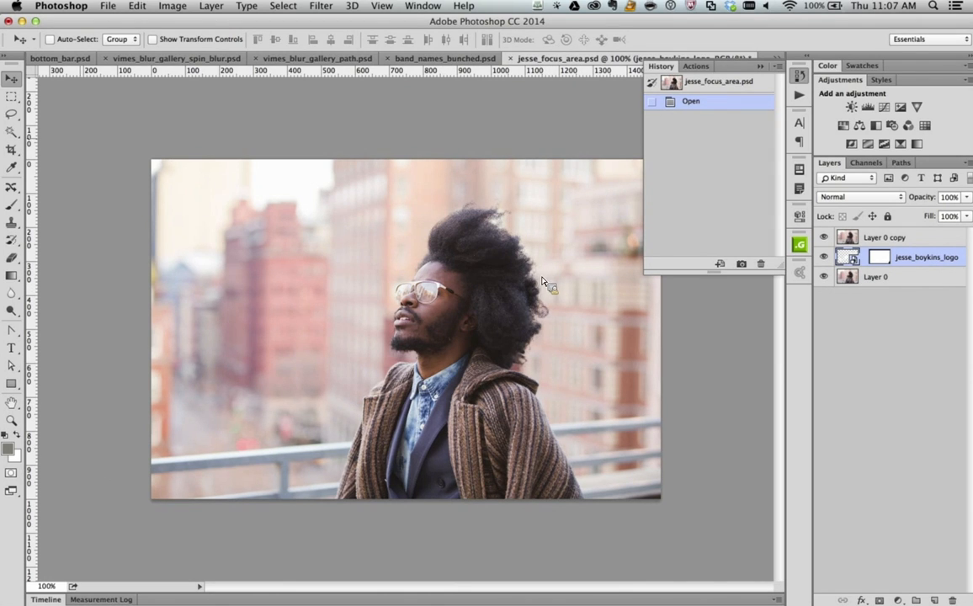
{"action": "left_click", "coordinate": [11, 135]}
{"action": "left_click_drag", "start_coordinate": [14, 137], "coordinate": [77, 129]}
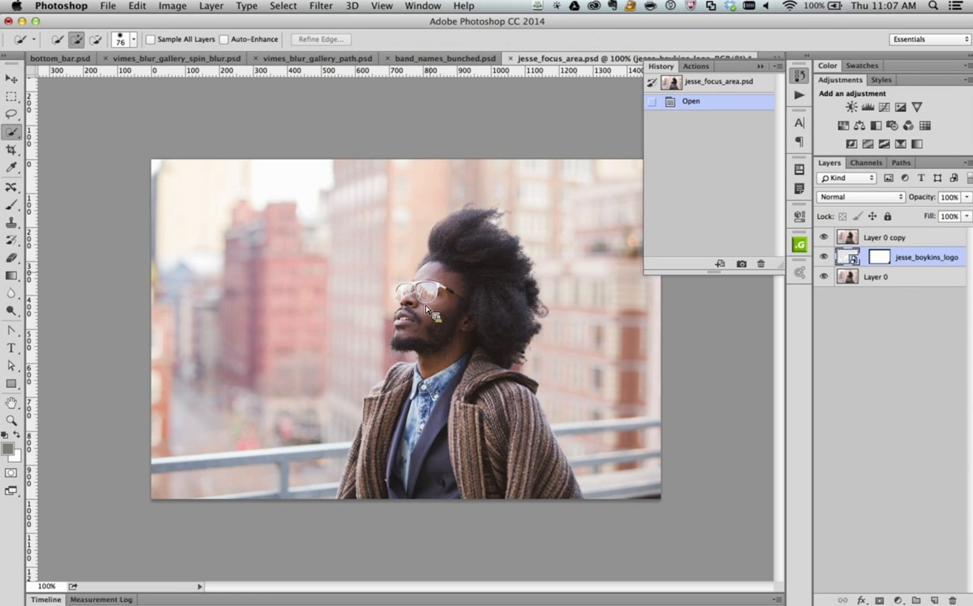
{"action": "left_click", "coordinate": [13, 83]}
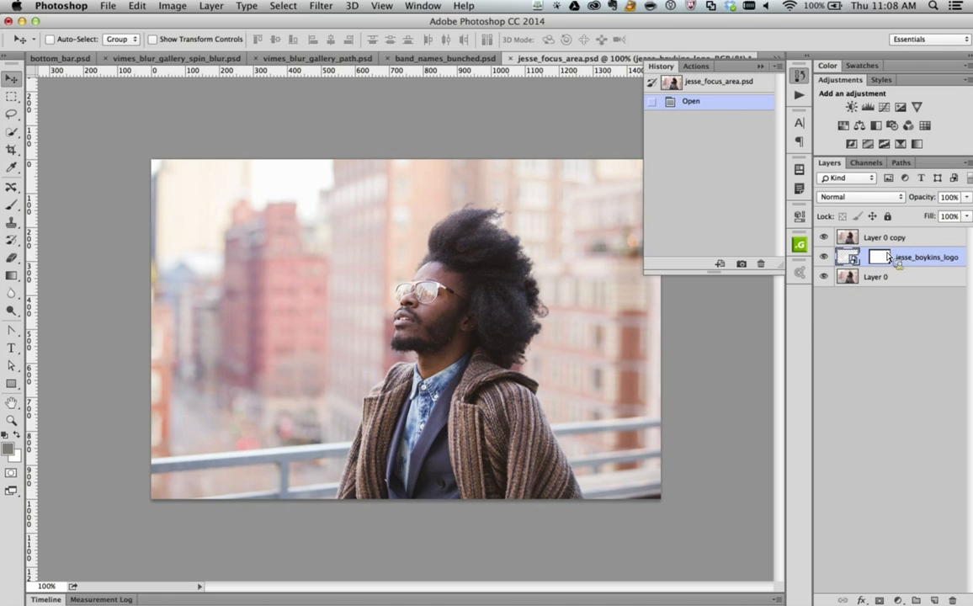
Start a Focus Area selection on Layer 0 copy, keeping the portrait unobstructed by the dialog
{"action": "left_click", "coordinate": [850, 238]}
{"action": "left_click", "coordinate": [299, 6]}
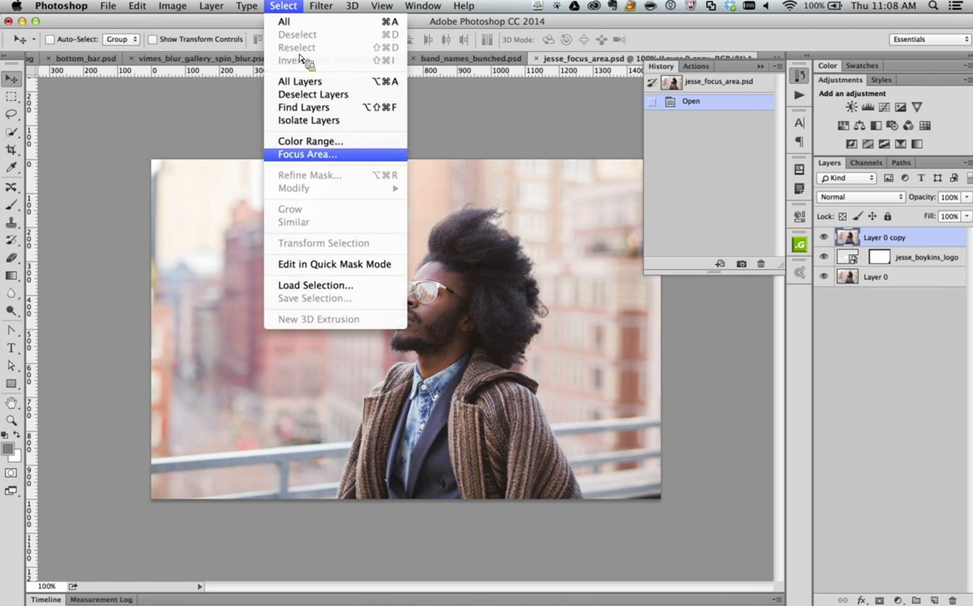
{"action": "left_click", "coordinate": [304, 155]}
{"action": "left_click_drag", "start_coordinate": [339, 144], "coordinate": [299, 91]}
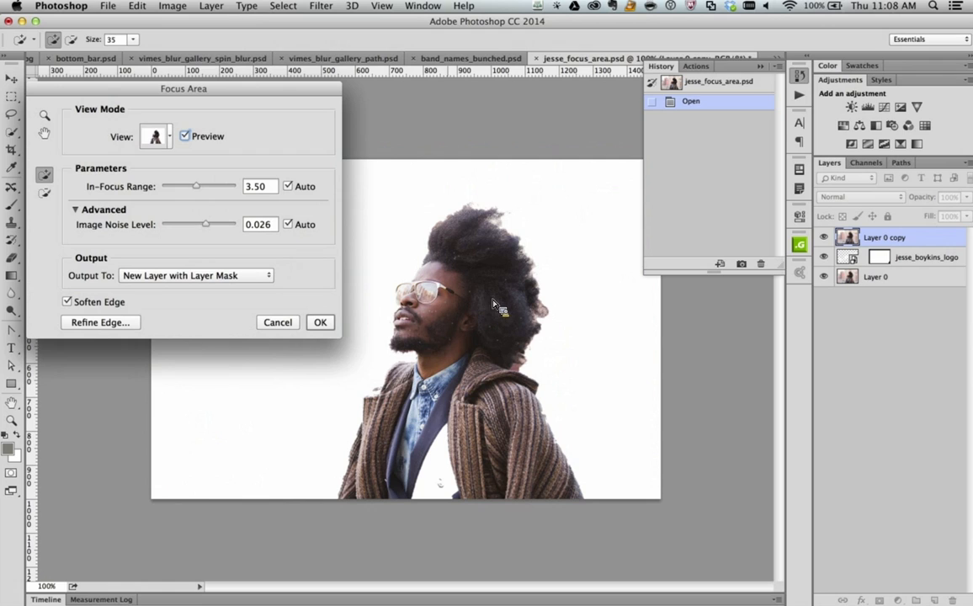
Set the In-Focus Range to 5.39 and paint the edge of the coat's shoulder into the focus selection
{"action": "left_click_drag", "start_coordinate": [196, 185], "coordinate": [201, 191]}
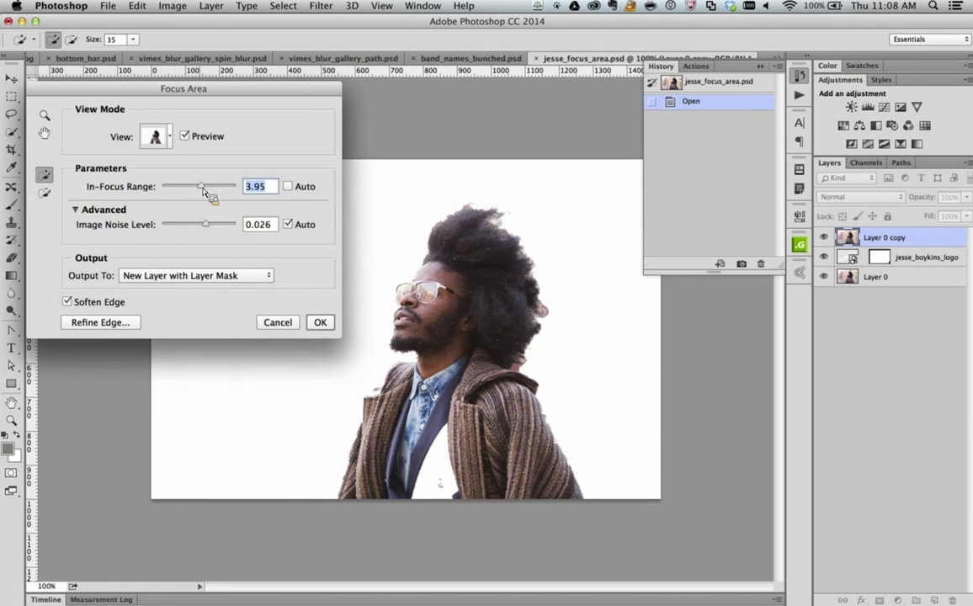
{"action": "left_click_drag", "start_coordinate": [211, 189], "coordinate": [215, 192]}
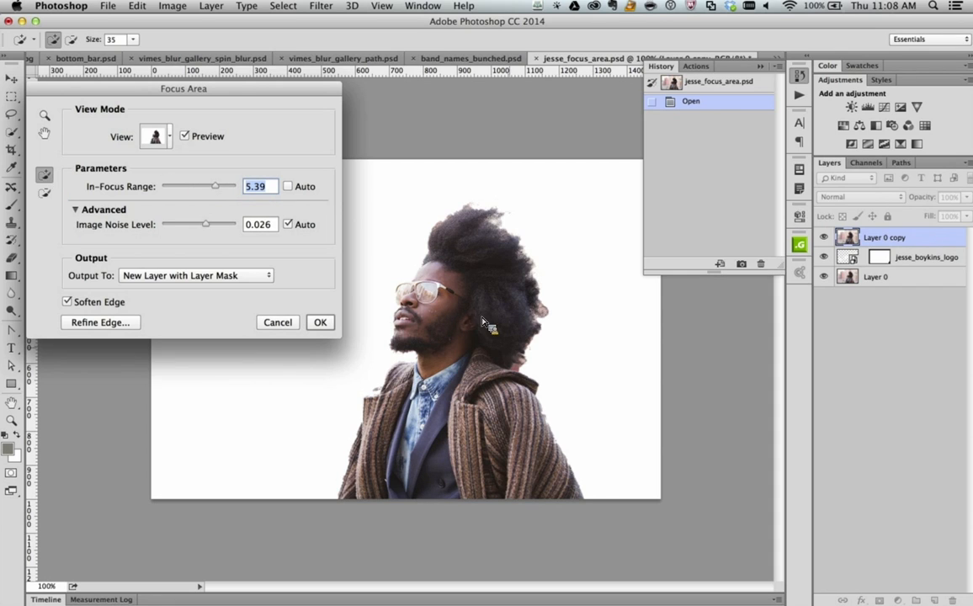
{"action": "left_click_drag", "start_coordinate": [380, 395], "coordinate": [375, 407]}
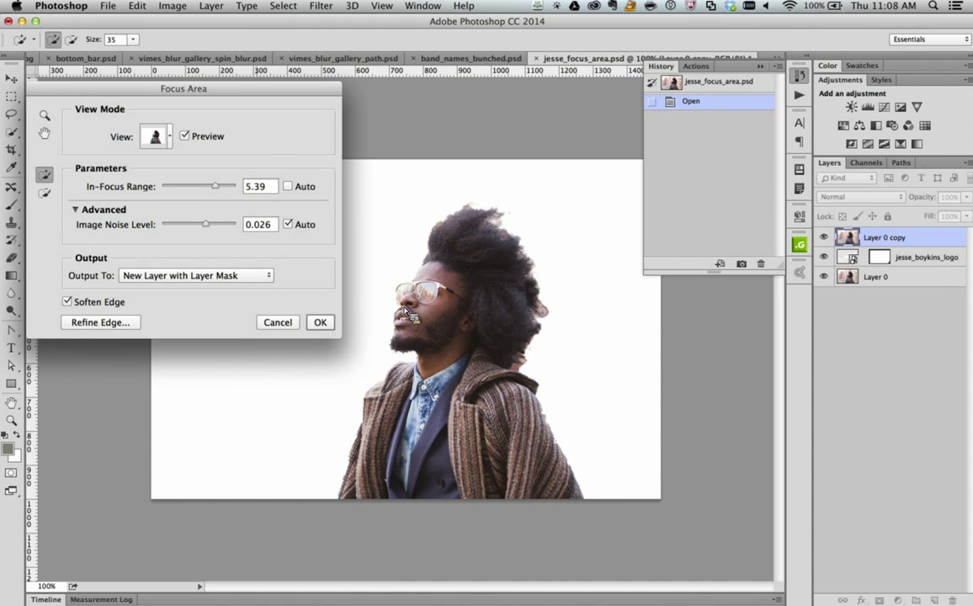
Set the Focus Area's Image Noise Level to 0.009
{"action": "left_click_drag", "start_coordinate": [207, 224], "coordinate": [200, 228]}
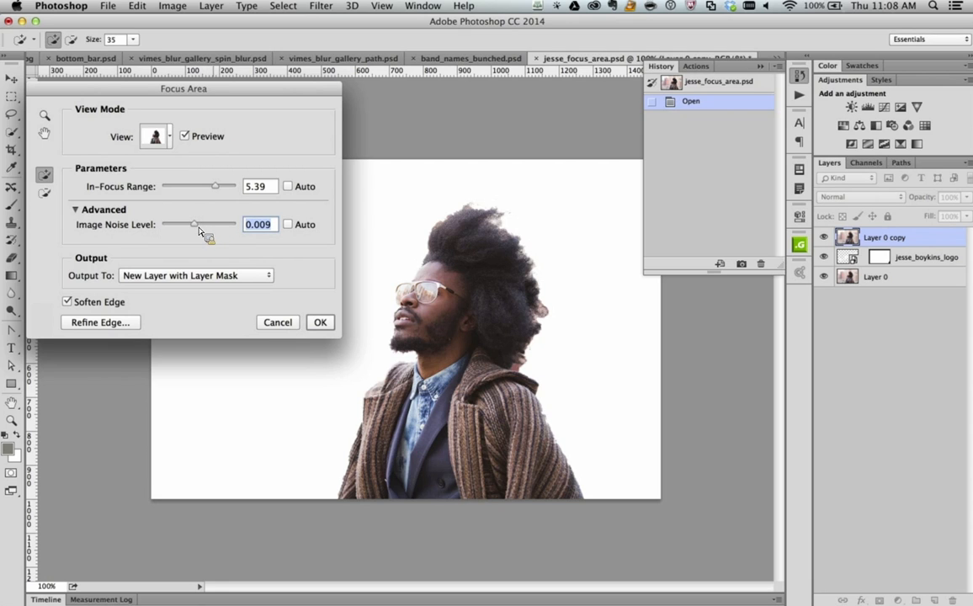
{"action": "left_click_drag", "start_coordinate": [139, 94], "coordinate": [147, 108]}
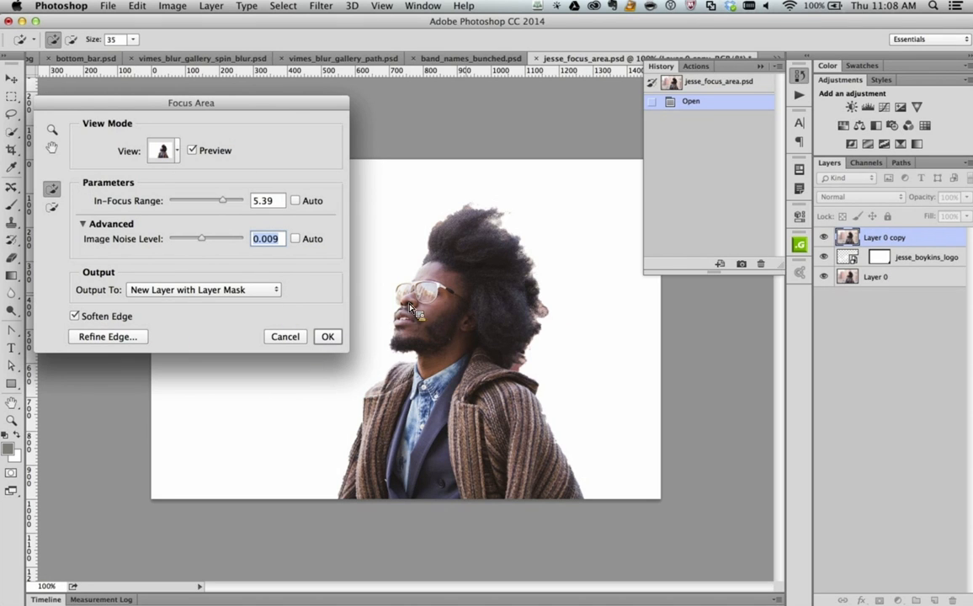
Refine the focus mask with Smart Radius, a 44.1 px radius and 54% Decontaminate Colors, output to a new layer with layer mask
{"action": "left_click", "coordinate": [139, 334]}
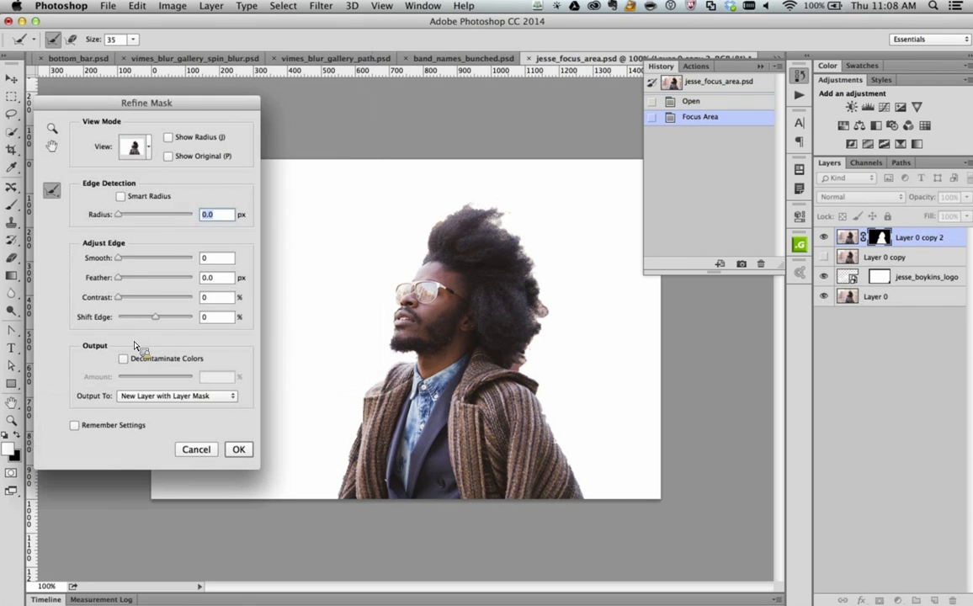
{"action": "left_click_drag", "start_coordinate": [155, 214], "coordinate": [162, 219]}
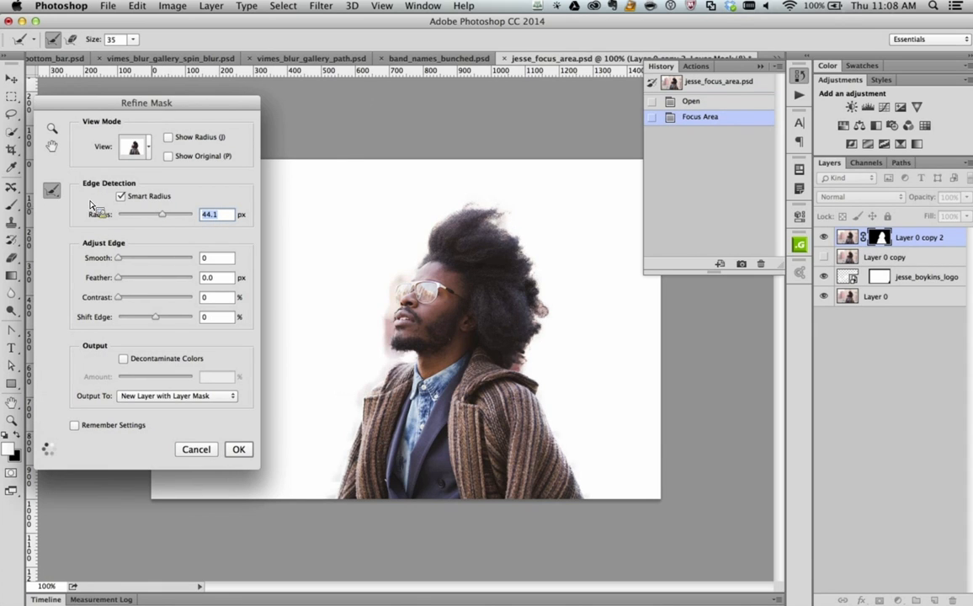
{"action": "mouse_move", "coordinate": [417, 275]}
{"action": "left_mouse_down"}
{"action": "mouse_move", "coordinate": [395, 294]}
{"action": "mouse_move", "coordinate": [392, 334]}
{"action": "mouse_move", "coordinate": [403, 360]}
{"action": "left_mouse_up"}
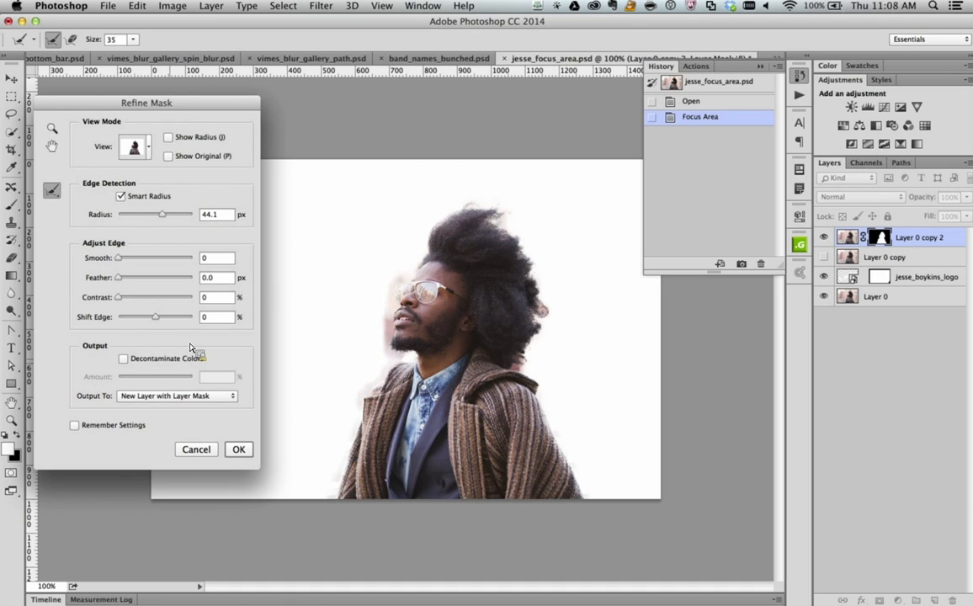
{"action": "left_click", "coordinate": [169, 358]}
{"action": "left_click", "coordinate": [161, 378]}
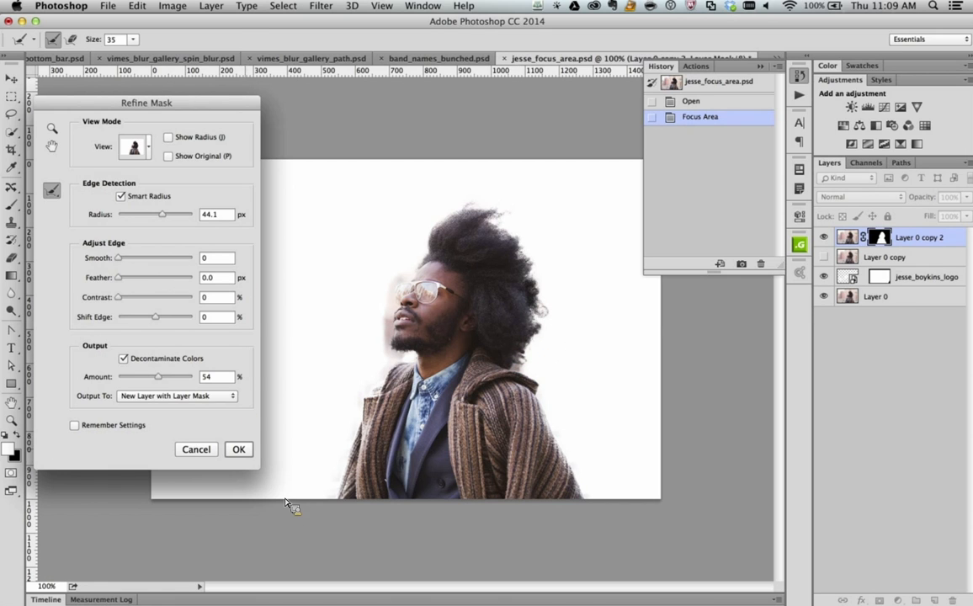
{"action": "left_click", "coordinate": [238, 448]}
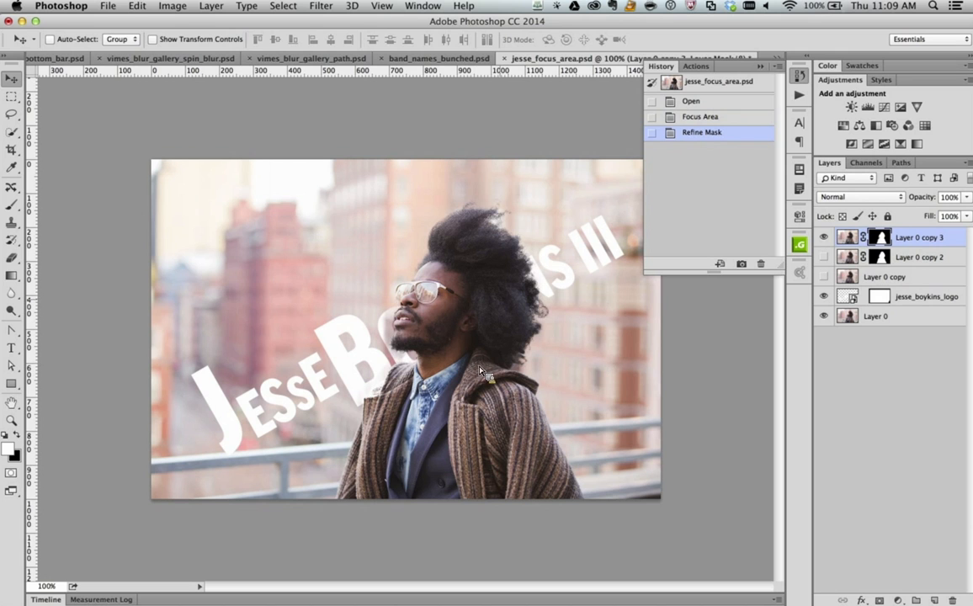
Examine the cutout edges around the man's hair, beard and coat collar at close range
{"action": "key", "text": "z"}
{"action": "left_click_drag", "start_coordinate": [497, 251], "coordinate": [587, 283]}
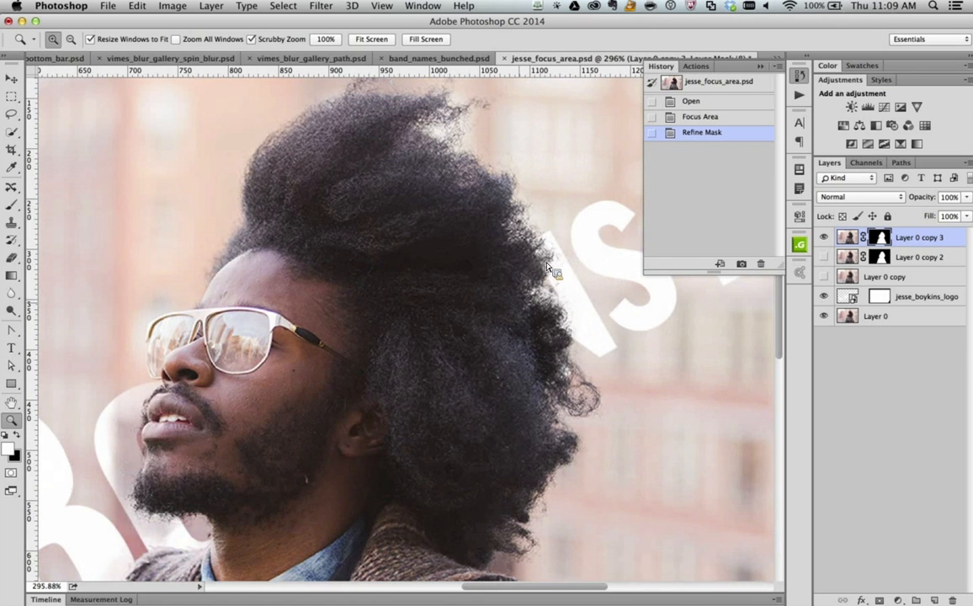
{"action": "scroll", "coordinate": [311, 377], "scroll_direction": "down", "scroll_amount": 5}
{"action": "scroll", "coordinate": [311, 376], "scroll_direction": "left", "scroll_amount": 5}
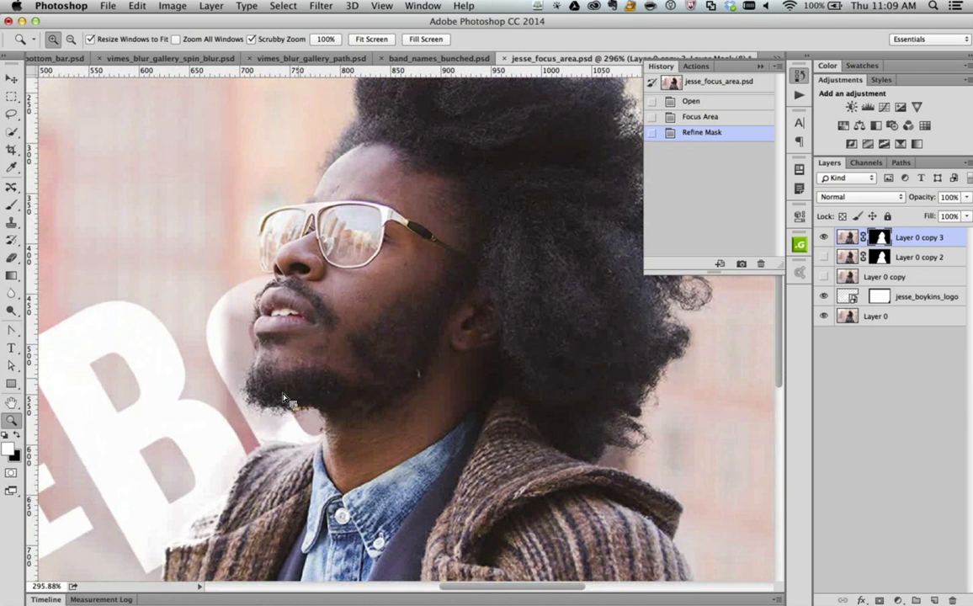
{"action": "scroll", "coordinate": [376, 347], "scroll_direction": "right", "scroll_amount": 3}
{"action": "scroll", "coordinate": [376, 346], "scroll_direction": "up", "scroll_amount": 2}
{"action": "key", "text": "super+minus"}
{"action": "key", "text": "super+minus"}
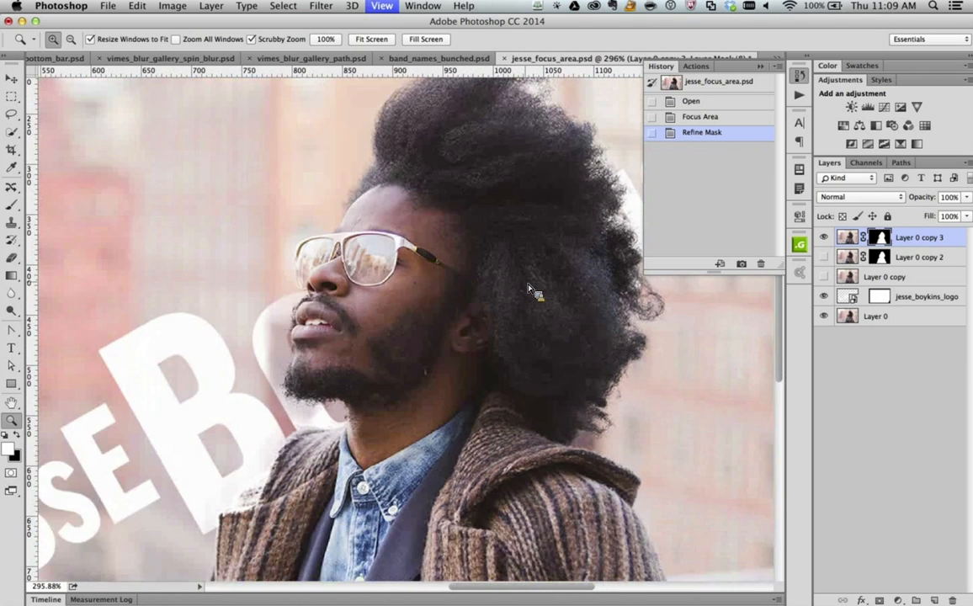
Save jesse_focus_area.psd and return to the full 03_artist_jesse_boykins_III.psd poster, with the History list collapsed
{"action": "key", "text": "super+s"}
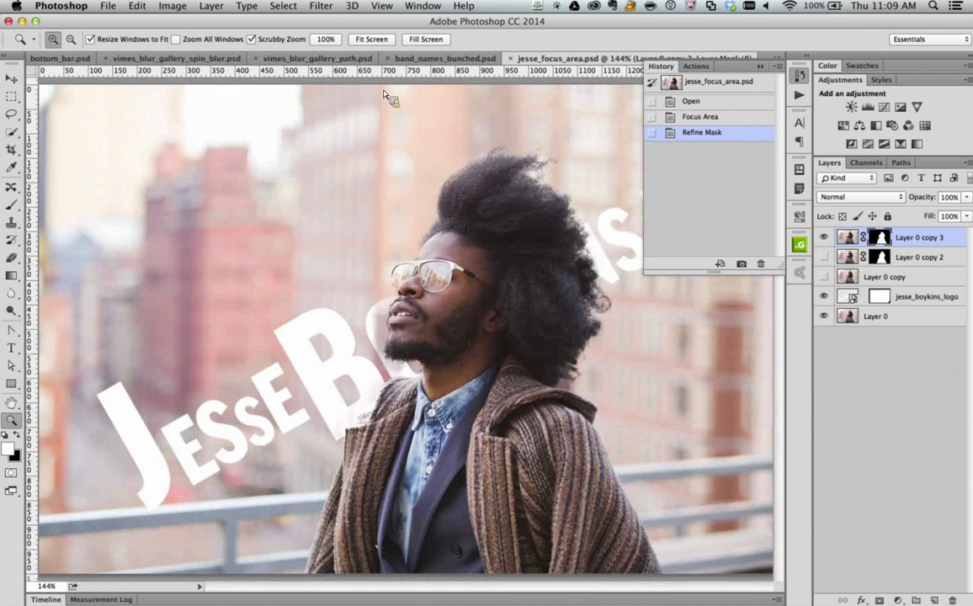
{"action": "left_click", "coordinate": [779, 57]}
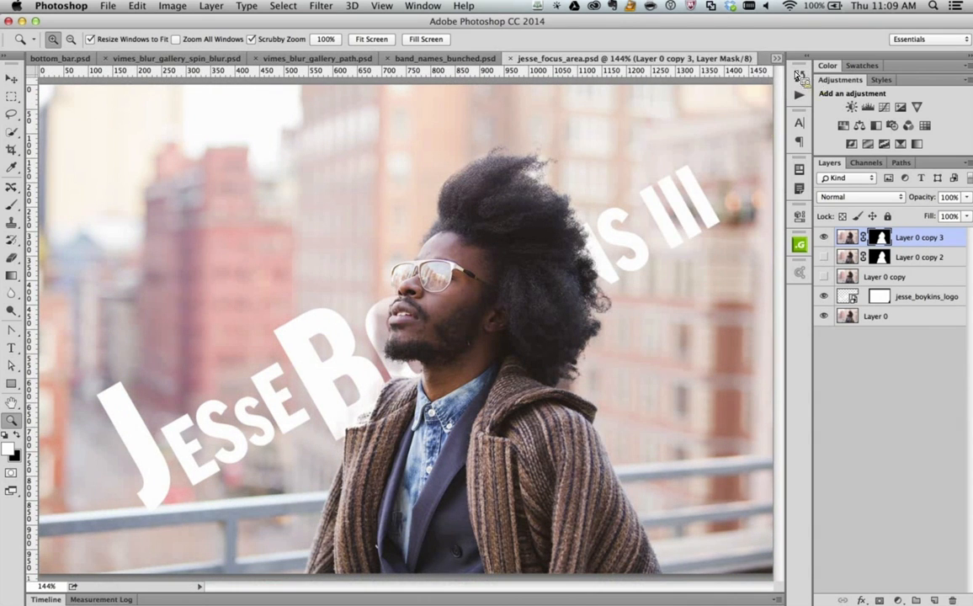
{"action": "left_click", "coordinate": [775, 58]}
{"action": "left_click", "coordinate": [800, 84]}
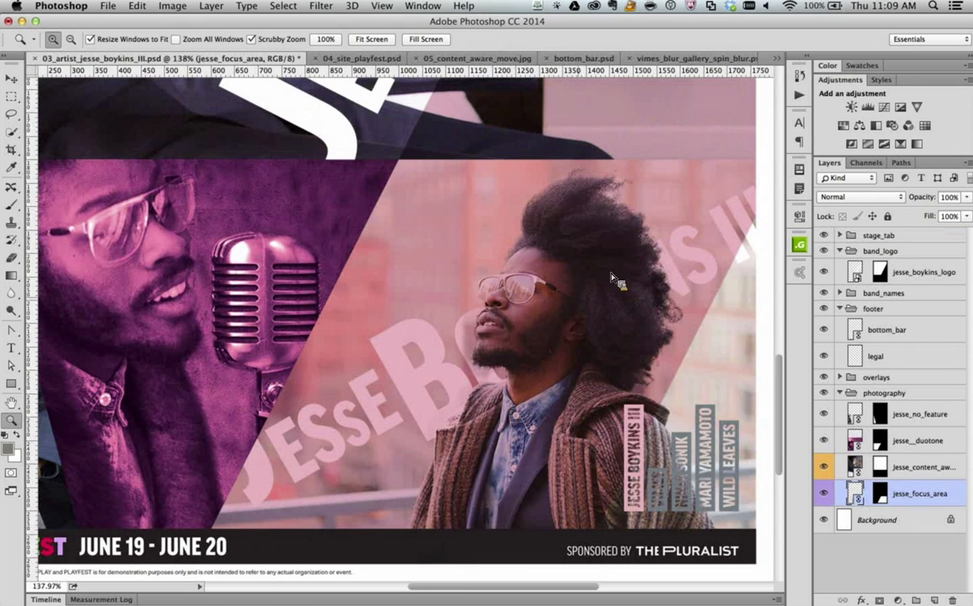
{"action": "key", "text": "super+minus"}
{"action": "key", "text": "super+0"}
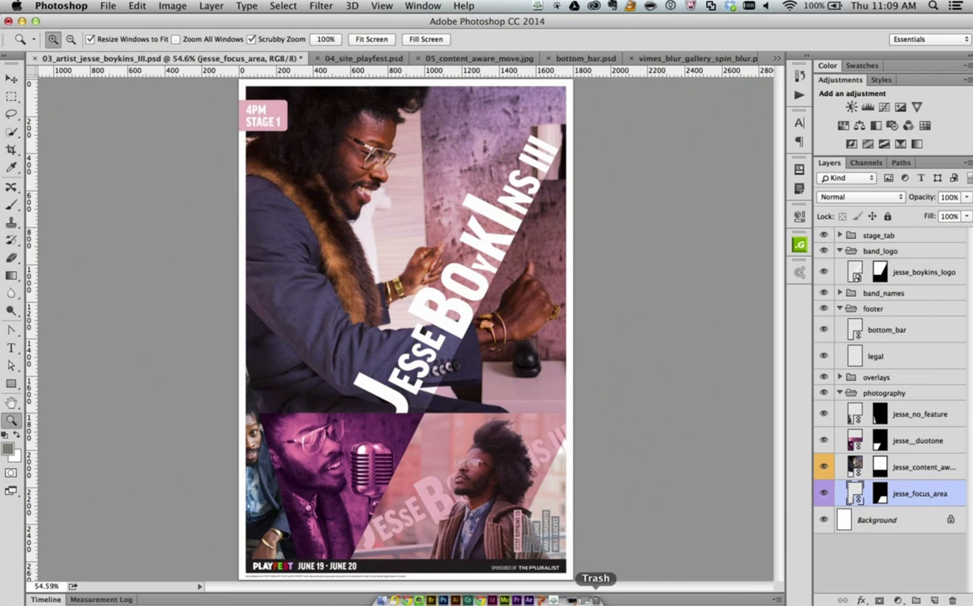
Switch to Adobe Bridge and preview bottom_bar.psd in the shared_links folder of 01_PS
{"action": "left_click", "coordinate": [593, 599]}
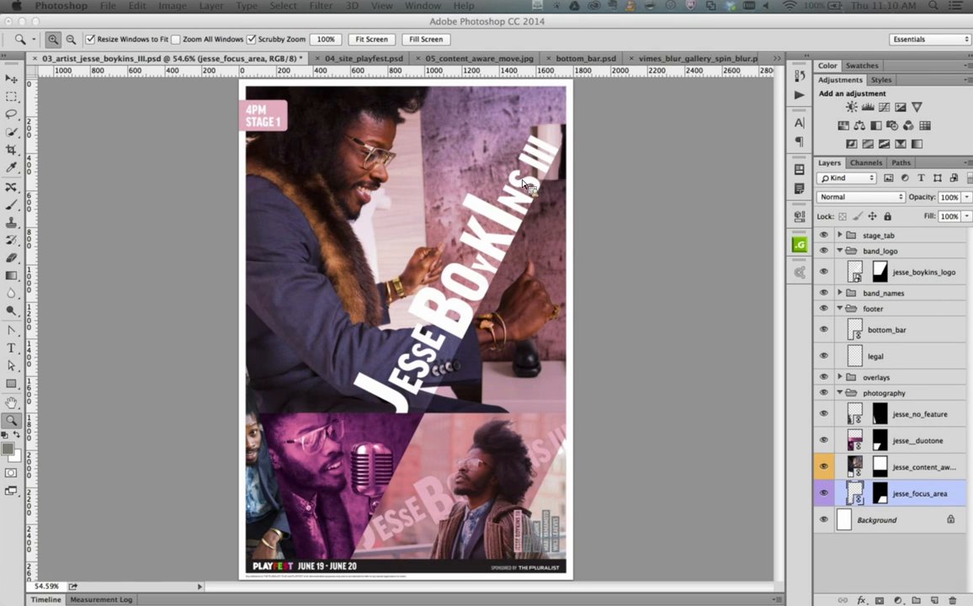
{"action": "key", "text": "super+Tab"}
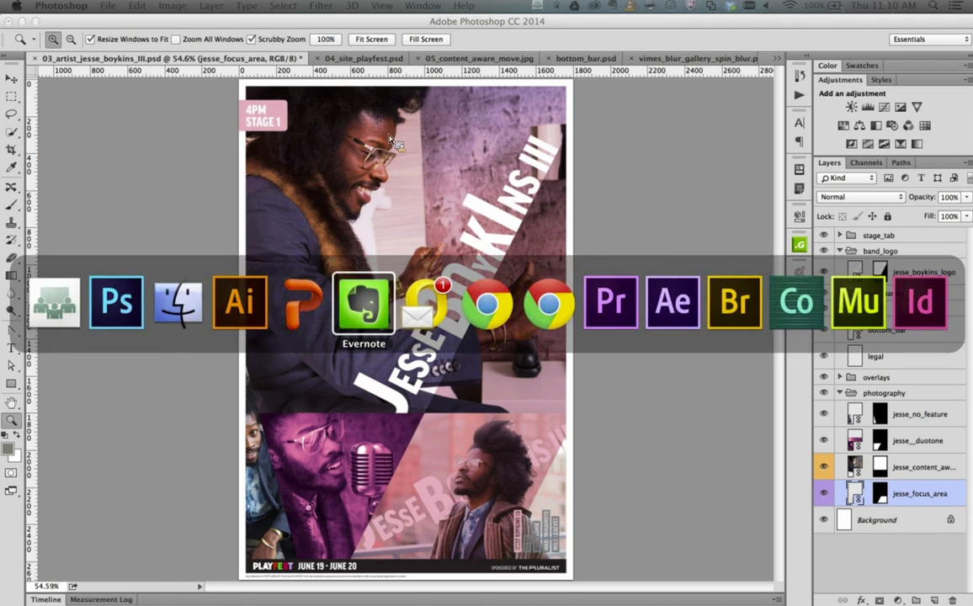
{"action": "key", "text": "Escape"}
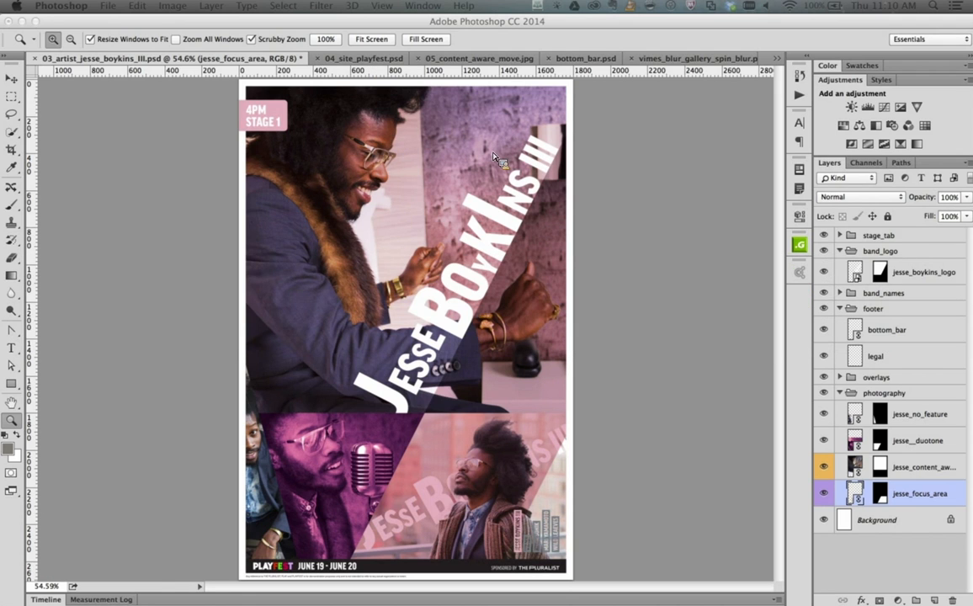
{"action": "key", "text": "super+Tab"}
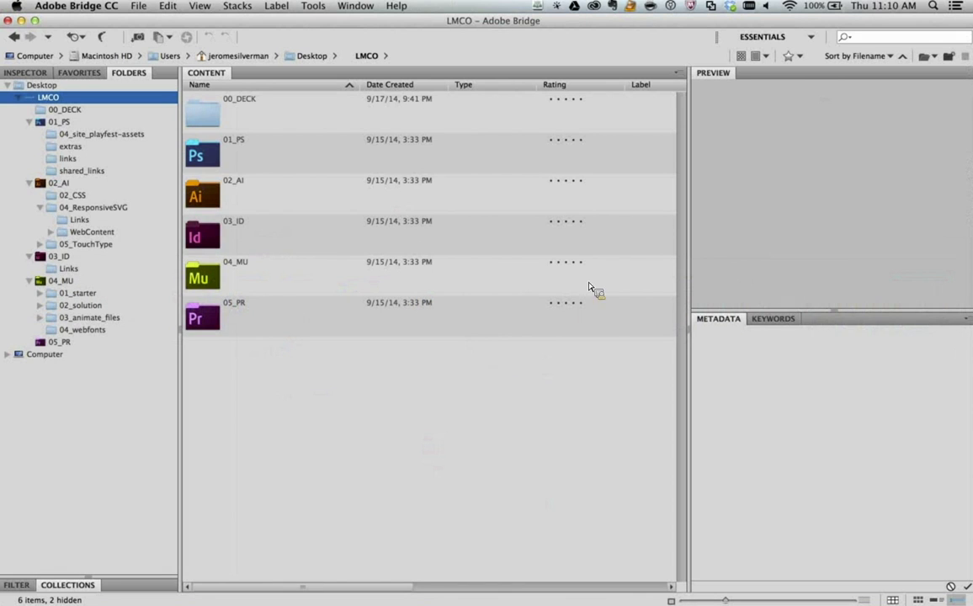
{"action": "left_click", "coordinate": [71, 123]}
{"action": "left_click_drag", "start_coordinate": [71, 127], "coordinate": [253, 215]}
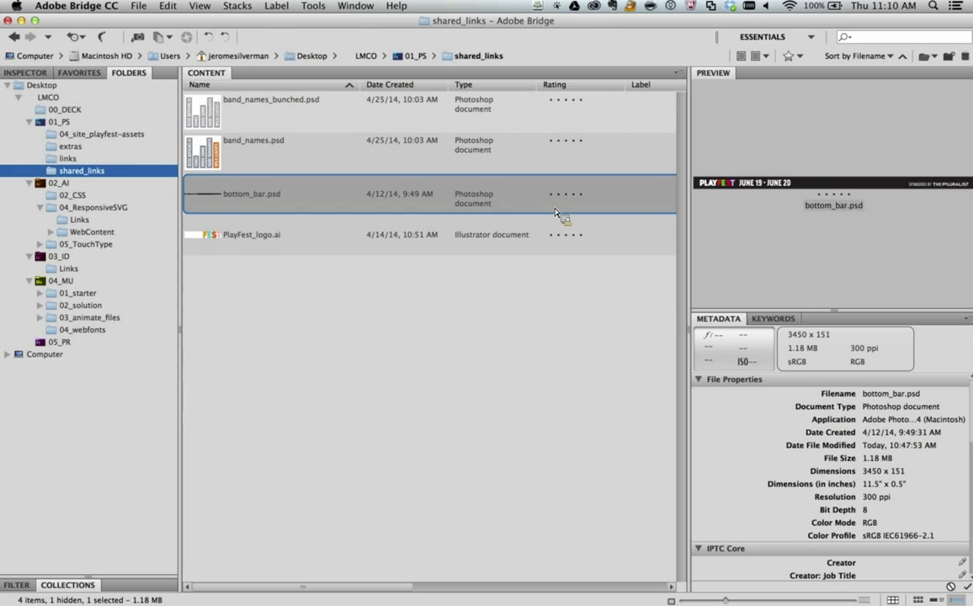
{"action": "left_click_drag", "start_coordinate": [249, 222], "coordinate": [262, 198]}
Preview the three artist poster PSDs in the 01_PS folder together, and 01_artist_wild_leaves.psd on its own
{"action": "left_click", "coordinate": [61, 122]}
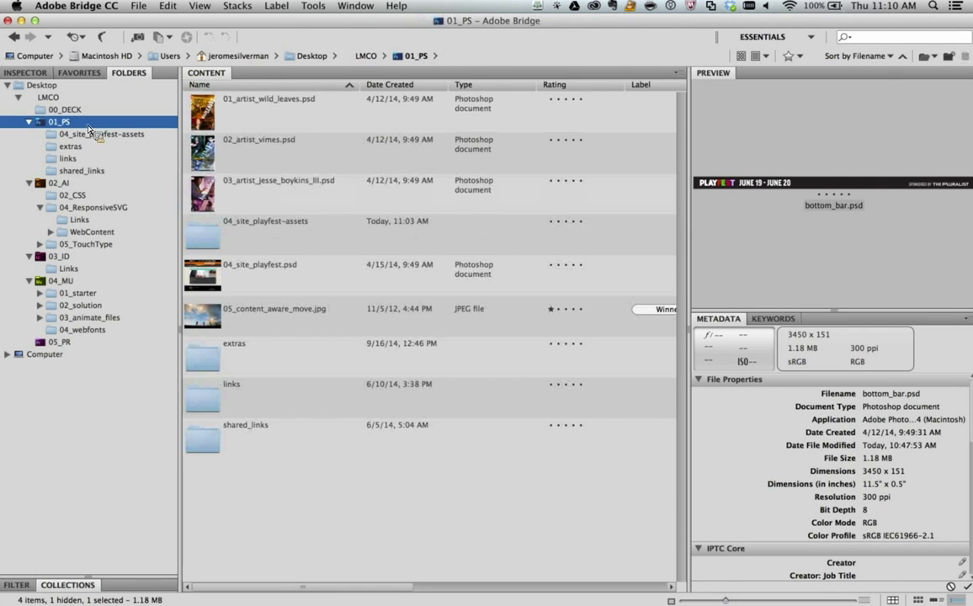
{"action": "left_click", "coordinate": [260, 123]}
{"action": "left_click", "coordinate": [261, 157], "text": "shift"}
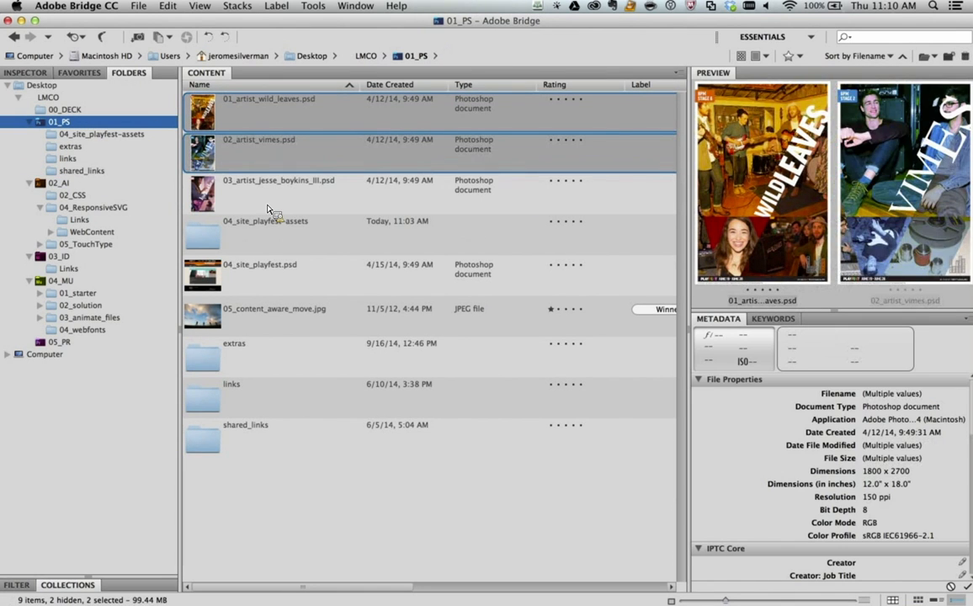
{"action": "left_click", "coordinate": [244, 189], "text": "shift"}
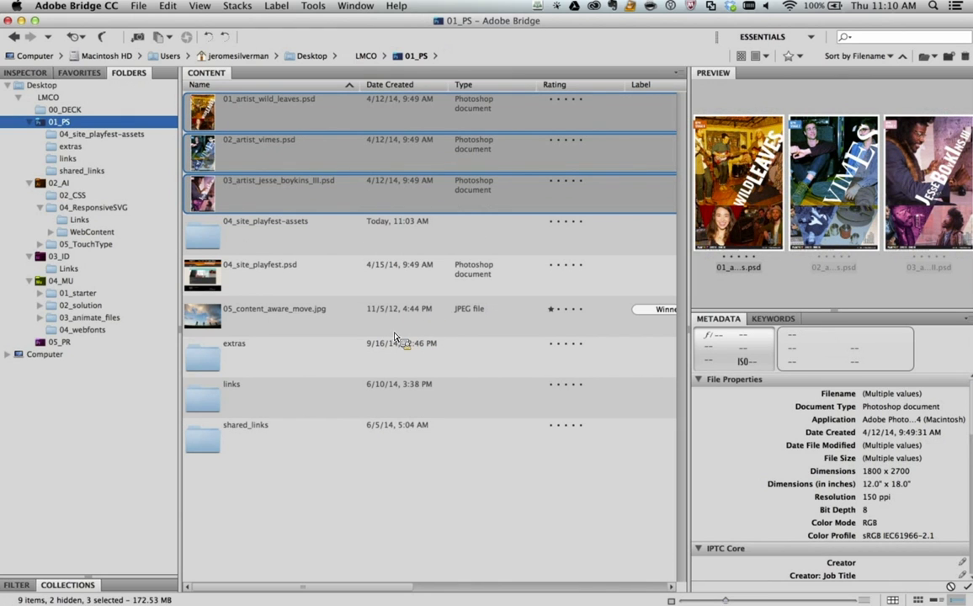
{"action": "left_click", "coordinate": [293, 124]}
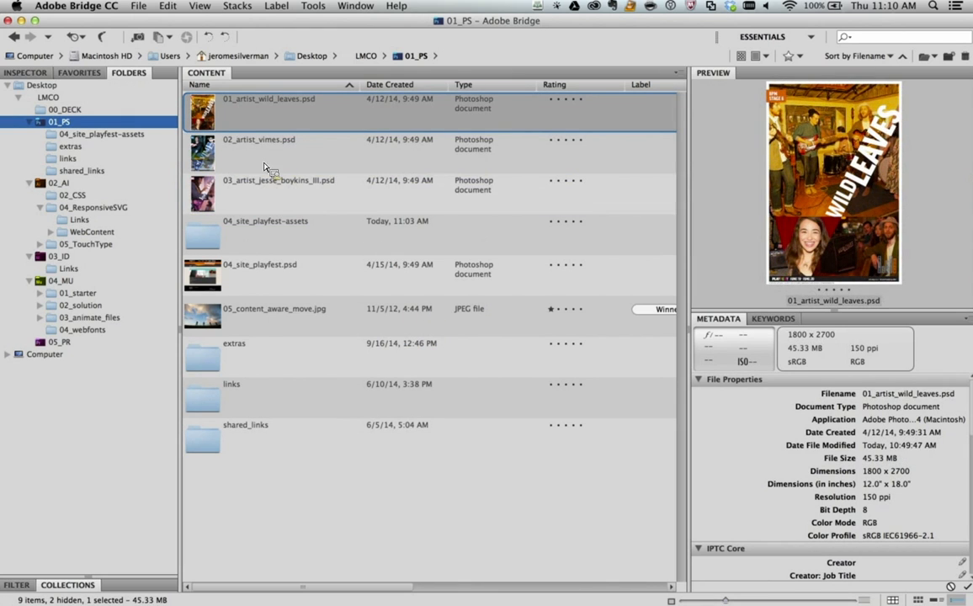
Switch to Photoshop, filter the poster's layers to embedded smart objects, and toggle the jesse_boykins_logo layer's visibility off and on
{"action": "key", "text": "super+Tab"}
{"action": "key", "text": "super+Tab"}
{"action": "key", "text": "super+Tab"}
{"action": "key", "text": "super+Tab"}
{"action": "key", "text": "super+Tab"}
{"action": "key", "text": "super+Tab"}
{"action": "left_click", "coordinate": [234, 315]}
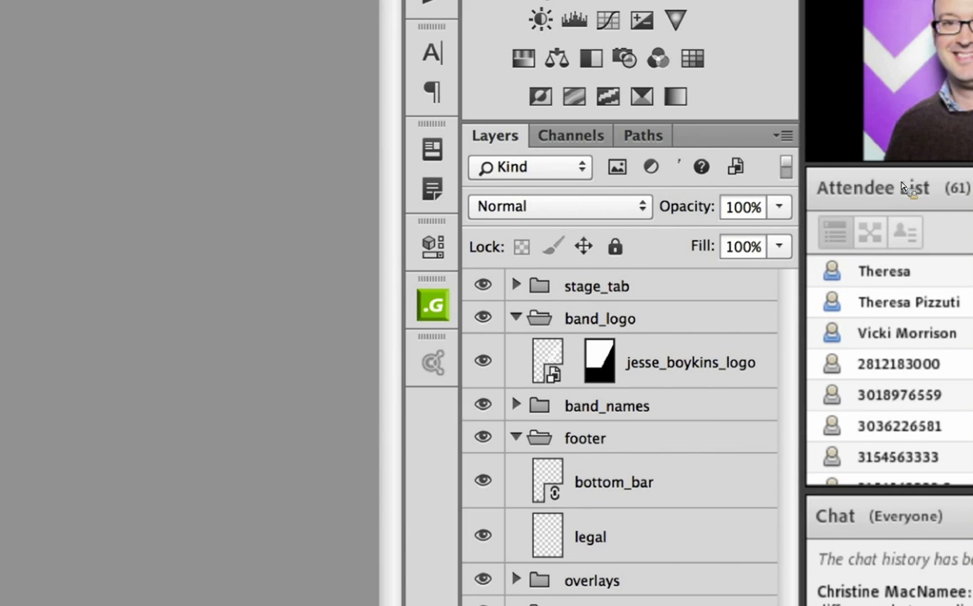
{"action": "left_click", "coordinate": [736, 167]}
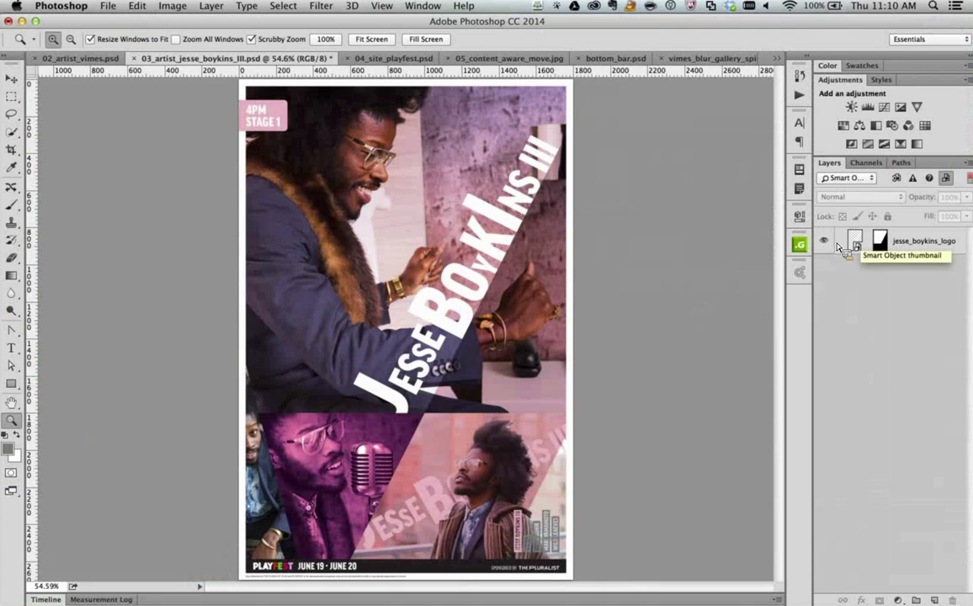
{"action": "left_click", "coordinate": [825, 243]}
{"action": "left_click", "coordinate": [825, 242]}
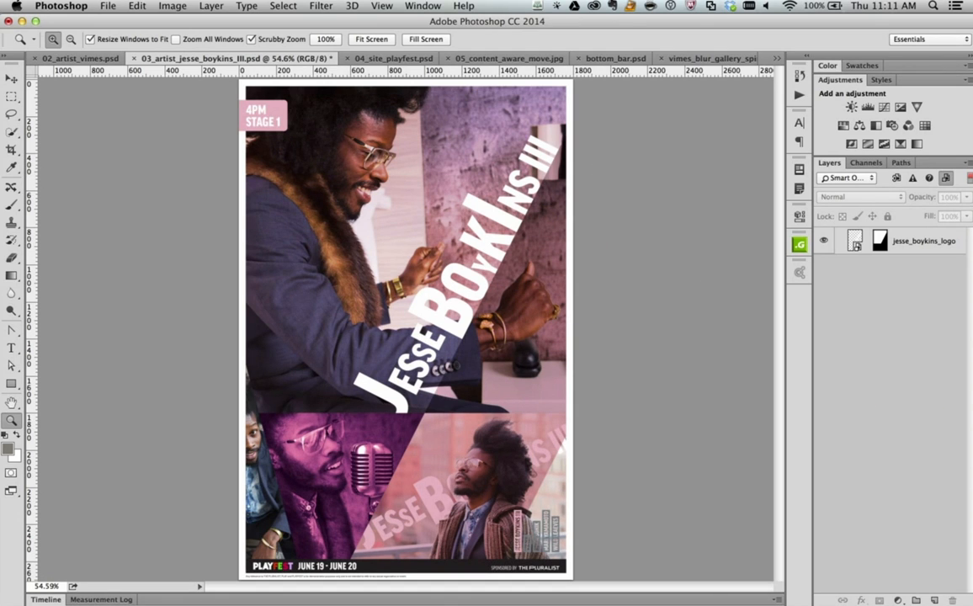
Switch to Illustrator and close Vector Smart Object.ai to work in 01_playfest_ticket.ai
{"action": "key", "text": "super+Tab"}
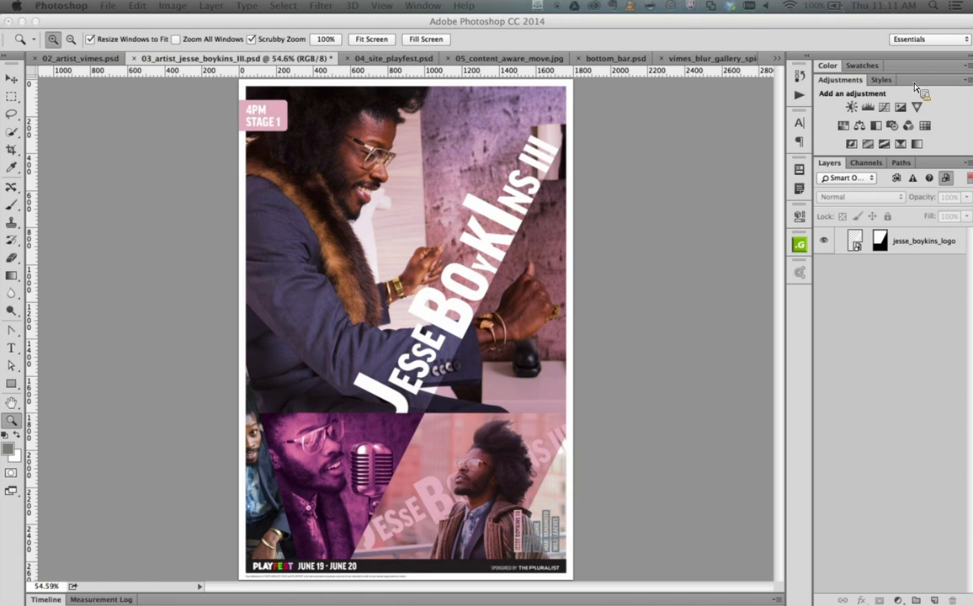
{"action": "key", "text": "super+Tab"}
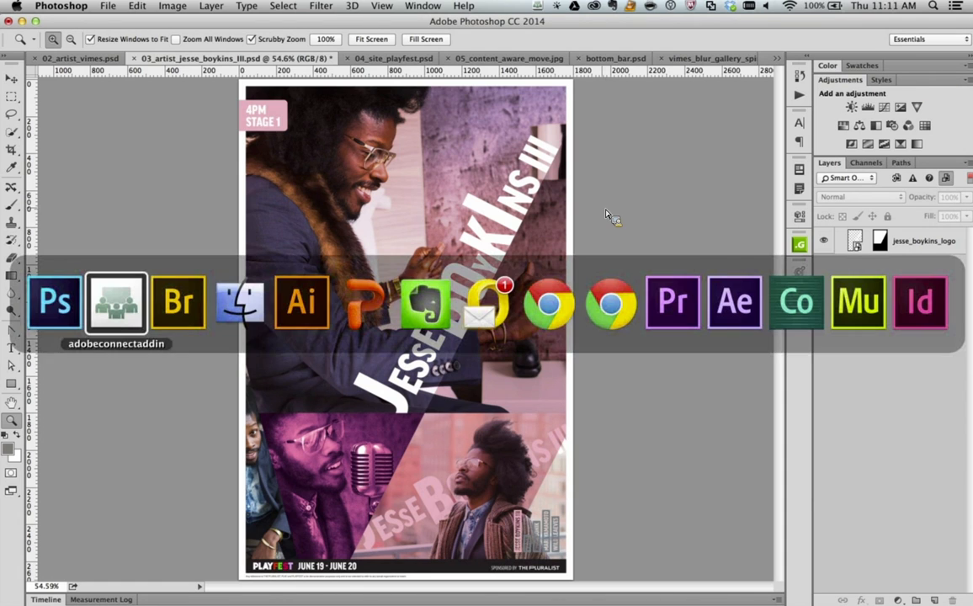
{"action": "left_click", "coordinate": [317, 304]}
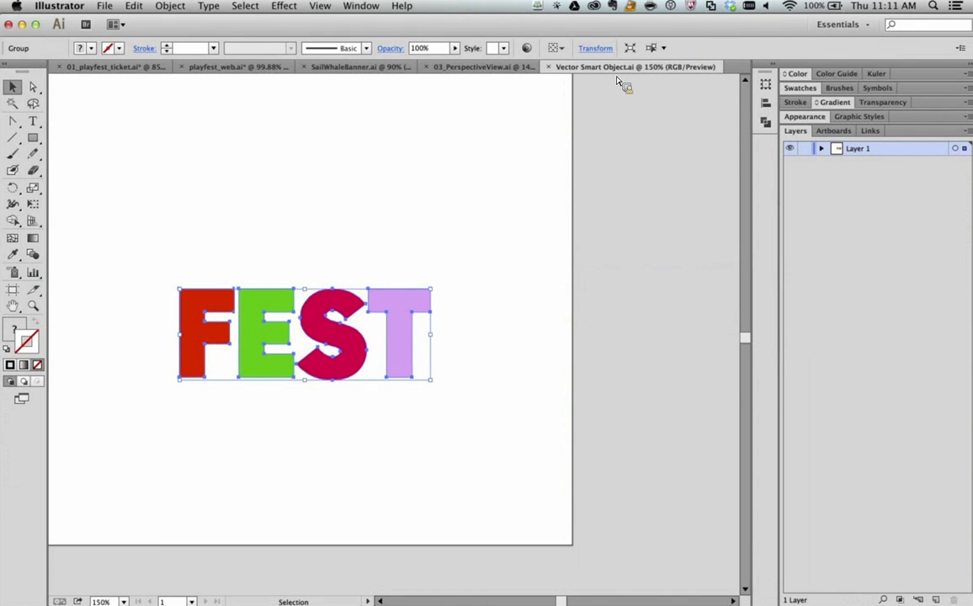
{"action": "left_click", "coordinate": [547, 67]}
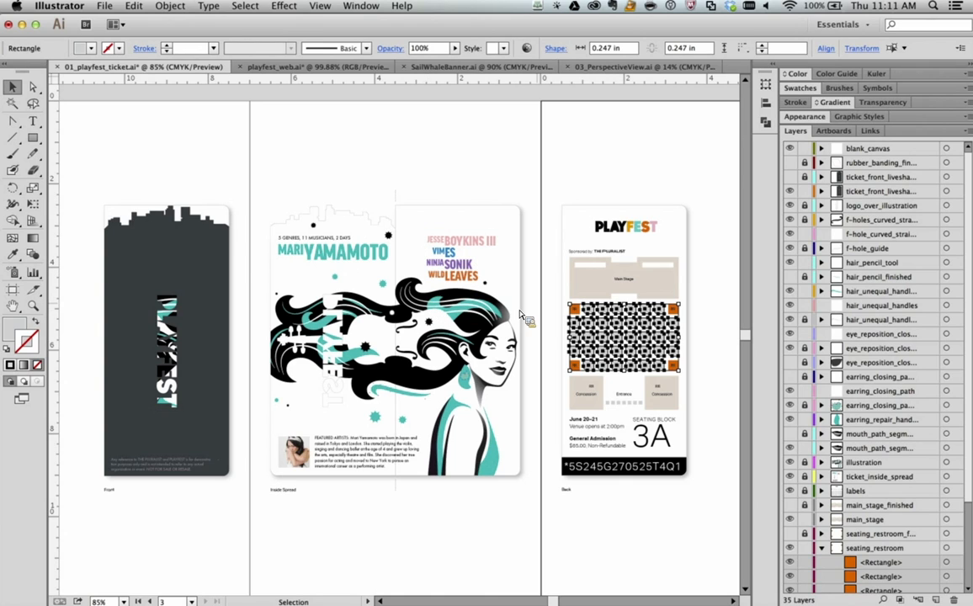
Undo the corner rounding on the ticket's seating squares and delete the misshapen orange shape beside the upper-left RR square
{"action": "left_click", "coordinate": [557, 206]}
{"action": "key", "text": "z"}
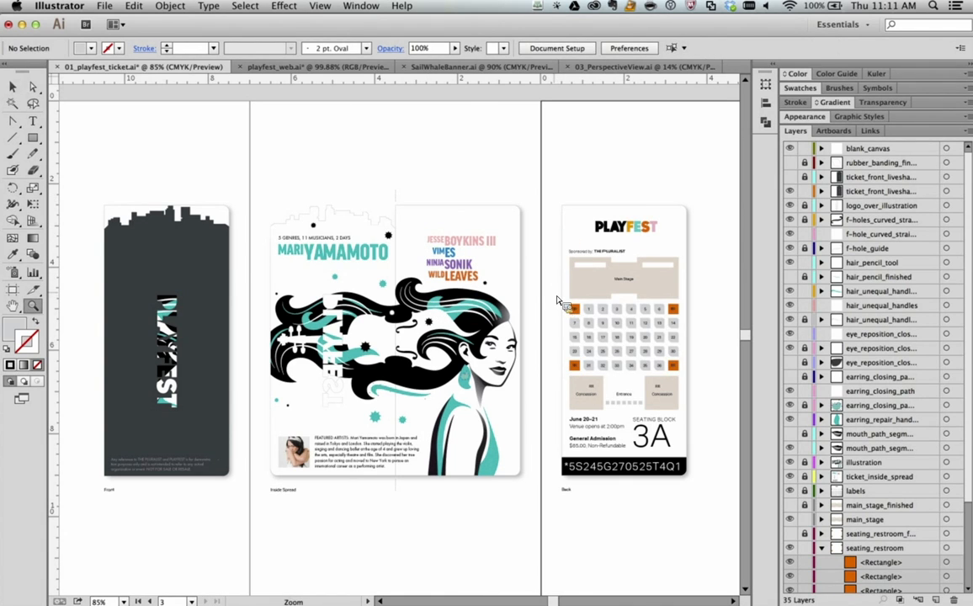
{"action": "left_click_drag", "start_coordinate": [558, 302], "coordinate": [675, 389]}
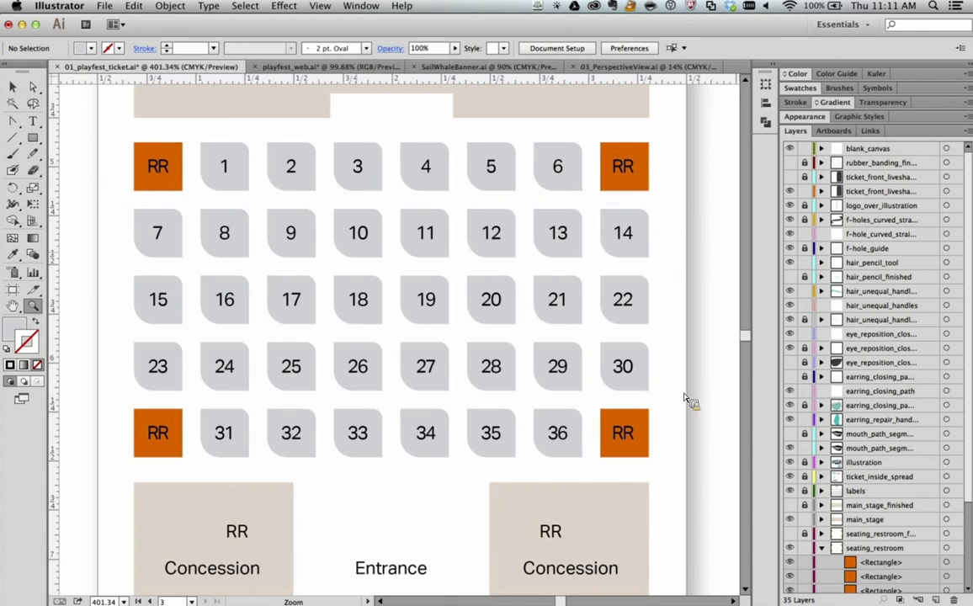
{"action": "key", "text": "v"}
{"action": "left_click", "coordinate": [176, 164]}
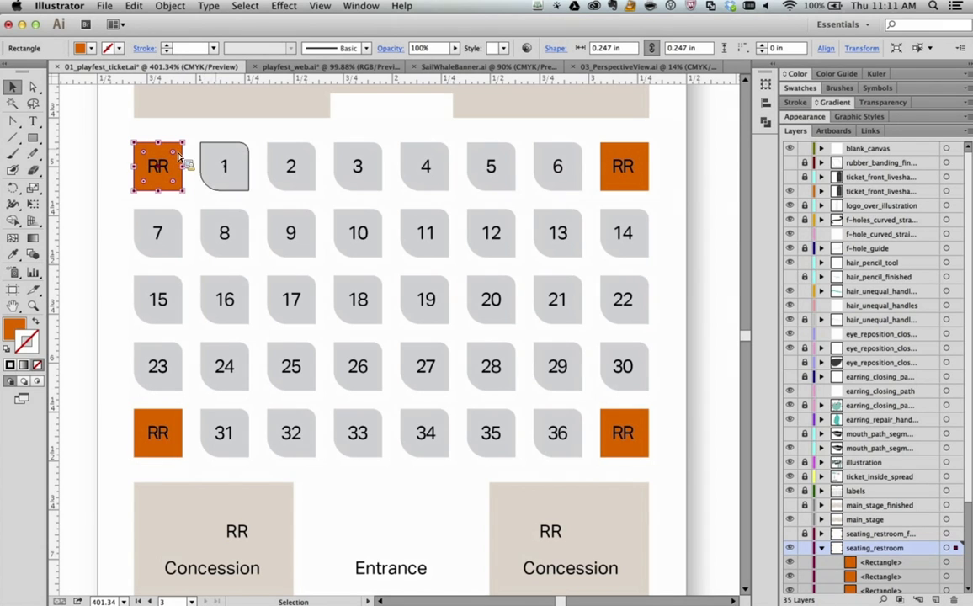
{"action": "key", "text": "super+z"}
{"action": "key", "text": "super+z"}
{"action": "key", "text": "super+z"}
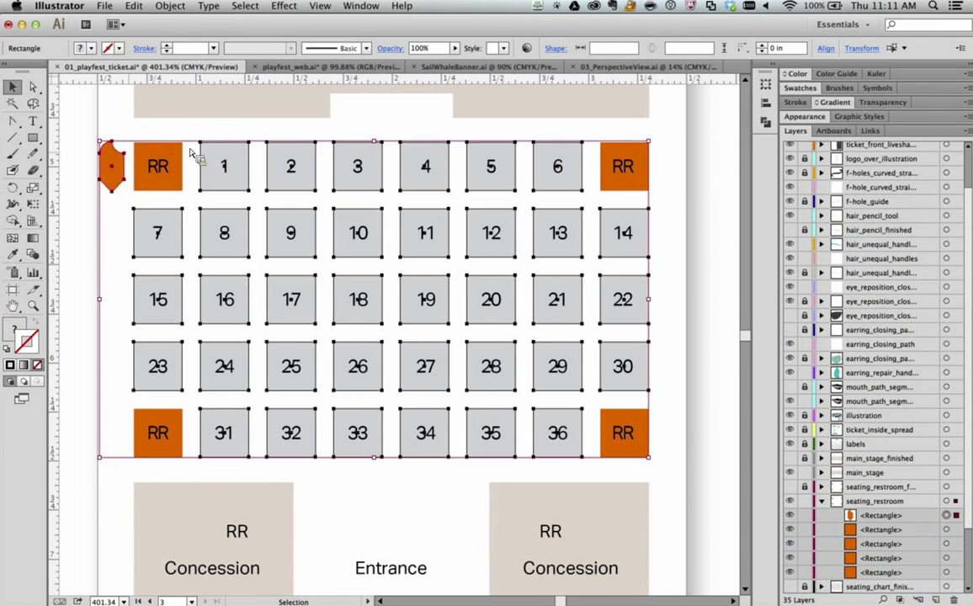
{"action": "left_click", "coordinate": [123, 167]}
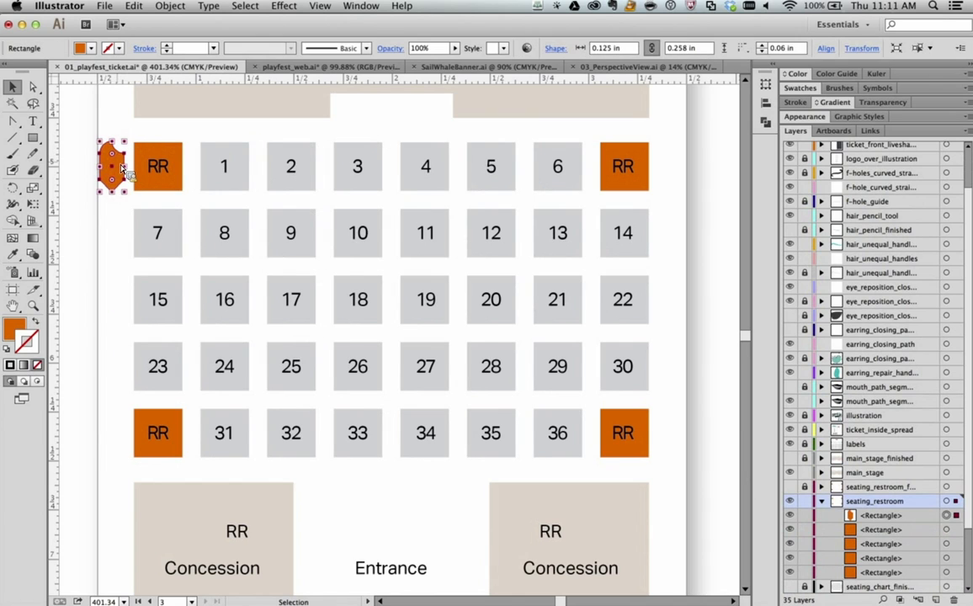
{"action": "key", "text": "Delete"}
Unlink the corner radii of the upper-left RR square and set its upper-right corner radius to 0.1 in
{"action": "left_click", "coordinate": [153, 163]}
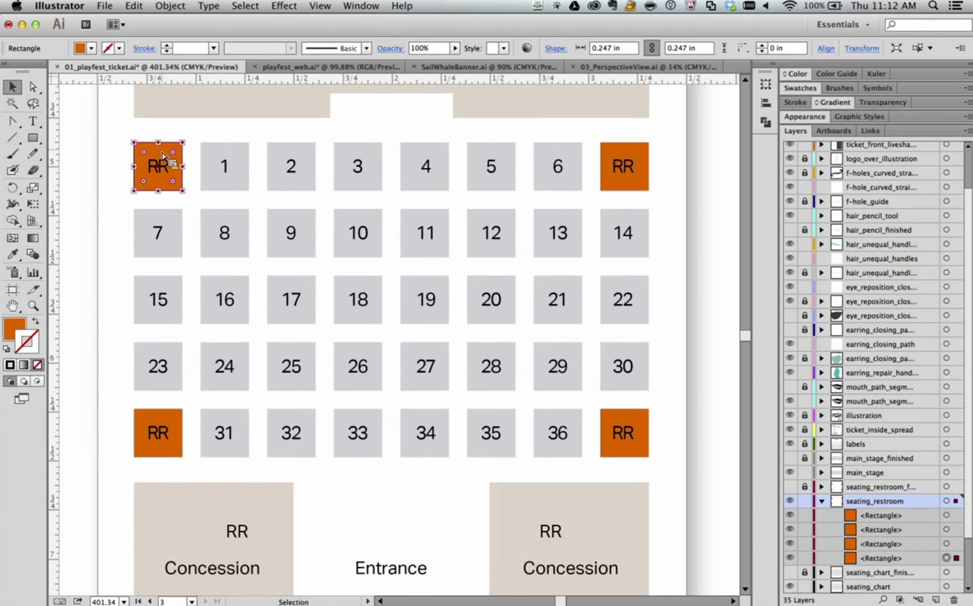
{"action": "key", "text": "z"}
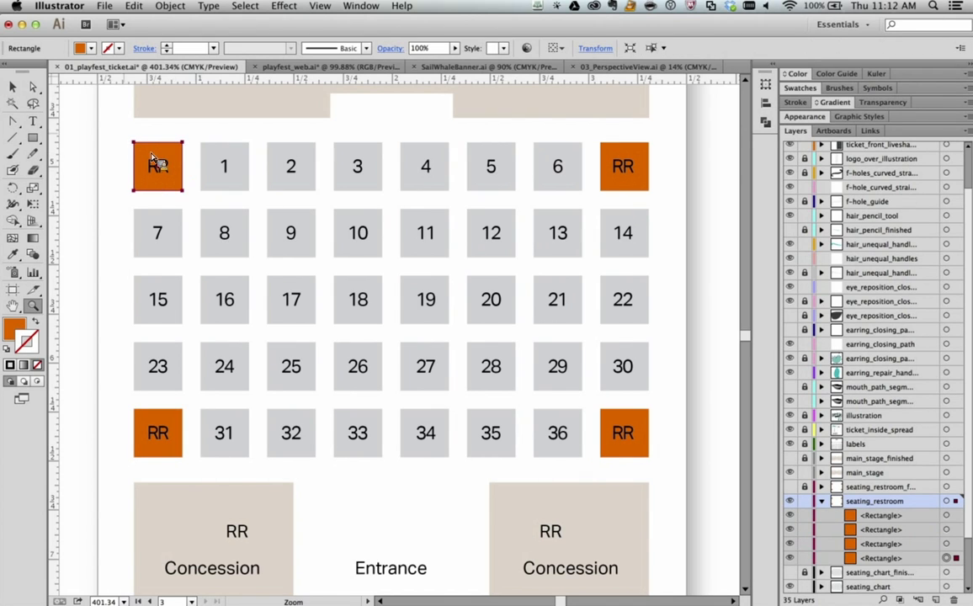
{"action": "left_click_drag", "start_coordinate": [110, 119], "coordinate": [194, 202]}
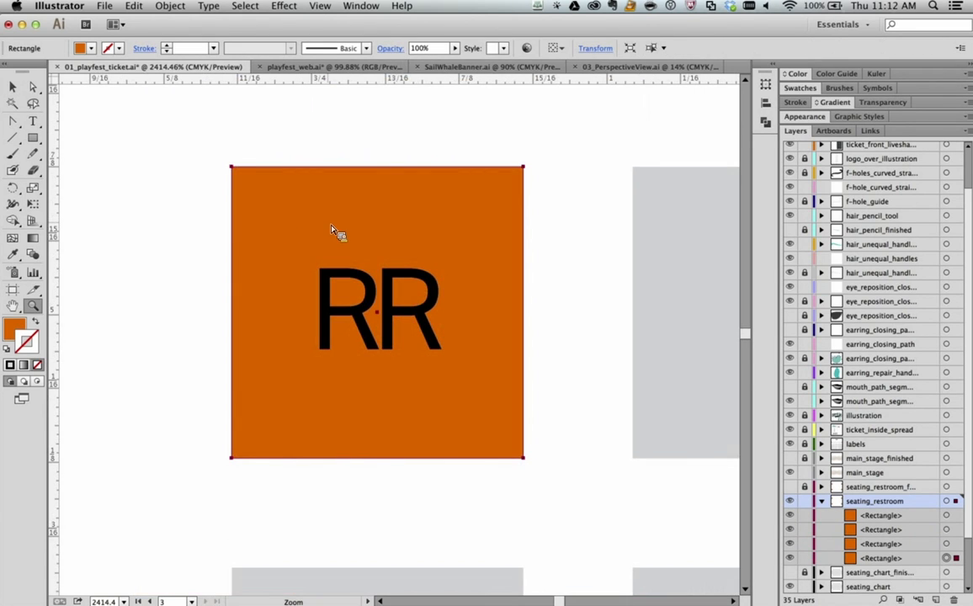
{"action": "key", "text": "v"}
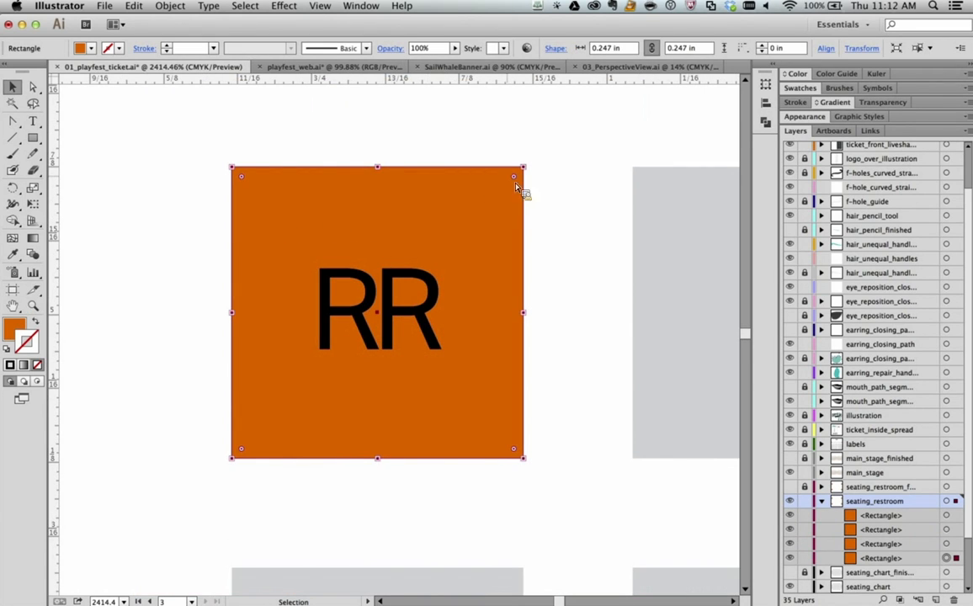
{"action": "mouse_move", "coordinate": [517, 179]}
{"action": "left_mouse_down"}
{"action": "mouse_move", "coordinate": [457, 242]}
{"action": "mouse_move", "coordinate": [528, 172]}
{"action": "left_mouse_up"}
{"action": "left_click", "coordinate": [763, 103]}
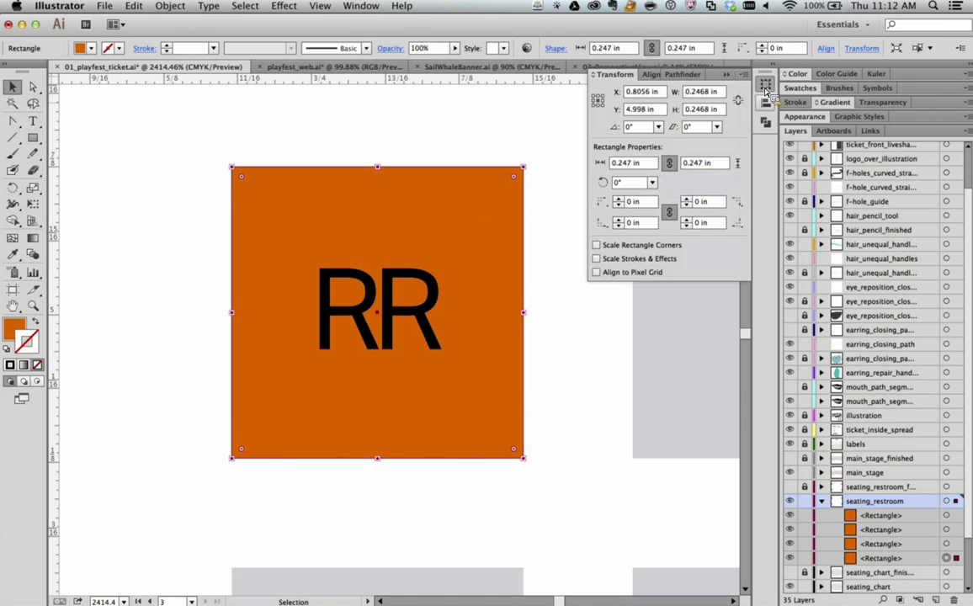
{"action": "left_click", "coordinate": [689, 200]}
{"action": "left_click", "coordinate": [687, 206]}
{"action": "left_click", "coordinate": [670, 213]}
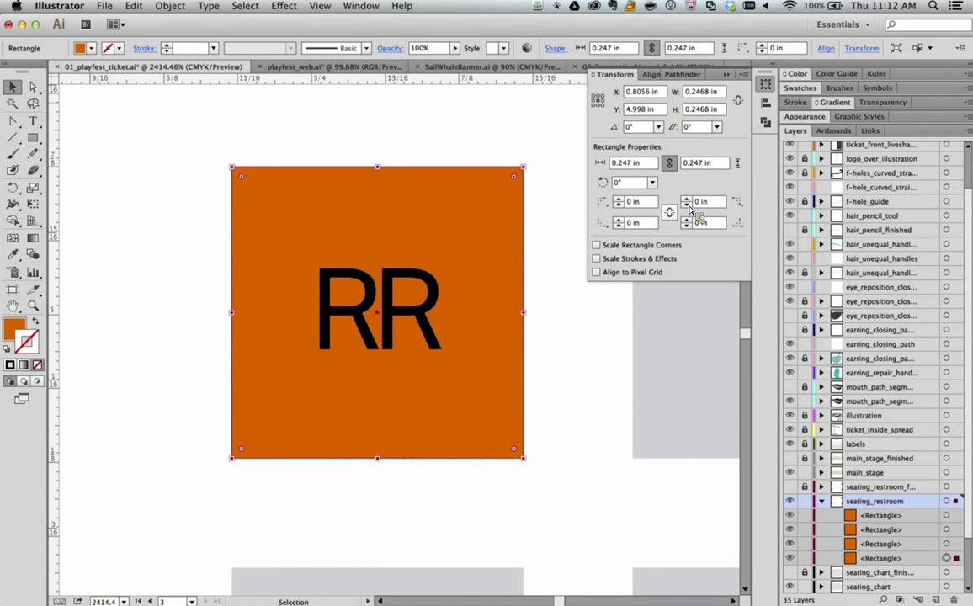
{"action": "left_click", "coordinate": [688, 200]}
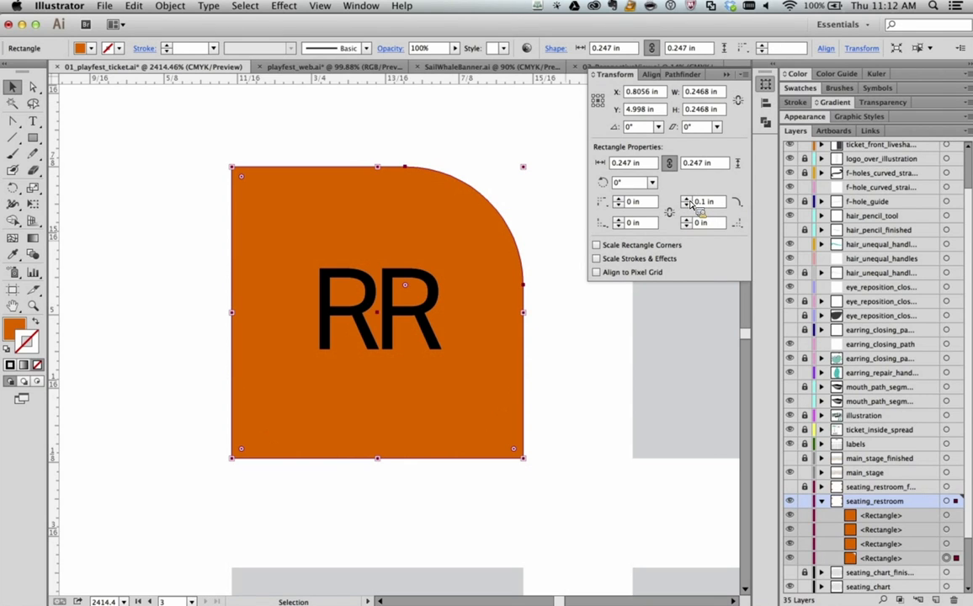
{"action": "key", "text": "super+0"}
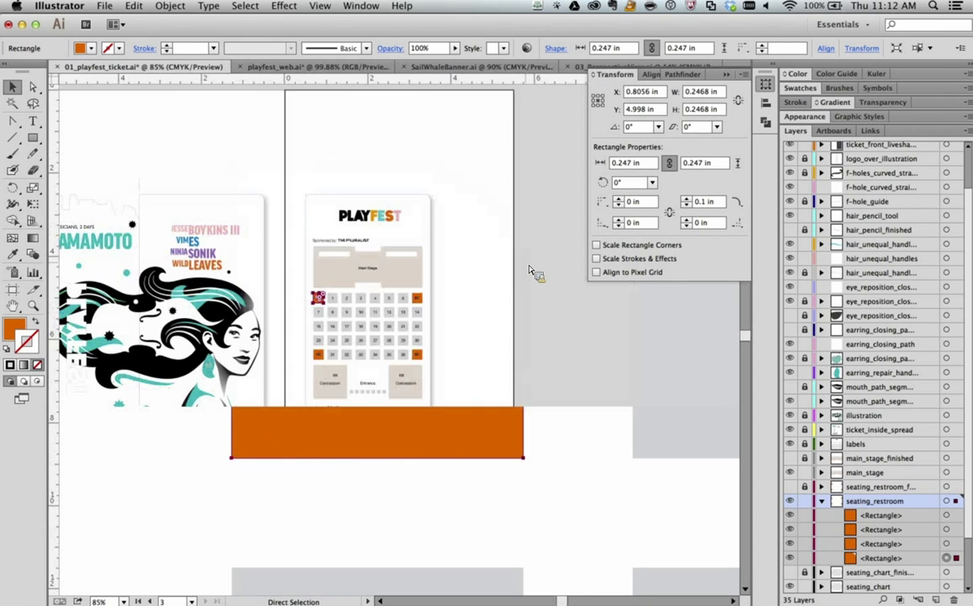
{"action": "left_click", "coordinate": [519, 276]}
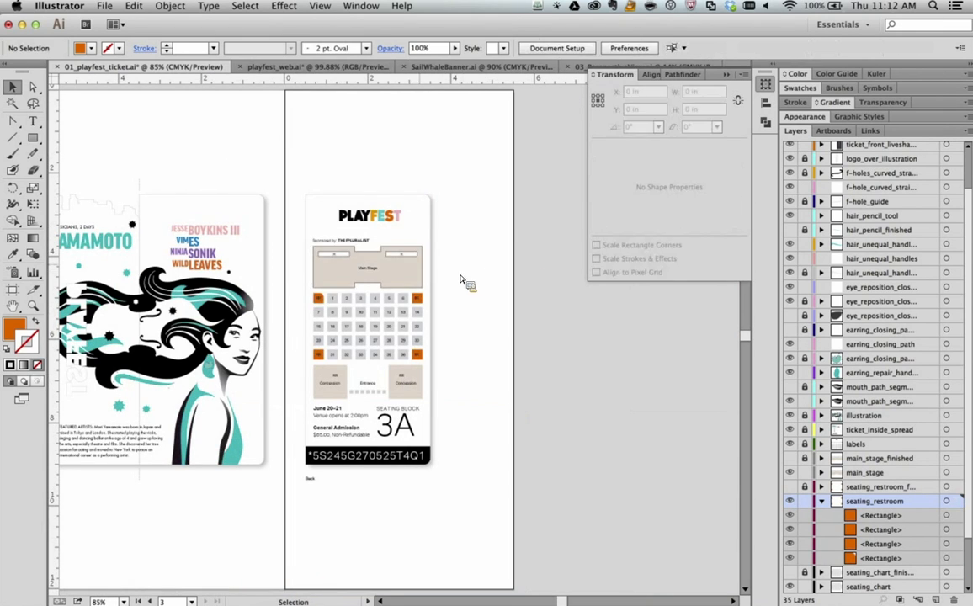
Draw an orange rectangle about 1.42 by 1.83 in beside the seating chart and round all its corners to about 0.29 in
{"action": "left_click", "coordinate": [32, 138]}
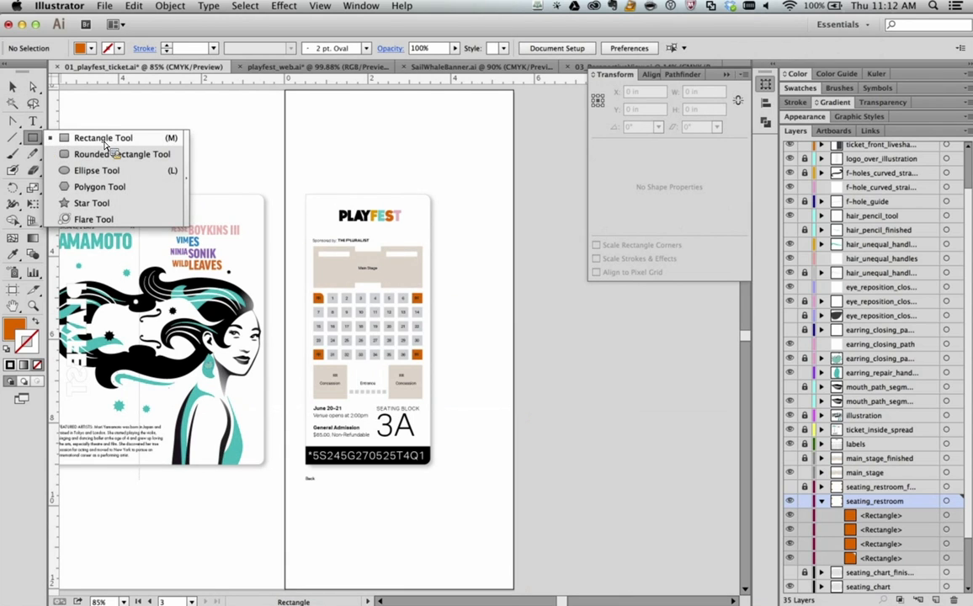
{"action": "left_click", "coordinate": [139, 139]}
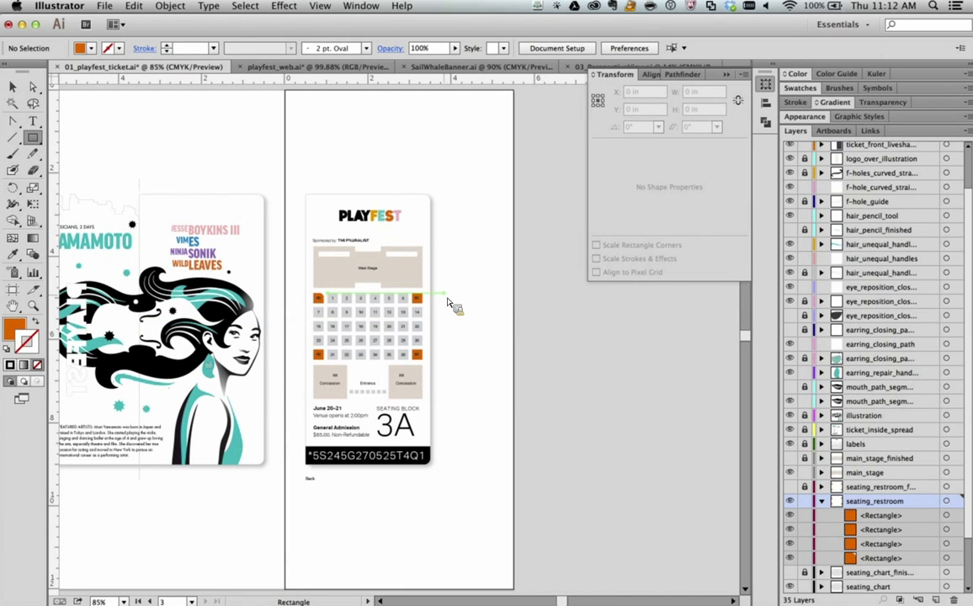
{"action": "left_click", "coordinate": [765, 86]}
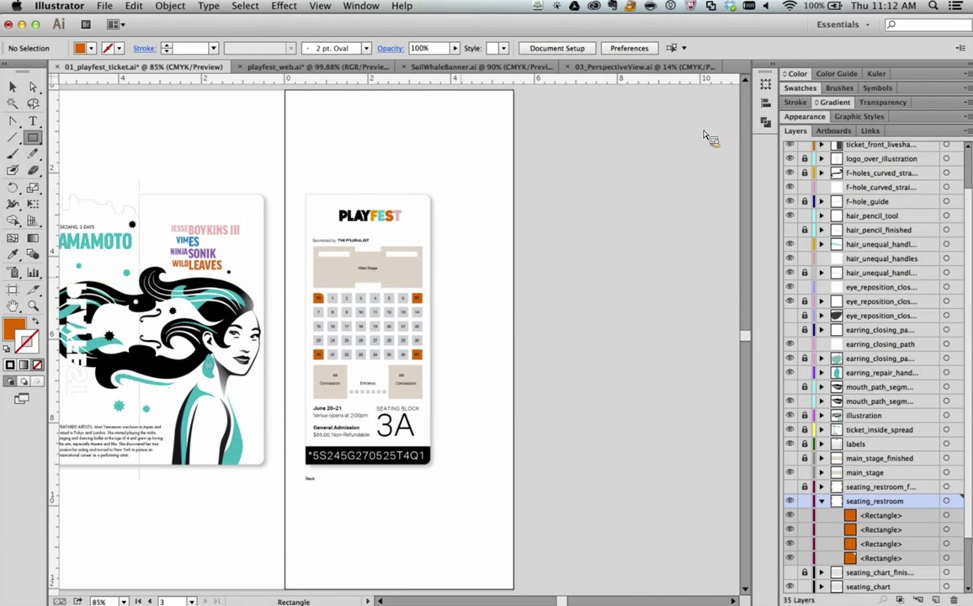
{"action": "left_click_drag", "start_coordinate": [459, 314], "coordinate": [502, 367]}
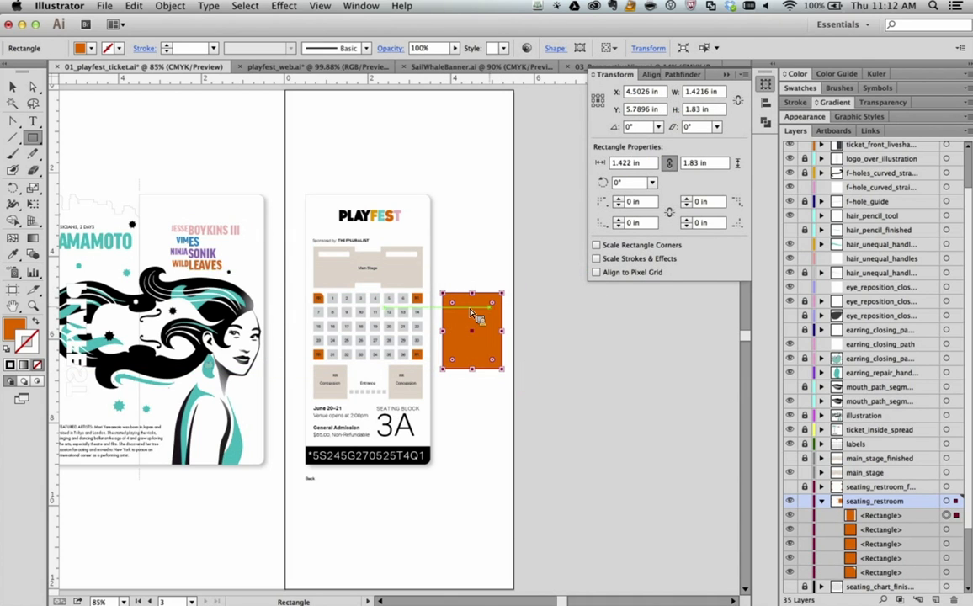
{"action": "mouse_move", "coordinate": [495, 305]}
{"action": "left_mouse_down"}
{"action": "mouse_move", "coordinate": [505, 316]}
{"action": "mouse_move", "coordinate": [497, 311]}
{"action": "mouse_move", "coordinate": [509, 296]}
{"action": "mouse_move", "coordinate": [495, 309]}
{"action": "left_mouse_up"}
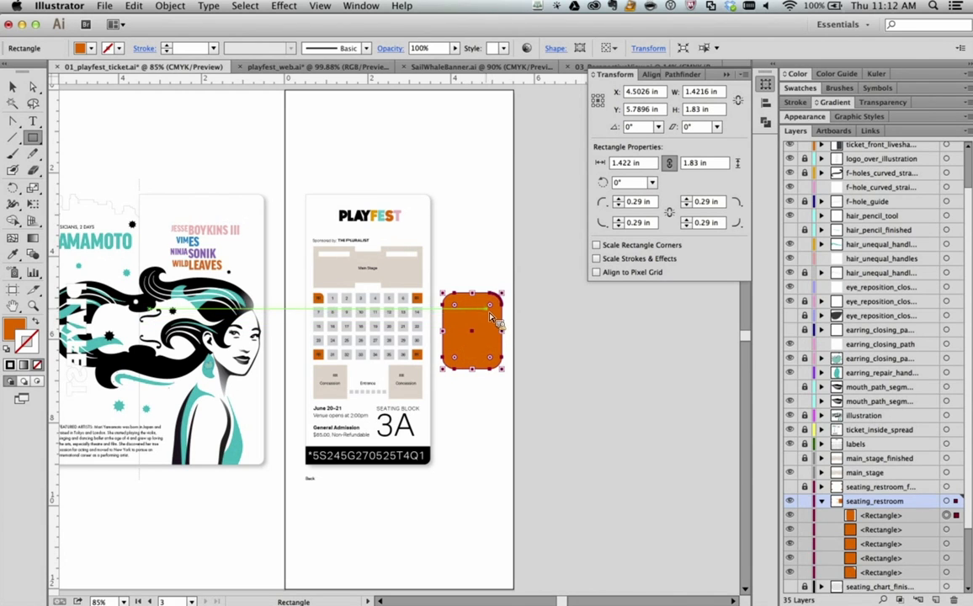
Delete the rounded orange rectangle beside the seating chart
{"action": "key", "text": "v"}
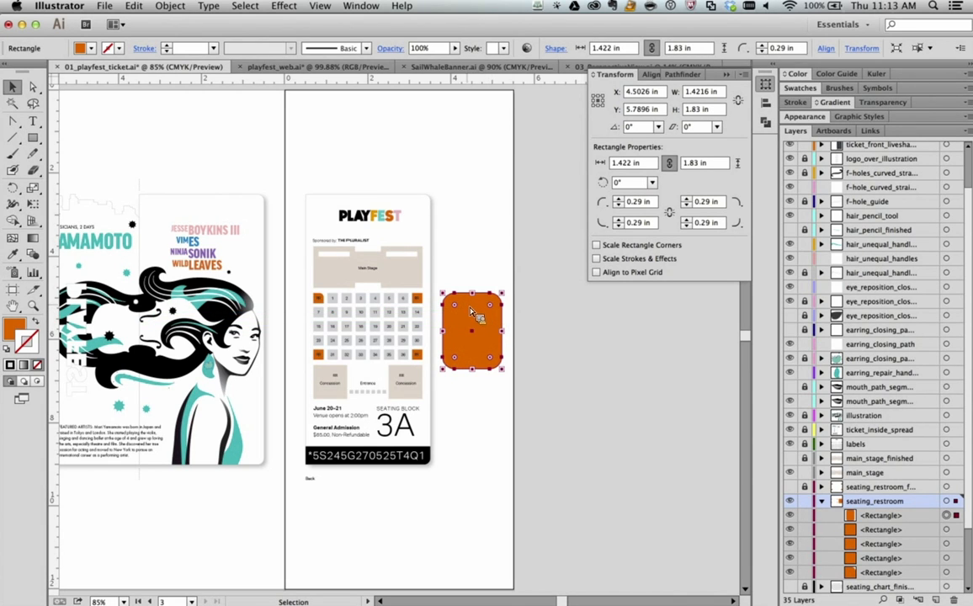
{"action": "key", "text": "Delete"}
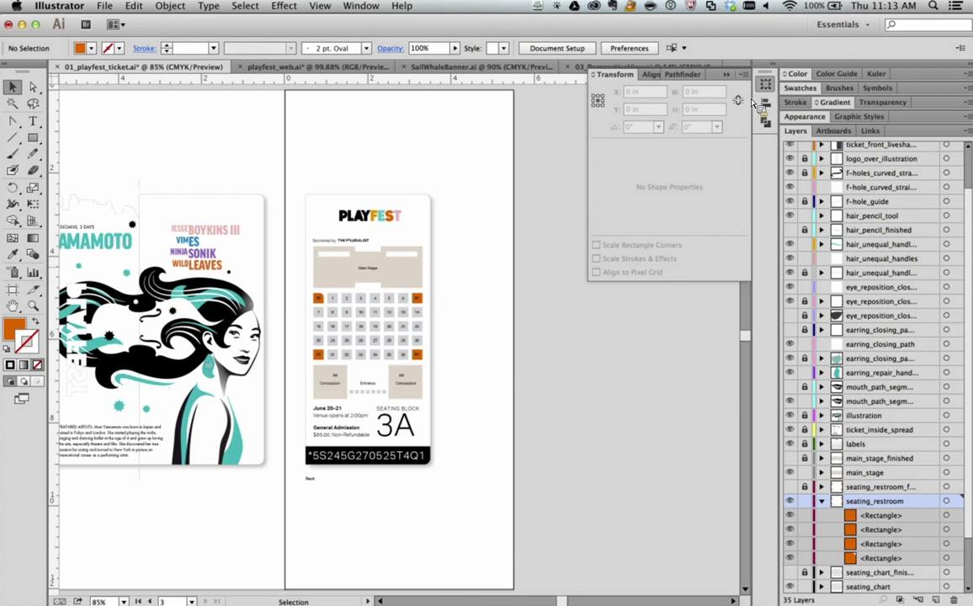
{"action": "left_click", "coordinate": [763, 102]}
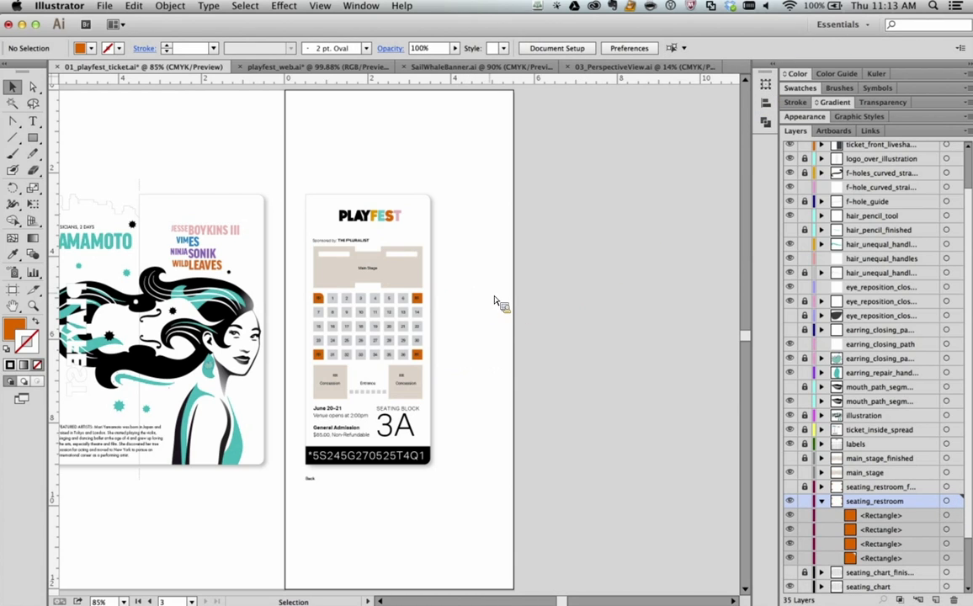
Select all the squares on the seating_chart layer and set their upper-right corner radius to 0.25 in
{"action": "key", "text": "z"}
{"action": "left_click_drag", "start_coordinate": [301, 282], "coordinate": [426, 381]}
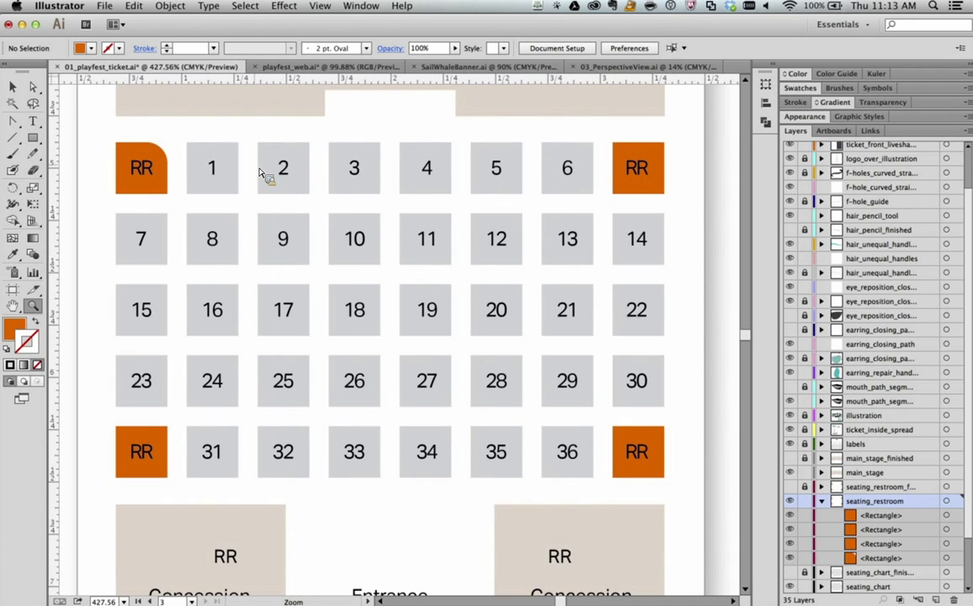
{"action": "key", "text": "v"}
{"action": "left_click", "coordinate": [232, 168]}
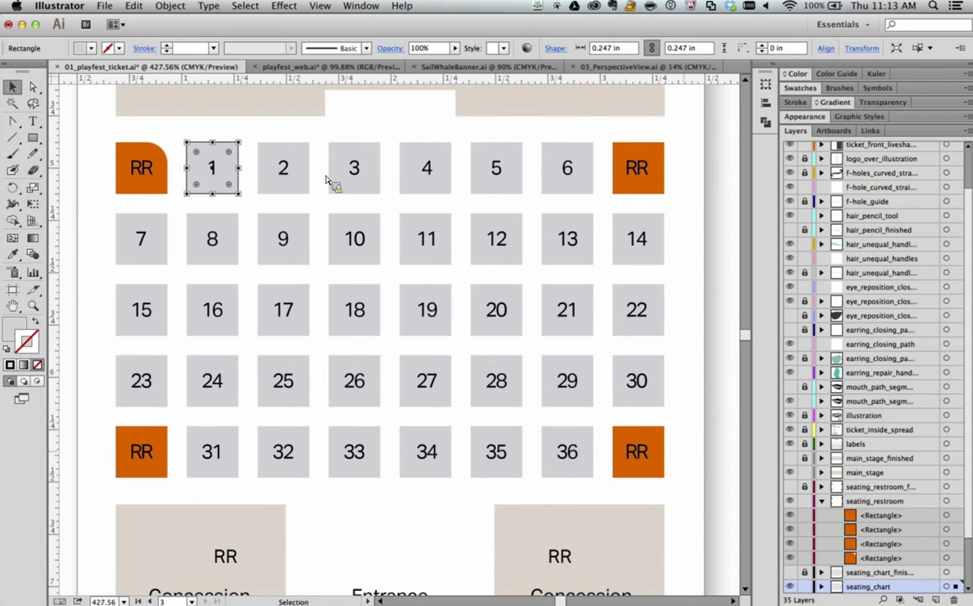
{"action": "left_click", "coordinate": [947, 587]}
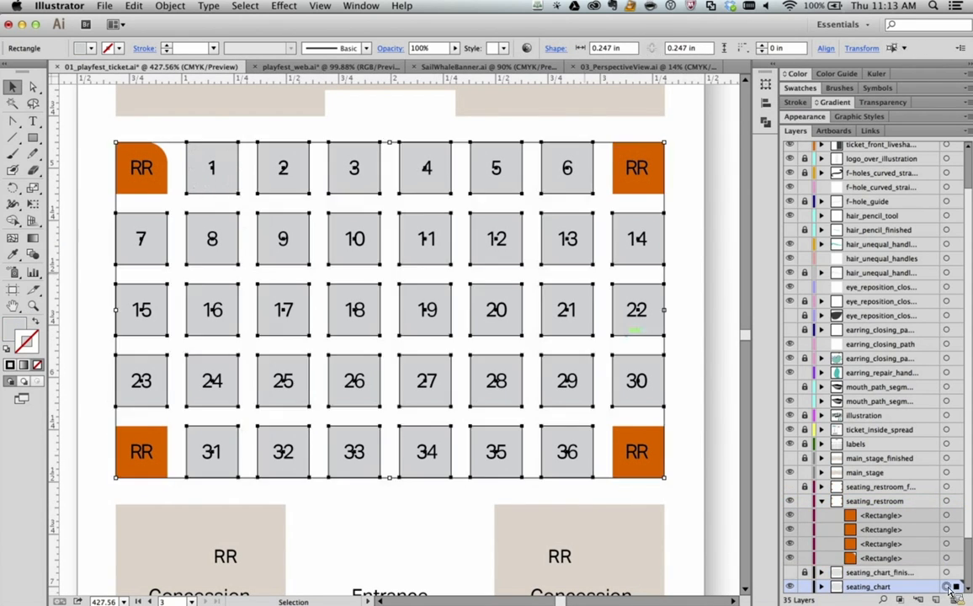
{"action": "left_click", "coordinate": [766, 86]}
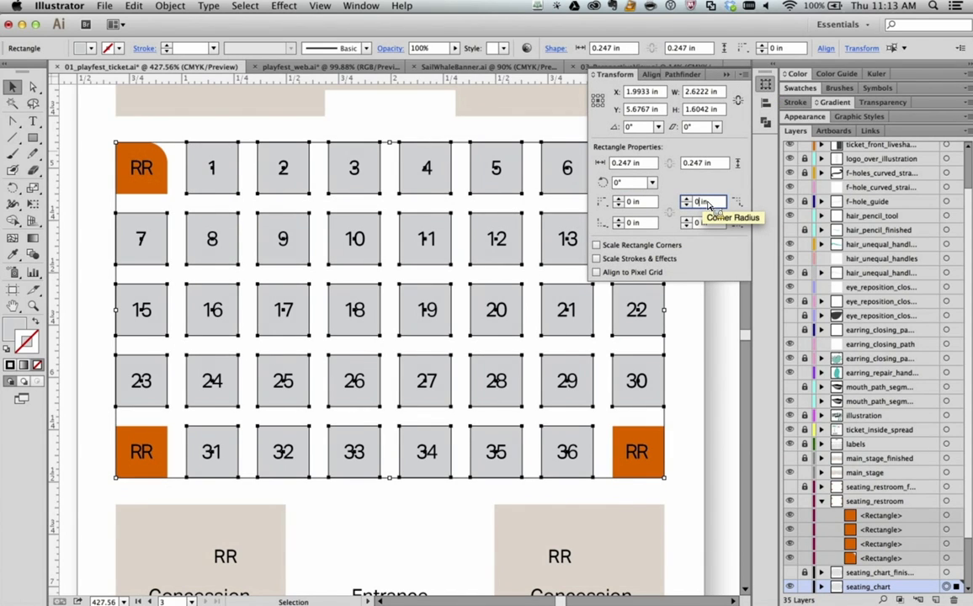
{"action": "key", "text": "Tab"}
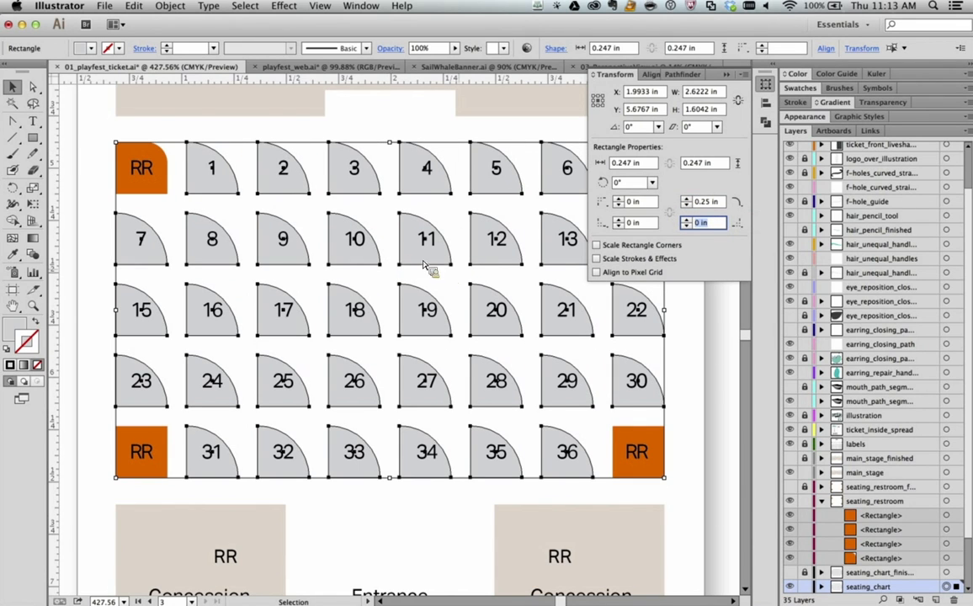
{"action": "left_click", "coordinate": [764, 102]}
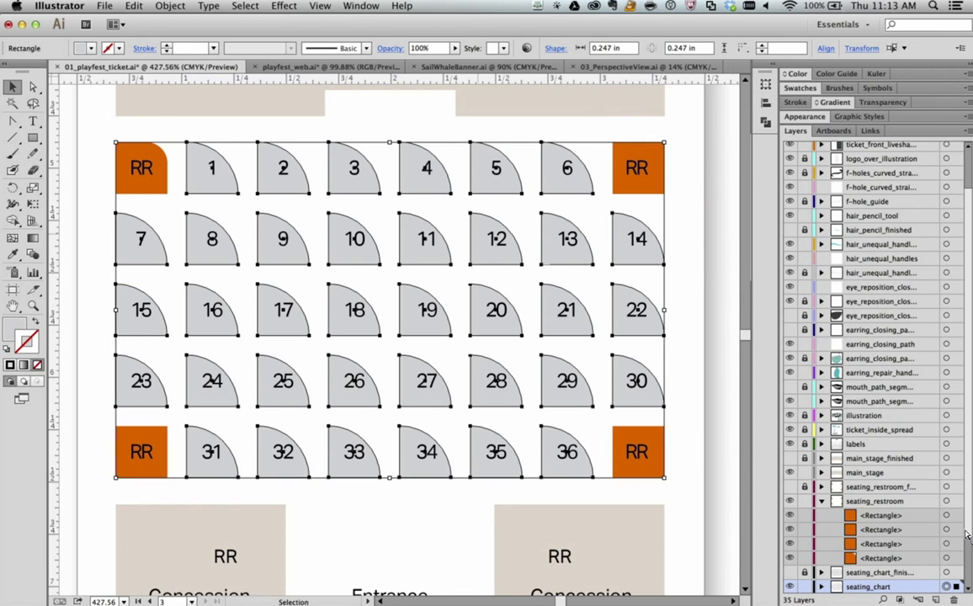
Set the Pencil tool's fidelity to its most accurate setting for work on the inside spread's hair illustration
{"action": "key", "text": "super+0"}
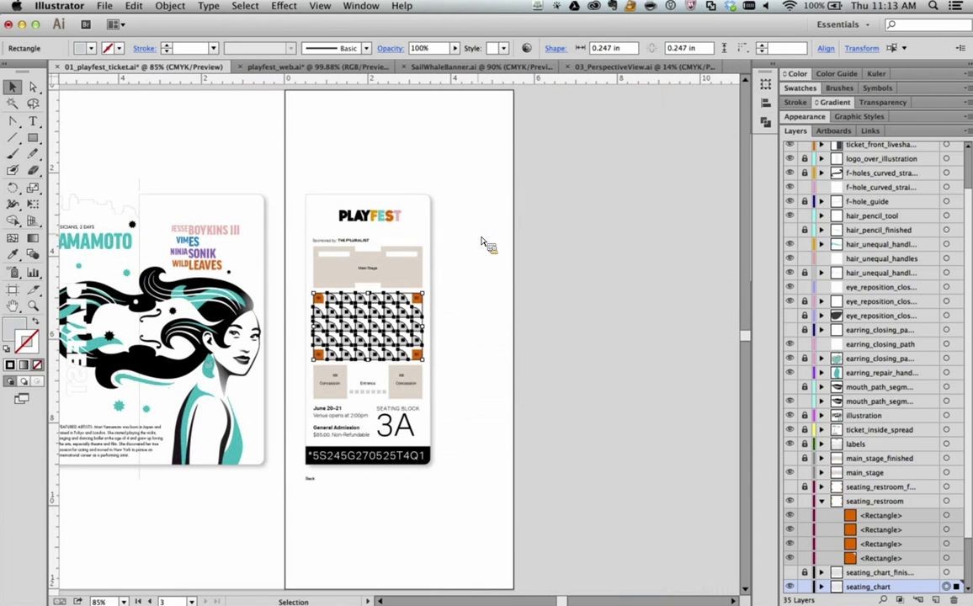
{"action": "left_click_drag", "start_coordinate": [199, 347], "coordinate": [445, 352]}
{"action": "key", "text": "z"}
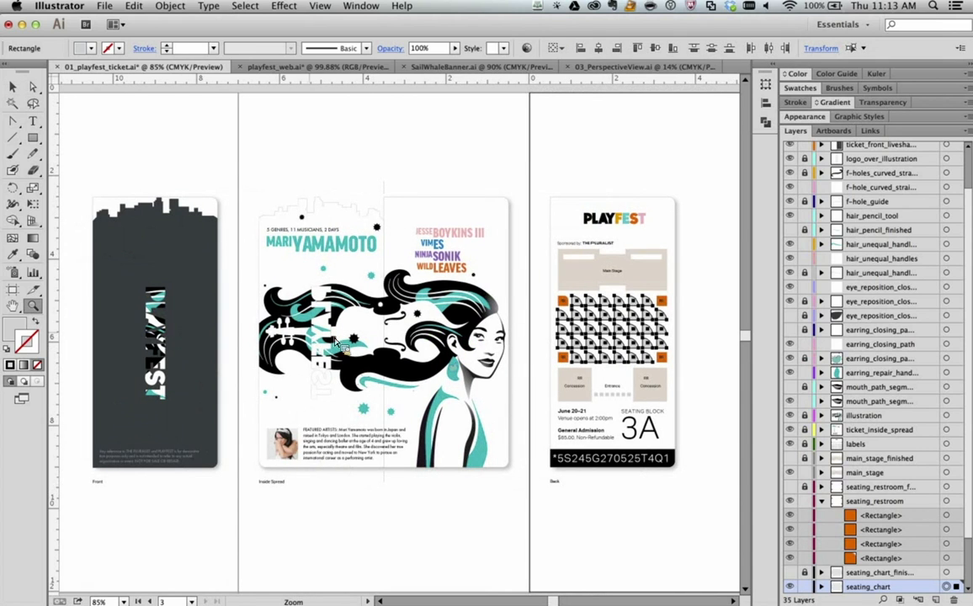
{"action": "left_click_drag", "start_coordinate": [446, 389], "coordinate": [490, 414]}
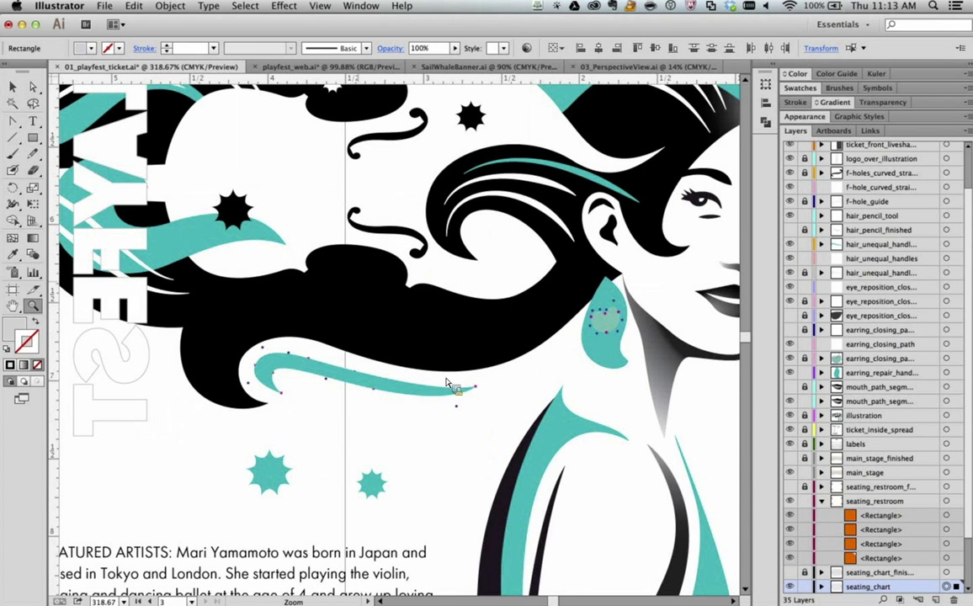
{"action": "left_click_drag", "start_coordinate": [135, 164], "coordinate": [642, 492]}
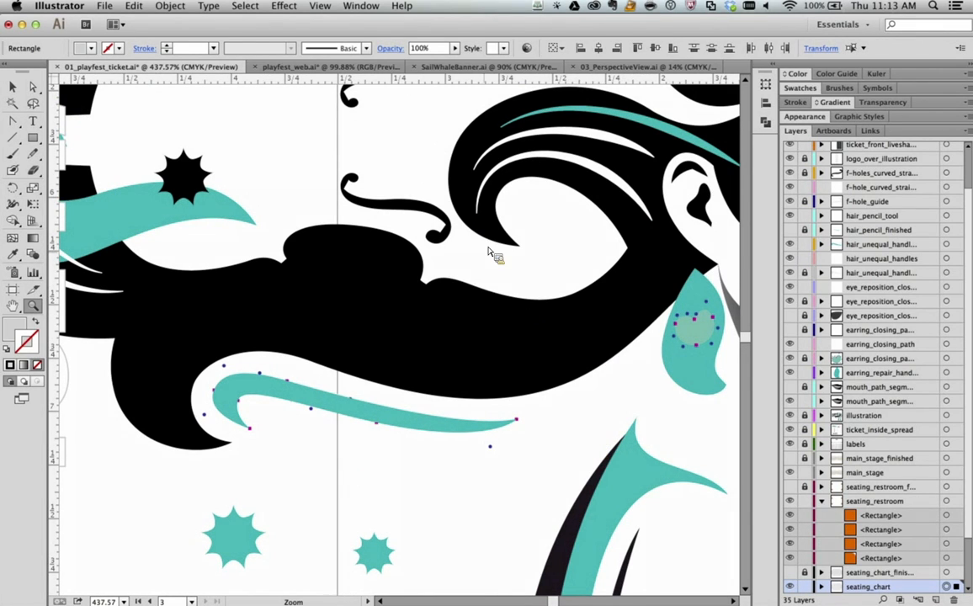
{"action": "left_click", "coordinate": [34, 155]}
{"action": "double_click", "coordinate": [36, 160]}
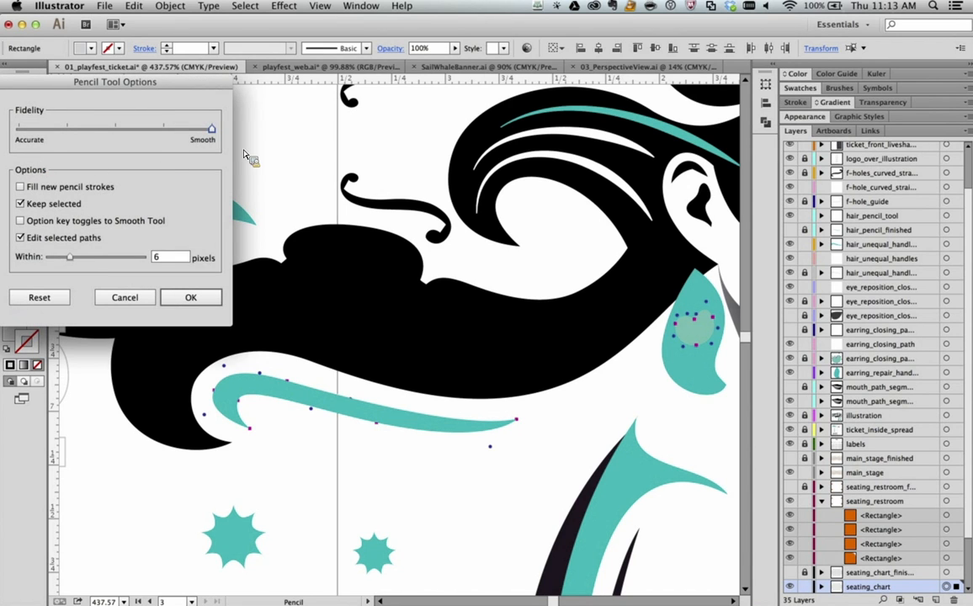
{"action": "left_click_drag", "start_coordinate": [88, 86], "coordinate": [254, 99]}
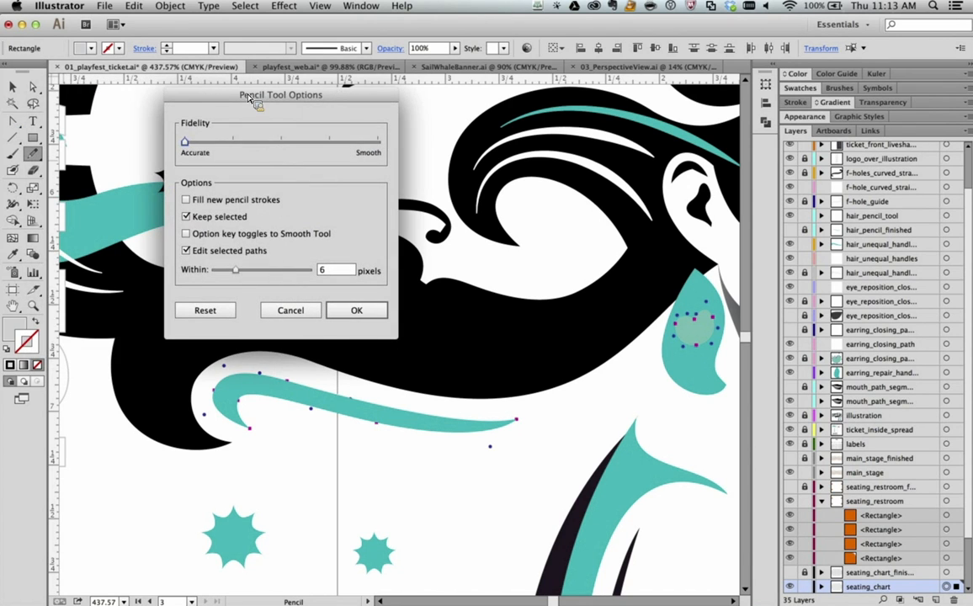
{"action": "left_click", "coordinate": [367, 314]}
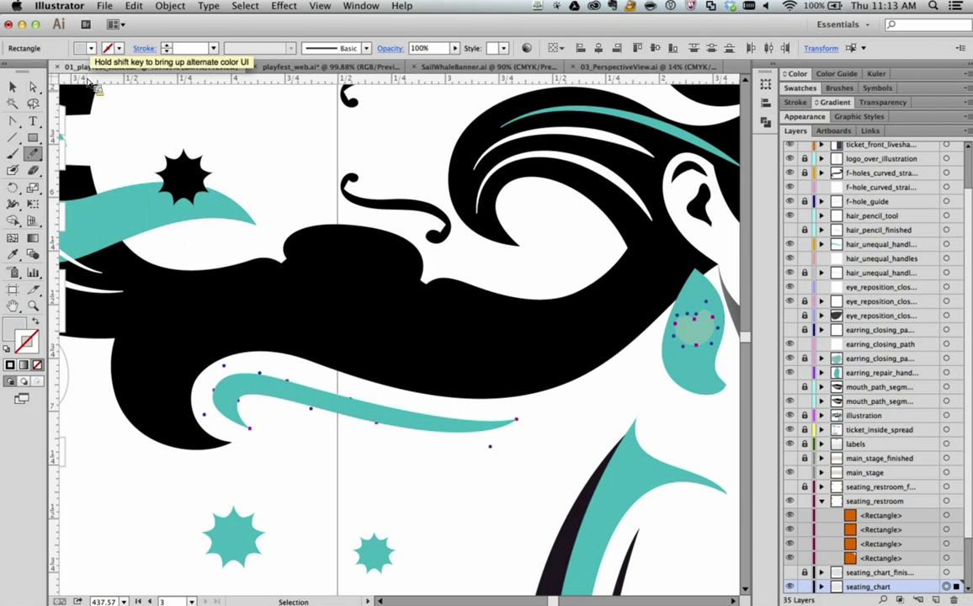
{"action": "left_click", "coordinate": [36, 137]}
{"action": "left_click", "coordinate": [36, 154]}
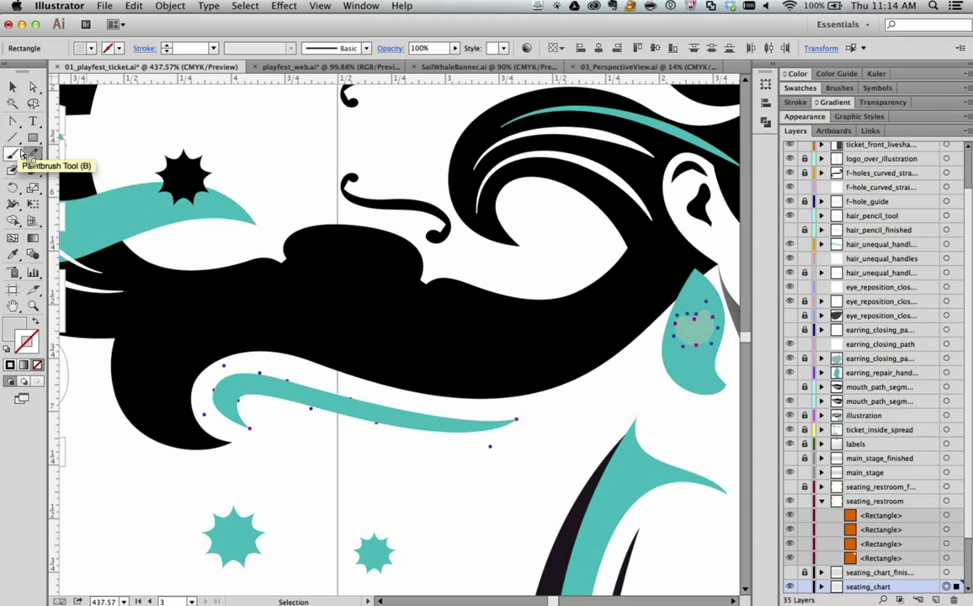
{"action": "left_click", "coordinate": [24, 142]}
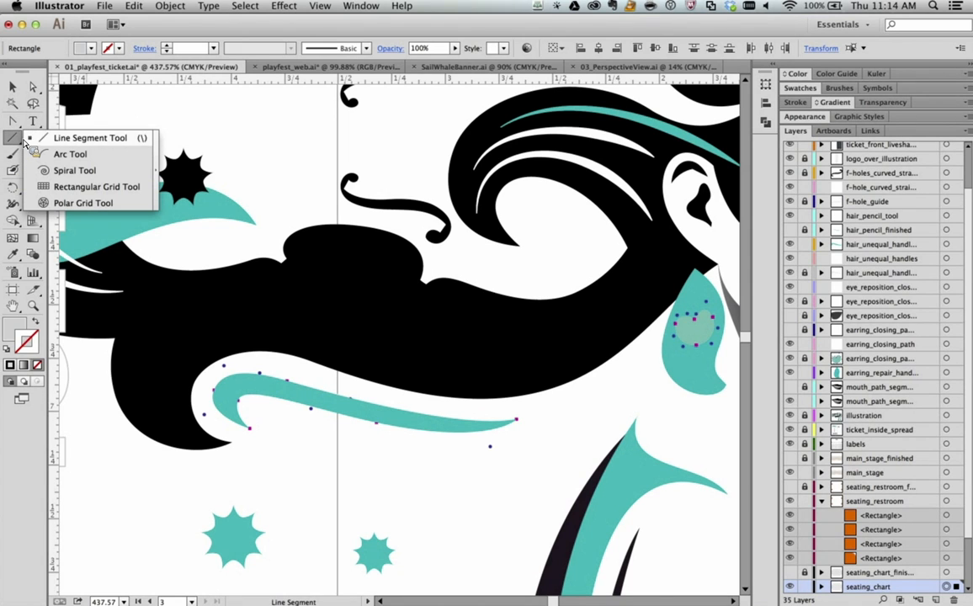
{"action": "left_click_drag", "start_coordinate": [12, 120], "coordinate": [50, 126]}
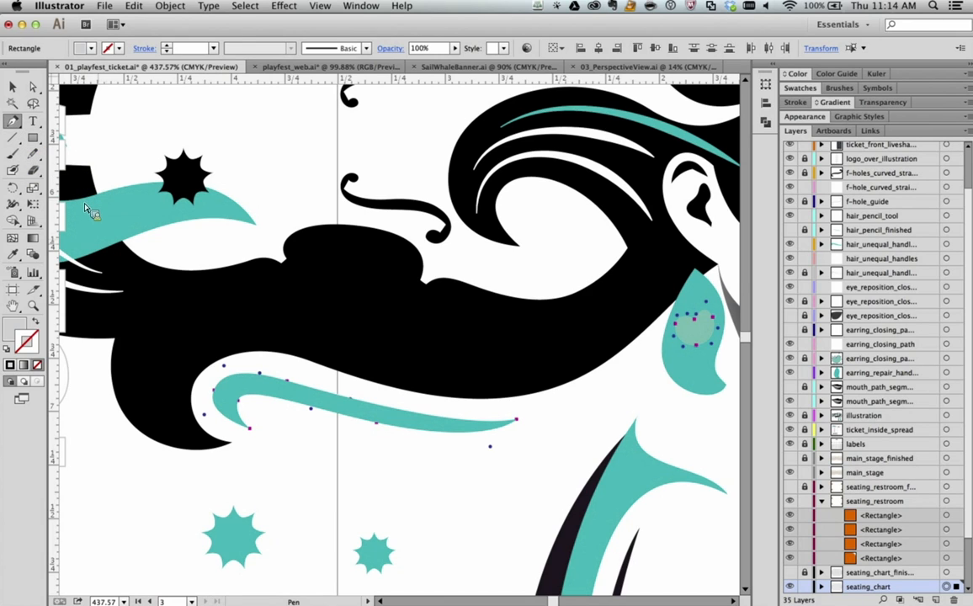
{"action": "key", "text": "super"}
Make the f-holes_curved_stra... layer active and clear the selection of objects
{"action": "left_click", "coordinate": [33, 154]}
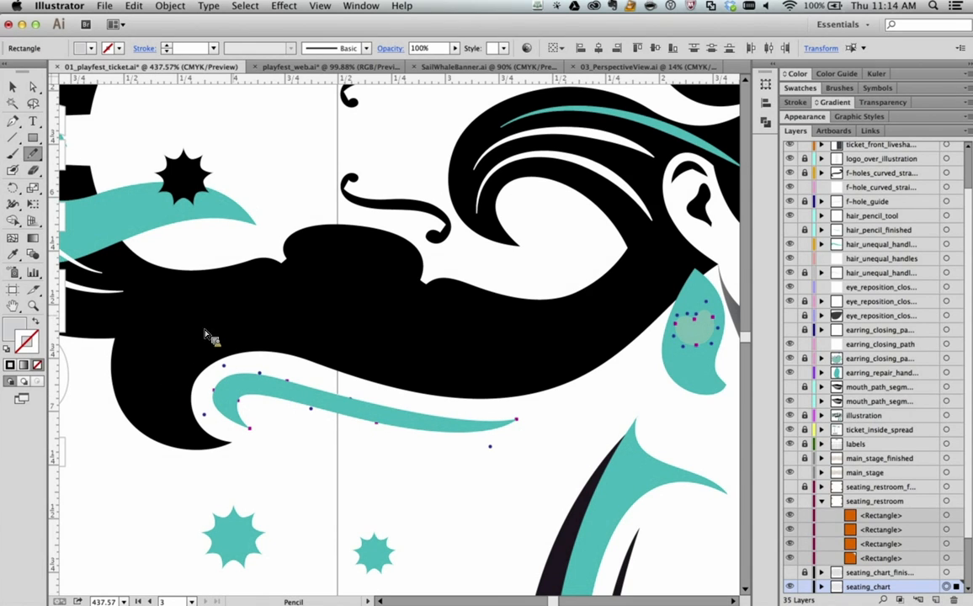
{"action": "left_click", "coordinate": [257, 319]}
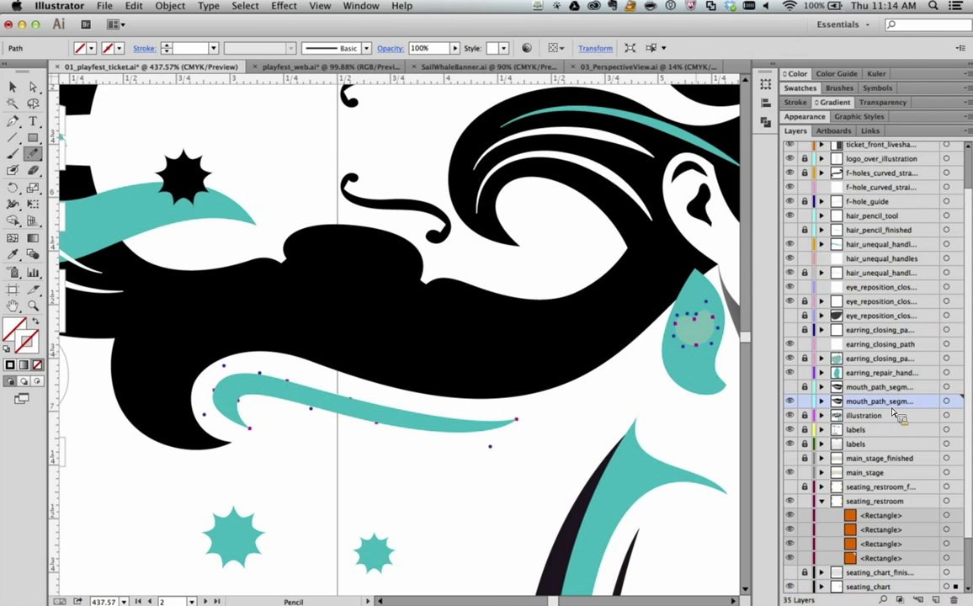
{"action": "scroll", "coordinate": [881, 417], "scroll_direction": "down", "scroll_amount": 3}
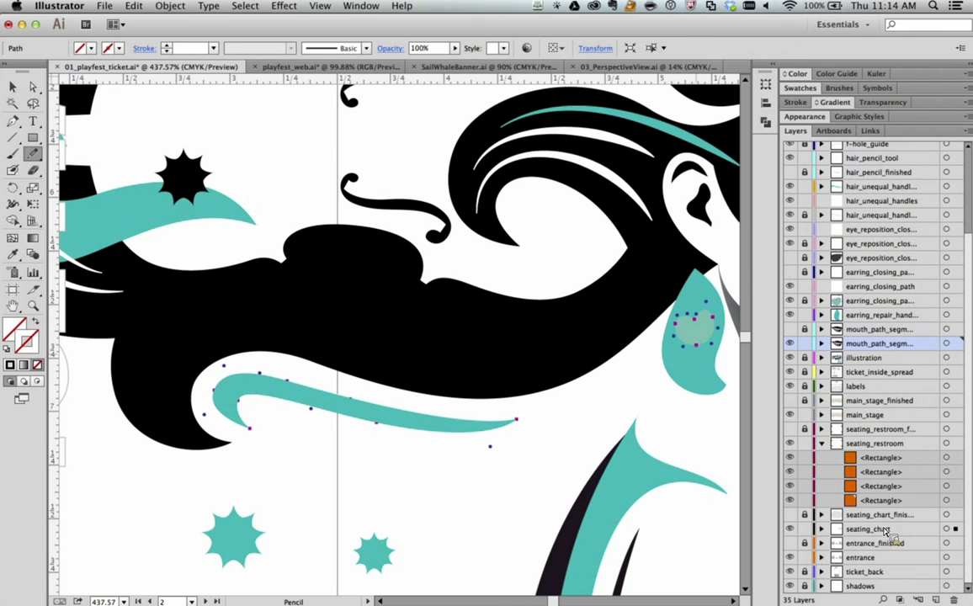
{"action": "scroll", "coordinate": [801, 537], "scroll_direction": "up", "scroll_amount": 4}
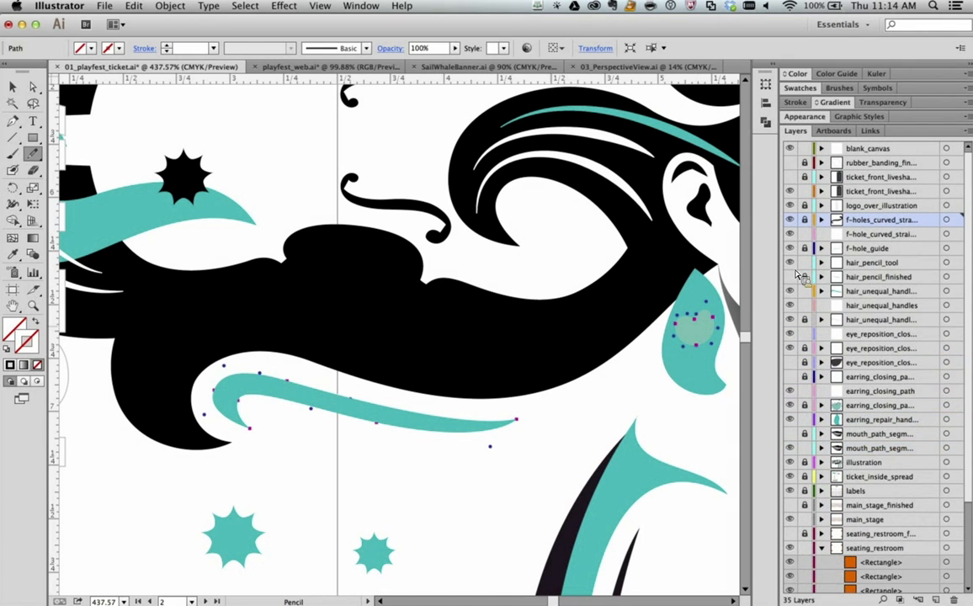
{"action": "key", "text": "v"}
{"action": "left_click", "coordinate": [471, 338]}
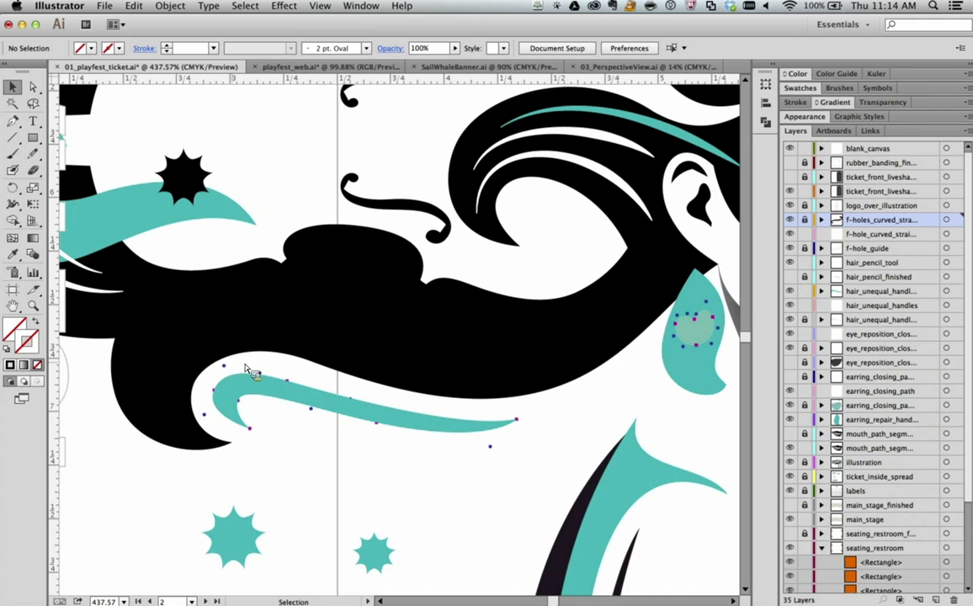
Unlock all locked layers in the ticket document, from the shadows layer up to the rubber_banding_fin... layer
{"action": "left_click", "coordinate": [32, 153]}
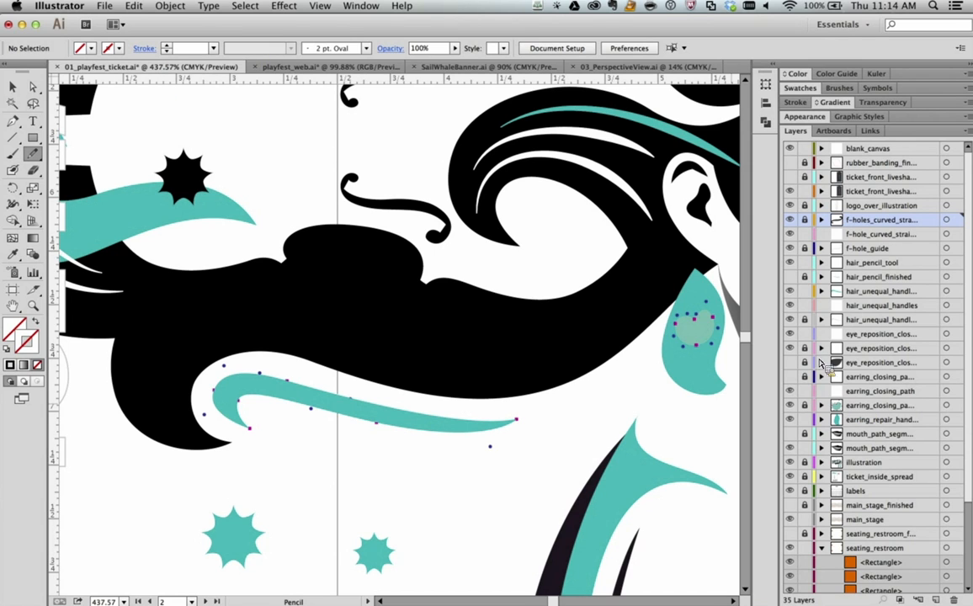
{"action": "scroll", "coordinate": [825, 318], "scroll_direction": "down", "scroll_amount": 3}
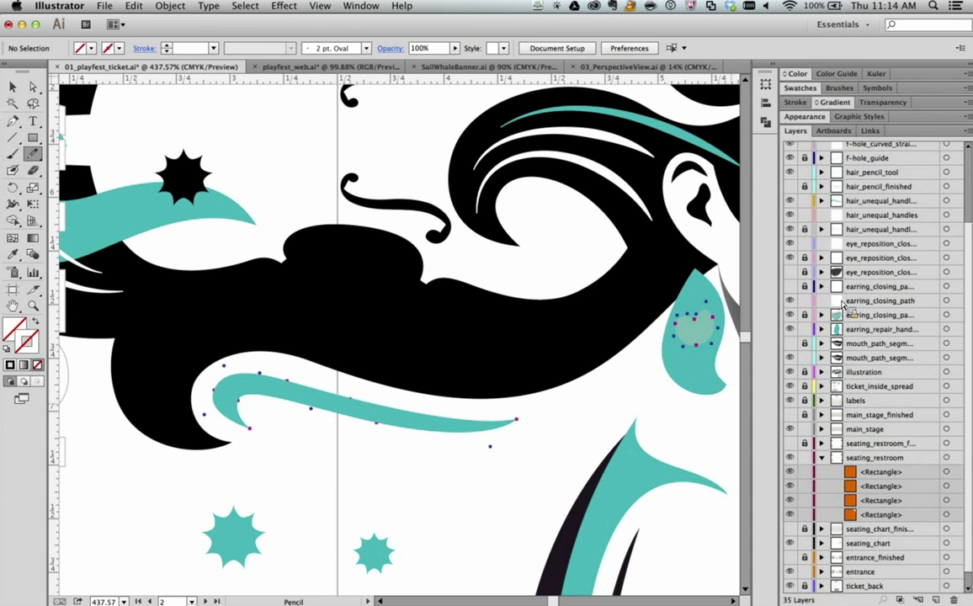
{"action": "scroll", "coordinate": [841, 312], "scroll_direction": "up", "scroll_amount": 3}
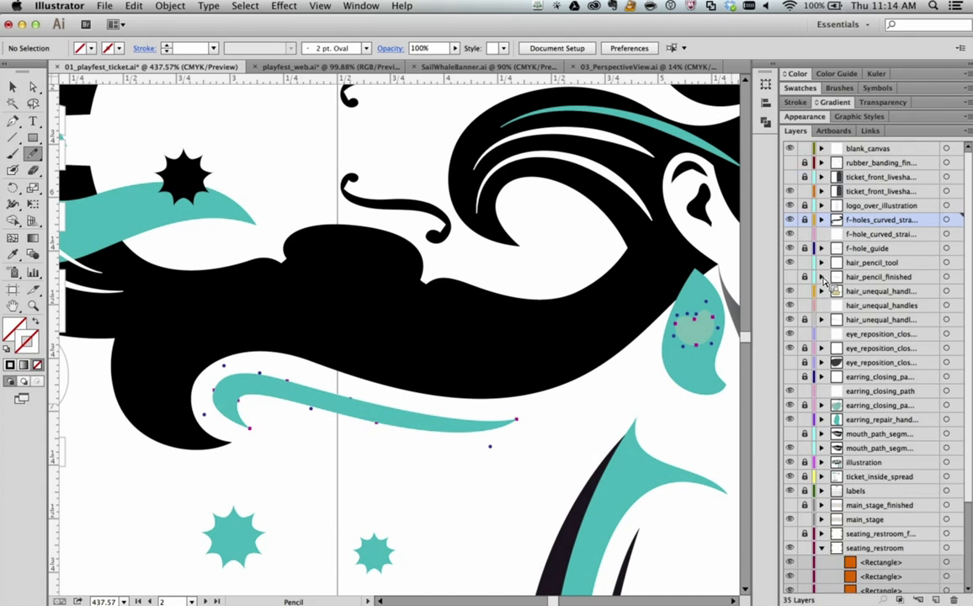
{"action": "scroll", "coordinate": [825, 281], "scroll_direction": "down", "scroll_amount": 3}
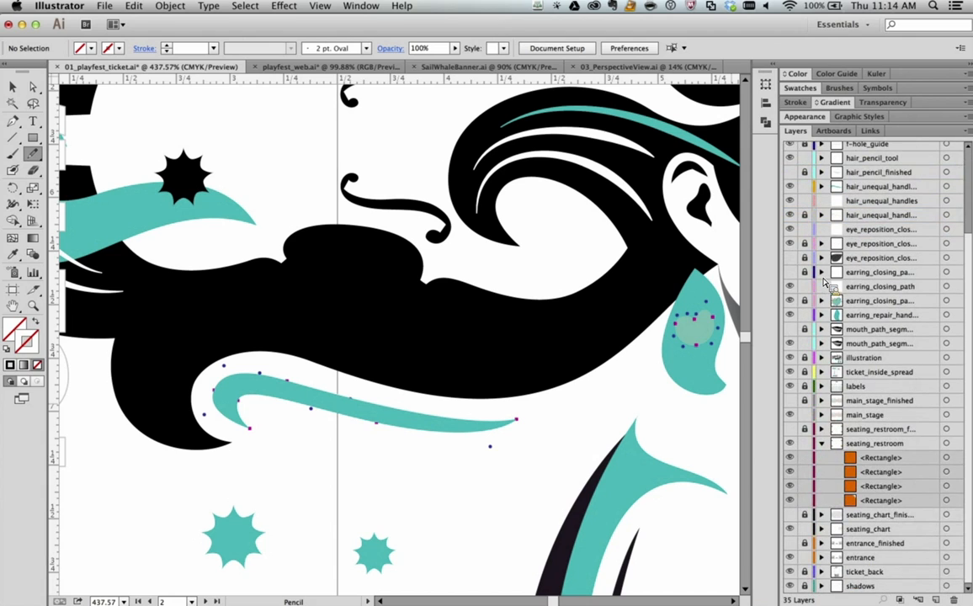
{"action": "left_click", "coordinate": [805, 585], "text": "alt"}
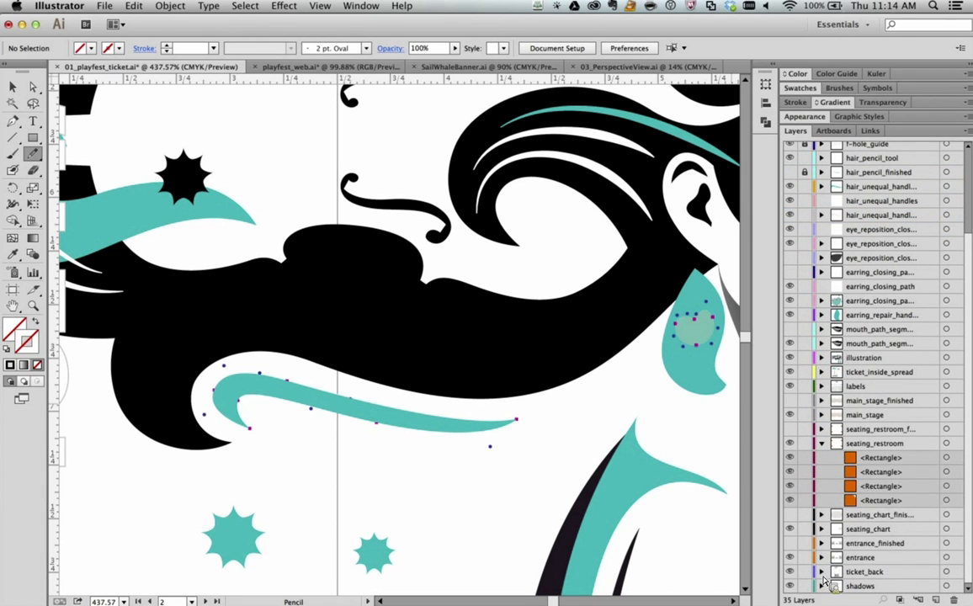
{"action": "scroll", "coordinate": [808, 472], "scroll_direction": "up", "scroll_amount": 3}
{"action": "left_click_drag", "start_coordinate": [816, 345], "coordinate": [808, 156]}
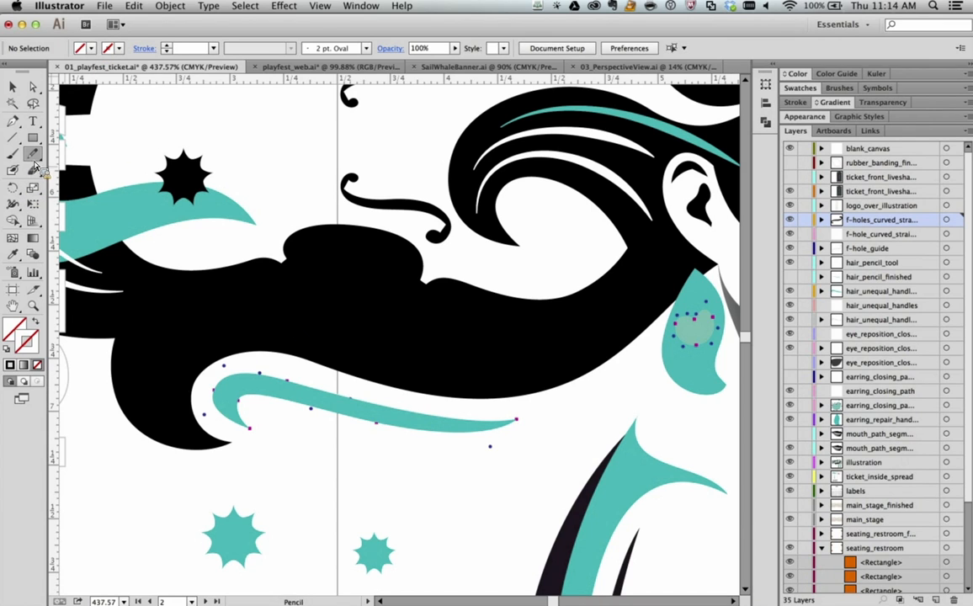
Set the stroke to a very light grey and draw a curved Pencil path along the black hair above the teal swirl
{"action": "left_click", "coordinate": [106, 53]}
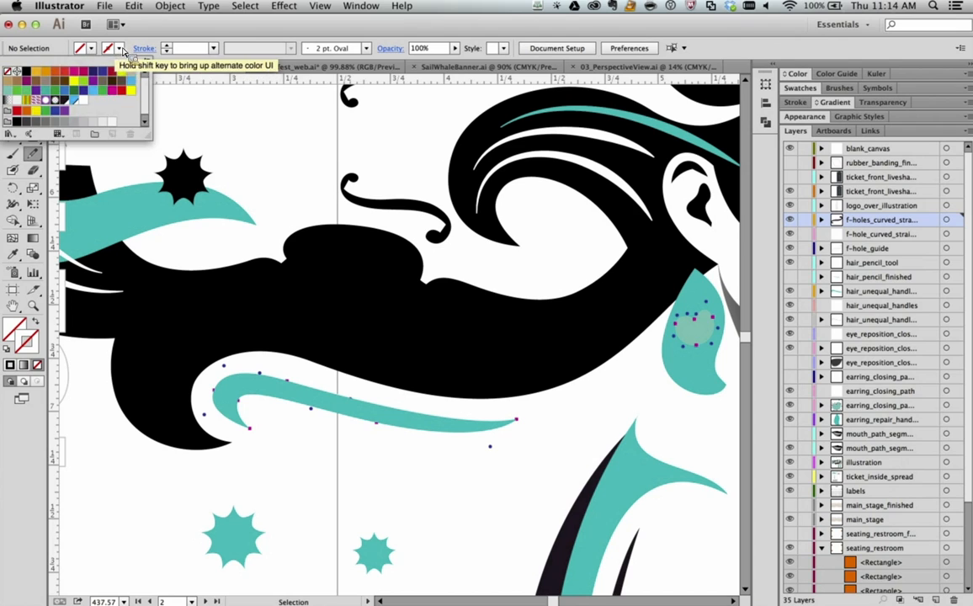
{"action": "left_click", "coordinate": [88, 121]}
{"action": "left_click", "coordinate": [159, 379]}
{"action": "mouse_move", "coordinate": [152, 376]}
{"action": "left_mouse_down"}
{"action": "mouse_move", "coordinate": [162, 402]}
{"action": "mouse_move", "coordinate": [155, 371]}
{"action": "left_mouse_up"}
{"action": "mouse_move", "coordinate": [223, 328]}
{"action": "left_mouse_down"}
{"action": "mouse_move", "coordinate": [544, 346]}
{"action": "mouse_move", "coordinate": [591, 327]}
{"action": "left_mouse_up"}
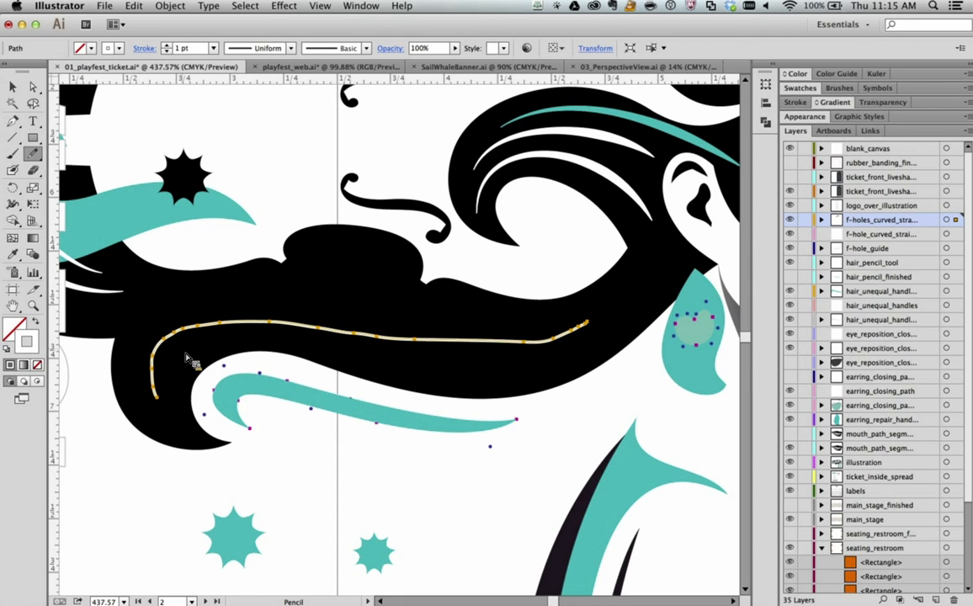
Inspect the Pencil path in the black hair at close range and delete it
{"action": "key", "text": "z"}
{"action": "left_click_drag", "start_coordinate": [135, 279], "coordinate": [621, 425]}
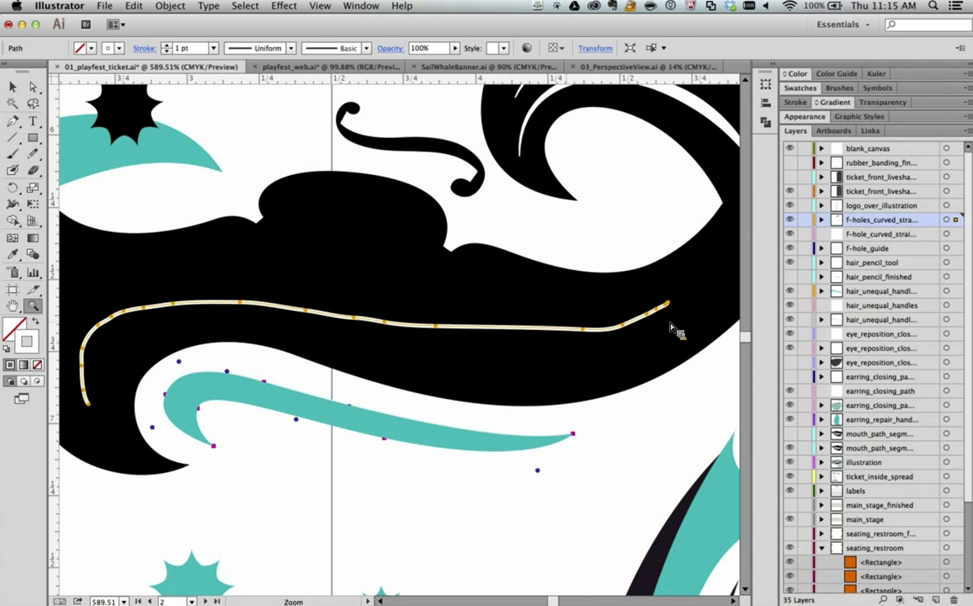
{"action": "key", "text": "v"}
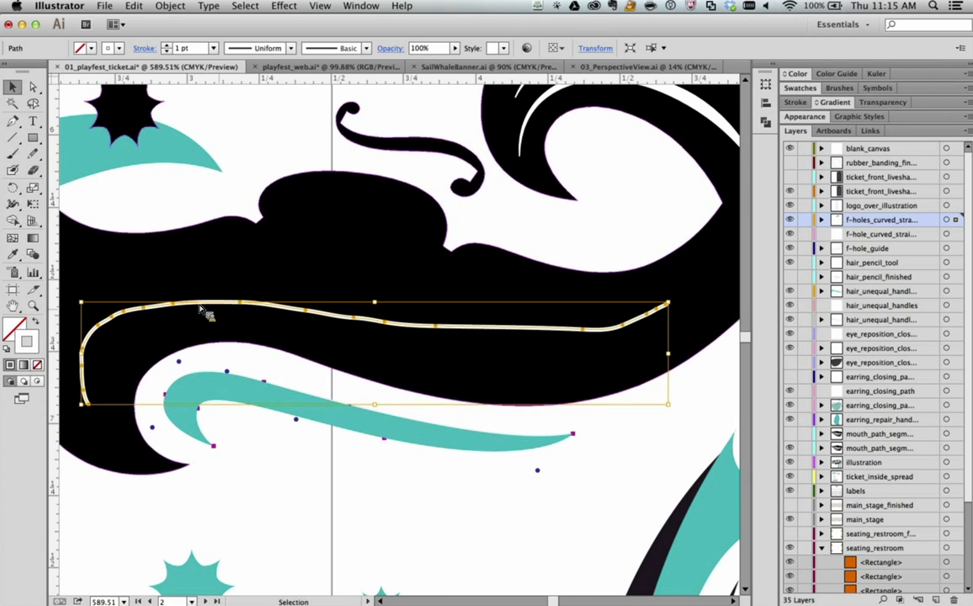
{"action": "key", "text": "Delete"}
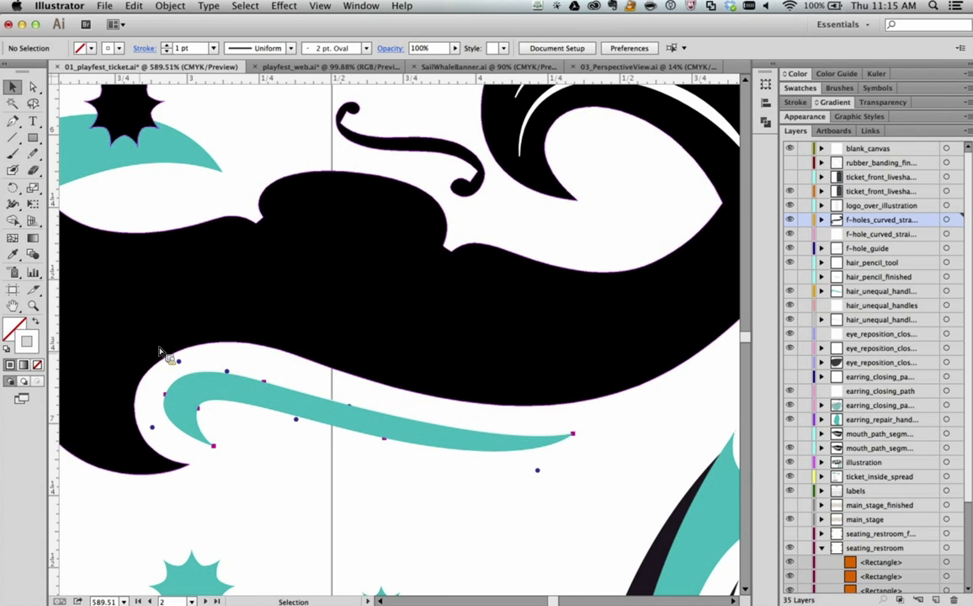
{"action": "left_click_drag", "start_coordinate": [181, 322], "coordinate": [202, 328]}
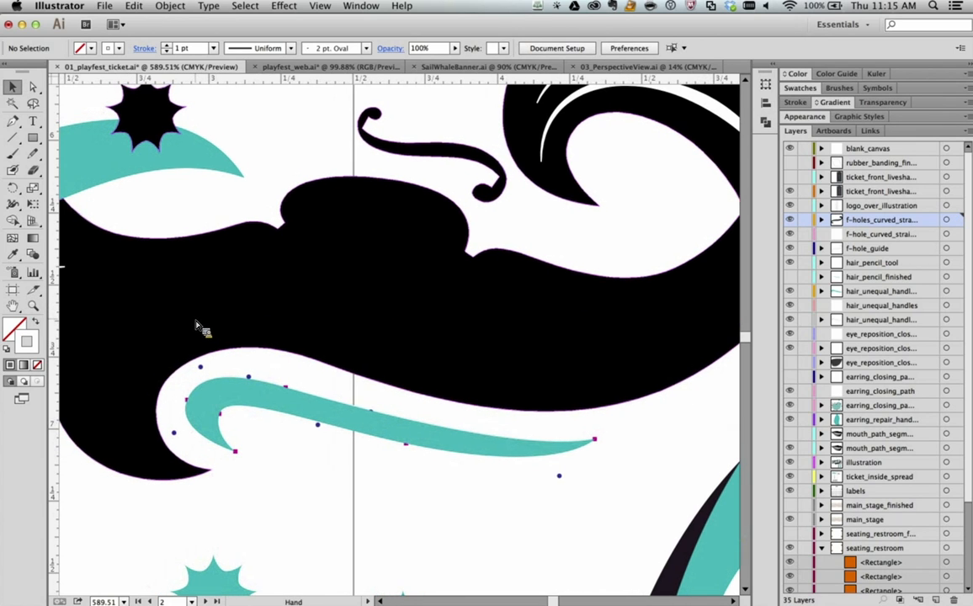
Set the Pencil tool's fidelity to its smoothest setting and draw an S-shaped curve through the black hair above the teal swirl
{"action": "double_click", "coordinate": [32, 153]}
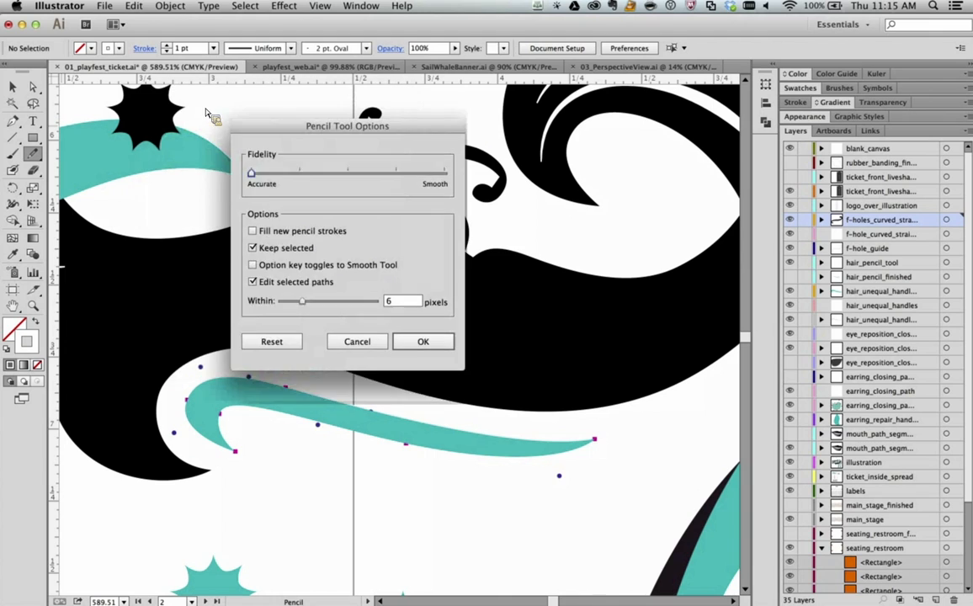
{"action": "mouse_move", "coordinate": [268, 147]}
{"action": "left_mouse_down"}
{"action": "mouse_move", "coordinate": [294, 213]}
{"action": "mouse_move", "coordinate": [345, 177]}
{"action": "mouse_move", "coordinate": [354, 206]}
{"action": "mouse_move", "coordinate": [465, 207]}
{"action": "left_mouse_up"}
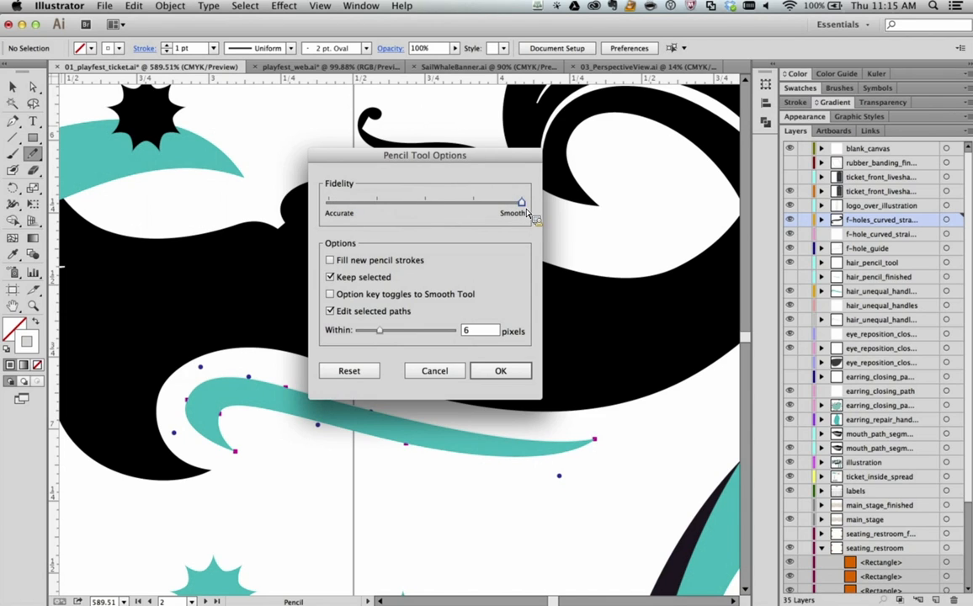
{"action": "left_click", "coordinate": [502, 372]}
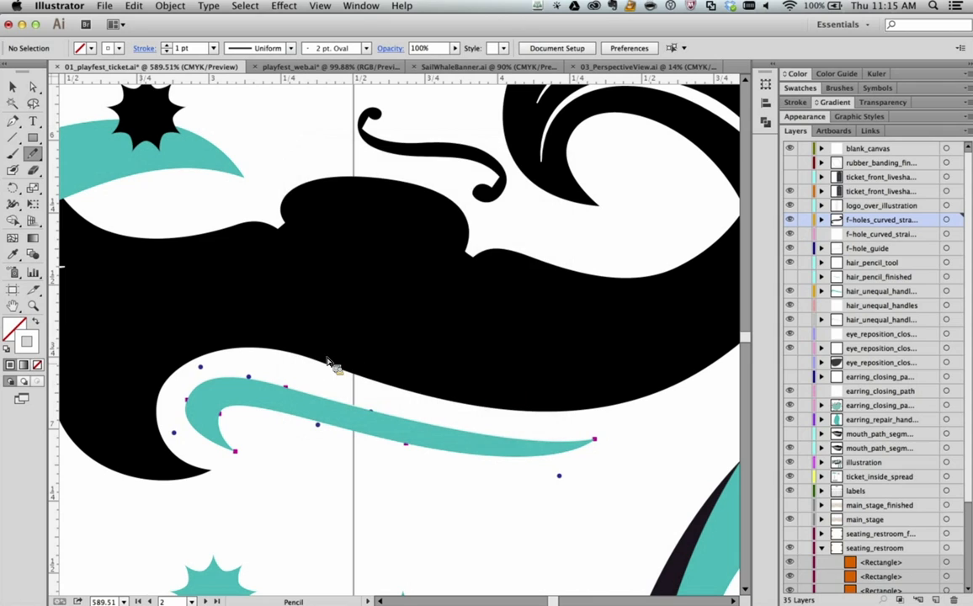
{"action": "mouse_move", "coordinate": [109, 404]}
{"action": "left_mouse_down"}
{"action": "mouse_move", "coordinate": [194, 305]}
{"action": "mouse_move", "coordinate": [362, 301]}
{"action": "mouse_move", "coordinate": [614, 334]}
{"action": "mouse_move", "coordinate": [675, 313]}
{"action": "left_mouse_up"}
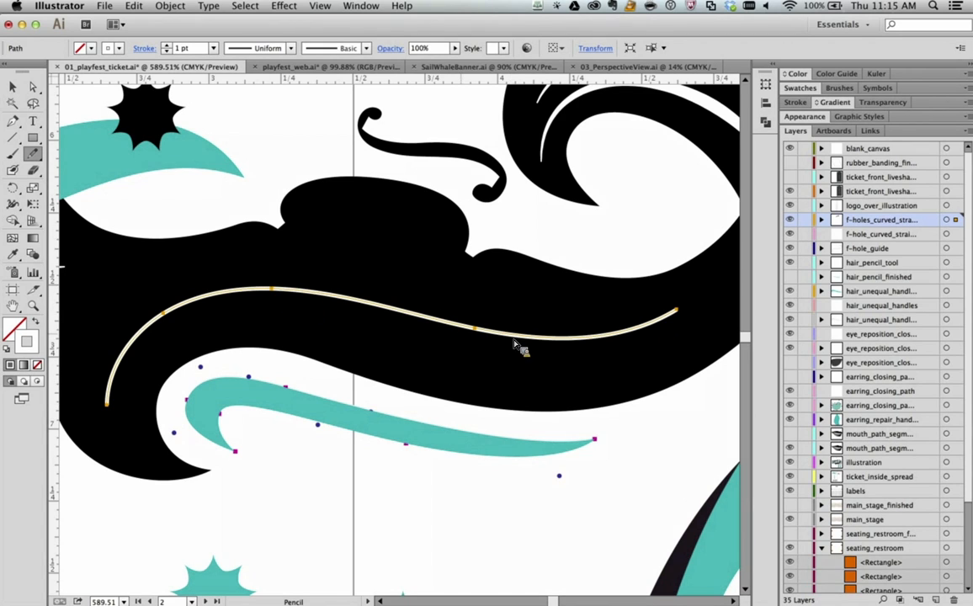
Compare tapered width profiles on the new hair curve and keep the lens-shaped Width Profile 1
{"action": "left_click", "coordinate": [290, 47]}
{"action": "left_click", "coordinate": [284, 89]}
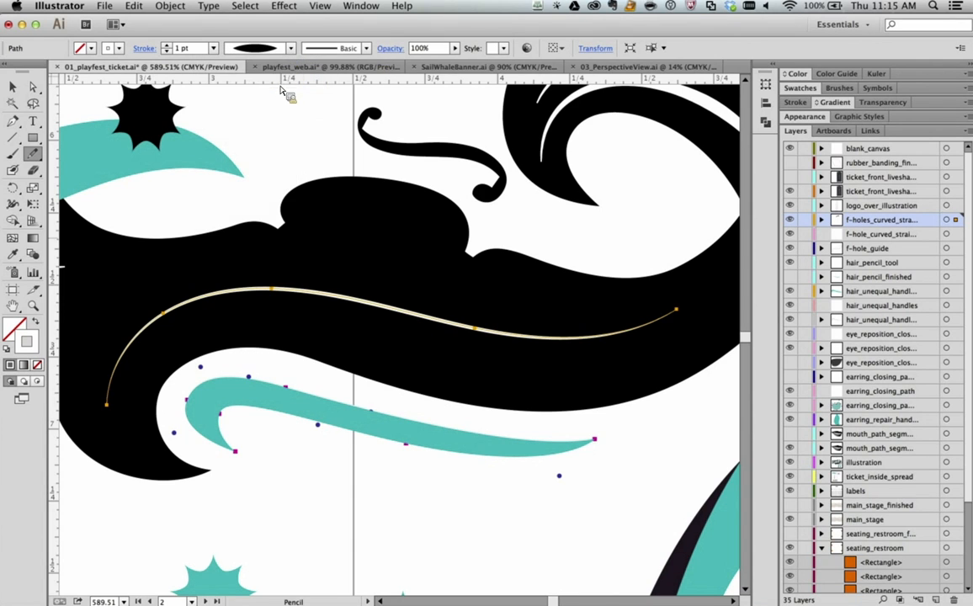
{"action": "left_click", "coordinate": [290, 48]}
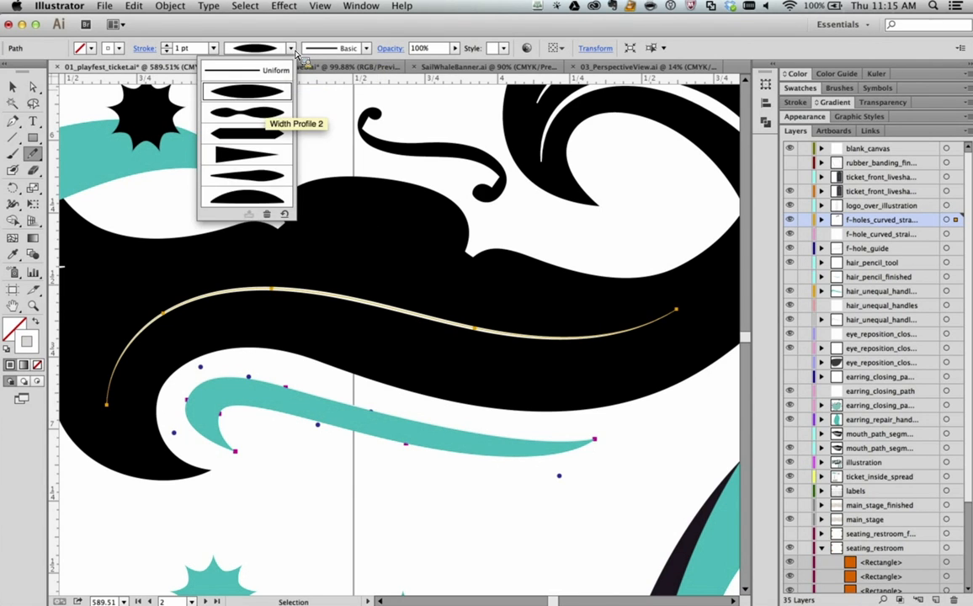
{"action": "left_click", "coordinate": [253, 118]}
{"action": "left_click", "coordinate": [290, 48]}
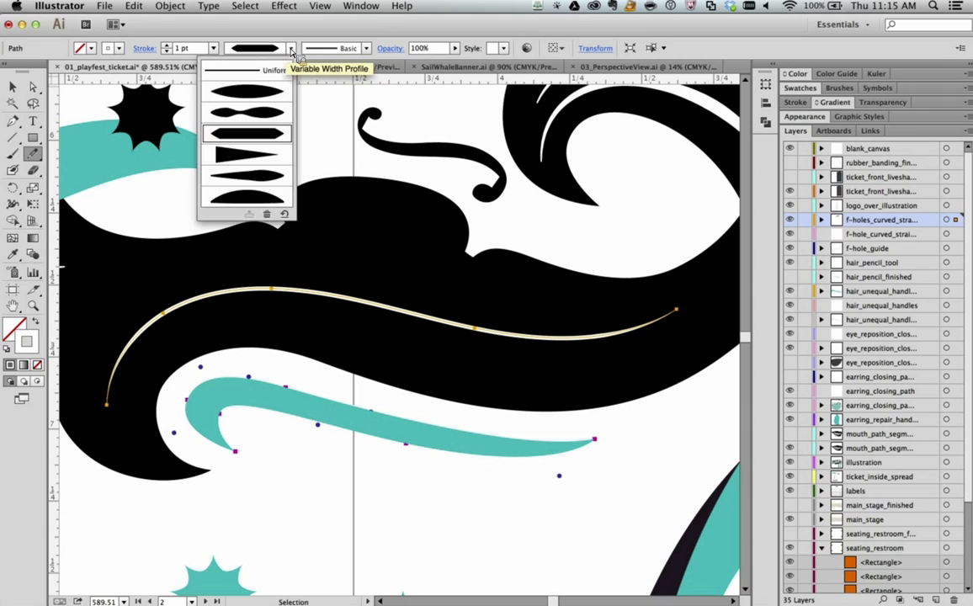
{"action": "left_click", "coordinate": [271, 96]}
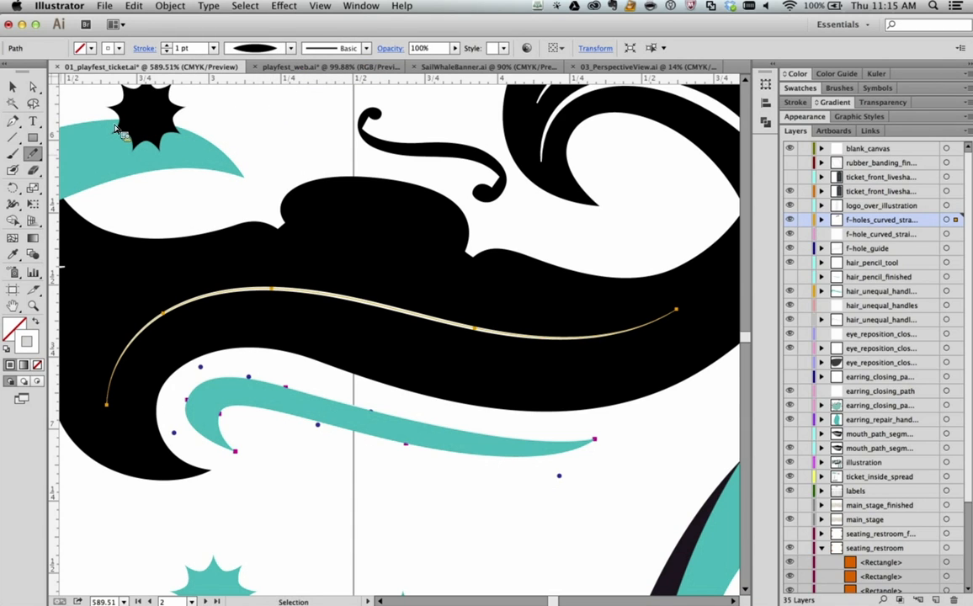
Widen the hair curve near its middle with the Width tool to a stroke of about 6.8 pt
{"action": "left_click", "coordinate": [13, 203]}
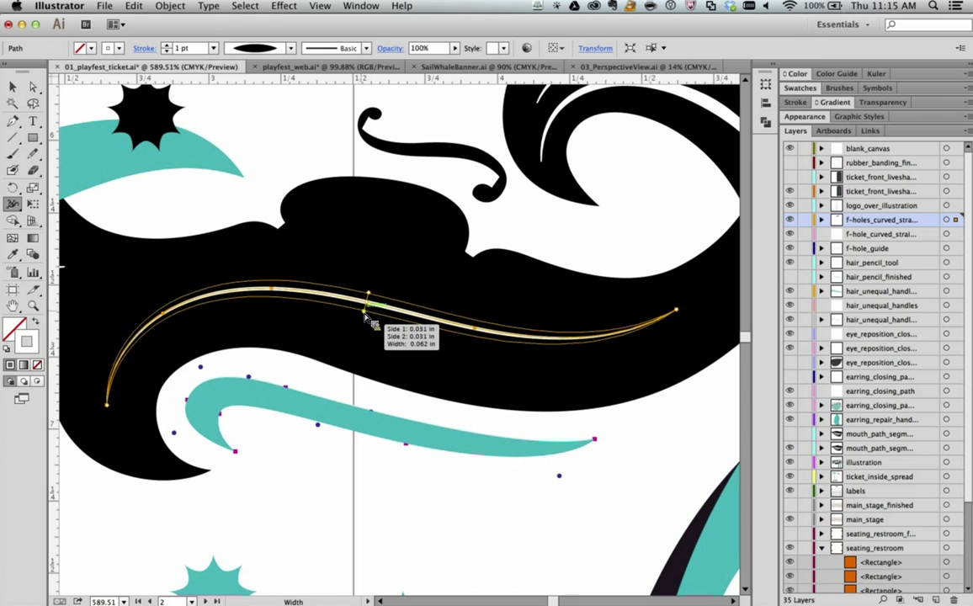
{"action": "mouse_move", "coordinate": [368, 310]}
{"action": "left_mouse_down"}
{"action": "mouse_move", "coordinate": [373, 329]}
{"action": "mouse_move", "coordinate": [385, 326]}
{"action": "left_mouse_up"}
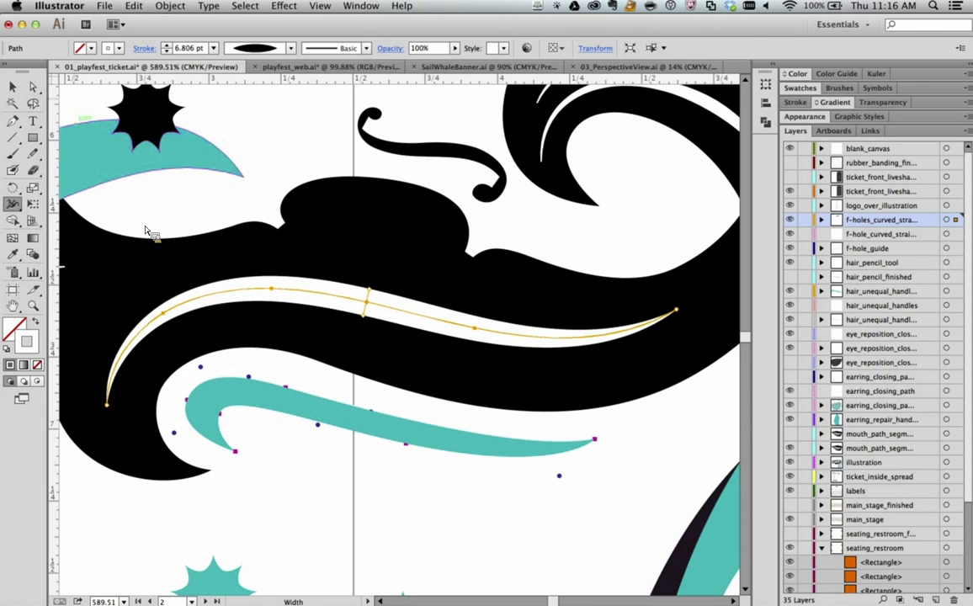
{"action": "left_click", "coordinate": [13, 87]}
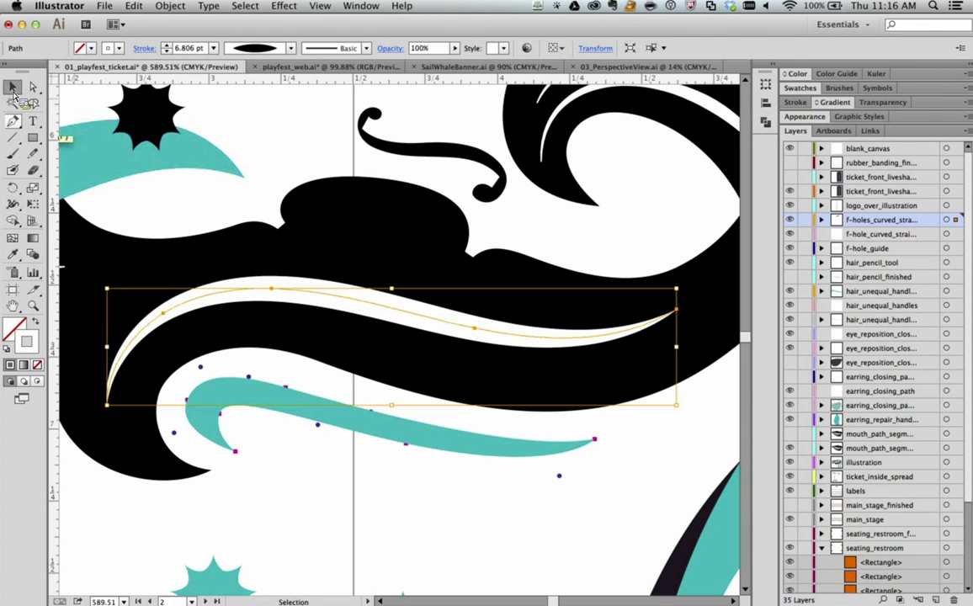
{"action": "left_click", "coordinate": [17, 142]}
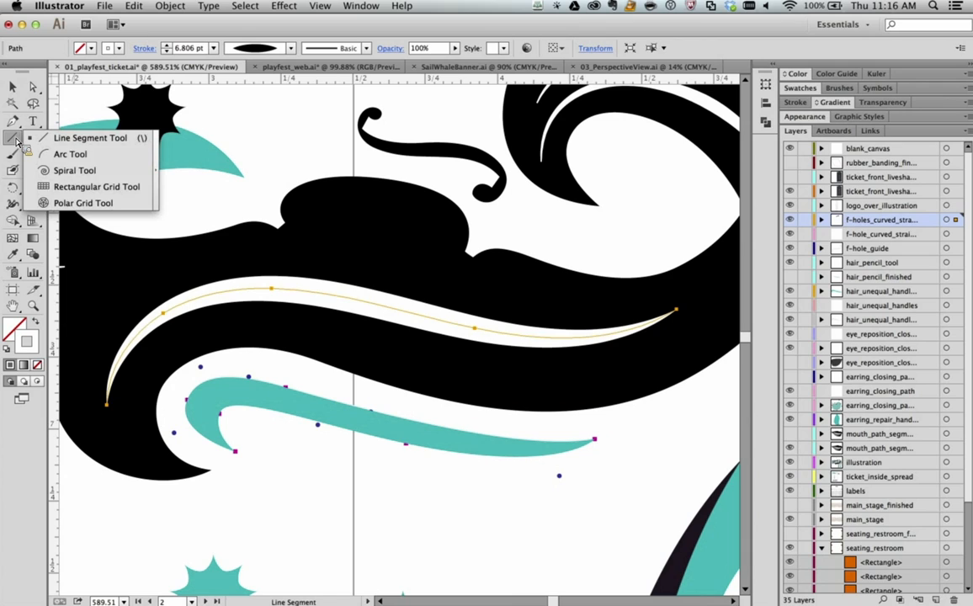
{"action": "left_click", "coordinate": [12, 121]}
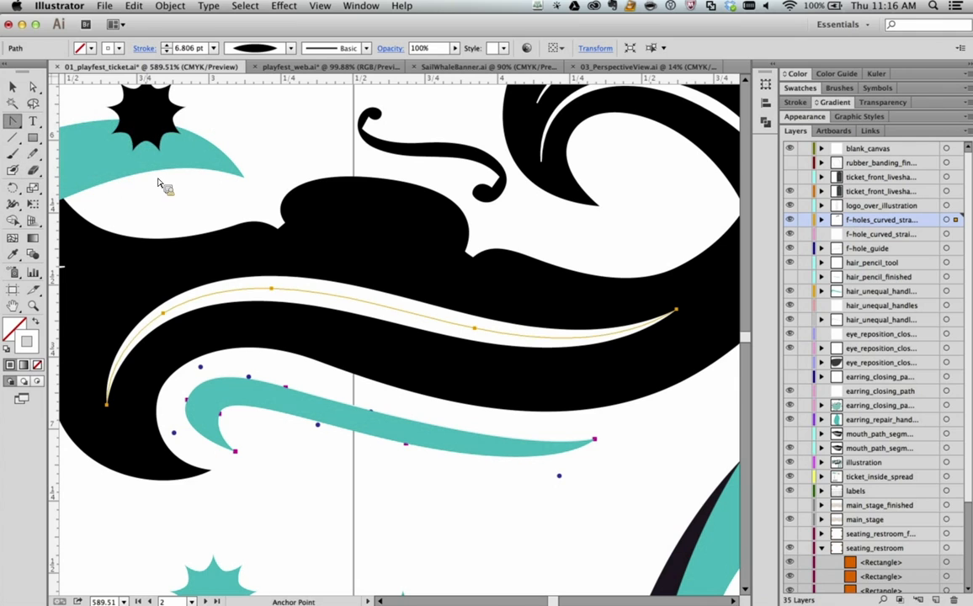
{"action": "key", "text": "super+Tab"}
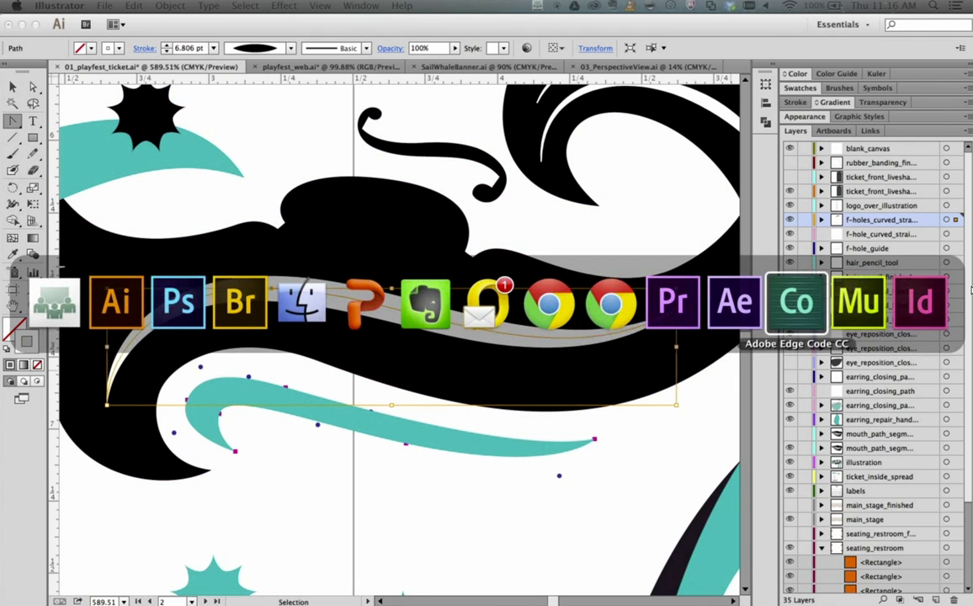
{"action": "key", "text": "Escape"}
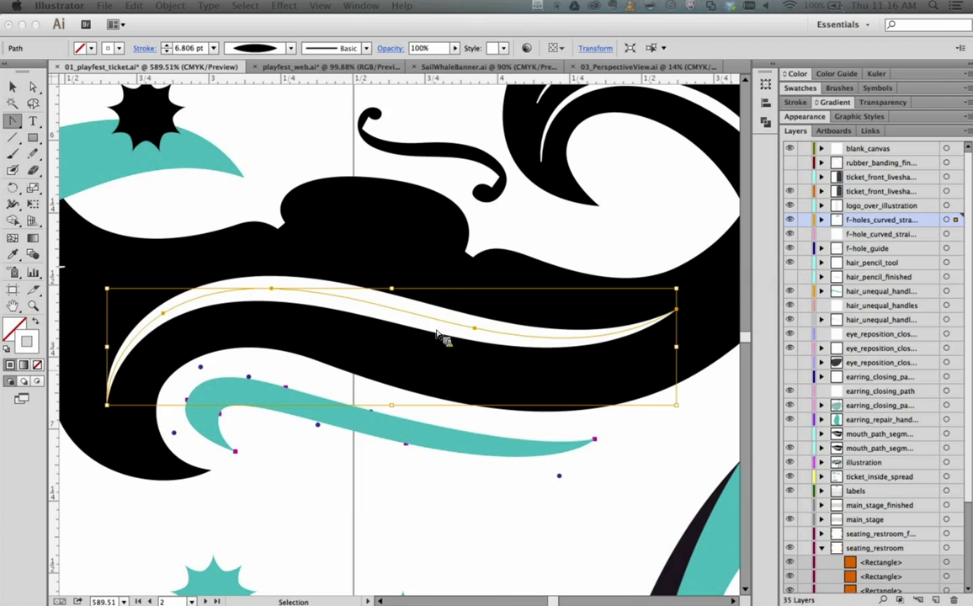
Undo a trial reshaping of the hair curve with the Anchor Point tool, and bow the segment at its right end slightly downward
{"action": "left_click", "coordinate": [19, 97]}
{"action": "left_click", "coordinate": [15, 122]}
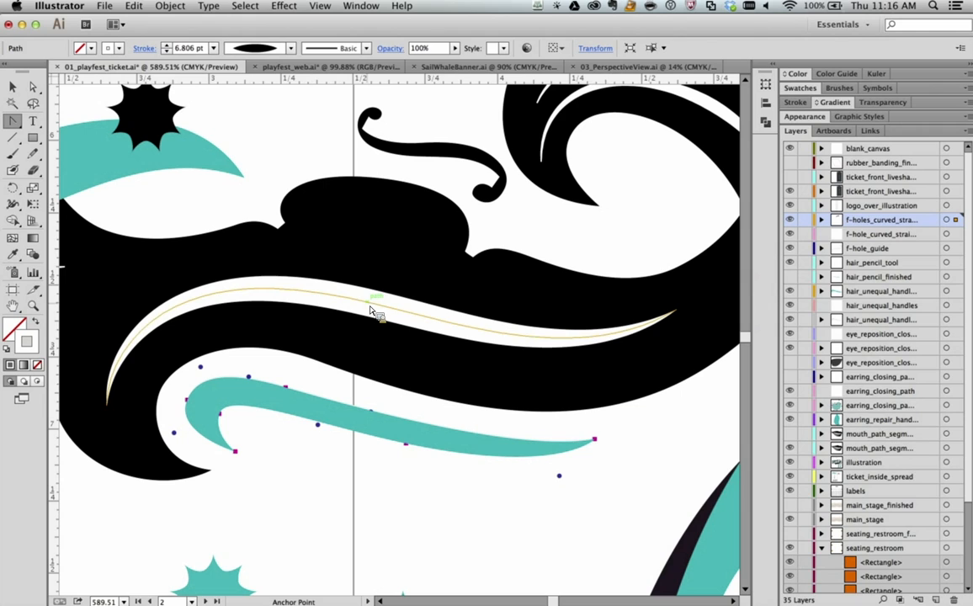
{"action": "left_click_drag", "start_coordinate": [370, 312], "coordinate": [232, 292]}
{"action": "key", "text": "super+z"}
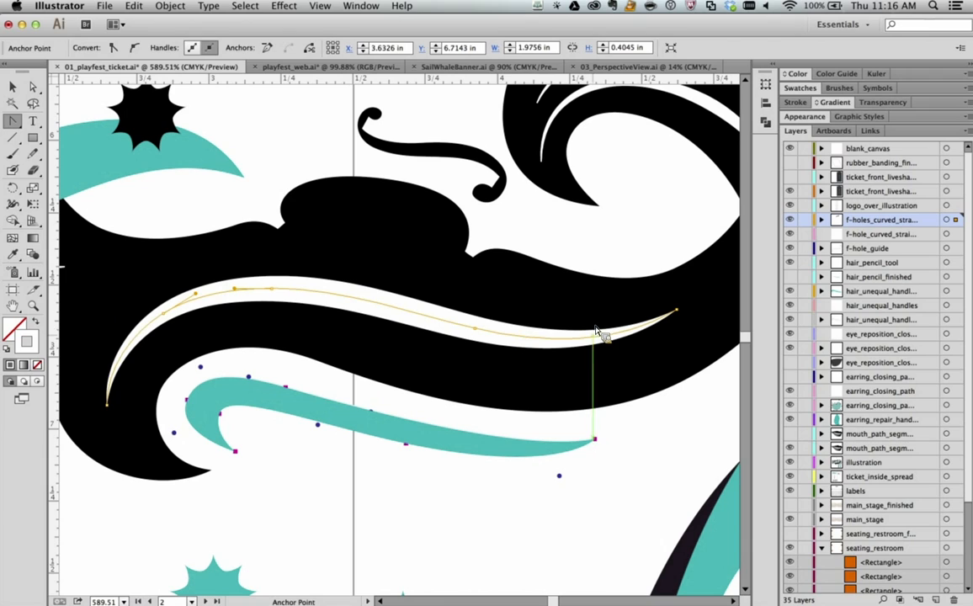
{"action": "left_click_drag", "start_coordinate": [597, 342], "coordinate": [637, 348]}
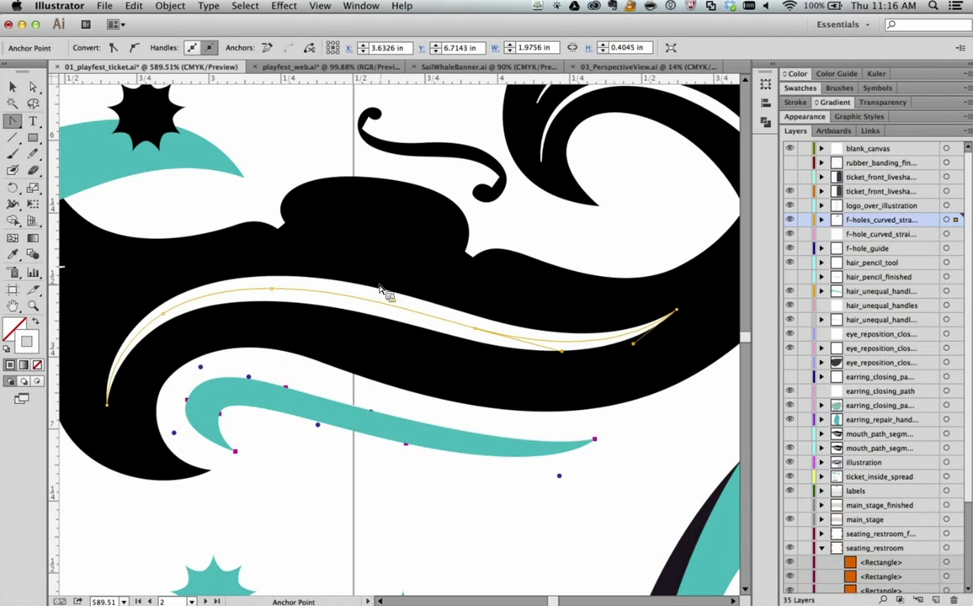
Delete the tapered white hair curve and draw a new wavy path through the black hair with the Pen tool
{"action": "key", "text": "v"}
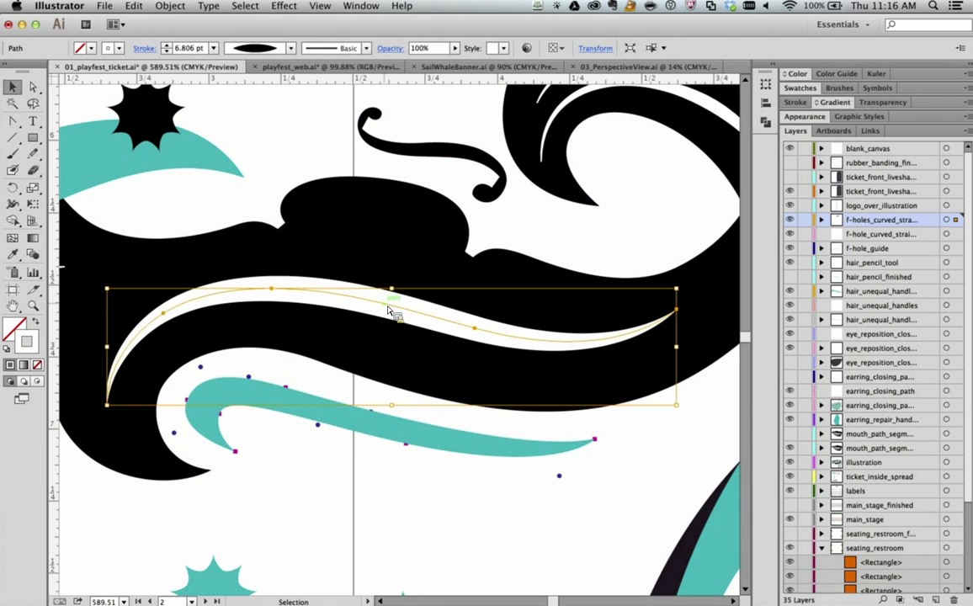
{"action": "key", "text": "Delete"}
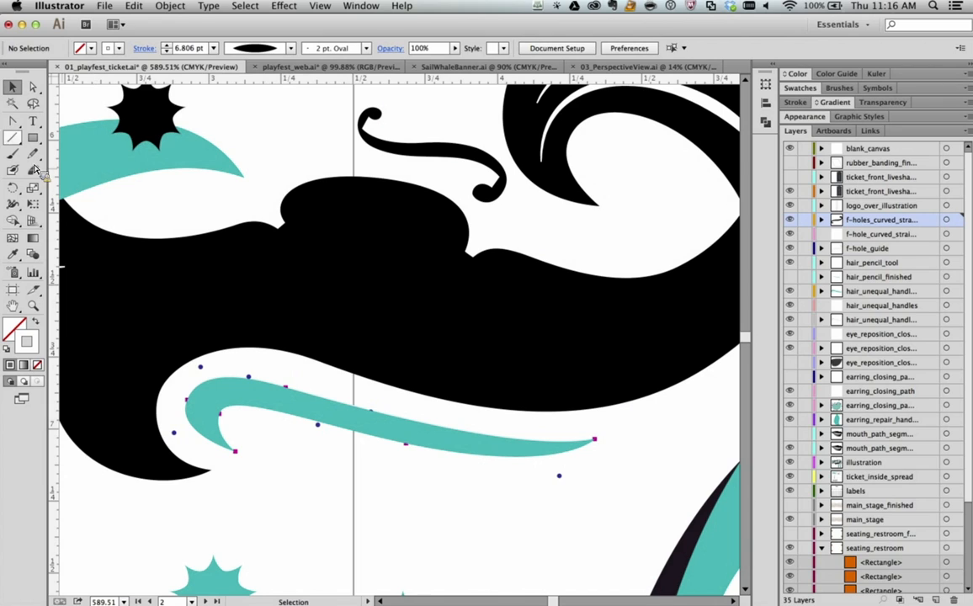
{"action": "key", "text": "shift+c"}
{"action": "left_click", "coordinate": [13, 120]}
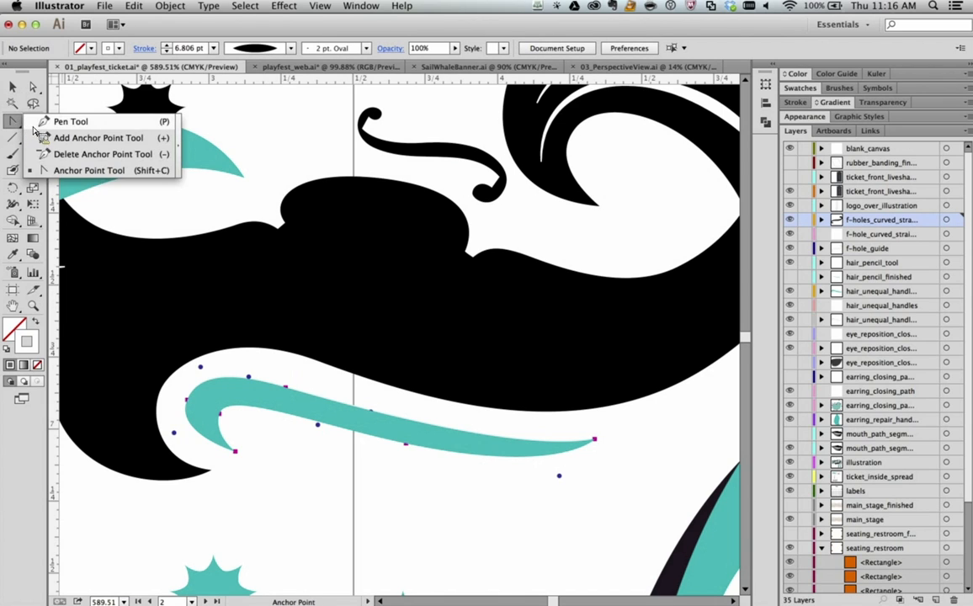
{"action": "left_click", "coordinate": [46, 122]}
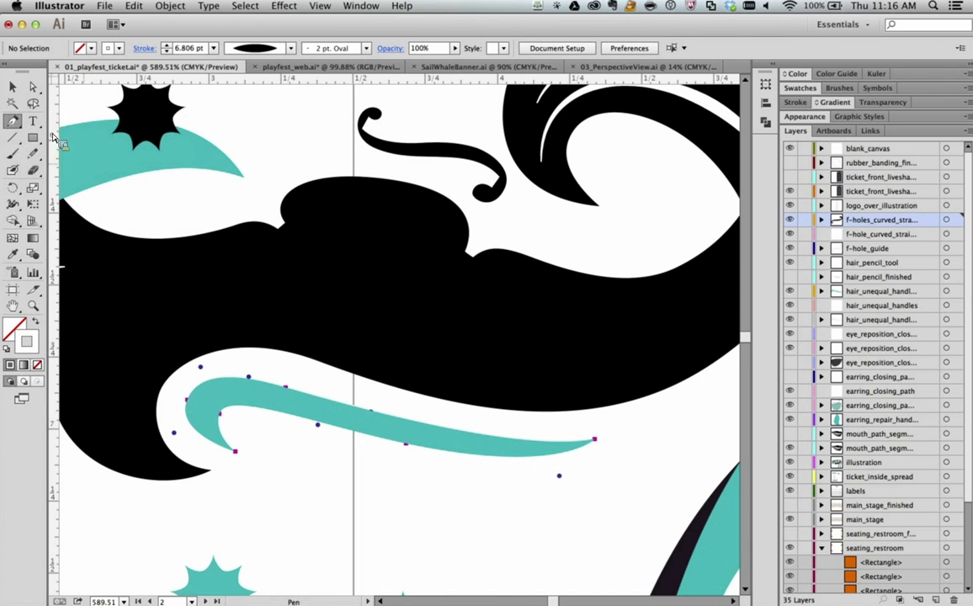
{"action": "left_click", "coordinate": [129, 445]}
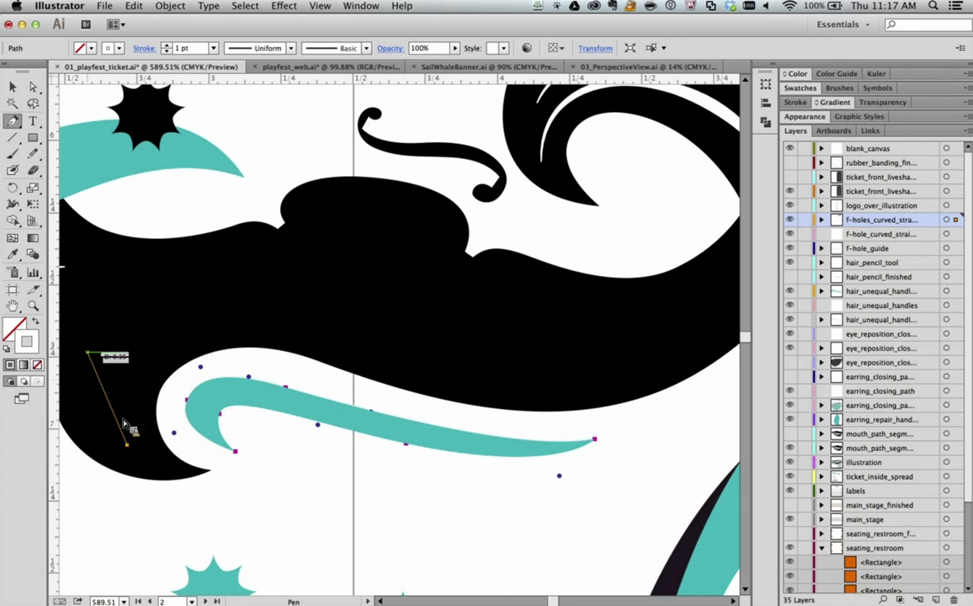
{"action": "left_click", "coordinate": [100, 335]}
{"action": "left_click_drag", "start_coordinate": [103, 337], "coordinate": [157, 289]}
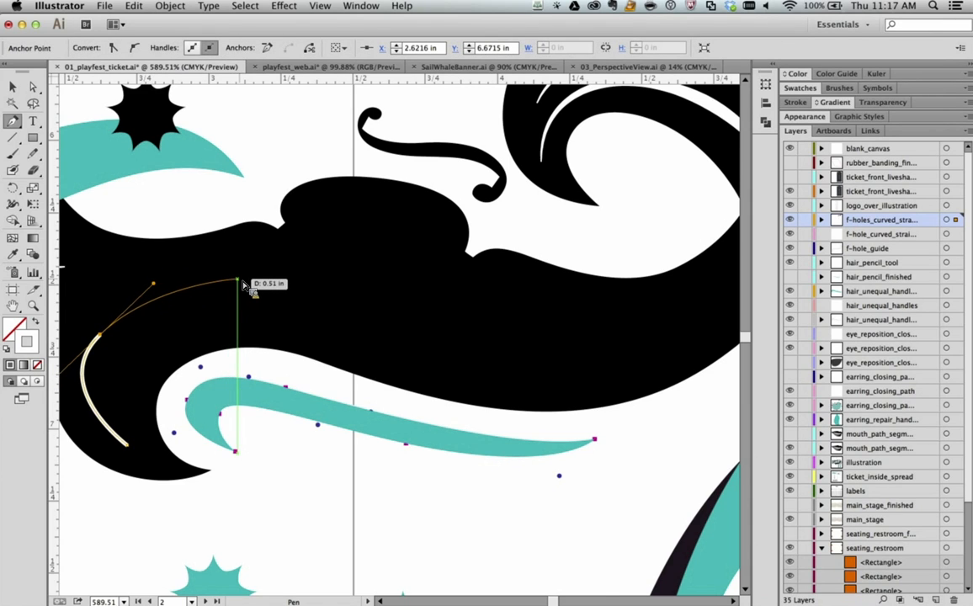
{"action": "left_click_drag", "start_coordinate": [238, 280], "coordinate": [285, 288]}
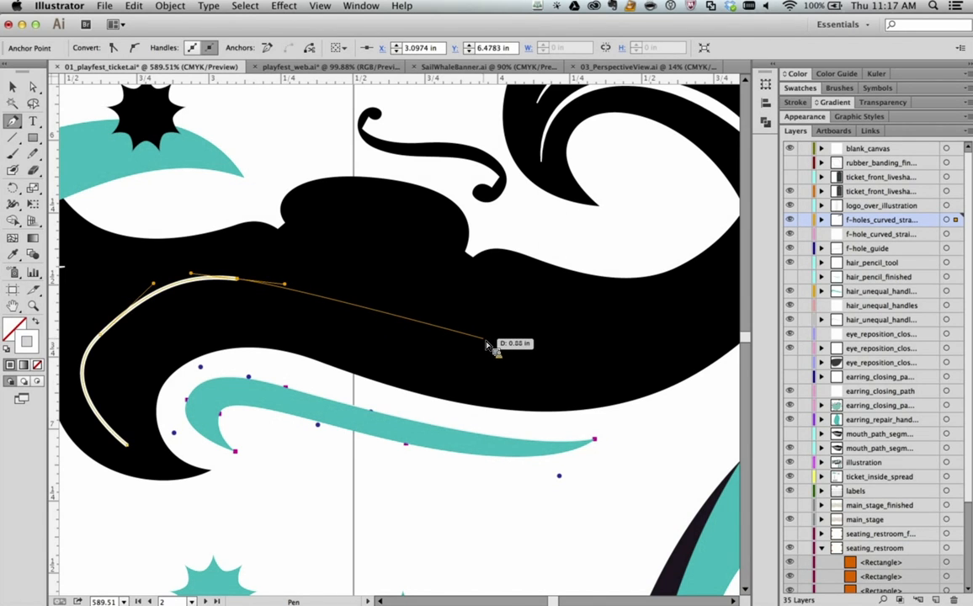
{"action": "left_click_drag", "start_coordinate": [494, 343], "coordinate": [626, 338]}
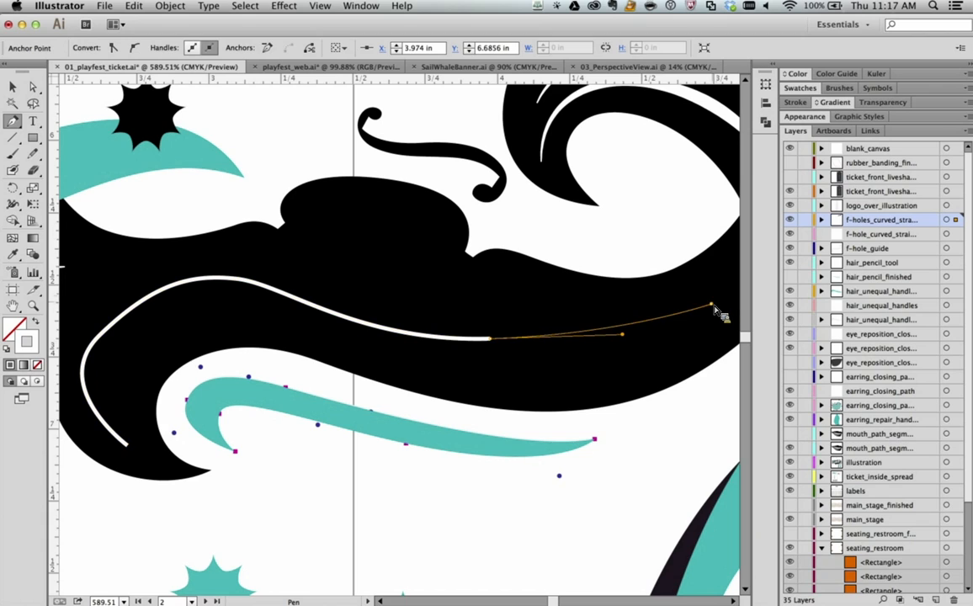
{"action": "left_click_drag", "start_coordinate": [712, 304], "coordinate": [739, 288]}
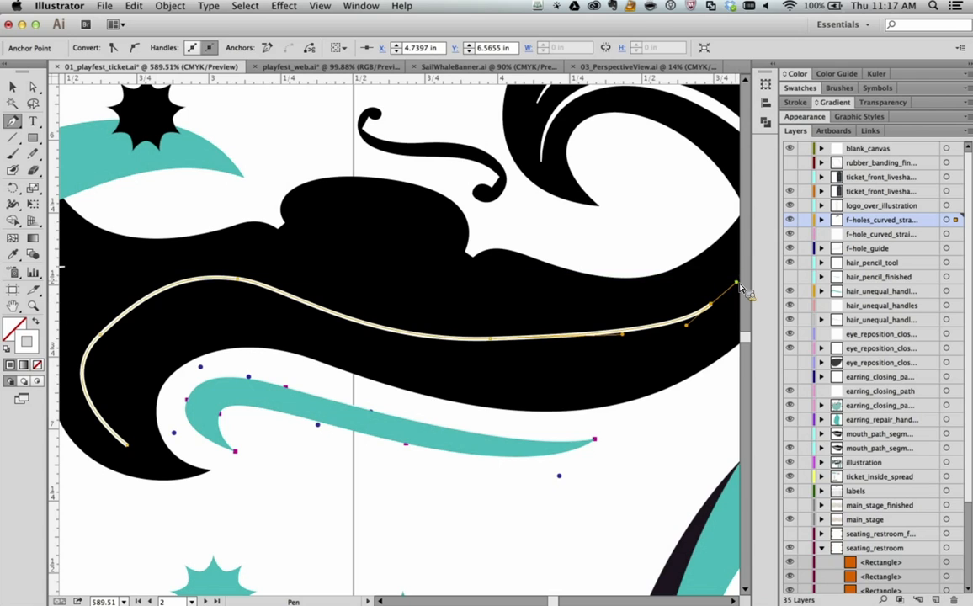
{"action": "left_click_drag", "start_coordinate": [737, 285], "coordinate": [347, 343]}
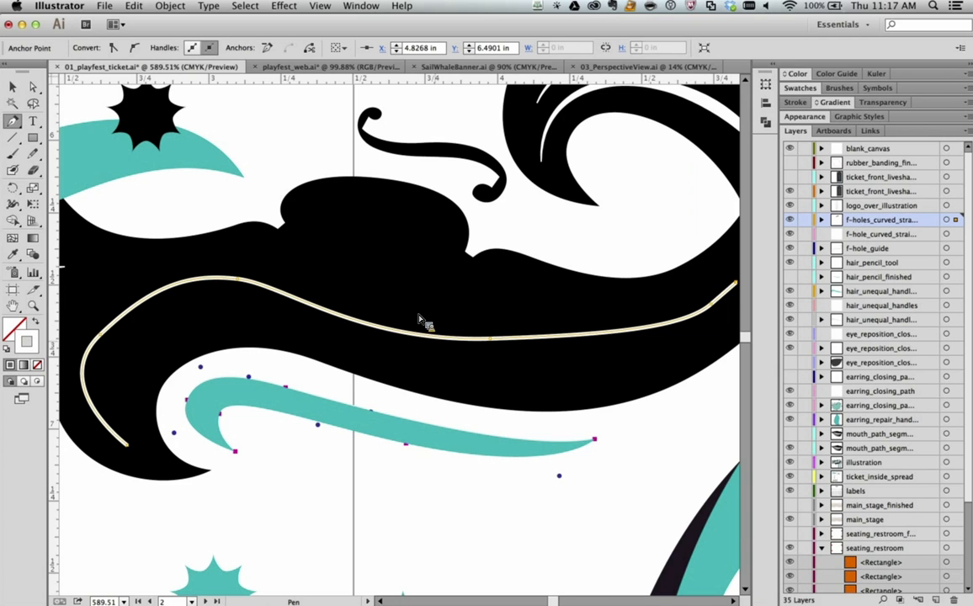
Switch to the playfest_web.ai document and compare its ticket design with the Illustrator Generator + CSS page in Google Chrome
{"action": "left_click", "coordinate": [311, 66]}
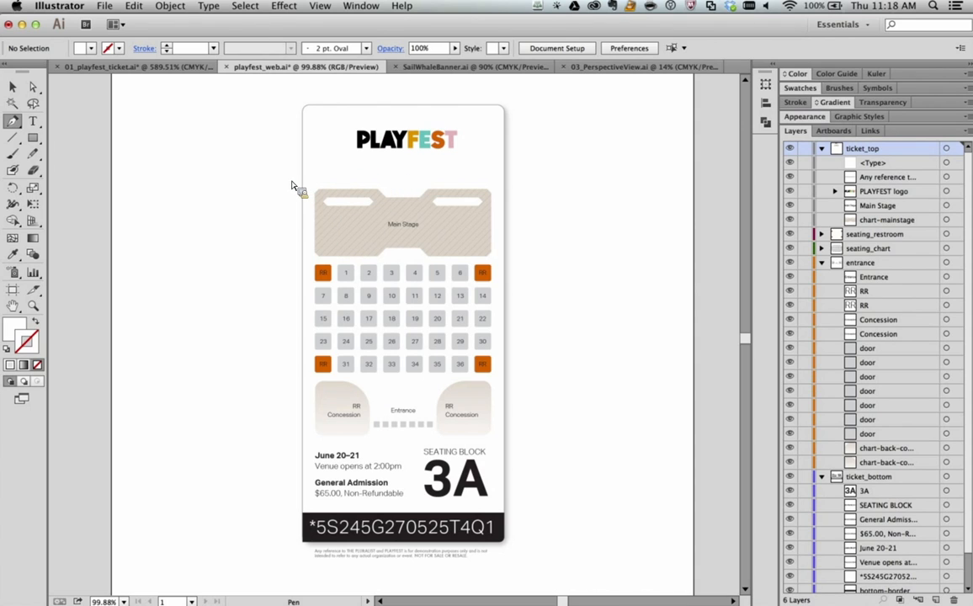
{"action": "left_click", "coordinate": [12, 87]}
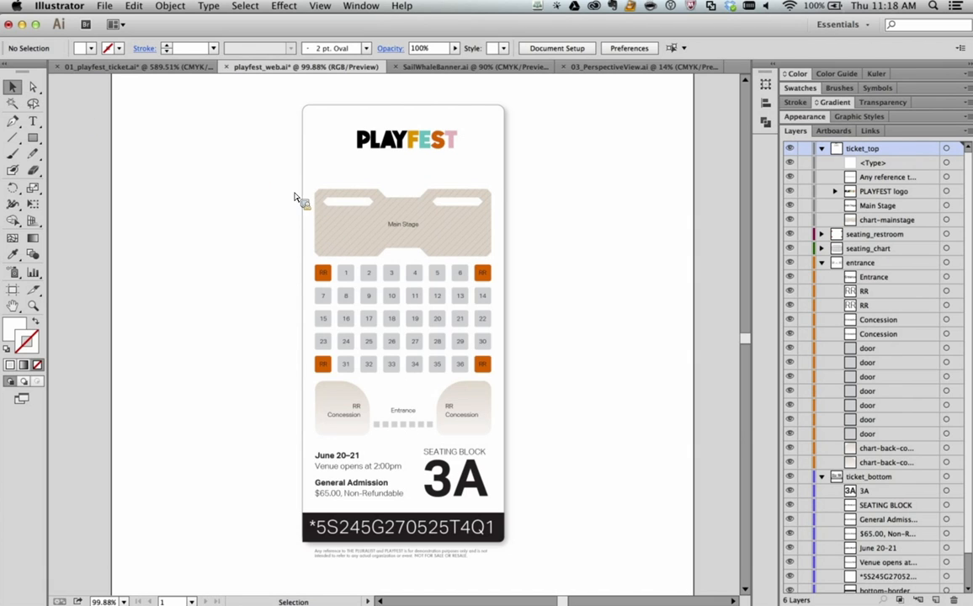
{"action": "key", "text": "super+Tab"}
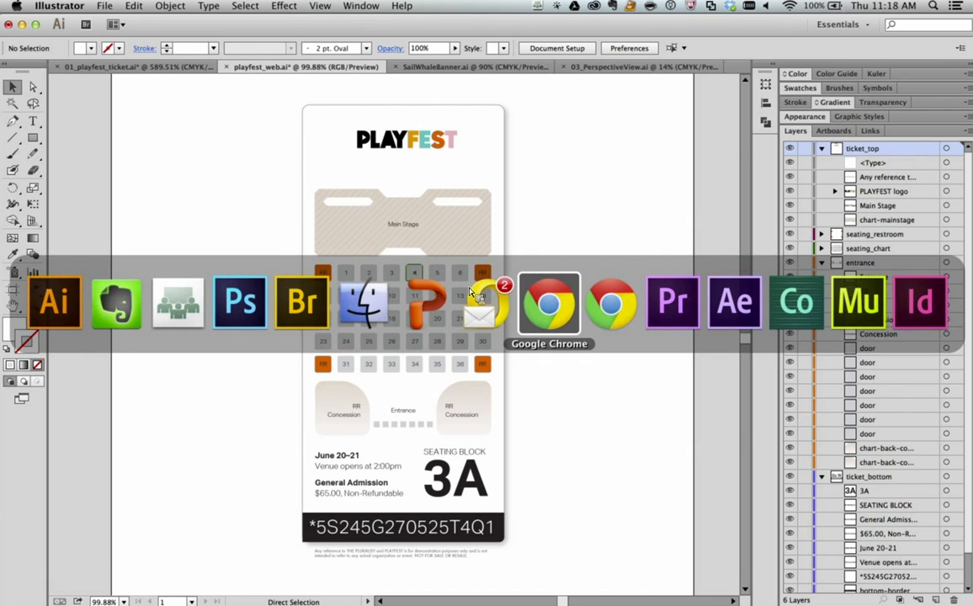
{"action": "left_click", "coordinate": [561, 304], "text": "super"}
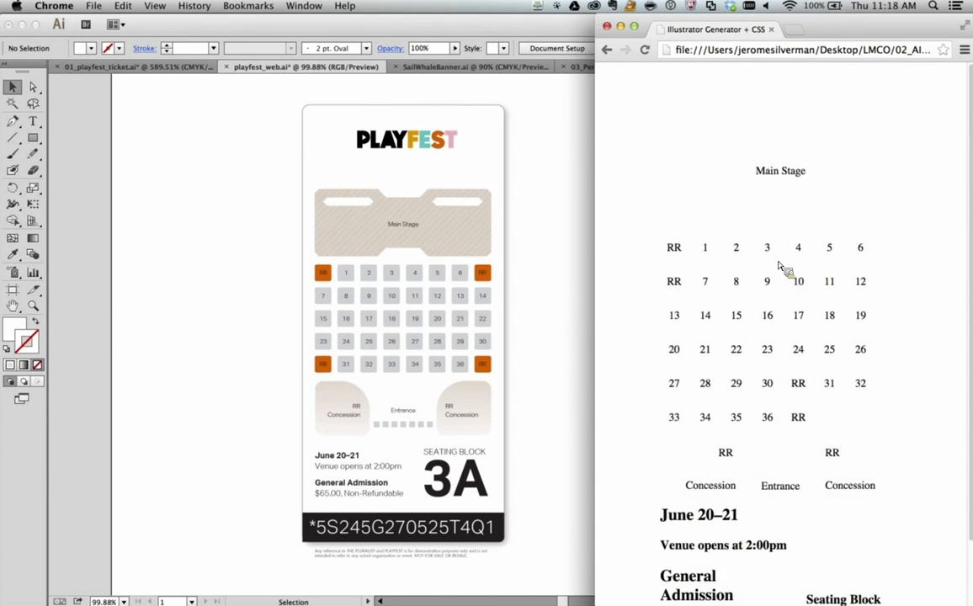
{"action": "scroll", "coordinate": [781, 266], "scroll_direction": "down", "scroll_amount": 2}
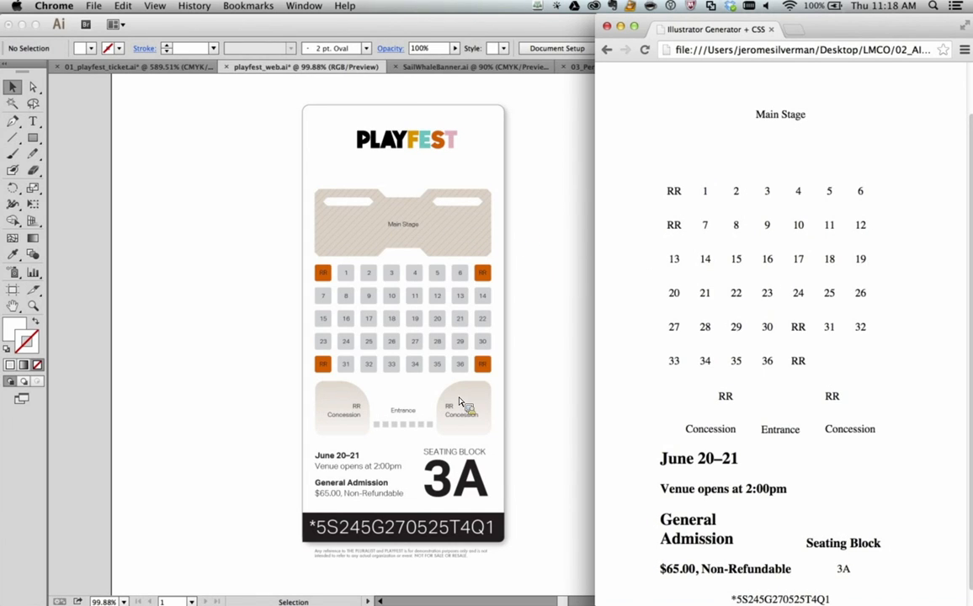
{"action": "left_click", "coordinate": [551, 287]}
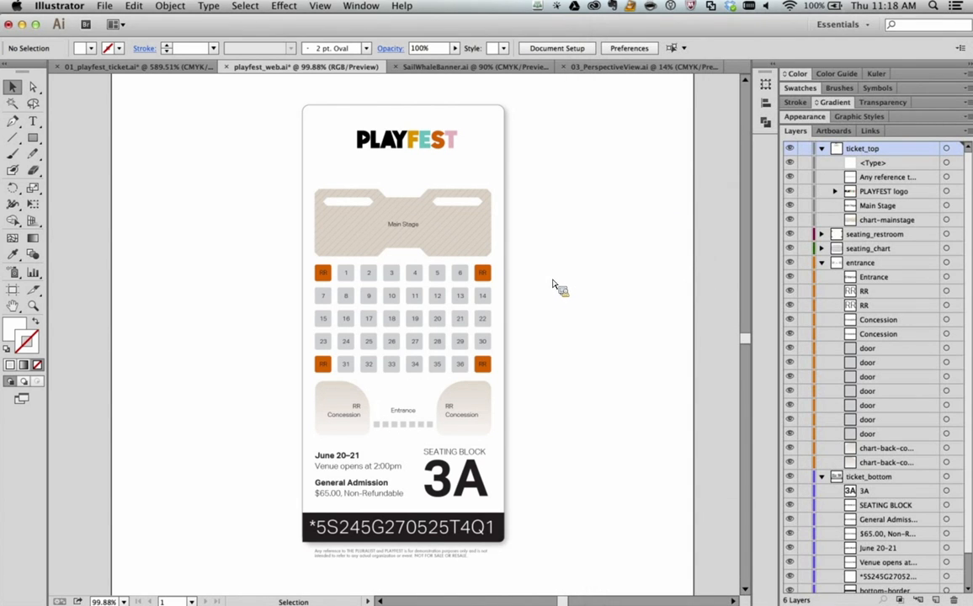
Switch to the Typography workspace to view the character styles, and select the ticket artwork below the PLAYFEST logo
{"action": "left_click", "coordinate": [842, 25]}
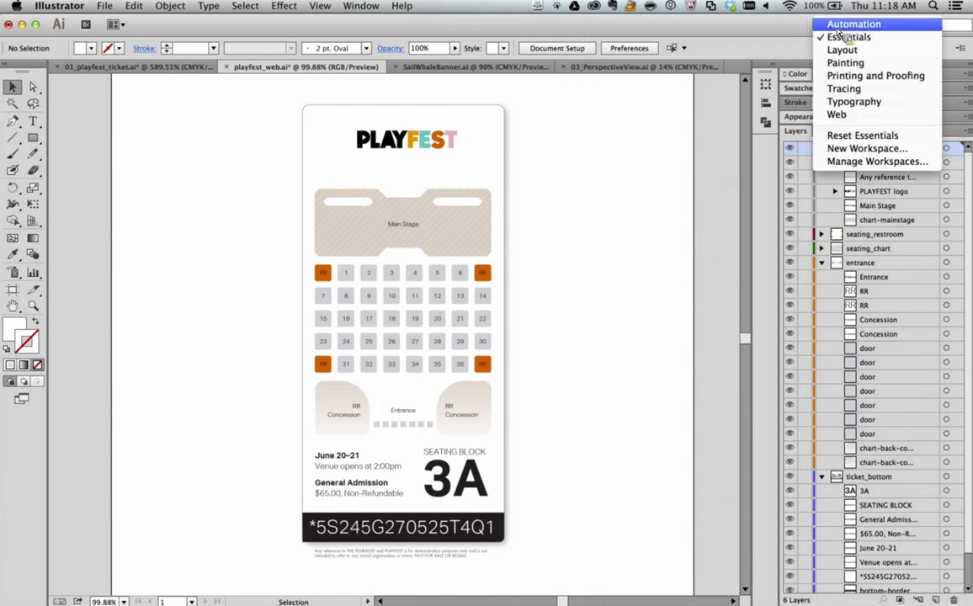
{"action": "left_click", "coordinate": [853, 101]}
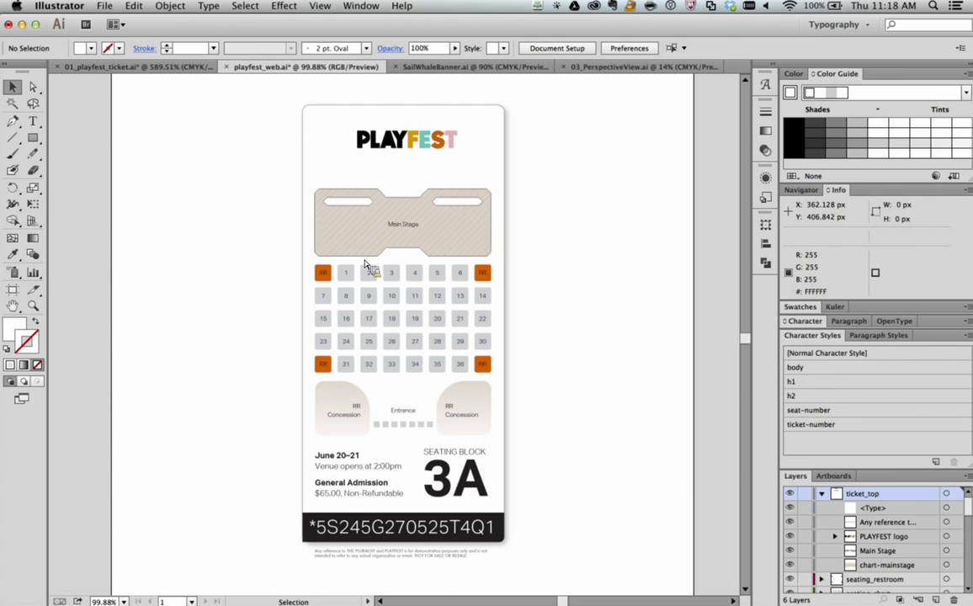
{"action": "left_click_drag", "start_coordinate": [225, 159], "coordinate": [569, 558]}
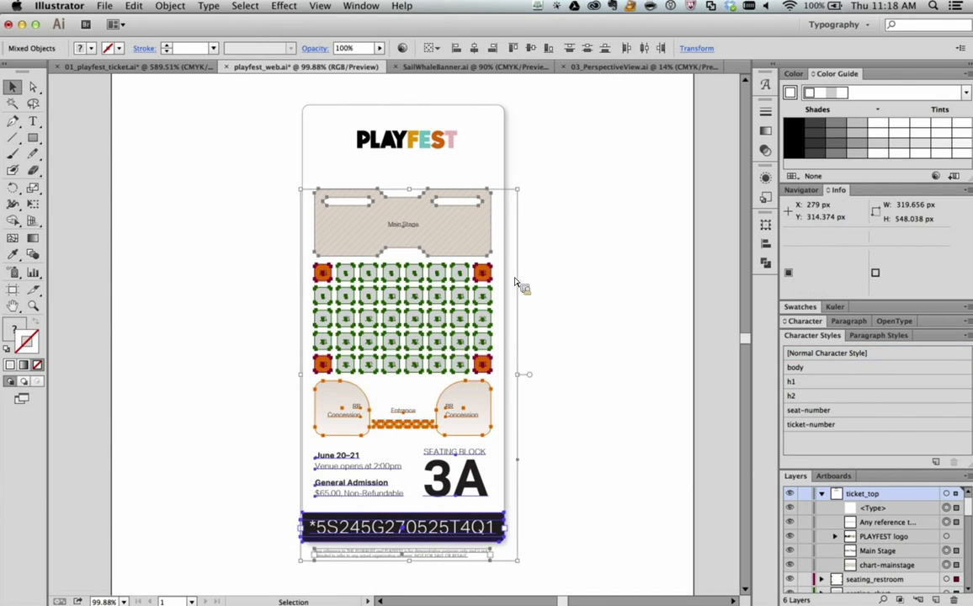
Switch to the Web workspace to show the CSS properties and clear the artwork selection
{"action": "left_click", "coordinate": [837, 24]}
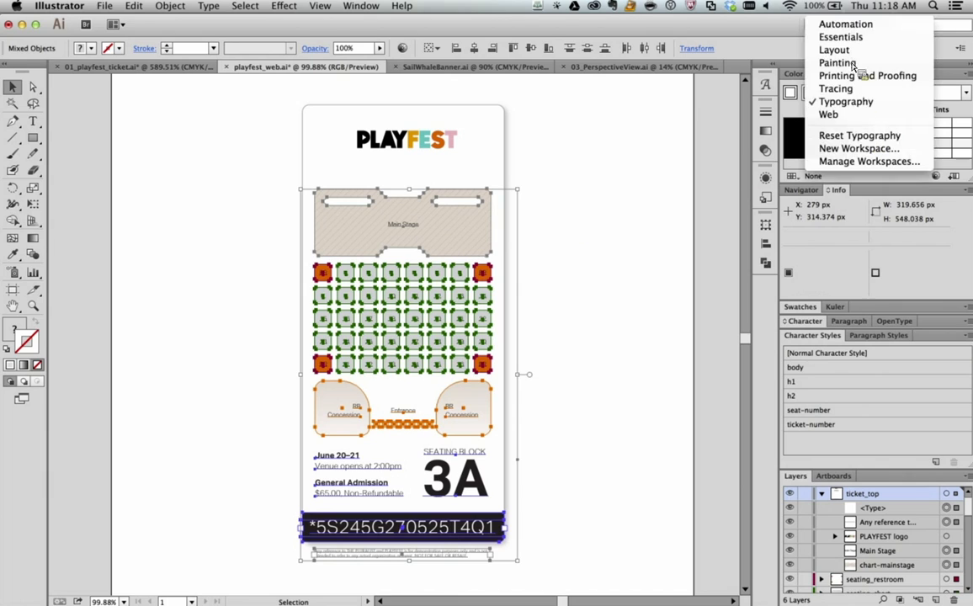
{"action": "left_click", "coordinate": [855, 115]}
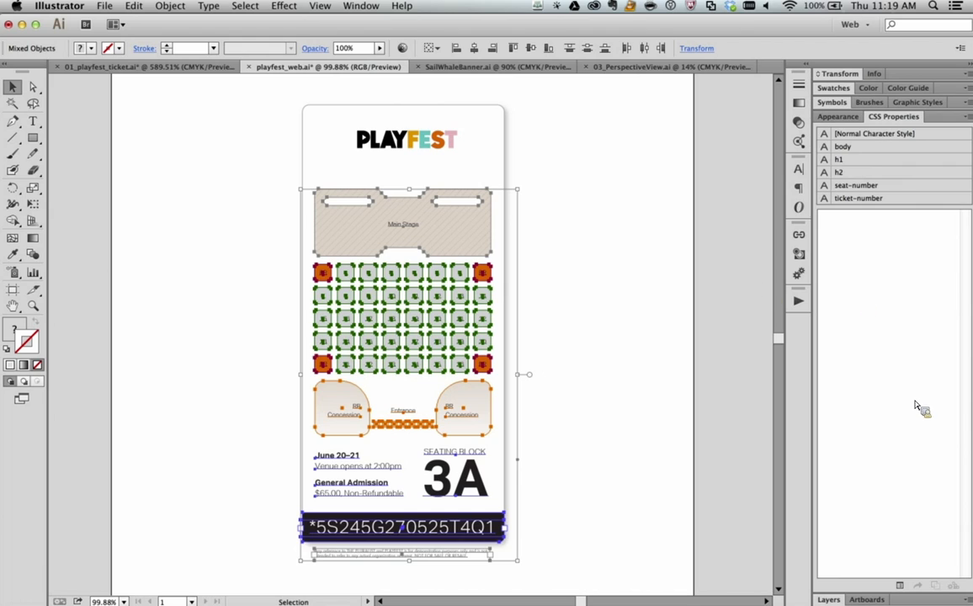
{"action": "left_click", "coordinate": [967, 117]}
{"action": "left_click", "coordinate": [896, 294]}
{"action": "left_click", "coordinate": [589, 461]}
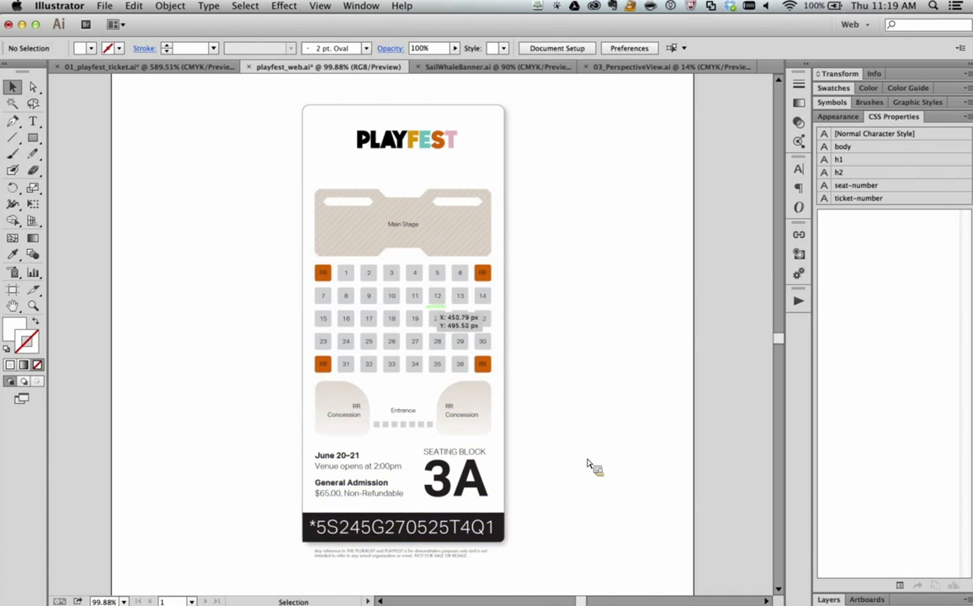
Generate CSS for all ticket artwork from the Main Stage down to the black ticket-code bar and review the code
{"action": "left_click_drag", "start_coordinate": [271, 181], "coordinate": [547, 551]}
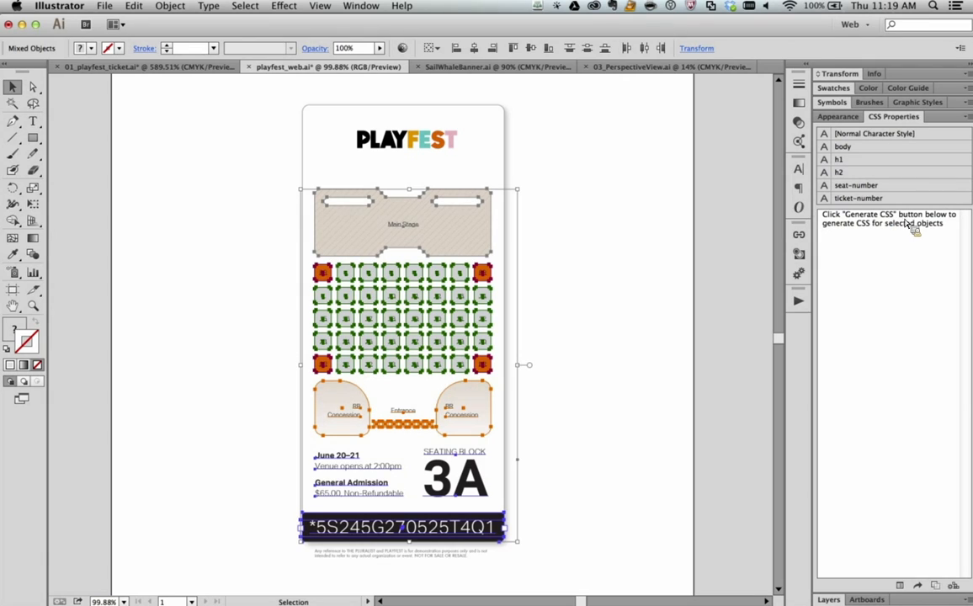
{"action": "left_click_drag", "start_coordinate": [849, 216], "coordinate": [872, 223]}
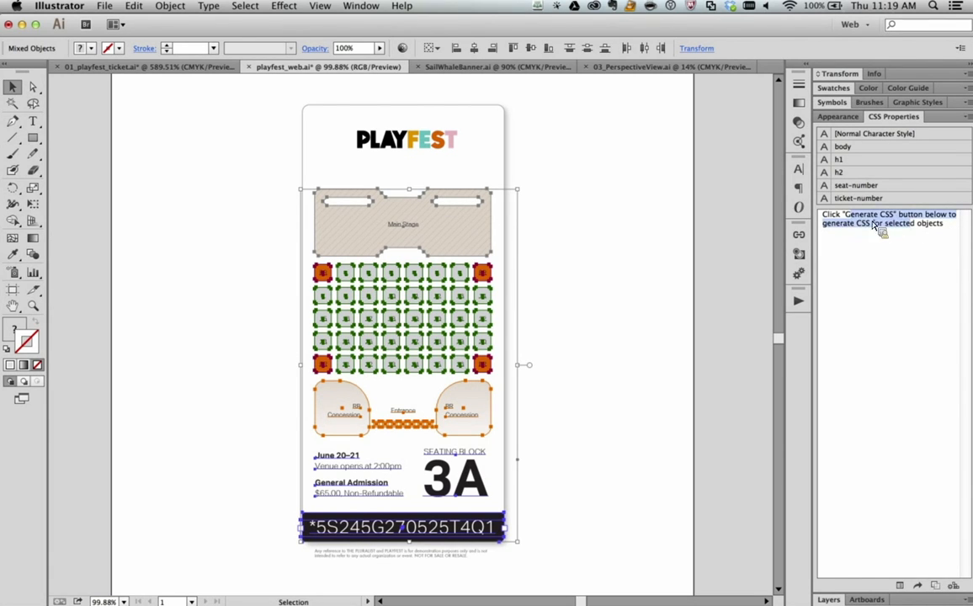
{"action": "left_click", "coordinate": [877, 229]}
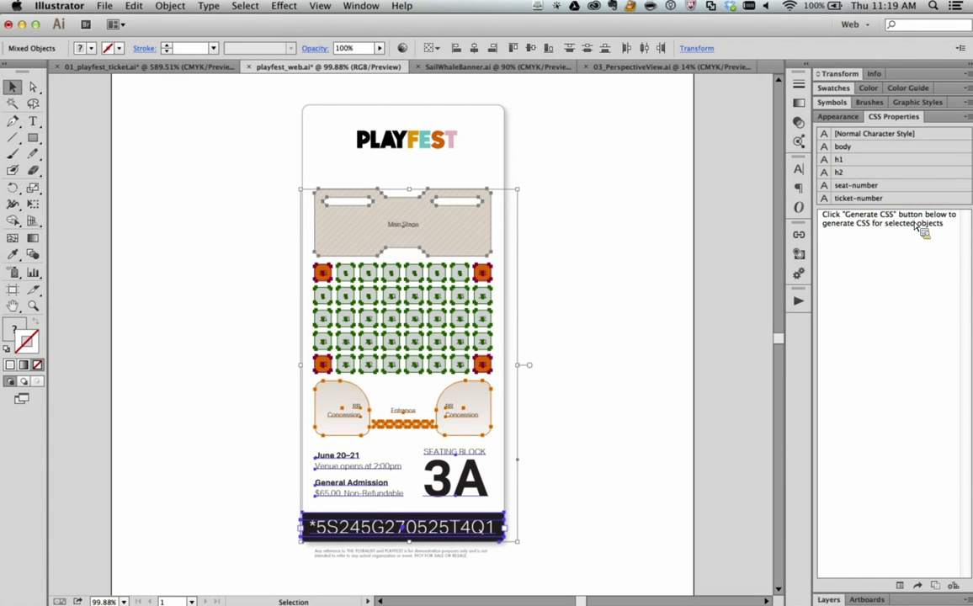
{"action": "left_click", "coordinate": [955, 591]}
{"action": "scroll", "coordinate": [849, 458], "scroll_direction": "down", "scroll_amount": 5}
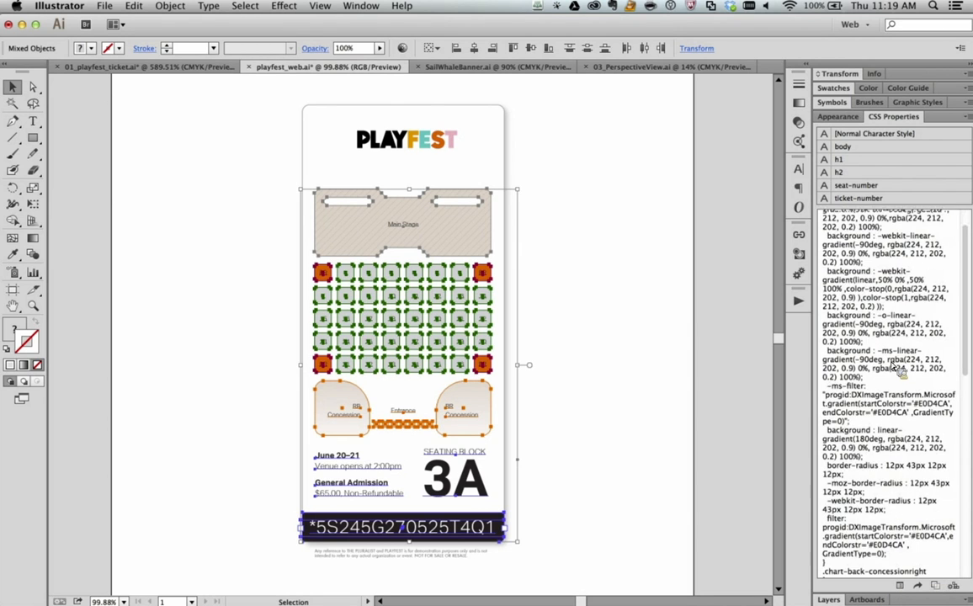
{"action": "scroll", "coordinate": [900, 394], "scroll_direction": "down", "scroll_amount": 15}
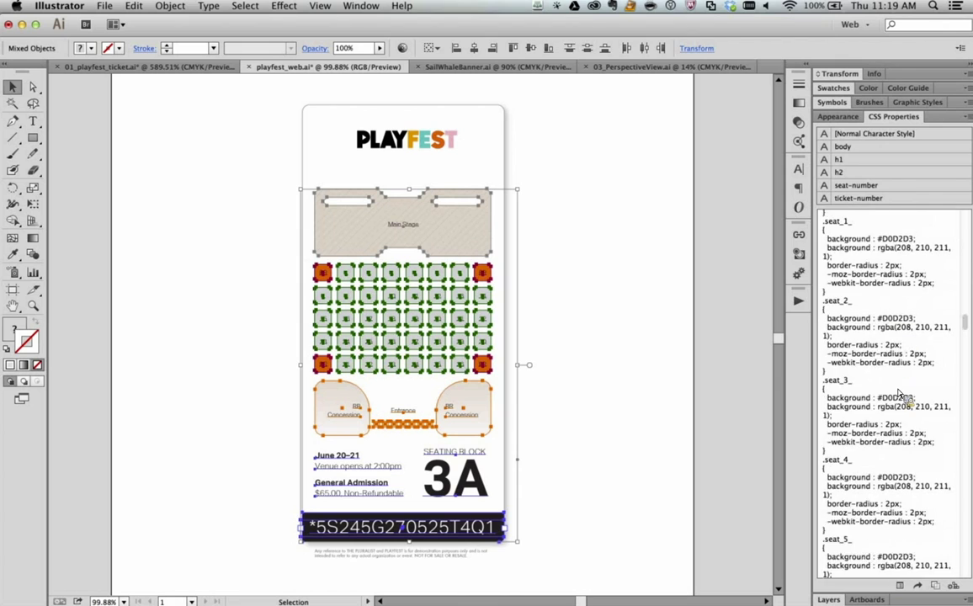
{"action": "scroll", "coordinate": [901, 394], "scroll_direction": "down", "scroll_amount": 15}
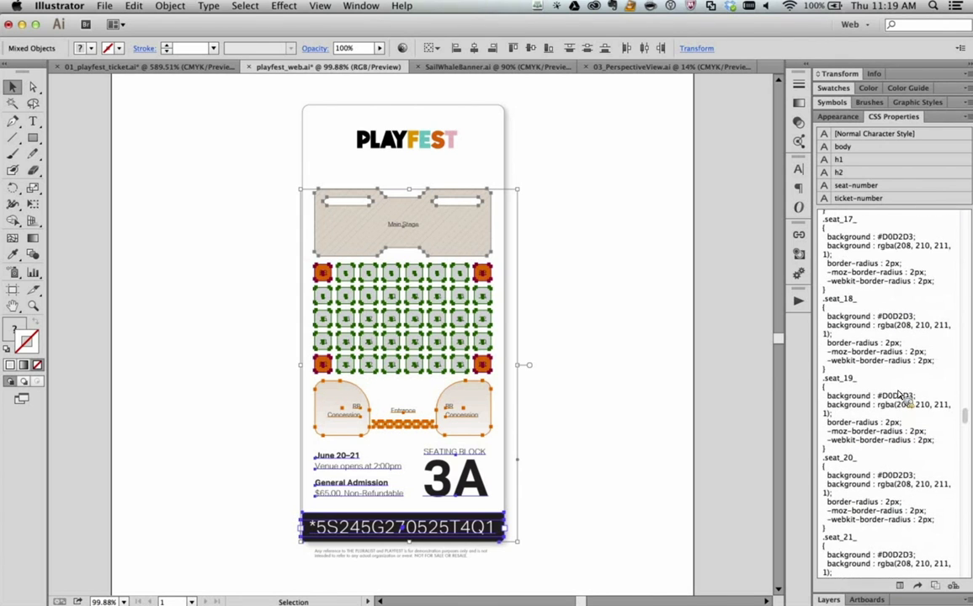
{"action": "scroll", "coordinate": [900, 398], "scroll_direction": "up", "scroll_amount": 5}
Switch to Edge Code and highlight the playfest_web.css stylesheet reference on line 10 of index.html
{"action": "key", "text": "super+Tab"}
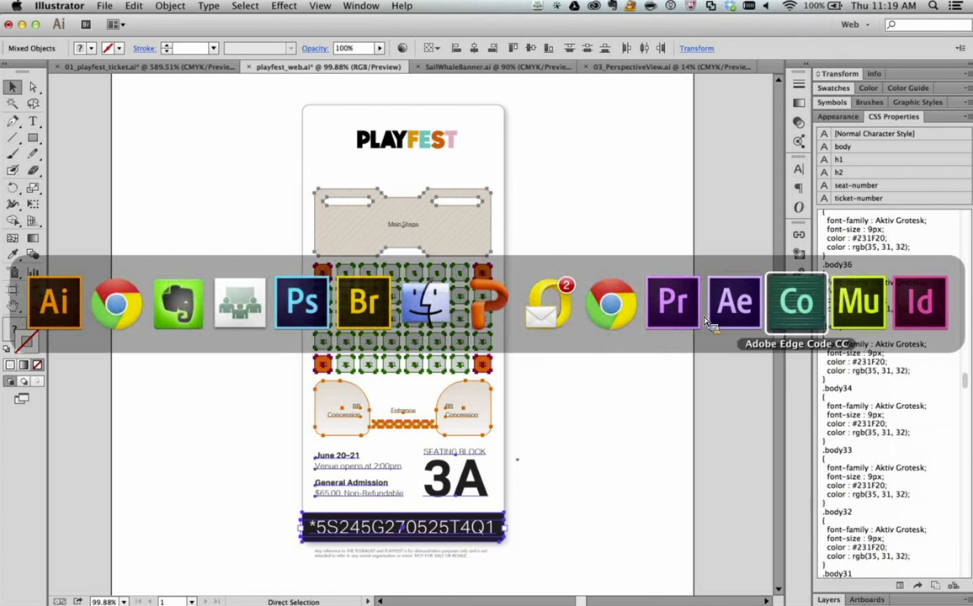
{"action": "left_click", "coordinate": [808, 309]}
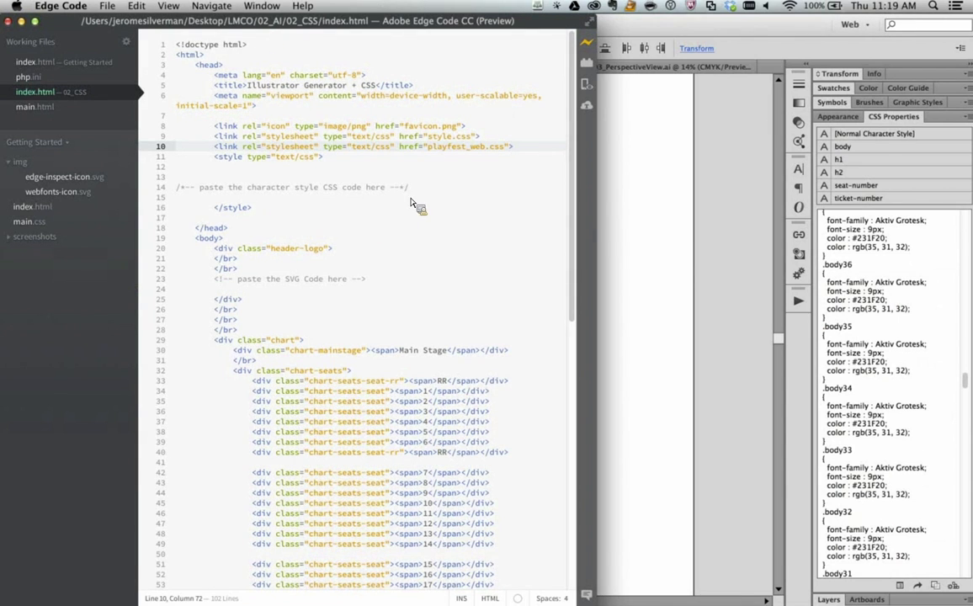
{"action": "key", "text": "super+Tab"}
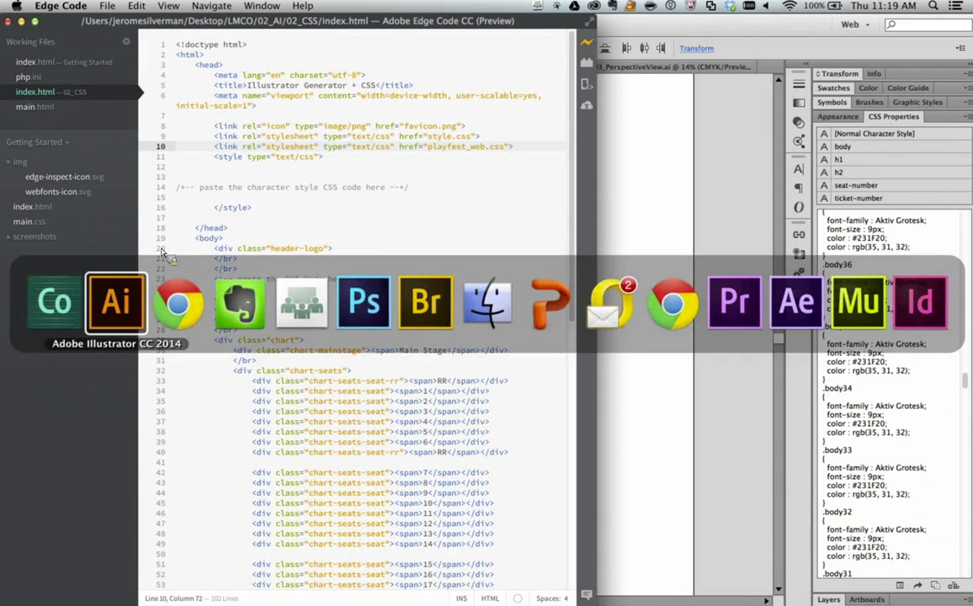
{"action": "key", "text": "super+shift+Tab"}
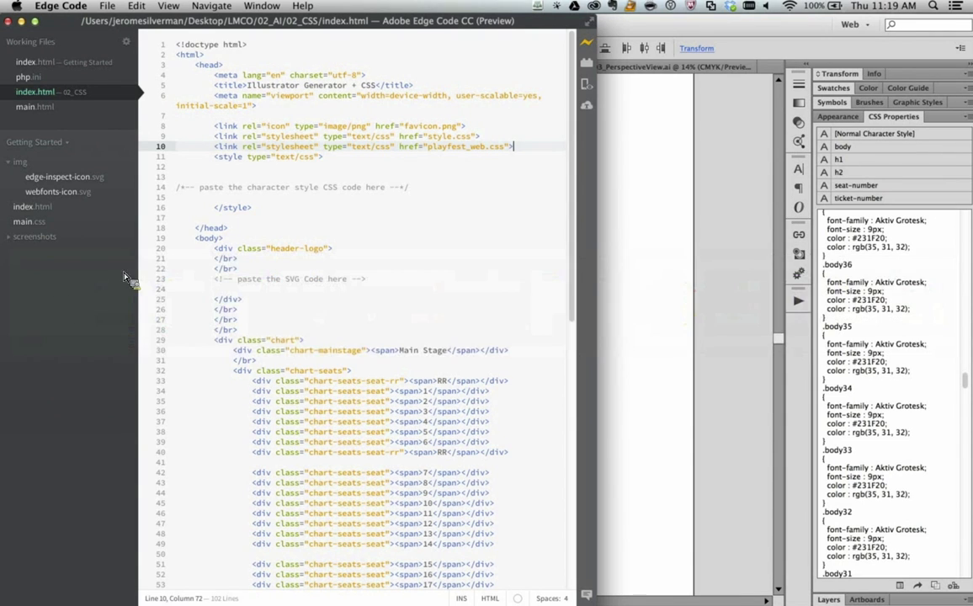
{"action": "left_click_drag", "start_coordinate": [513, 146], "coordinate": [429, 152]}
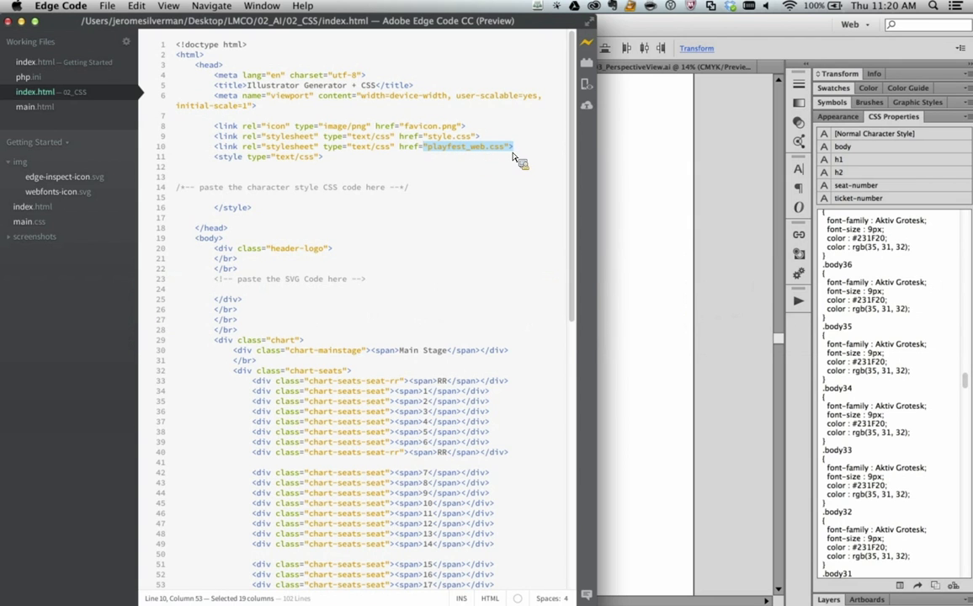
Switch to Illustrator and export all the ticket CSS as playfest_web.css to the 02_CSS folder, overwriting the existing images
{"action": "key", "text": "super+Tab"}
{"action": "key", "text": "super+Tab"}
{"action": "key", "text": "super+Tab"}
{"action": "key", "text": "super+shift+Tab"}
{"action": "key", "text": "super+shift+Tab"}
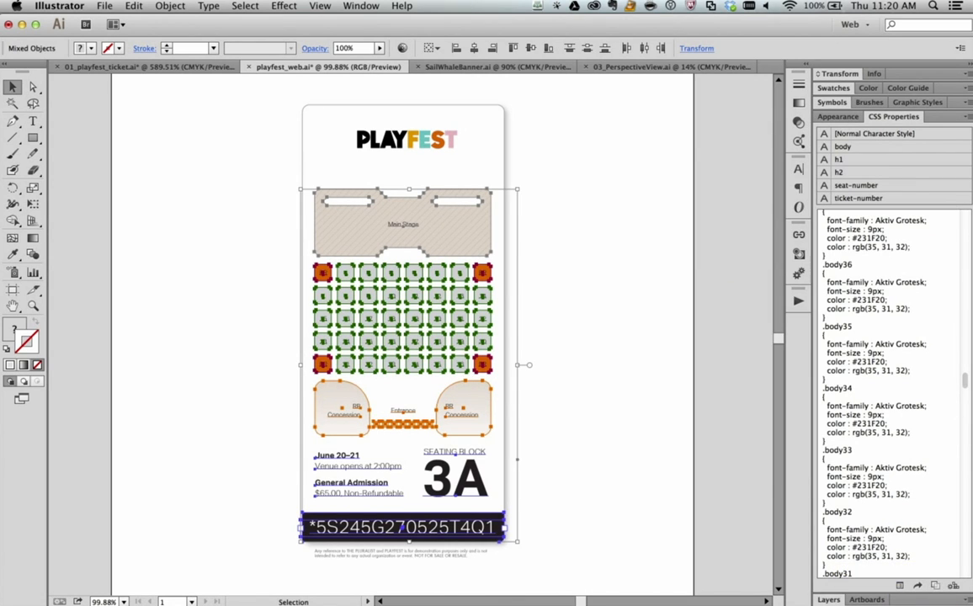
{"action": "left_click", "coordinate": [964, 116]}
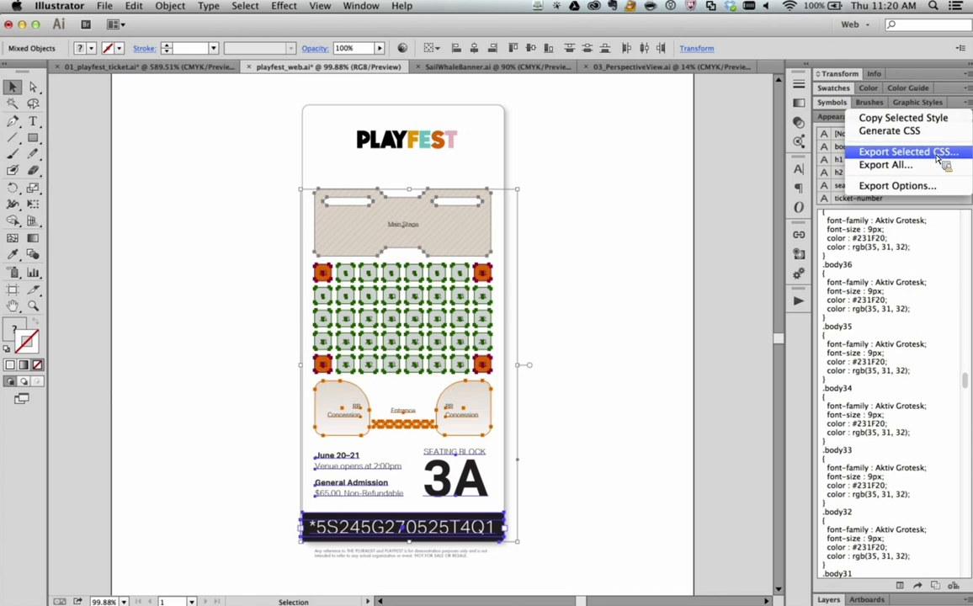
{"action": "left_click", "coordinate": [940, 165]}
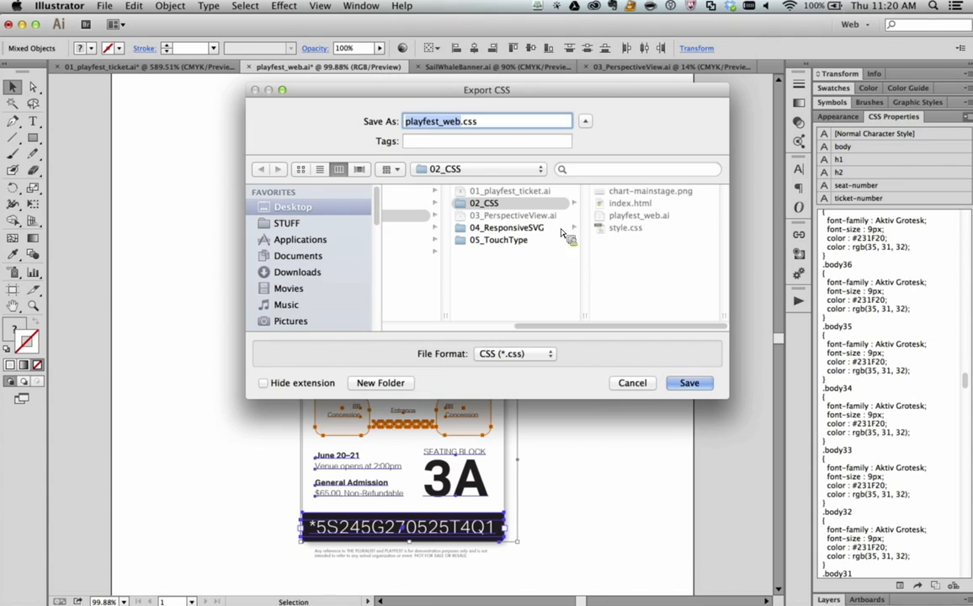
{"action": "left_click", "coordinate": [703, 385]}
{"action": "left_click", "coordinate": [624, 467]}
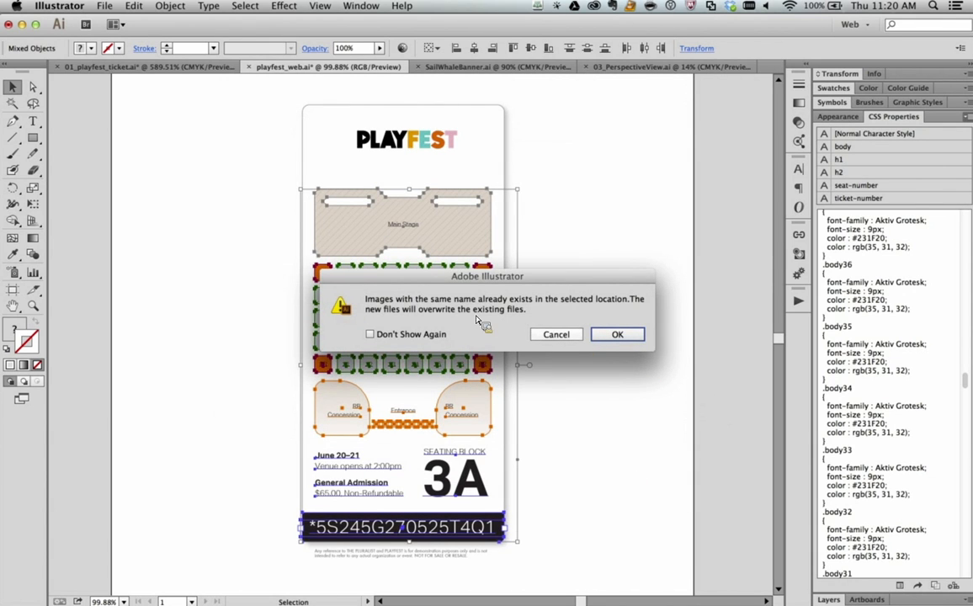
{"action": "left_click", "coordinate": [622, 336]}
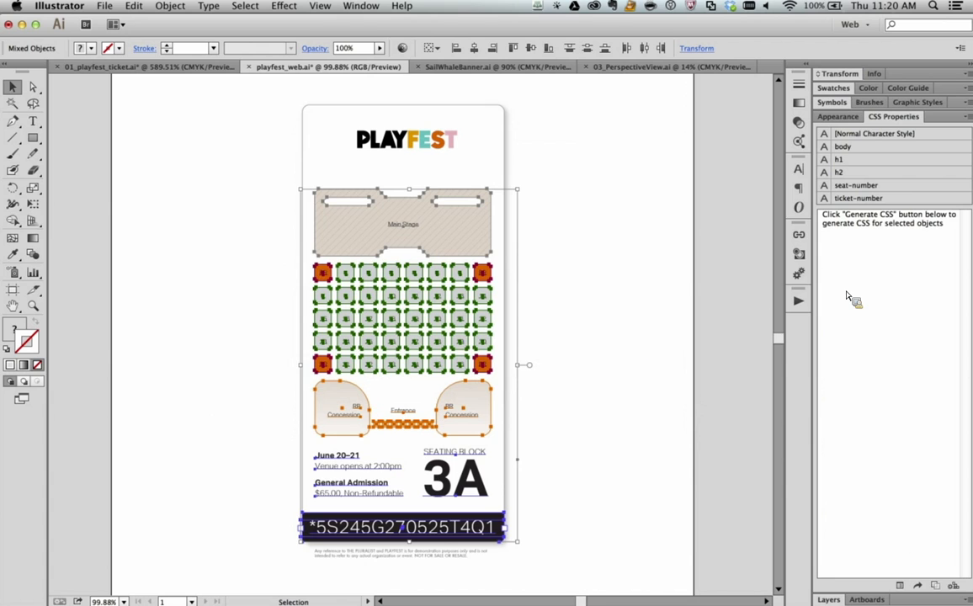
Switch to Chrome and reload the ticket page to load the exported CSS
{"action": "key", "text": "super+Tab"}
{"action": "key", "text": "super+Tab"}
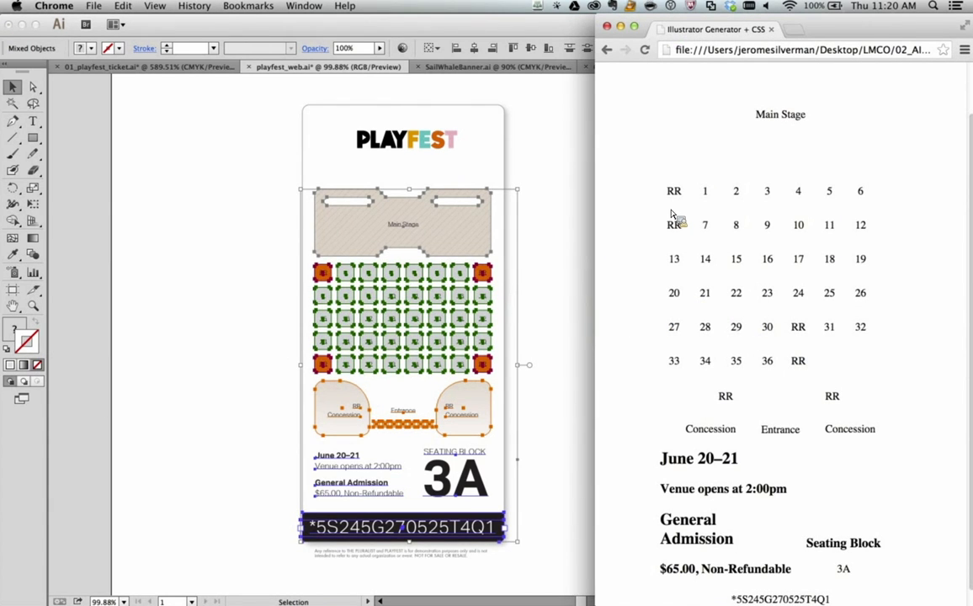
{"action": "left_click", "coordinate": [646, 50]}
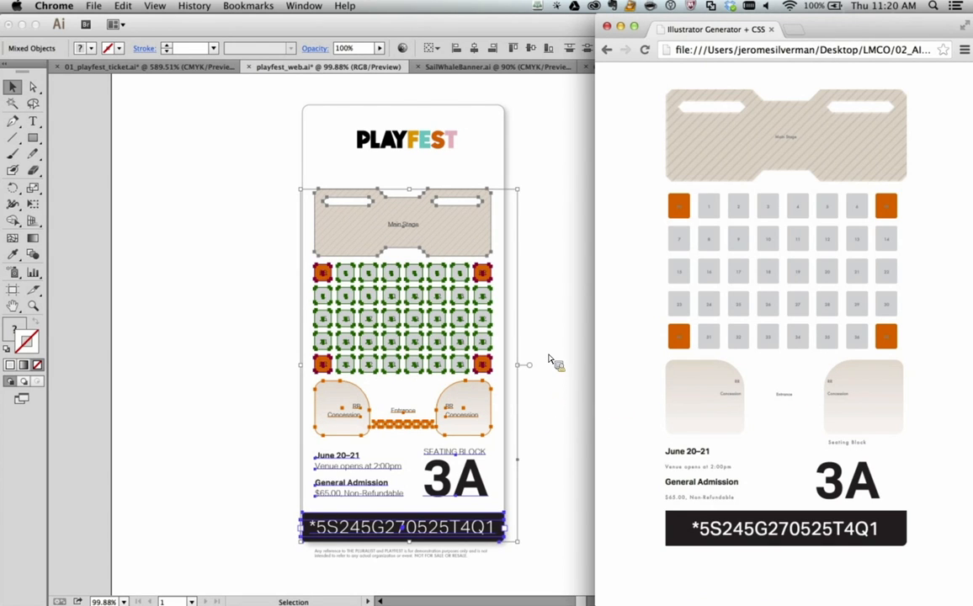
Switch to Adobe Bridge and show the contents of the 02_AI folder
{"action": "key", "text": "super+Tab"}
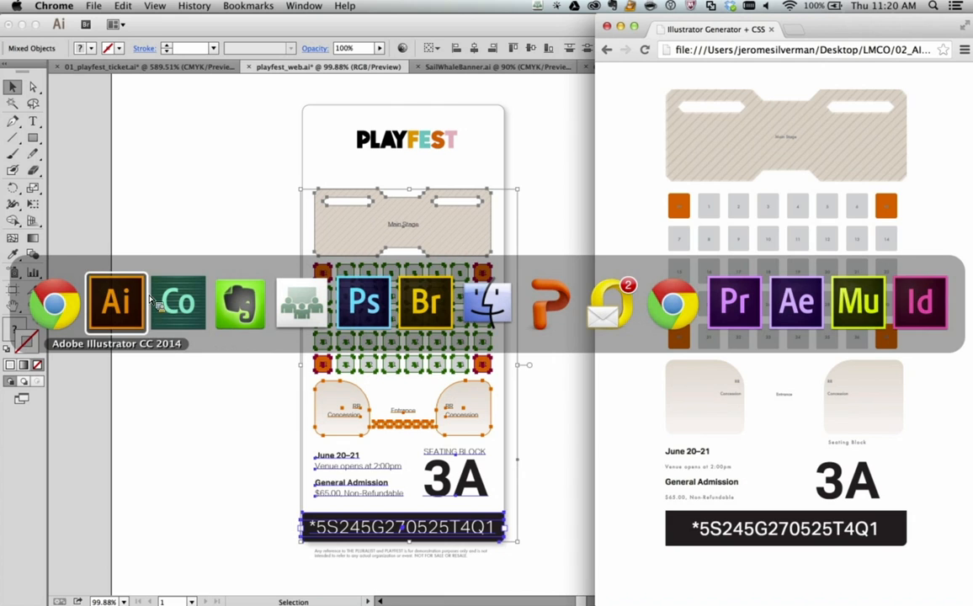
{"action": "left_click", "coordinate": [414, 282]}
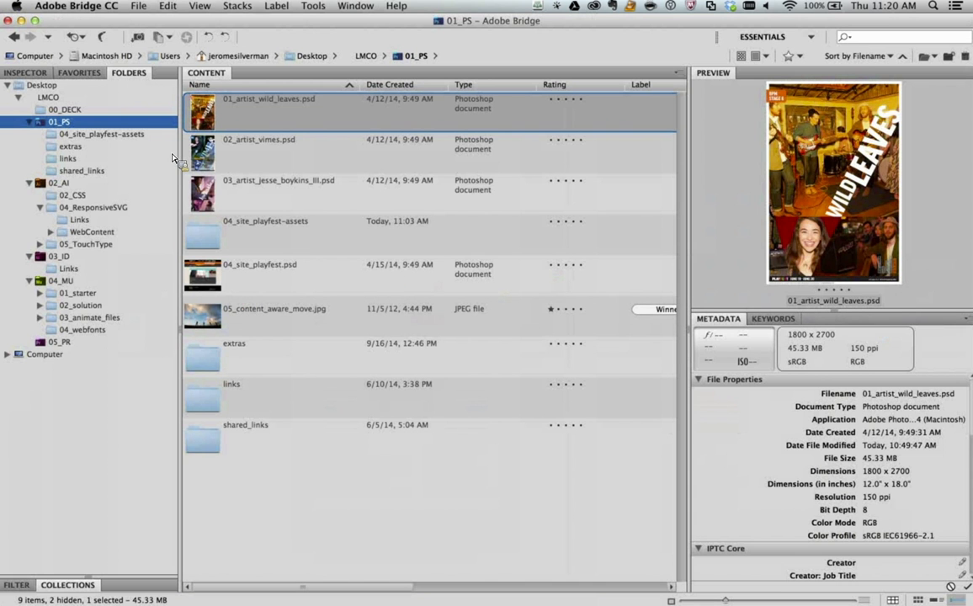
{"action": "left_click", "coordinate": [86, 185]}
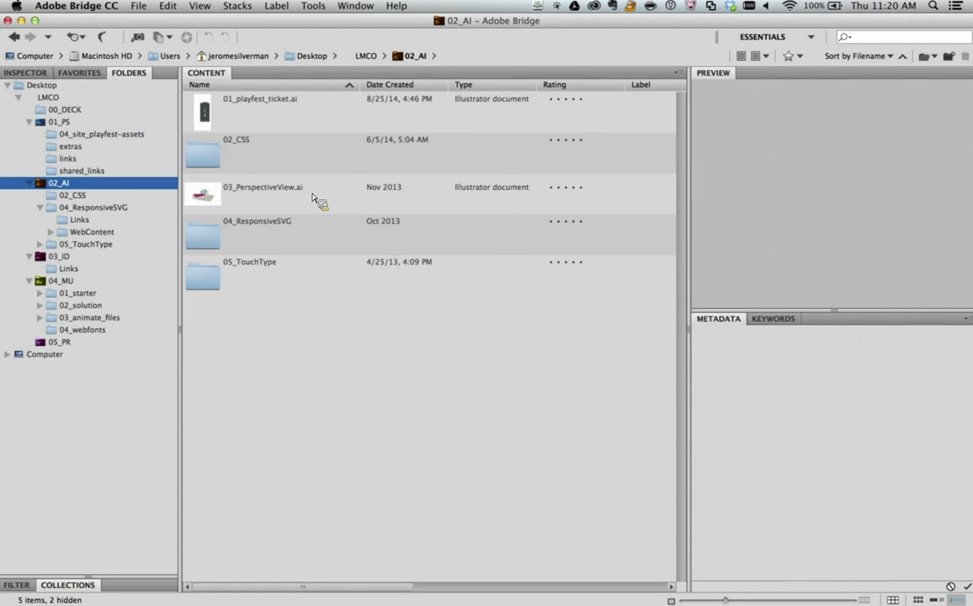
Return to Illustrator by way of Edge Code and Chrome, and bring up the SailWhaleBanner.ai document
{"action": "key", "text": "super+Tab"}
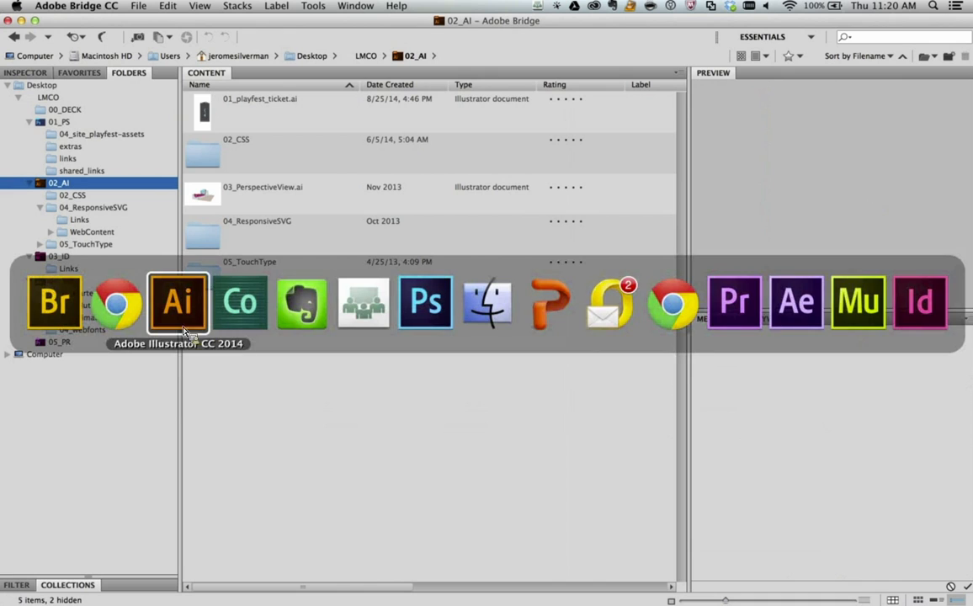
{"action": "left_click", "coordinate": [229, 305]}
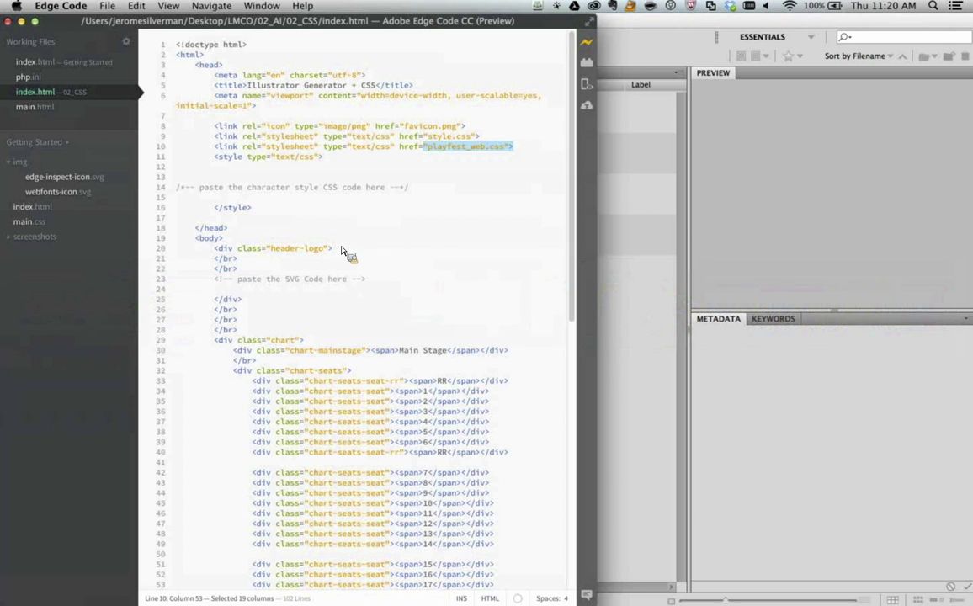
{"action": "key", "text": "super+Tab"}
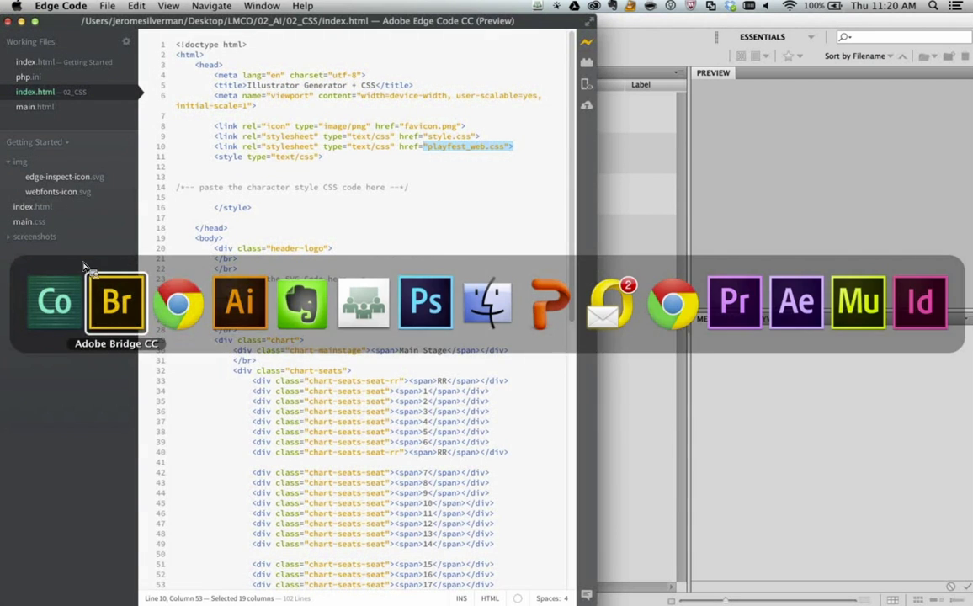
{"action": "left_click", "coordinate": [187, 286]}
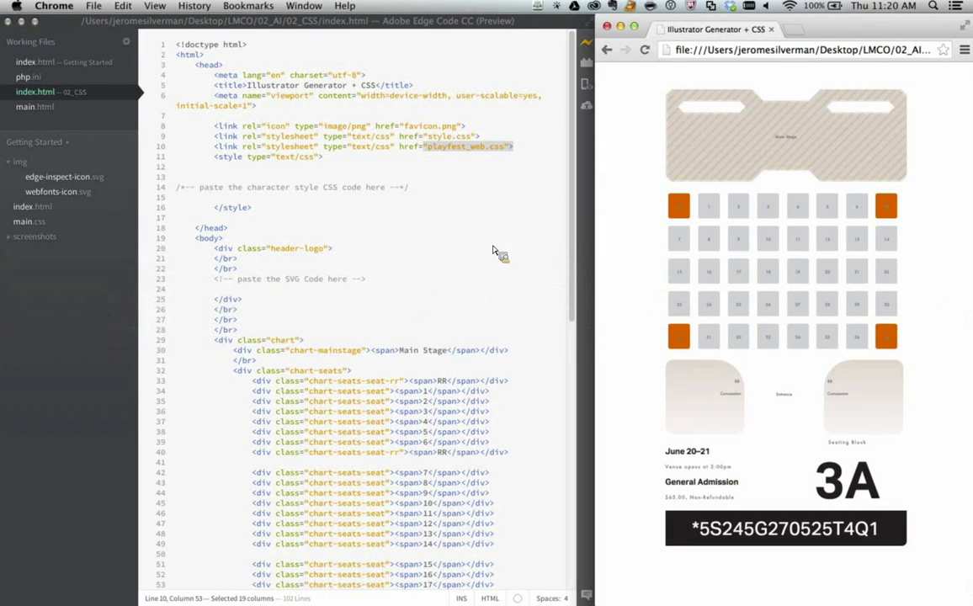
{"action": "key", "text": "super+Tab"}
{"action": "left_click", "coordinate": [237, 290]}
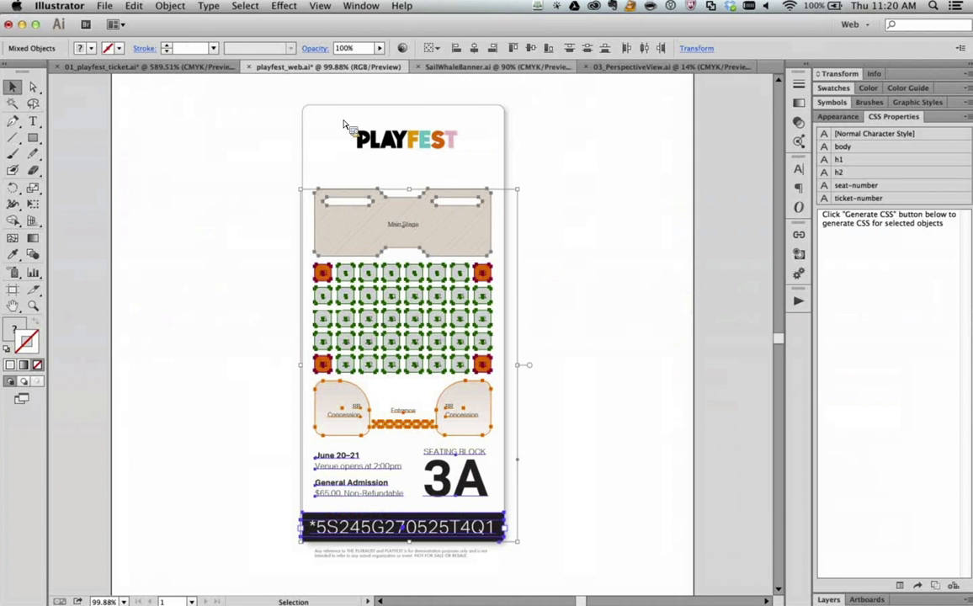
{"action": "left_click", "coordinate": [424, 67]}
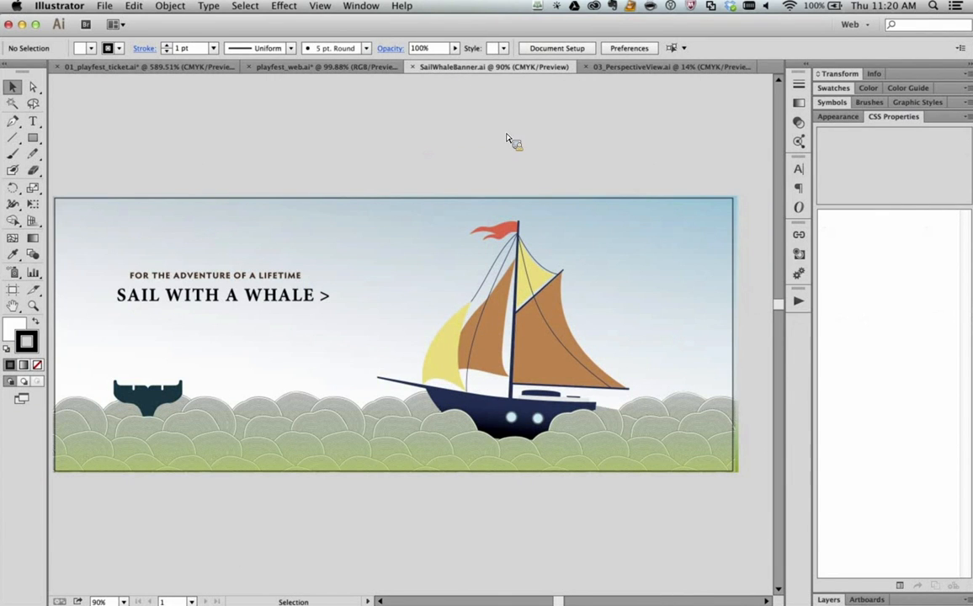
Switch to Edge Code and open main.html to show the SailWhaleBanner.svg object on line 204
{"action": "key", "text": "super+Tab"}
{"action": "left_click", "coordinate": [181, 274]}
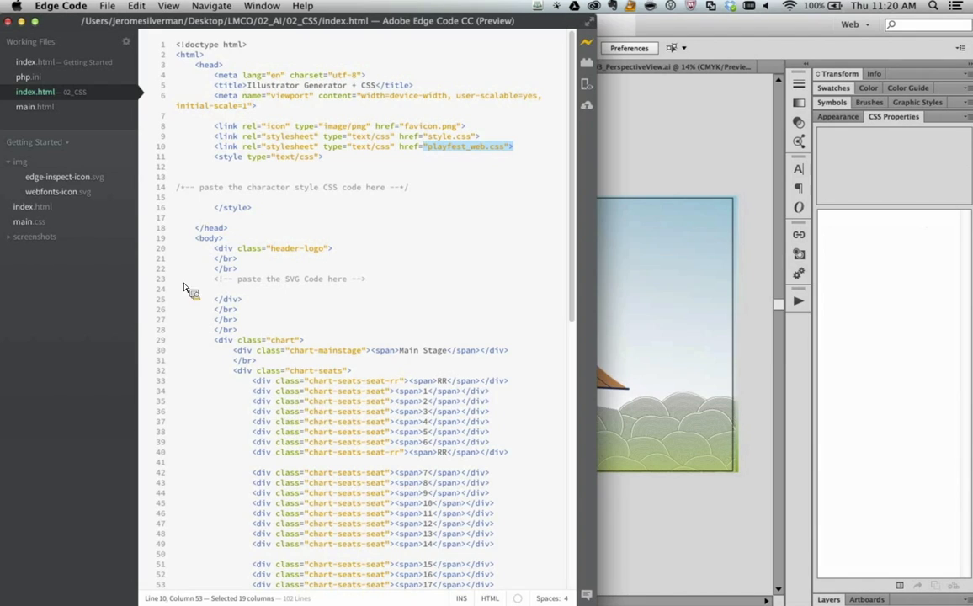
{"action": "left_click", "coordinate": [83, 110]}
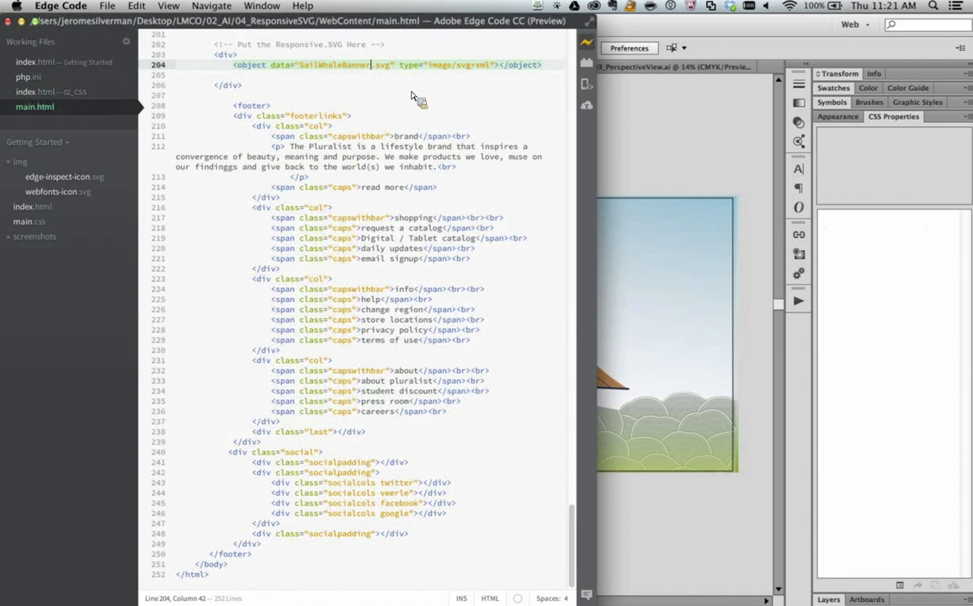
View main.html in Chrome, resizing the window wider and narrower to check how the Sail With a Whale banner adapts
{"action": "key", "text": "super+Tab"}
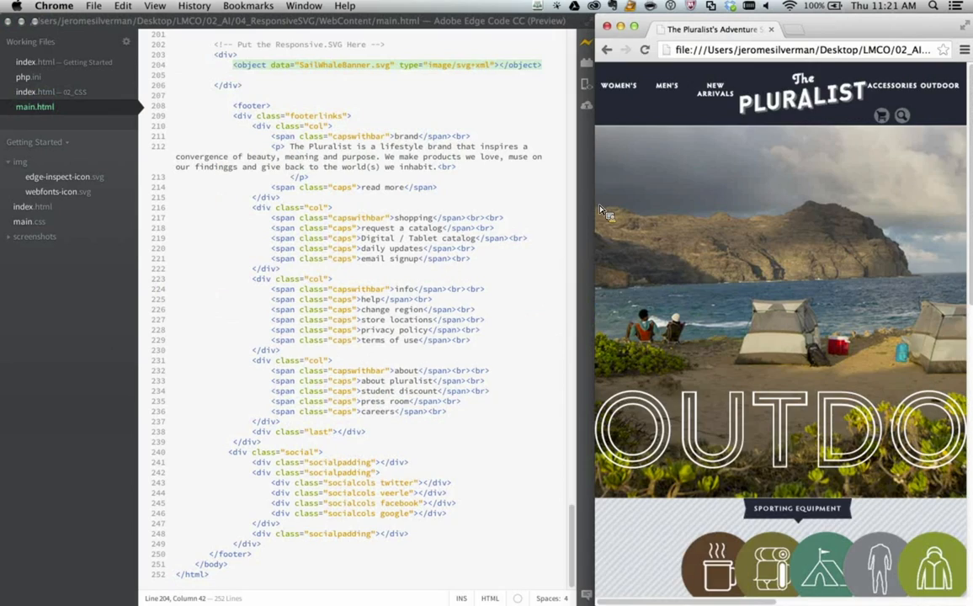
{"action": "left_click_drag", "start_coordinate": [600, 210], "coordinate": [174, 227]}
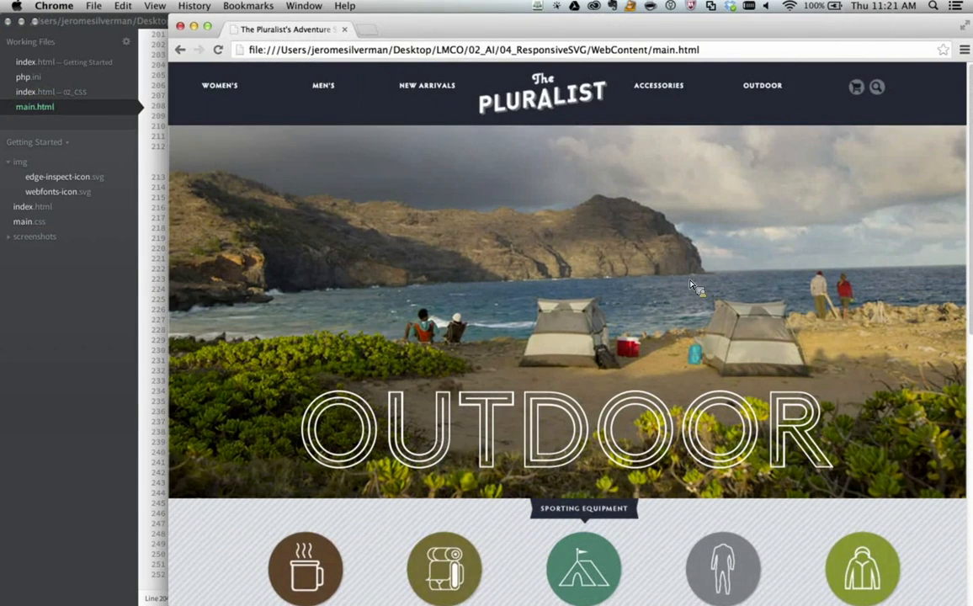
{"action": "scroll", "coordinate": [691, 286], "scroll_direction": "down", "scroll_amount": 10}
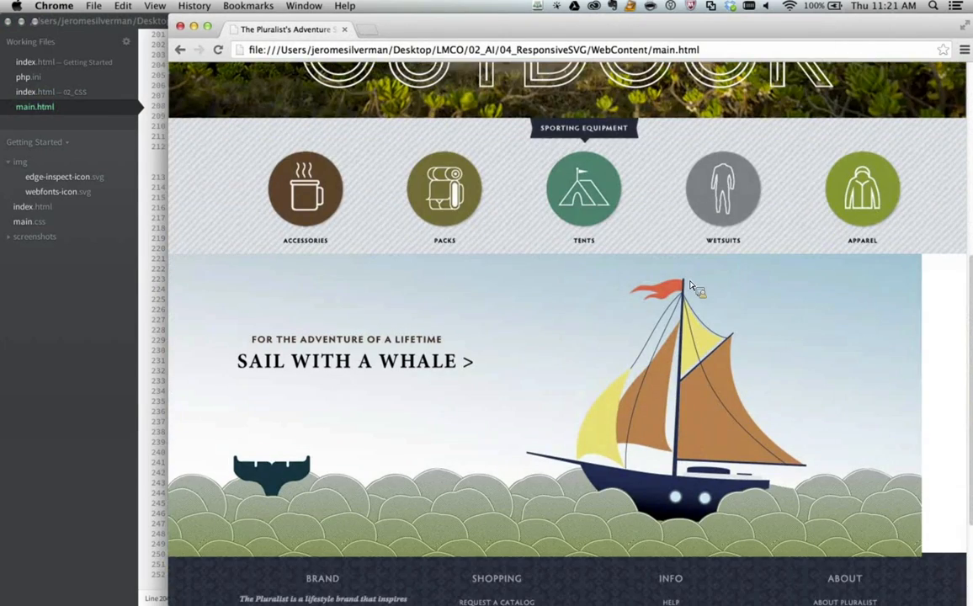
{"action": "scroll", "coordinate": [691, 286], "scroll_direction": "down", "scroll_amount": 4}
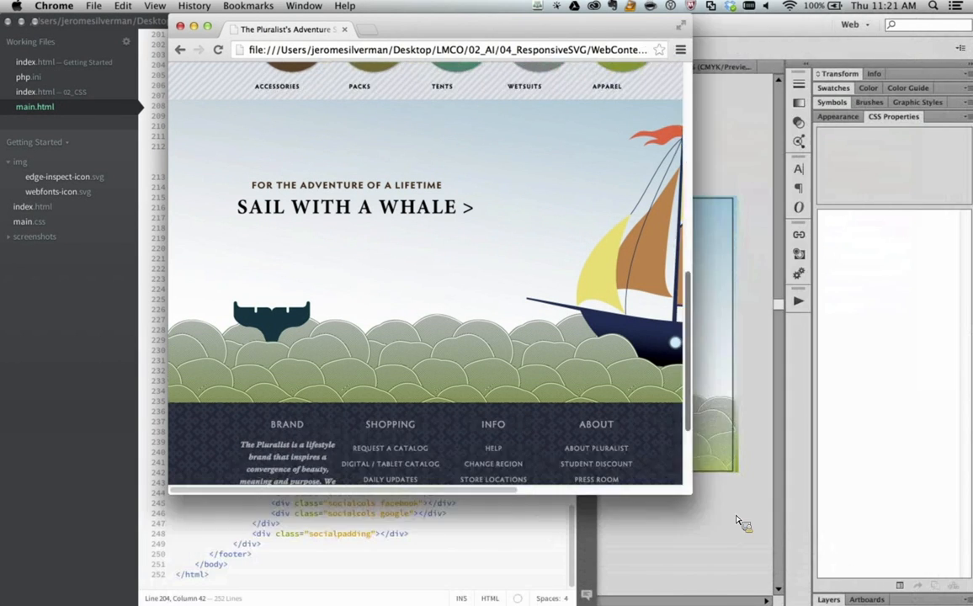
{"action": "left_click_drag", "start_coordinate": [738, 582], "coordinate": [717, 495]}
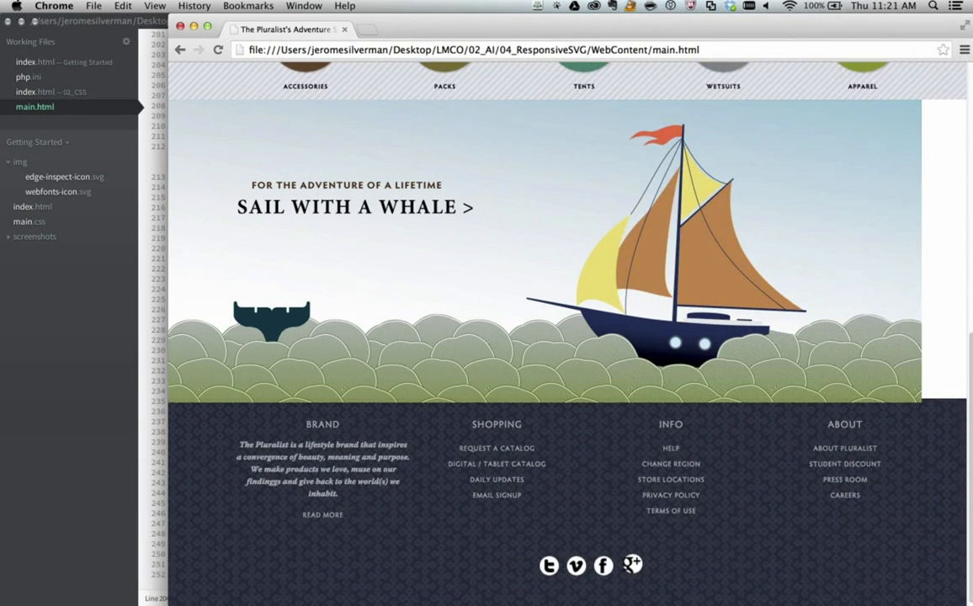
{"action": "left_click_drag", "start_coordinate": [967, 602], "coordinate": [947, 587]}
{"action": "scroll", "coordinate": [703, 206], "scroll_direction": "up", "scroll_amount": 5}
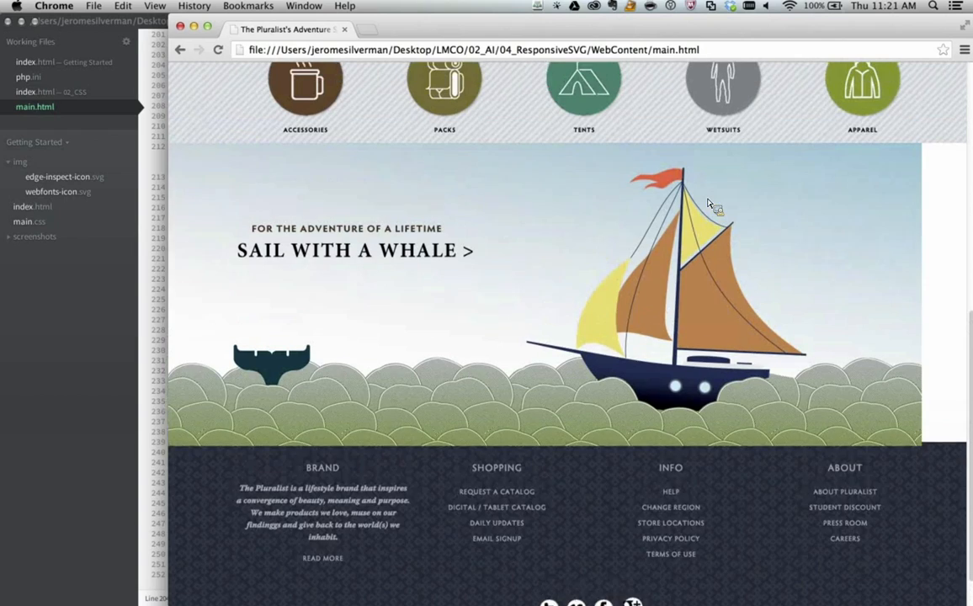
{"action": "scroll", "coordinate": [708, 203], "scroll_direction": "down", "scroll_amount": 5}
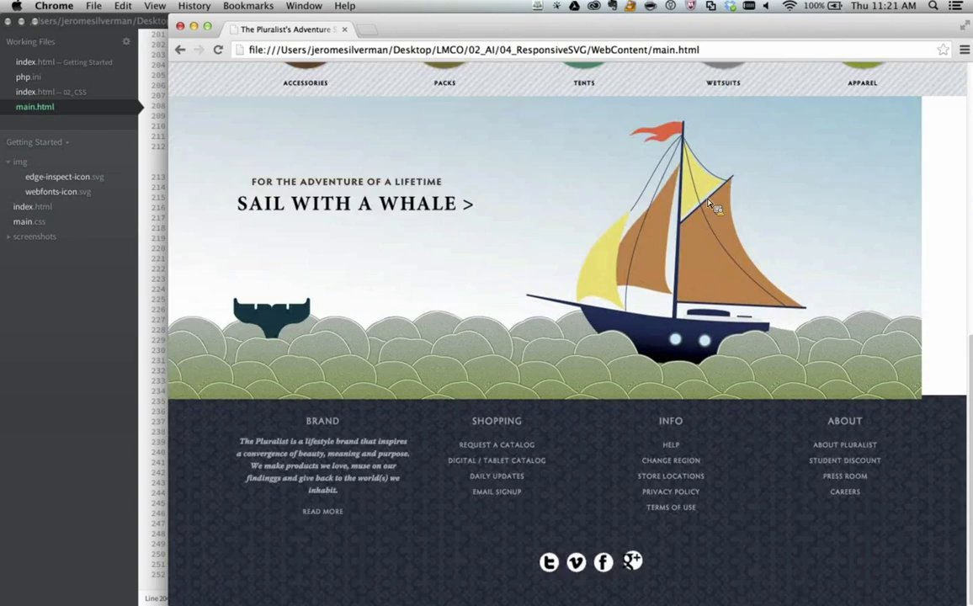
{"action": "scroll", "coordinate": [708, 203], "scroll_direction": "up", "scroll_amount": 15}
{"action": "scroll", "coordinate": [708, 203], "scroll_direction": "down", "scroll_amount": 8}
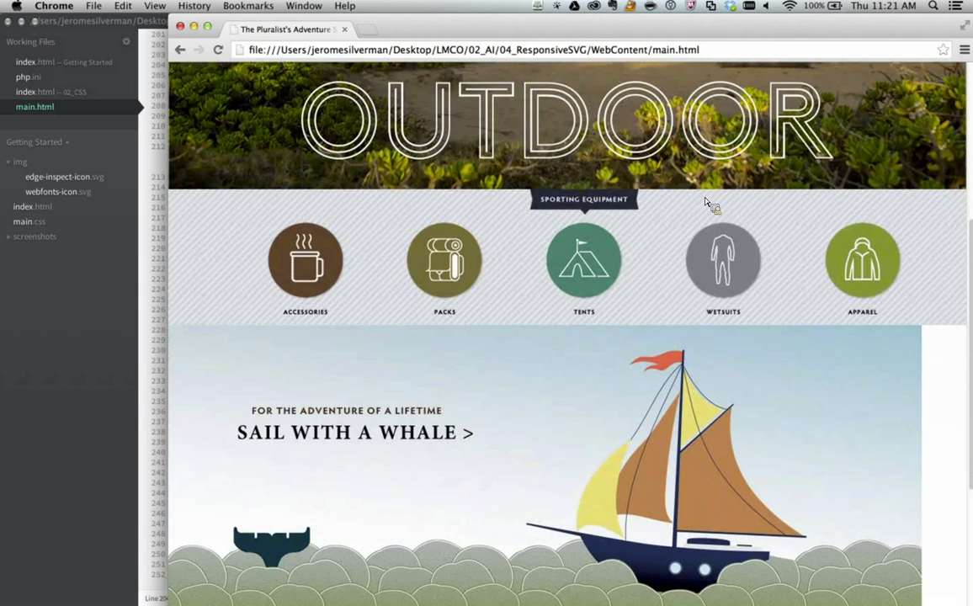
{"action": "left_click_drag", "start_coordinate": [178, 82], "coordinate": [606, 111]}
Switch to Illustrator and save the sail banner in SVG format as SailWhaleBanner_Responsive.svg in the 04_ResponsiveSVG folder, replacing the existing file
{"action": "key", "text": "super+Tab"}
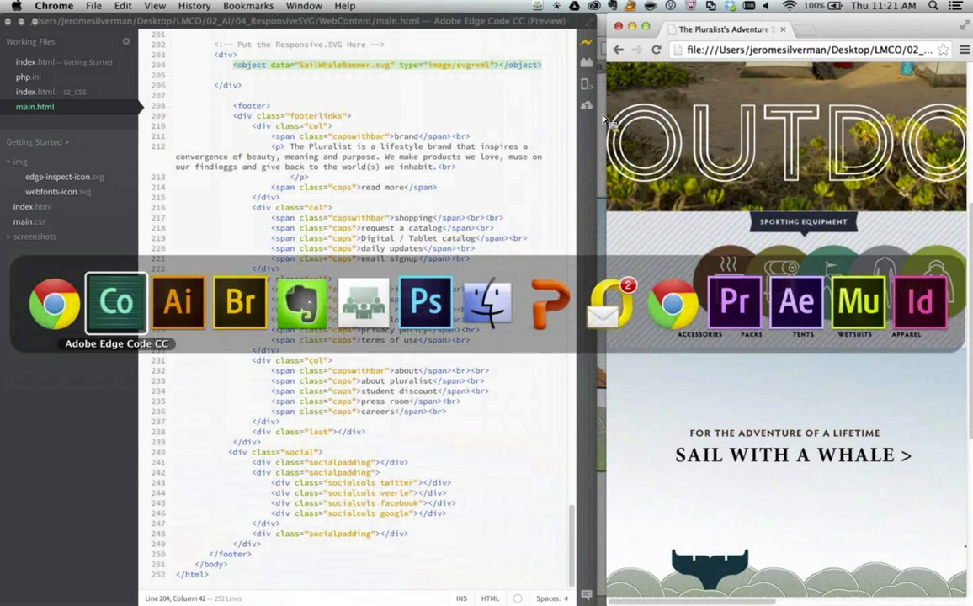
{"action": "left_click", "coordinate": [177, 302]}
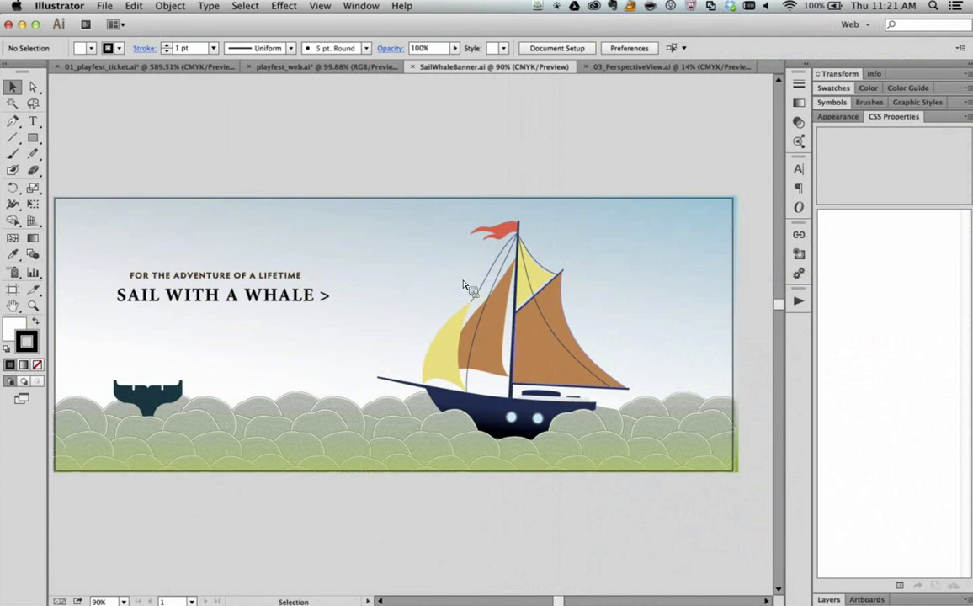
{"action": "left_click", "coordinate": [106, 7]}
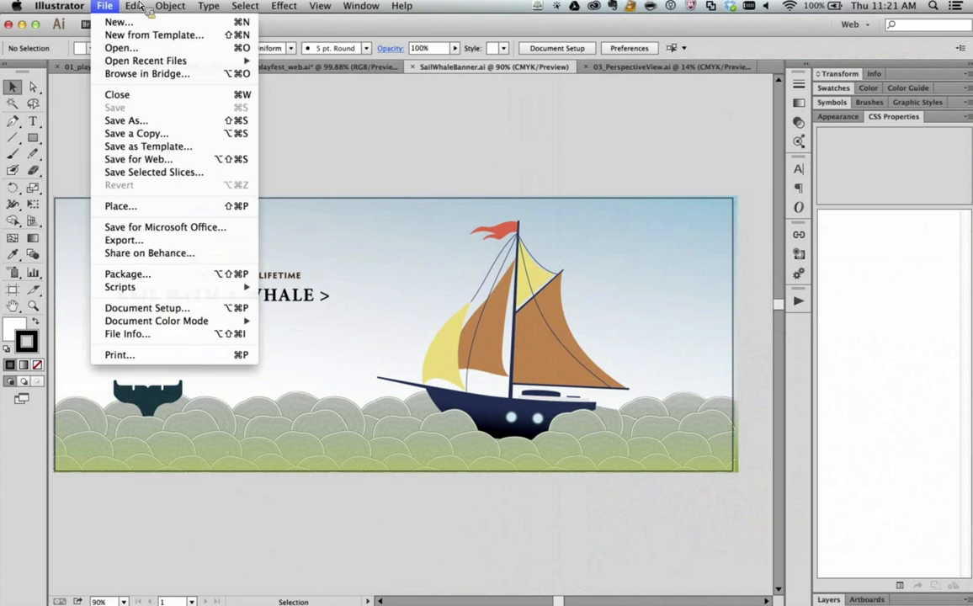
{"action": "left_click", "coordinate": [126, 121]}
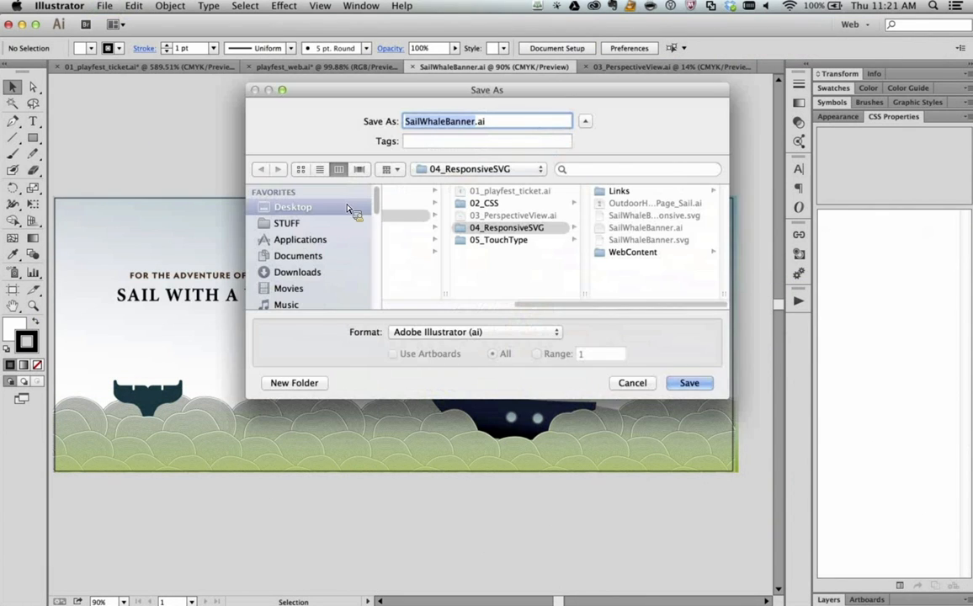
{"action": "left_click", "coordinate": [513, 333]}
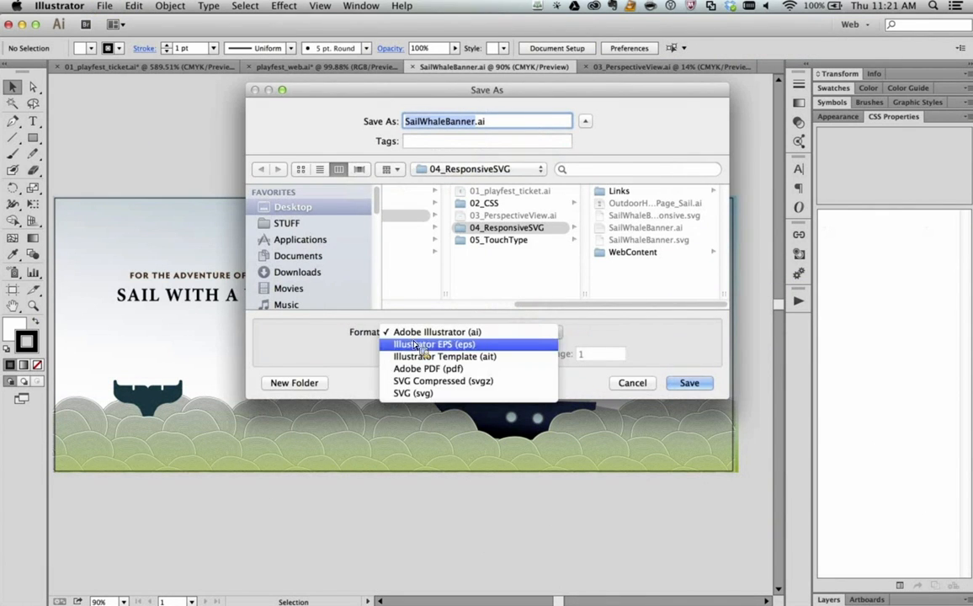
{"action": "left_click", "coordinate": [431, 393]}
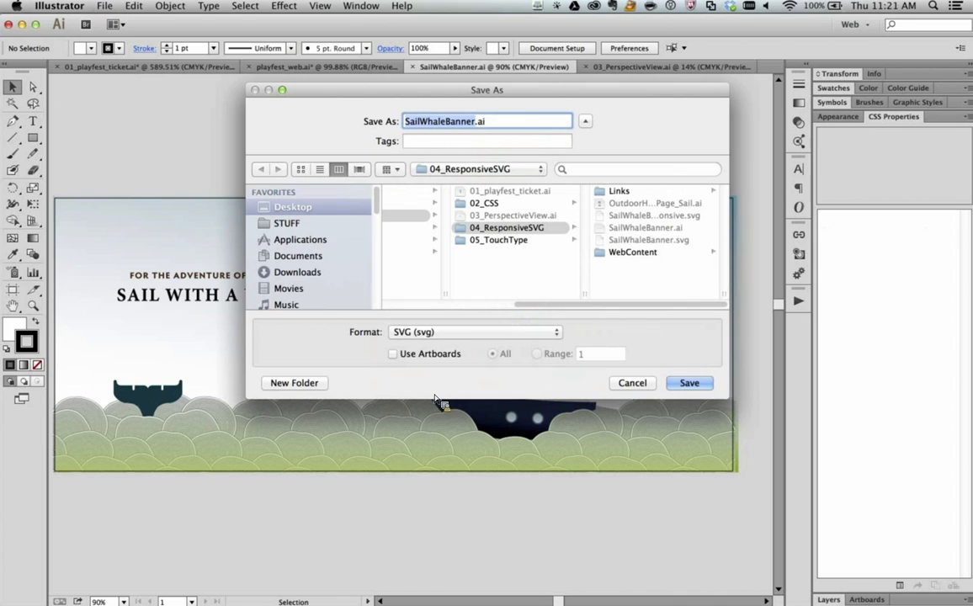
{"action": "left_click", "coordinate": [680, 219]}
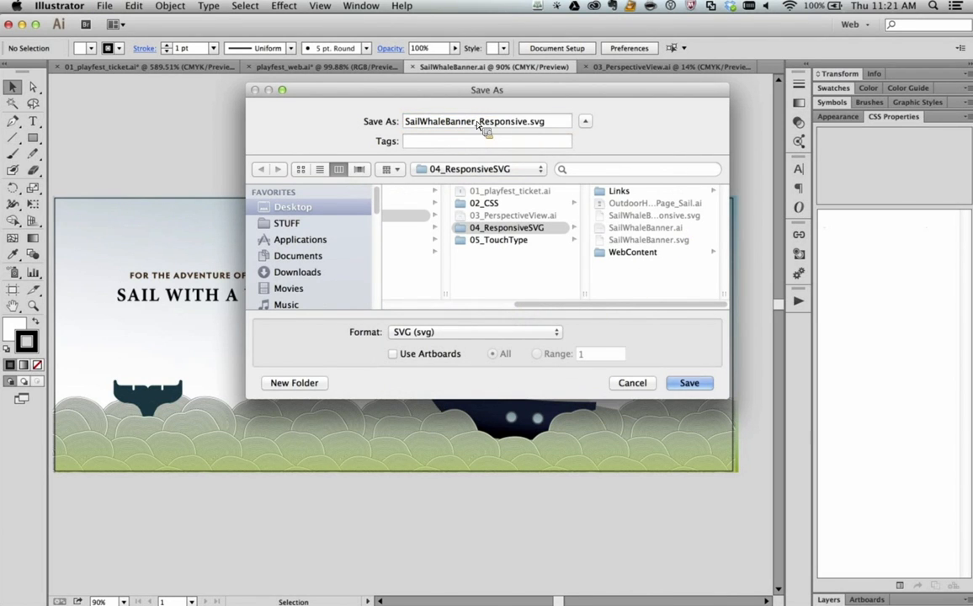
{"action": "left_click", "coordinate": [688, 383]}
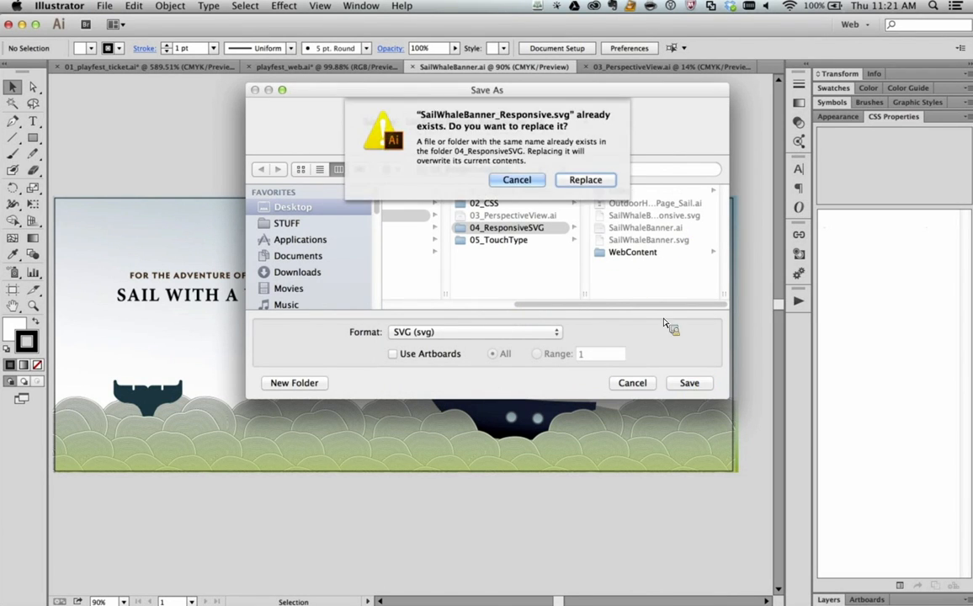
{"action": "left_click", "coordinate": [589, 179]}
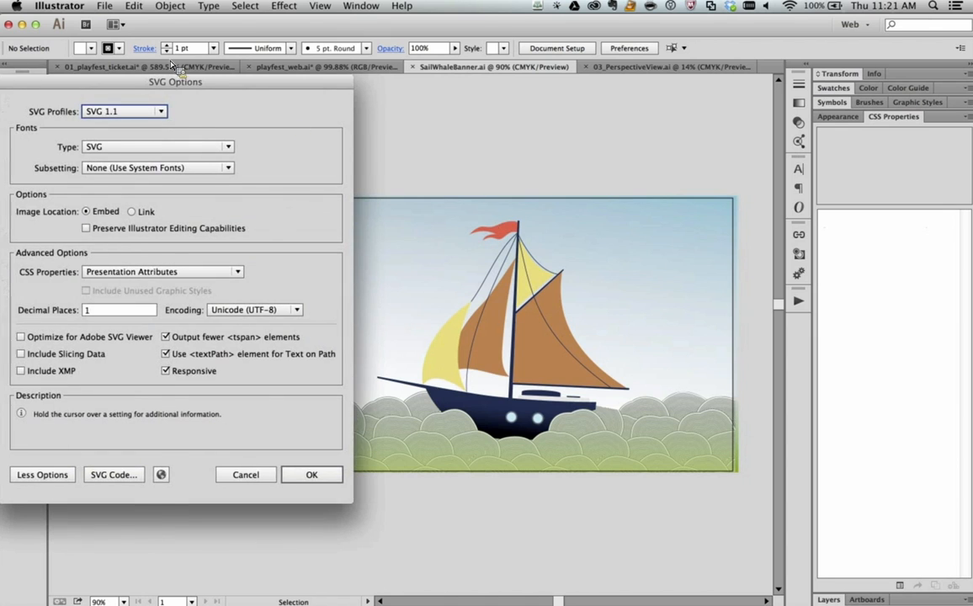
Accept the SVG options with the SVG 1.1 profile, embedded images and Responsive enabled
{"action": "left_click_drag", "start_coordinate": [15, 81], "coordinate": [212, 79]}
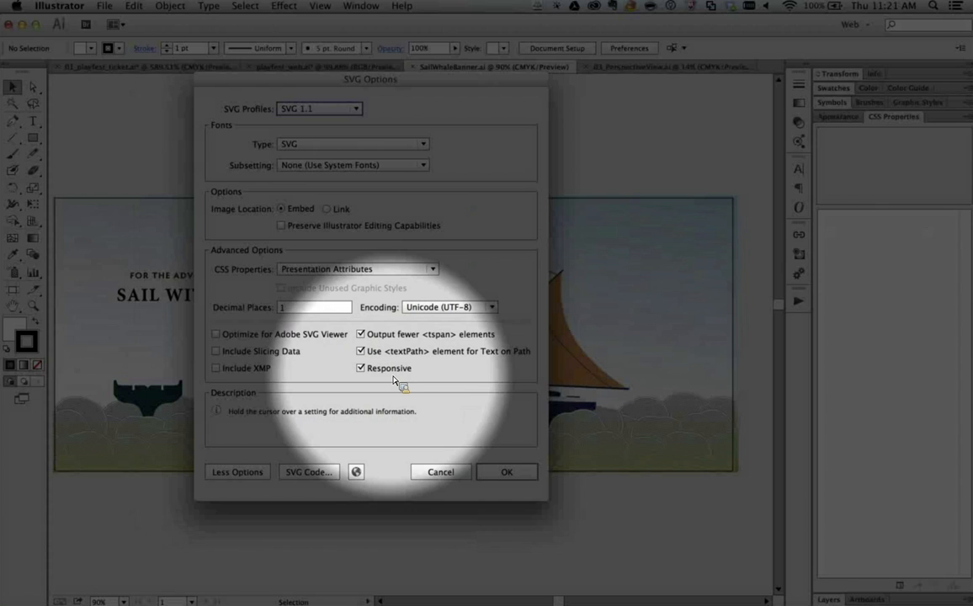
{"action": "mouse_move", "coordinate": [387, 377]}
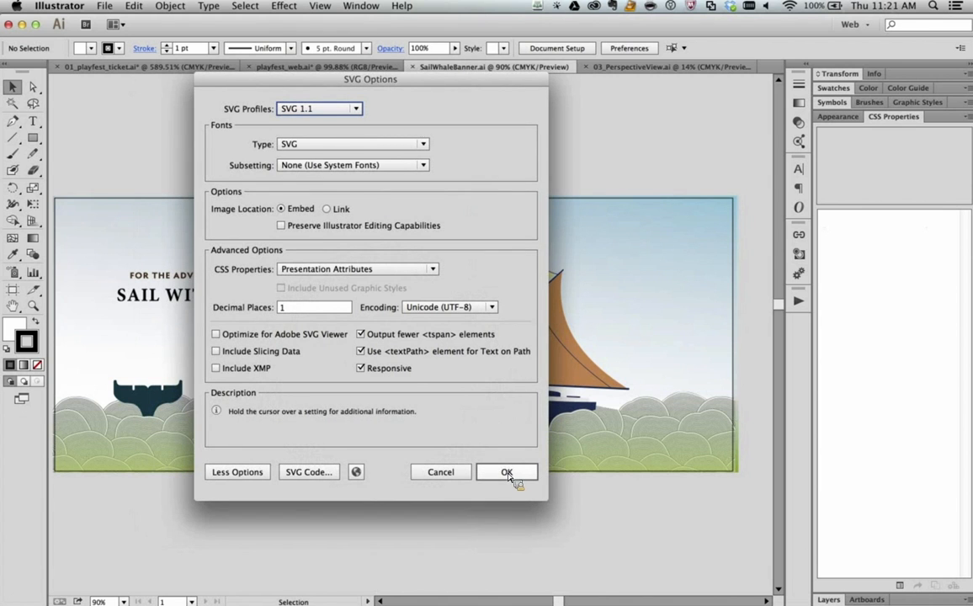
{"action": "left_click", "coordinate": [507, 473]}
Switch by way of Edge Code to Chrome and view the Sail With a Whale banner and footer of main.html
{"action": "key", "text": "super+Tab"}
{"action": "key", "text": "super+Tab"}
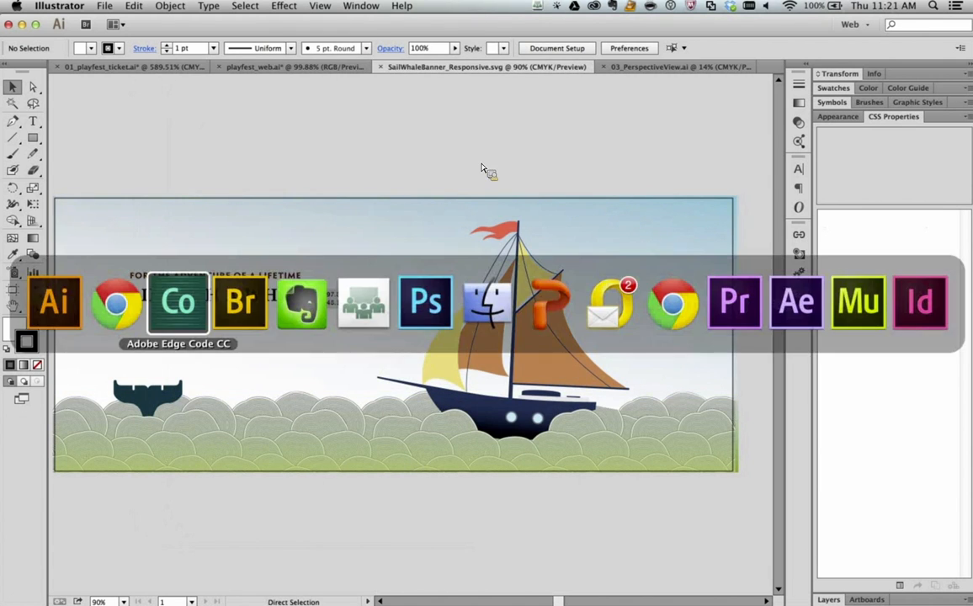
{"action": "key", "text": "super+Tab"}
{"action": "key", "text": "super+Tab"}
{"action": "key", "text": "super+Tab"}
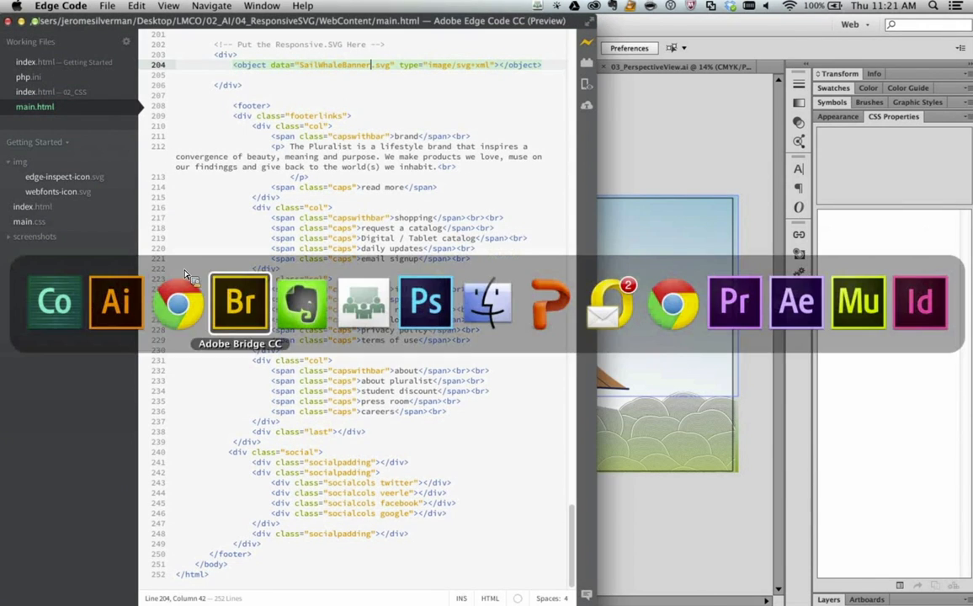
{"action": "scroll", "coordinate": [815, 360], "scroll_direction": "down", "scroll_amount": 5}
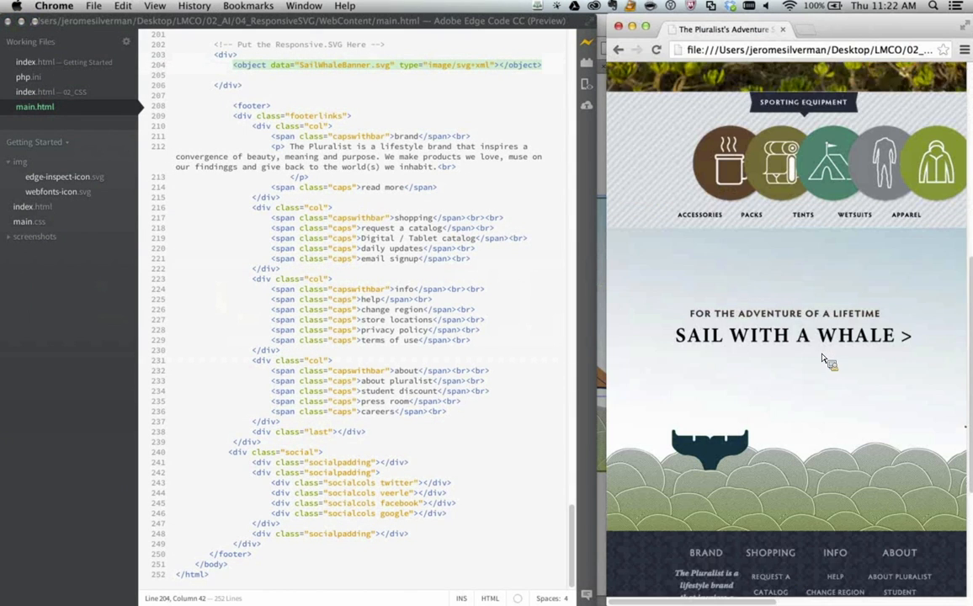
{"action": "scroll", "coordinate": [398, 186], "scroll_direction": "up", "scroll_amount": 2}
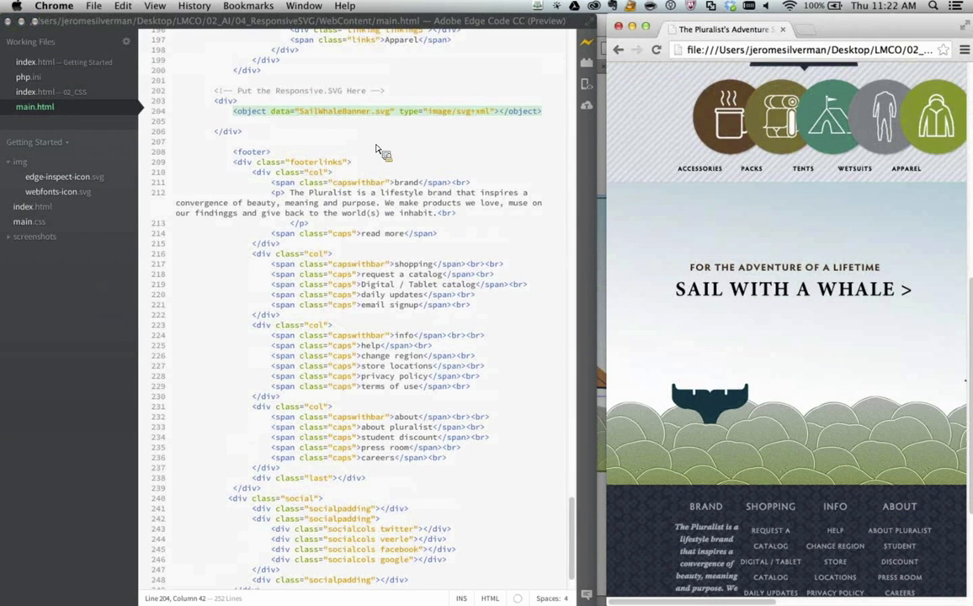
In Edge Code, change the object source on line 204 of main.html to SailWhaleBanner_Responsive.svg and save the file
{"action": "left_click", "coordinate": [371, 116]}
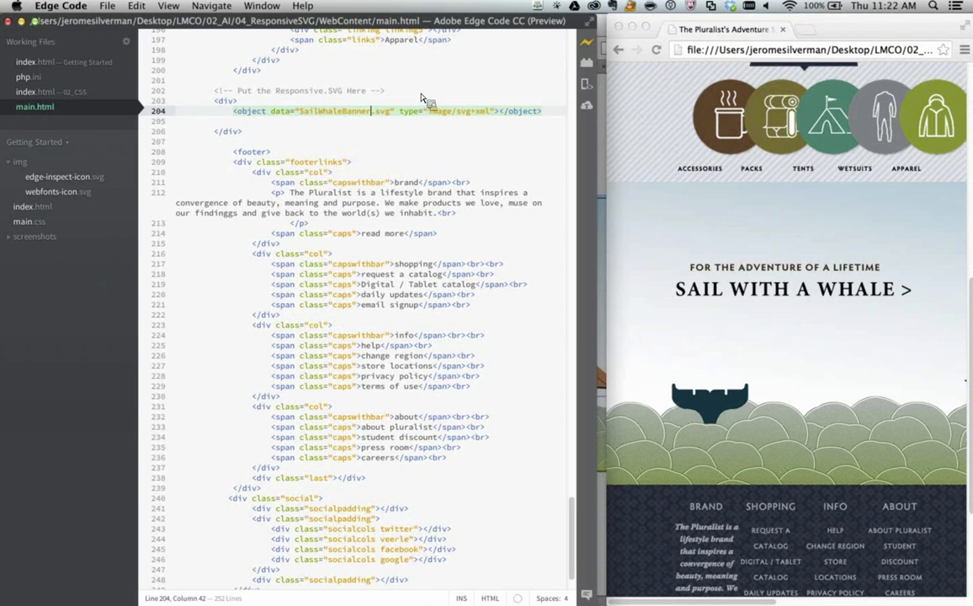
{"action": "type", "text": "_Respos"}
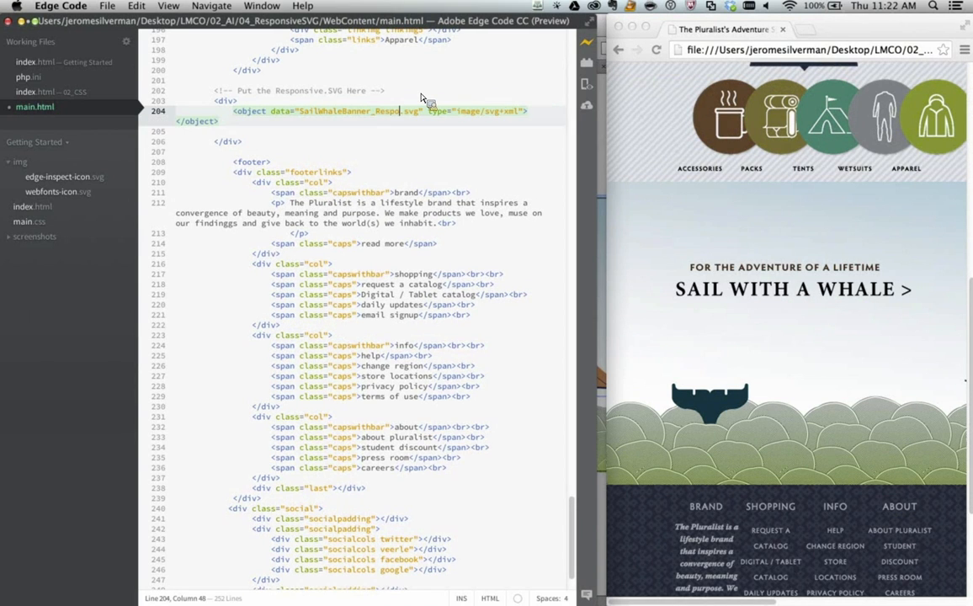
{"action": "type", "text": "nive"}
{"action": "key", "text": "BackSpace"}
{"action": "key", "text": "Right"}
{"action": "type", "text": "s"}
{"action": "left_click", "coordinate": [541, 124]}
Reload main.html in Chrome and resize the browser window to check how the responsive banner scales
{"action": "left_click", "coordinate": [714, 185]}
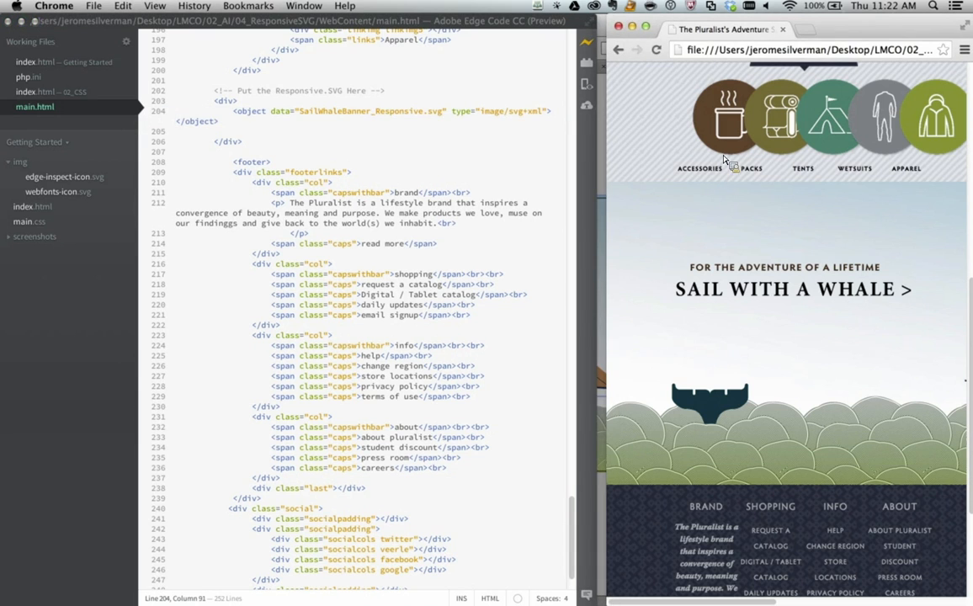
{"action": "key", "text": "super+r"}
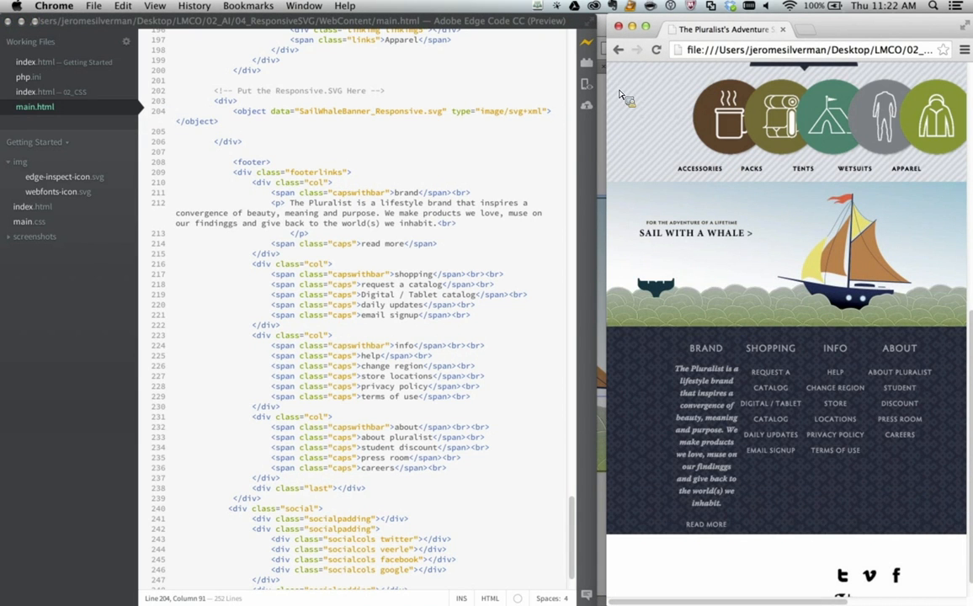
{"action": "left_click_drag", "start_coordinate": [621, 95], "coordinate": [602, 137]}
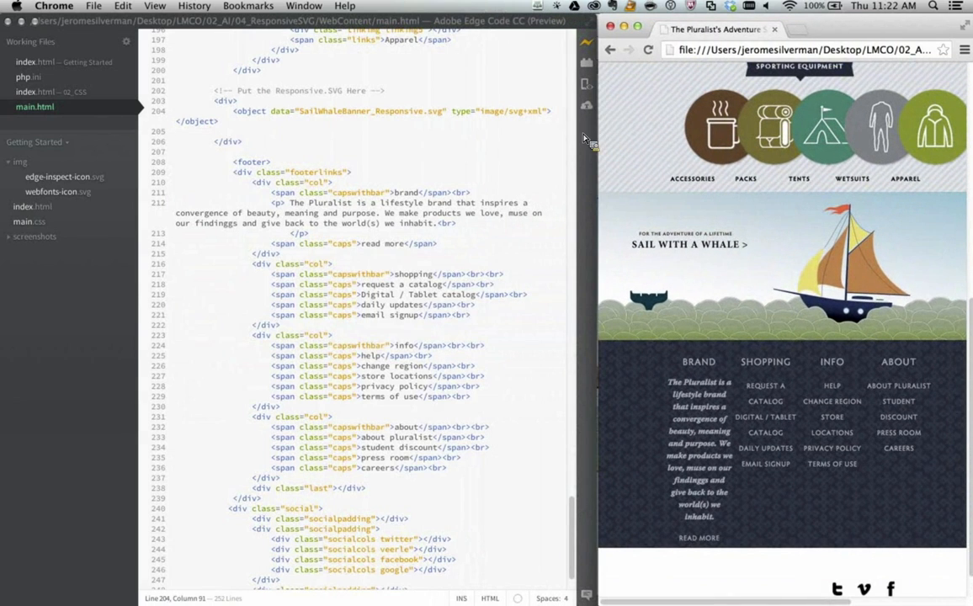
Return to Illustrator by way of Evernote and bring up the 03_PerspectiveView.ai document
{"action": "key", "text": "super+Tab"}
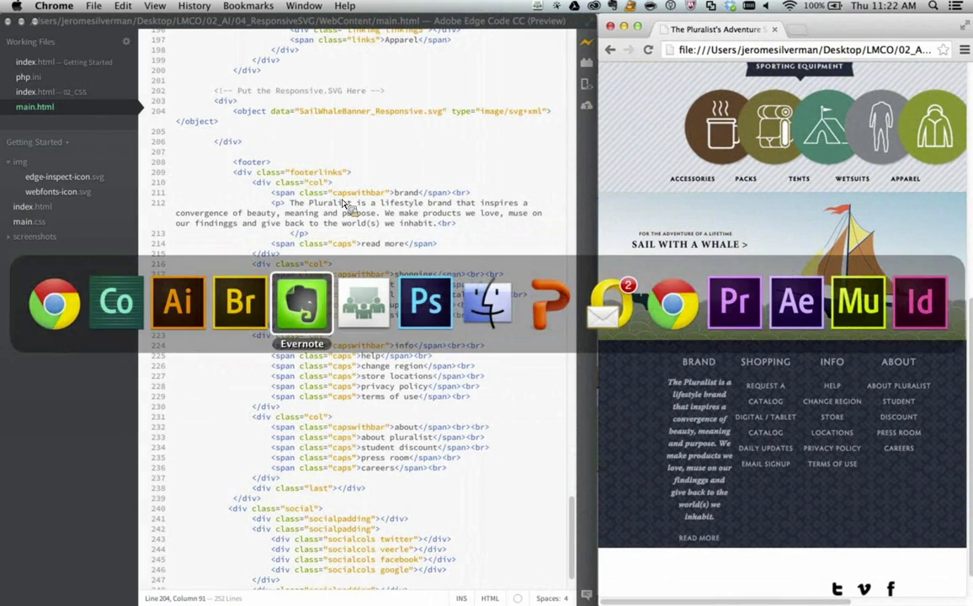
{"action": "left_click", "coordinate": [294, 302]}
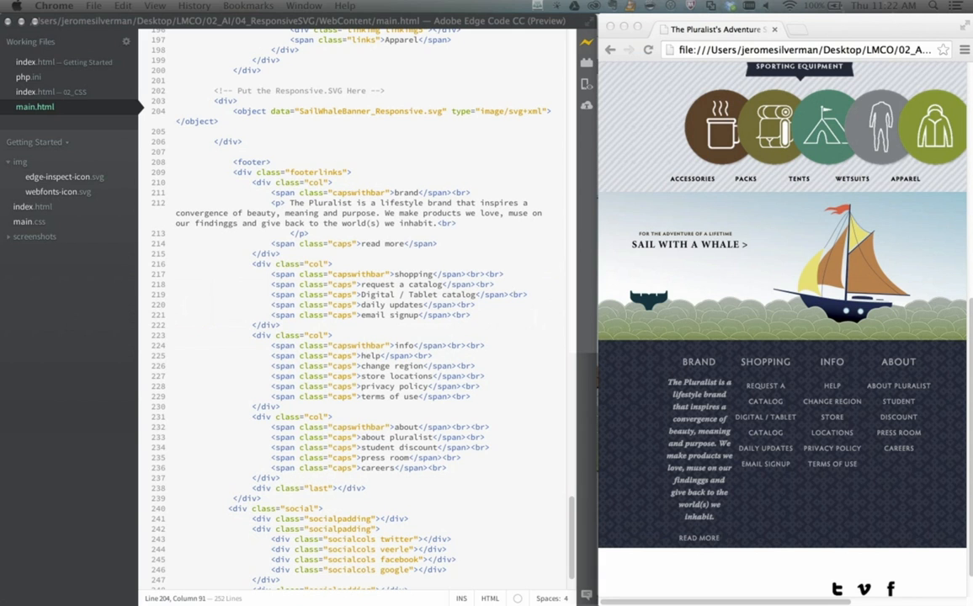
{"action": "key", "text": "super+Tab"}
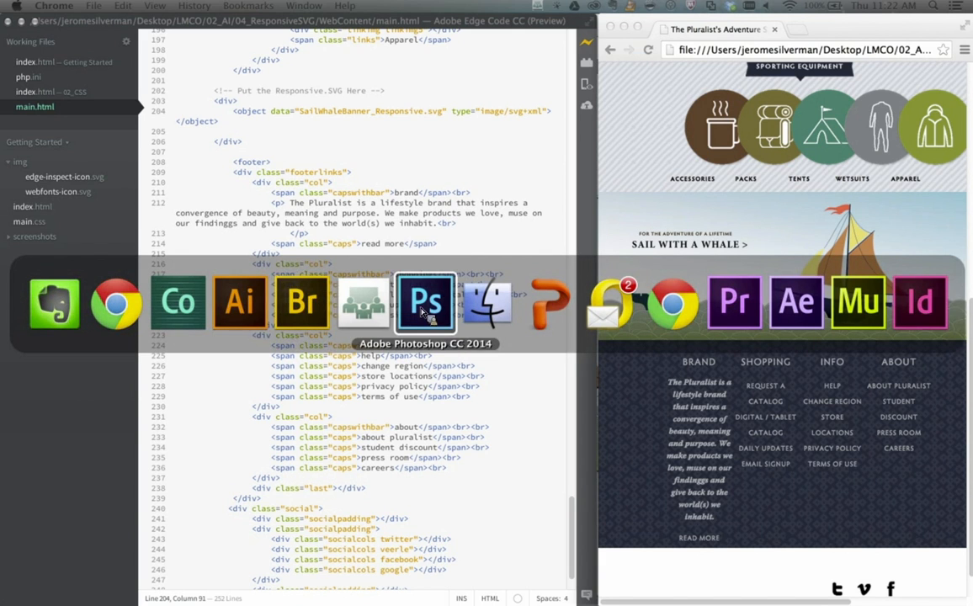
{"action": "key", "text": "shift+Tab"}
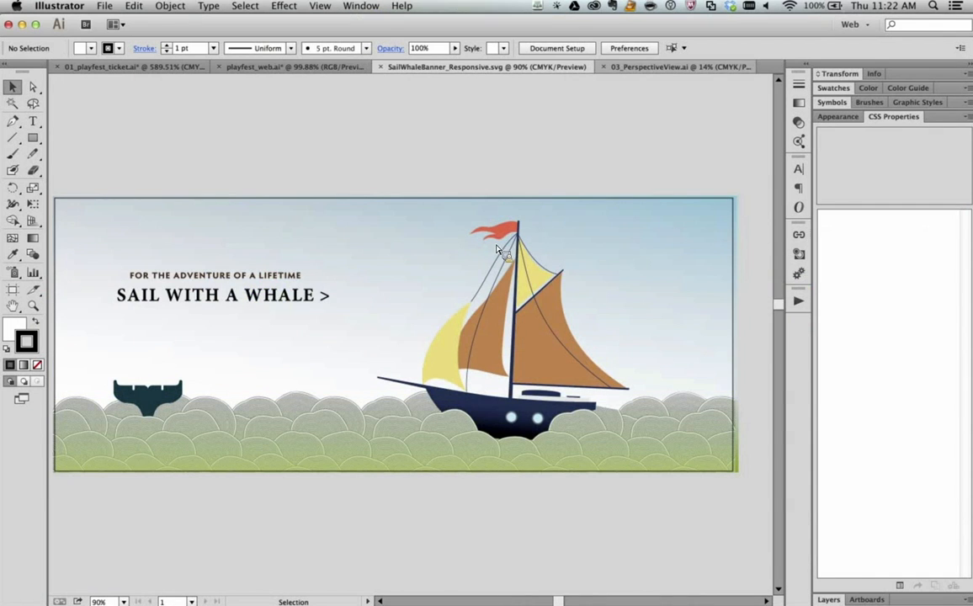
{"action": "left_click", "coordinate": [644, 66]}
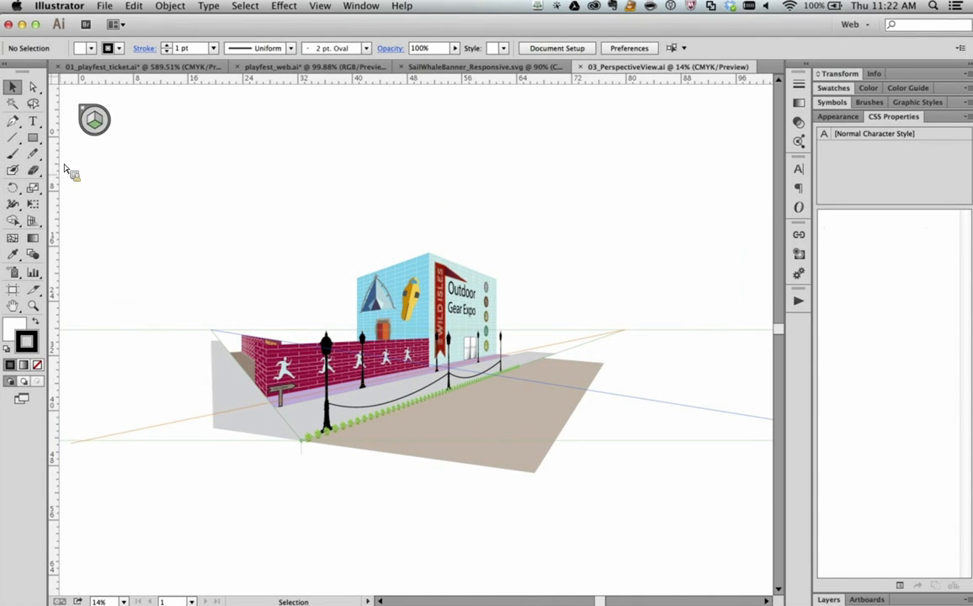
Activate the right grid plane, try lowering the perspective grid's ground level below the scene, undo the move and choose the Perspective Selection tool
{"action": "left_click", "coordinate": [31, 218]}
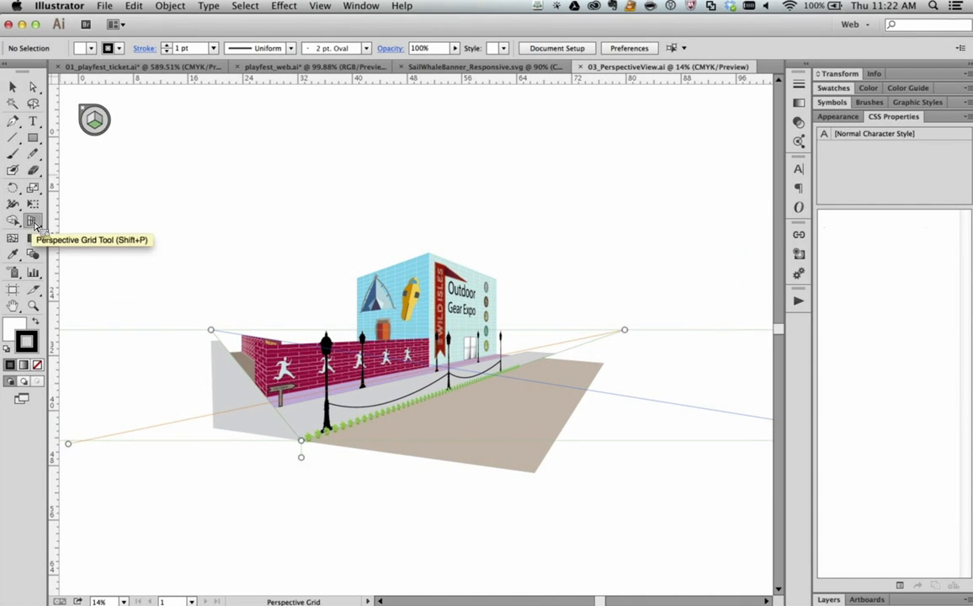
{"action": "left_click", "coordinate": [99, 121]}
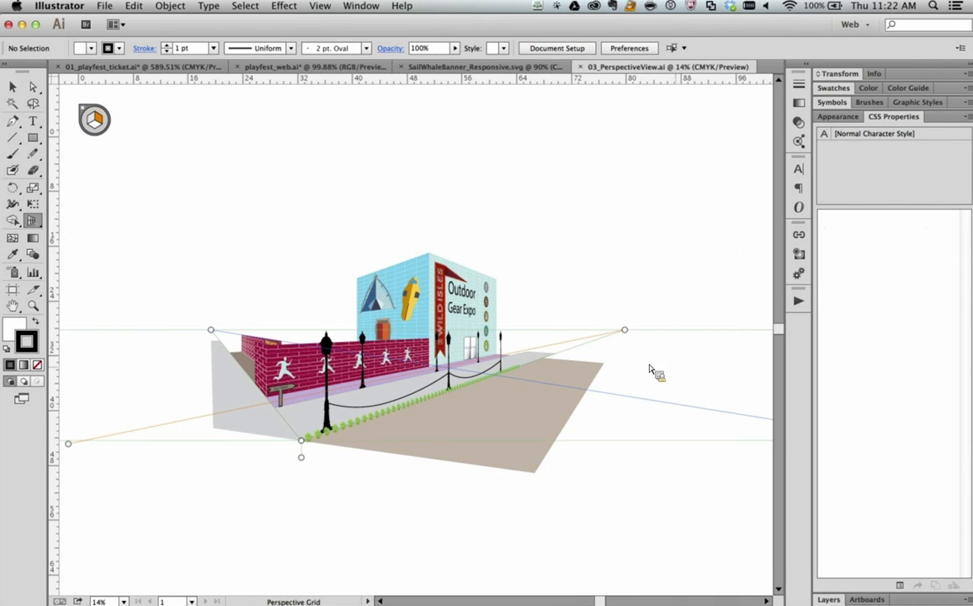
{"action": "left_click_drag", "start_coordinate": [310, 458], "coordinate": [312, 531]}
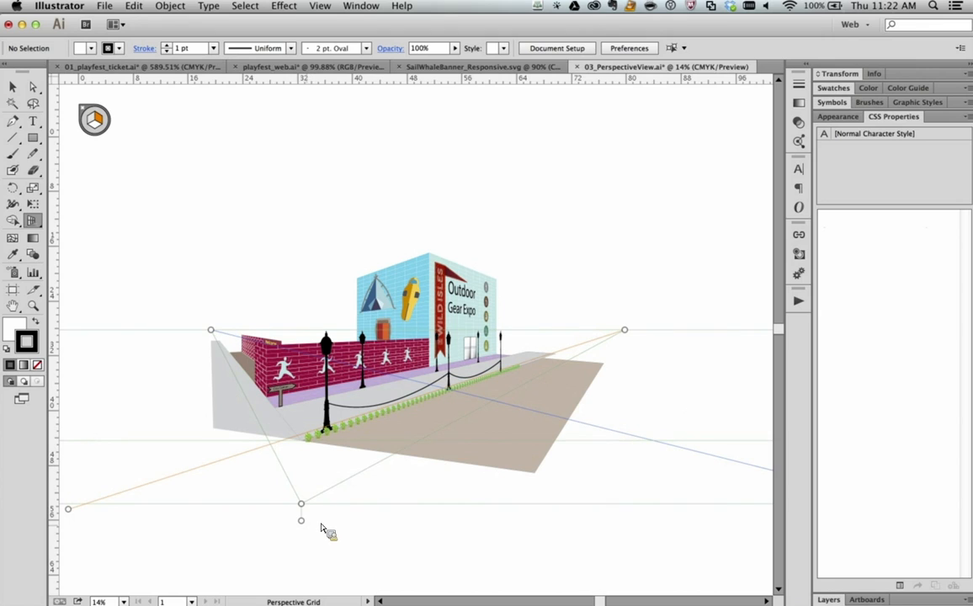
{"action": "key", "text": "shift+v"}
{"action": "key", "text": "shift+p"}
{"action": "key", "text": "super+z"}
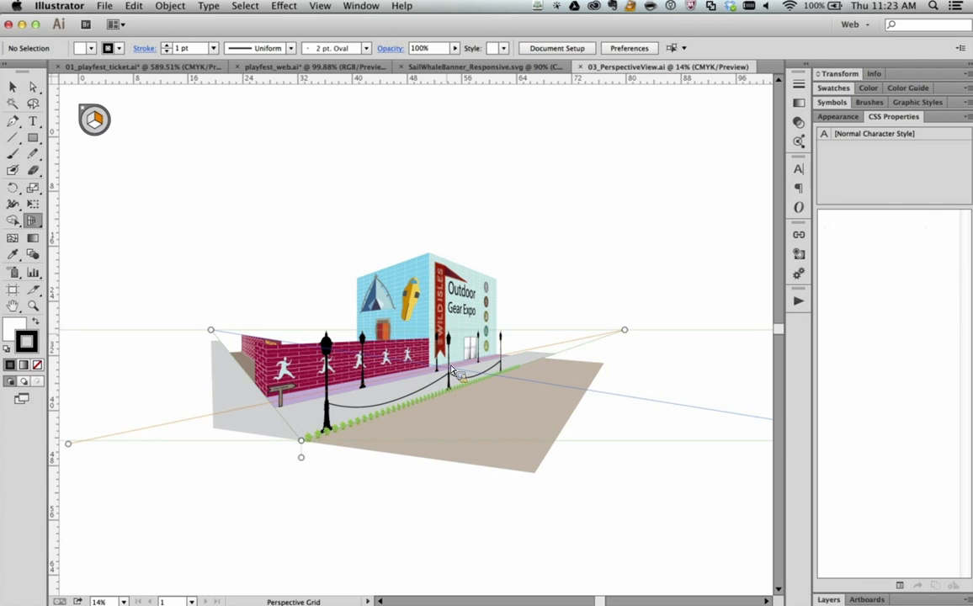
{"action": "key", "text": "shift+v"}
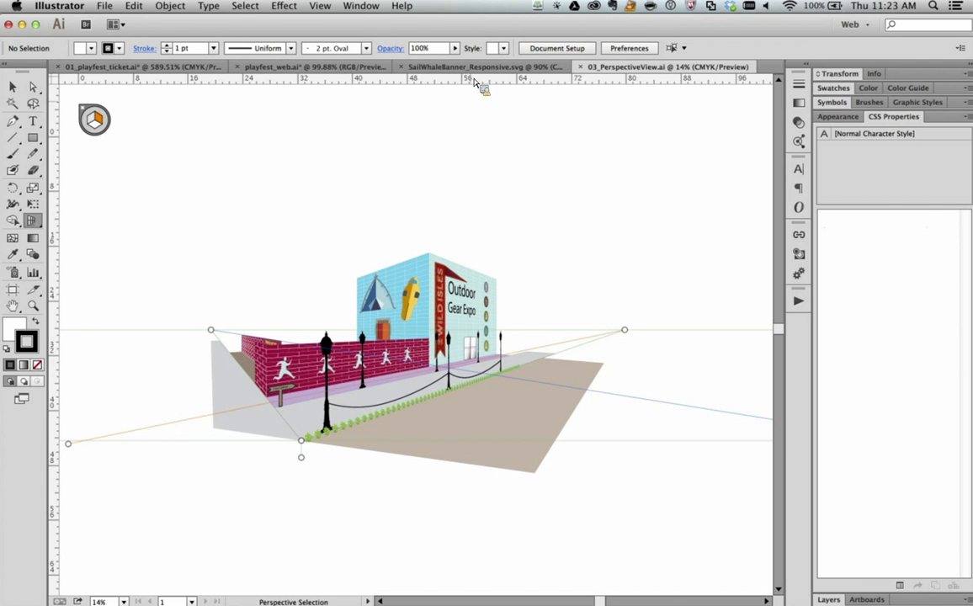
Create a new document with the default settings and display a two-point perspective grid on its artboard
{"action": "key", "text": "super+n"}
{"action": "key", "text": "Return"}
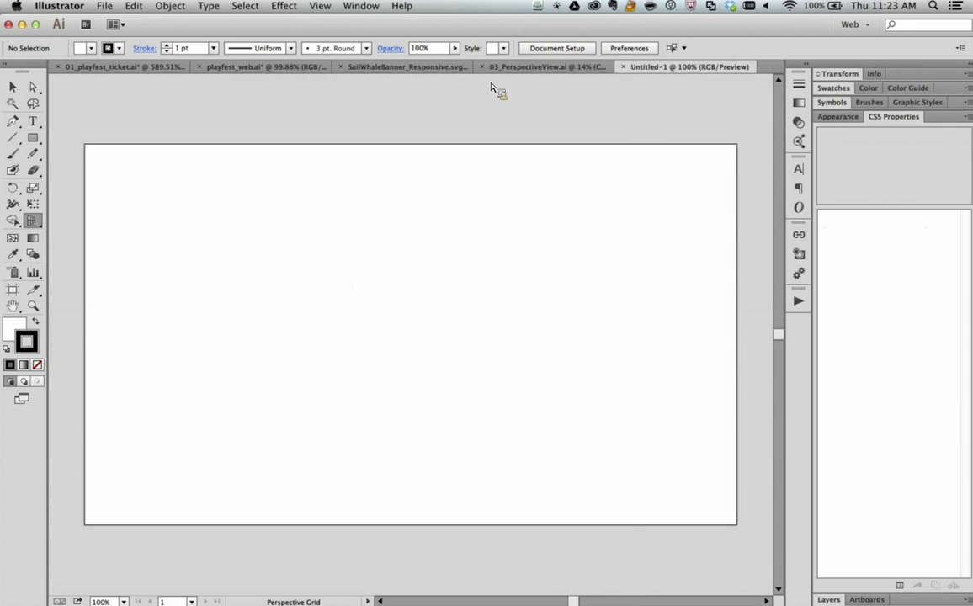
{"action": "left_click", "coordinate": [319, 5]}
{"action": "mouse_move", "coordinate": [354, 6]}
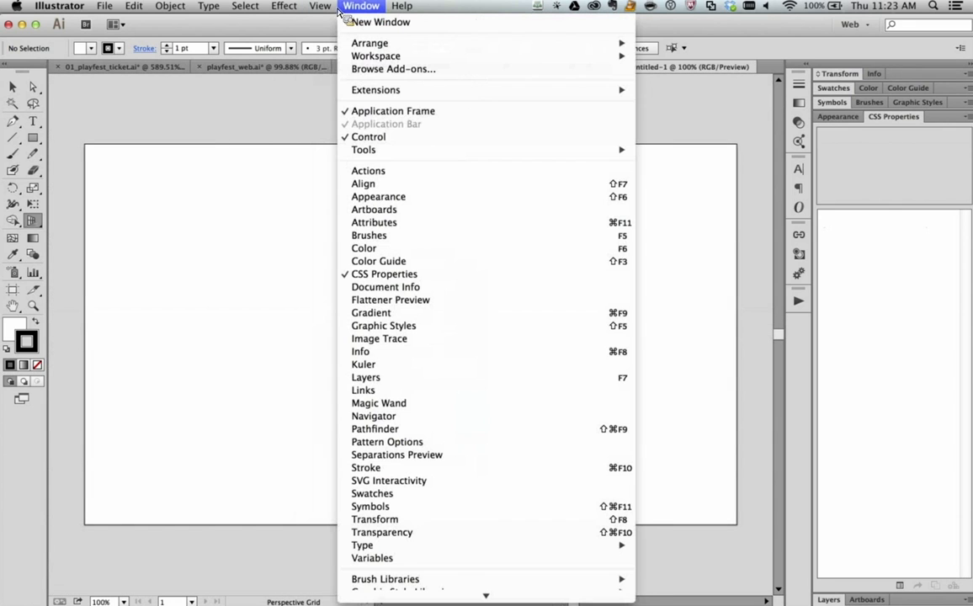
{"action": "mouse_move", "coordinate": [320, 6]}
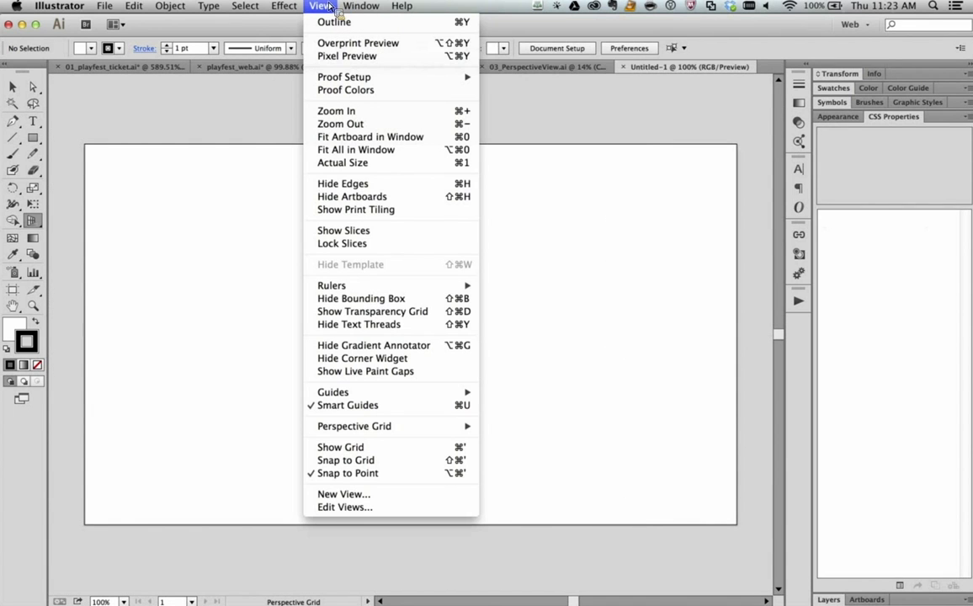
{"action": "mouse_move", "coordinate": [412, 426]}
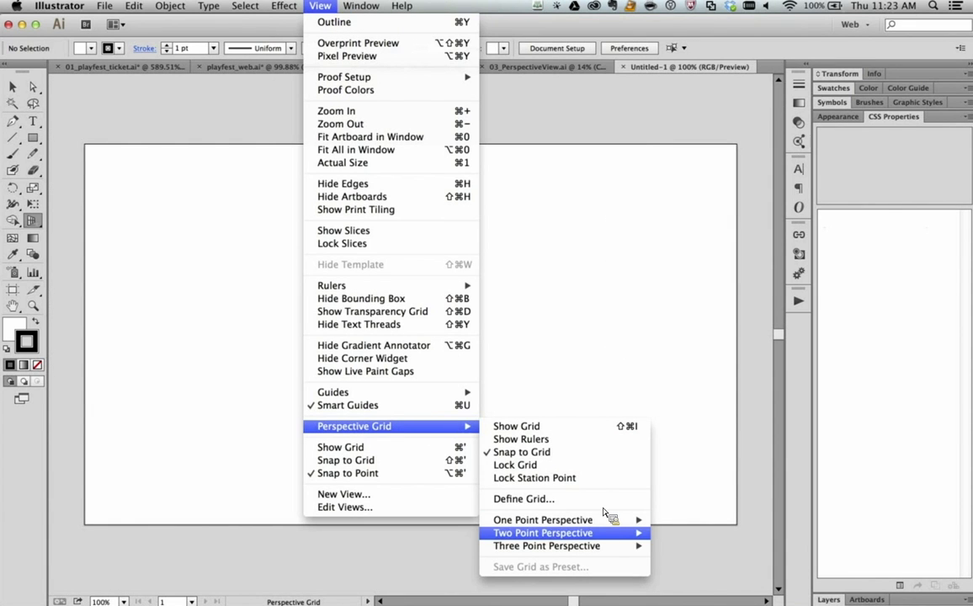
{"action": "mouse_move", "coordinate": [621, 535]}
{"action": "left_click", "coordinate": [679, 539]}
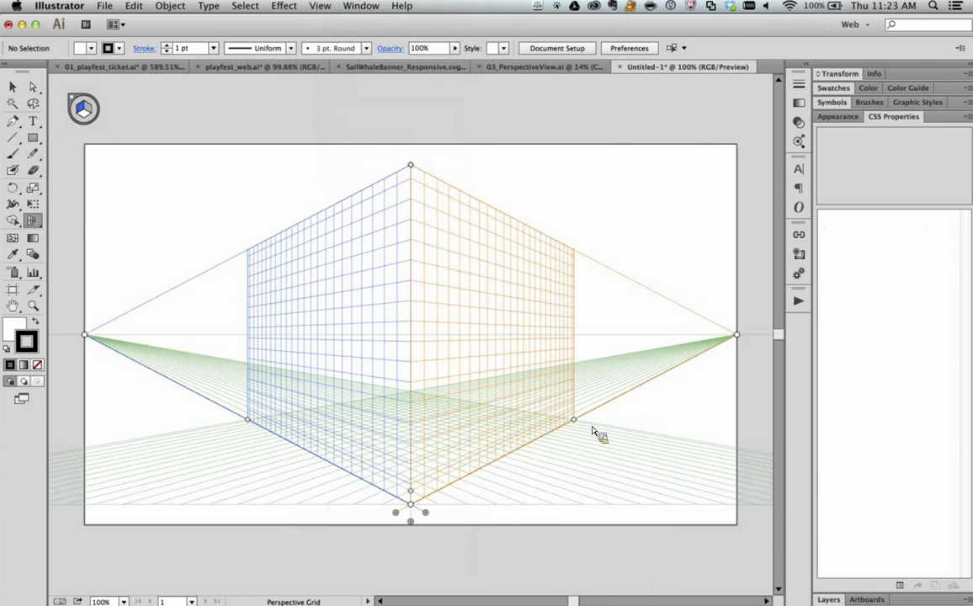
Draw a rectangle on the perspective grid's right plane with the Rectangle tool and fill it with red
{"action": "left_click", "coordinate": [40, 142]}
{"action": "left_click", "coordinate": [62, 143]}
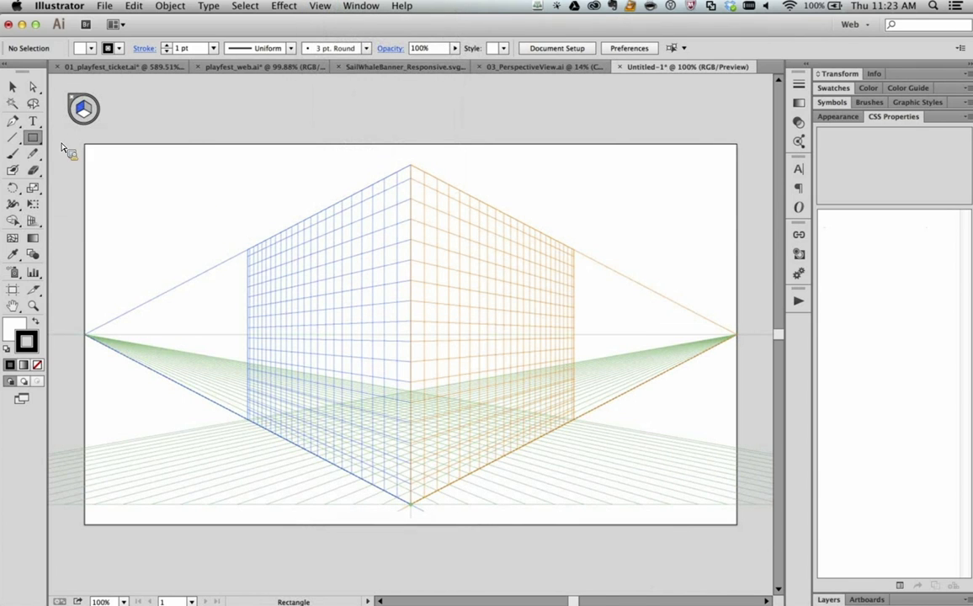
{"action": "left_click_drag", "start_coordinate": [437, 245], "coordinate": [508, 343]}
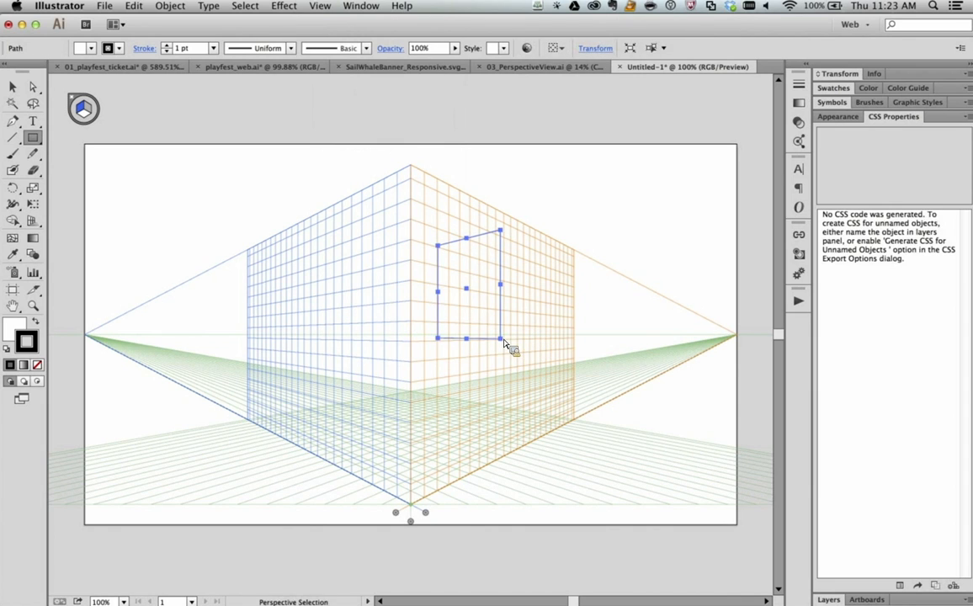
{"action": "key", "text": "super+z"}
{"action": "left_click", "coordinate": [88, 109]}
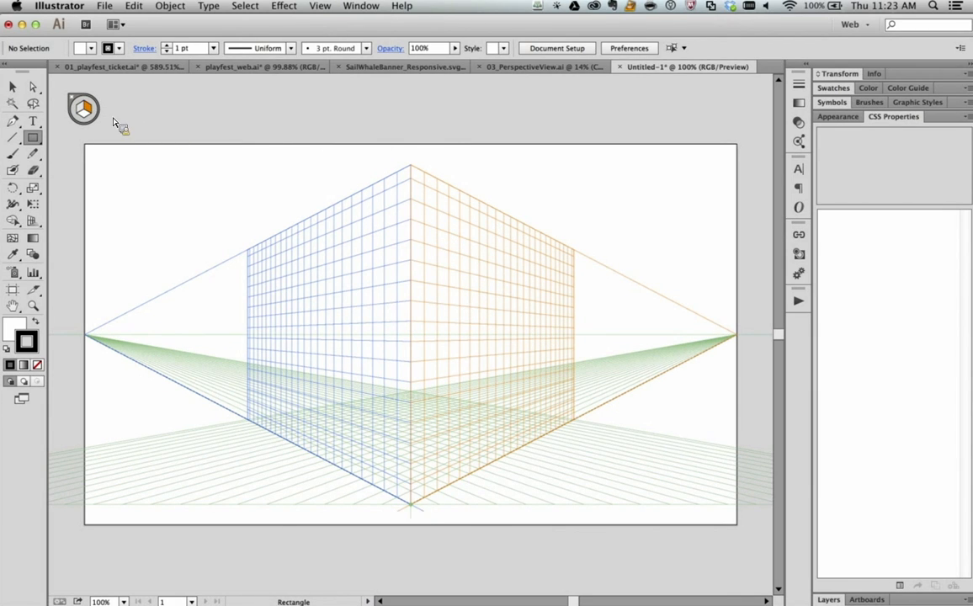
{"action": "left_click_drag", "start_coordinate": [436, 240], "coordinate": [542, 376]}
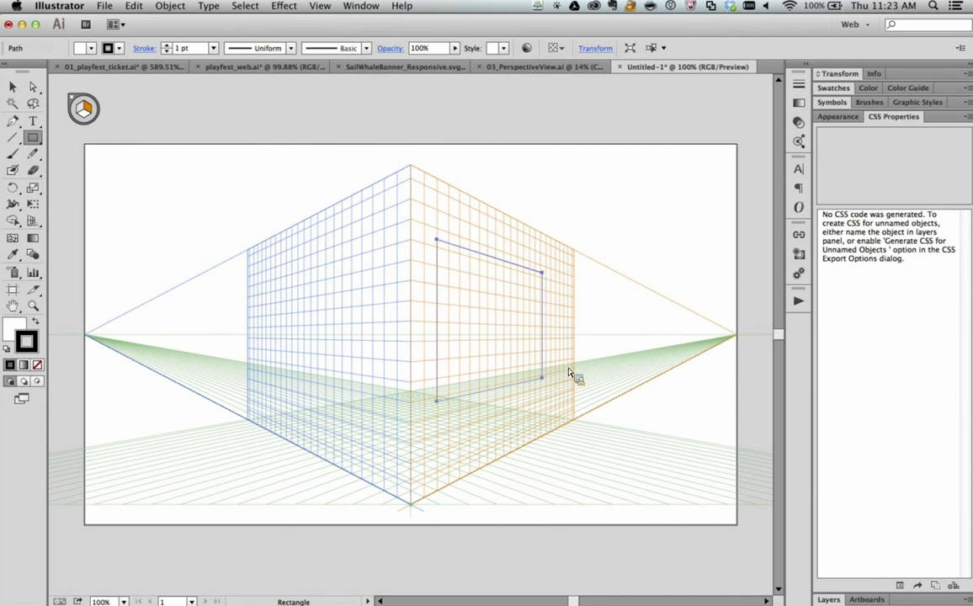
{"action": "left_click", "coordinate": [91, 49]}
{"action": "left_click", "coordinate": [47, 71]}
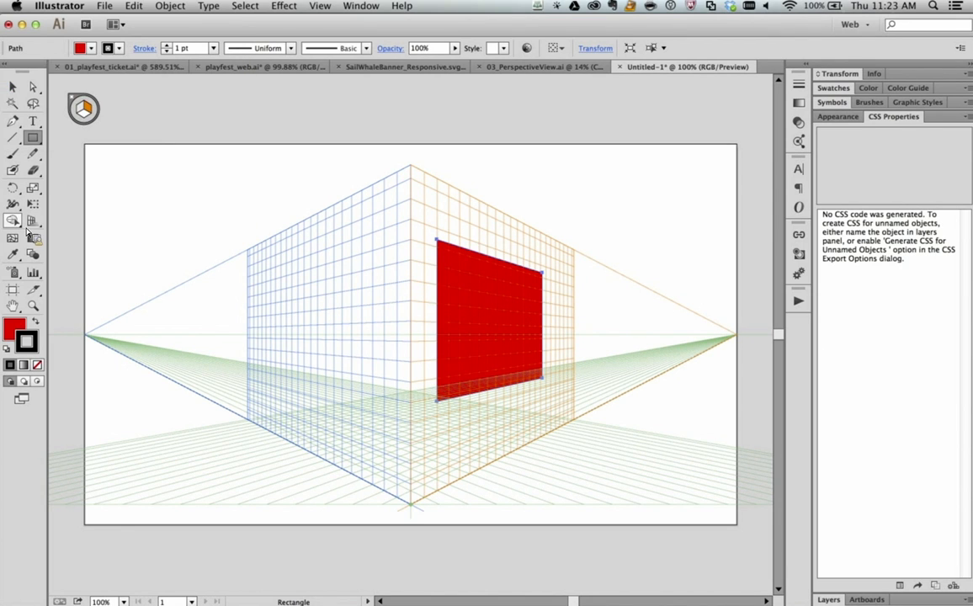
Copy the red rectangle in perspective along the right plane and repeat the duplication toward the right vanishing point
{"action": "left_click_drag", "start_coordinate": [32, 221], "coordinate": [72, 235]}
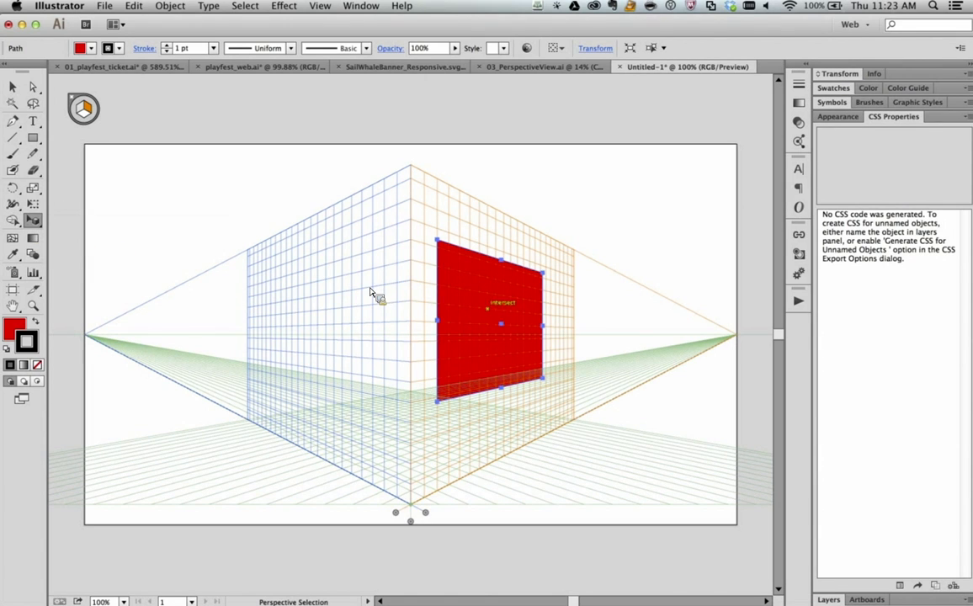
{"action": "left_click_drag", "start_coordinate": [476, 308], "coordinate": [593, 317]}
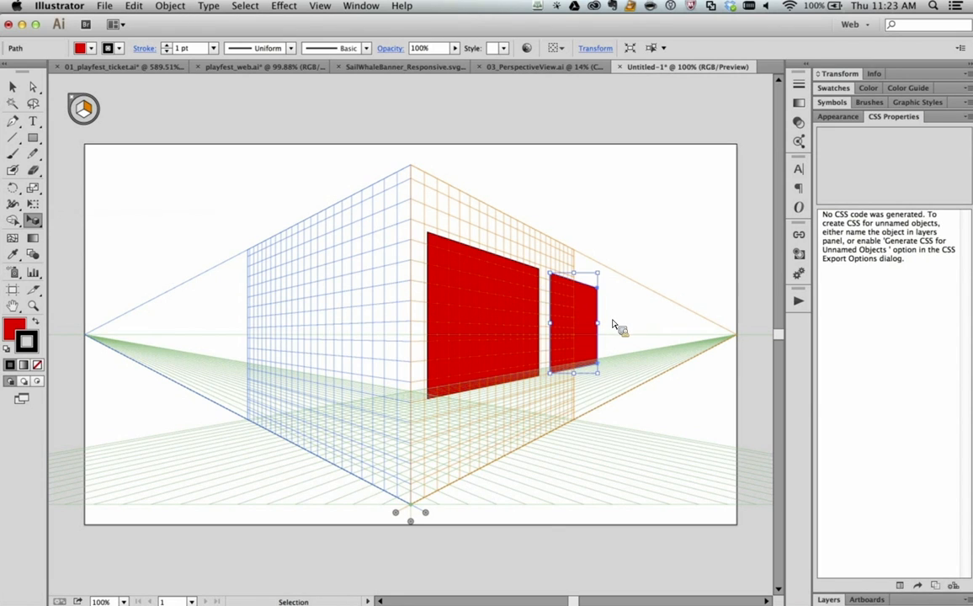
{"action": "key", "text": "super+d"}
{"action": "key", "text": "super+d"}
{"action": "key", "text": "super+d"}
{"action": "key", "text": "super+d"}
{"action": "key", "text": "super+d"}
{"action": "key", "text": "super+d"}
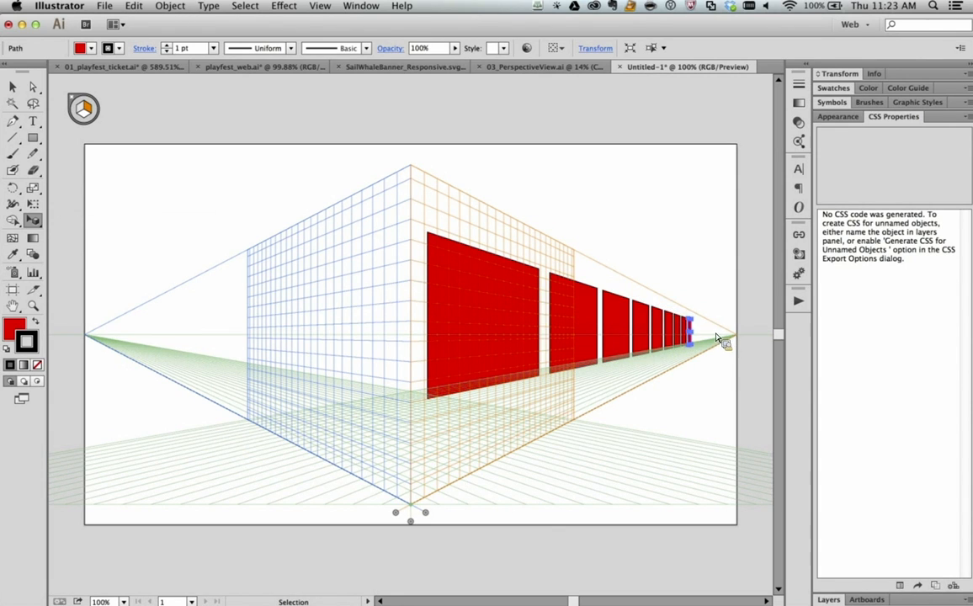
{"action": "key", "text": "super+d"}
Try raising the perspective grid's horizon level with the Perspective Grid tool, and undo the move
{"action": "key", "text": "super+minus"}
{"action": "key", "text": "super+minus"}
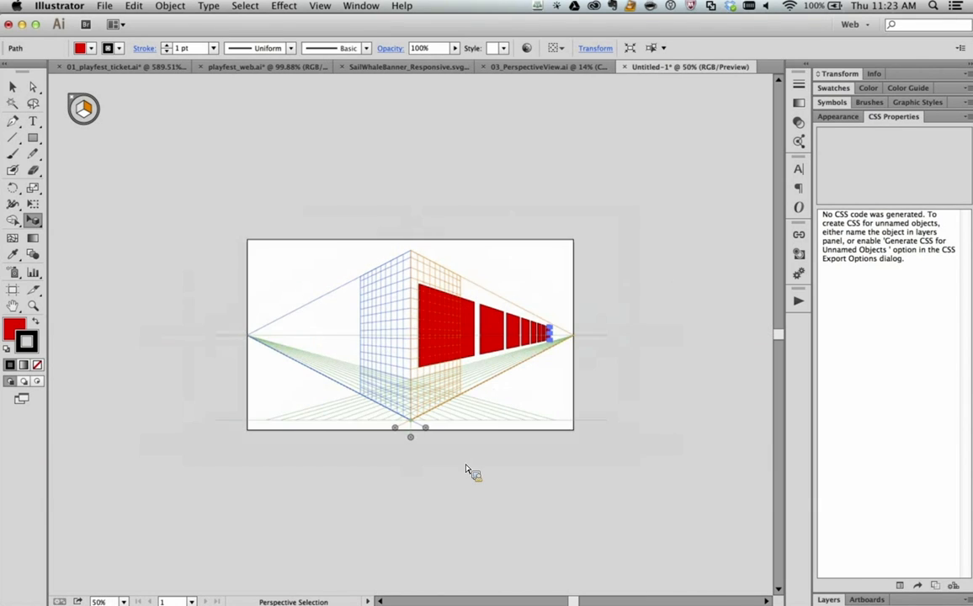
{"action": "left_click_drag", "start_coordinate": [32, 220], "coordinate": [93, 221]}
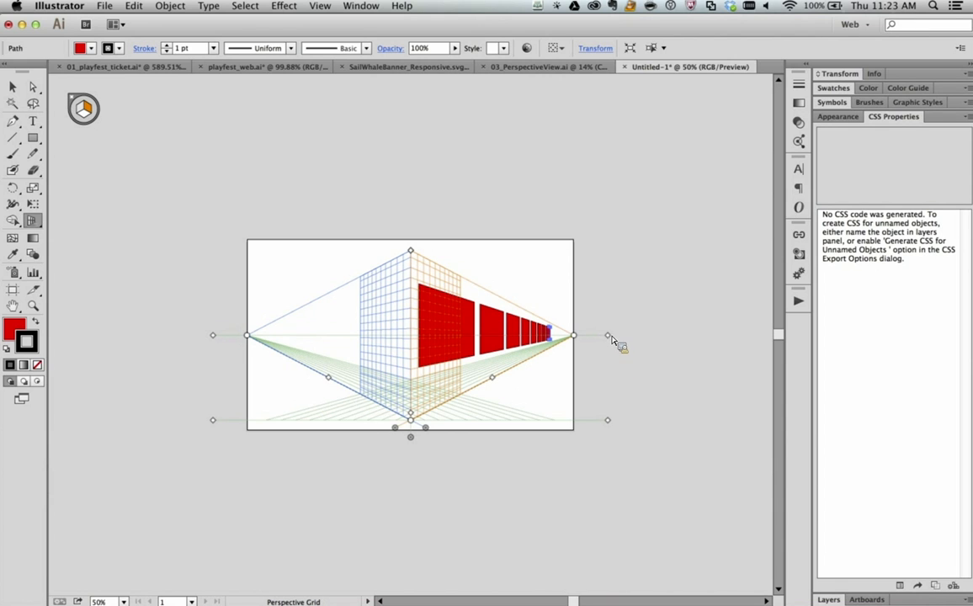
{"action": "left_click_drag", "start_coordinate": [608, 335], "coordinate": [616, 306]}
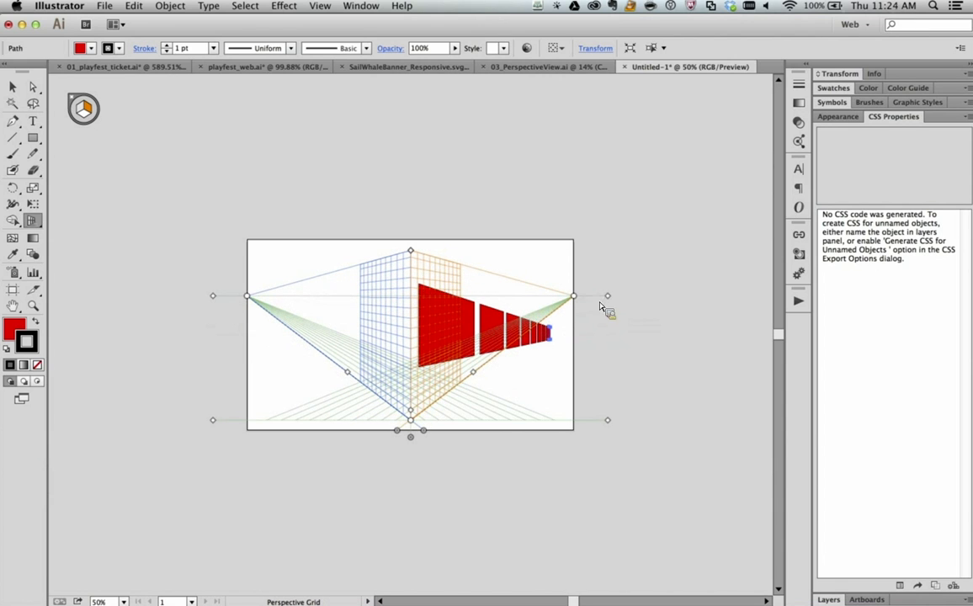
{"action": "key", "text": "super+z"}
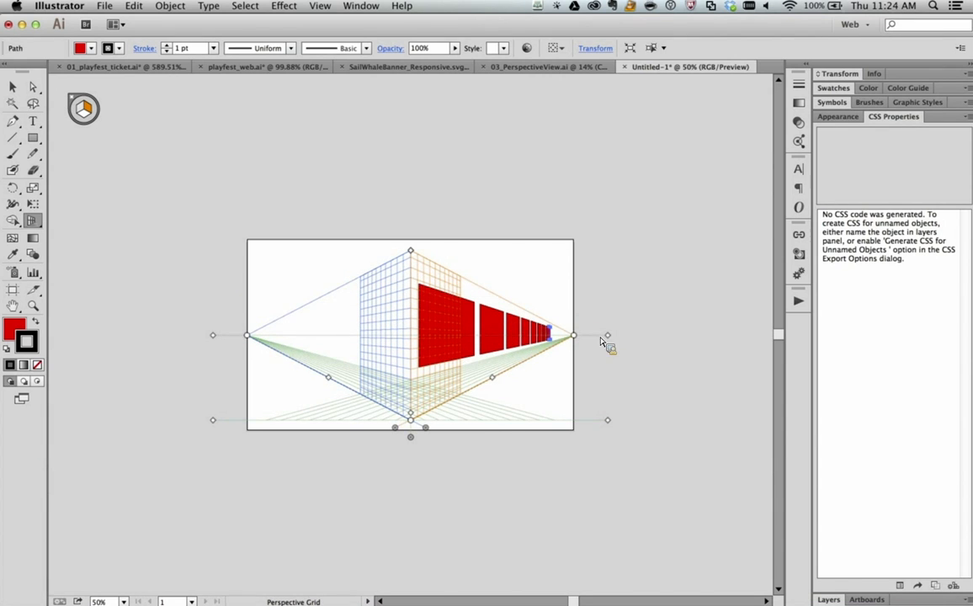
Lock the perspective grid's station point and try shifting the horizon level slightly upward
{"action": "left_click", "coordinate": [321, 7]}
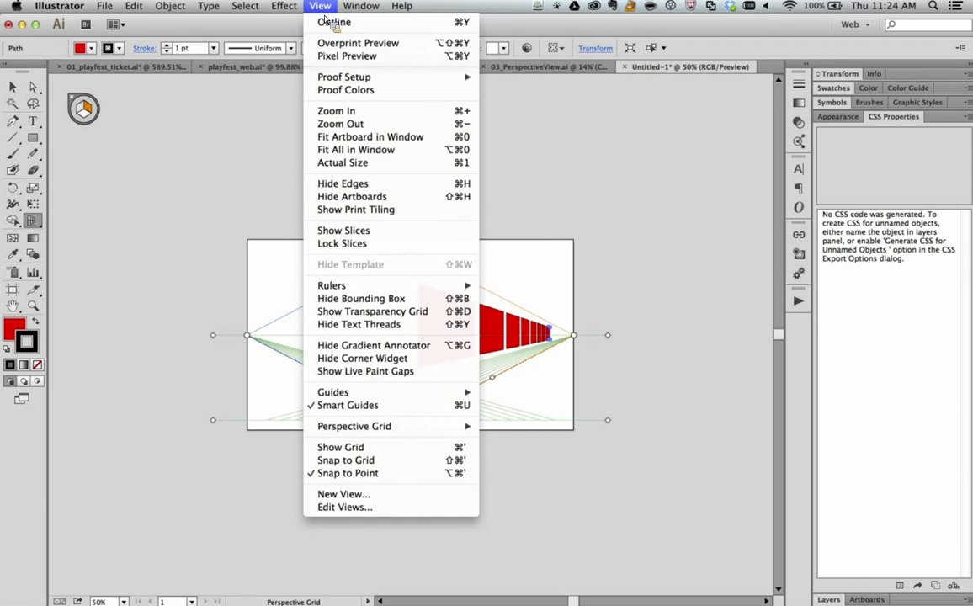
{"action": "mouse_move", "coordinate": [421, 426]}
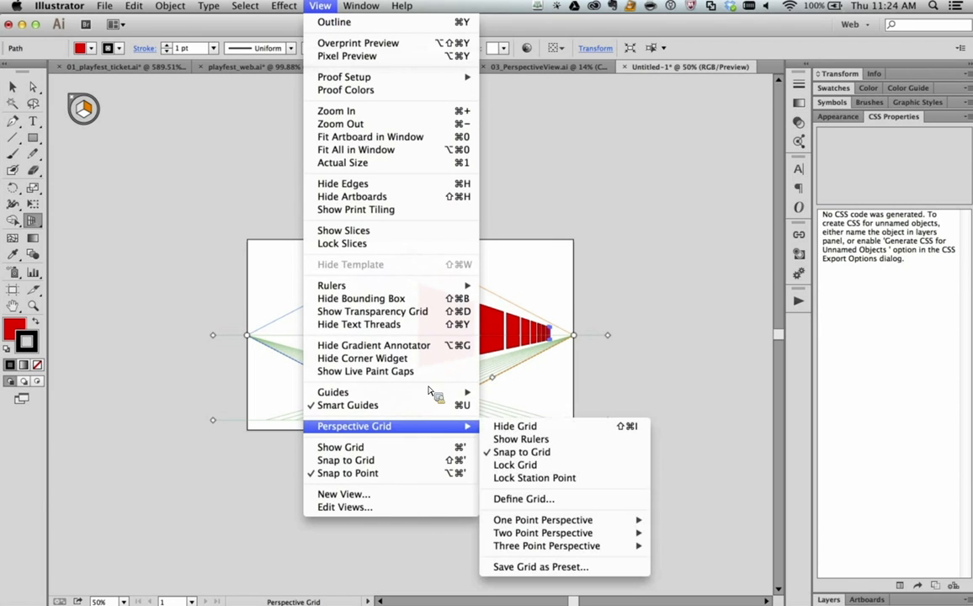
{"action": "left_click", "coordinate": [570, 484]}
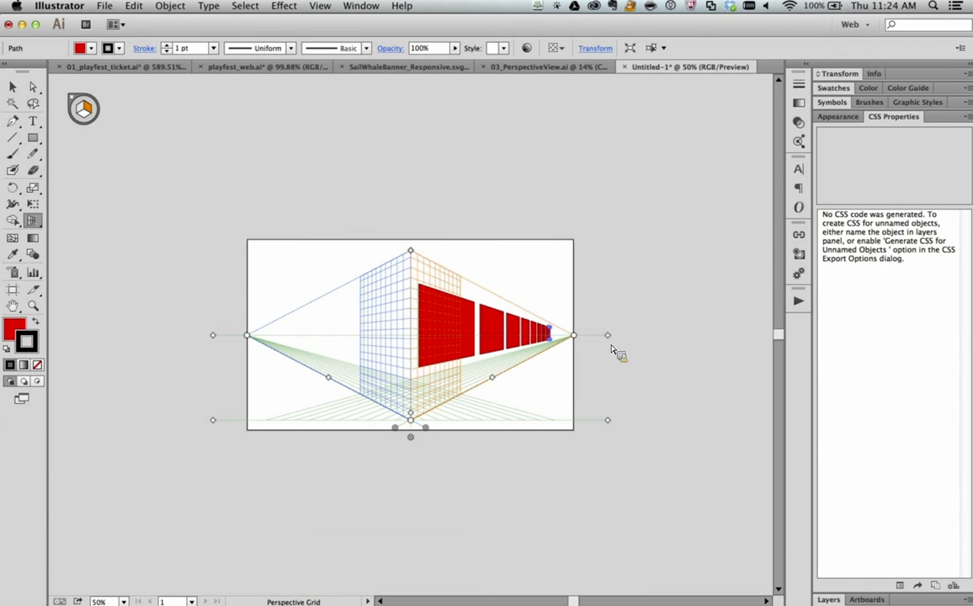
{"action": "mouse_move", "coordinate": [611, 341]}
{"action": "left_mouse_down"}
{"action": "mouse_move", "coordinate": [612, 318]}
{"action": "mouse_move", "coordinate": [612, 356]}
{"action": "mouse_move", "coordinate": [611, 328]}
{"action": "left_mouse_up"}
Bring up 03_PerspectiveView.ai, raise its perspective grid's horizon level to the building's top and inspect the courtyard behind the brick wall
{"action": "left_click", "coordinate": [518, 67]}
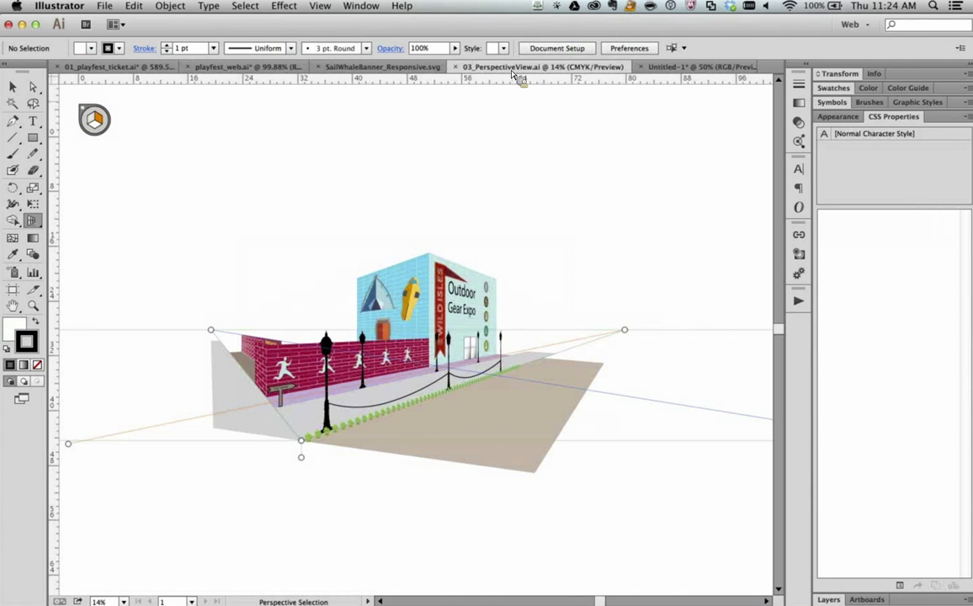
{"action": "key", "text": "super+minus"}
{"action": "key", "text": "super+minus"}
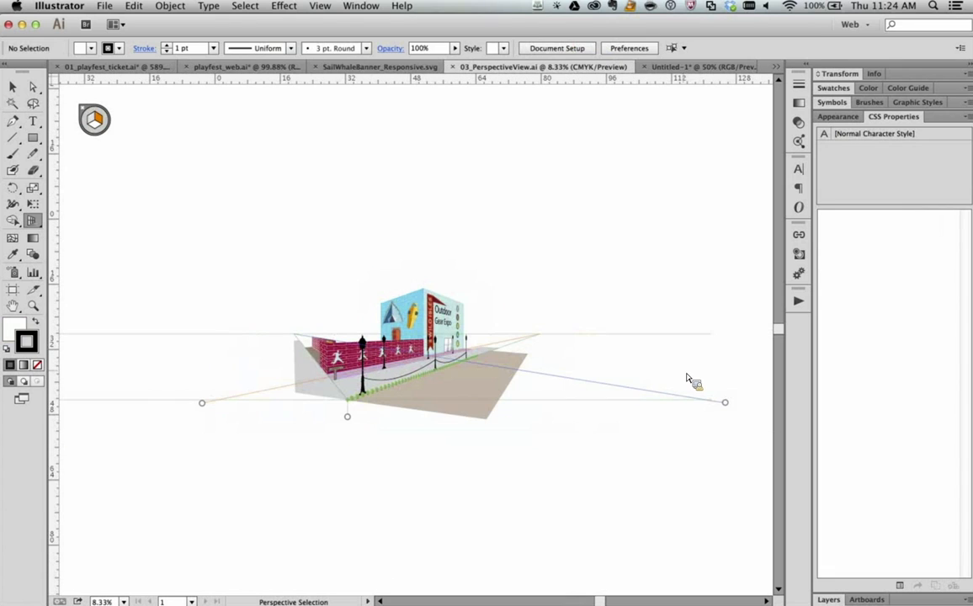
{"action": "key", "text": "super+minus"}
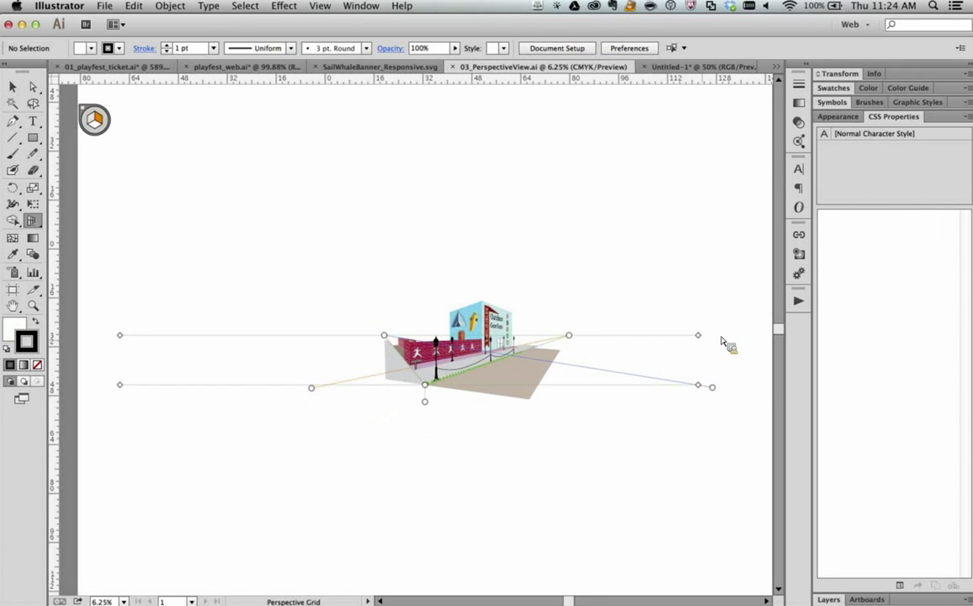
{"action": "left_click_drag", "start_coordinate": [701, 339], "coordinate": [689, 251]}
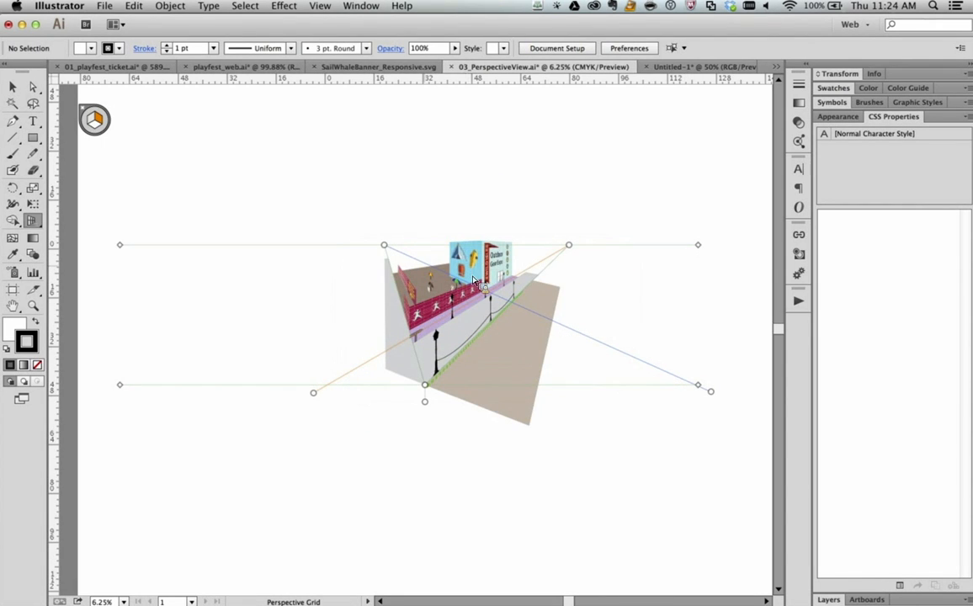
{"action": "key", "text": "z"}
{"action": "left_click", "coordinate": [414, 266]}
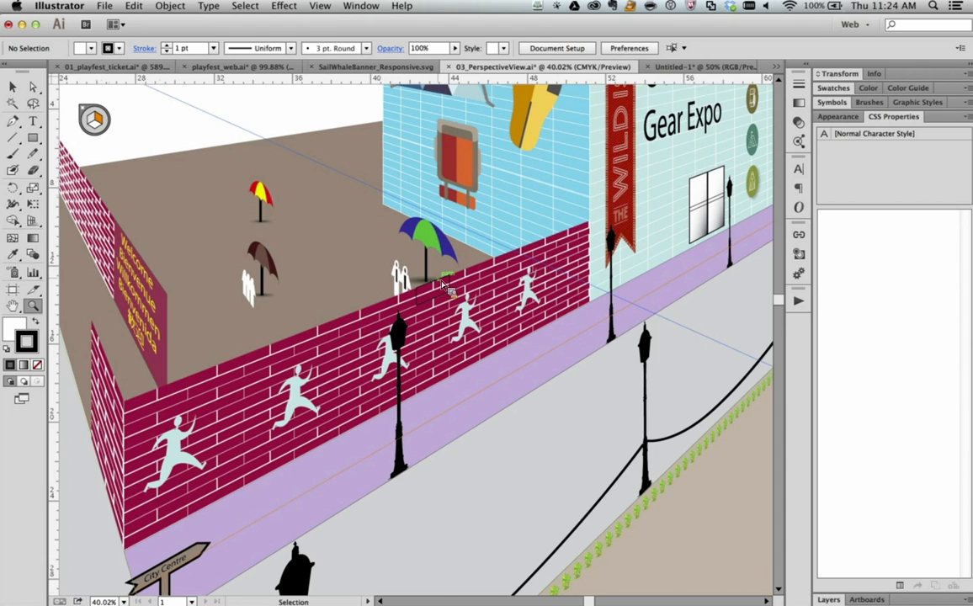
{"action": "key", "text": "super+0"}
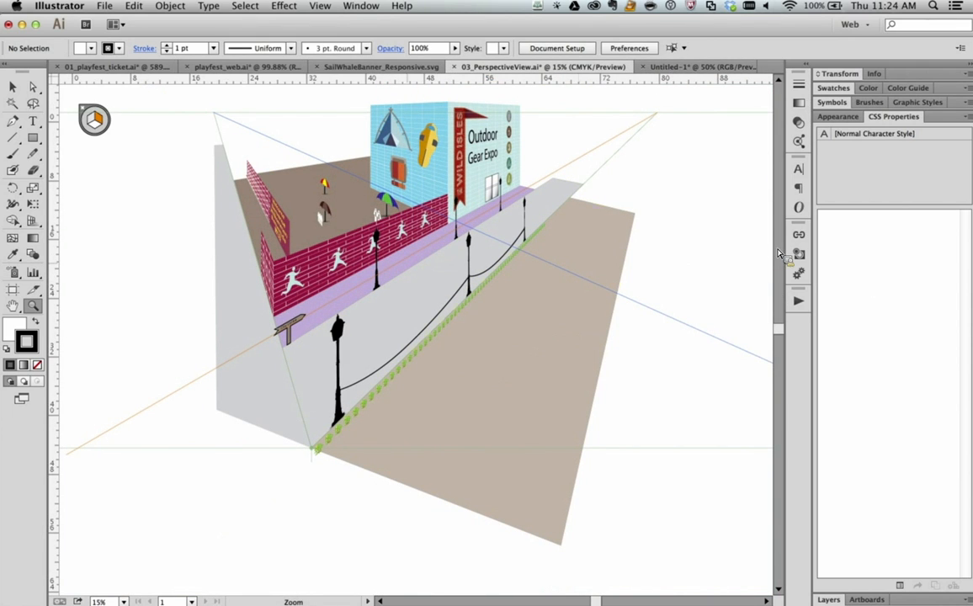
Hide Illustrator and Edge Code, and switch to InDesign with Playfest_souvenir.indd
{"action": "key", "text": "super+Tab"}
{"action": "key", "text": "super+shift+Tab"}
{"action": "key", "text": "super+shift+Tab"}
{"action": "key", "text": "super+shift+Tab"}
{"action": "left_click", "coordinate": [72, 7]}
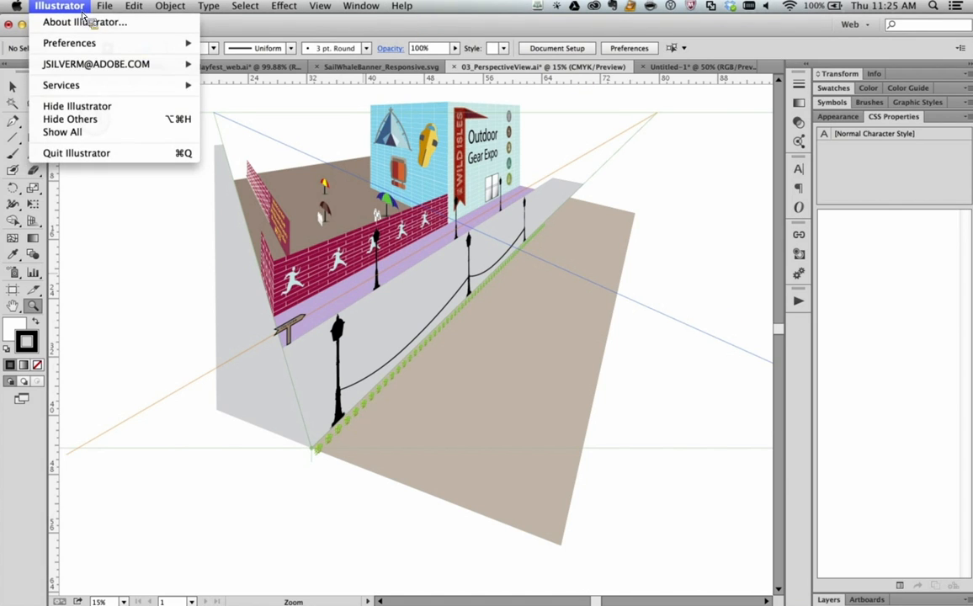
{"action": "left_click", "coordinate": [78, 106]}
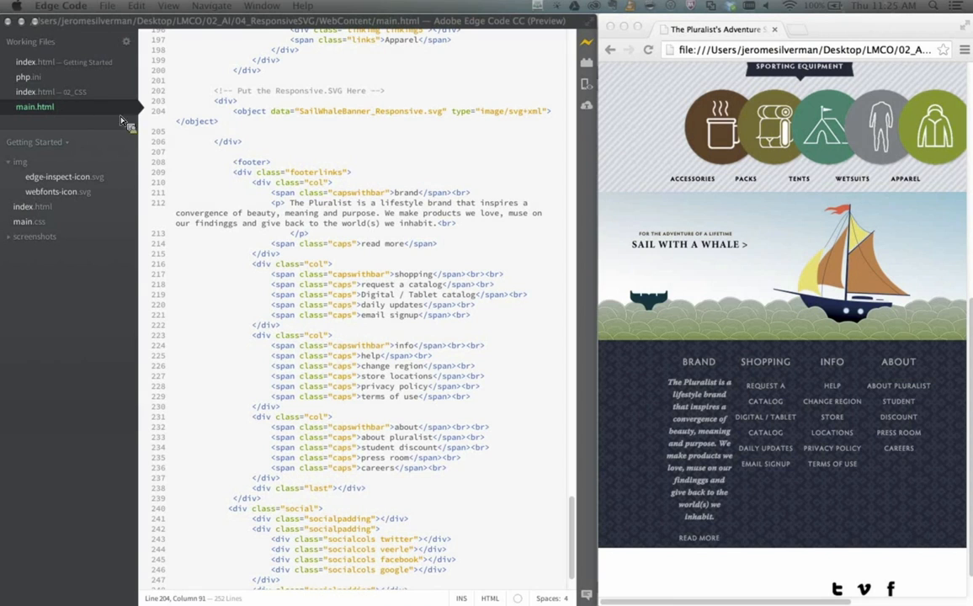
{"action": "left_click", "coordinate": [313, 23]}
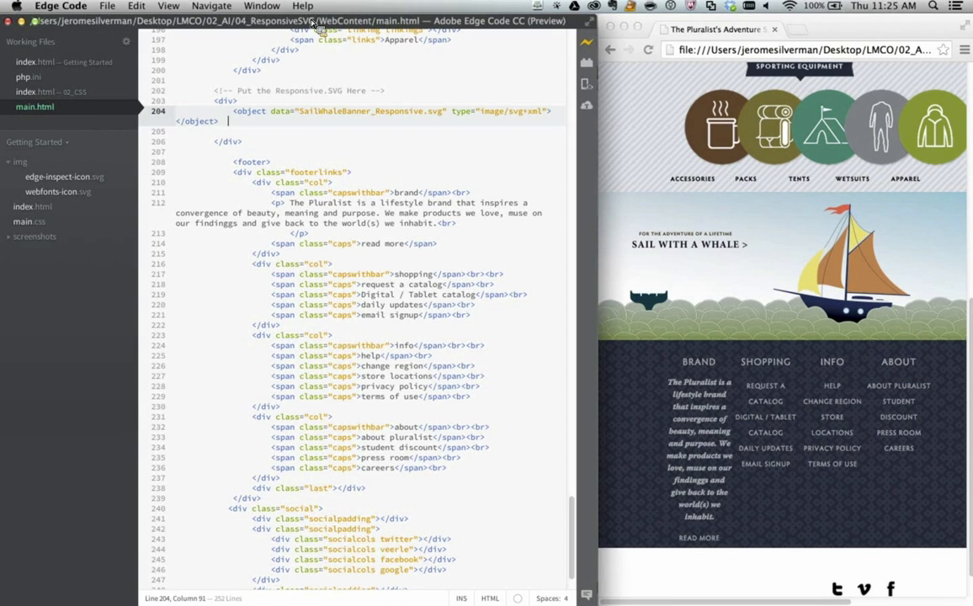
{"action": "key", "text": "super+h"}
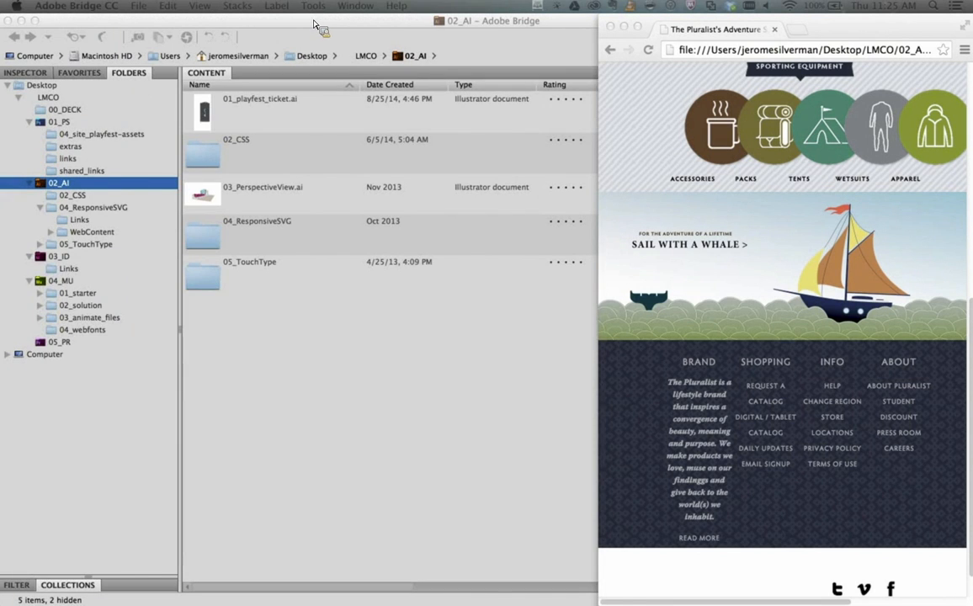
{"action": "key", "text": "super+Tab"}
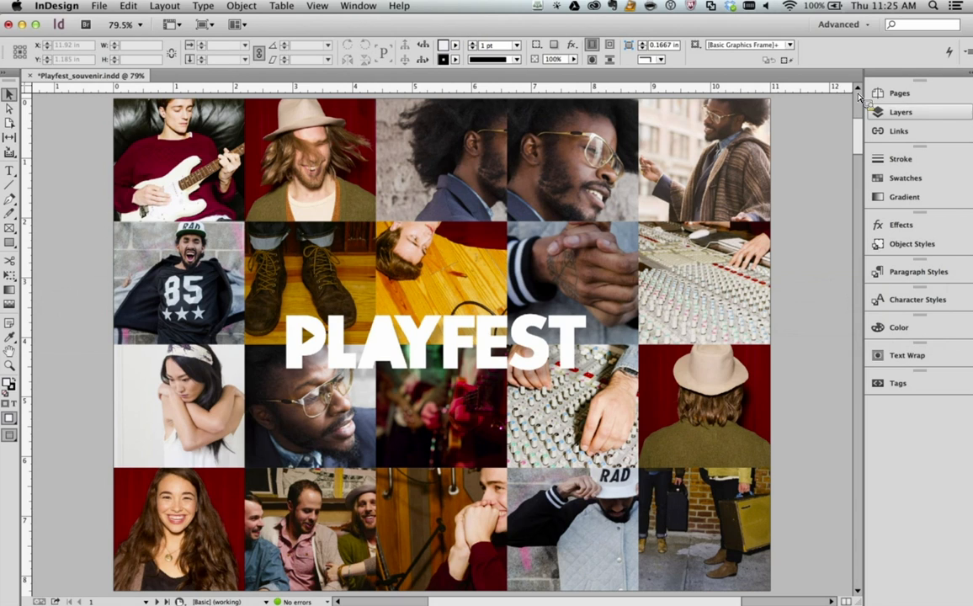
Go to page 3, the Overview page, of Playfest_souvenir.indd and collapse the page list
{"action": "left_click", "coordinate": [892, 93]}
{"action": "left_click_drag", "start_coordinate": [851, 256], "coordinate": [829, 189]}
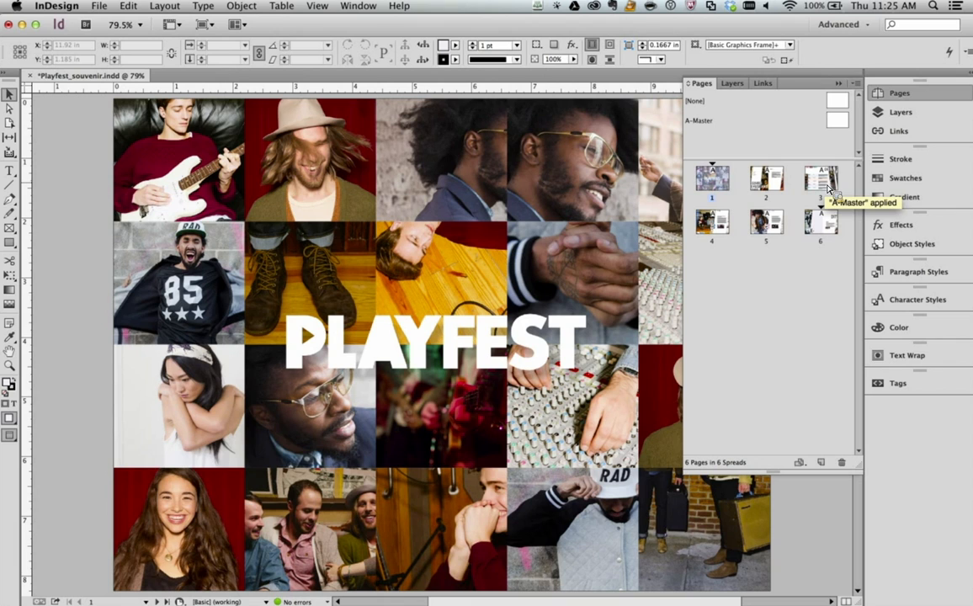
{"action": "double_click", "coordinate": [829, 189]}
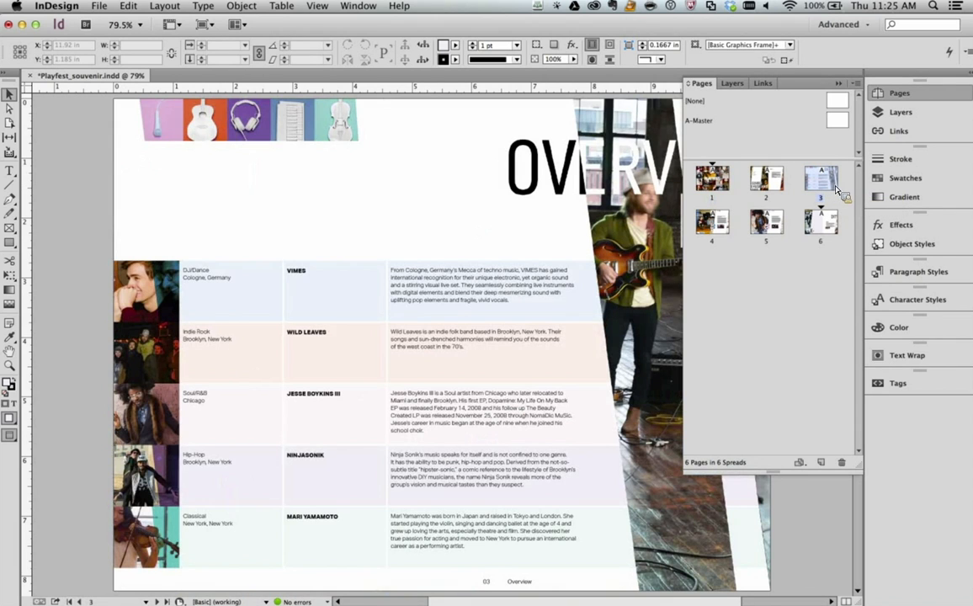
{"action": "left_click", "coordinate": [838, 82]}
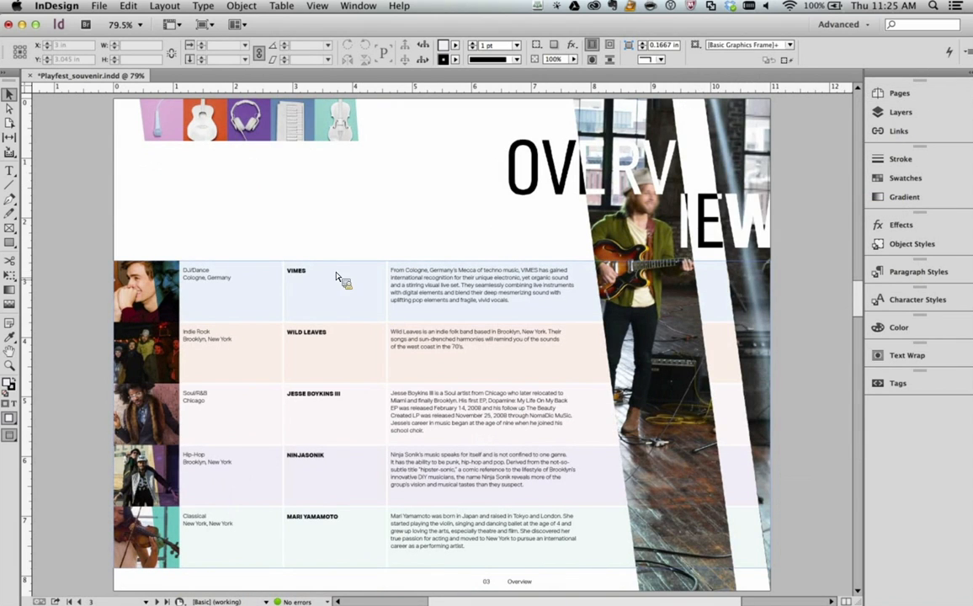
Select the artist-name column of the Overview table with the Type tool, and place the text cursor in the VIMES cell
{"action": "double_click", "coordinate": [305, 283]}
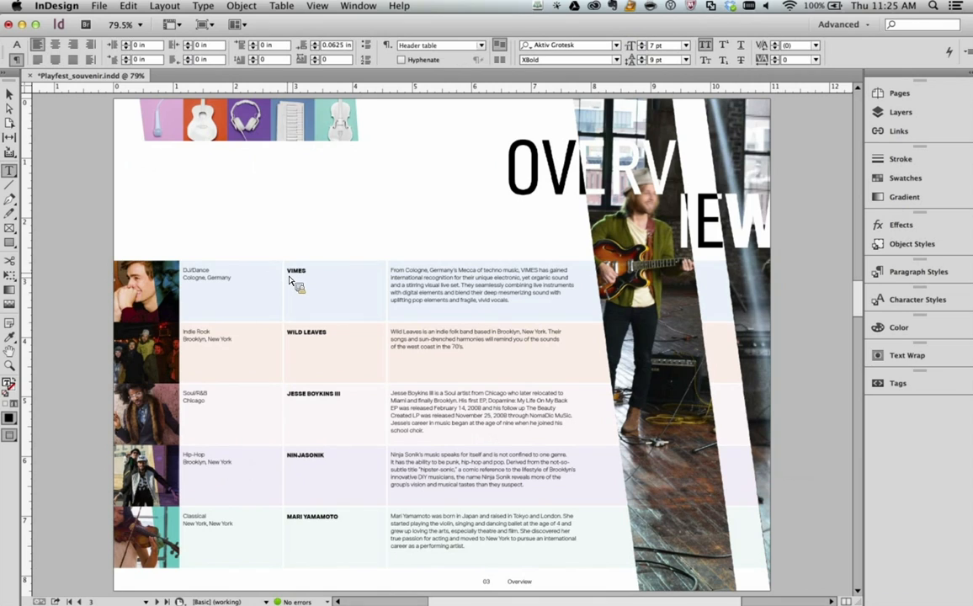
{"action": "left_click_drag", "start_coordinate": [289, 280], "coordinate": [354, 524]}
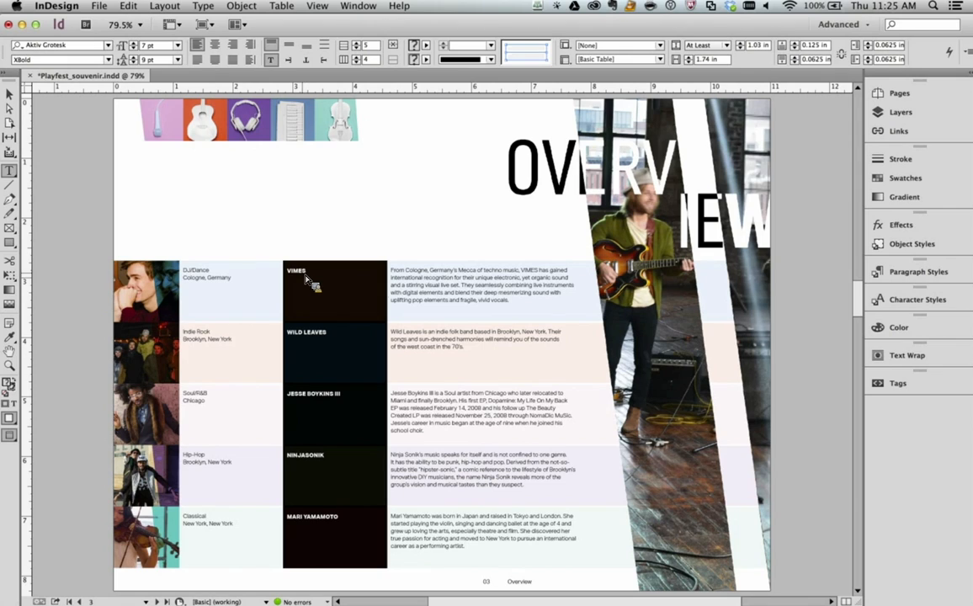
{"action": "left_click_drag", "start_coordinate": [307, 278], "coordinate": [374, 286]}
{"action": "left_click_drag", "start_coordinate": [392, 271], "coordinate": [396, 279]}
{"action": "key", "text": "super+alt+3"}
{"action": "left_click_drag", "start_coordinate": [433, 309], "coordinate": [542, 545]}
{"action": "left_click_drag", "start_coordinate": [410, 288], "coordinate": [317, 282]}
{"action": "left_click", "coordinate": [356, 291]}
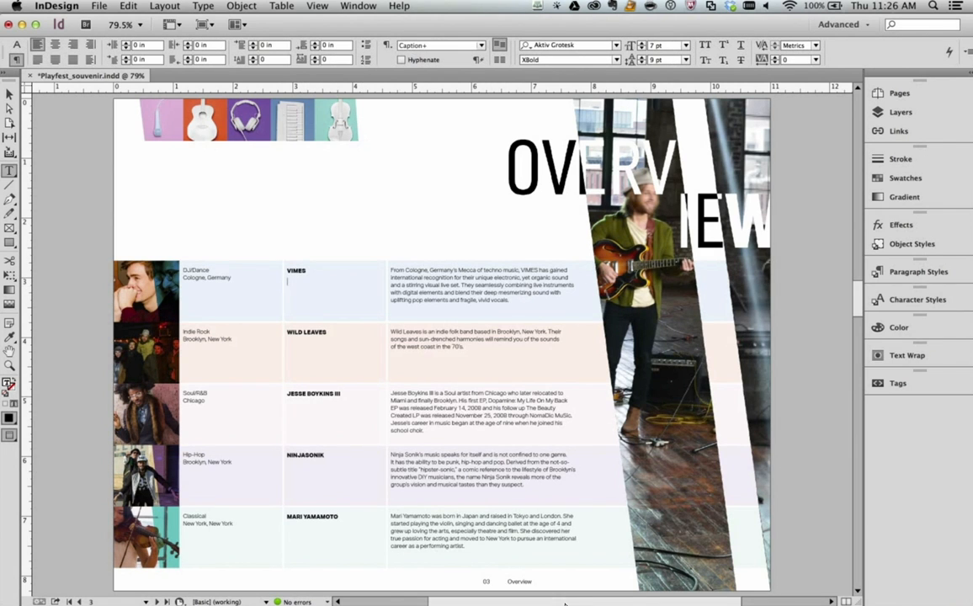
Display the document's color swatches, look into the first artist's color group and collapse it
{"action": "left_click", "coordinate": [939, 177]}
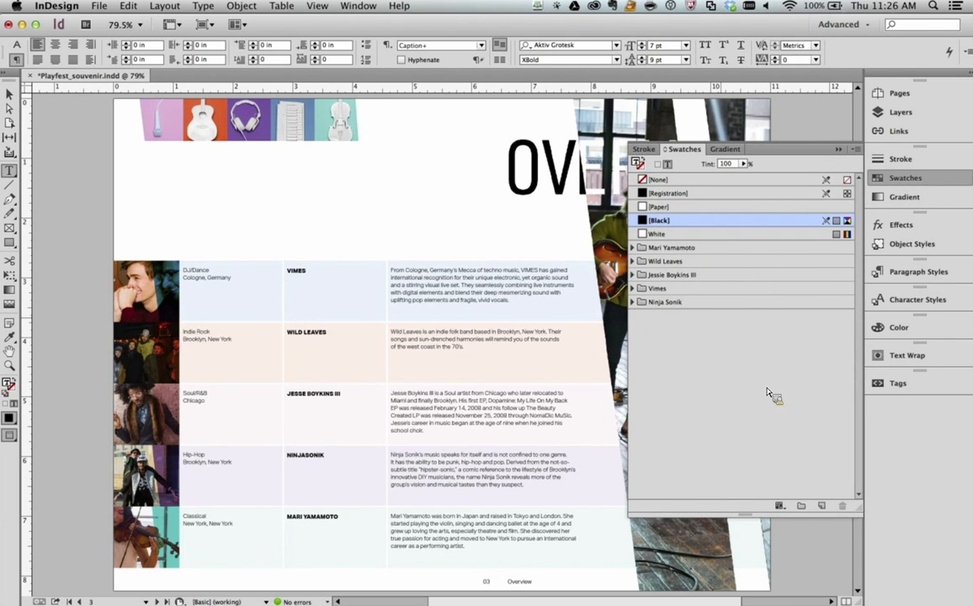
{"action": "left_click", "coordinate": [632, 248]}
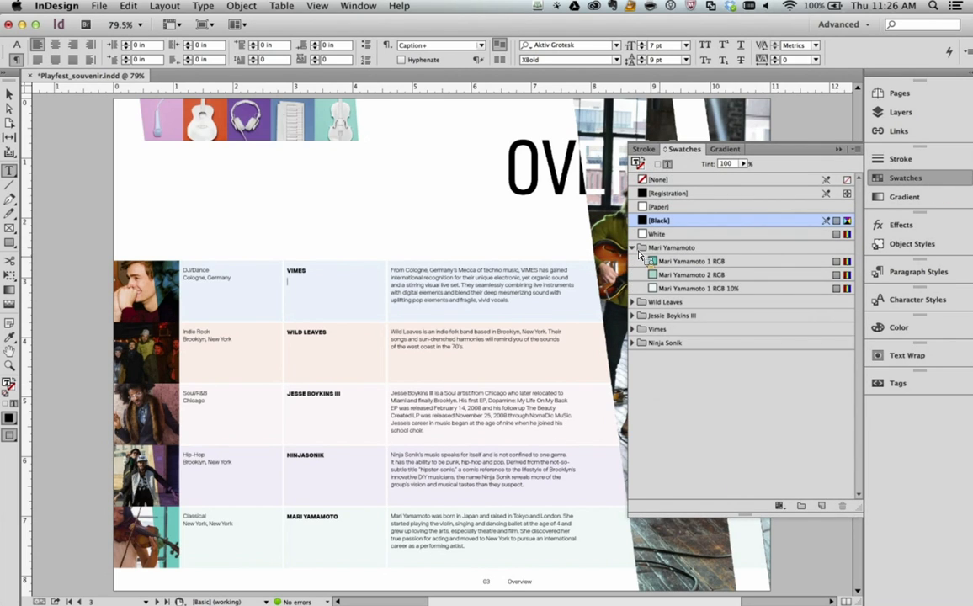
{"action": "left_click", "coordinate": [635, 253]}
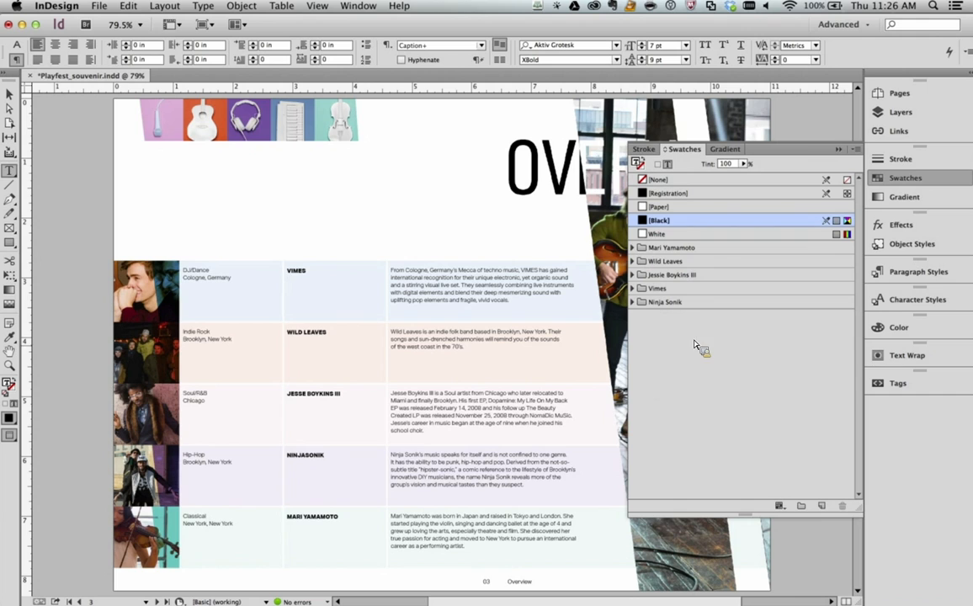
Create a spot color swatch named LMCO in CMYK with Cyan 58, Magenta 0, Yellow 44 and Black 16 percent
{"action": "left_click", "coordinate": [837, 150]}
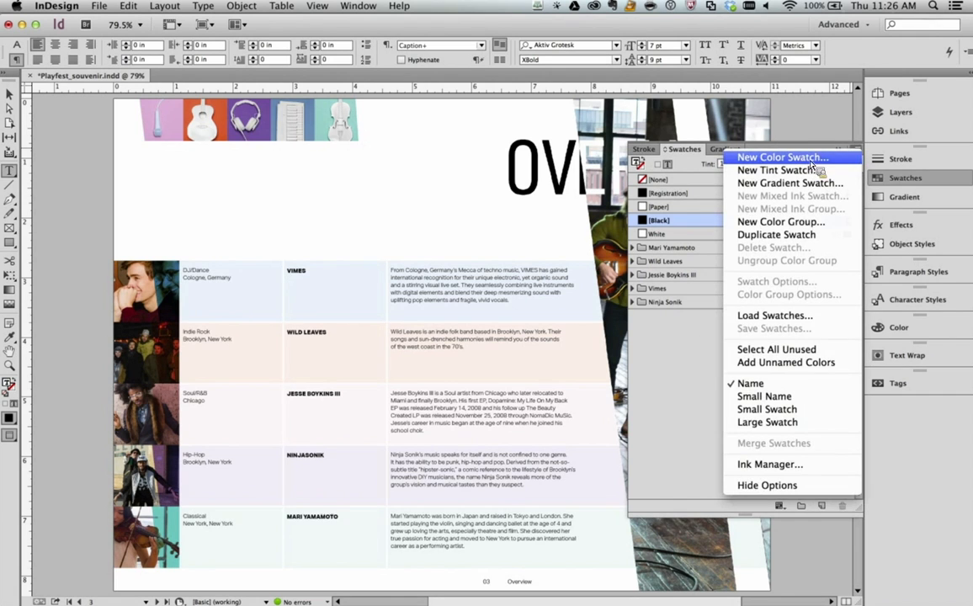
{"action": "left_click", "coordinate": [812, 158]}
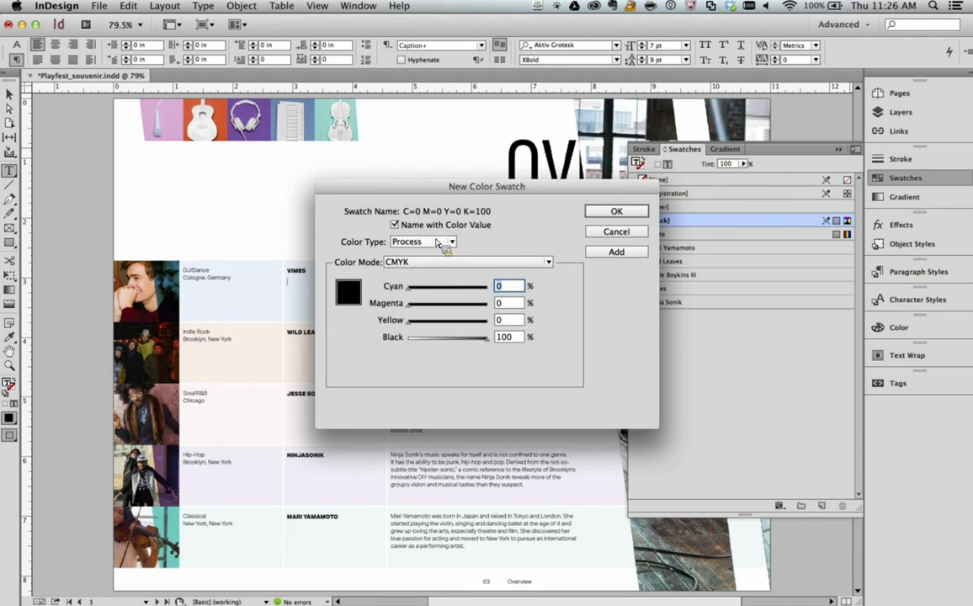
{"action": "left_click", "coordinate": [421, 242]}
{"action": "left_click", "coordinate": [412, 269]}
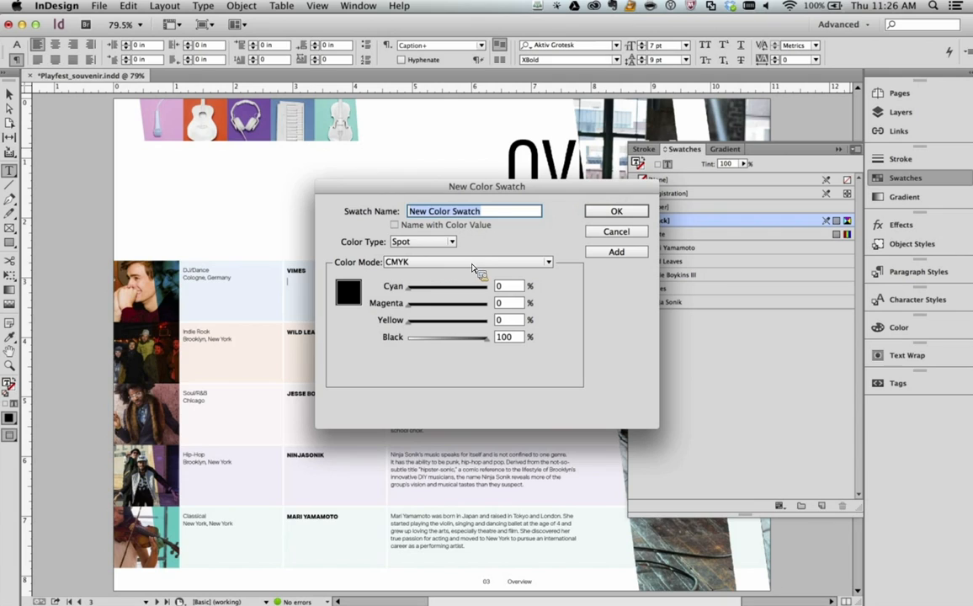
{"action": "type", "text": "LMCO"}
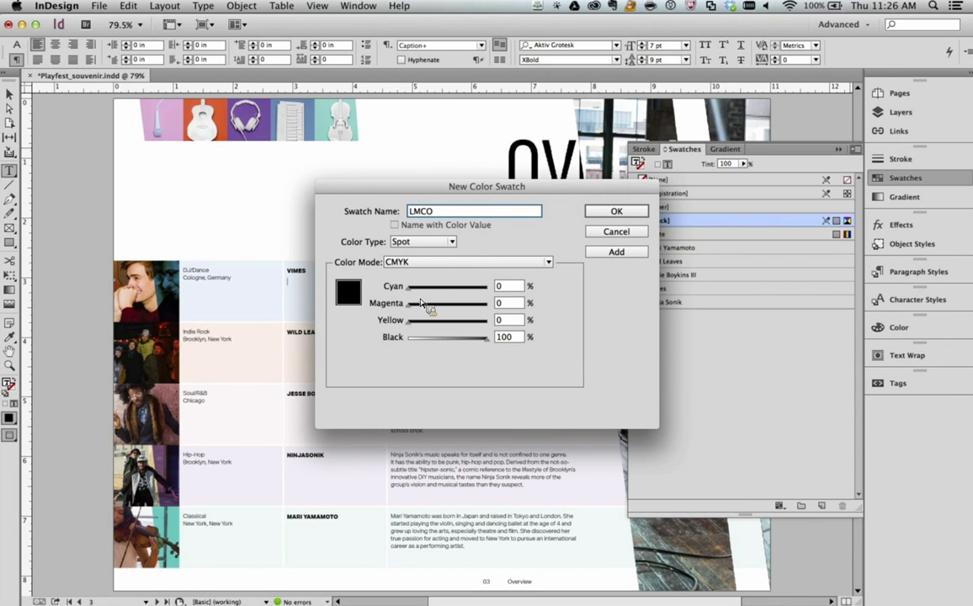
{"action": "left_click_drag", "start_coordinate": [409, 286], "coordinate": [453, 286]}
{"action": "left_click_drag", "start_coordinate": [461, 338], "coordinate": [422, 337]}
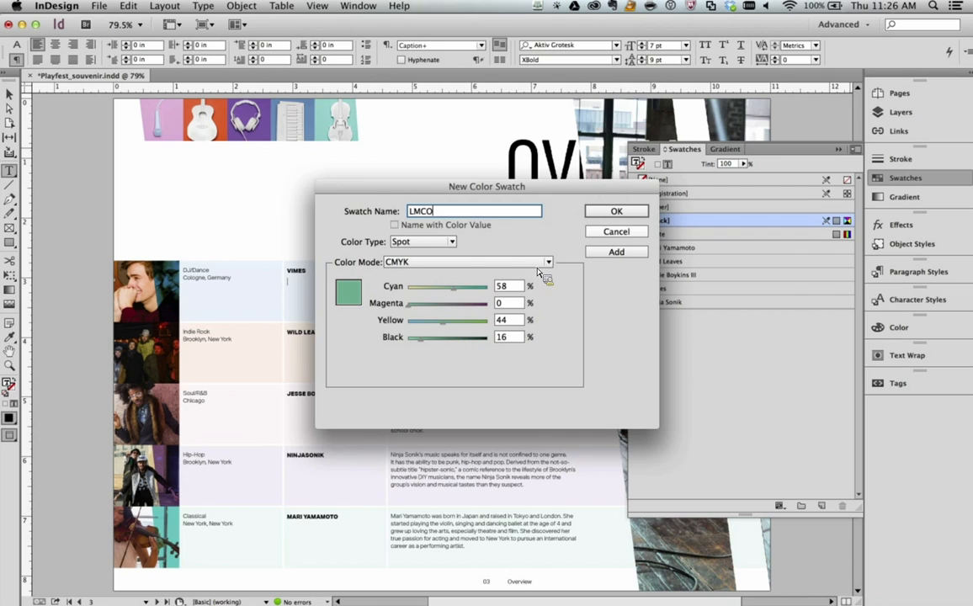
{"action": "left_click", "coordinate": [599, 211]}
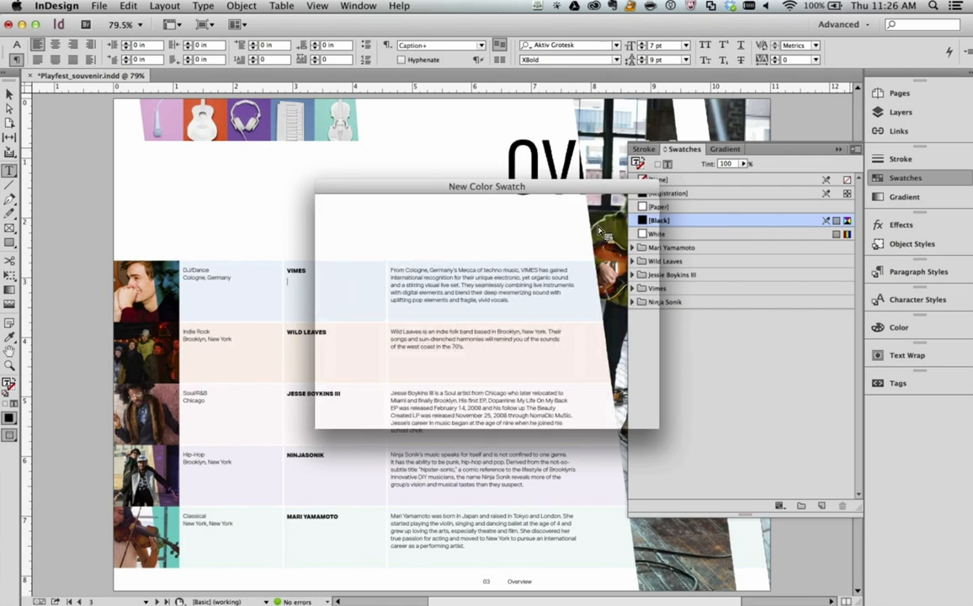
Create a new color group from the range of swatches from [Black] through LMCO
{"action": "left_click", "coordinate": [683, 221], "text": "shift"}
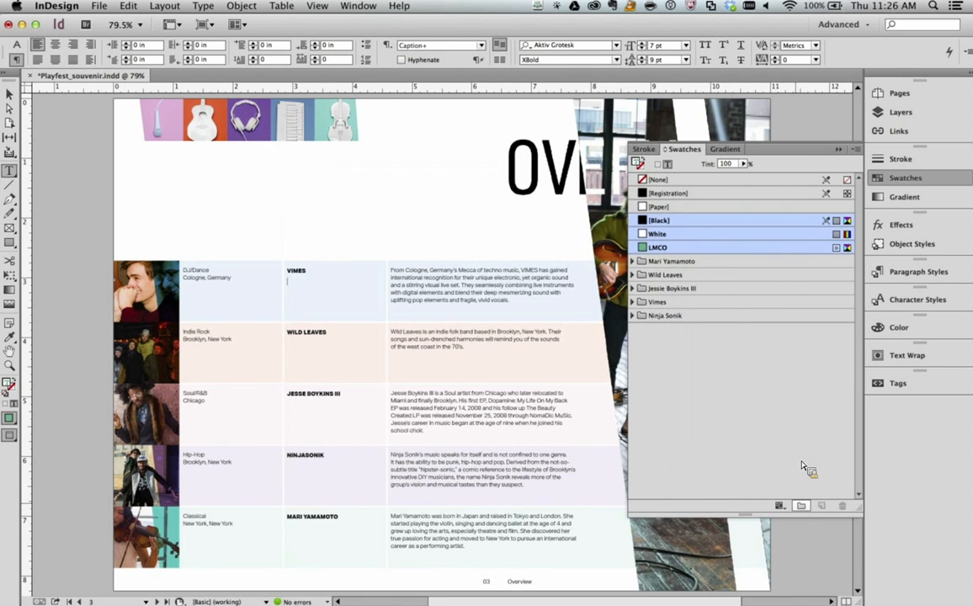
{"action": "left_click", "coordinate": [801, 505]}
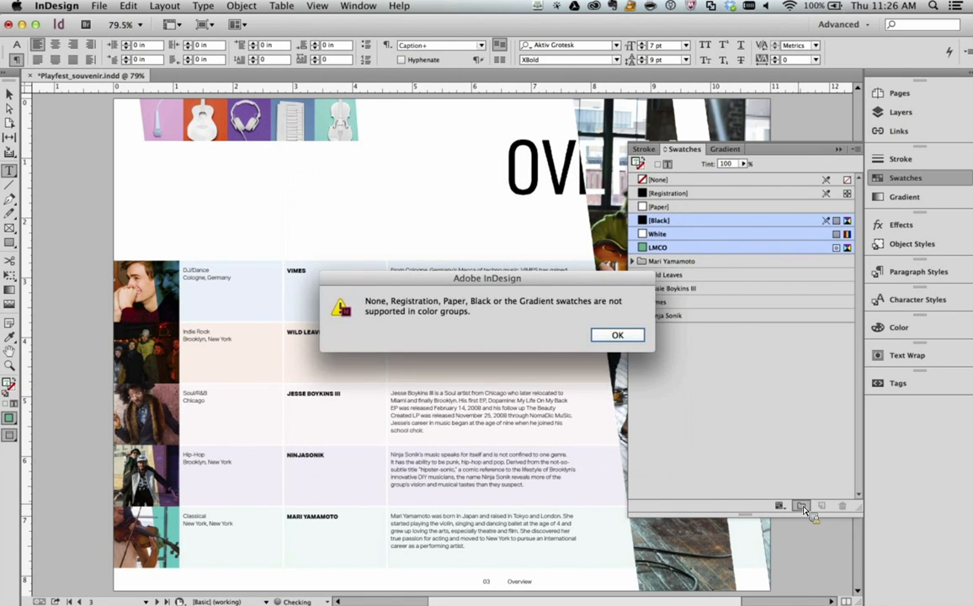
{"action": "left_click", "coordinate": [618, 341]}
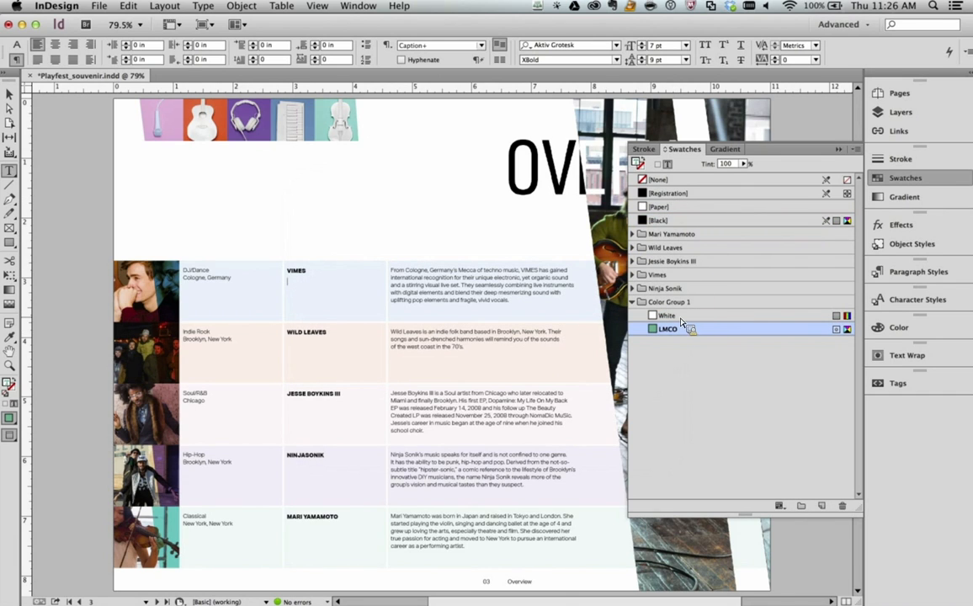
Rename the new color group as LMCO GROUP, collapse it and hide the swatches
{"action": "double_click", "coordinate": [678, 302]}
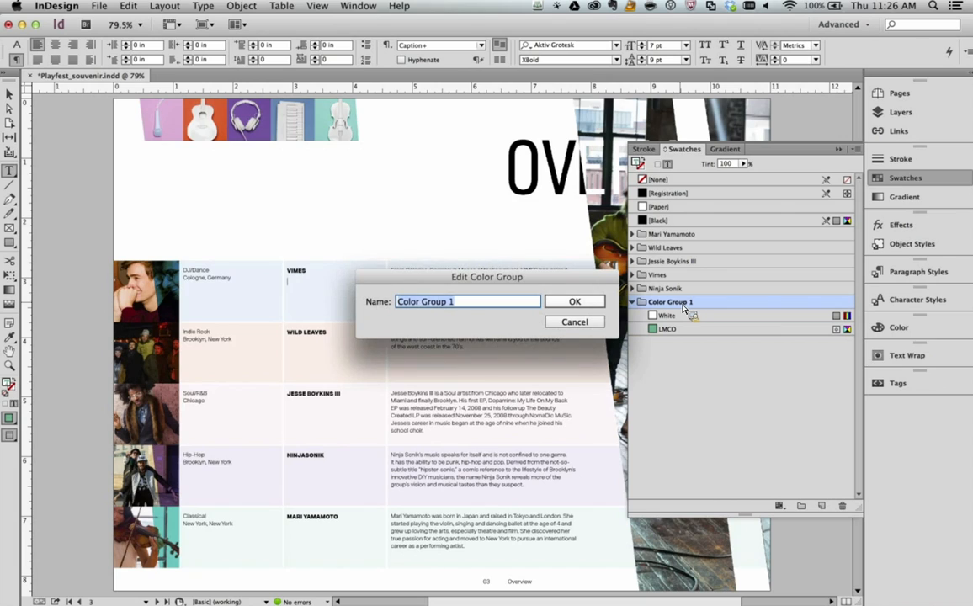
{"action": "type", "text": "LMCO GROUP"}
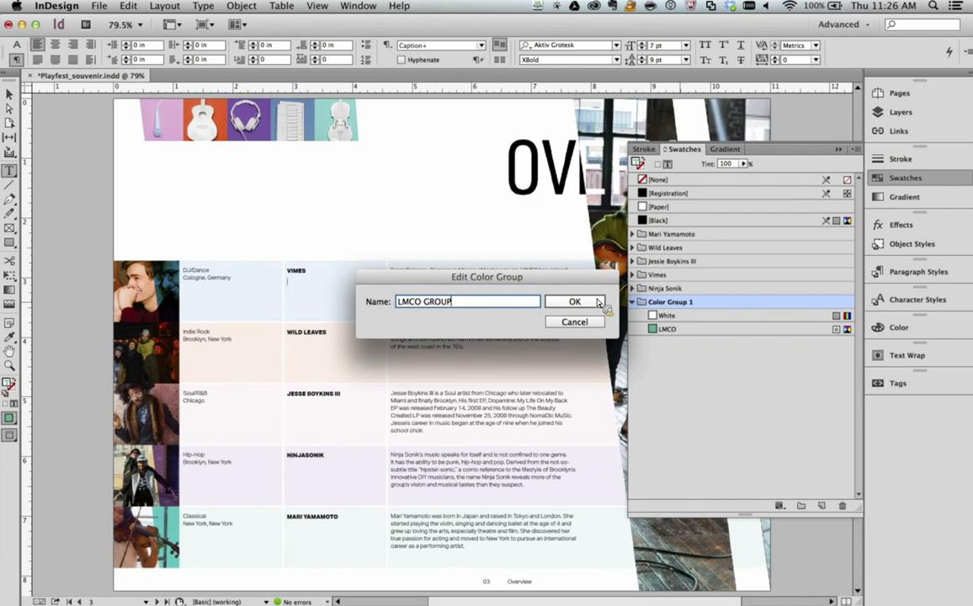
{"action": "left_click", "coordinate": [574, 301]}
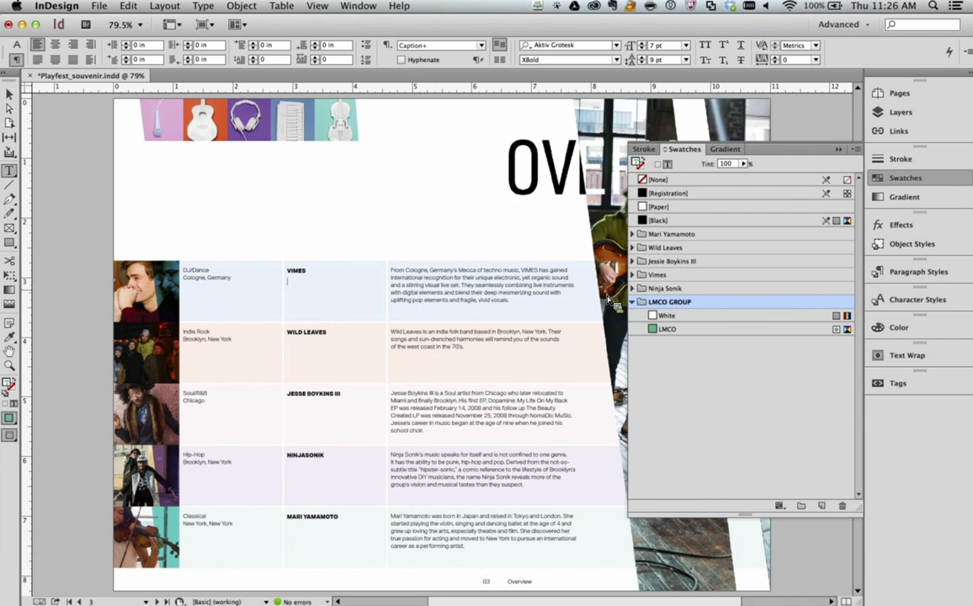
{"action": "left_click", "coordinate": [634, 303]}
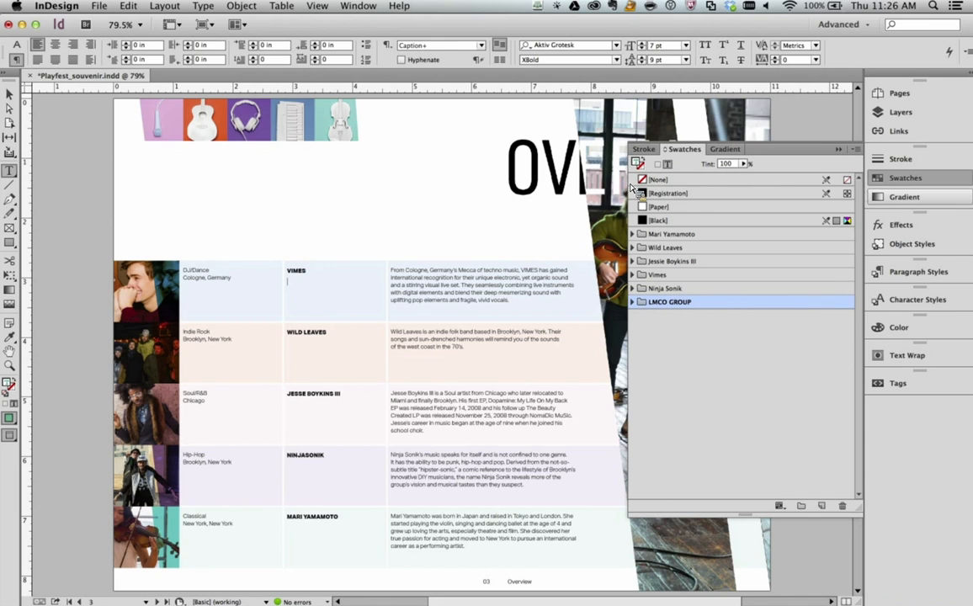
{"action": "left_click", "coordinate": [915, 179]}
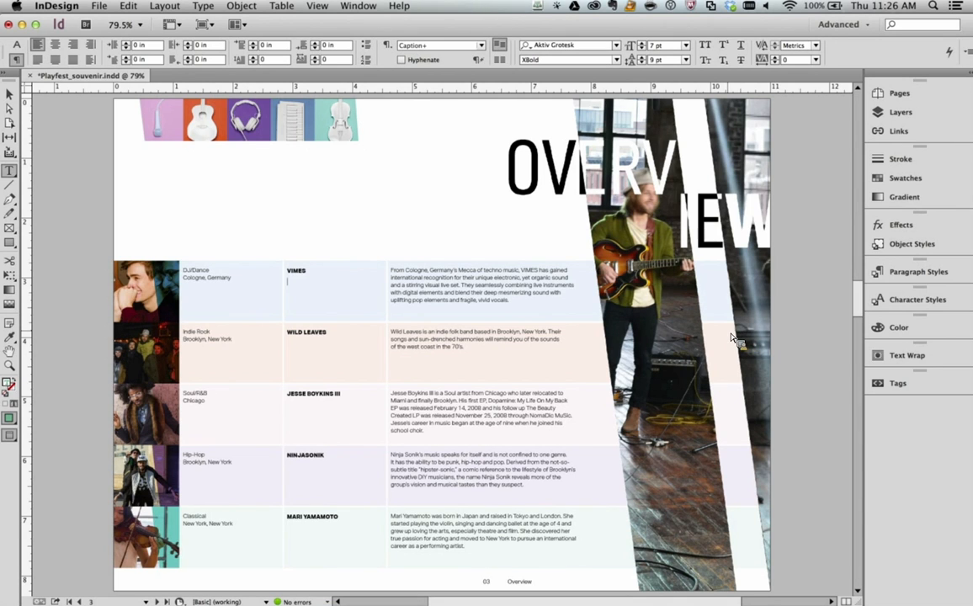
Select the animation frame below the text on page 2, the Introduction page, with the Selection tool
{"action": "scroll", "coordinate": [730, 338], "scroll_direction": "up", "scroll_amount": 10}
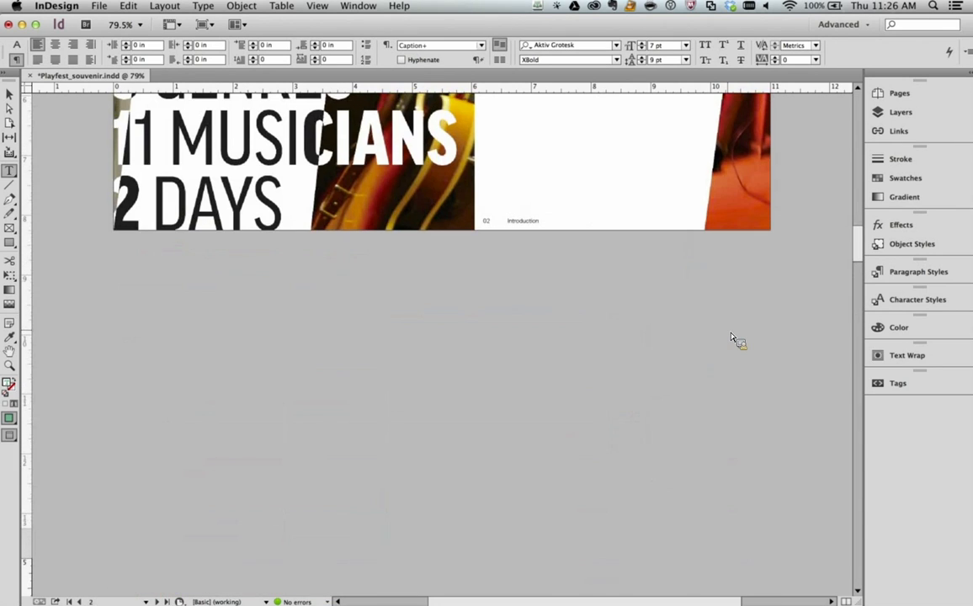
{"action": "scroll", "coordinate": [730, 338], "scroll_direction": "up", "scroll_amount": 10}
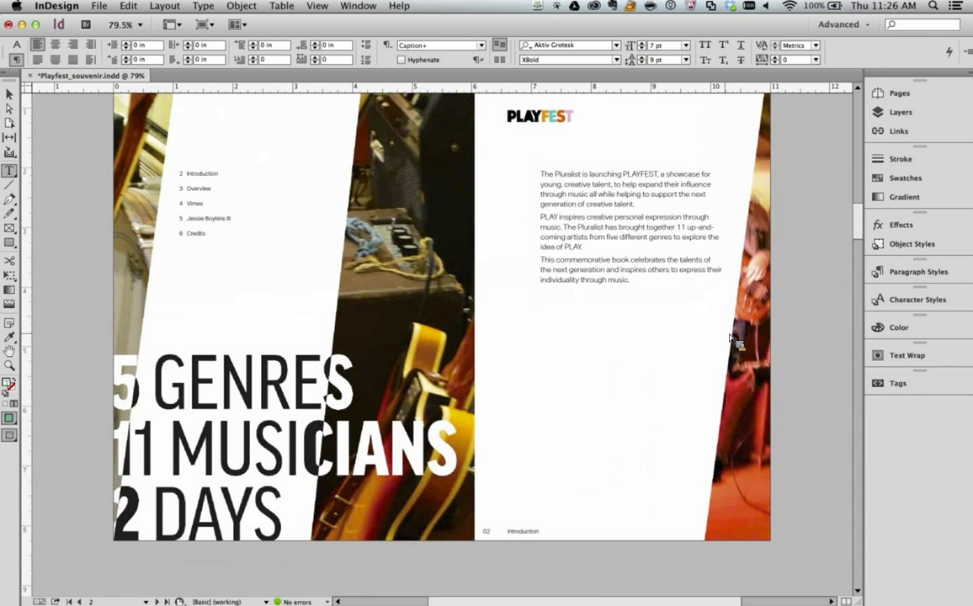
{"action": "scroll", "coordinate": [731, 341], "scroll_direction": "up", "scroll_amount": 1}
{"action": "scroll", "coordinate": [729, 339], "scroll_direction": "up", "scroll_amount": 2}
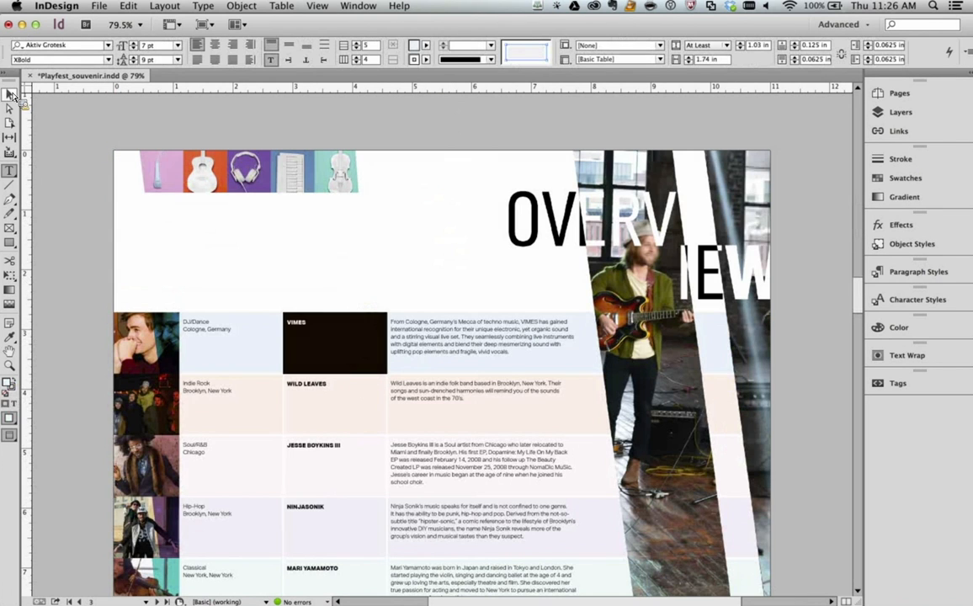
{"action": "left_click", "coordinate": [10, 95]}
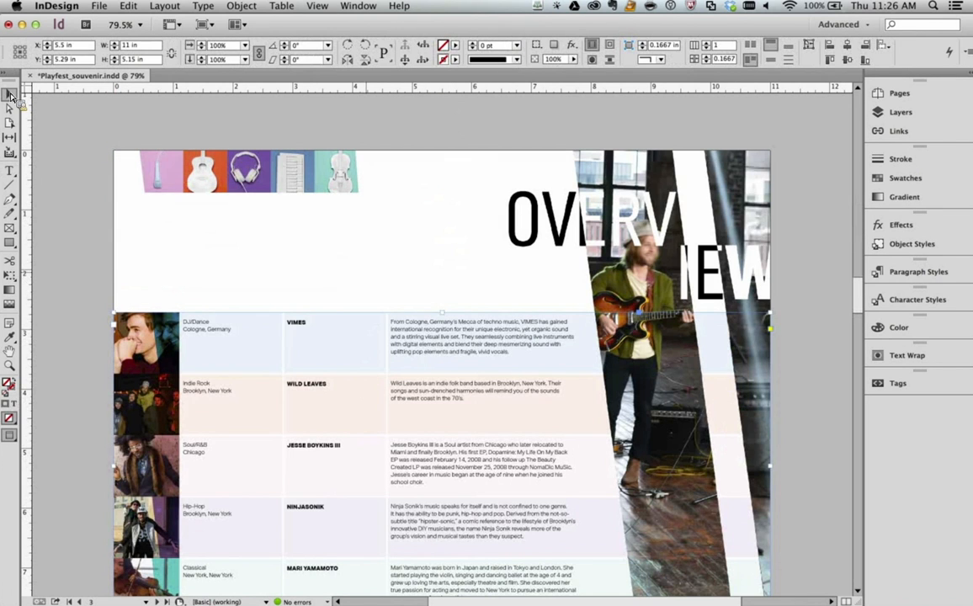
{"action": "scroll", "coordinate": [377, 282], "scroll_direction": "up", "scroll_amount": 10}
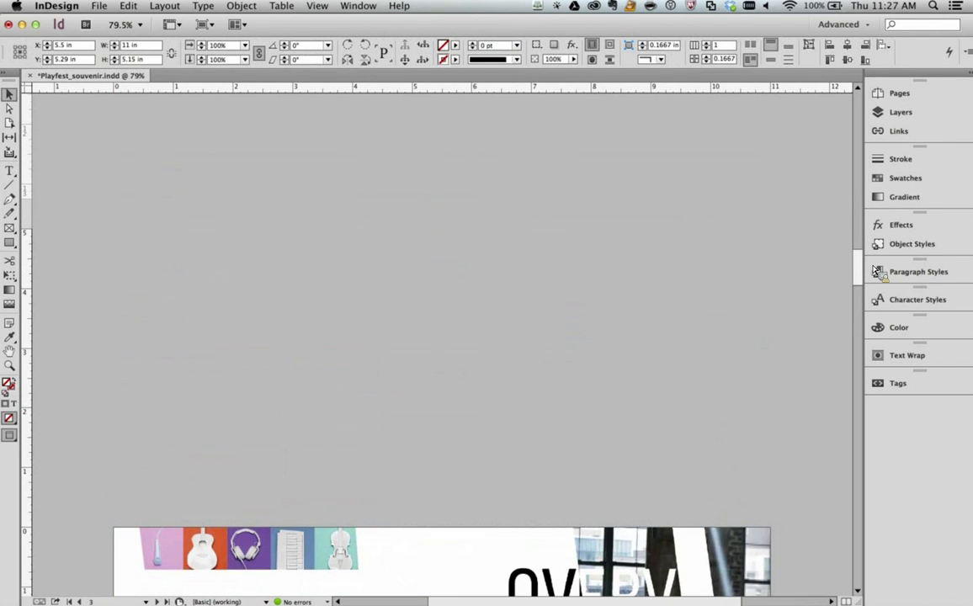
{"action": "left_click_drag", "start_coordinate": [872, 269], "coordinate": [864, 223]}
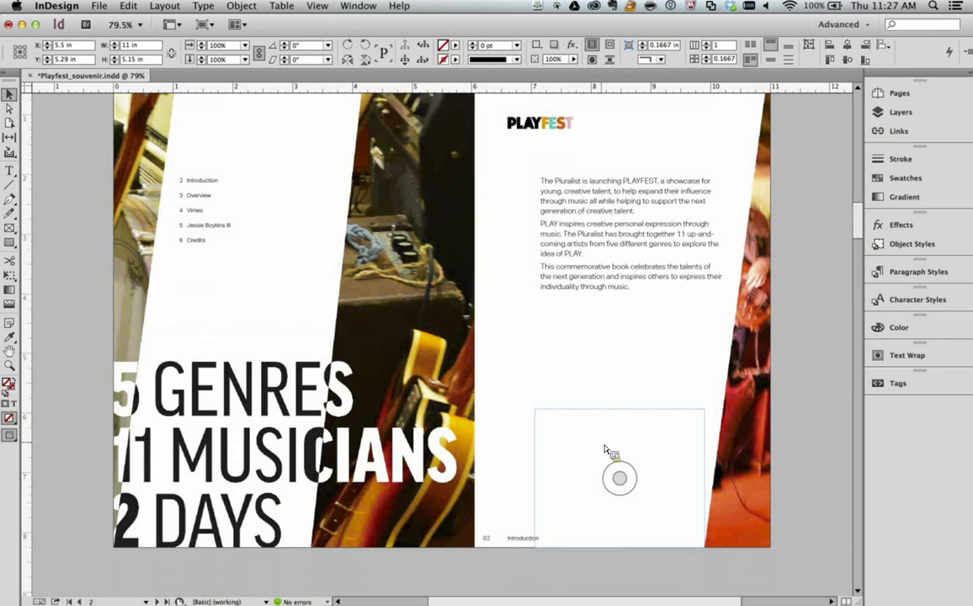
{"action": "left_click", "coordinate": [604, 450]}
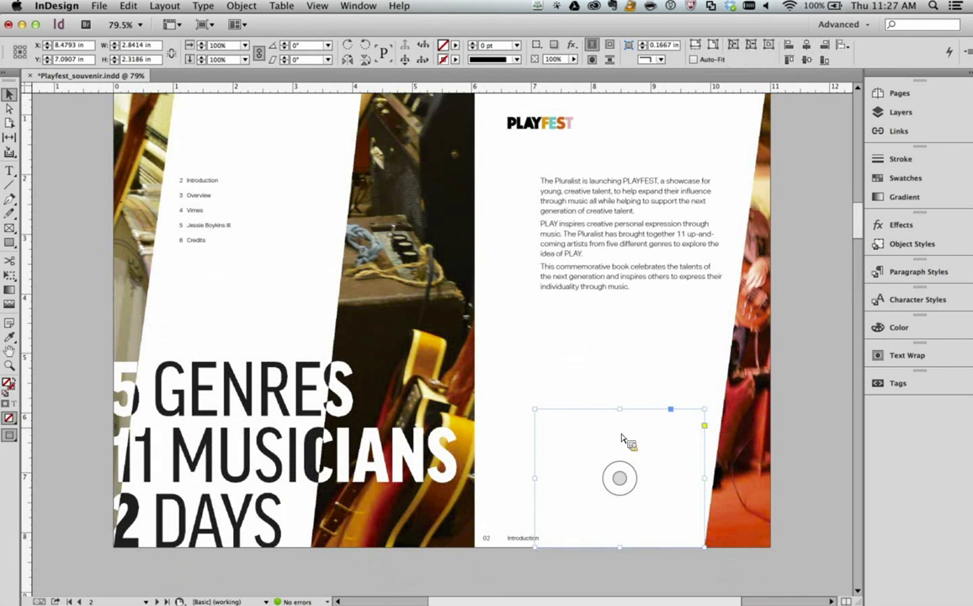
Switch the workspace from Advanced to Digital Publishing
{"action": "left_click_drag", "start_coordinate": [858, 220], "coordinate": [864, 217]}
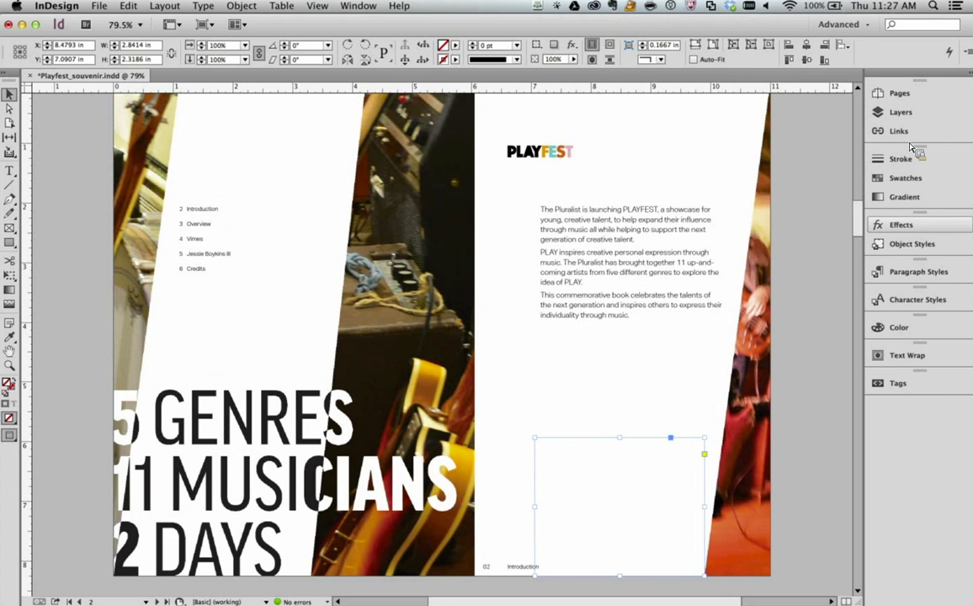
{"action": "left_click", "coordinate": [842, 23]}
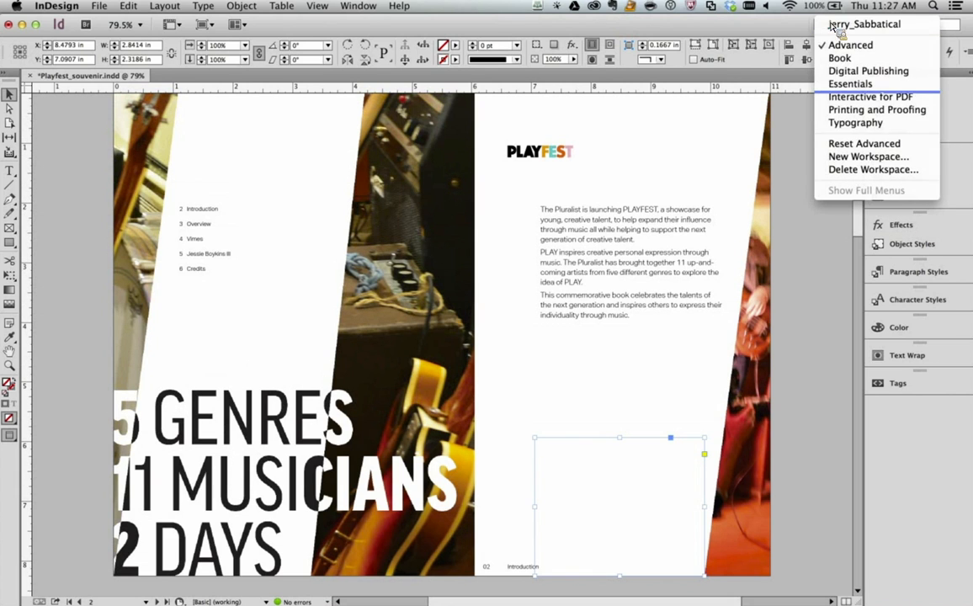
{"action": "left_click", "coordinate": [858, 71]}
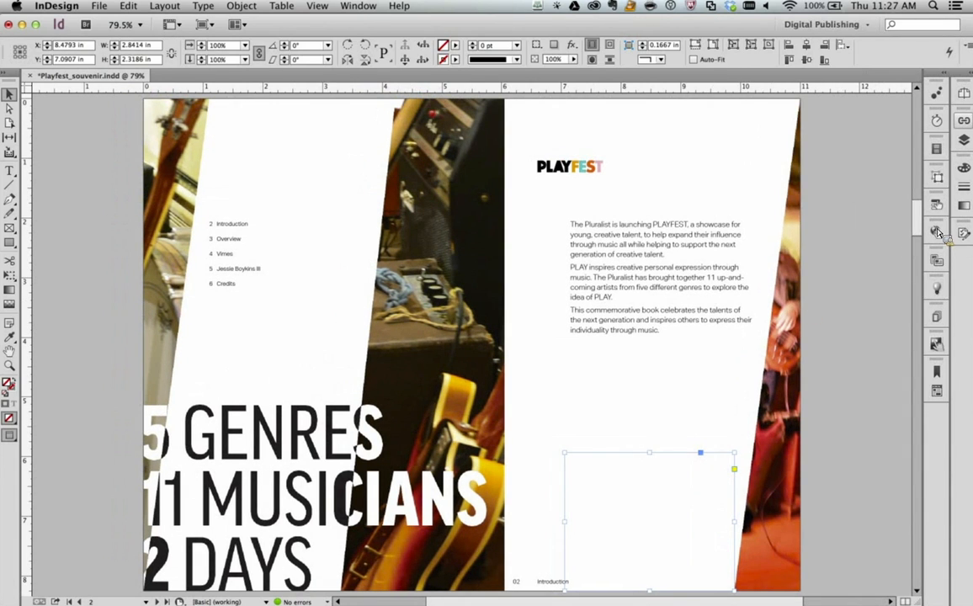
Examine the link information of the selected Edge Animate frame and its Folio Overlays web content options
{"action": "left_click", "coordinate": [965, 123]}
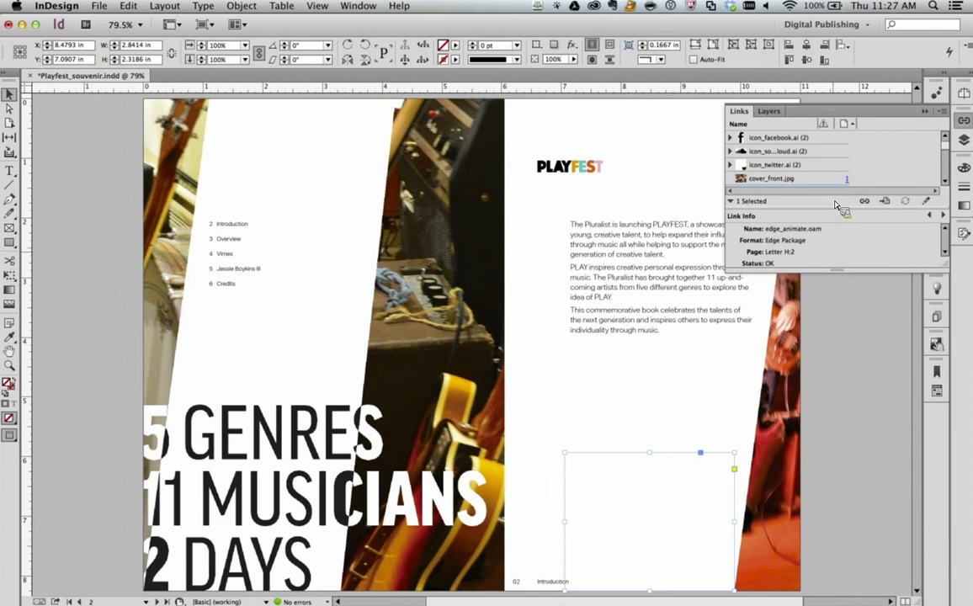
{"action": "left_click_drag", "start_coordinate": [836, 270], "coordinate": [846, 376]}
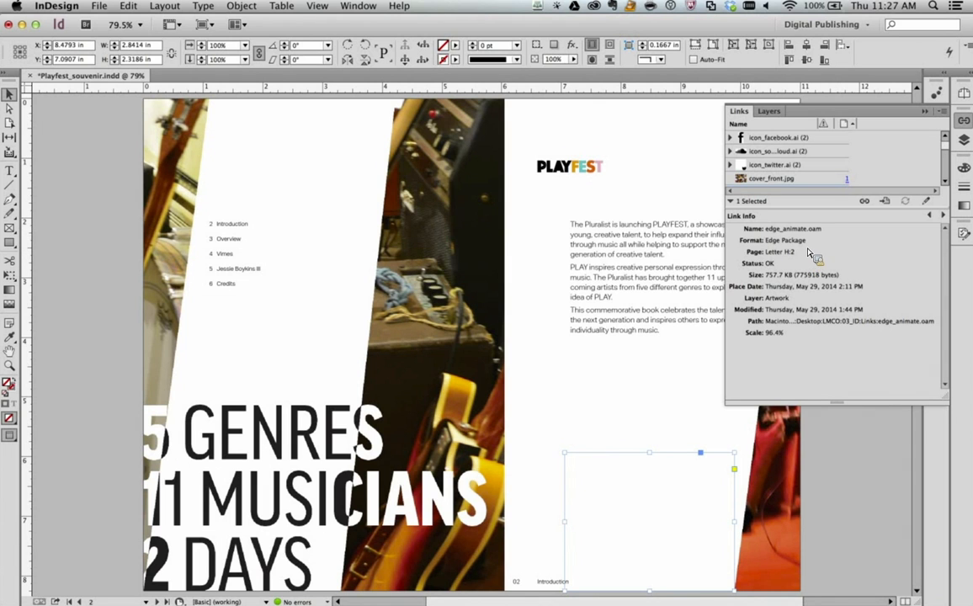
{"action": "left_click", "coordinate": [968, 122]}
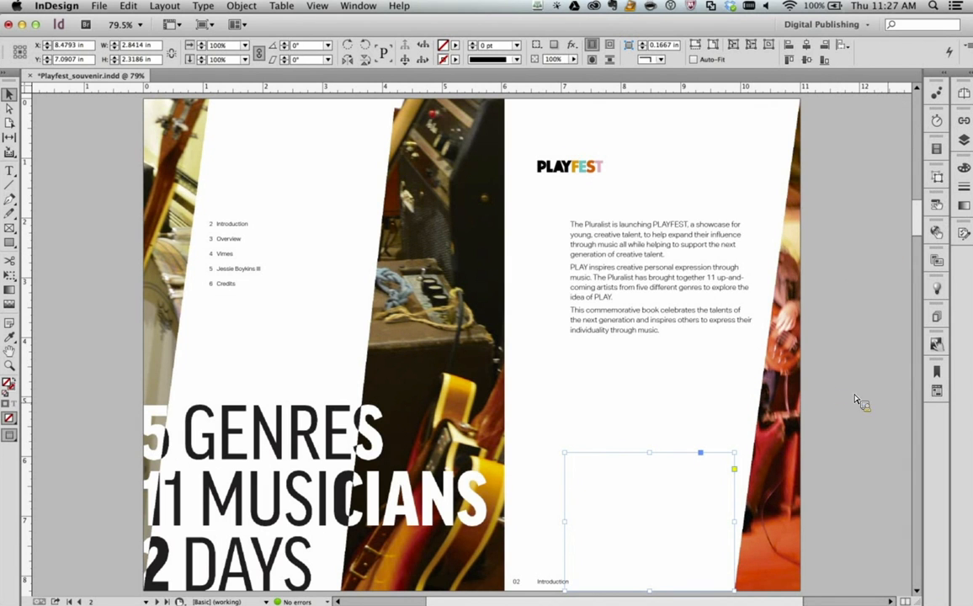
{"action": "left_click", "coordinate": [936, 344]}
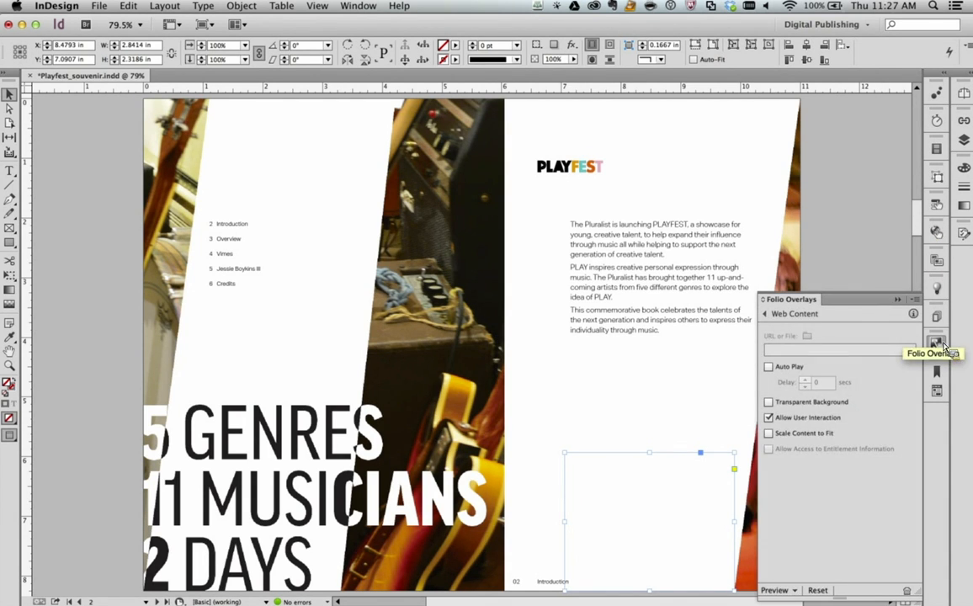
{"action": "left_click", "coordinate": [943, 346]}
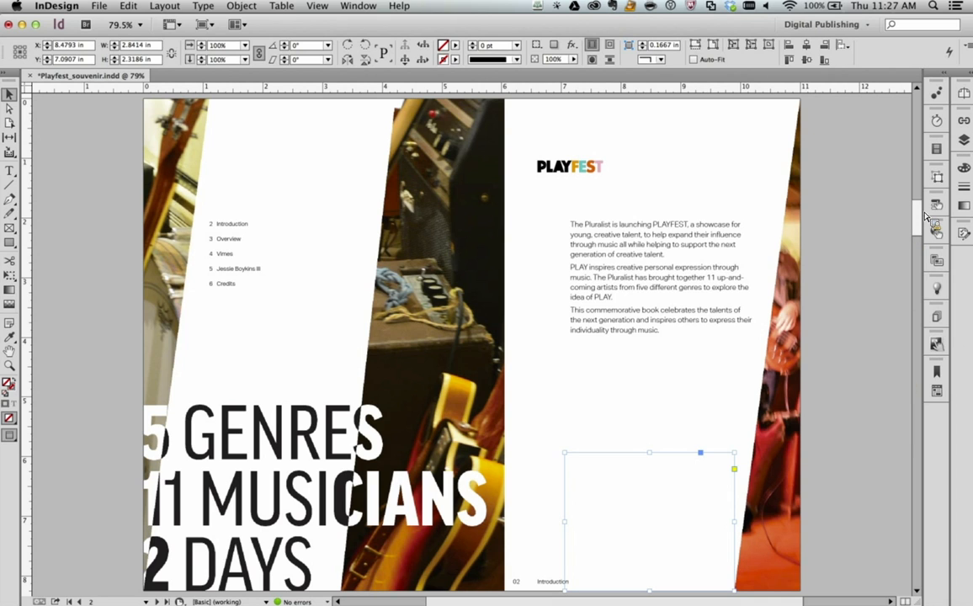
Go to page 4, the Vimes page, and select the video frame below the interview text
{"action": "scroll", "coordinate": [924, 218], "scroll_direction": "up", "scroll_amount": 1}
{"action": "scroll", "coordinate": [924, 218], "scroll_direction": "down", "scroll_amount": 3}
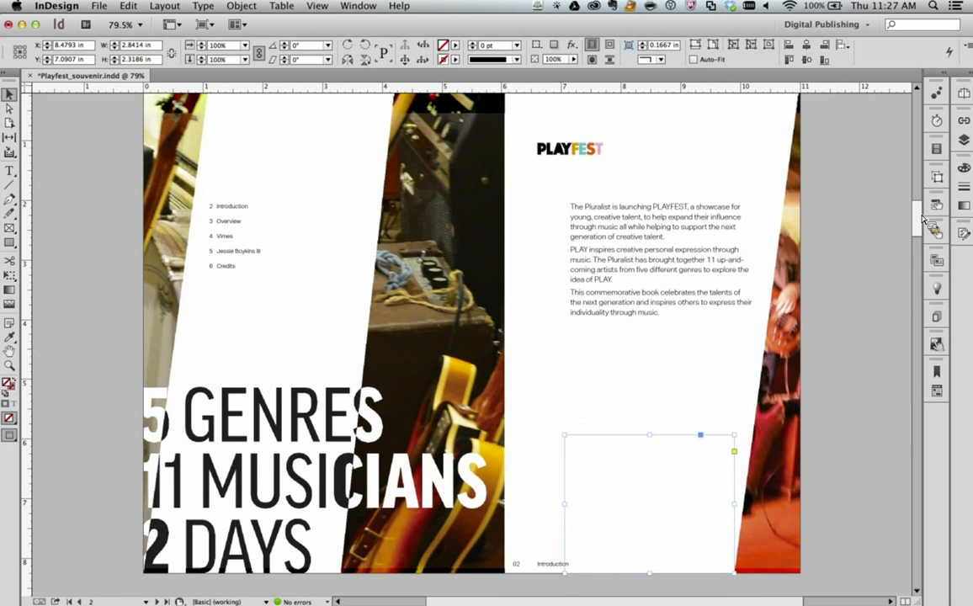
{"action": "scroll", "coordinate": [924, 218], "scroll_direction": "up", "scroll_amount": 1}
{"action": "scroll", "coordinate": [924, 217], "scroll_direction": "down", "scroll_amount": 10}
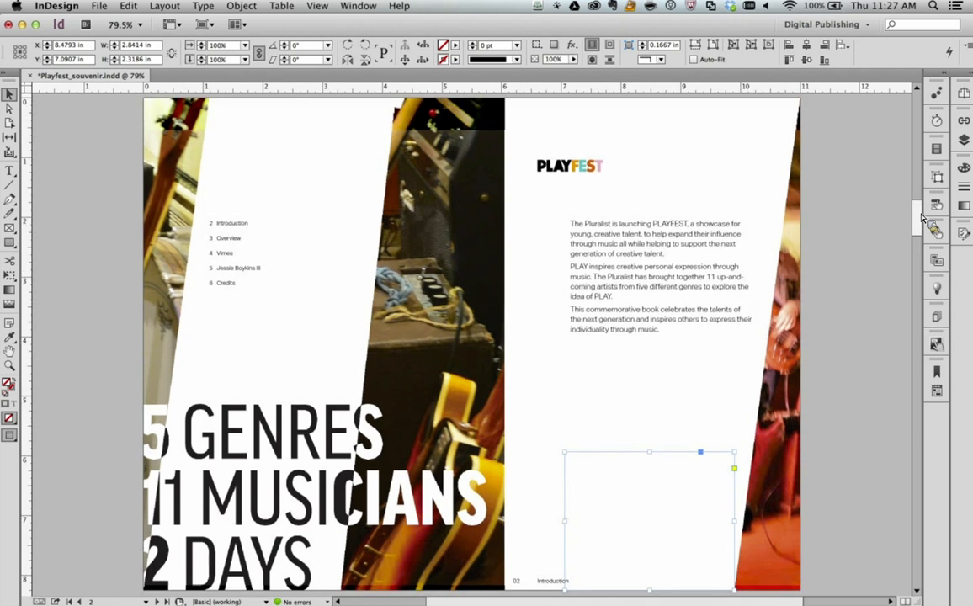
{"action": "scroll", "coordinate": [916, 267], "scroll_direction": "down", "scroll_amount": 10}
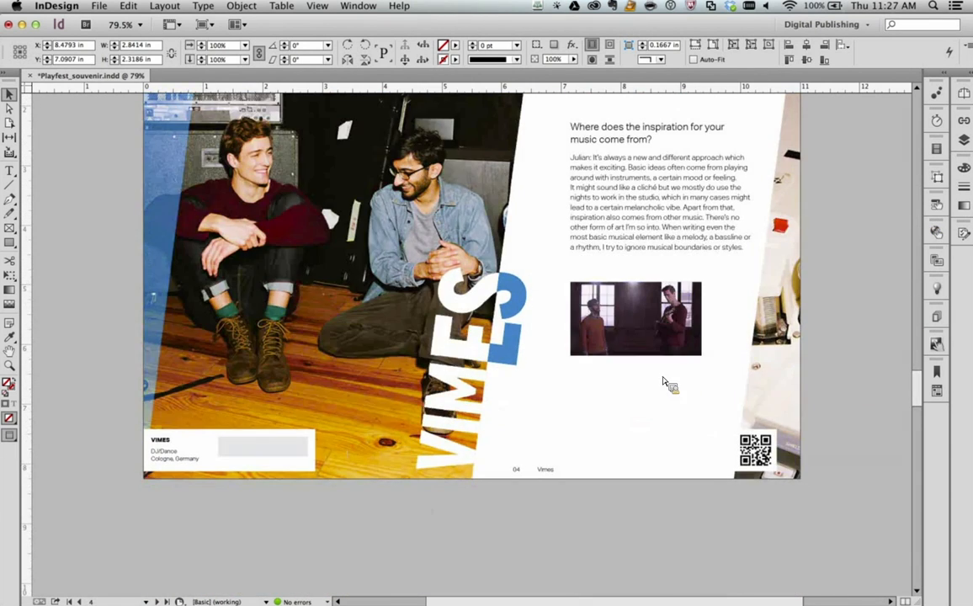
{"action": "left_click", "coordinate": [580, 295]}
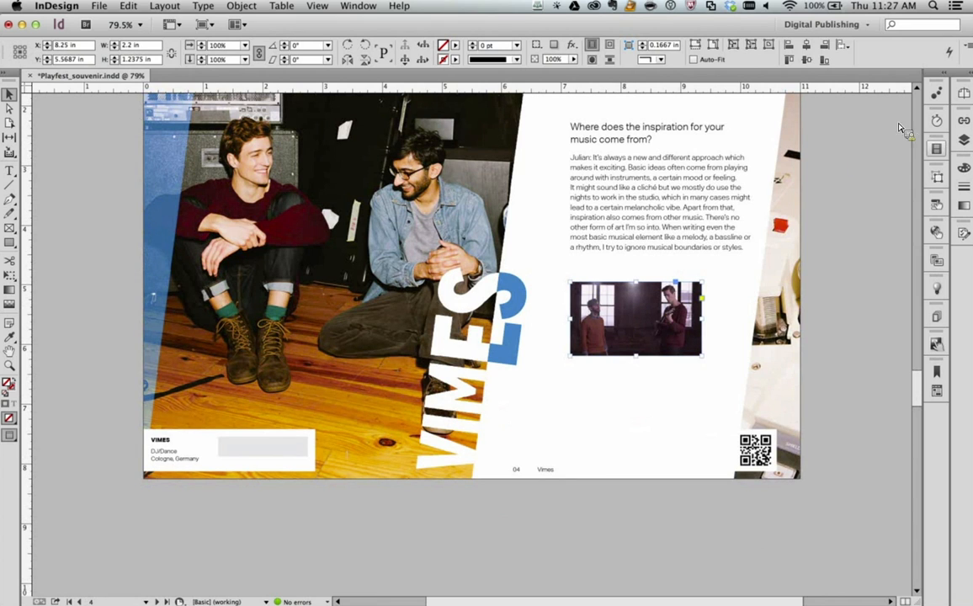
Preview the selected video by scrubbing to about its middle, and close the media preview
{"action": "left_click", "coordinate": [936, 148]}
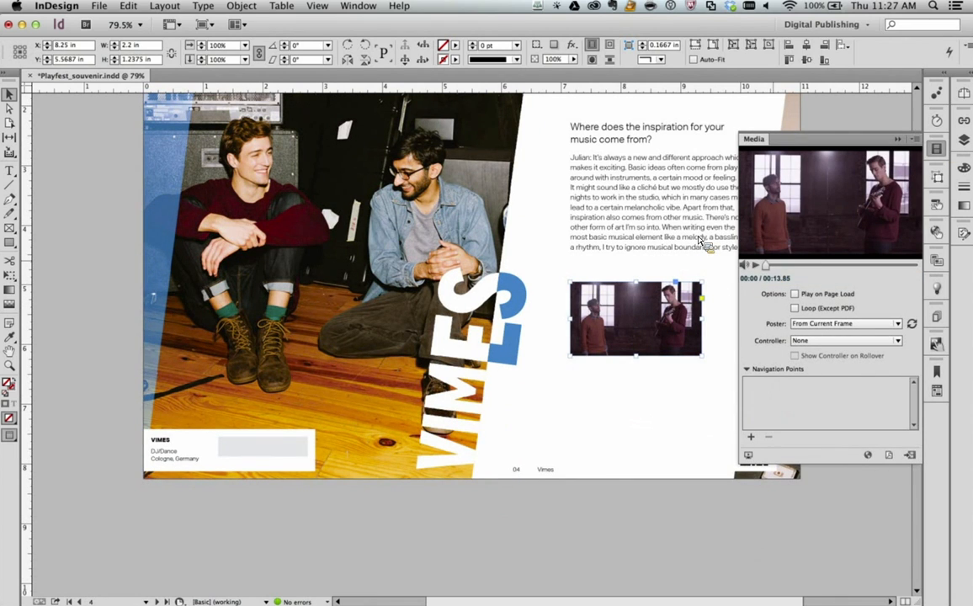
{"action": "left_click_drag", "start_coordinate": [765, 265], "coordinate": [831, 266]}
{"action": "left_click", "coordinate": [937, 149]}
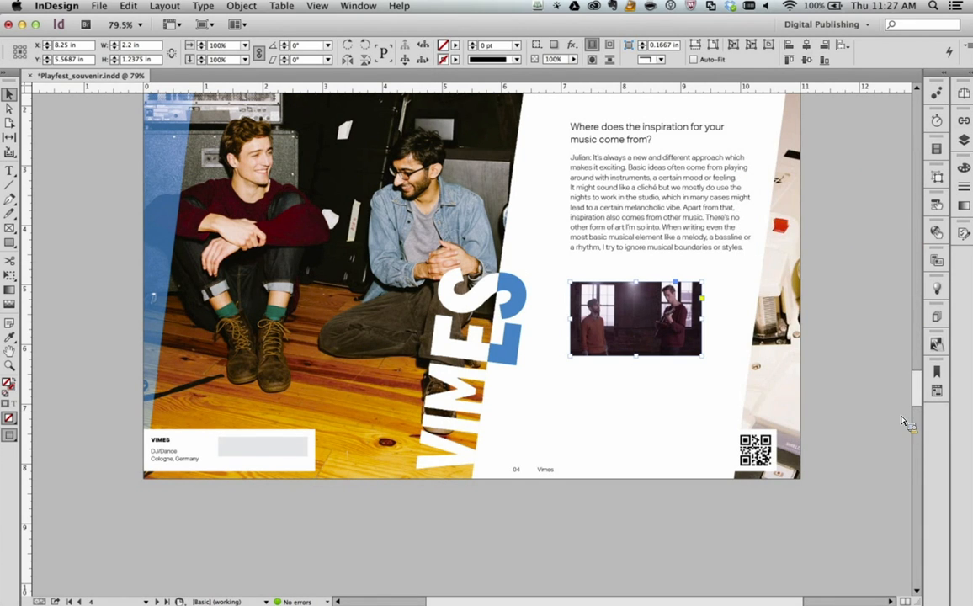
Check the hyperlink URLs of the Facebook, SoundCloud and Twitter icons above the Vimes interview text
{"action": "scroll", "coordinate": [925, 395], "scroll_direction": "up", "scroll_amount": 5}
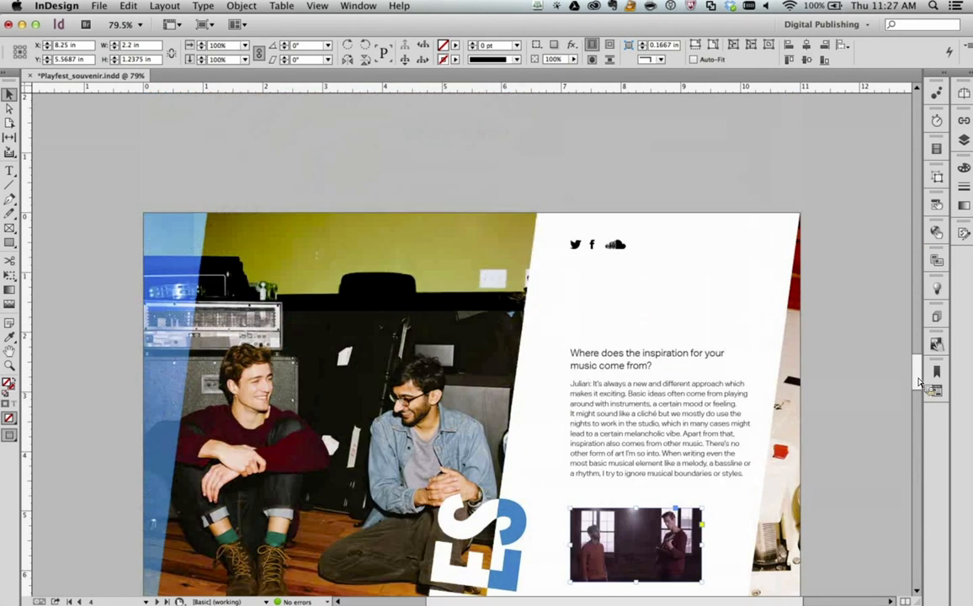
{"action": "left_click", "coordinate": [593, 245]}
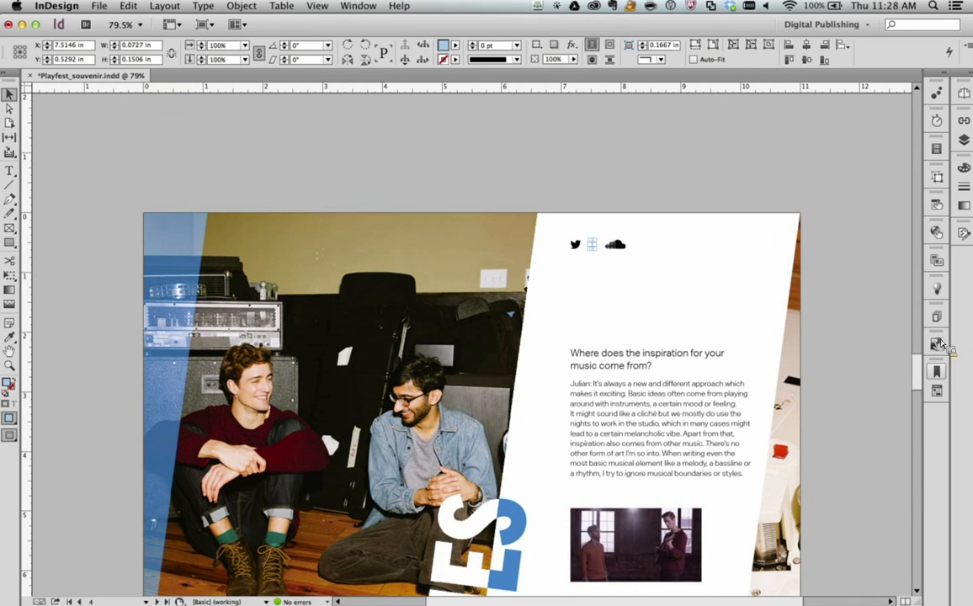
{"action": "left_click", "coordinate": [941, 395]}
{"action": "left_click", "coordinate": [941, 397]}
{"action": "left_click", "coordinate": [937, 232]}
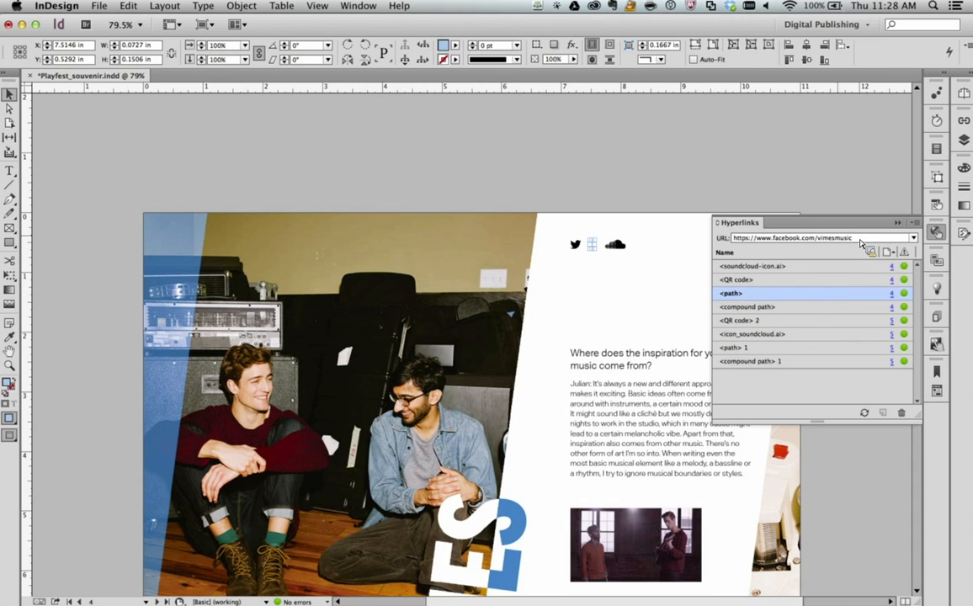
{"action": "left_click", "coordinate": [616, 245]}
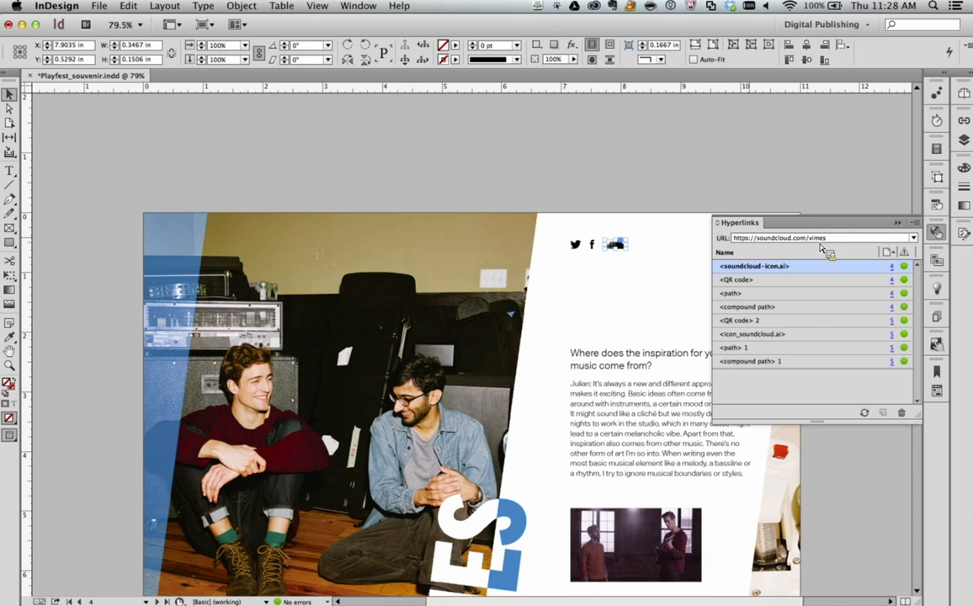
{"action": "left_click", "coordinate": [575, 246]}
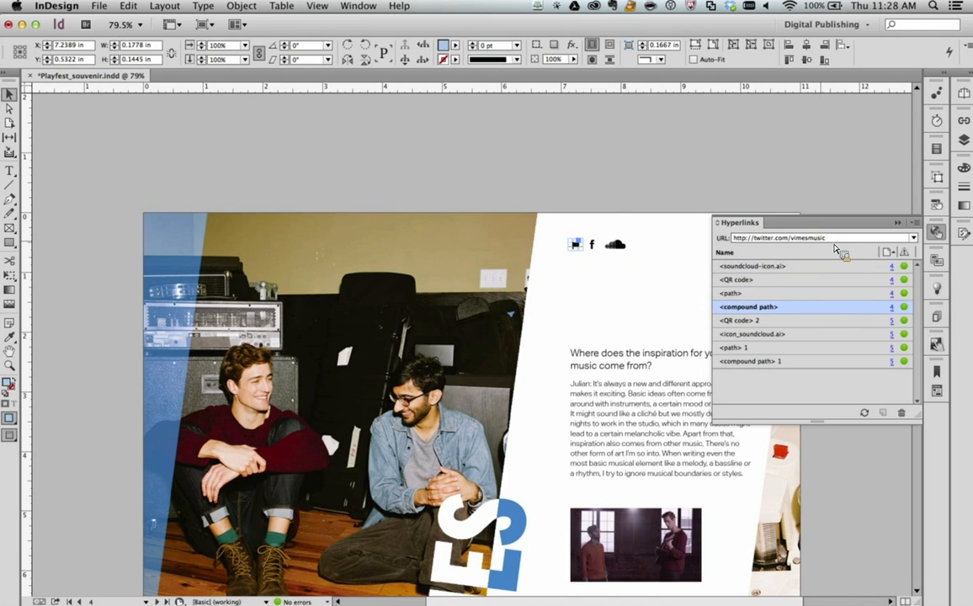
{"action": "left_click", "coordinate": [897, 222]}
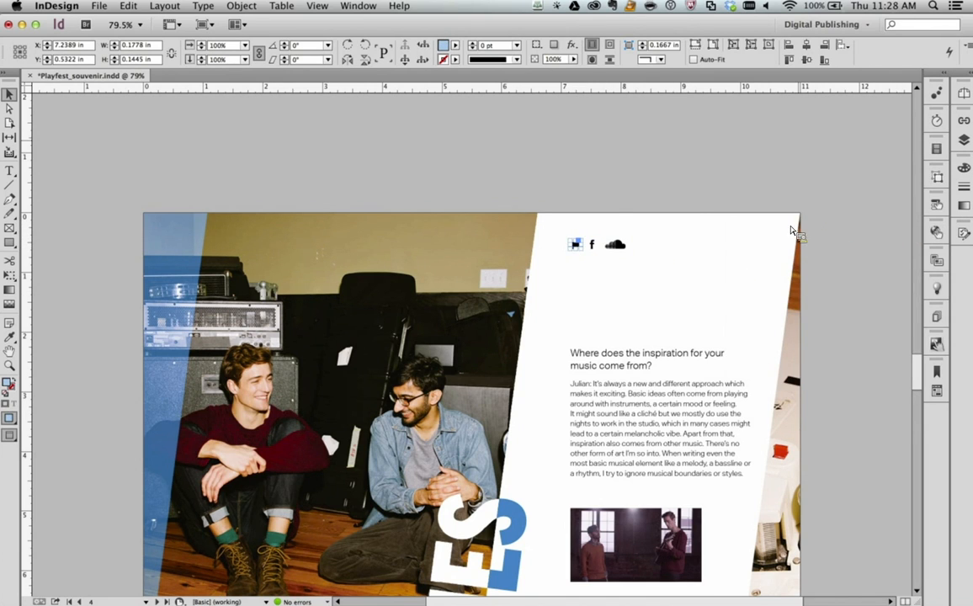
Start exporting the souvenir document and set the export format to EPUB (Fixed Layout)
{"action": "scroll", "coordinate": [841, 345], "scroll_direction": "up", "scroll_amount": 5}
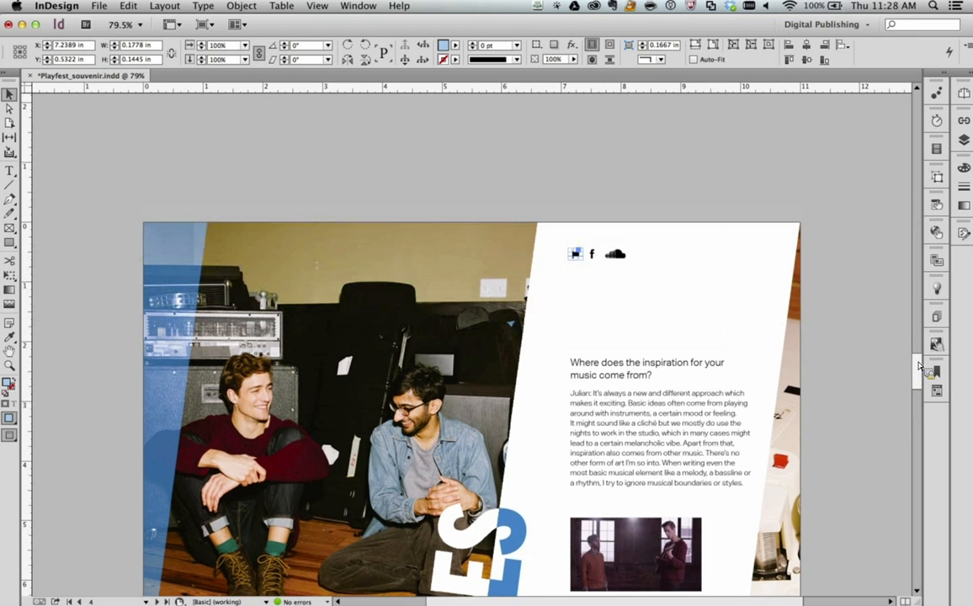
{"action": "left_click_drag", "start_coordinate": [919, 362], "coordinate": [922, 217]}
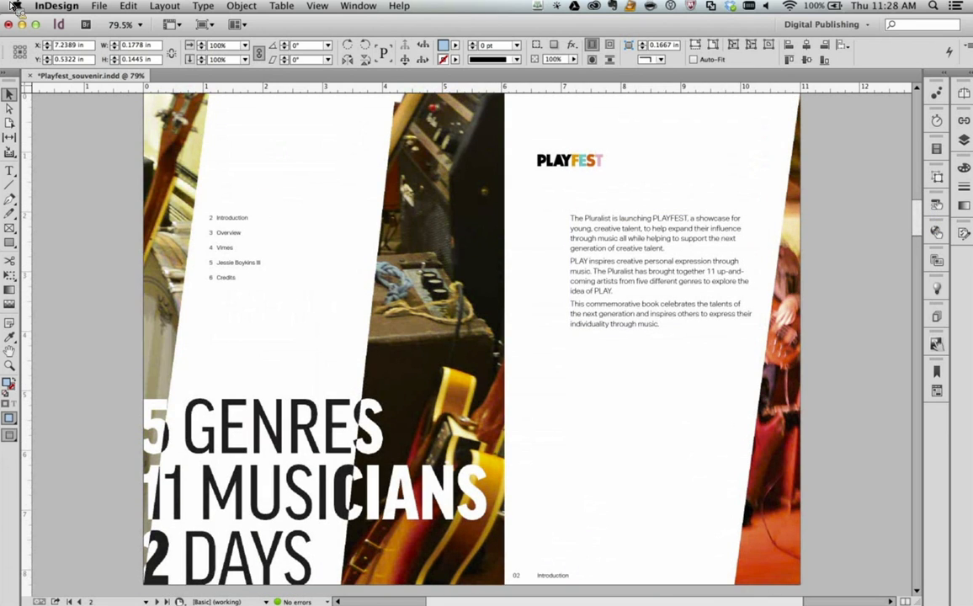
{"action": "left_click", "coordinate": [100, 6]}
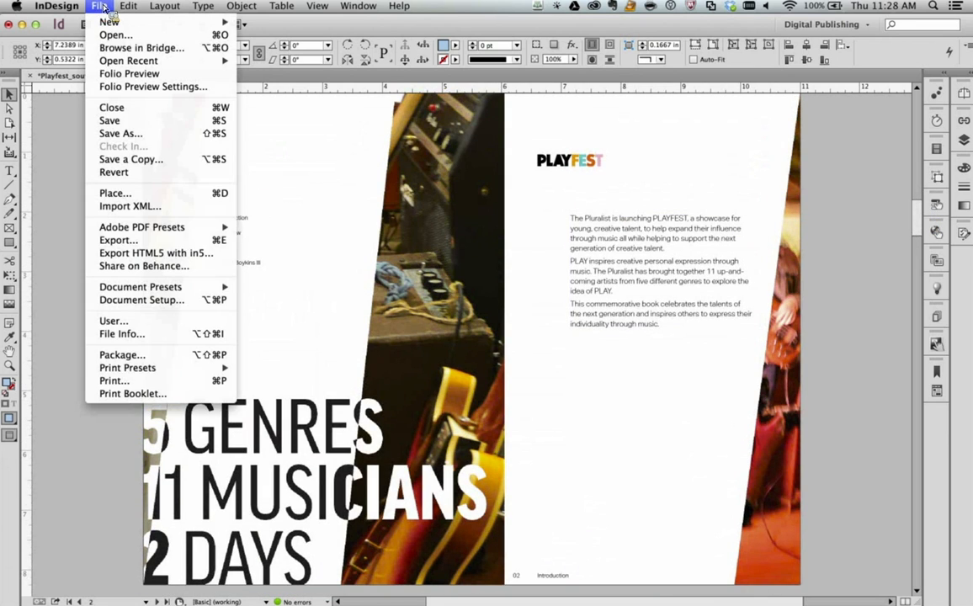
{"action": "left_click", "coordinate": [171, 244]}
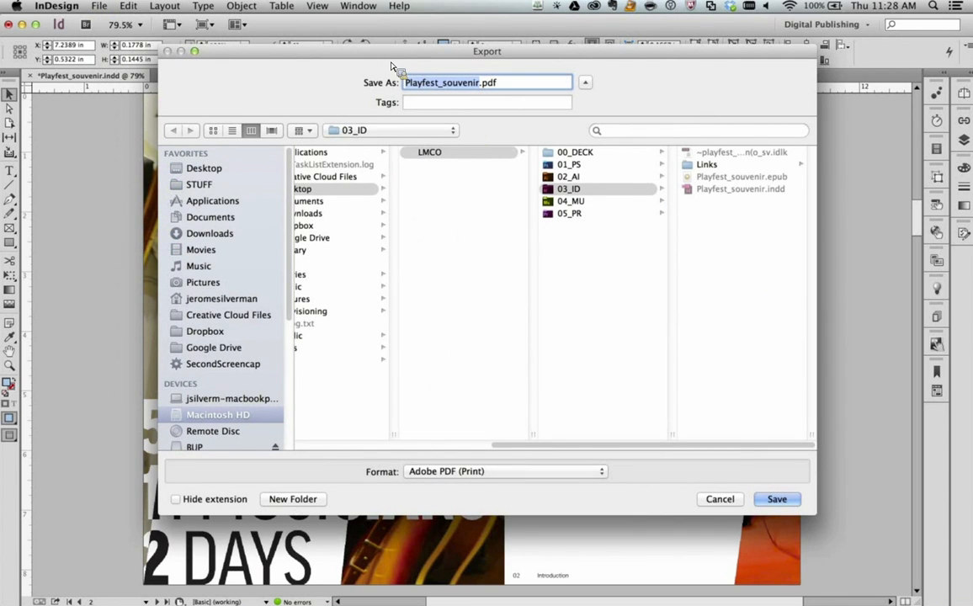
{"action": "left_click_drag", "start_coordinate": [390, 63], "coordinate": [387, 39]}
{"action": "left_click", "coordinate": [505, 448]}
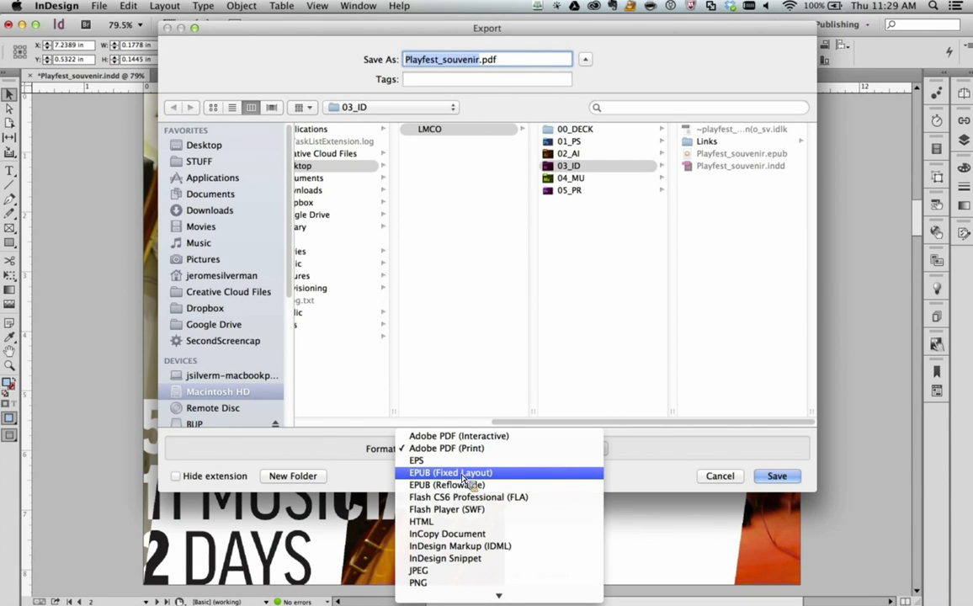
{"action": "left_click", "coordinate": [463, 479]}
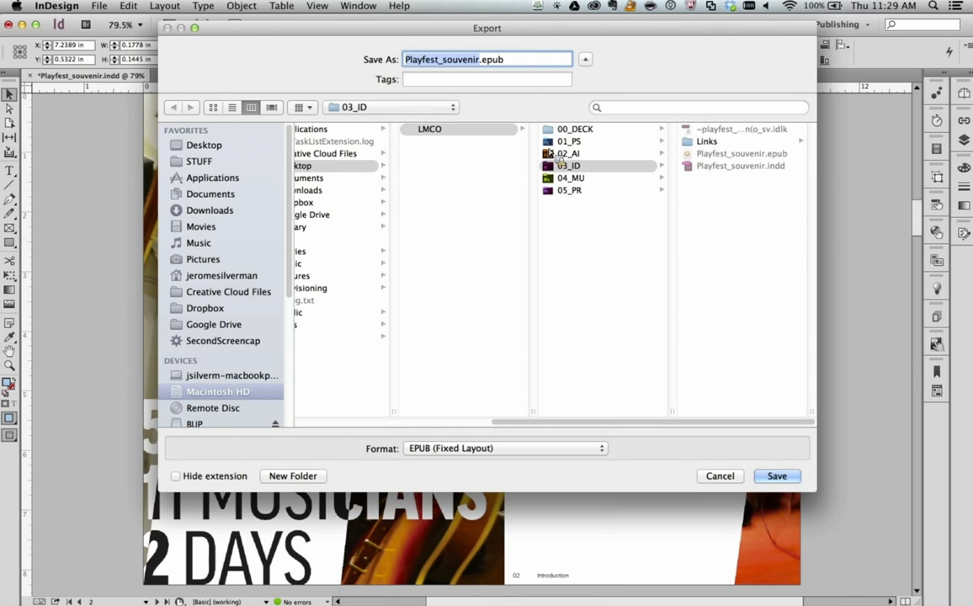
Name the export file Playfest_souvenir_.epub and save it in the 03_ID folder
{"action": "left_click", "coordinate": [484, 61]}
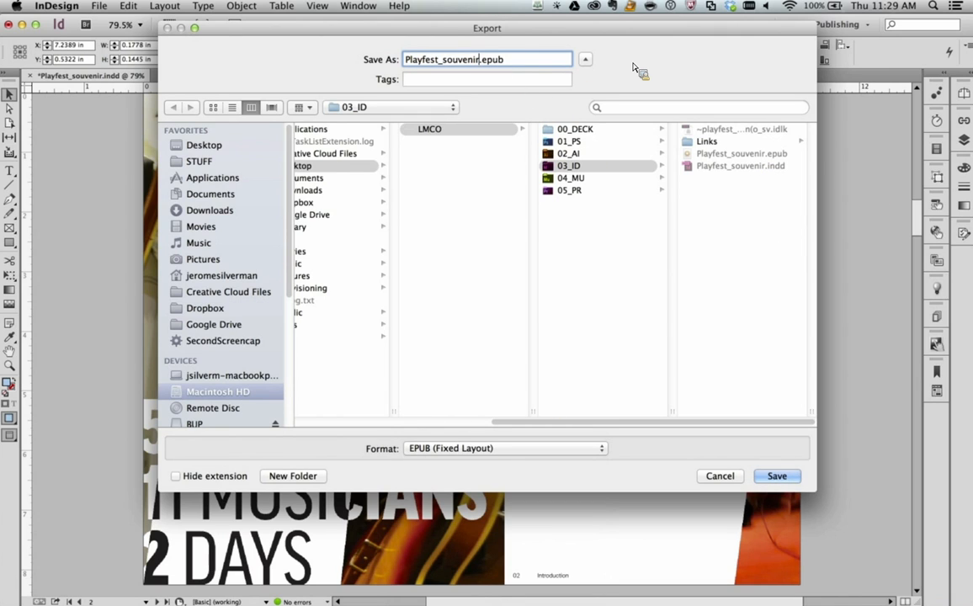
{"action": "type", "text": "_"}
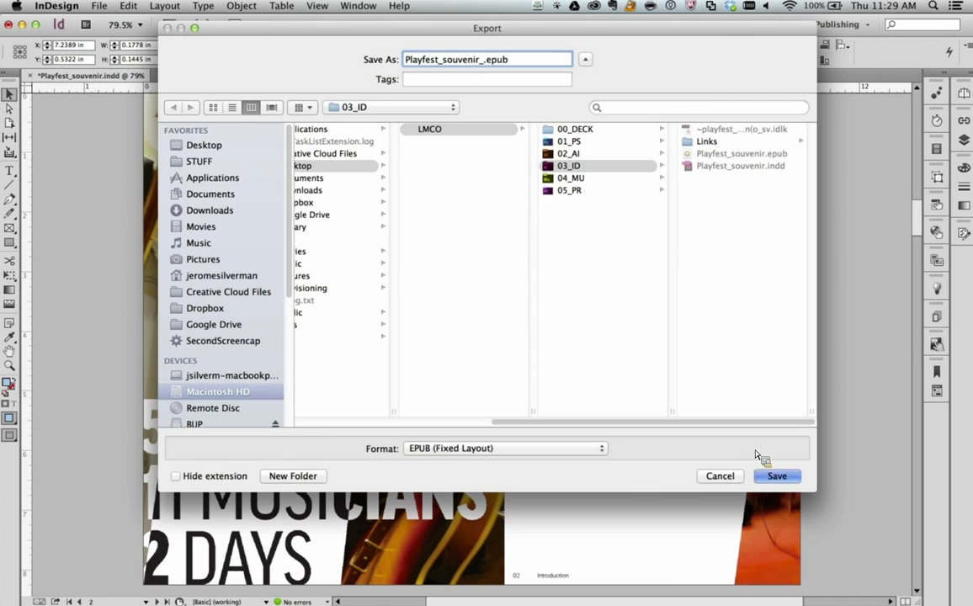
{"action": "left_click", "coordinate": [782, 476]}
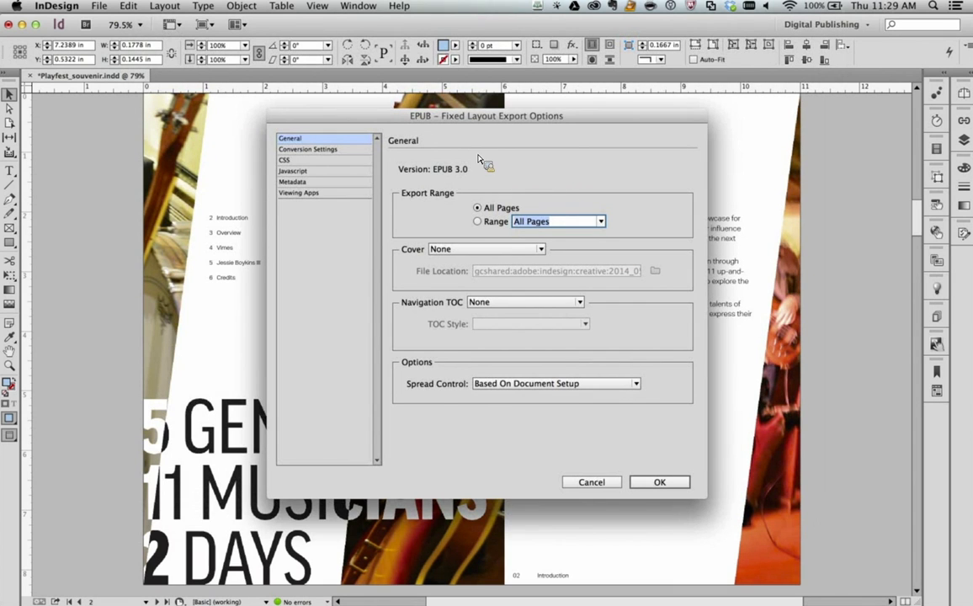
Review the fixed layout conversion, CSS, Javascript, metadata and viewing app options, and export the EPUB with the existing settings
{"action": "left_click_drag", "start_coordinate": [407, 113], "coordinate": [389, 97]}
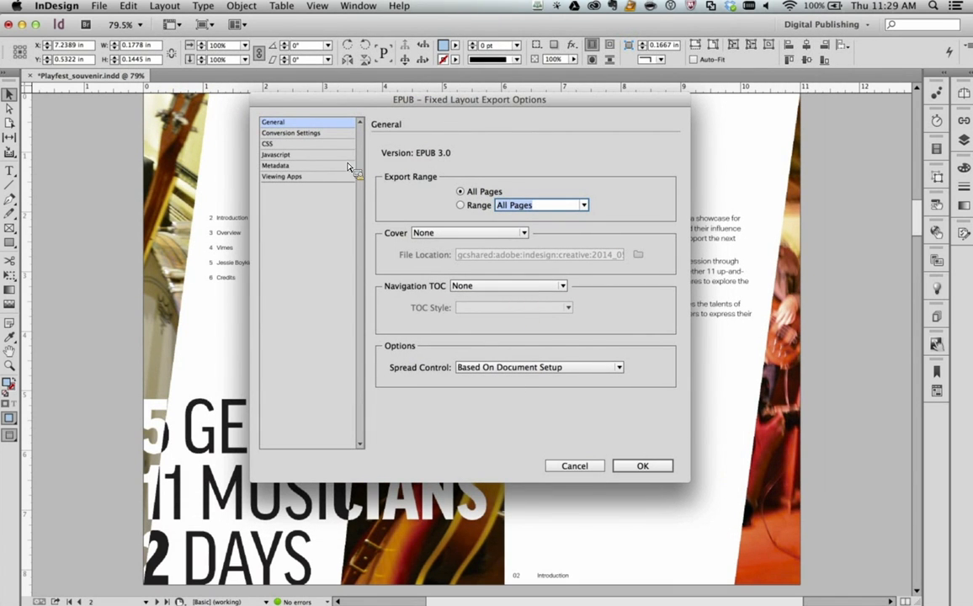
{"action": "left_click", "coordinate": [295, 133]}
{"action": "left_click", "coordinate": [313, 144]}
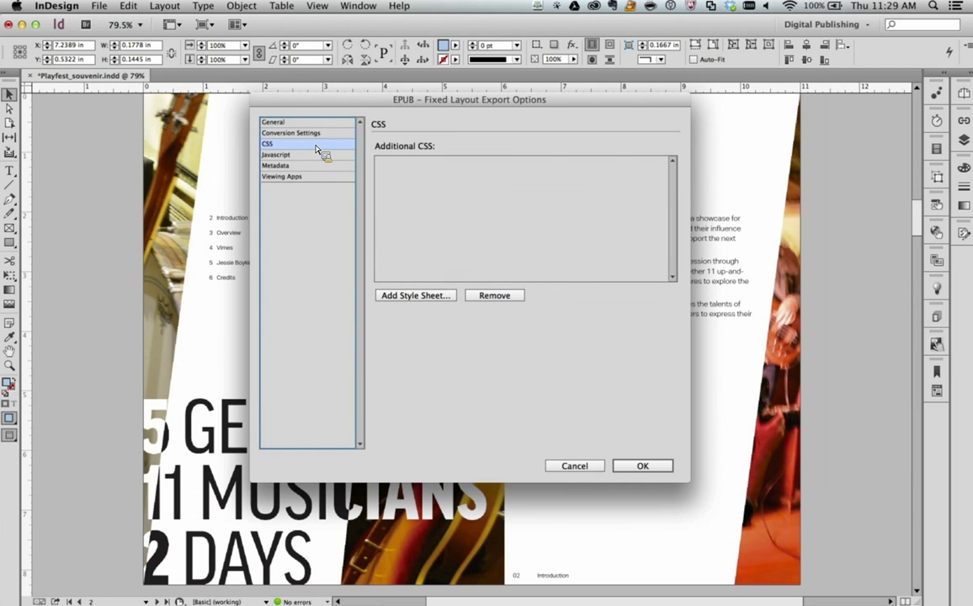
{"action": "left_click", "coordinate": [321, 156]}
{"action": "left_click", "coordinate": [329, 166]}
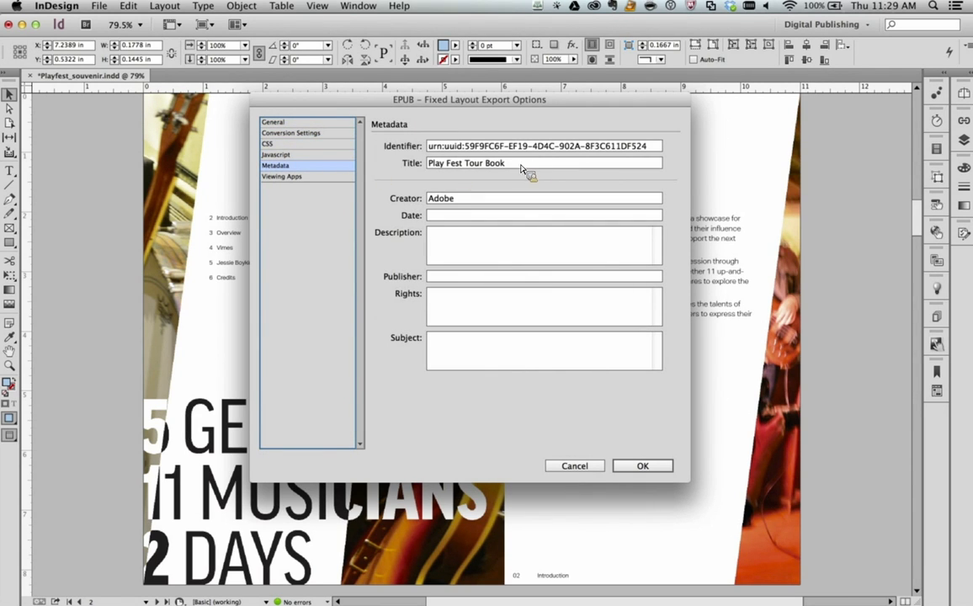
{"action": "left_click", "coordinate": [296, 178]}
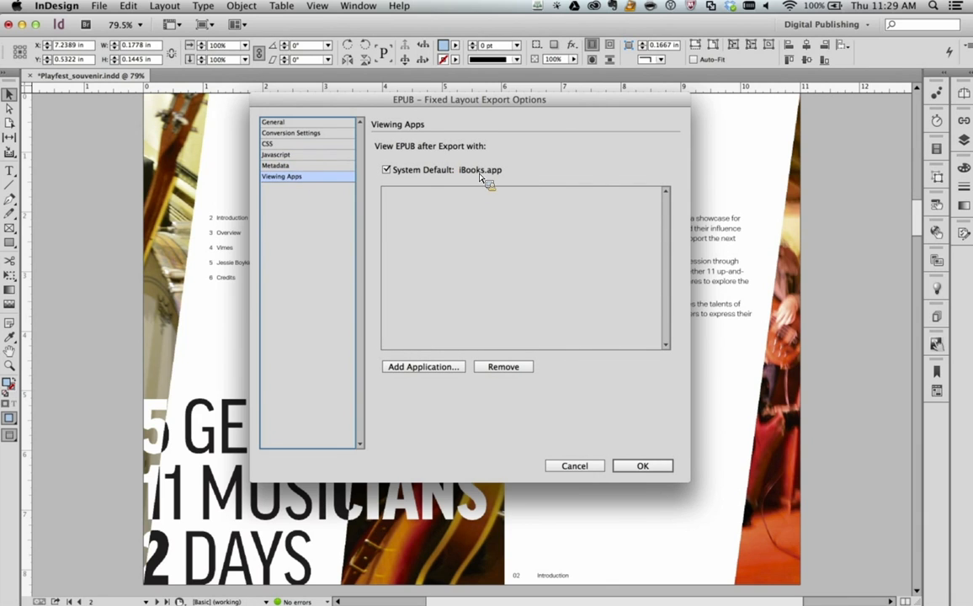
{"action": "left_click", "coordinate": [650, 466]}
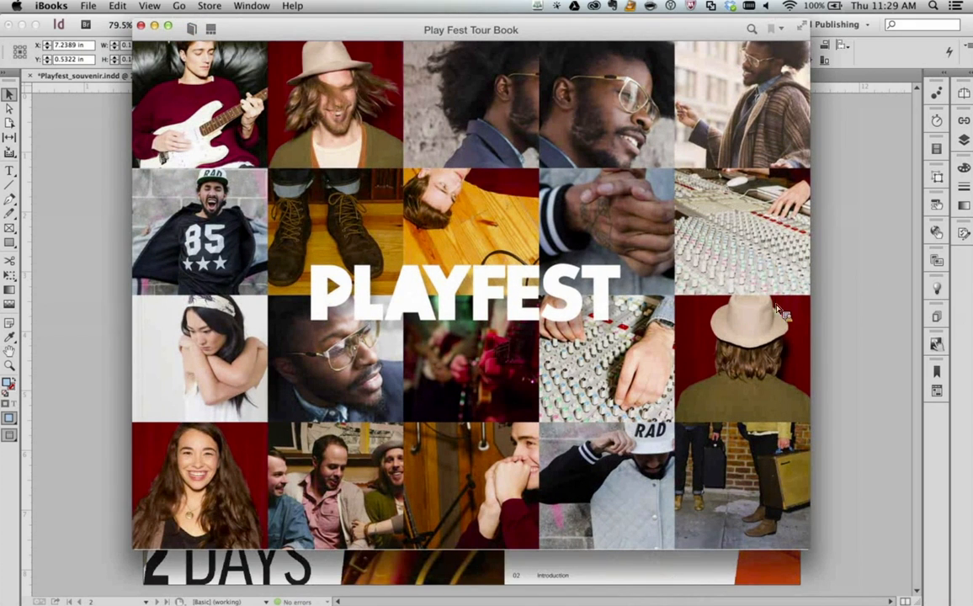
In iBooks, page through the exported Play Fest Tour Book to the Vimes page and play the video below the interview
{"action": "mouse_move", "coordinate": [790, 225]}
{"action": "left_click", "coordinate": [794, 293]}
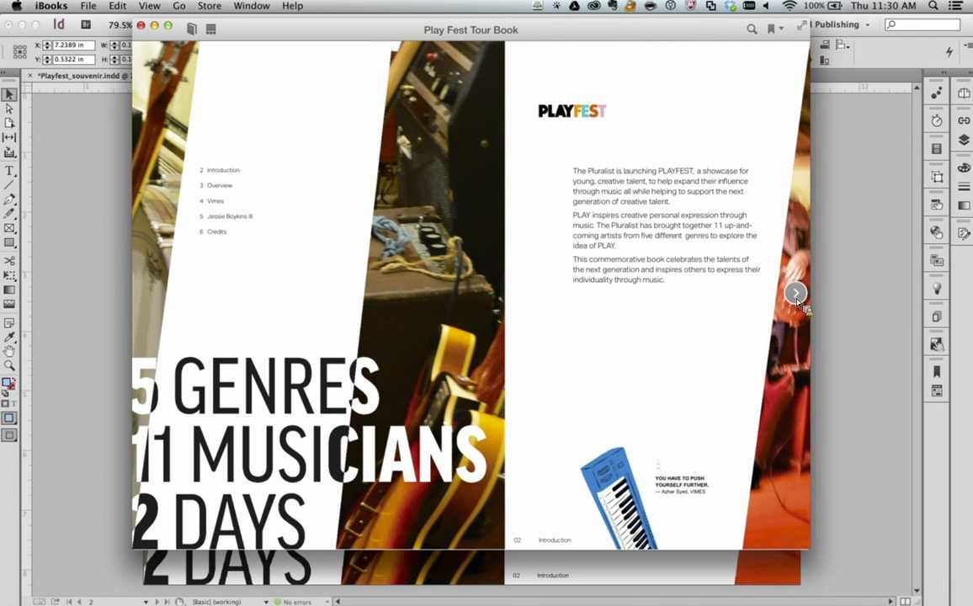
{"action": "left_click", "coordinate": [795, 293]}
{"action": "left_click", "coordinate": [795, 299]}
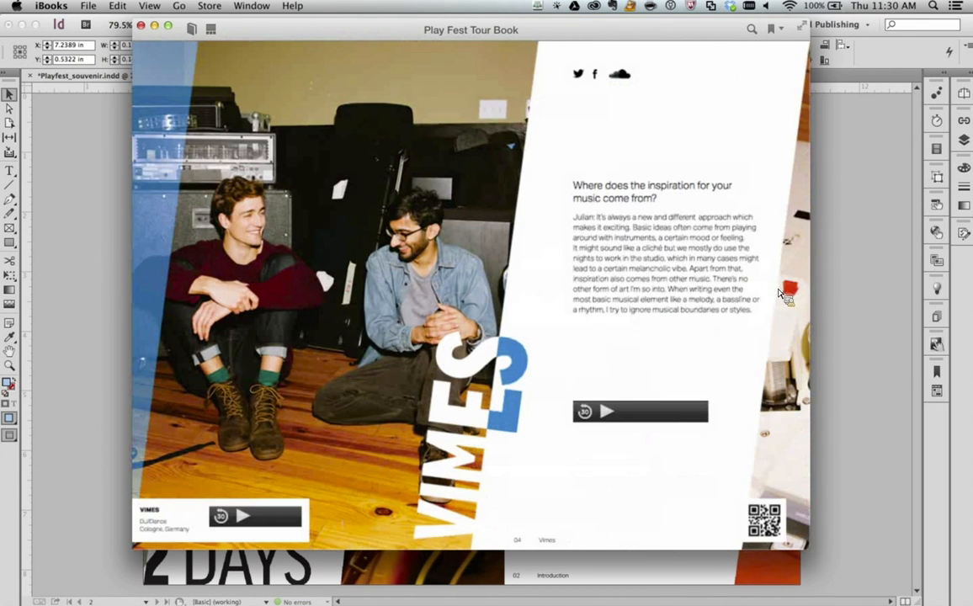
{"action": "left_click", "coordinate": [608, 415]}
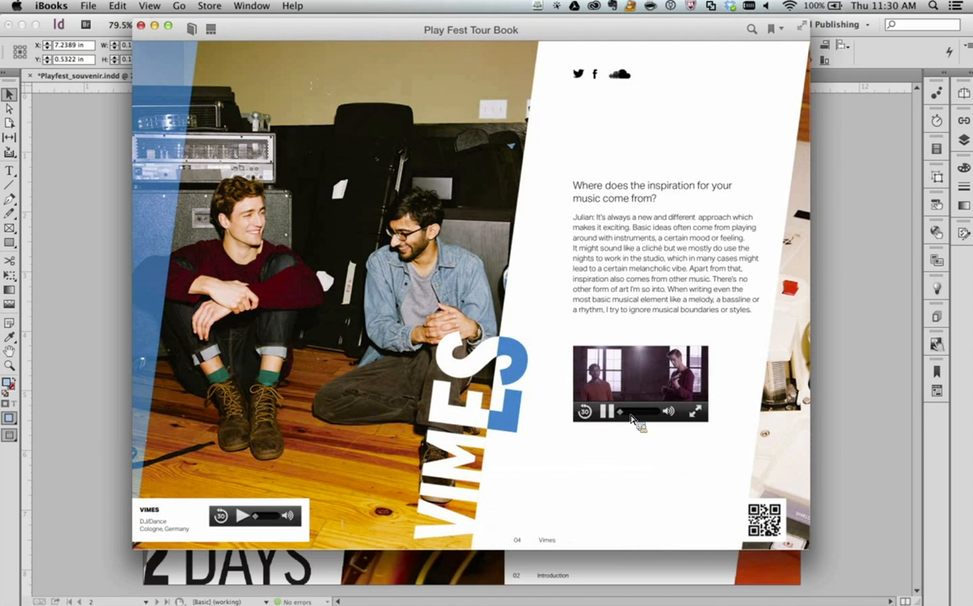
View the Vimes video and page forward through the tour book to the Credits spread
{"action": "left_click", "coordinate": [701, 416]}
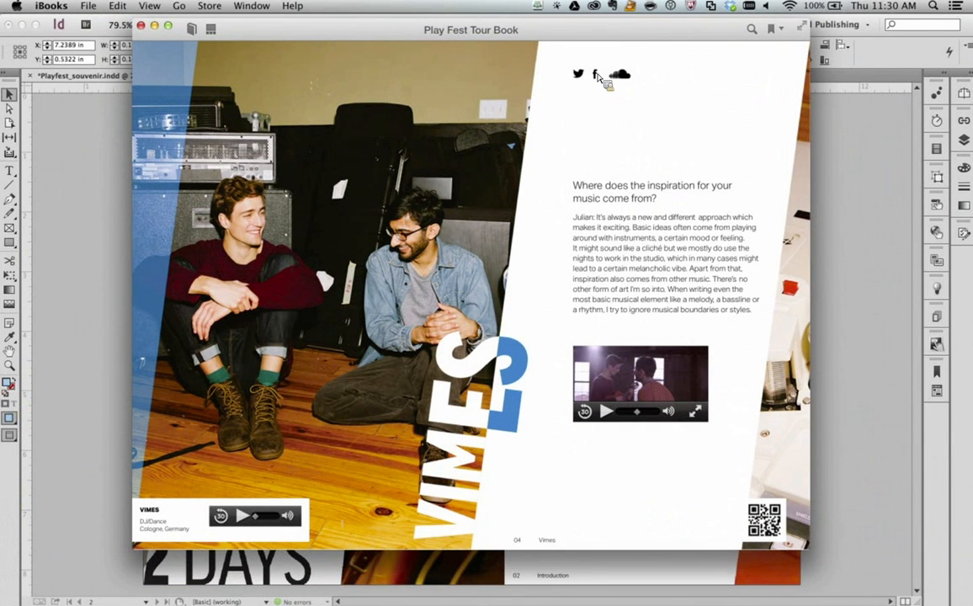
{"action": "left_click", "coordinate": [797, 291]}
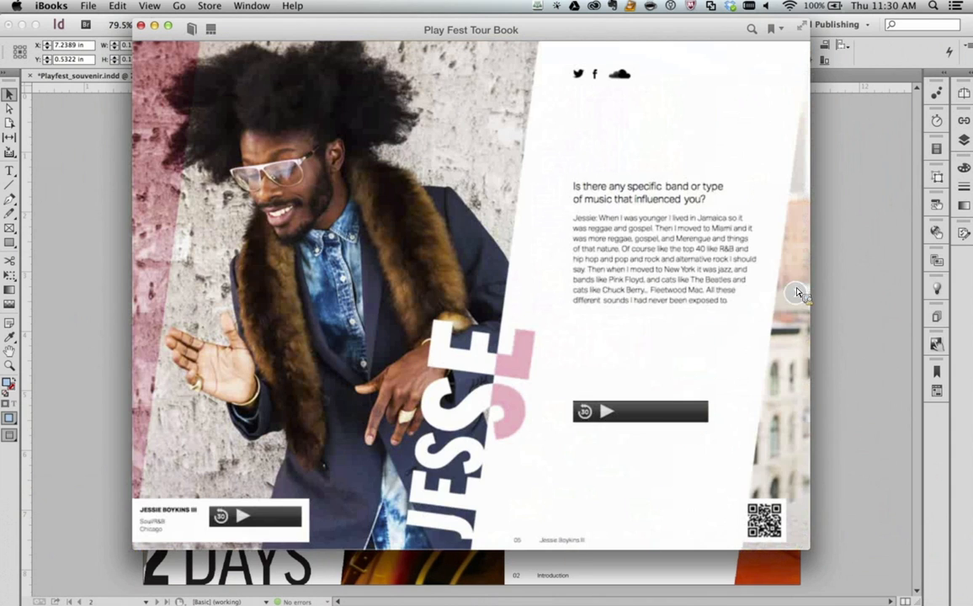
{"action": "left_click", "coordinate": [796, 297]}
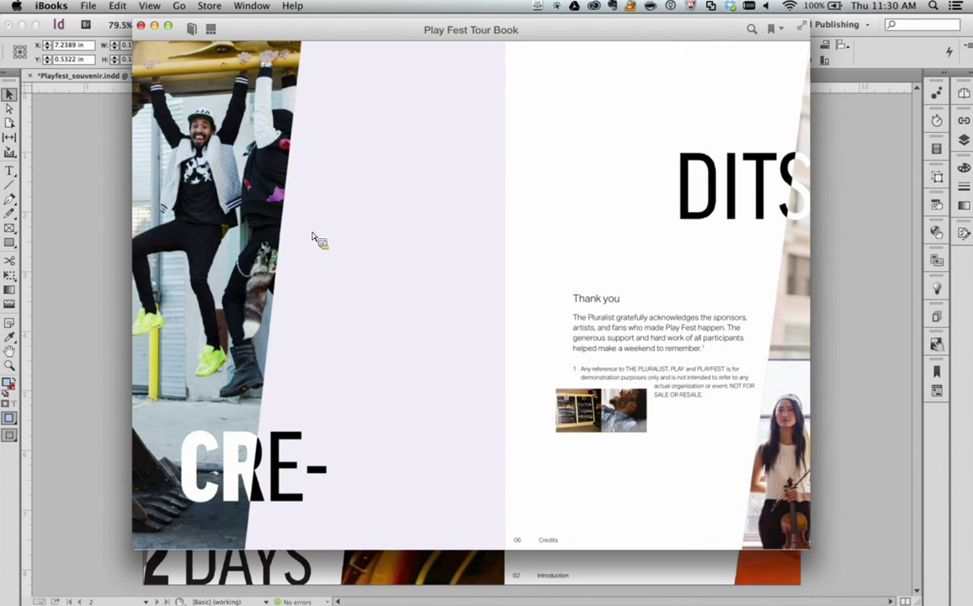
Page back through the tour book to its cover and quit iBooks
{"action": "mouse_move", "coordinate": [147, 328]}
{"action": "left_click", "coordinate": [147, 293]}
{"action": "left_click", "coordinate": [148, 293]}
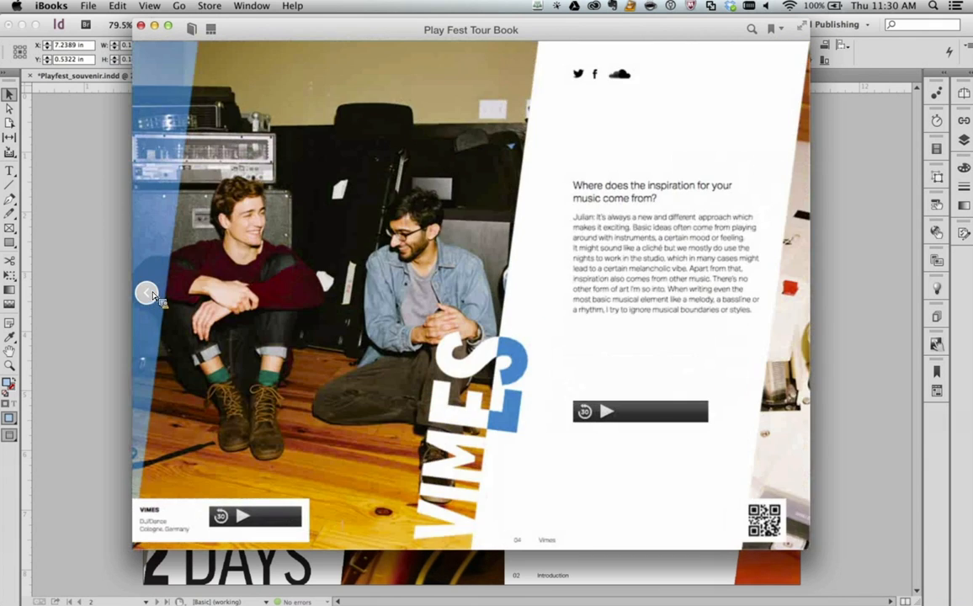
{"action": "left_click", "coordinate": [150, 293]}
{"action": "left_click", "coordinate": [149, 293]}
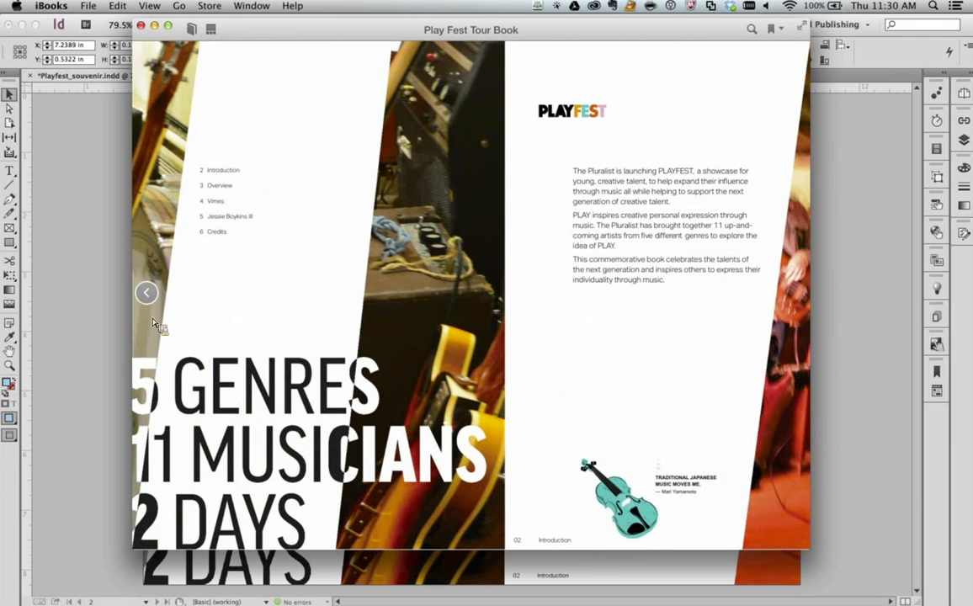
{"action": "left_click", "coordinate": [148, 295]}
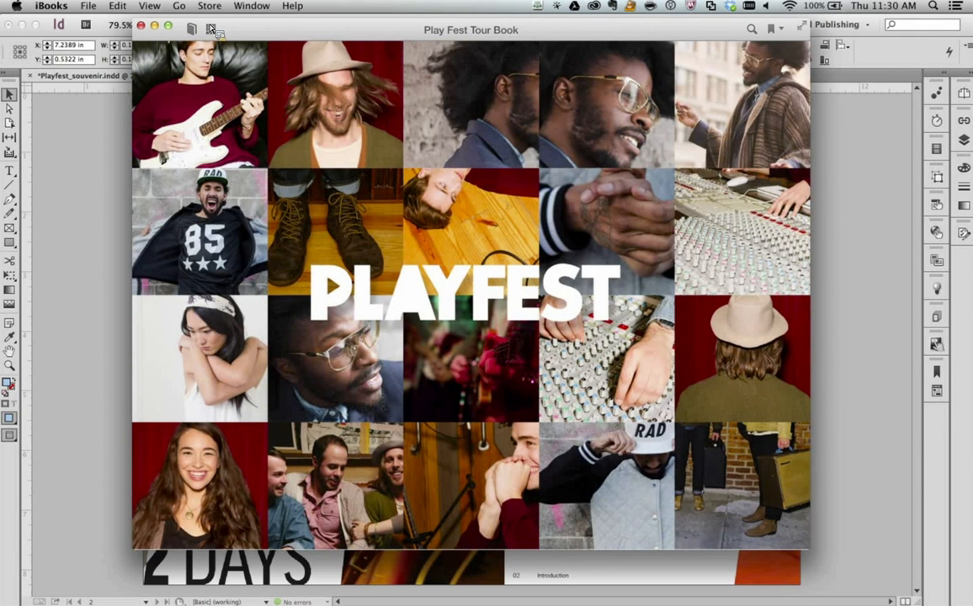
{"action": "left_click", "coordinate": [52, 6]}
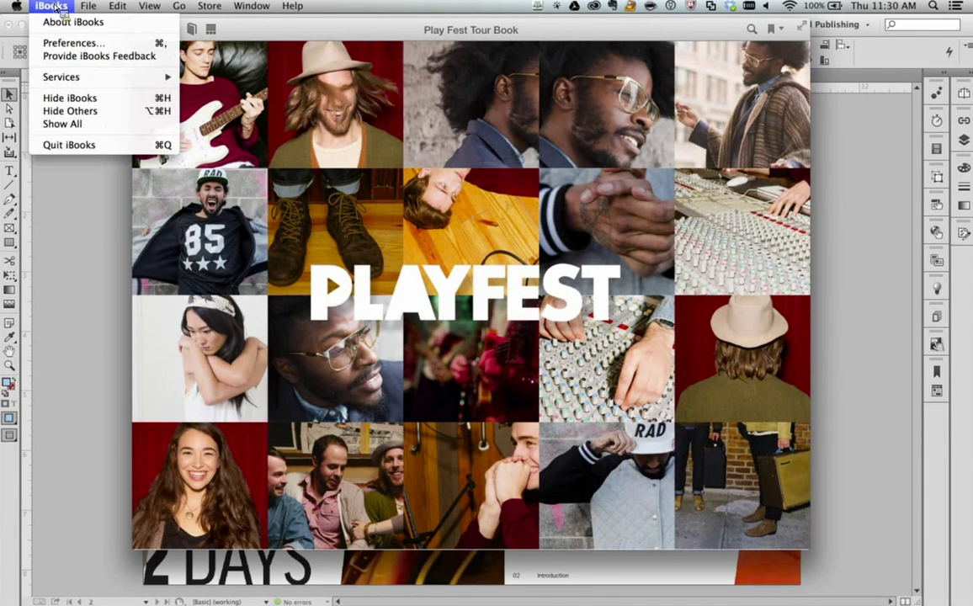
{"action": "left_click", "coordinate": [122, 149]}
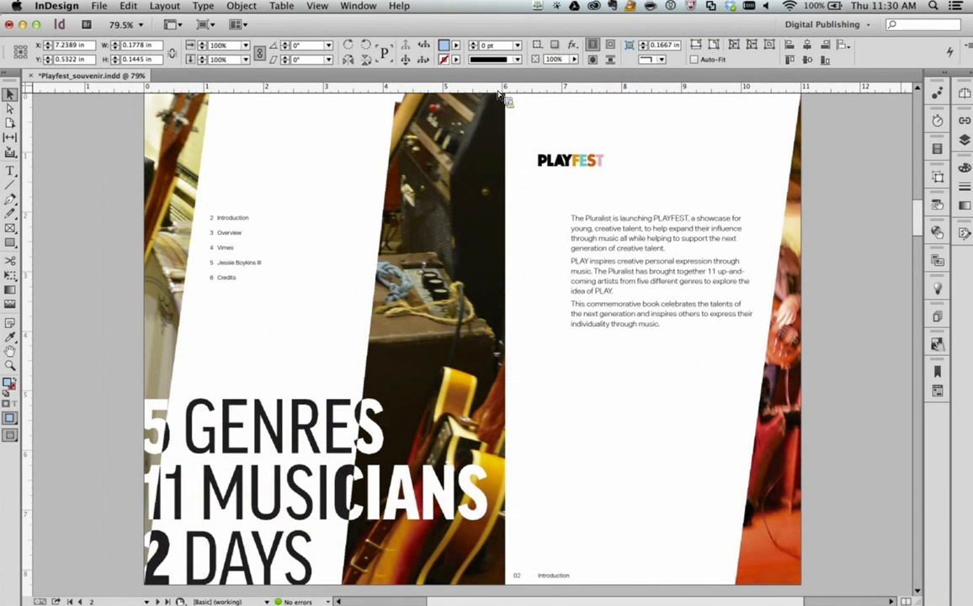
Review the souvenir document's cover and introduction spread, and look at the animation options
{"action": "scroll", "coordinate": [918, 224], "scroll_direction": "up", "scroll_amount": 2}
{"action": "left_click_drag", "start_coordinate": [919, 224], "coordinate": [925, 147]}
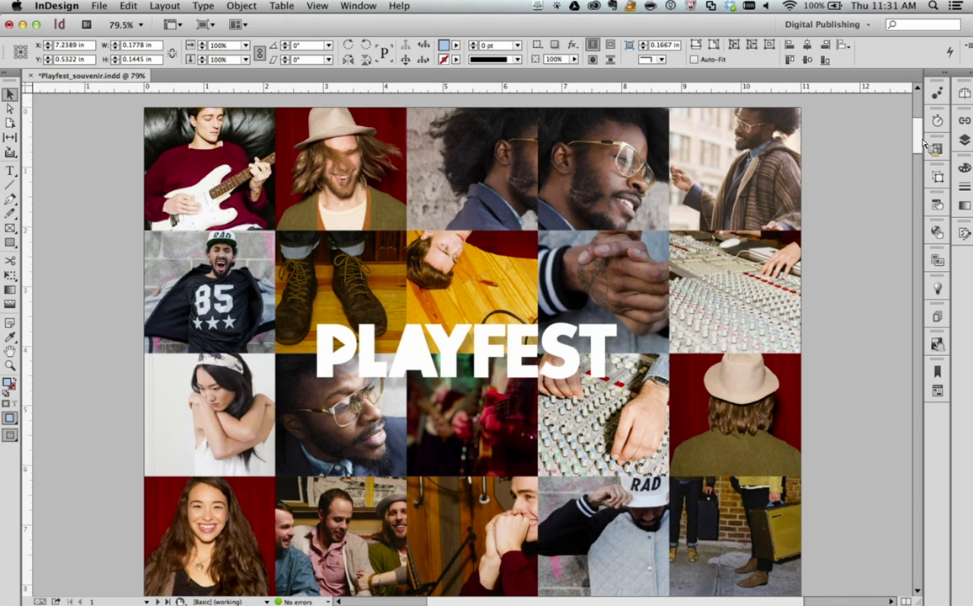
{"action": "scroll", "coordinate": [923, 143], "scroll_direction": "down", "scroll_amount": 1}
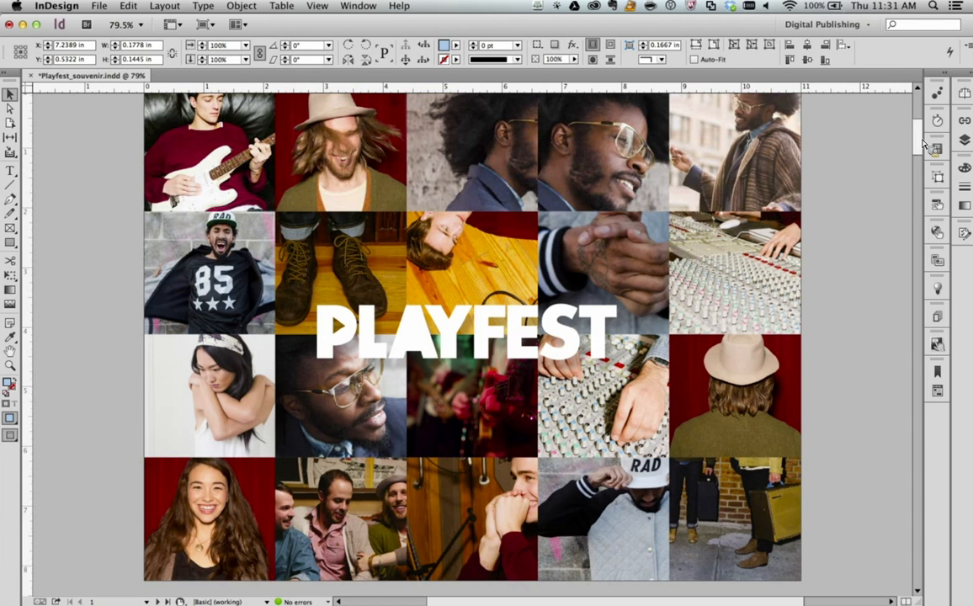
{"action": "left_click_drag", "start_coordinate": [924, 143], "coordinate": [916, 221]}
{"action": "left_click", "coordinate": [937, 95]}
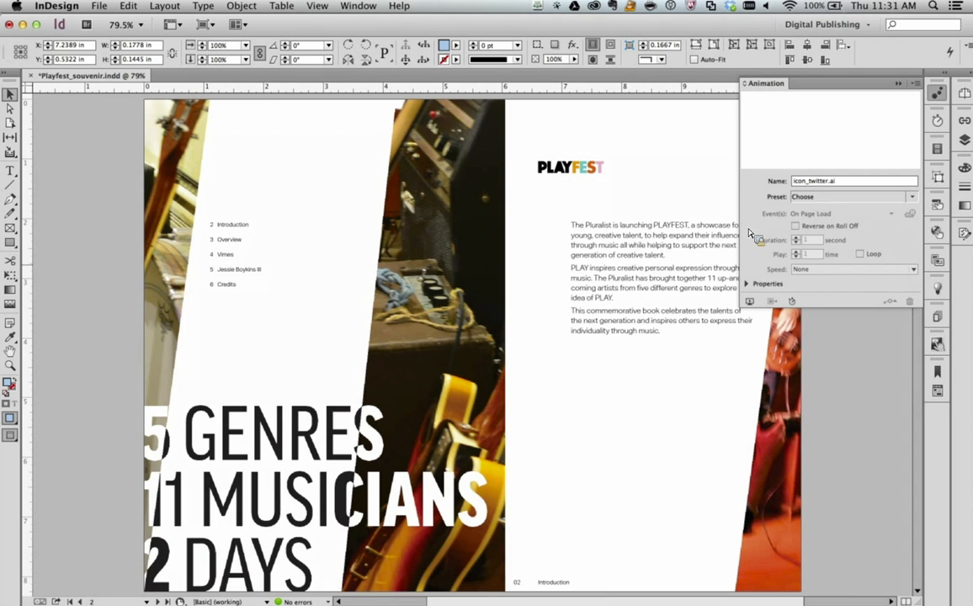
{"action": "left_click", "coordinate": [899, 84]}
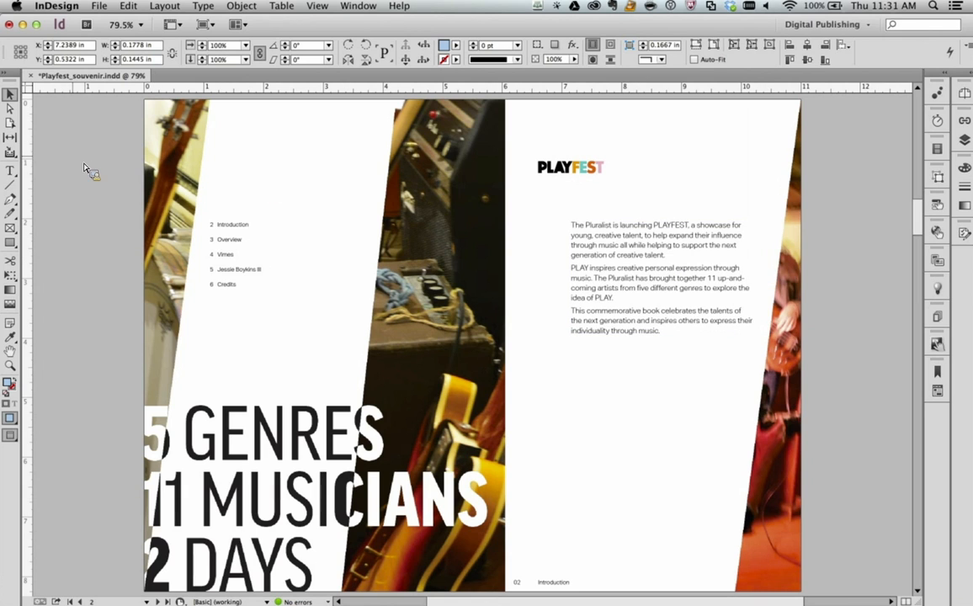
Switch to Adobe Muse to bring up the Playfest_website site plan
{"action": "key", "text": "super+Tab"}
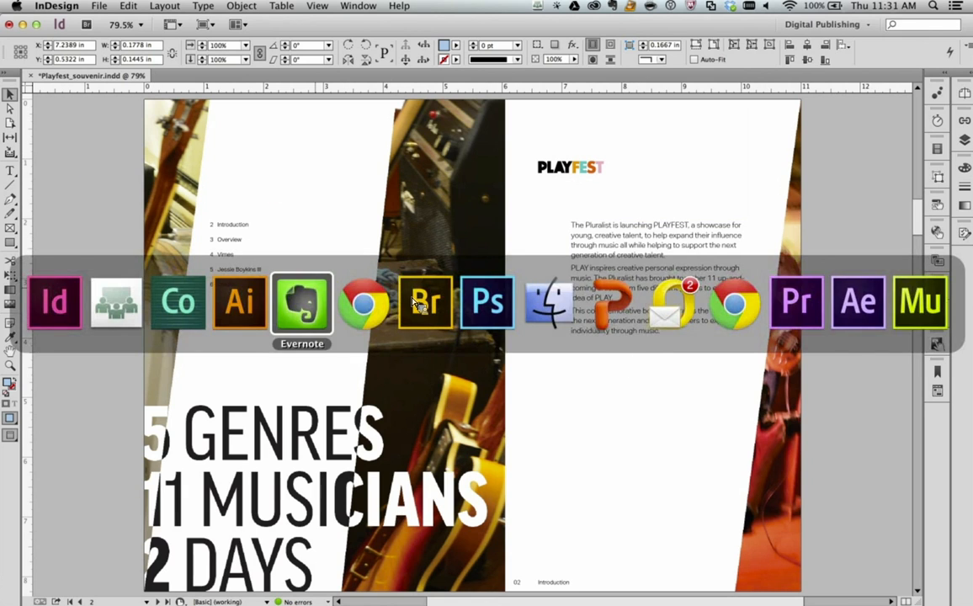
{"action": "left_click", "coordinate": [320, 303]}
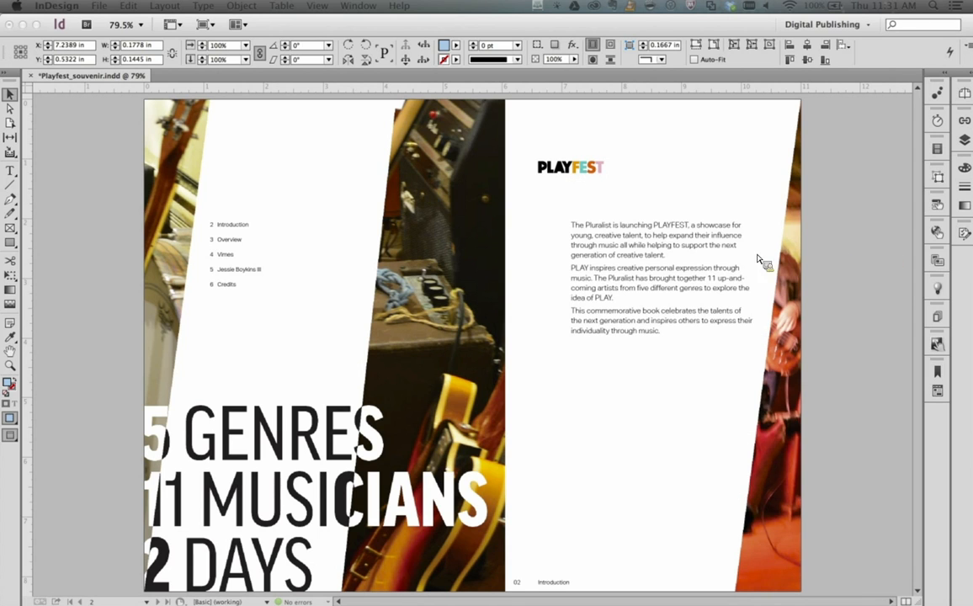
{"action": "key", "text": "super+Tab"}
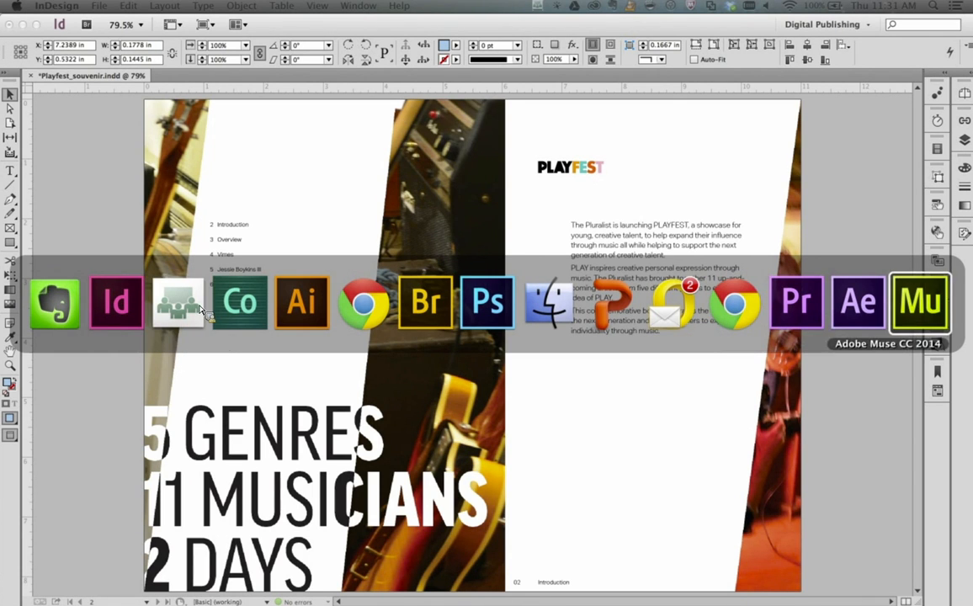
{"action": "left_click", "coordinate": [919, 299]}
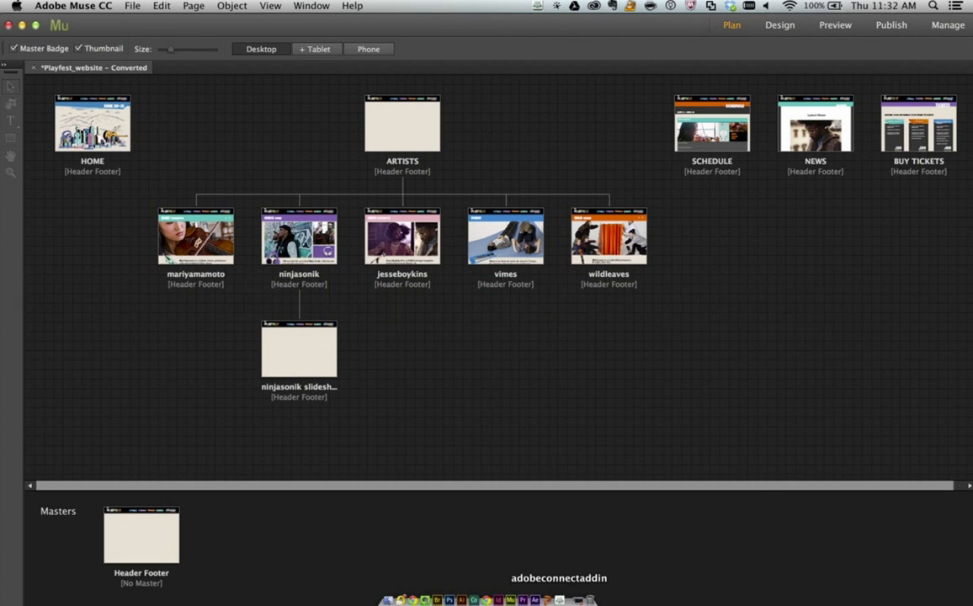
Bring up PowerPoint, minimize the CCE_Orientation presentation, and switch back to Adobe Muse
{"action": "left_click", "coordinate": [568, 599]}
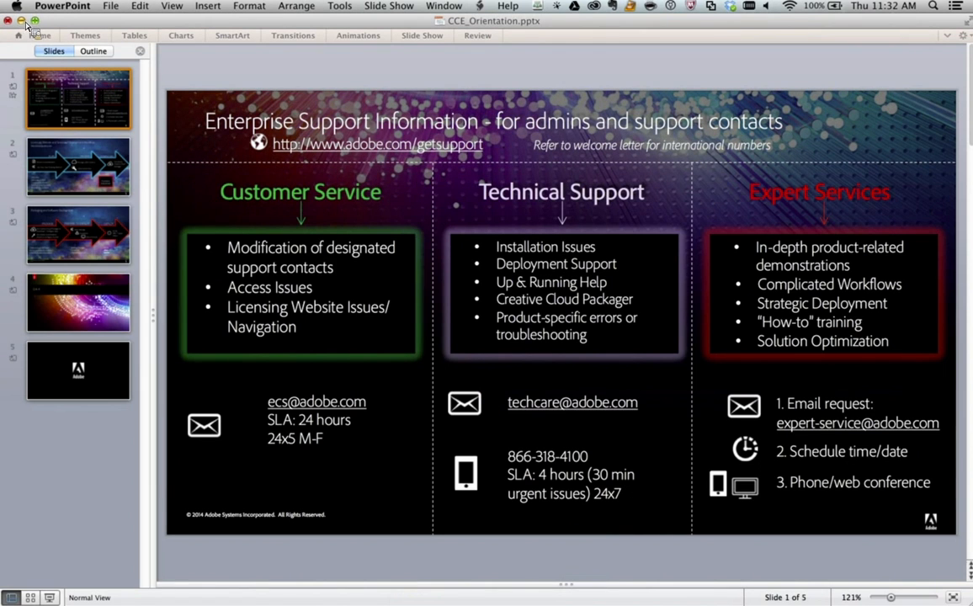
{"action": "left_click", "coordinate": [19, 21]}
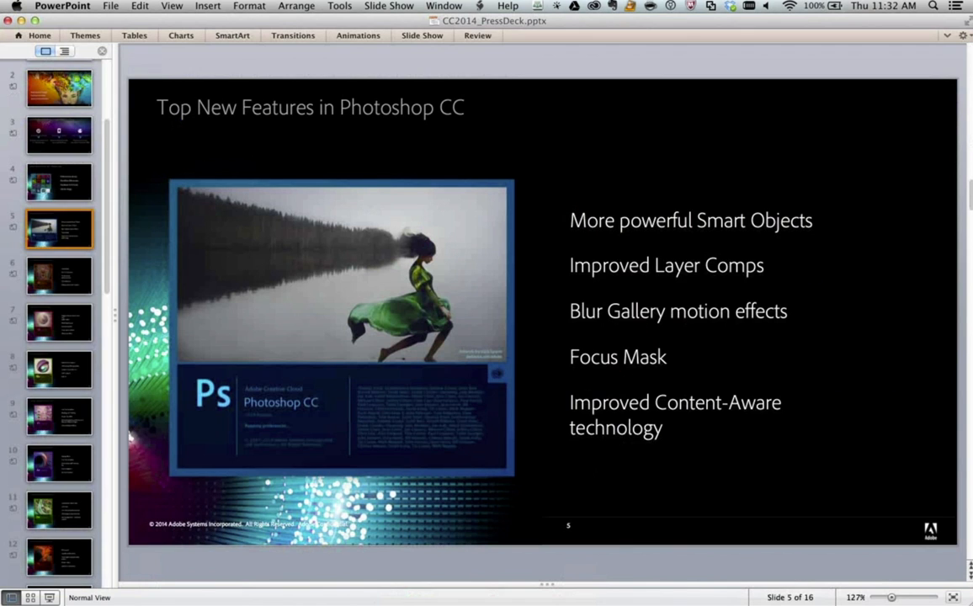
{"action": "key", "text": "super+Tab"}
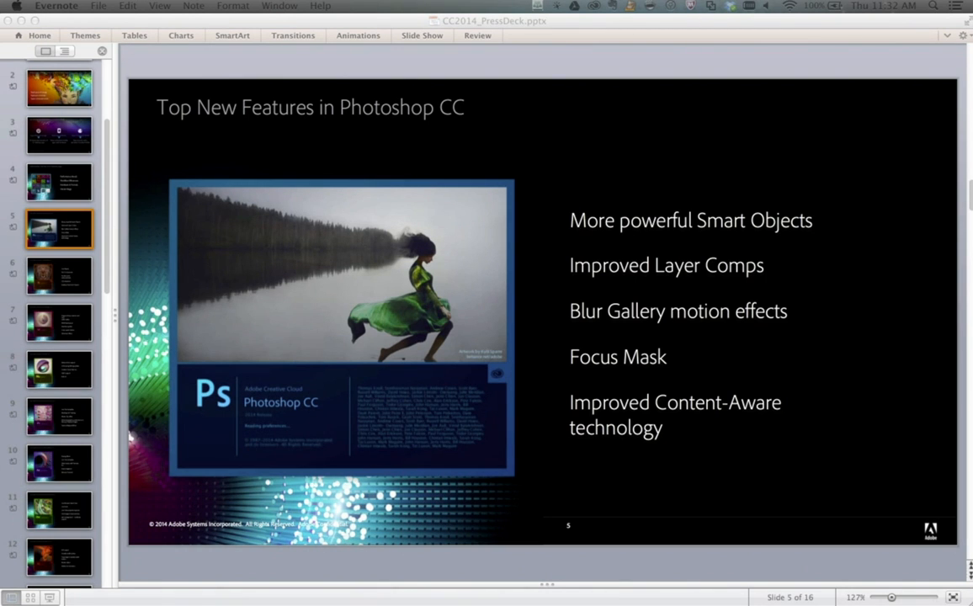
{"action": "key", "text": "super+Tab"}
{"action": "left_click", "coordinate": [244, 282]}
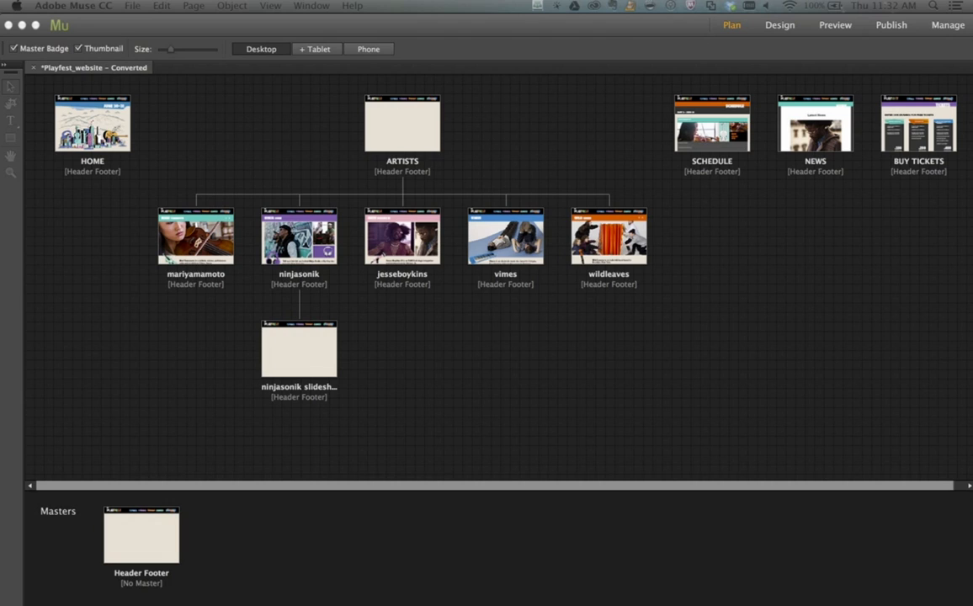
{"action": "left_click", "coordinate": [552, 38]}
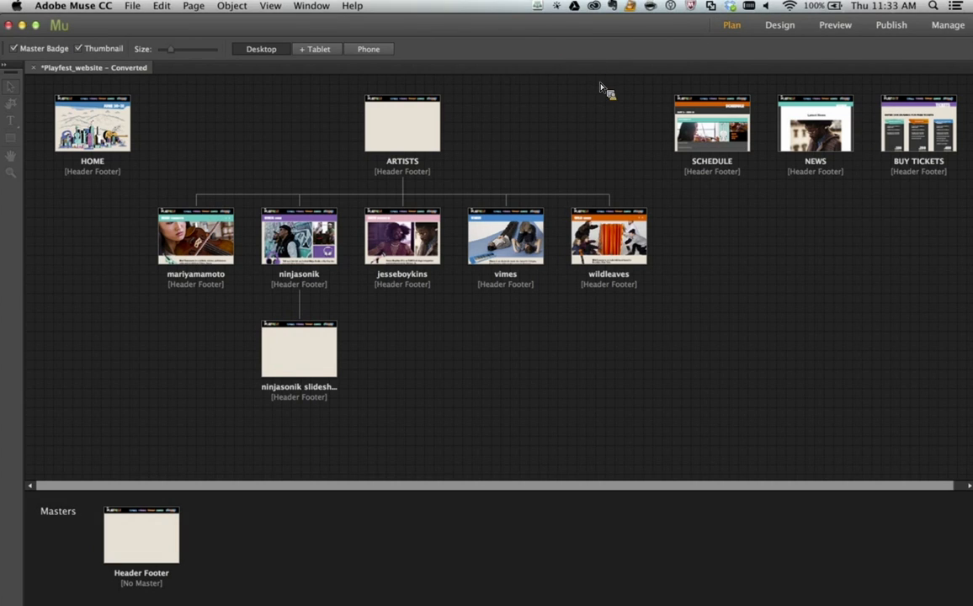
Open the desktop HOME page from the site plan and look through its layout down to the artist tiles
{"action": "left_click", "coordinate": [256, 51]}
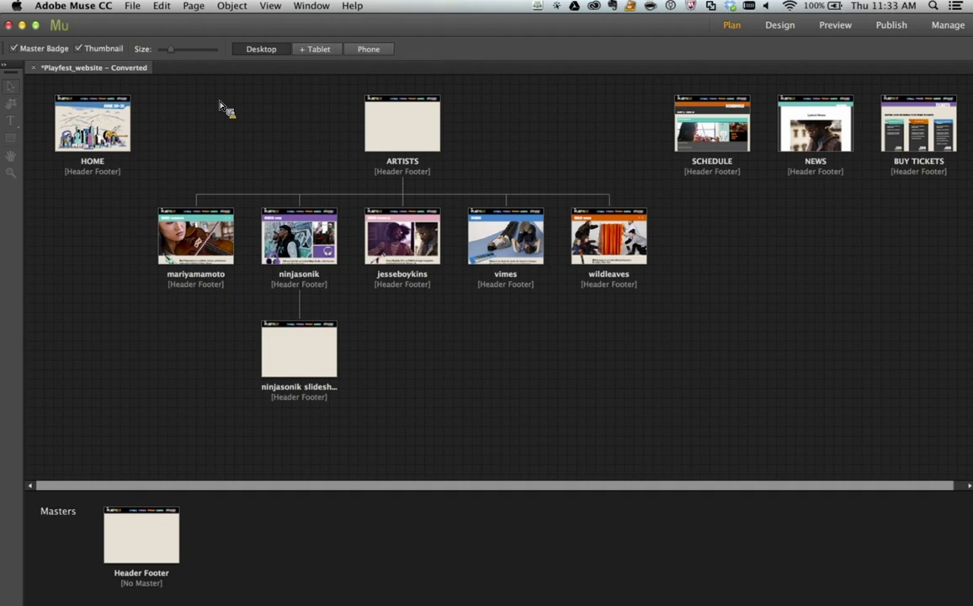
{"action": "double_click", "coordinate": [118, 122]}
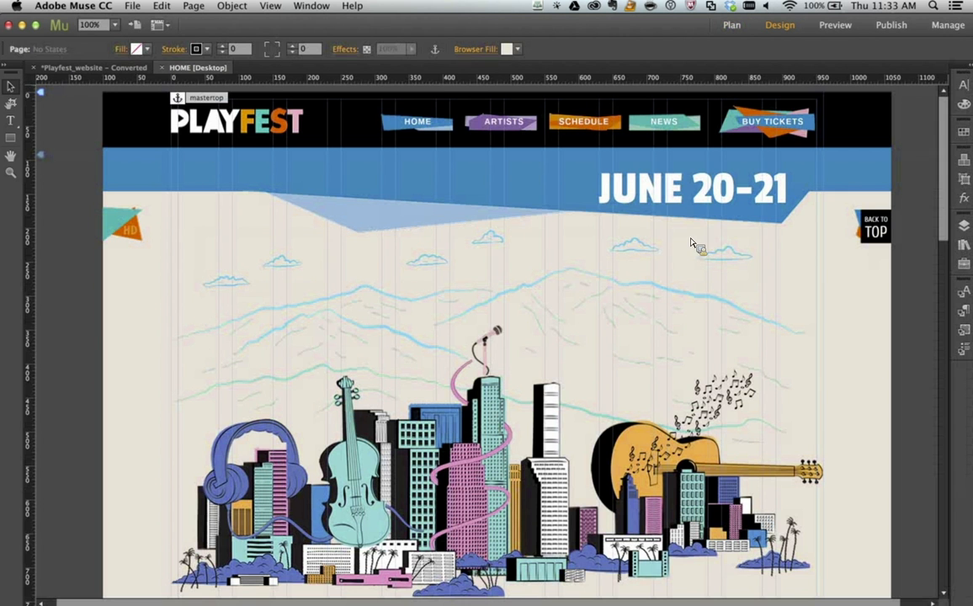
{"action": "scroll", "coordinate": [945, 252], "scroll_direction": "down", "scroll_amount": 10}
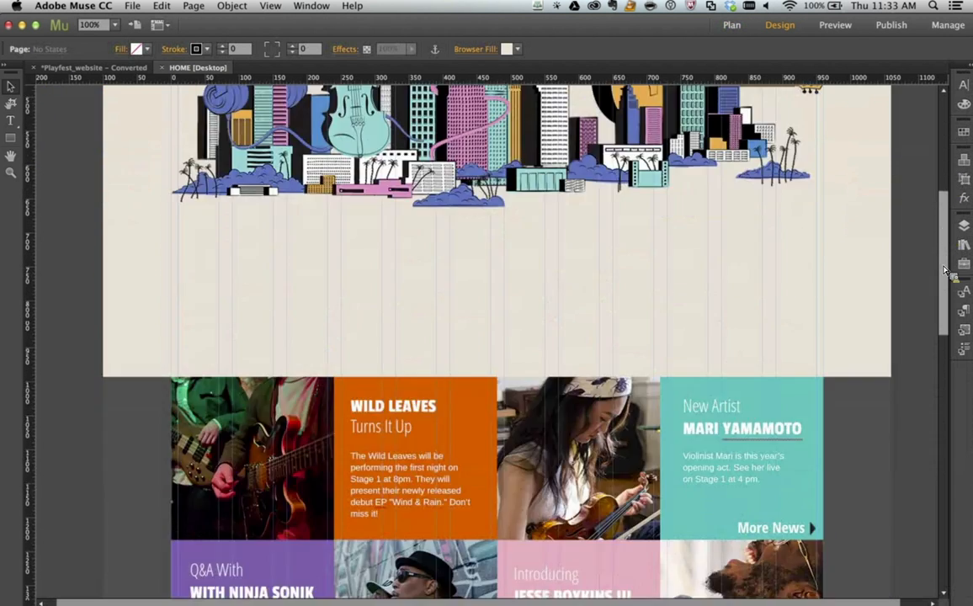
{"action": "left_click_drag", "start_coordinate": [945, 271], "coordinate": [933, 120]}
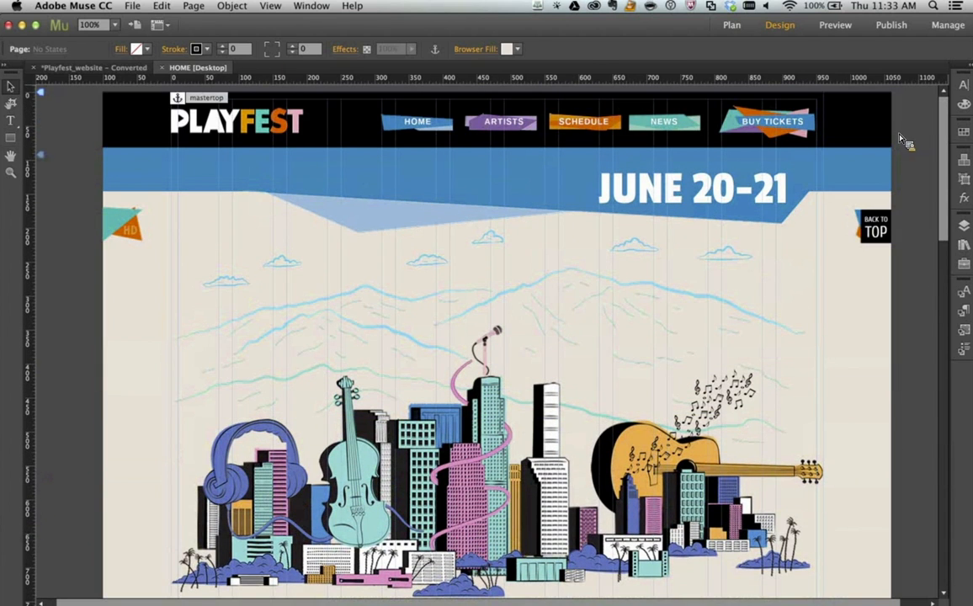
Compare the phone and desktop site plans and return to the open desktop HOME page
{"action": "left_click", "coordinate": [141, 68]}
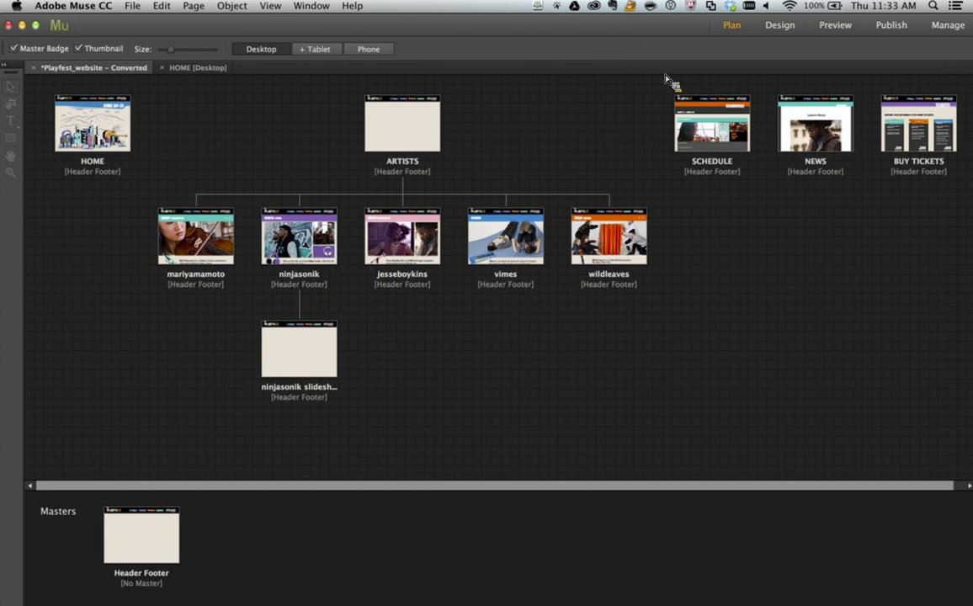
{"action": "left_click", "coordinate": [373, 52]}
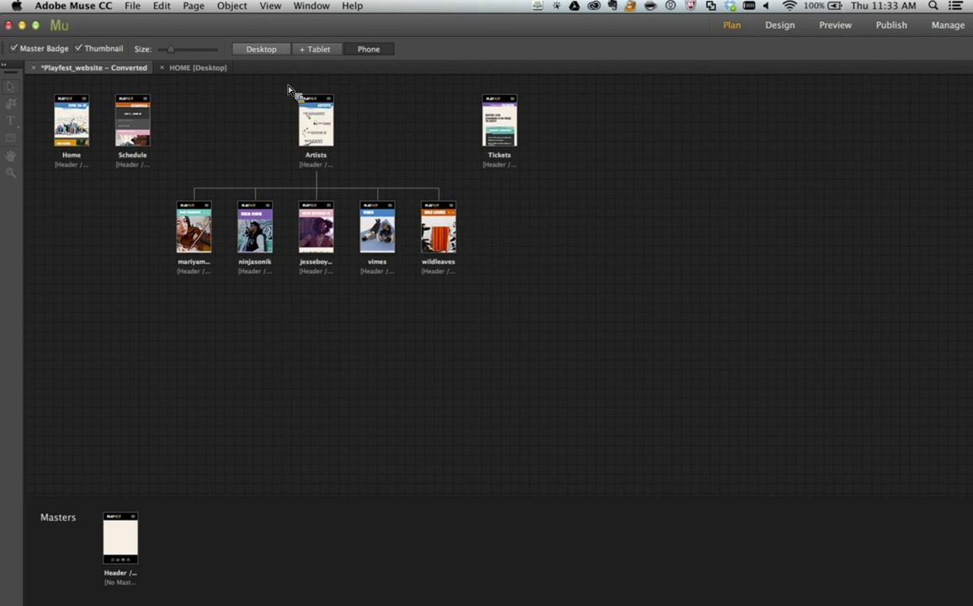
{"action": "left_click", "coordinate": [254, 50]}
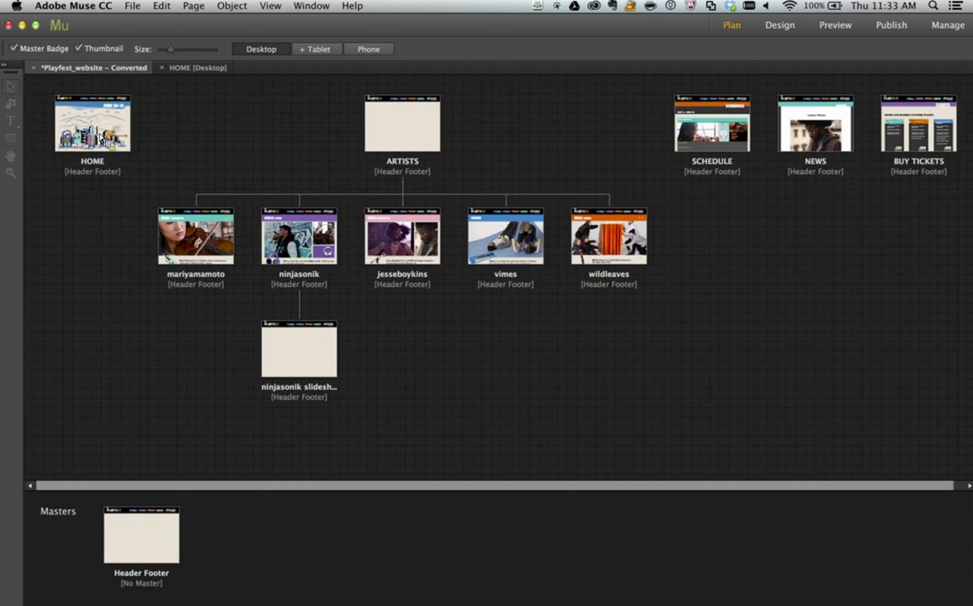
{"action": "left_click", "coordinate": [165, 69]}
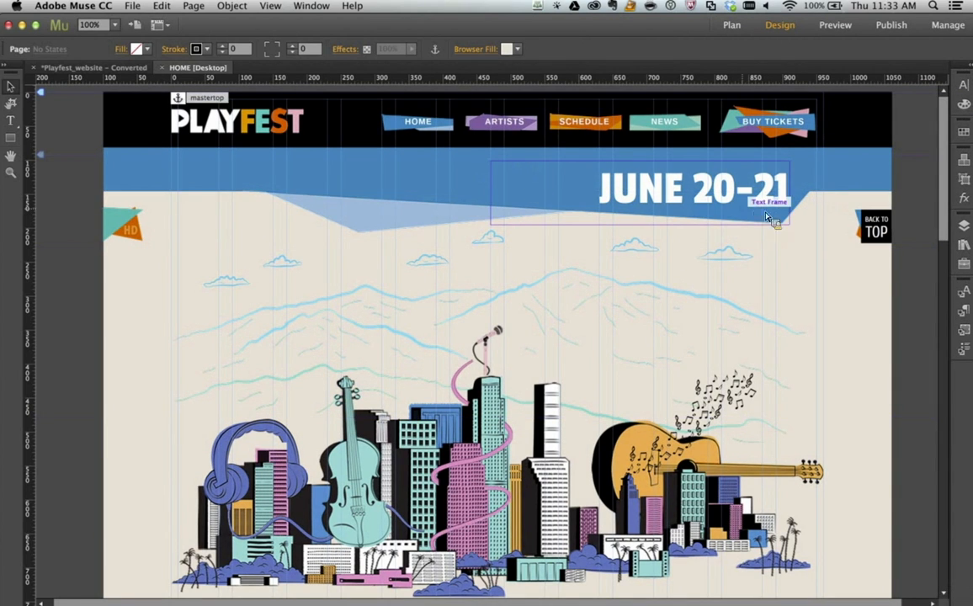
Open the phone version's Home page, look through its layout, and return to the desktop HOME page for comparison
{"action": "left_click", "coordinate": [95, 69]}
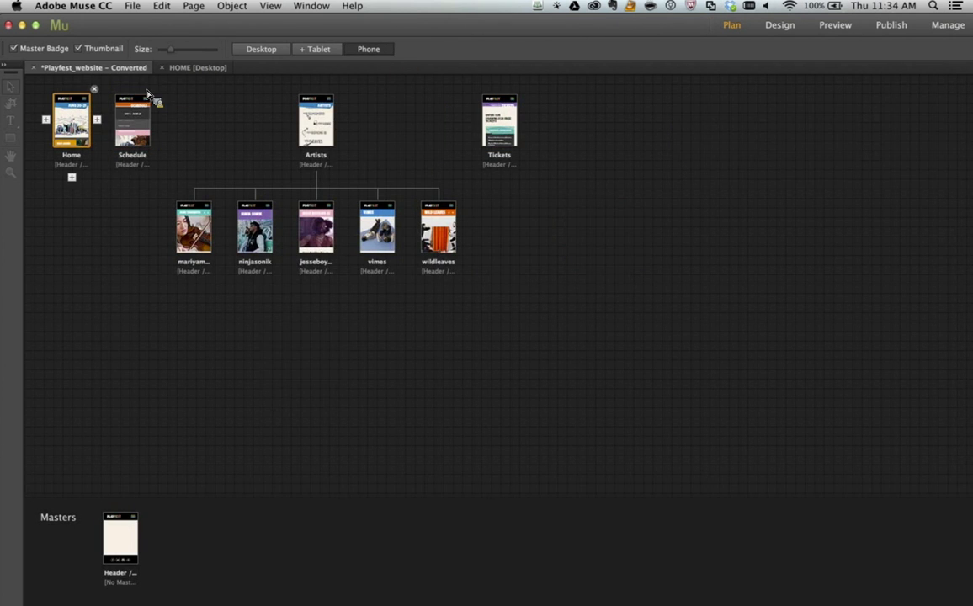
{"action": "double_click", "coordinate": [76, 122]}
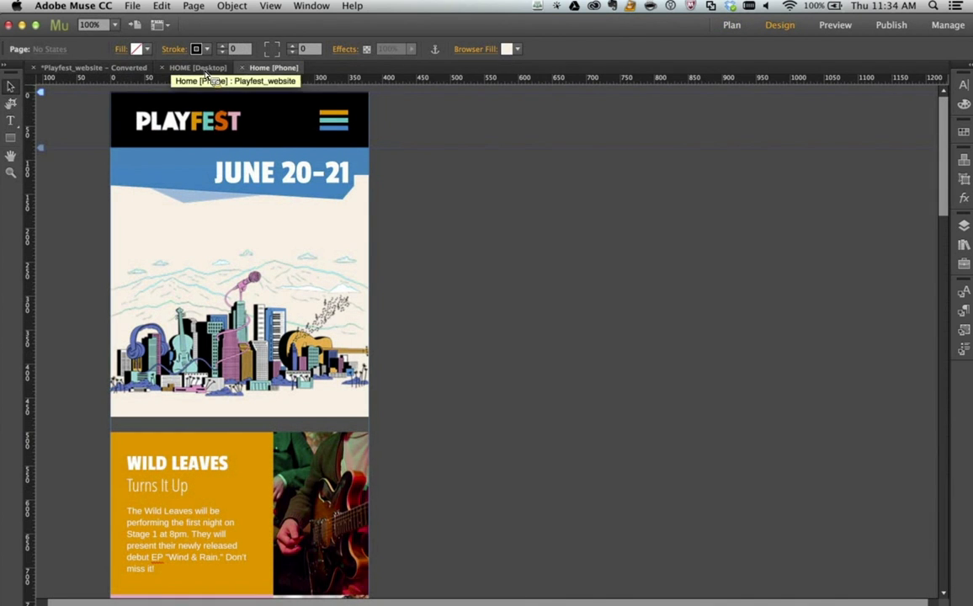
{"action": "scroll", "coordinate": [518, 303], "scroll_direction": "down", "scroll_amount": 2}
{"action": "scroll", "coordinate": [517, 305], "scroll_direction": "down", "scroll_amount": 2}
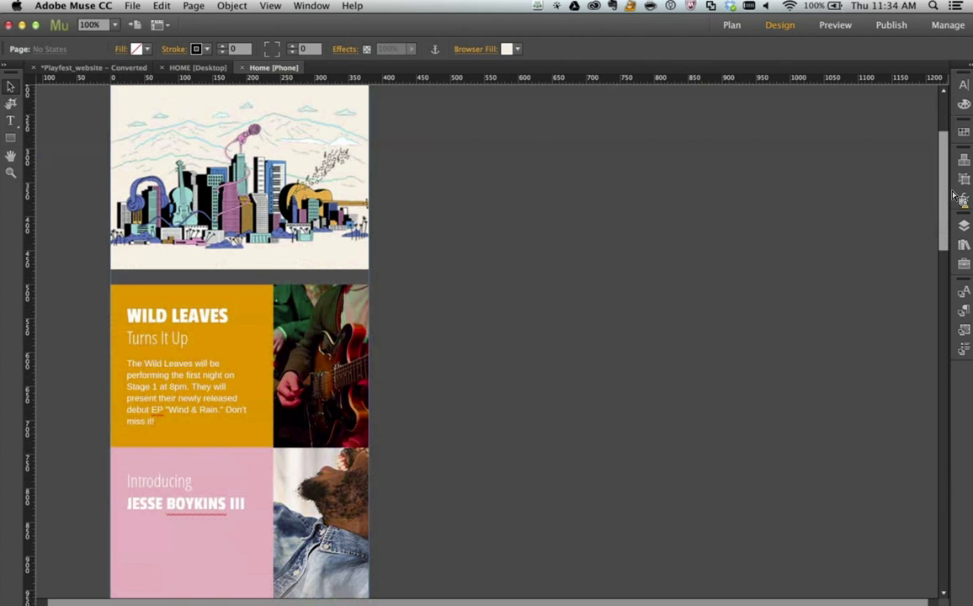
{"action": "scroll", "coordinate": [943, 217], "scroll_direction": "down", "scroll_amount": 2}
{"action": "left_click_drag", "start_coordinate": [944, 217], "coordinate": [898, 133]}
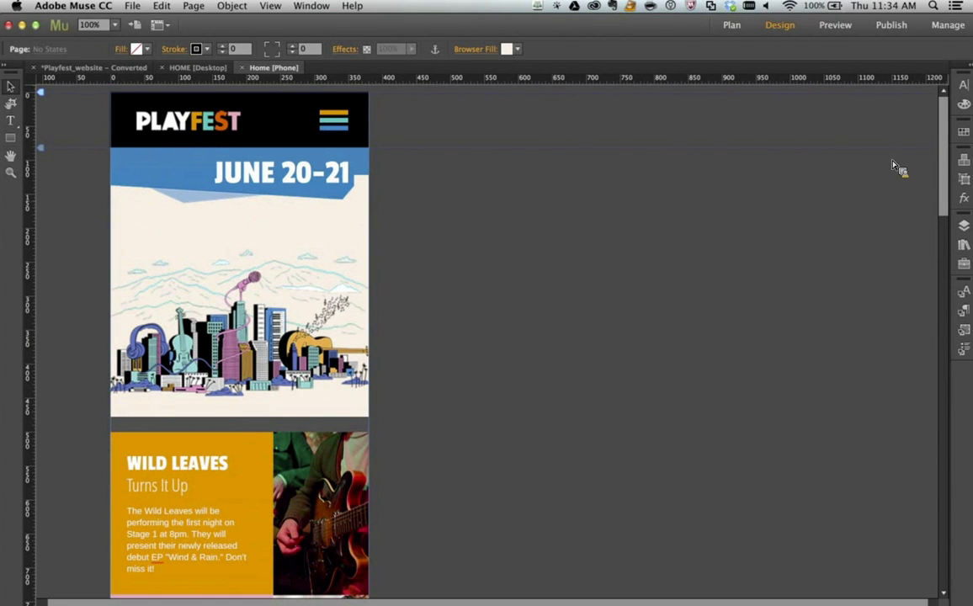
{"action": "left_click", "coordinate": [195, 71]}
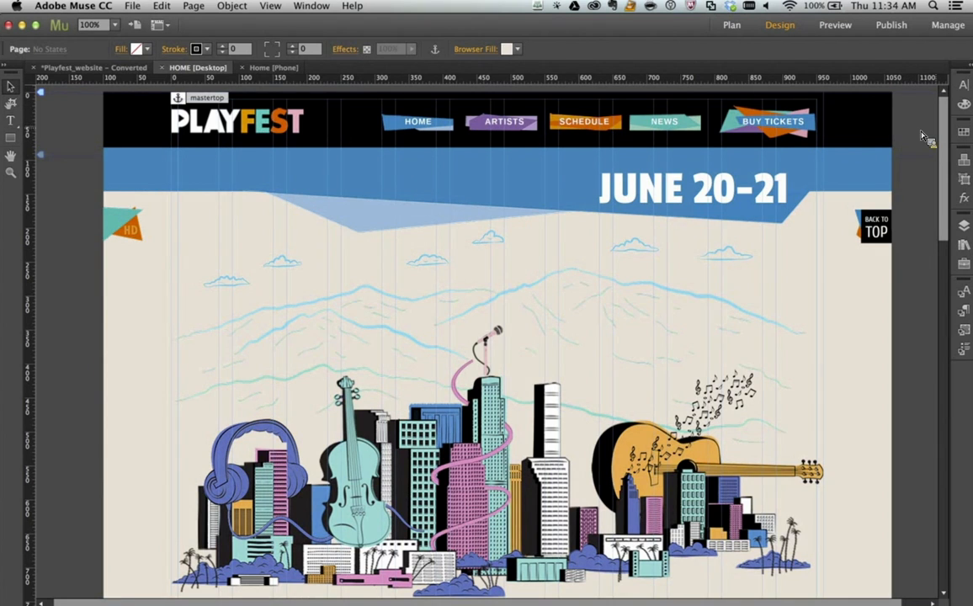
{"action": "left_click_drag", "start_coordinate": [943, 135], "coordinate": [937, 95]}
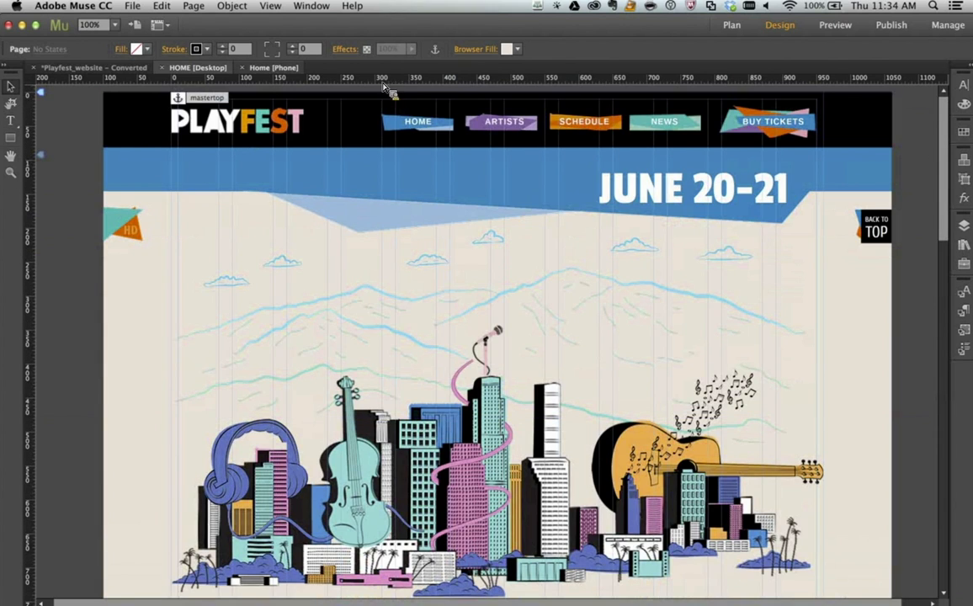
Look through the phone Home page down to the artist tiles and check the version information of Adobe Muse CC
{"action": "left_click", "coordinate": [276, 67]}
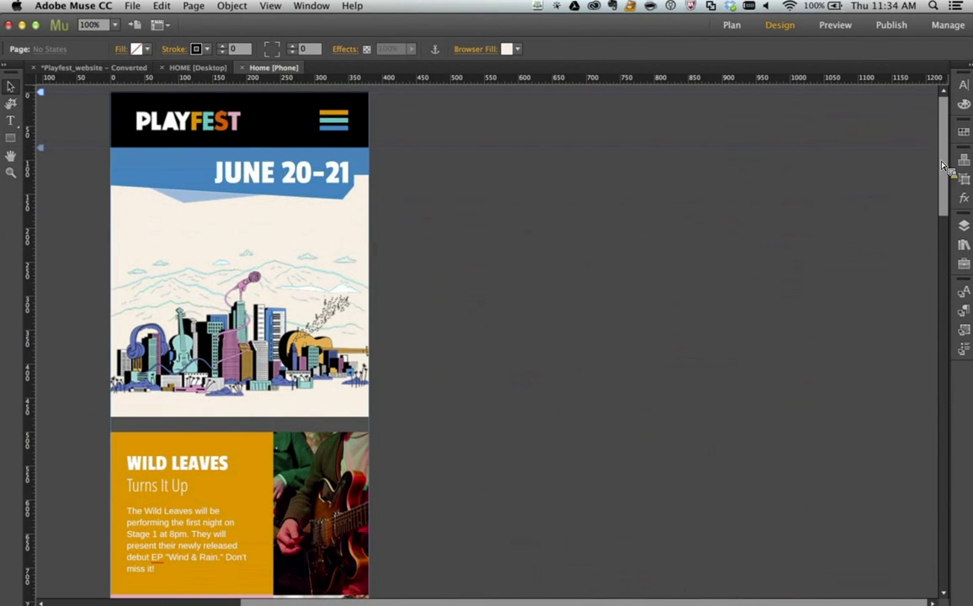
{"action": "left_click_drag", "start_coordinate": [943, 165], "coordinate": [950, 236]}
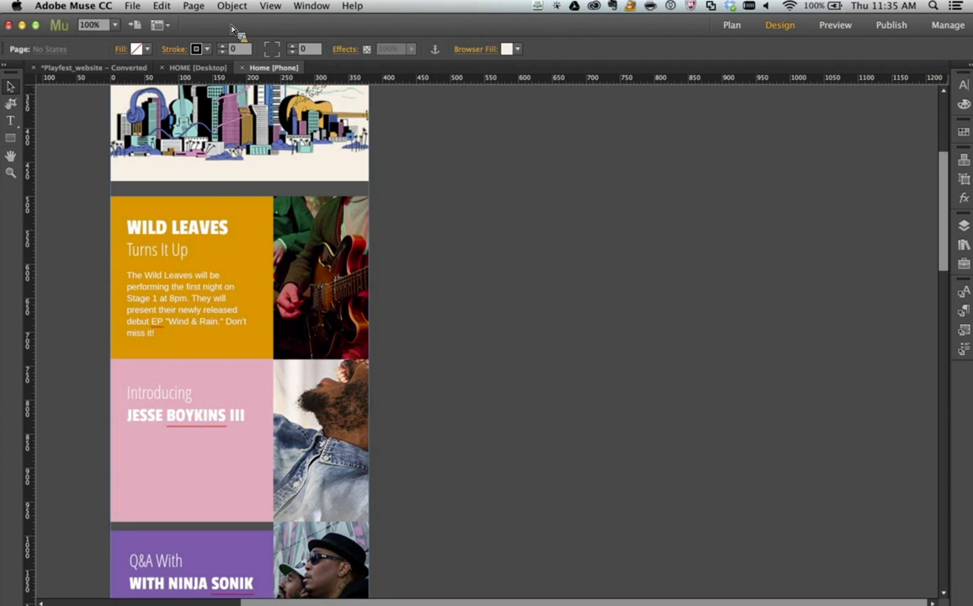
{"action": "left_click", "coordinate": [105, 7]}
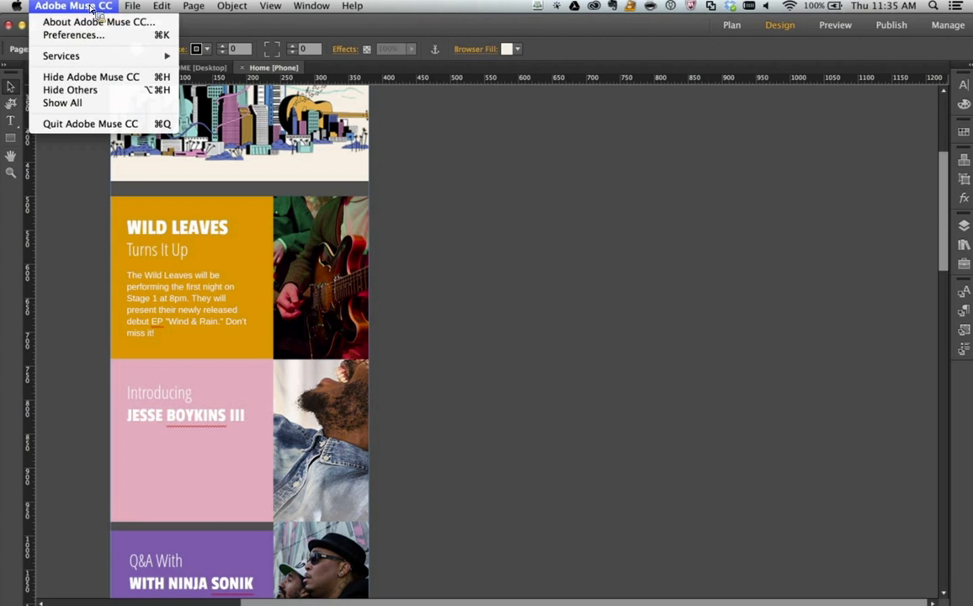
{"action": "left_click", "coordinate": [91, 22]}
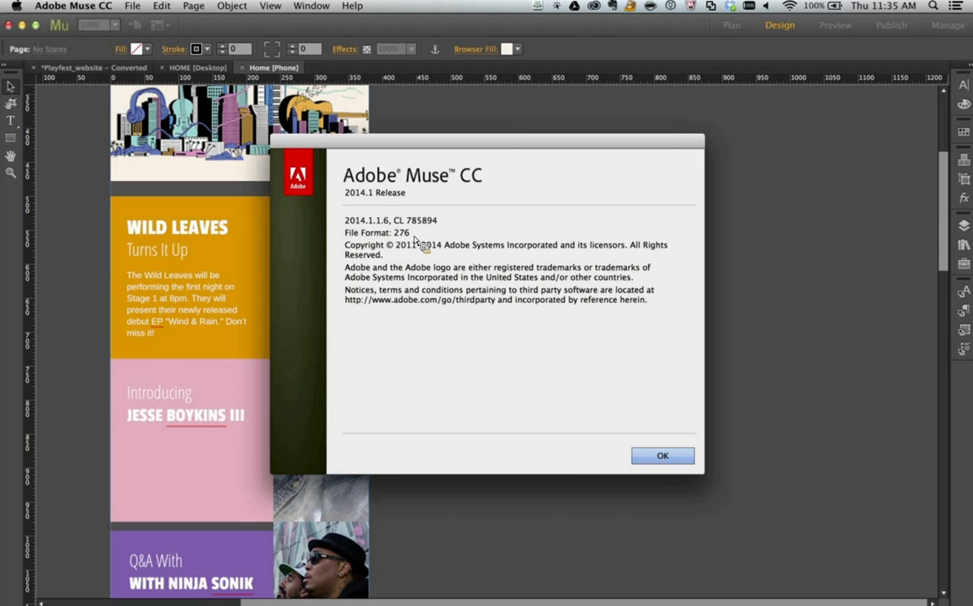
{"action": "left_click", "coordinate": [668, 460]}
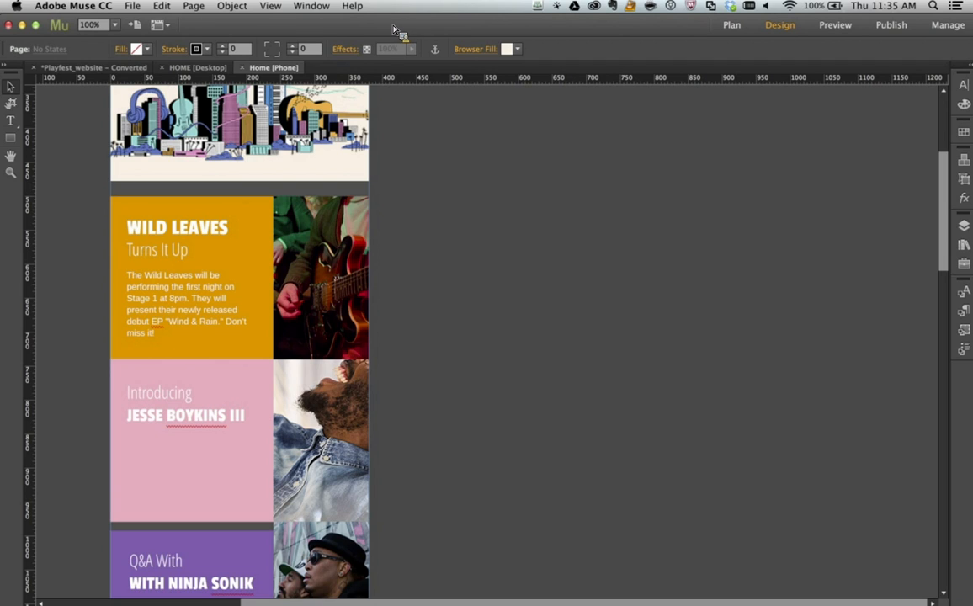
Launch the older Adobe Muse from the Applications folder in Finder, postpone its update, and close the Finder window
{"action": "key", "text": "super+Tab"}
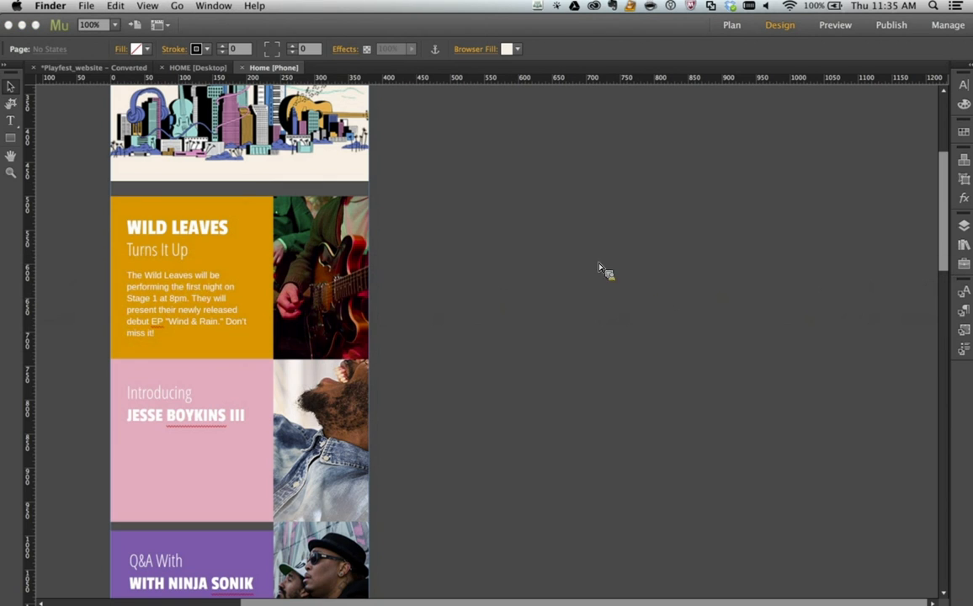
{"action": "key", "text": "super+n"}
{"action": "left_click", "coordinate": [293, 202]}
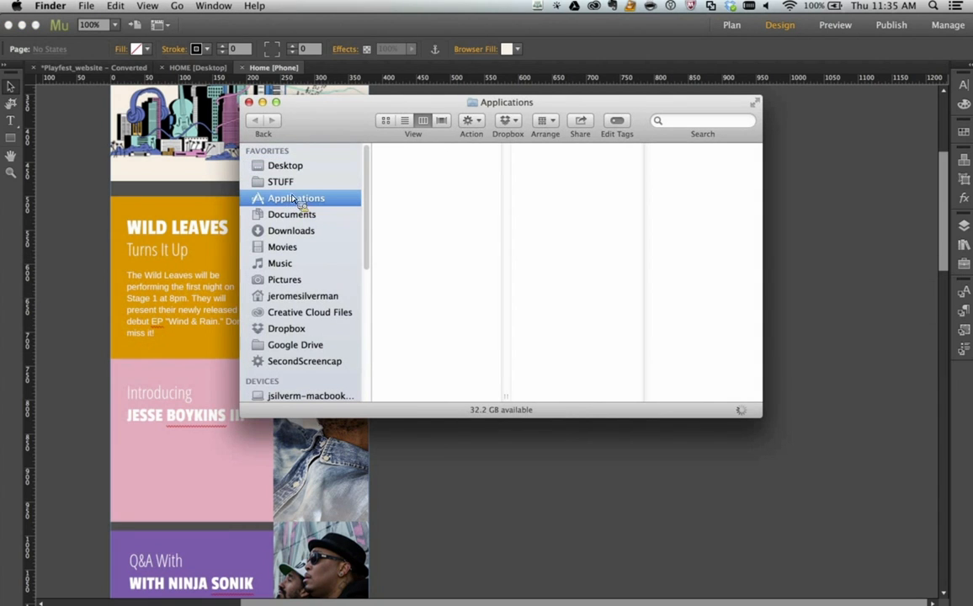
{"action": "scroll", "coordinate": [488, 336], "scroll_direction": "down", "scroll_amount": 5}
{"action": "scroll", "coordinate": [488, 336], "scroll_direction": "down", "scroll_amount": 8}
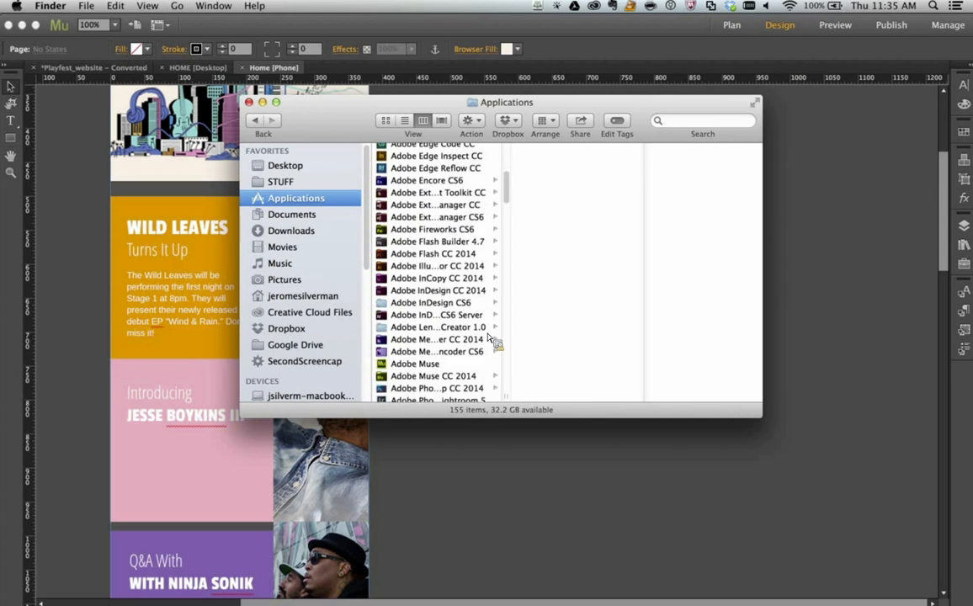
{"action": "left_click", "coordinate": [426, 220]}
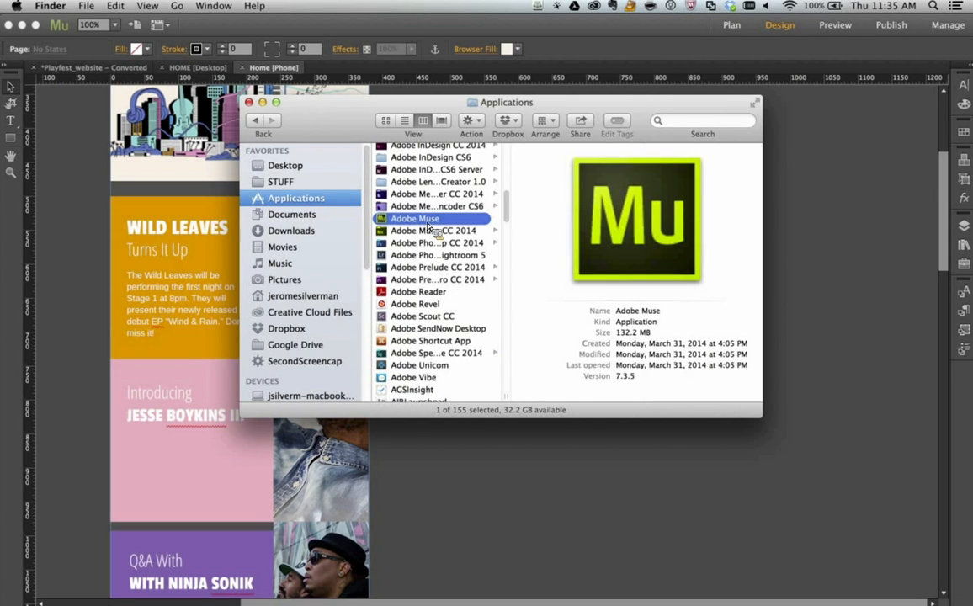
{"action": "key", "text": "super+o"}
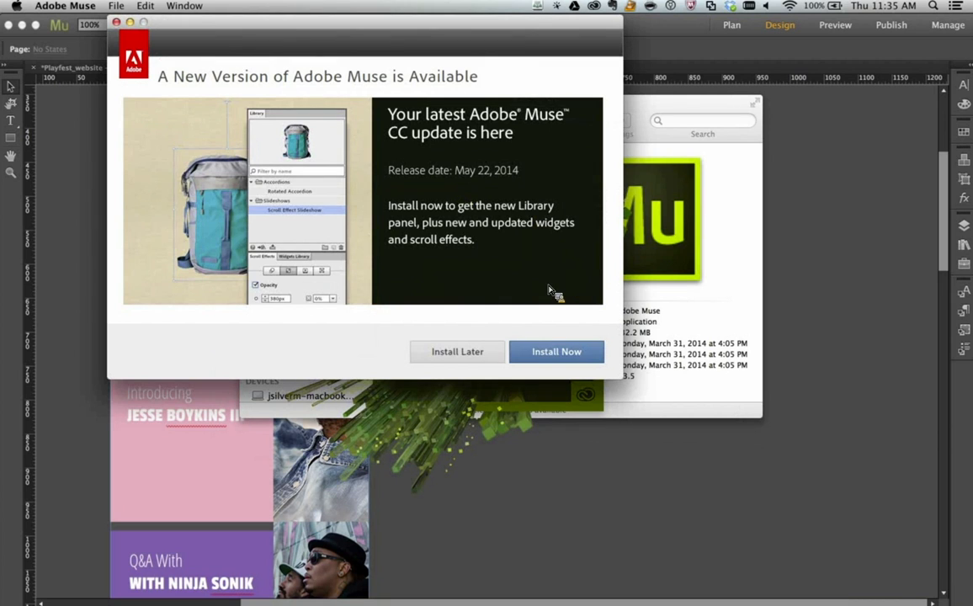
{"action": "left_click", "coordinate": [492, 353]}
{"action": "left_click_drag", "start_coordinate": [467, 141], "coordinate": [474, 141]}
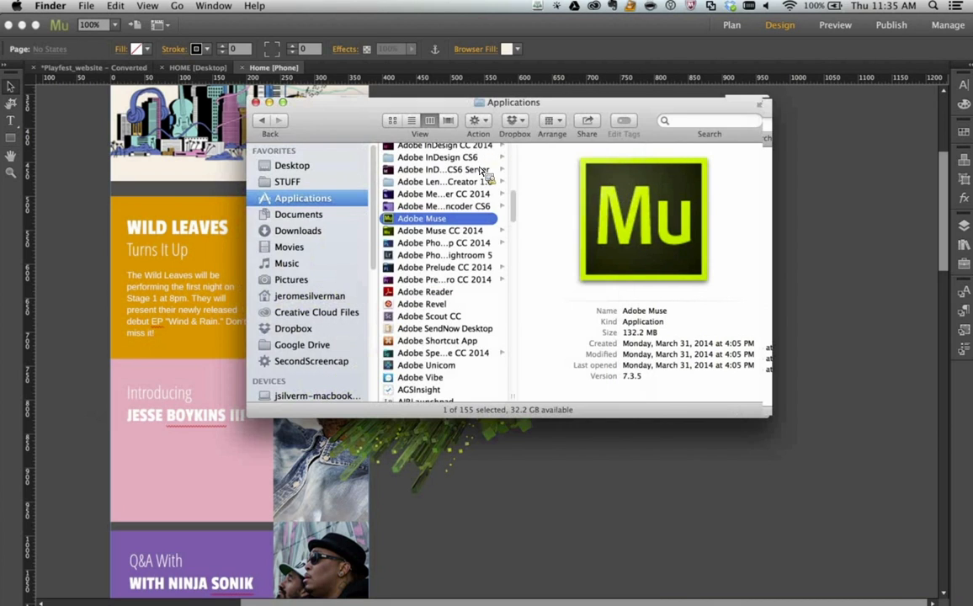
{"action": "left_click", "coordinate": [256, 102]}
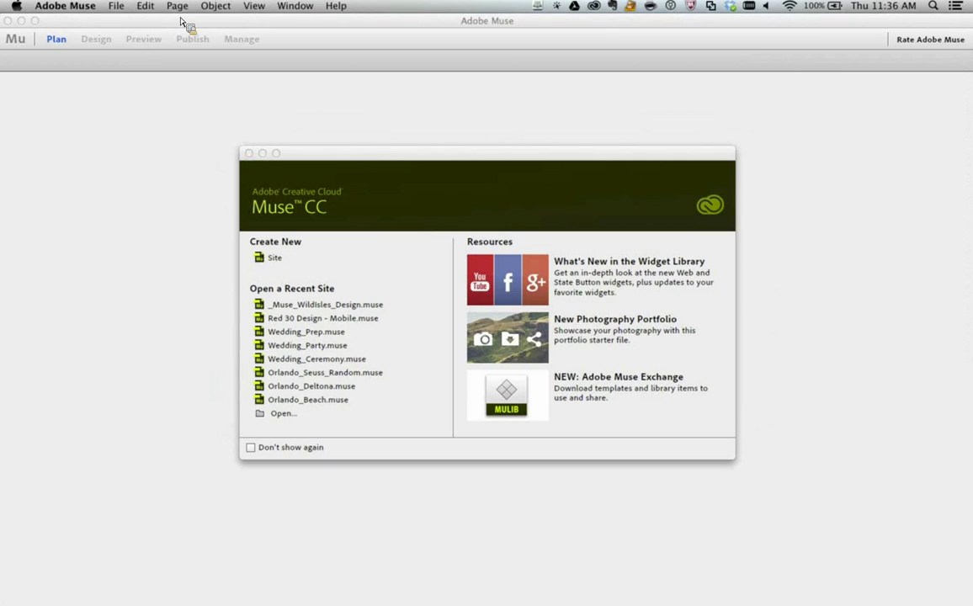
Dismiss the older Adobe Muse's welcome screen and check its version information
{"action": "left_click", "coordinate": [249, 152]}
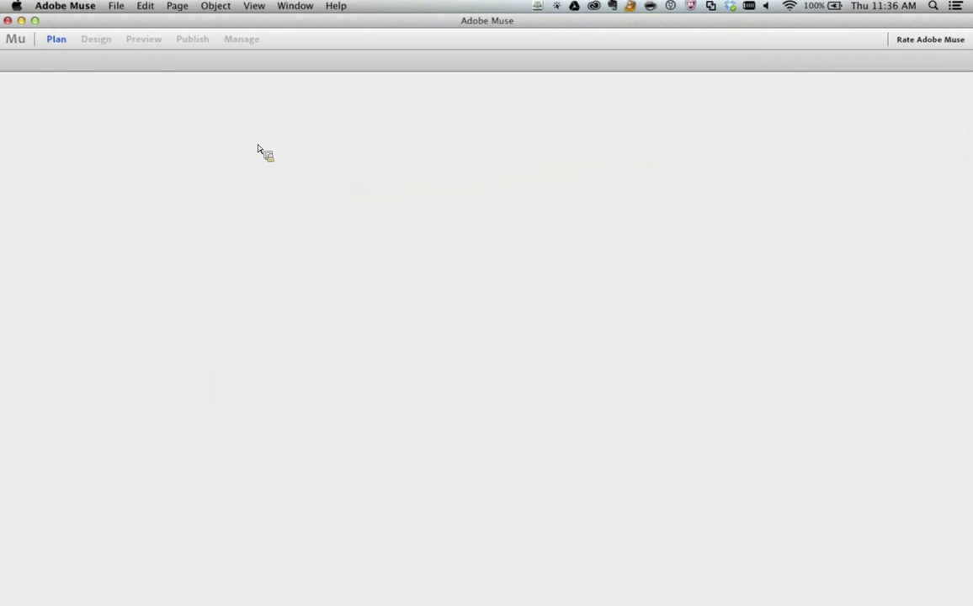
{"action": "left_click", "coordinate": [65, 6]}
{"action": "left_click", "coordinate": [77, 23]}
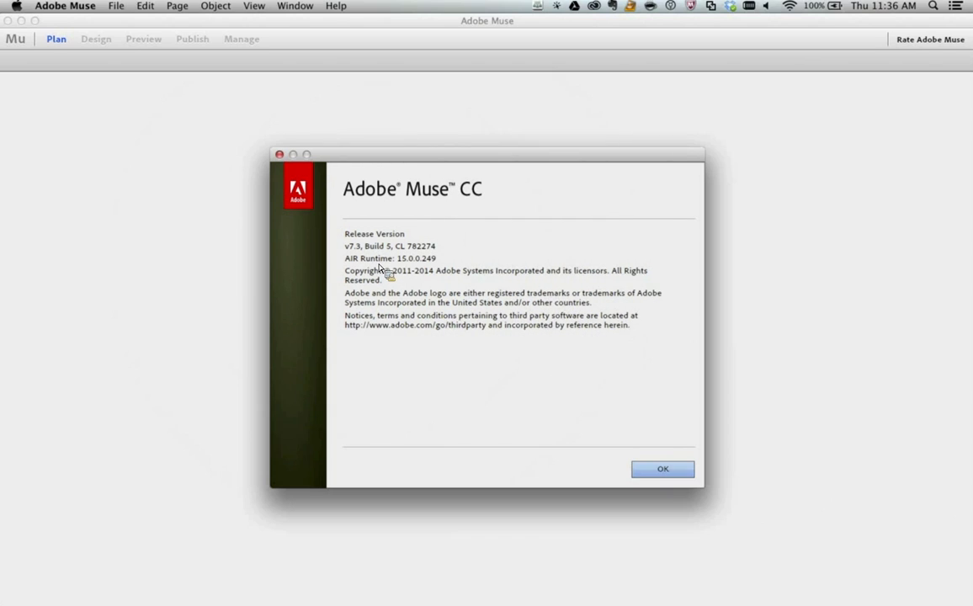
{"action": "left_click", "coordinate": [665, 465]}
Review the older Adobe Muse's preferences, cancel out of them, and quit that version
{"action": "left_click", "coordinate": [93, 7]}
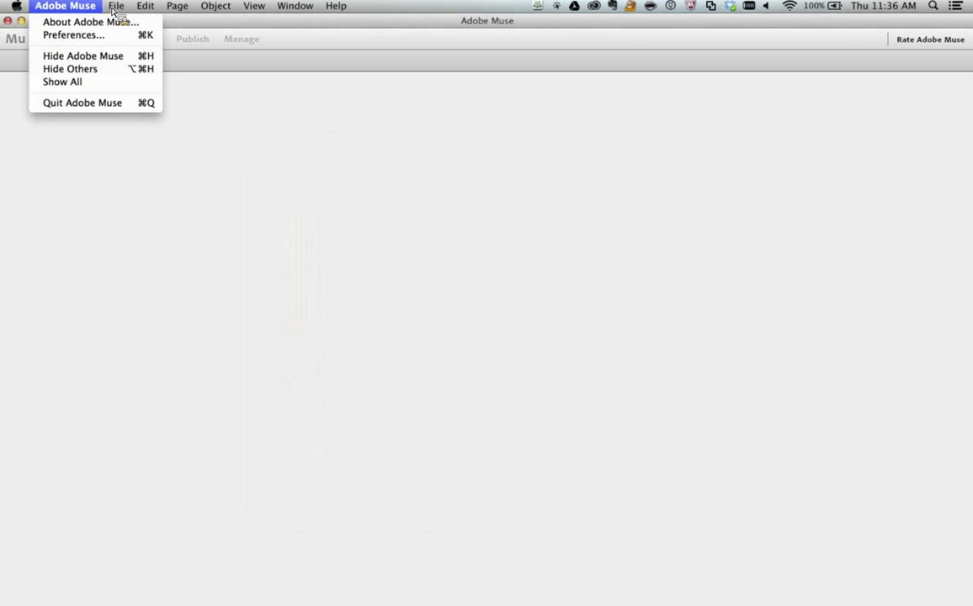
{"action": "left_click", "coordinate": [92, 34]}
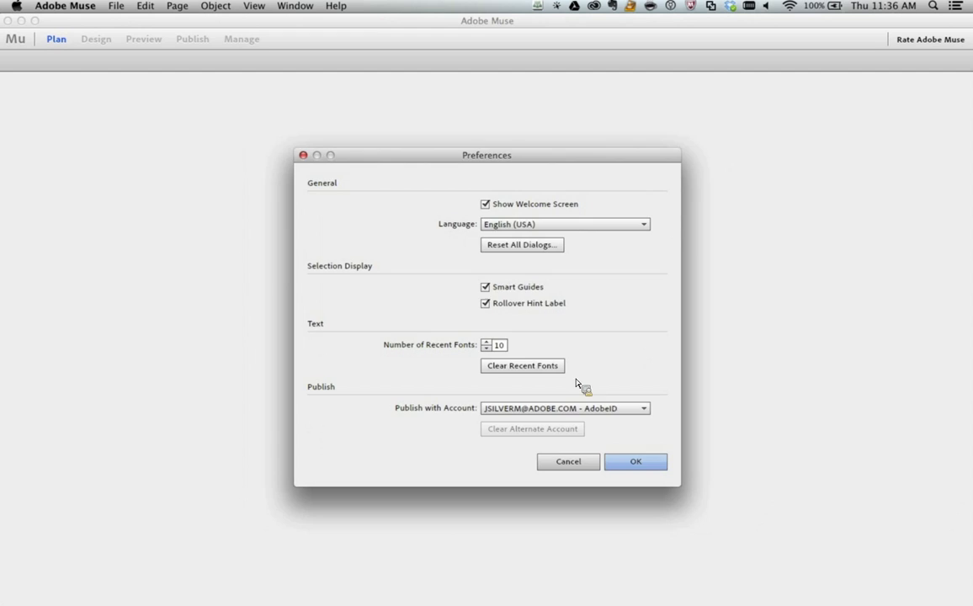
{"action": "left_click", "coordinate": [591, 465]}
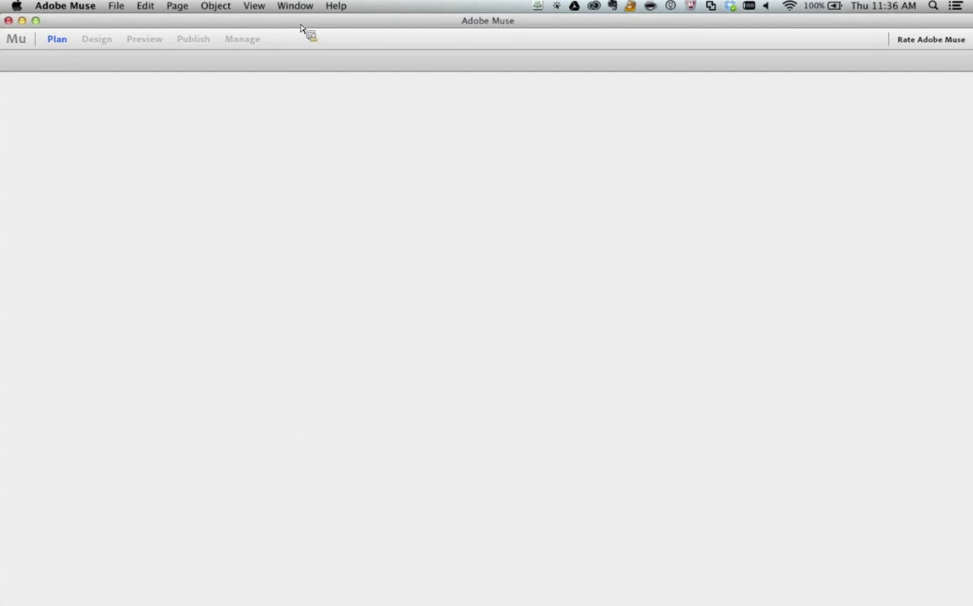
{"action": "left_click", "coordinate": [65, 5]}
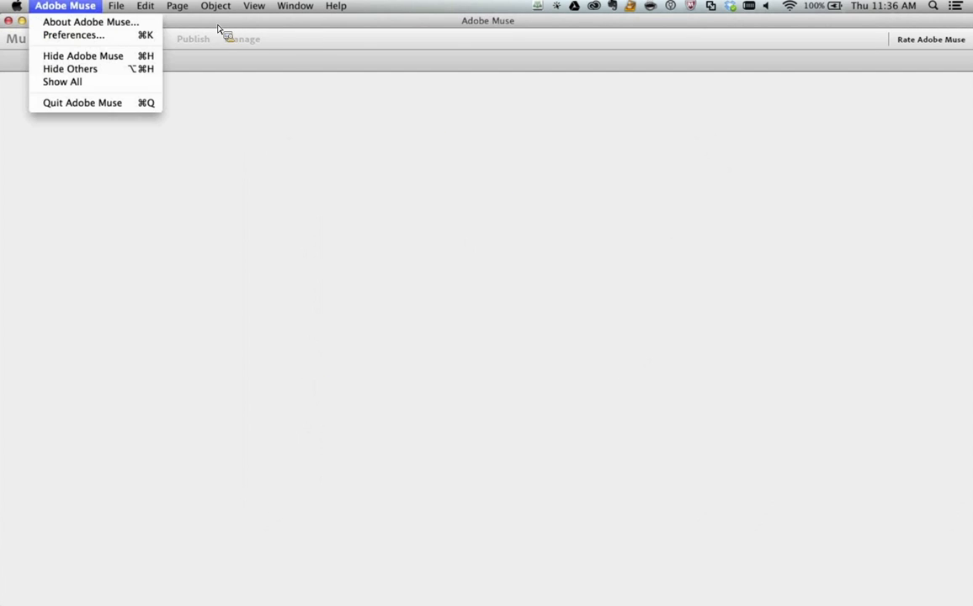
{"action": "left_click", "coordinate": [89, 103]}
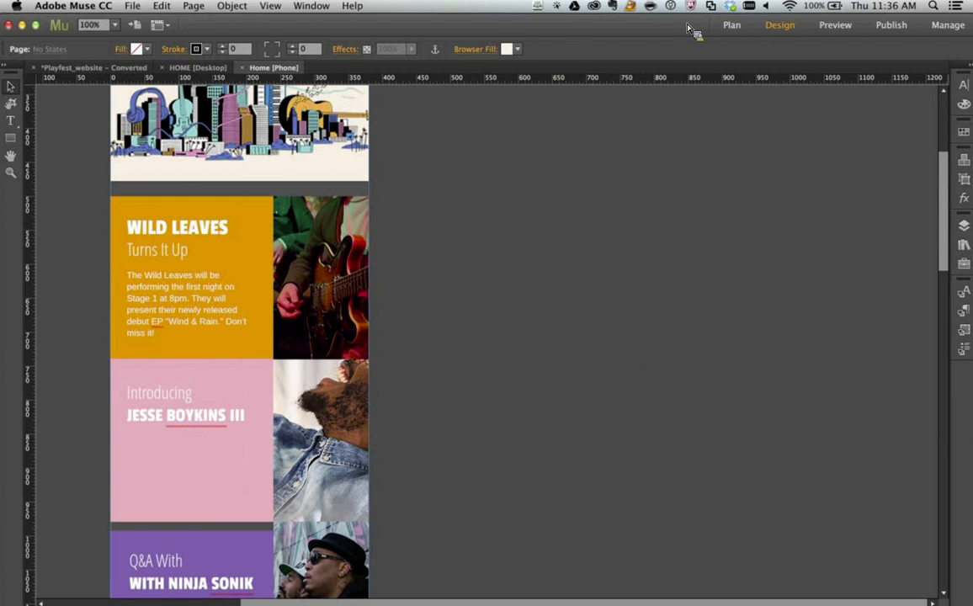
Relaunch the older Adobe Muse from the Applications folder, postpone its update again, and switch back to Adobe Muse CC 2014
{"action": "key", "text": "super+Tab"}
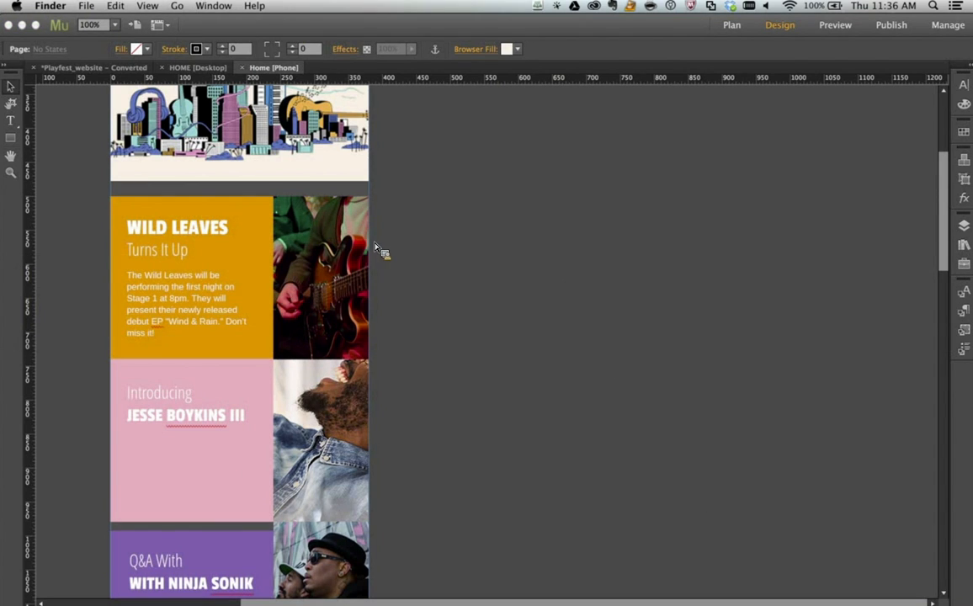
{"action": "key", "text": "super+n"}
{"action": "left_click", "coordinate": [308, 201]}
{"action": "scroll", "coordinate": [429, 278], "scroll_direction": "down", "scroll_amount": 10}
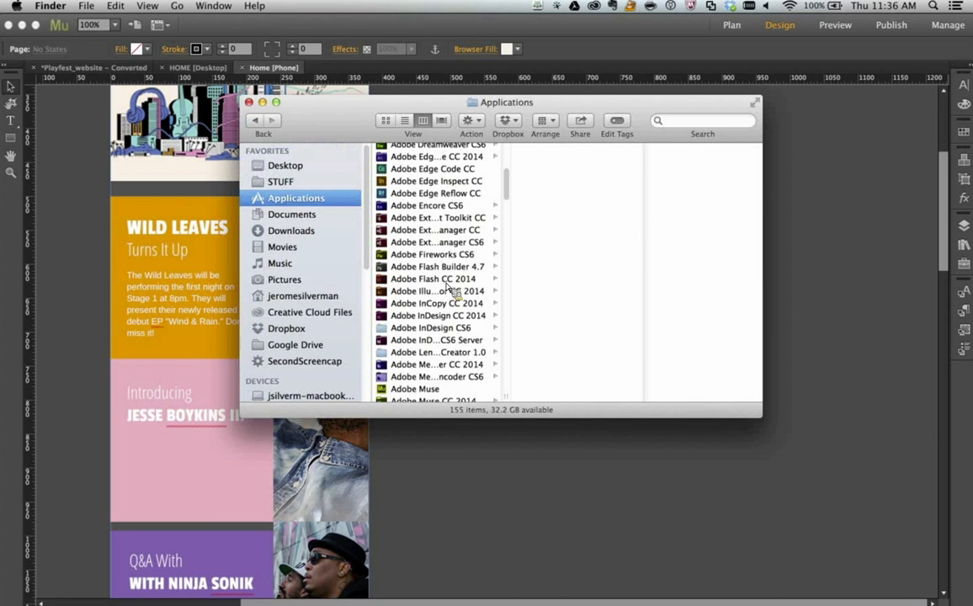
{"action": "left_click", "coordinate": [455, 359]}
{"action": "double_click", "coordinate": [455, 358]}
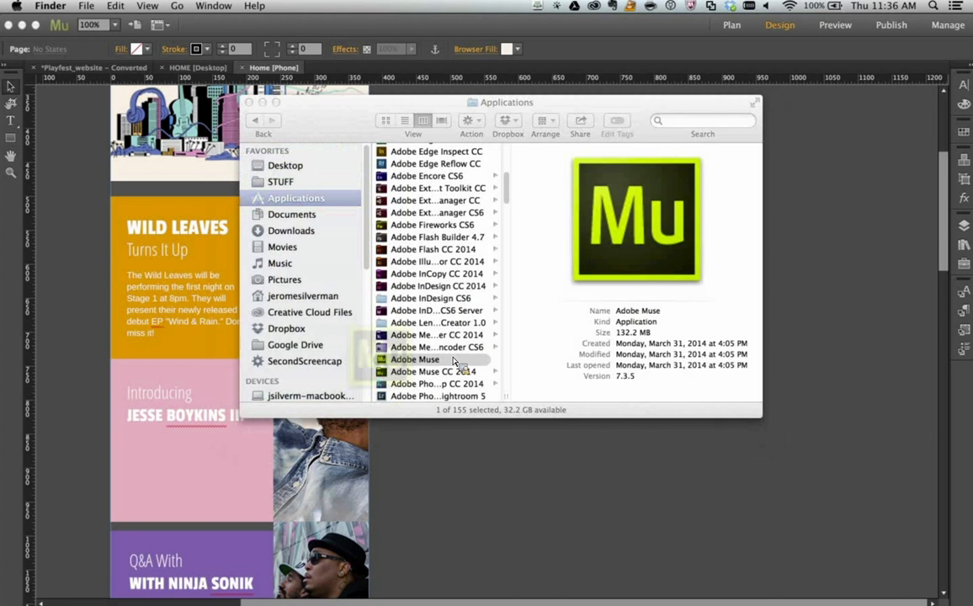
{"action": "left_click", "coordinate": [248, 102]}
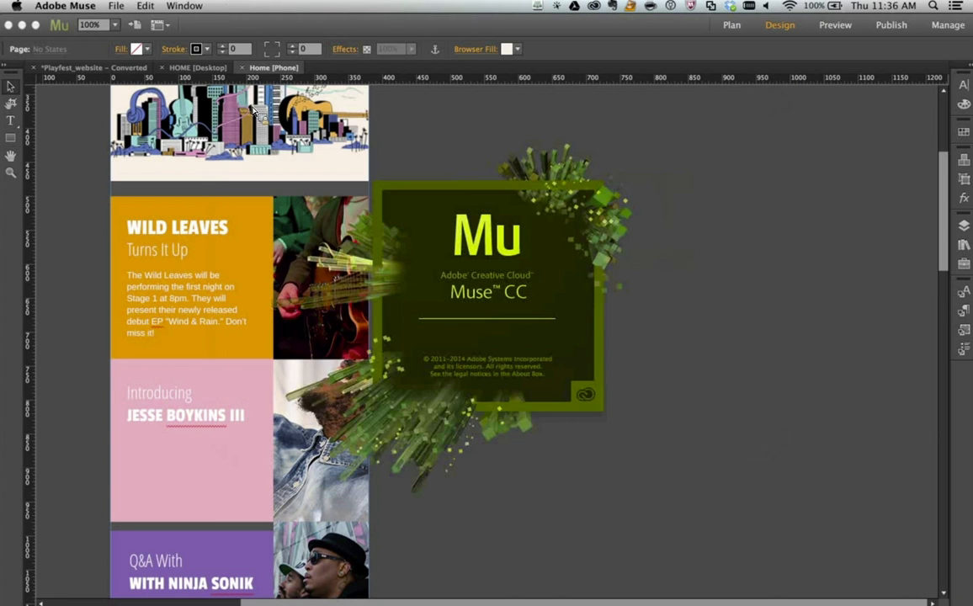
{"action": "left_click", "coordinate": [455, 351]}
{"action": "key", "text": "super+Tab"}
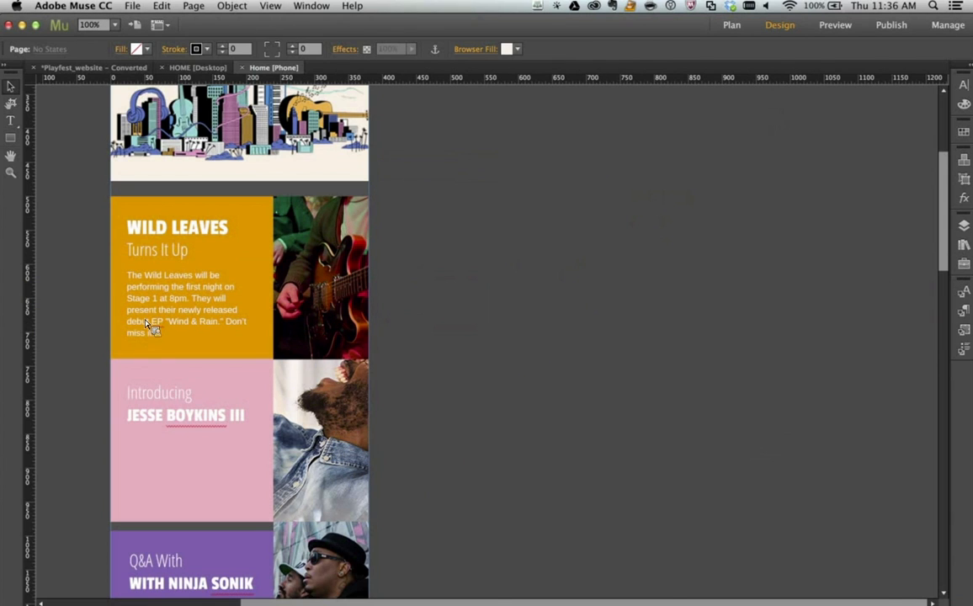
Try the light interface color themes in the preferences and apply the darkest one
{"action": "left_click", "coordinate": [74, 6]}
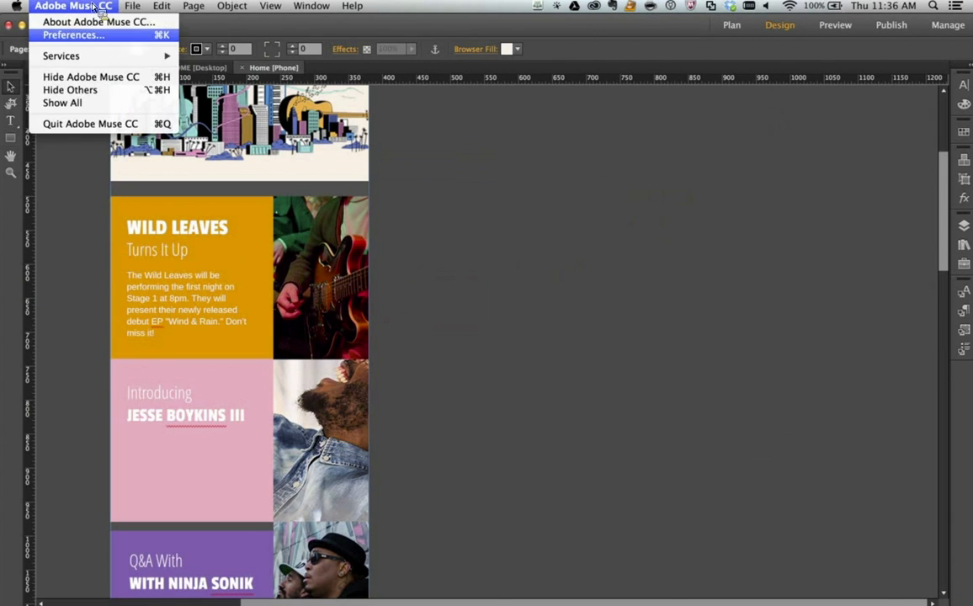
{"action": "left_click", "coordinate": [94, 35]}
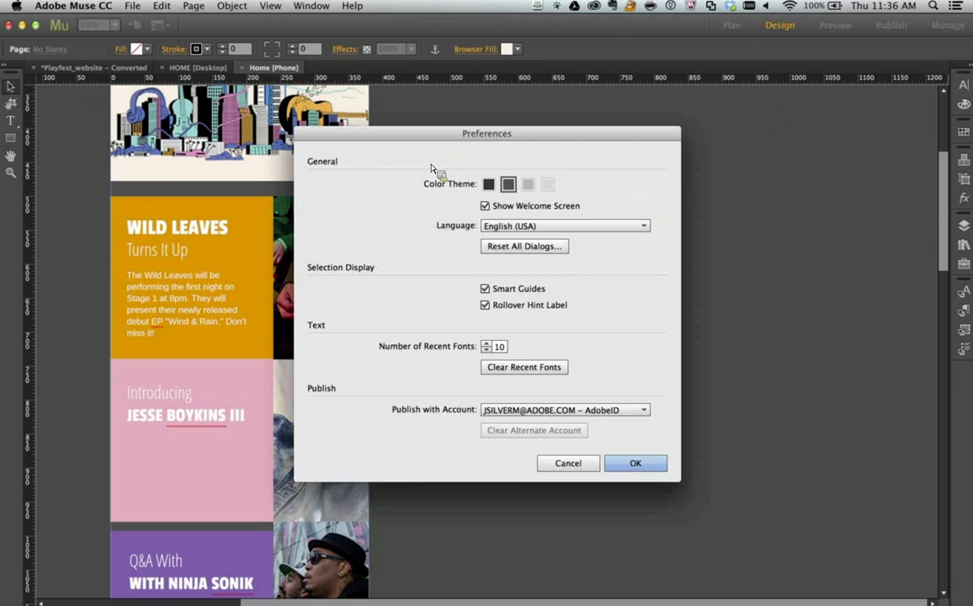
{"action": "left_click", "coordinate": [490, 185]}
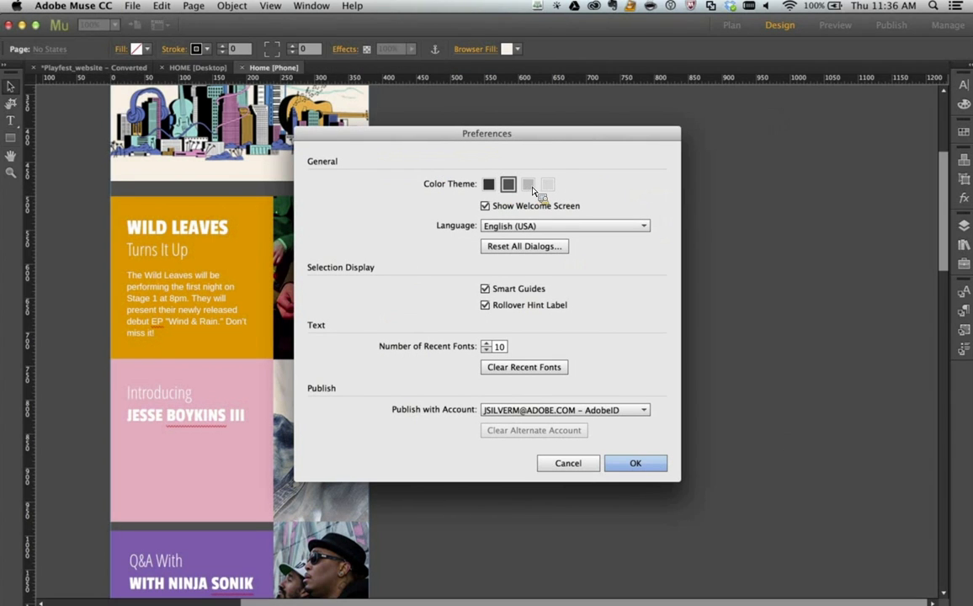
{"action": "left_click", "coordinate": [528, 185]}
{"action": "left_click", "coordinate": [547, 186]}
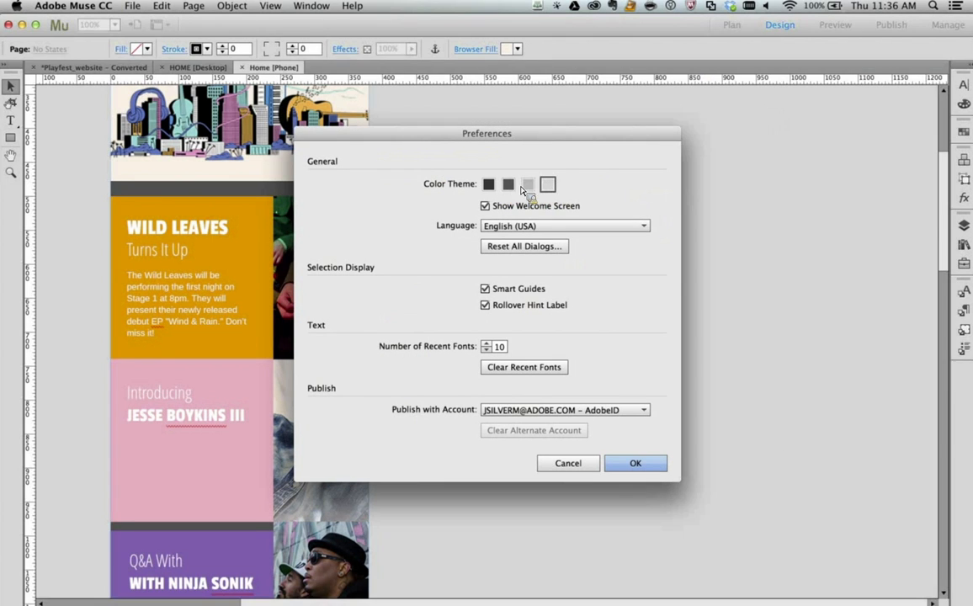
{"action": "left_click", "coordinate": [508, 186]}
{"action": "left_click", "coordinate": [488, 186]}
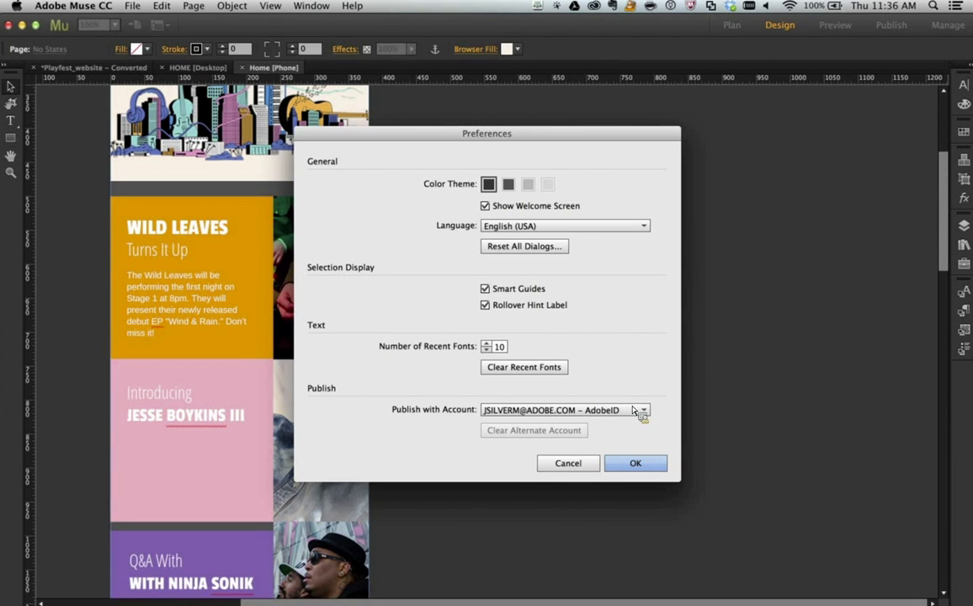
{"action": "key", "text": "Return"}
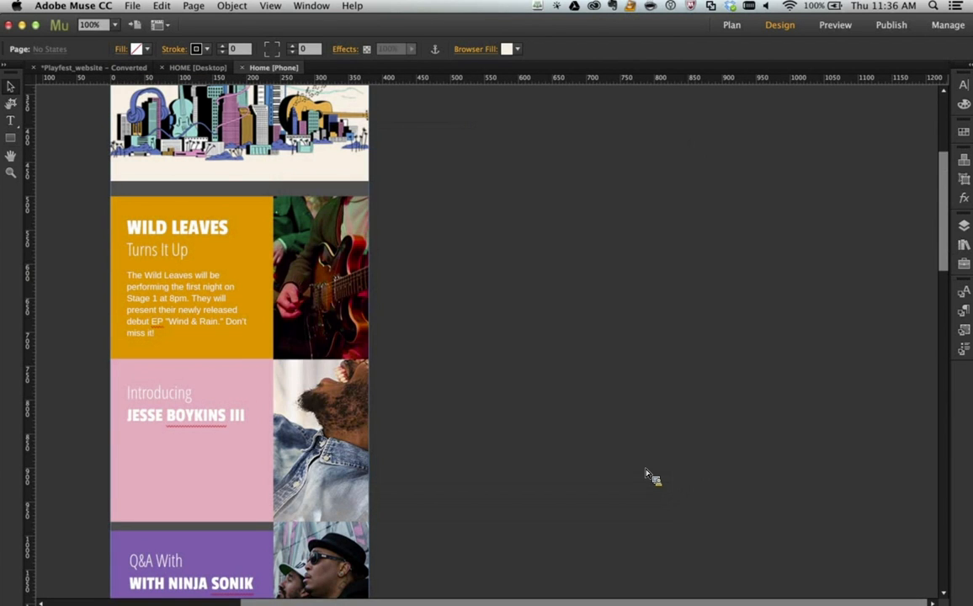
In the older Adobe Muse, create a new Desktop site with page width 960 and minimum height 500, and open its Home page
{"action": "key", "text": "super+Tab"}
{"action": "key", "text": "super+shift+Tab"}
{"action": "key", "text": "super+shift+Tab"}
{"action": "key", "text": "super+shift+Tab"}
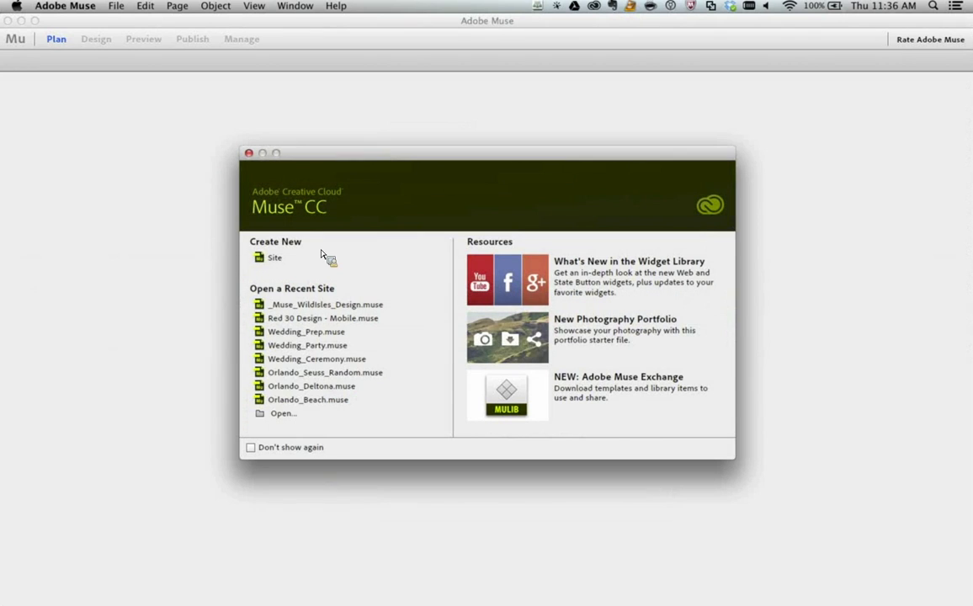
{"action": "left_click", "coordinate": [249, 154]}
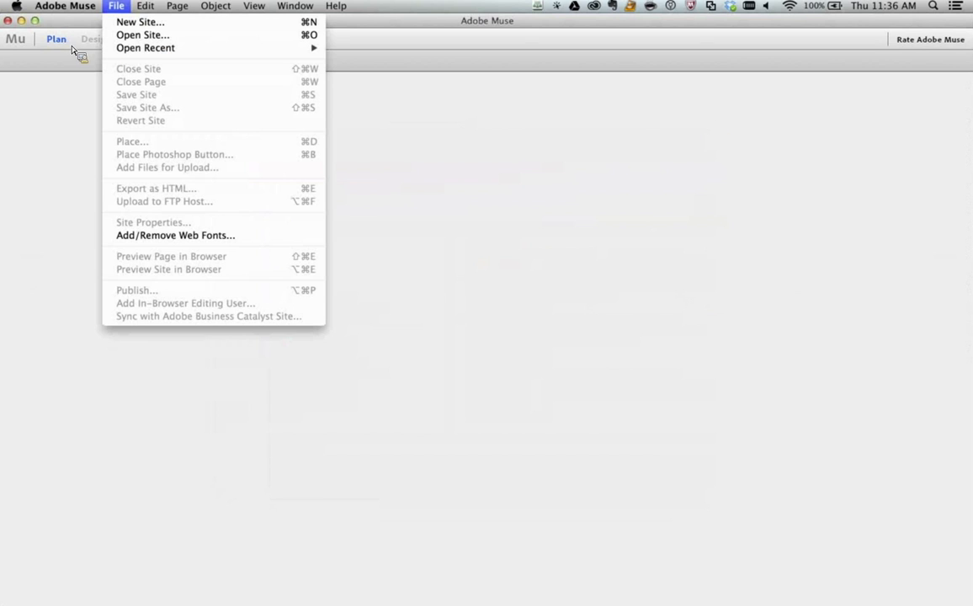
{"action": "mouse_move", "coordinate": [134, 48]}
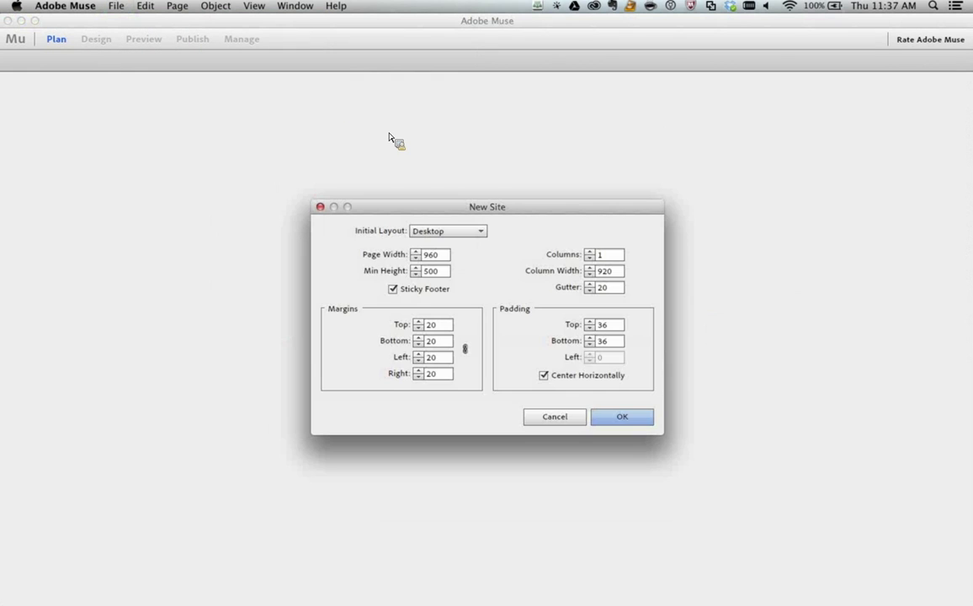
{"action": "key", "text": "Return"}
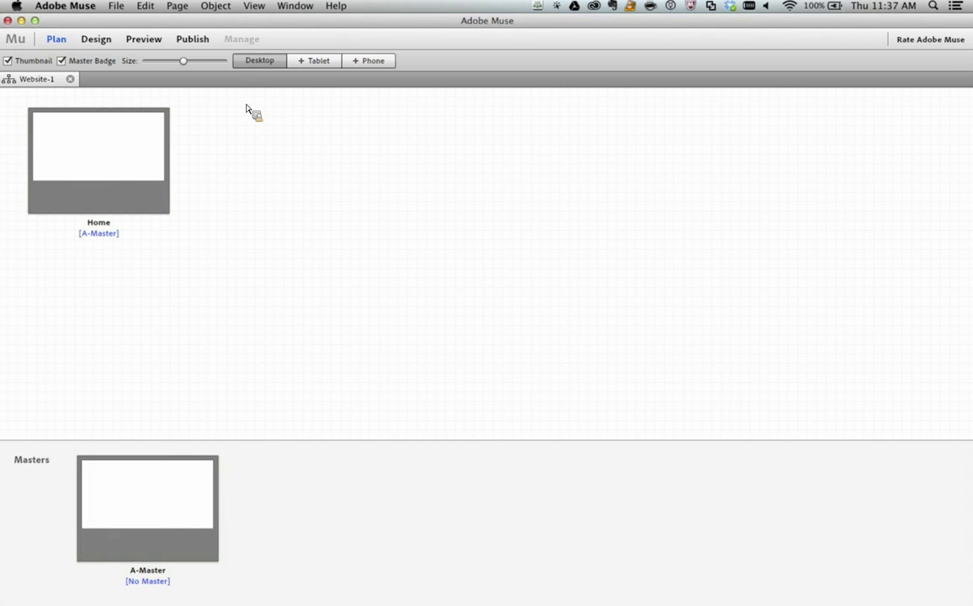
{"action": "double_click", "coordinate": [118, 147]}
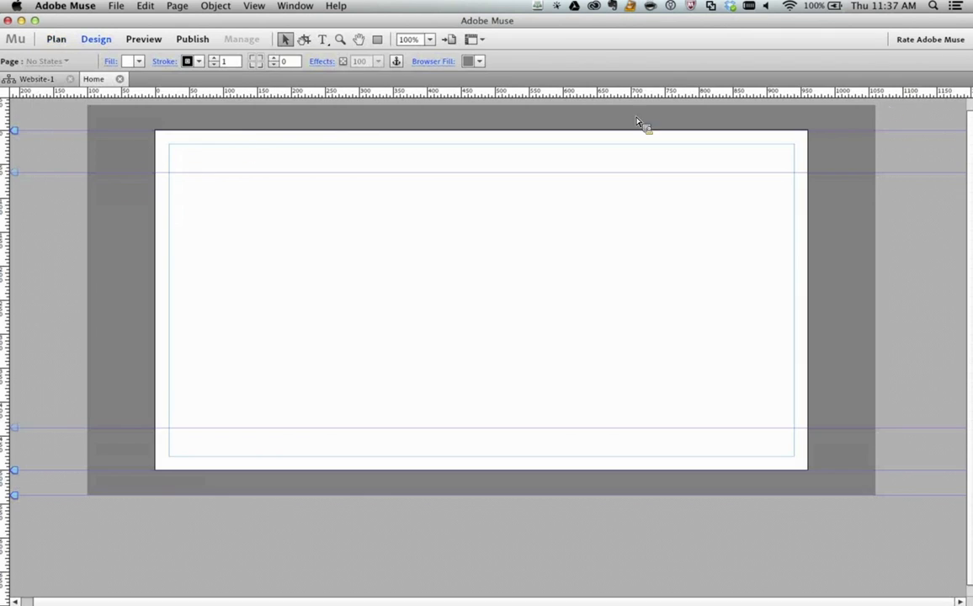
Pull the panel group away from the window edge over the page and widen it until all its panel names are readable
{"action": "left_click_drag", "start_coordinate": [968, 130], "coordinate": [915, 137]}
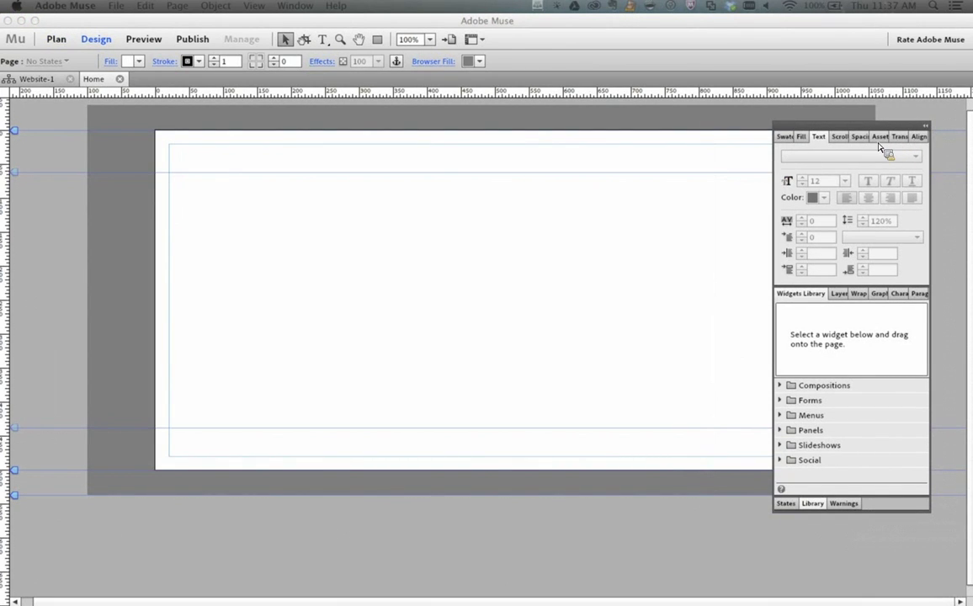
{"action": "left_click_drag", "start_coordinate": [879, 148], "coordinate": [732, 142]}
{"action": "left_click_drag", "start_coordinate": [801, 177], "coordinate": [926, 185]}
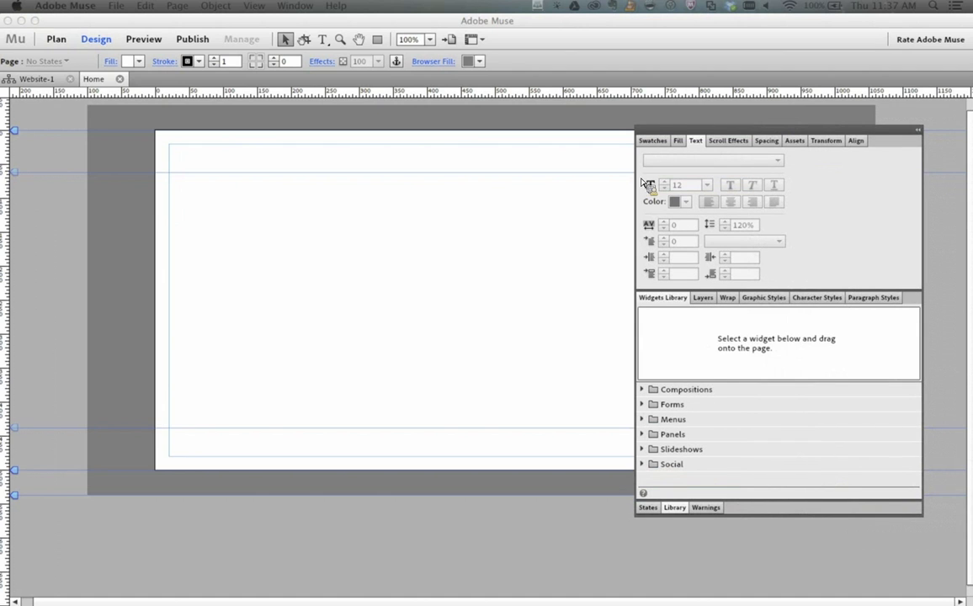
Show the Scroll Effects panel and try to detach the Scroll Effects and Text panels from the floating group onto the page
{"action": "left_click", "coordinate": [728, 140]}
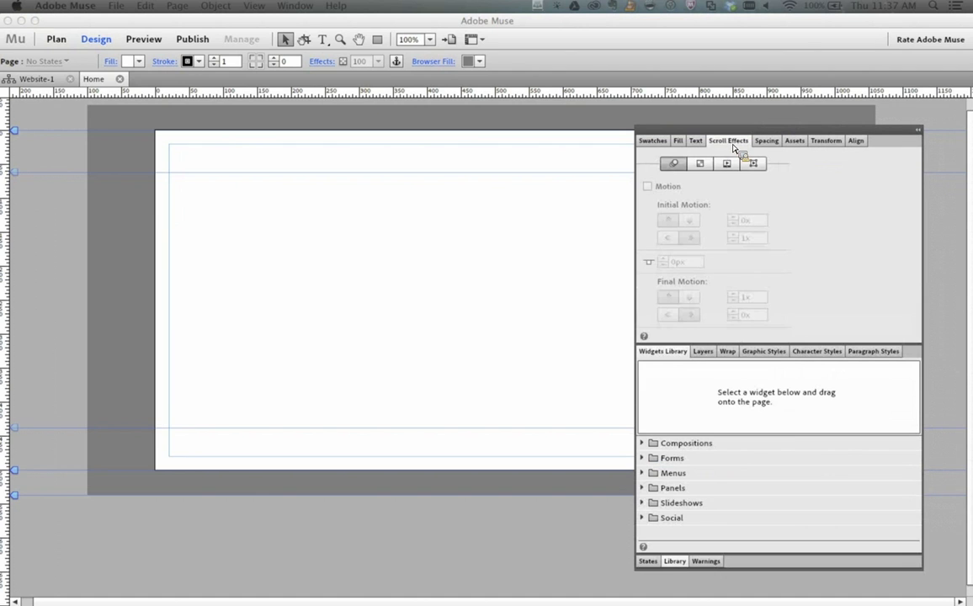
{"action": "left_click_drag", "start_coordinate": [733, 147], "coordinate": [454, 198]}
{"action": "left_click_drag", "start_coordinate": [694, 141], "coordinate": [313, 204]}
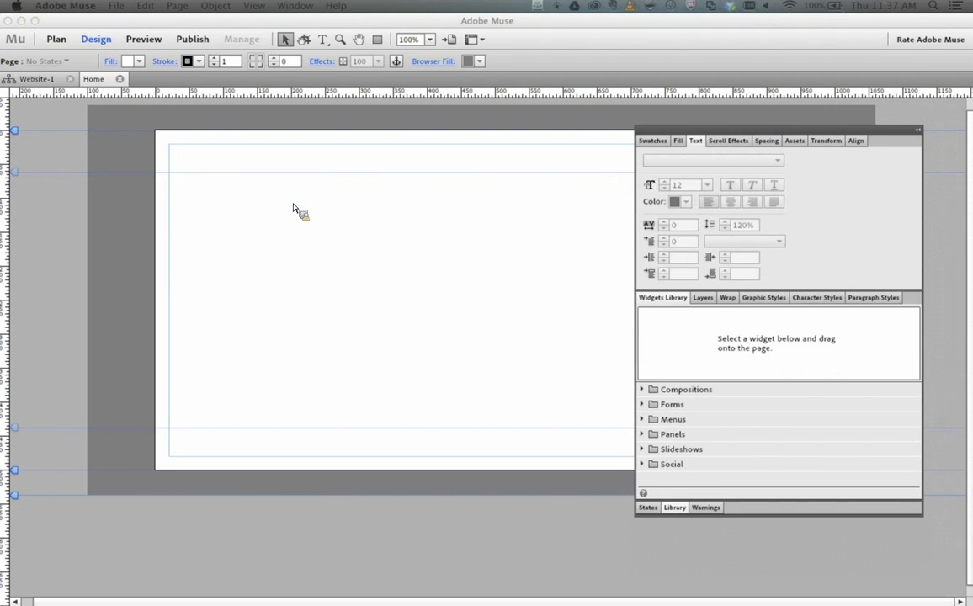
Collapse the floating panel group to icons, reposition and re-expand it, and try to detach the Widgets Library panel
{"action": "left_click", "coordinate": [918, 130]}
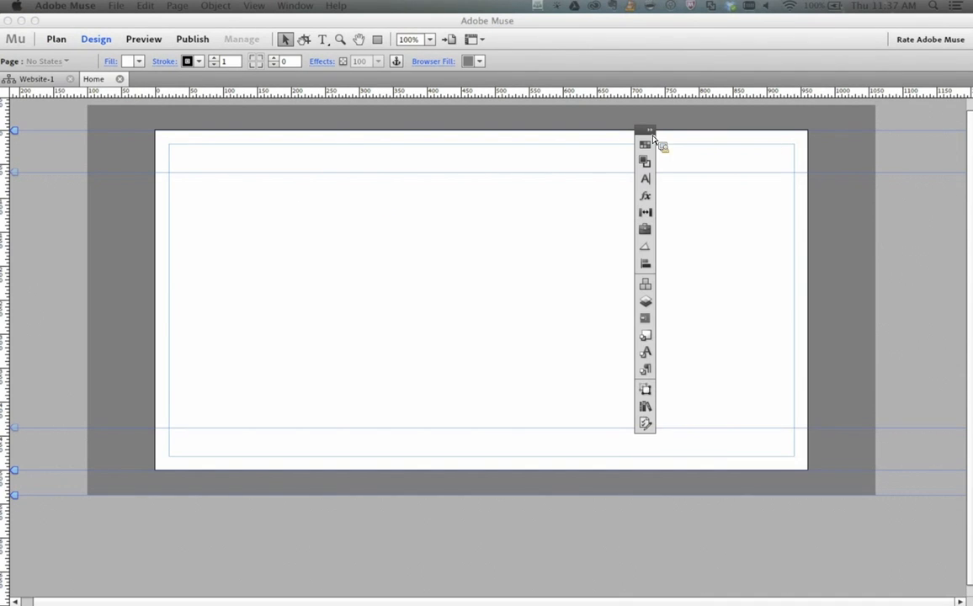
{"action": "left_click_drag", "start_coordinate": [653, 135], "coordinate": [752, 193]}
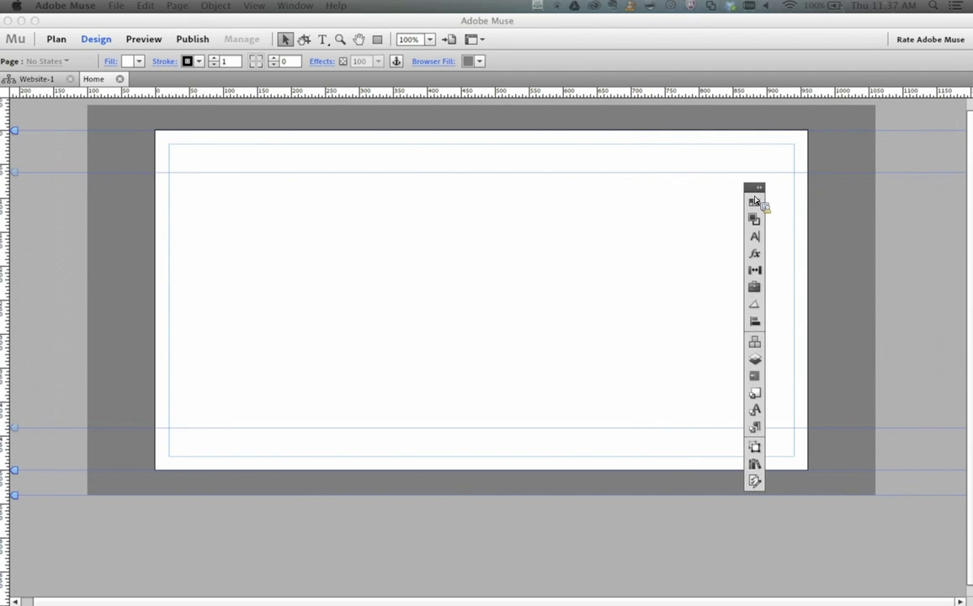
{"action": "left_click", "coordinate": [759, 188]}
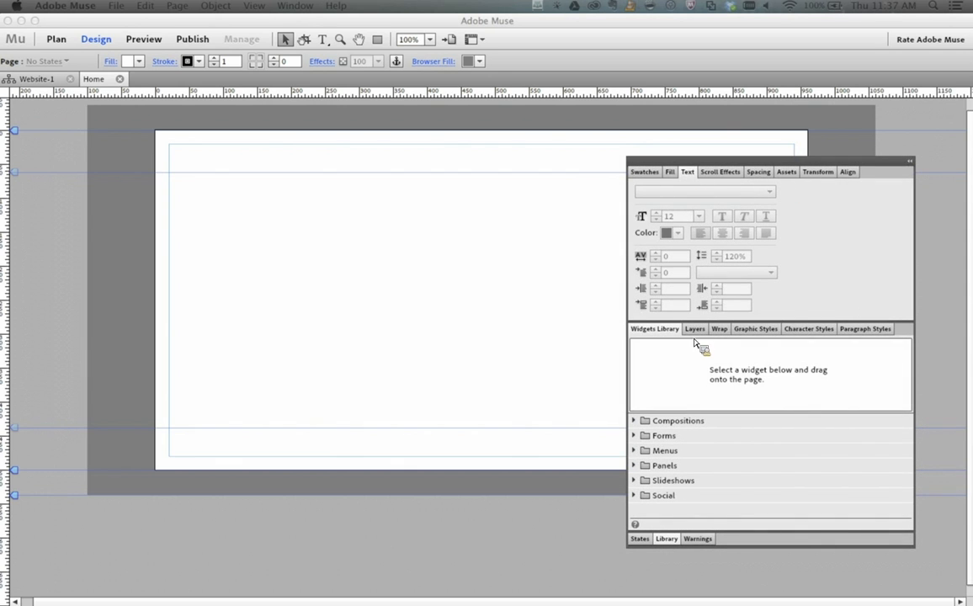
{"action": "left_click_drag", "start_coordinate": [665, 330], "coordinate": [540, 352]}
Switch to Adobe Muse CC 2014, expand and widen the docked panels, and reorder the Text panel to follow Color
{"action": "key", "text": "super+Tab"}
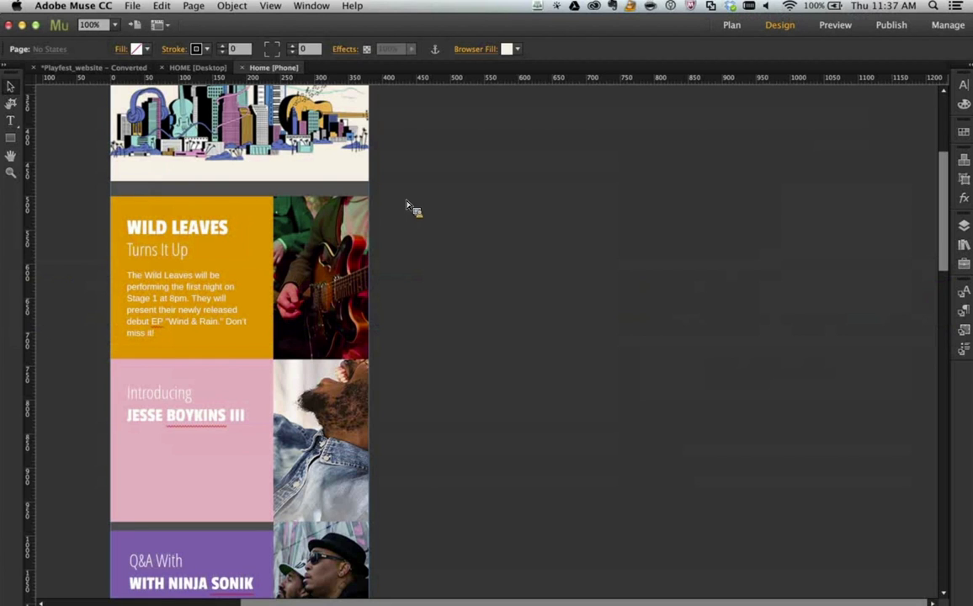
{"action": "left_click", "coordinate": [968, 66]}
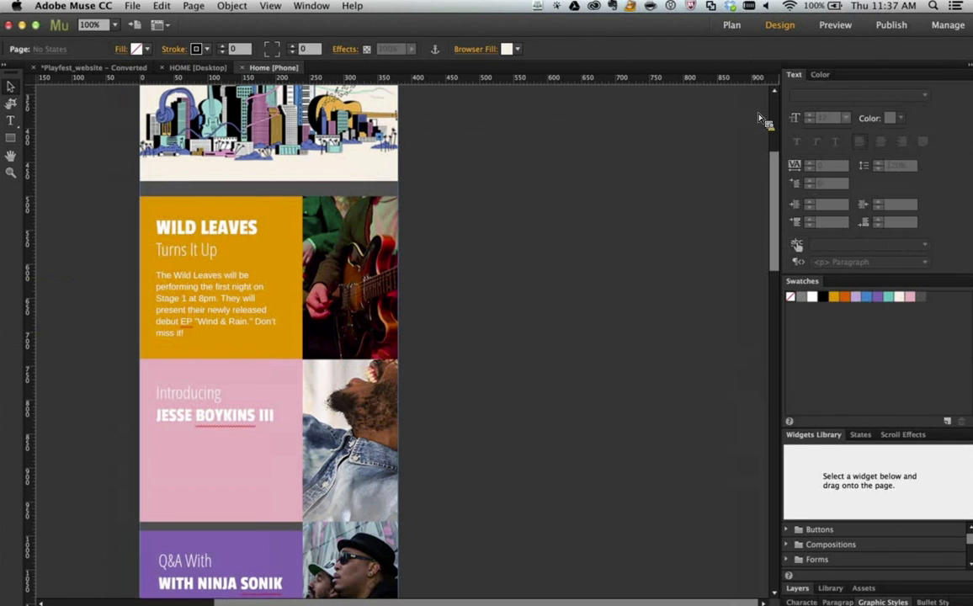
{"action": "mouse_move", "coordinate": [755, 114]}
{"action": "left_mouse_down"}
{"action": "mouse_move", "coordinate": [810, 113]}
{"action": "mouse_move", "coordinate": [771, 115]}
{"action": "left_mouse_up"}
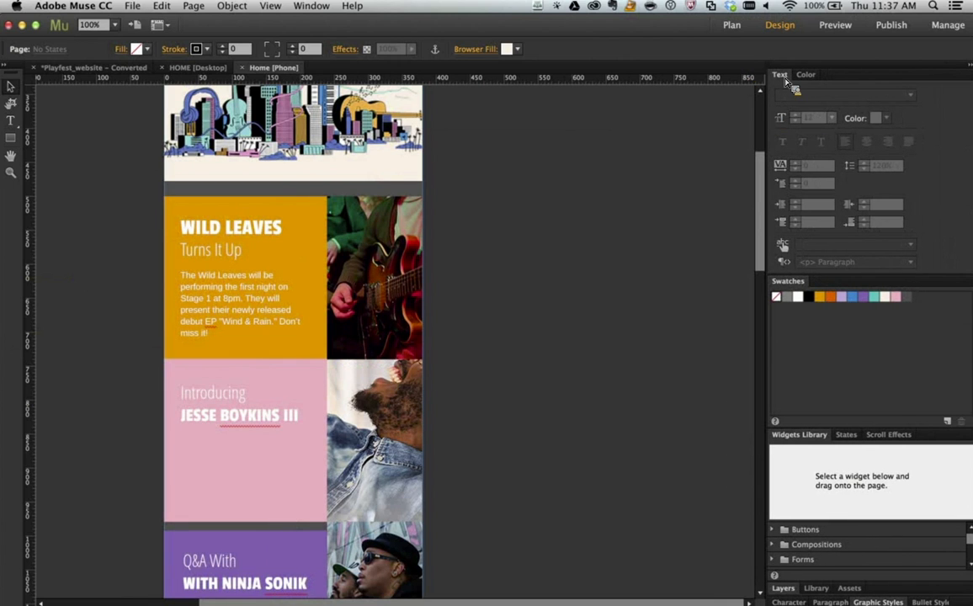
{"action": "left_click_drag", "start_coordinate": [781, 77], "coordinate": [804, 84]}
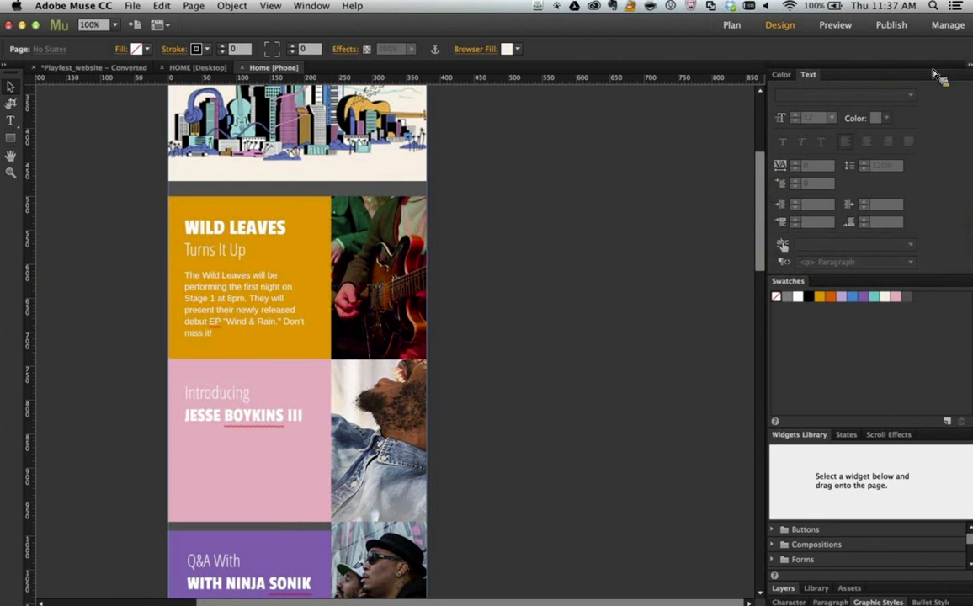
Collapse the panel dock to icons, float it beside the phone page, and expand and reposition the floating group
{"action": "left_click", "coordinate": [967, 71]}
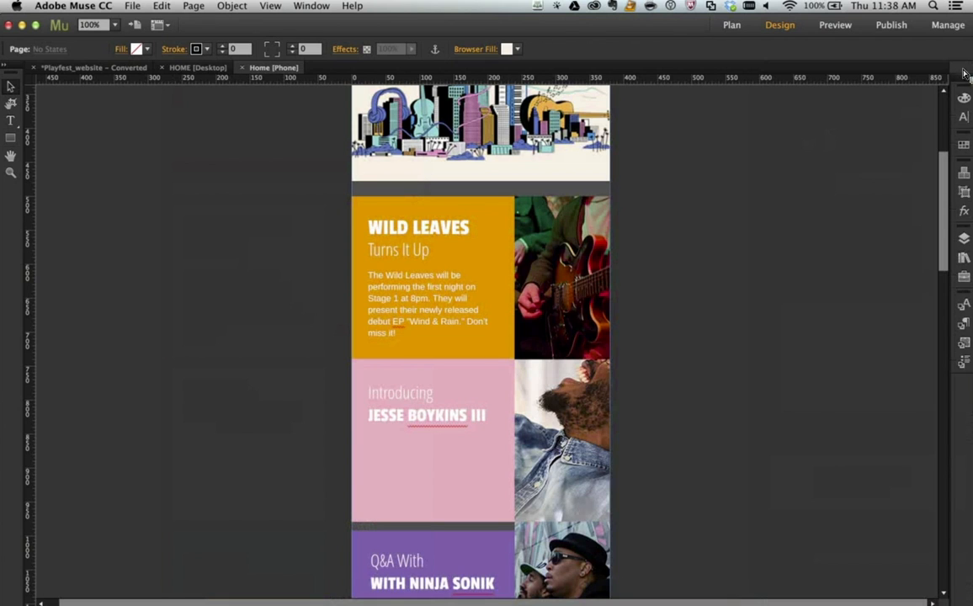
{"action": "left_click_drag", "start_coordinate": [967, 71], "coordinate": [669, 120]}
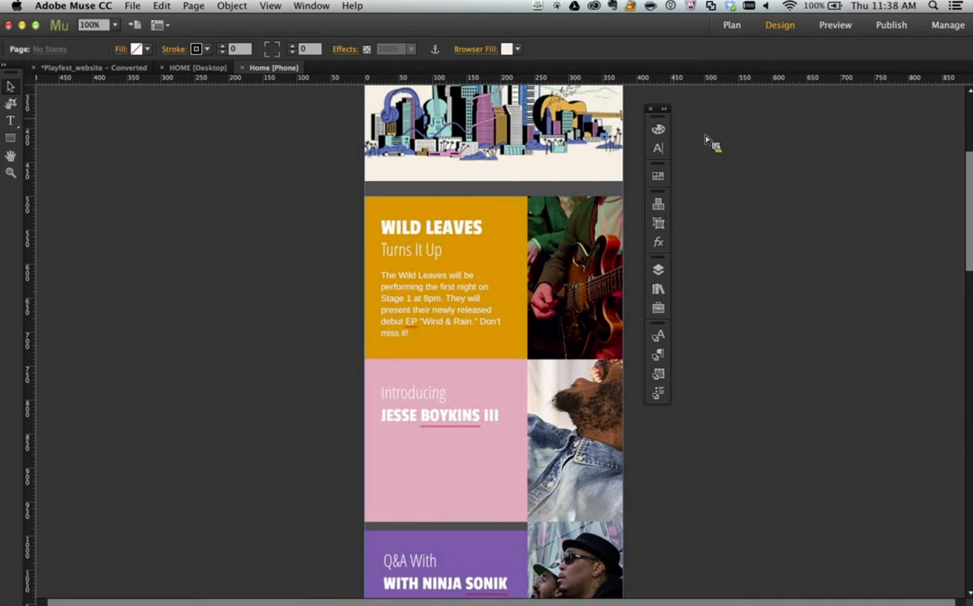
{"action": "left_click", "coordinate": [662, 115]}
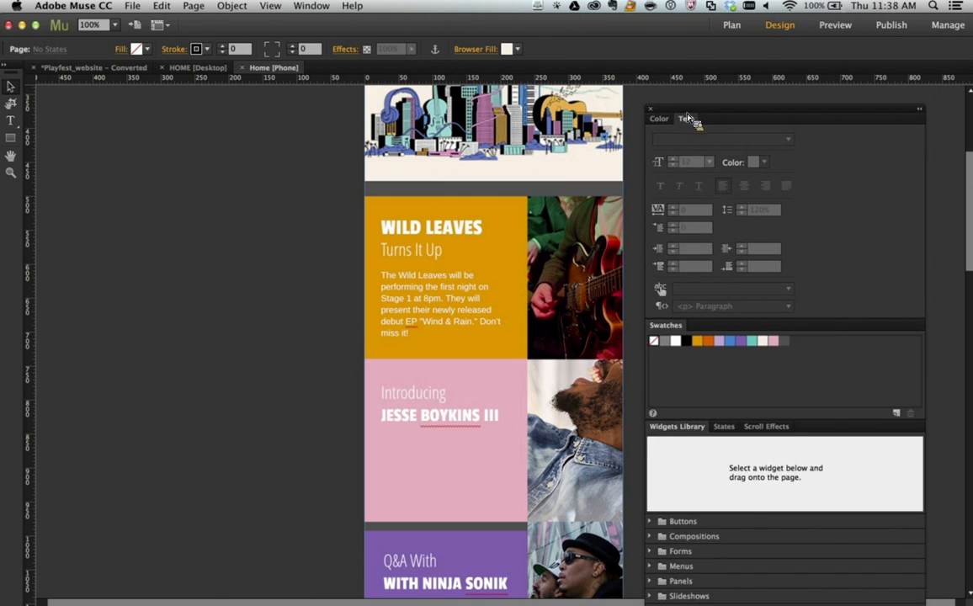
{"action": "left_click_drag", "start_coordinate": [688, 115], "coordinate": [758, 109]}
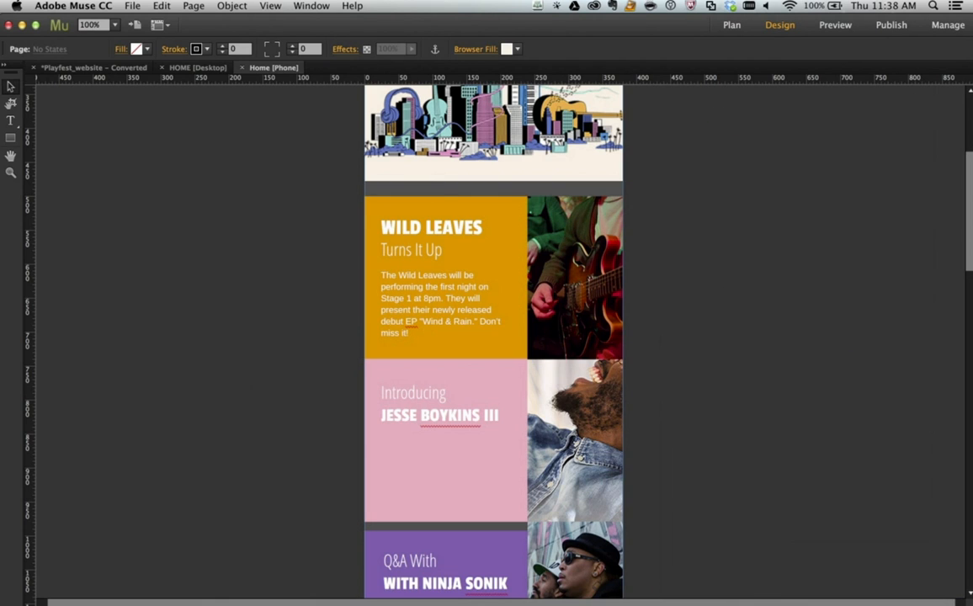
Collapse the floating panels, dock them at the window edge again, and widen the icon column to show the panel names
{"action": "left_click_drag", "start_coordinate": [971, 98], "coordinate": [941, 100]}
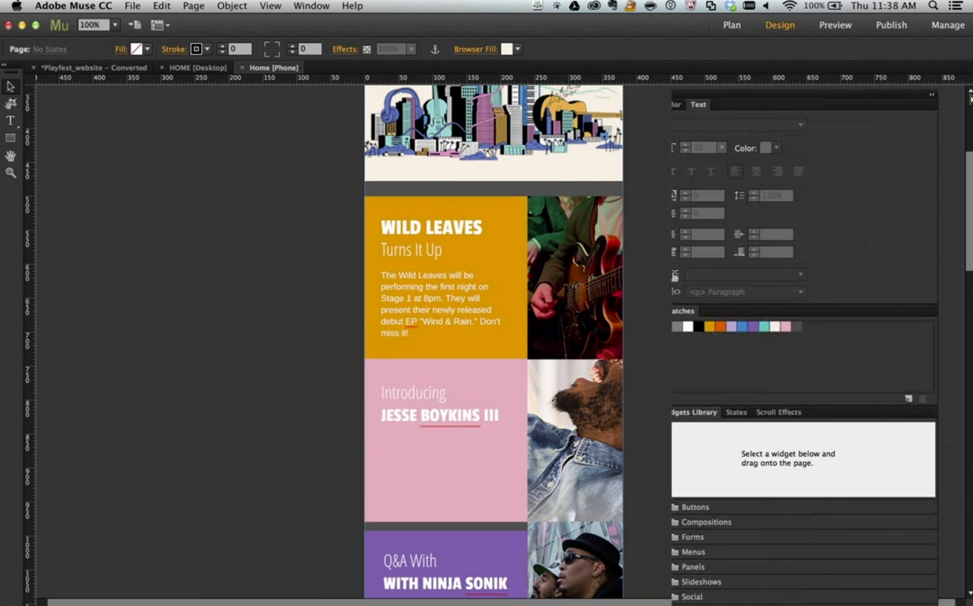
{"action": "left_click", "coordinate": [928, 95]}
{"action": "left_click_drag", "start_coordinate": [673, 96], "coordinate": [968, 89]}
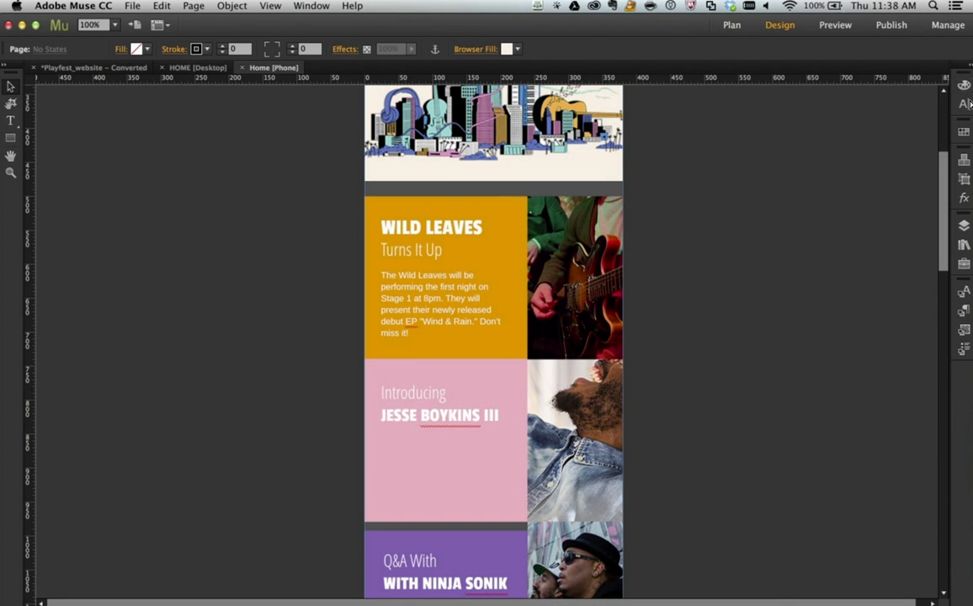
{"action": "left_click_drag", "start_coordinate": [954, 98], "coordinate": [889, 120]}
{"action": "left_click", "coordinate": [941, 90]}
{"action": "left_click", "coordinate": [942, 90]}
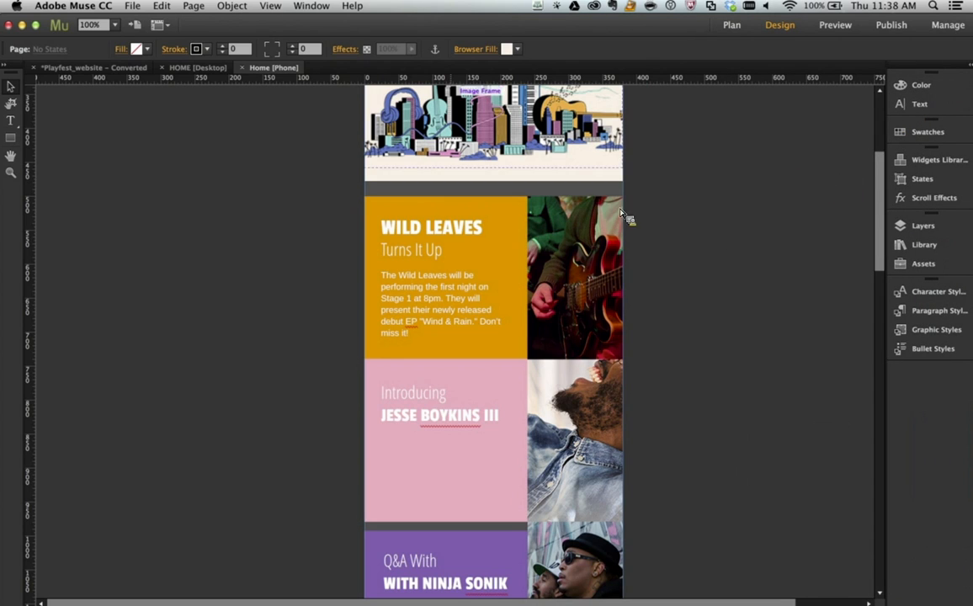
Compare the open desktop and phone Home pages by switching between them, ending on the desktop version
{"action": "left_click", "coordinate": [189, 77]}
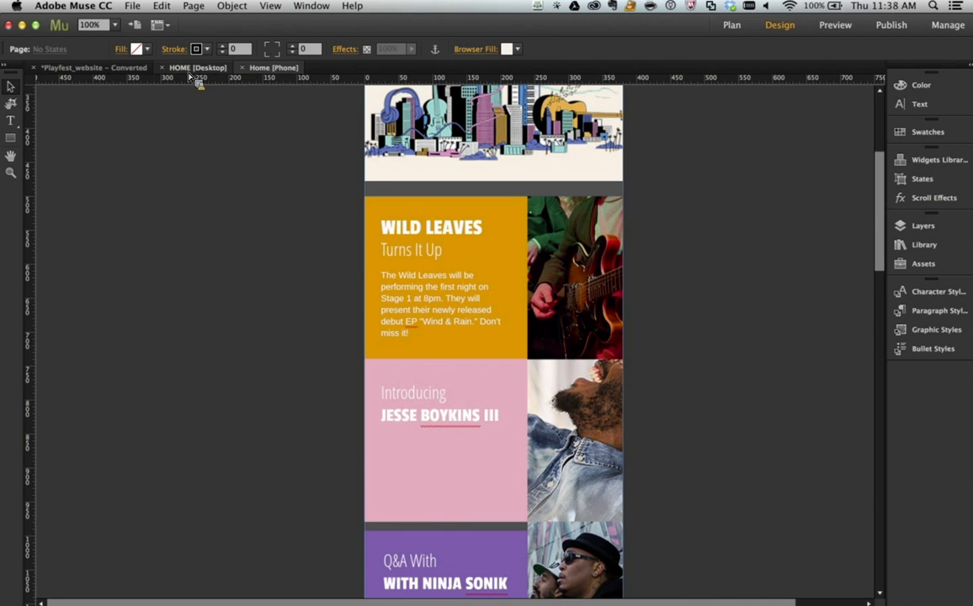
{"action": "left_click", "coordinate": [277, 72]}
{"action": "left_click", "coordinate": [185, 74]}
In the older Adobe Muse, collapse the floating panels, add a page after Home in the site plan, and open it
{"action": "key", "text": "super+Tab"}
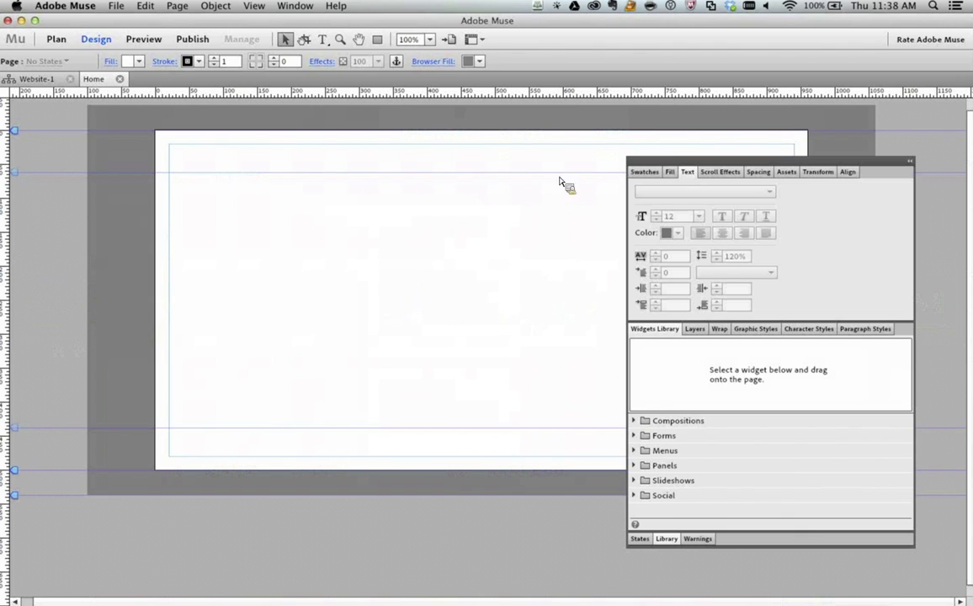
{"action": "left_click", "coordinate": [908, 161]}
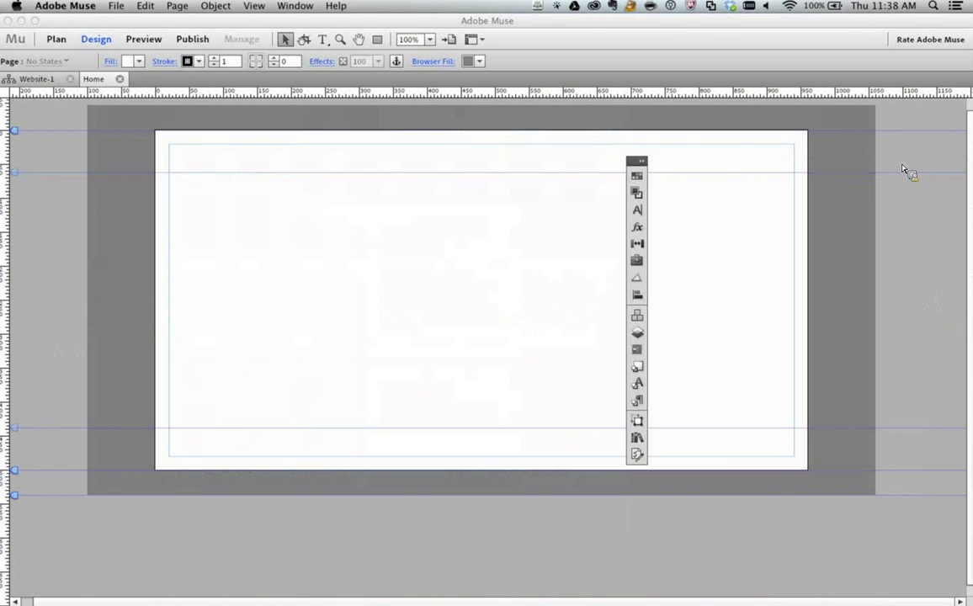
{"action": "left_click", "coordinate": [55, 84]}
{"action": "left_click", "coordinate": [59, 80]}
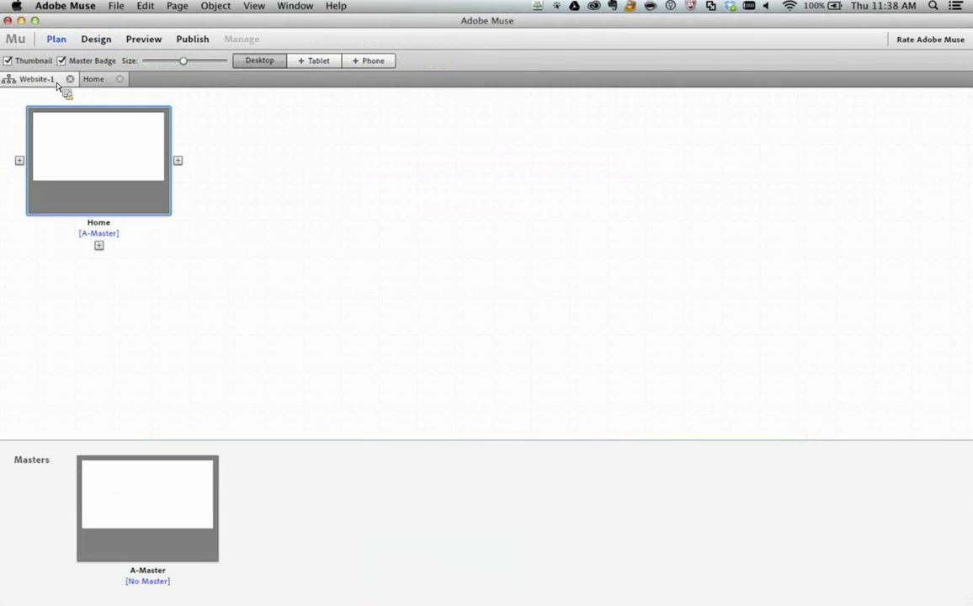
{"action": "left_click", "coordinate": [178, 160]}
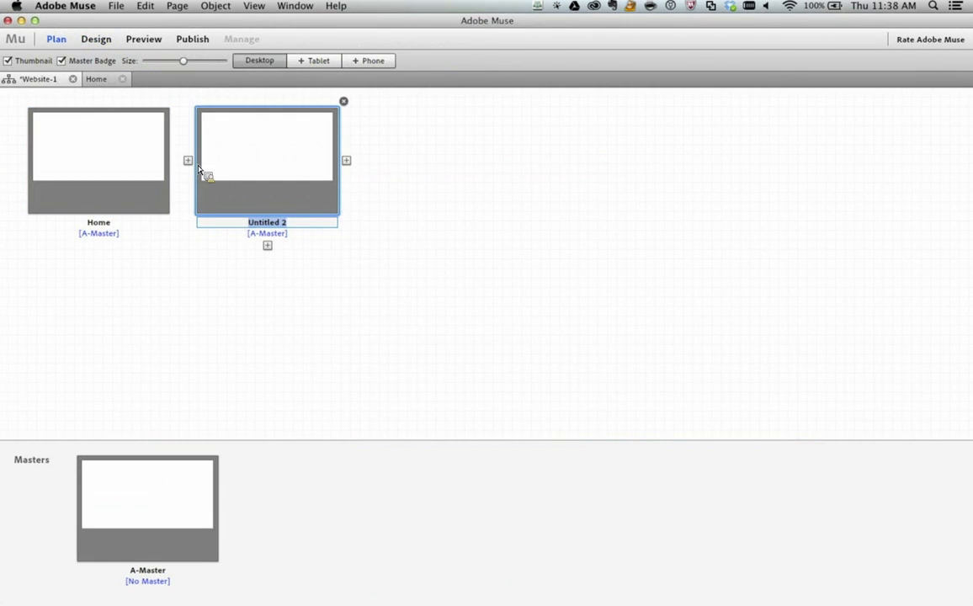
{"action": "double_click", "coordinate": [261, 160]}
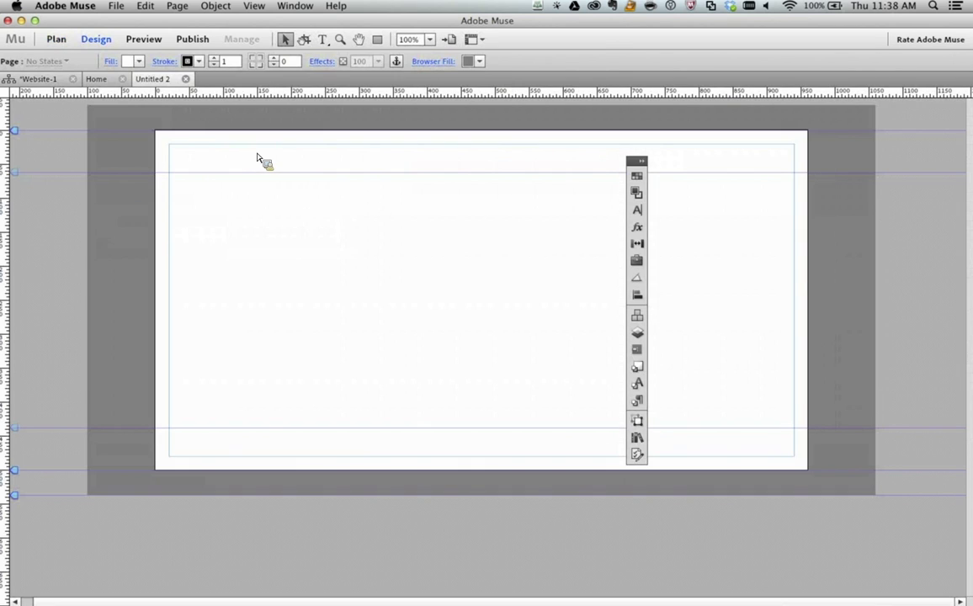
Switch between the Home and Untitled 2 pages and look through the window and view commands for document arrangement options
{"action": "left_click", "coordinate": [119, 82]}
{"action": "left_click", "coordinate": [159, 82]}
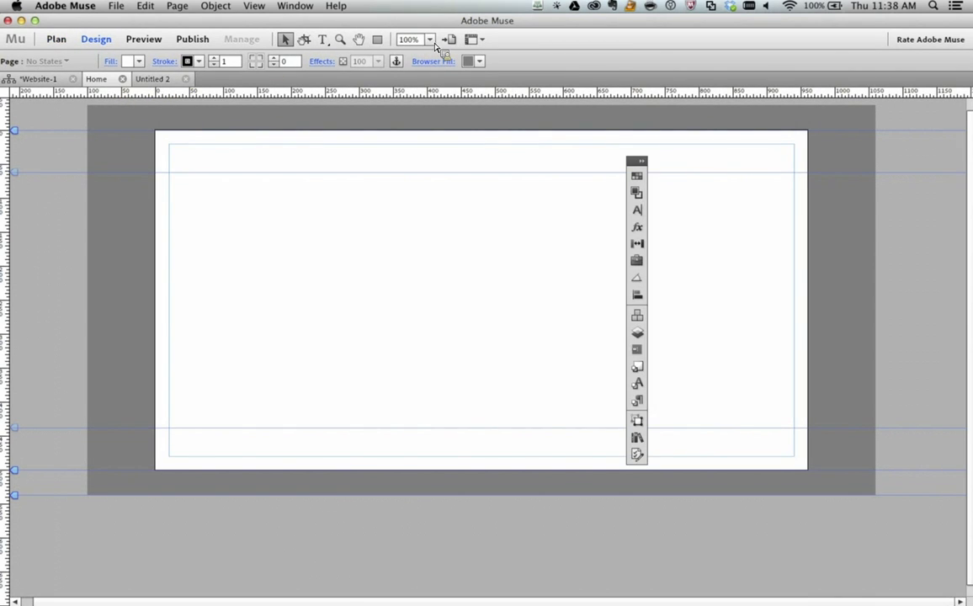
{"action": "left_click", "coordinate": [295, 6]}
{"action": "mouse_move", "coordinate": [254, 7]}
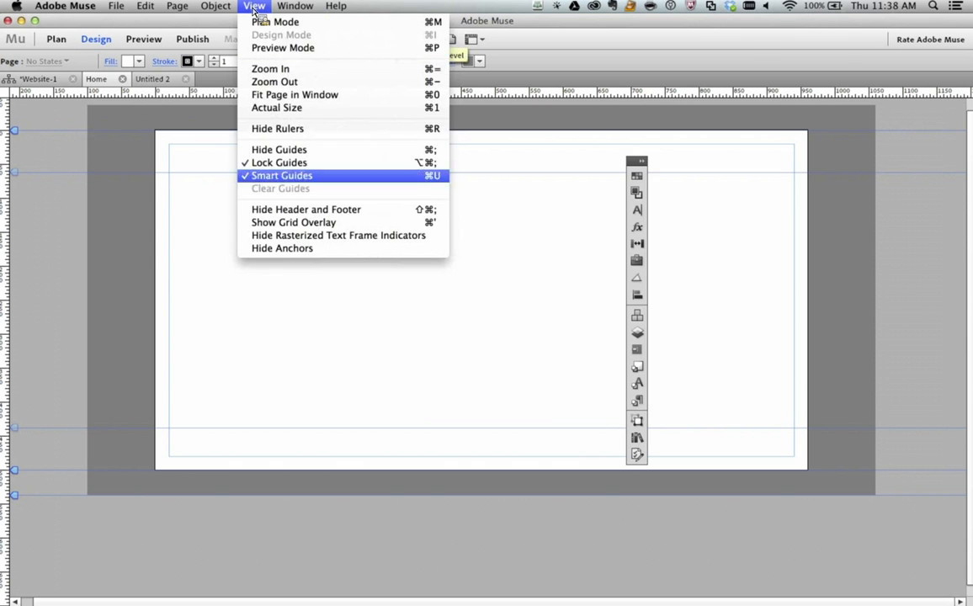
Switch back to Adobe Muse CC 2014, tile the open documents, and group HOME [Desktop] with the Playfest_website site plan
{"action": "key", "text": "super+Tab"}
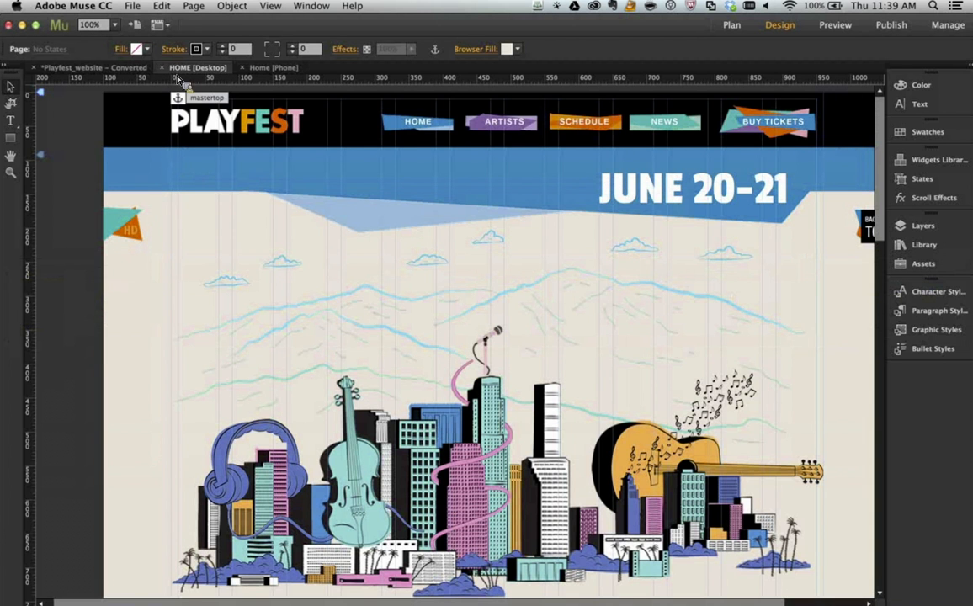
{"action": "left_click", "coordinate": [271, 6]}
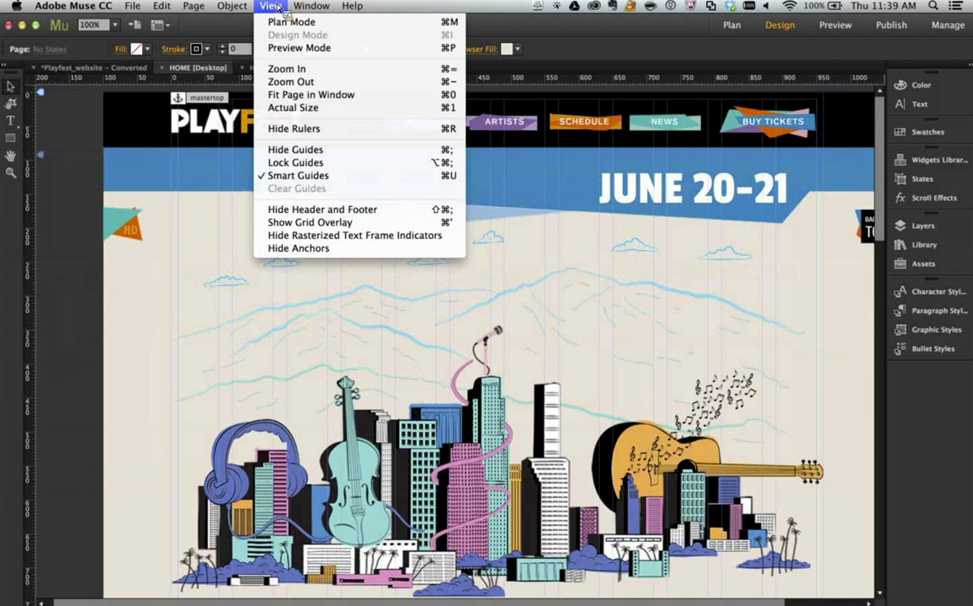
{"action": "mouse_move", "coordinate": [304, 8]}
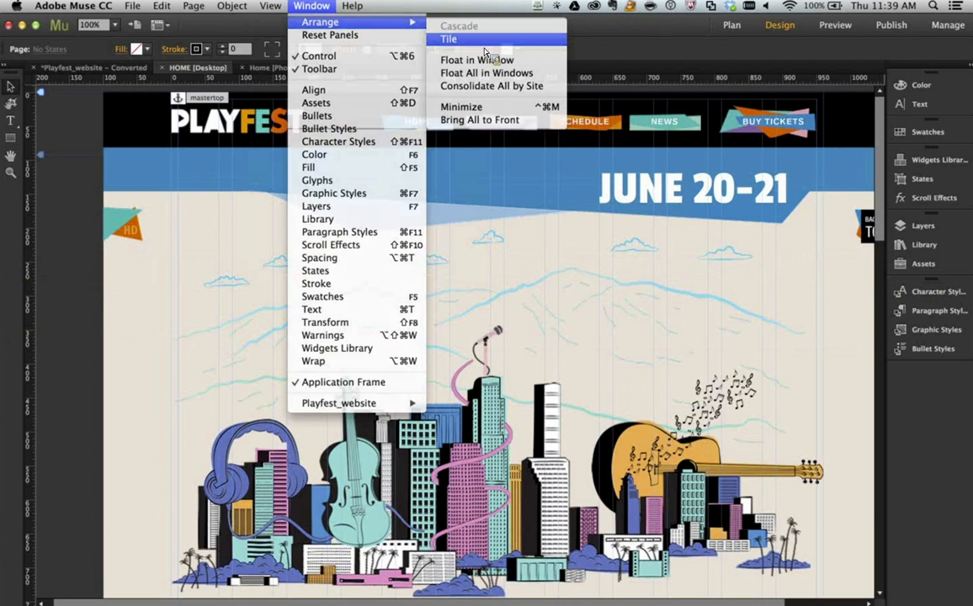
{"action": "left_click", "coordinate": [484, 43]}
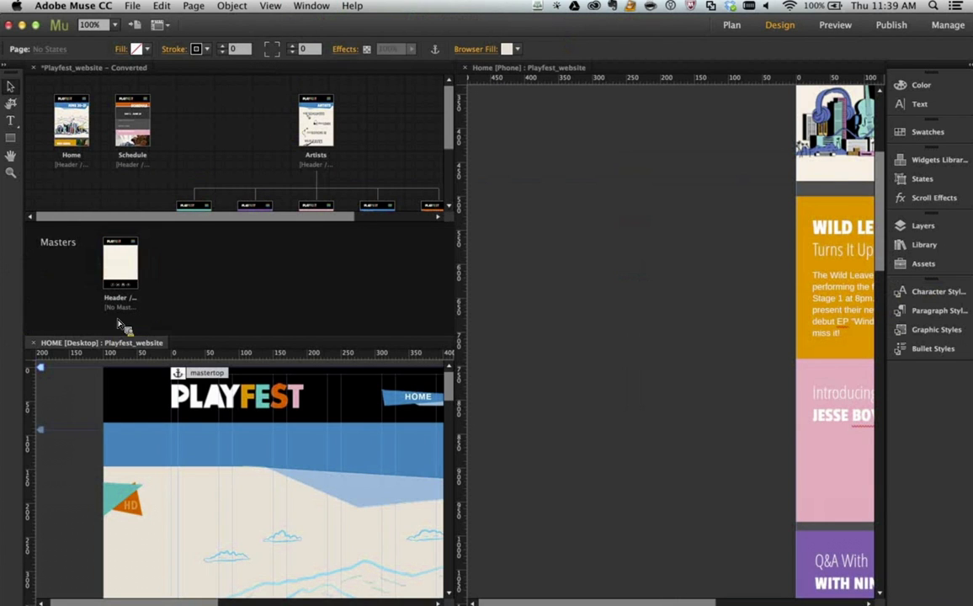
{"action": "left_click_drag", "start_coordinate": [118, 324], "coordinate": [186, 74]}
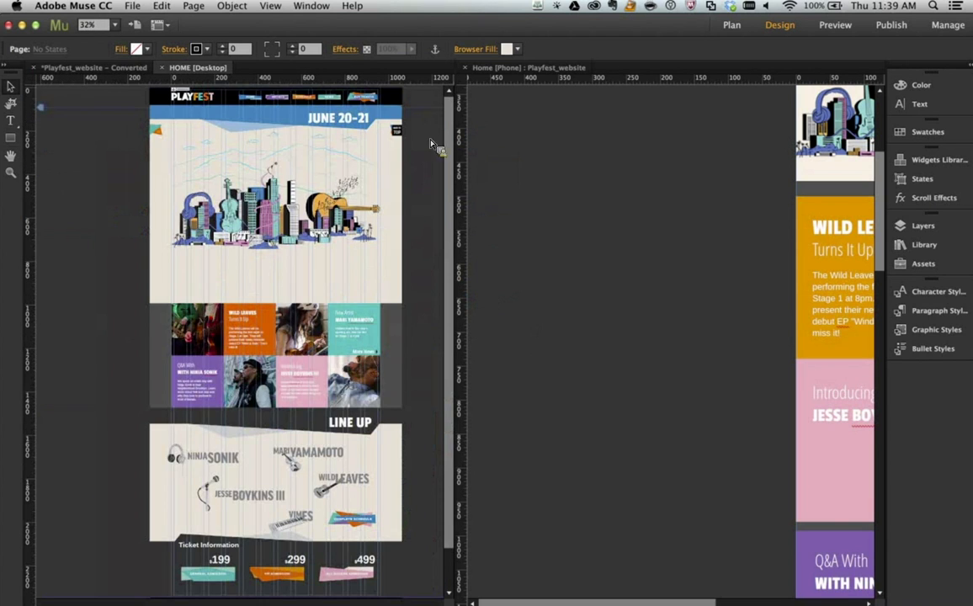
Fit the phone Home page in its tiled window and zoom in on its artist tiles to compare with the desktop page
{"action": "left_click", "coordinate": [517, 131]}
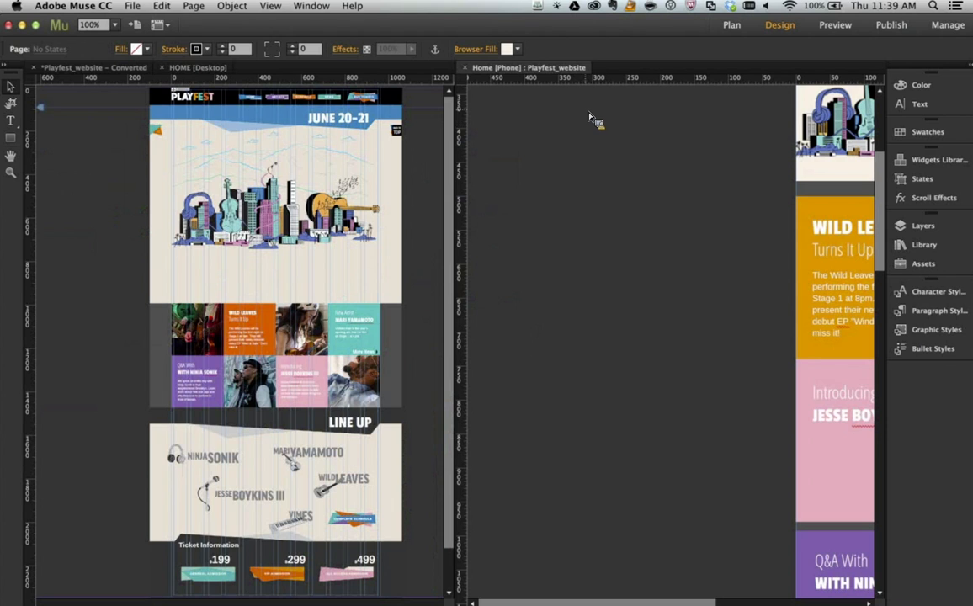
{"action": "key", "text": "super+0"}
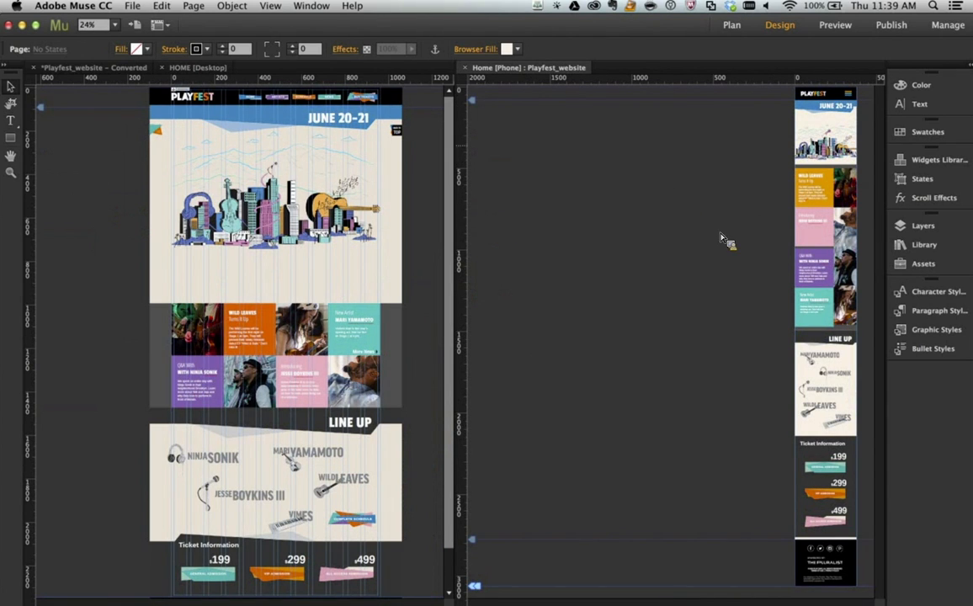
{"action": "key", "text": "z"}
{"action": "left_click_drag", "start_coordinate": [769, 133], "coordinate": [849, 314]}
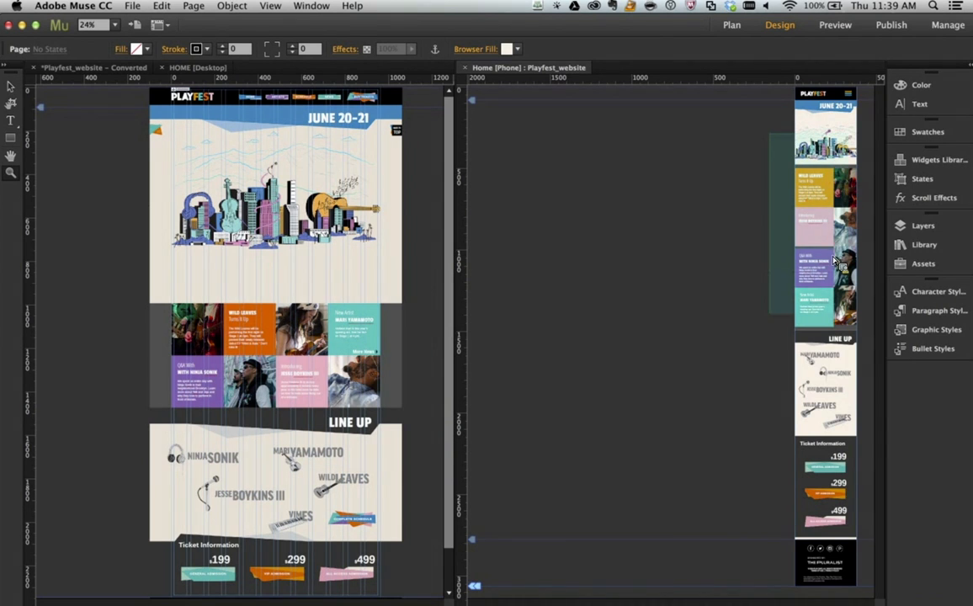
{"action": "left_click_drag", "start_coordinate": [835, 262], "coordinate": [854, 335]}
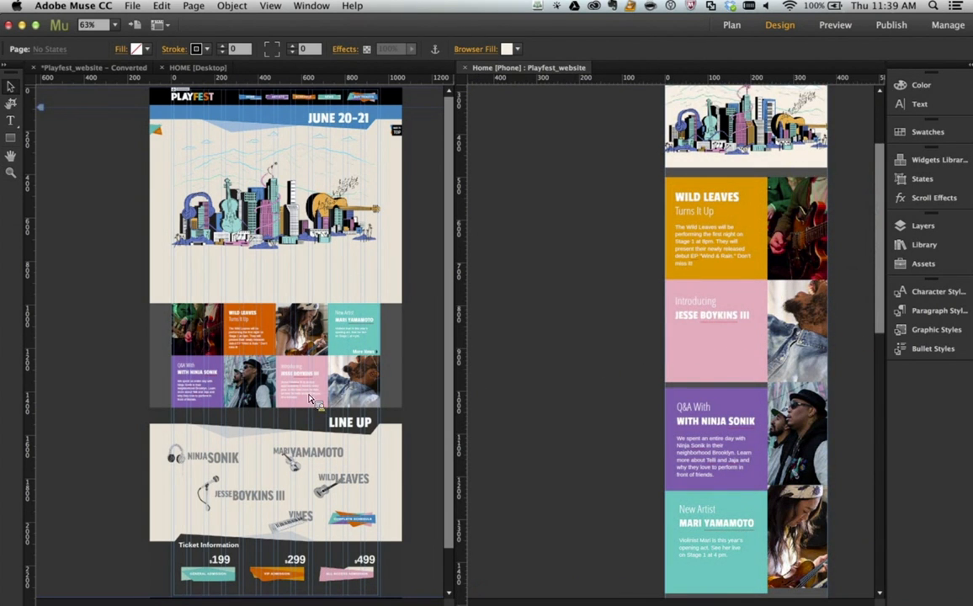
Copy the description text from the desktop page's pink Introducing tile onto the matching phone tile, placing it below the heading at about X 24, Y 856
{"action": "left_click", "coordinate": [308, 398]}
{"action": "left_click", "coordinate": [300, 393]}
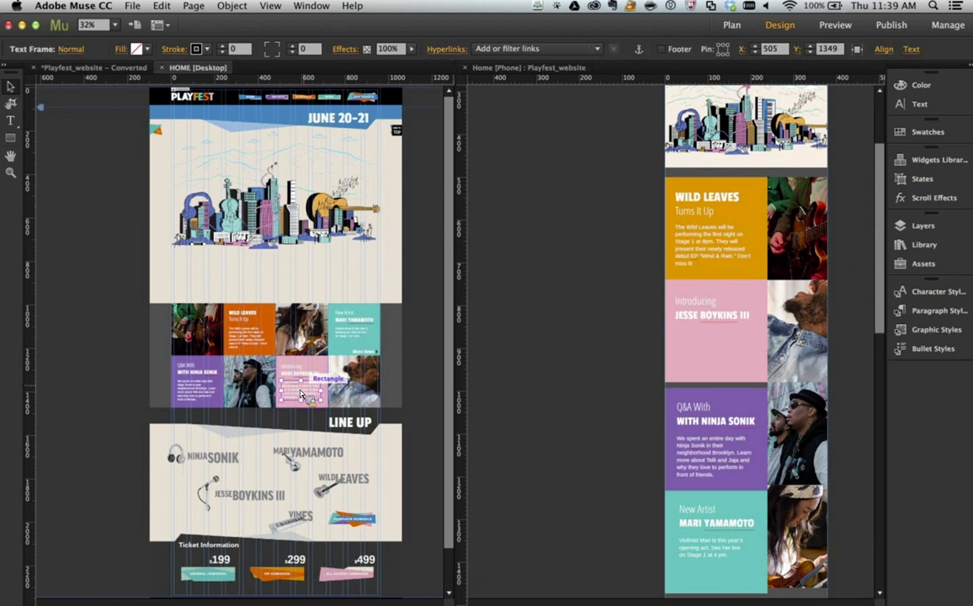
{"action": "left_click", "coordinate": [513, 307]}
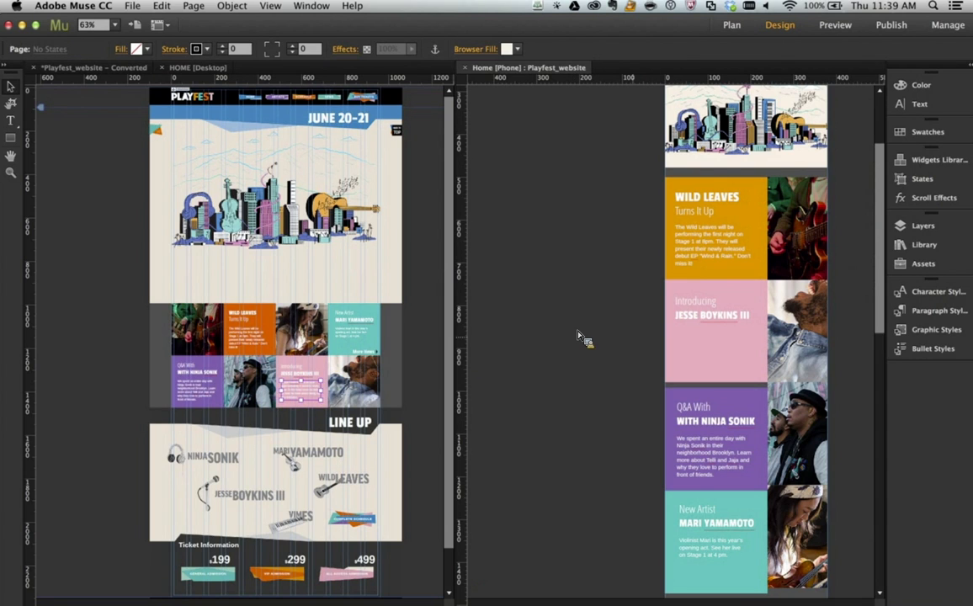
{"action": "key", "text": "super+v"}
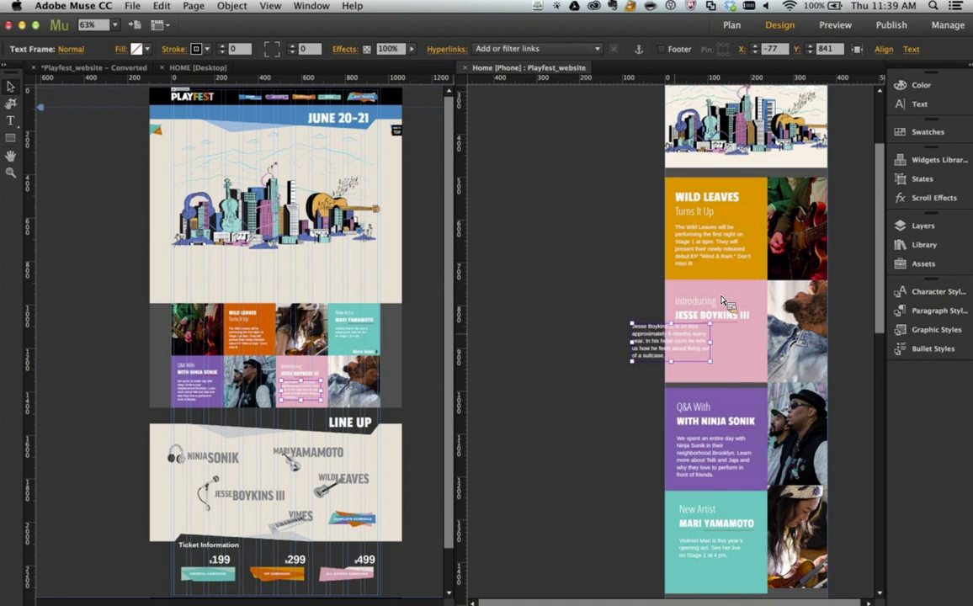
{"action": "left_click_drag", "start_coordinate": [663, 342], "coordinate": [722, 346]}
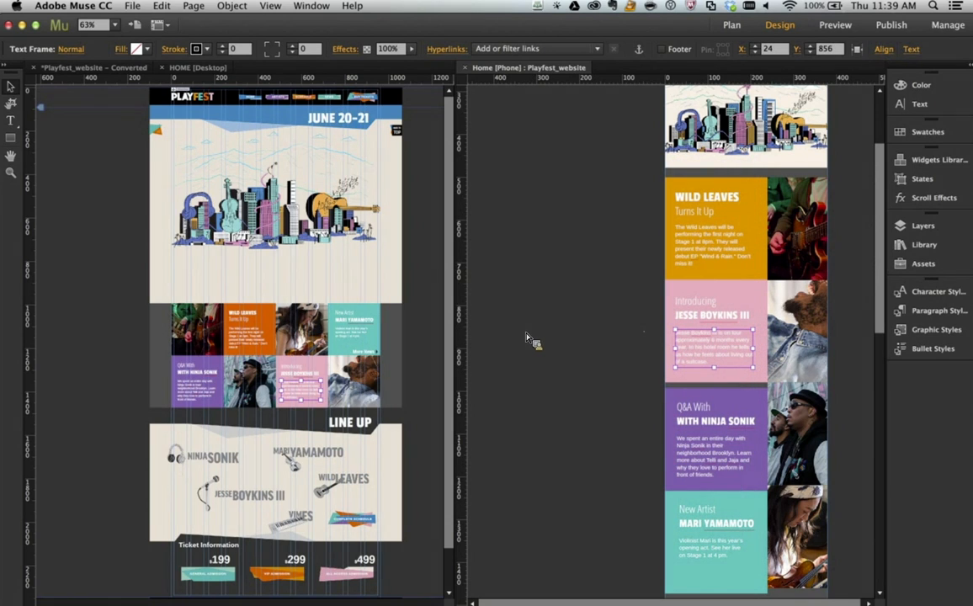
Consolidate all open documents by site into one tabbed window and switch between the HOME [Desktop] page and the Playfest_website site plan
{"action": "left_click", "coordinate": [311, 6]}
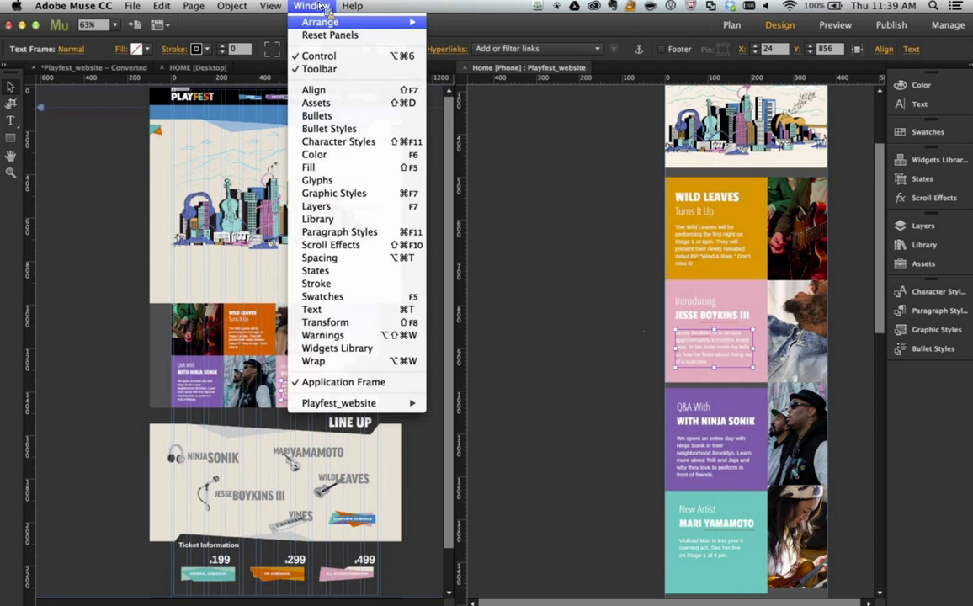
{"action": "mouse_move", "coordinate": [325, 23]}
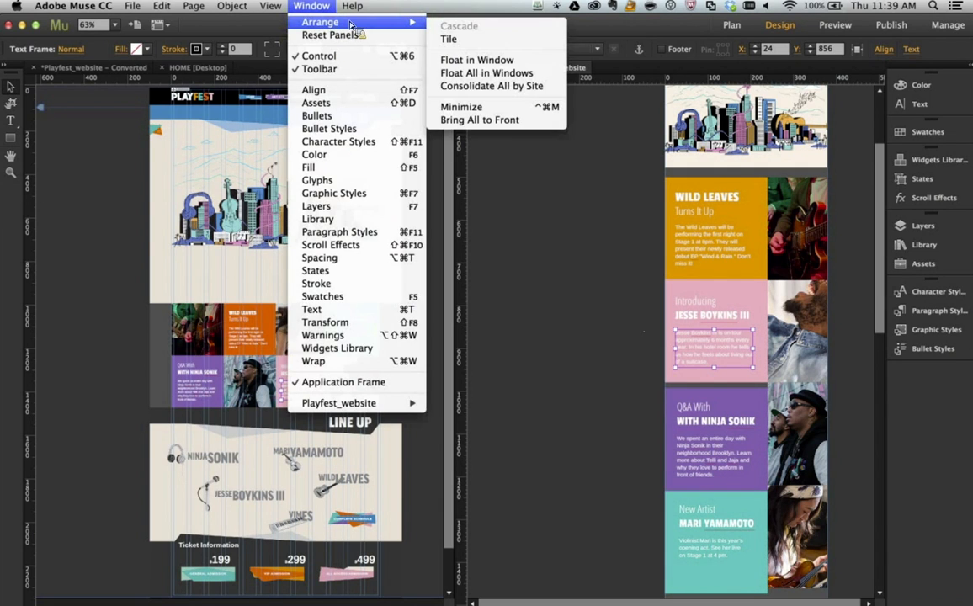
{"action": "left_click", "coordinate": [517, 88]}
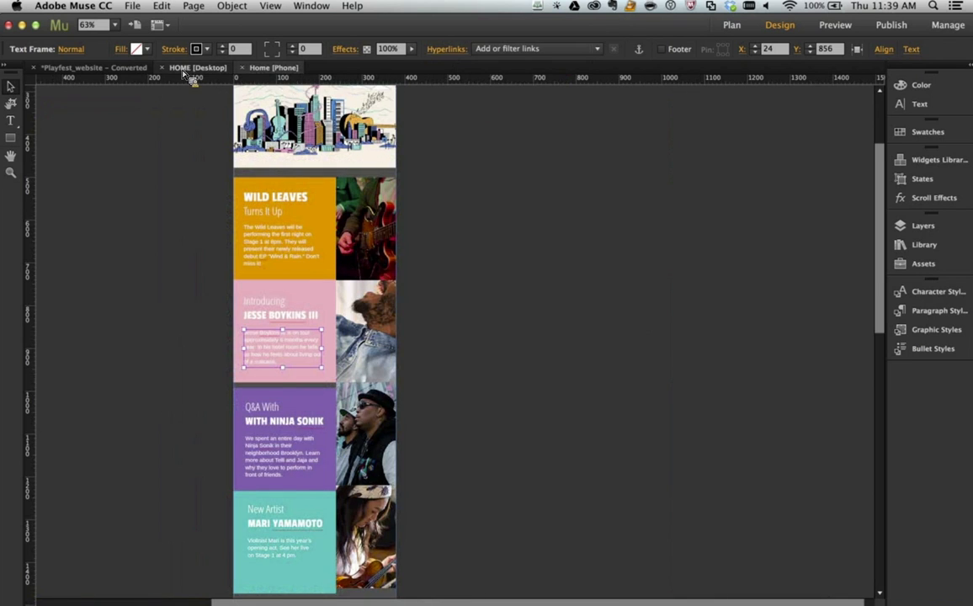
{"action": "left_click", "coordinate": [194, 68]}
{"action": "left_click", "coordinate": [102, 74]}
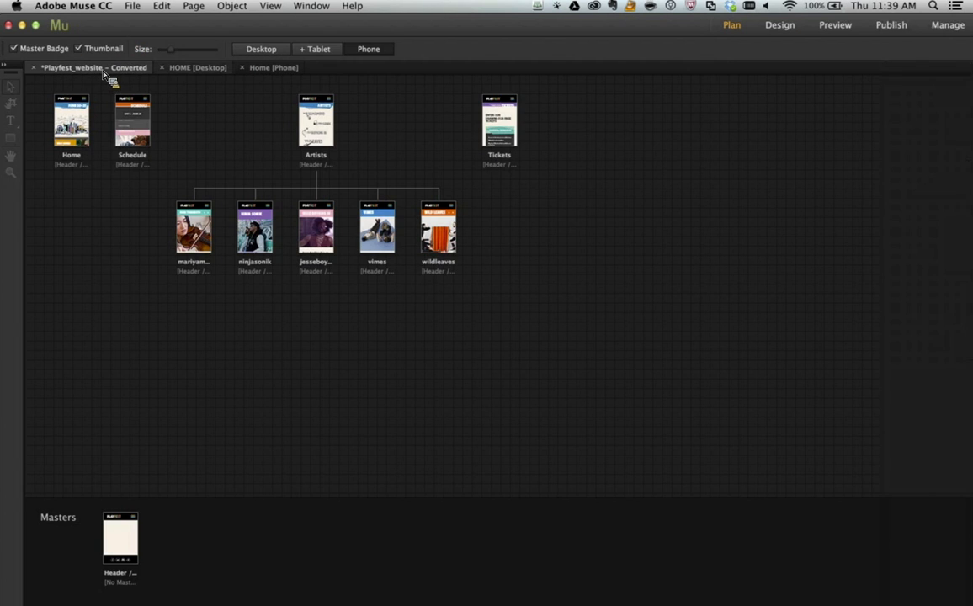
{"action": "left_click", "coordinate": [192, 70]}
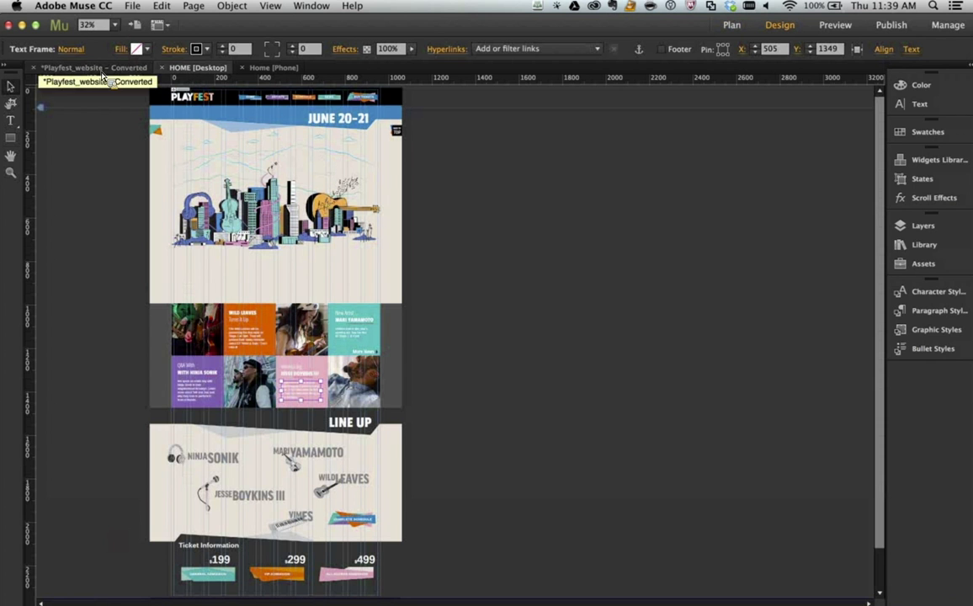
{"action": "left_click", "coordinate": [101, 71]}
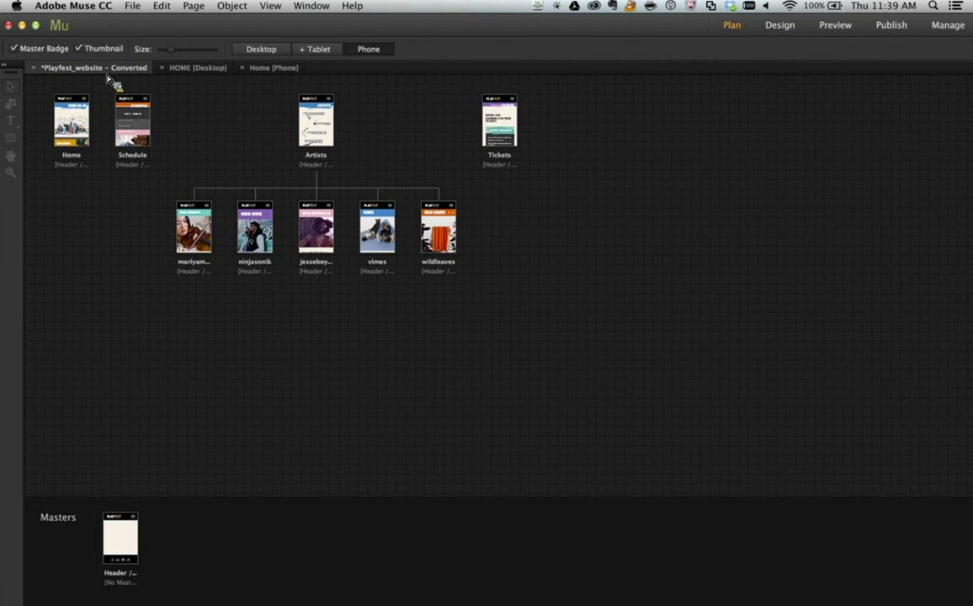
{"action": "left_click", "coordinate": [262, 50]}
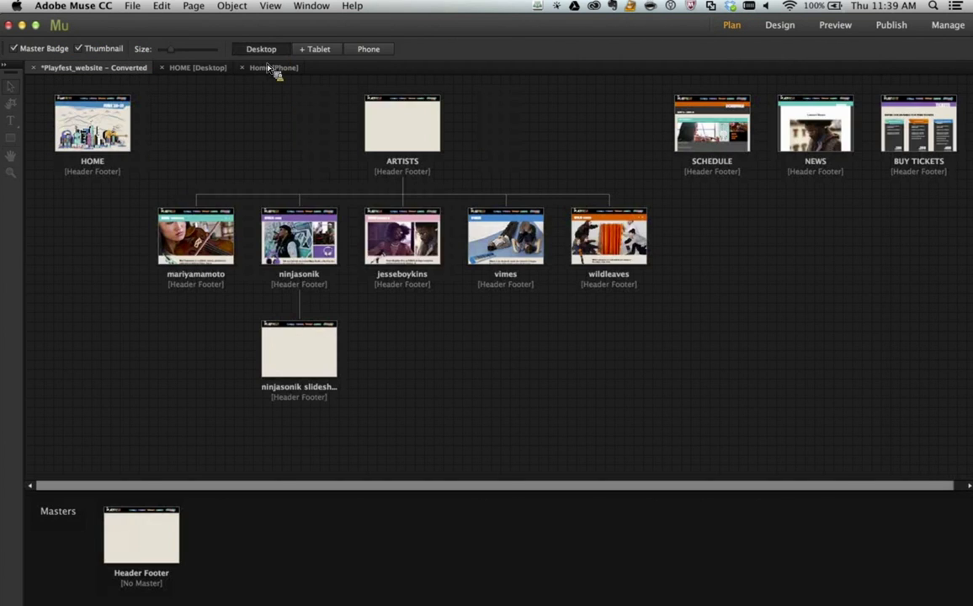
{"action": "double_click", "coordinate": [211, 239]}
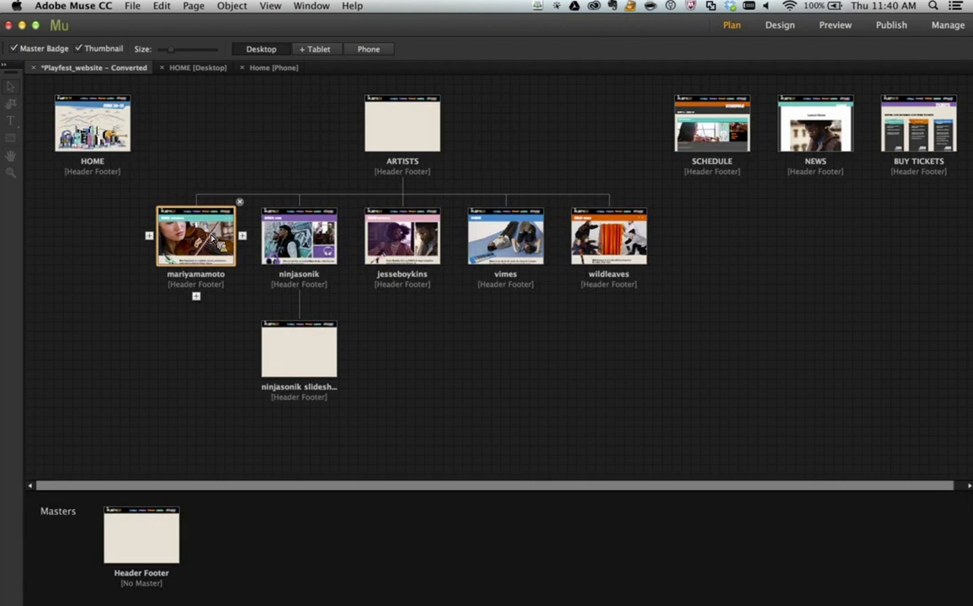
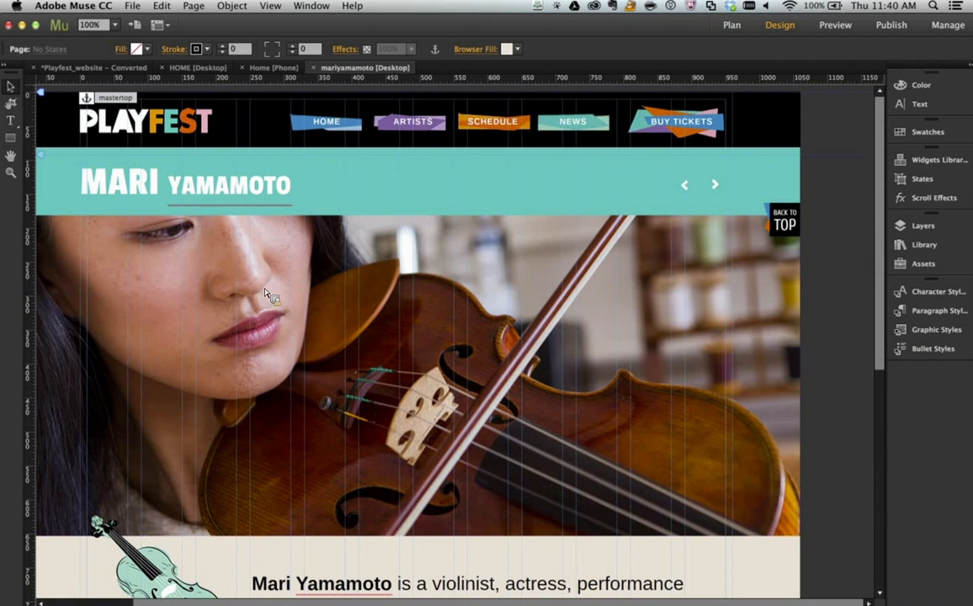
Preview the mariyamamoto page in Chrome, narrow the browser window to check the slideshow, and return to Adobe Muse CC
{"action": "left_click", "coordinate": [132, 7]}
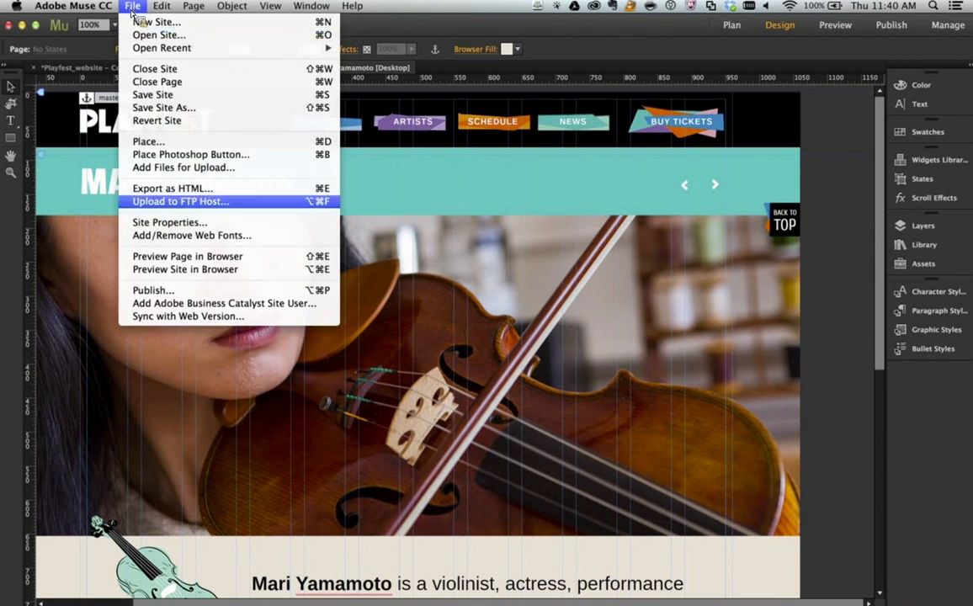
{"action": "left_click", "coordinate": [222, 260]}
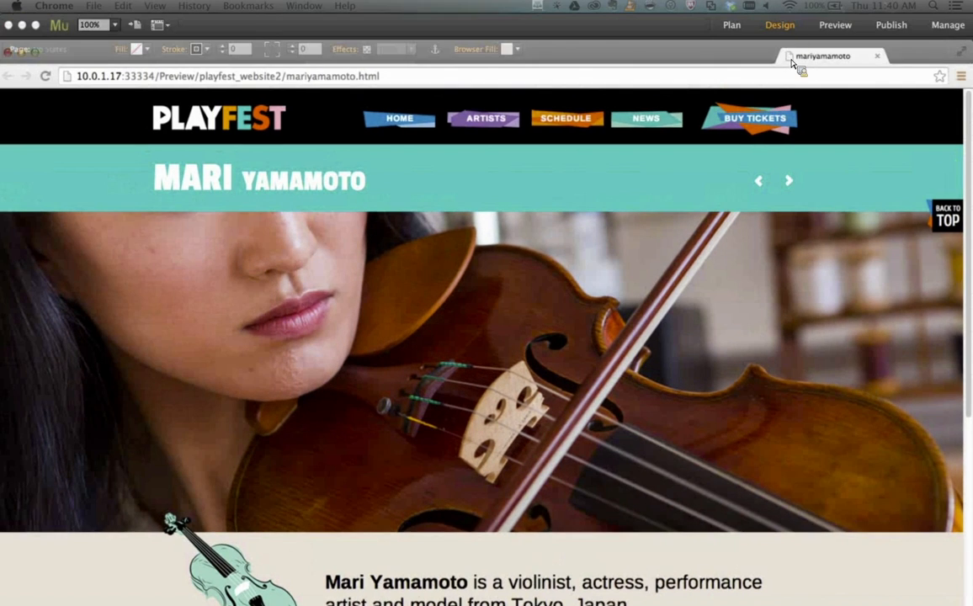
{"action": "left_click_drag", "start_coordinate": [791, 64], "coordinate": [789, 63]}
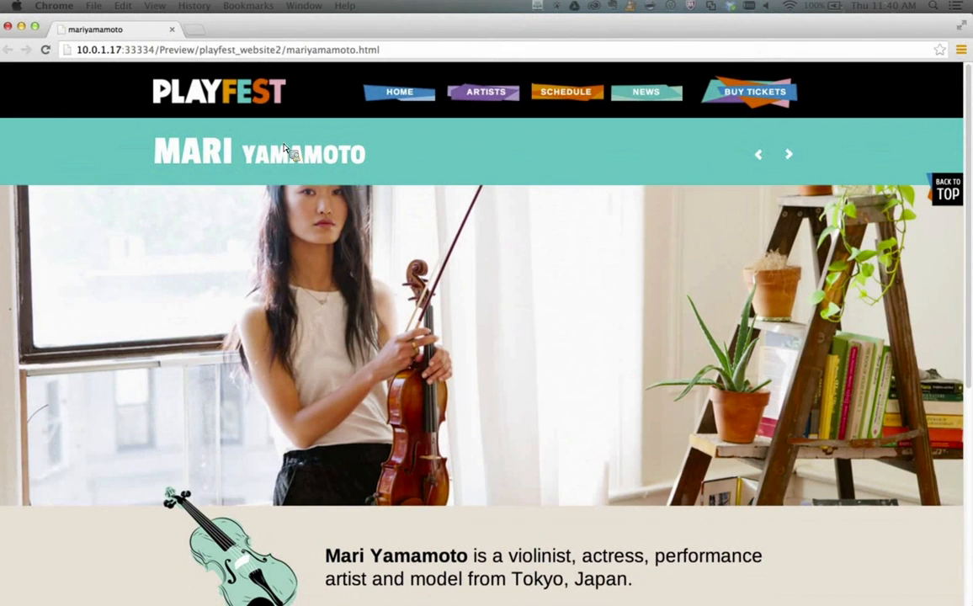
{"action": "left_click_drag", "start_coordinate": [944, 599], "coordinate": [742, 601]}
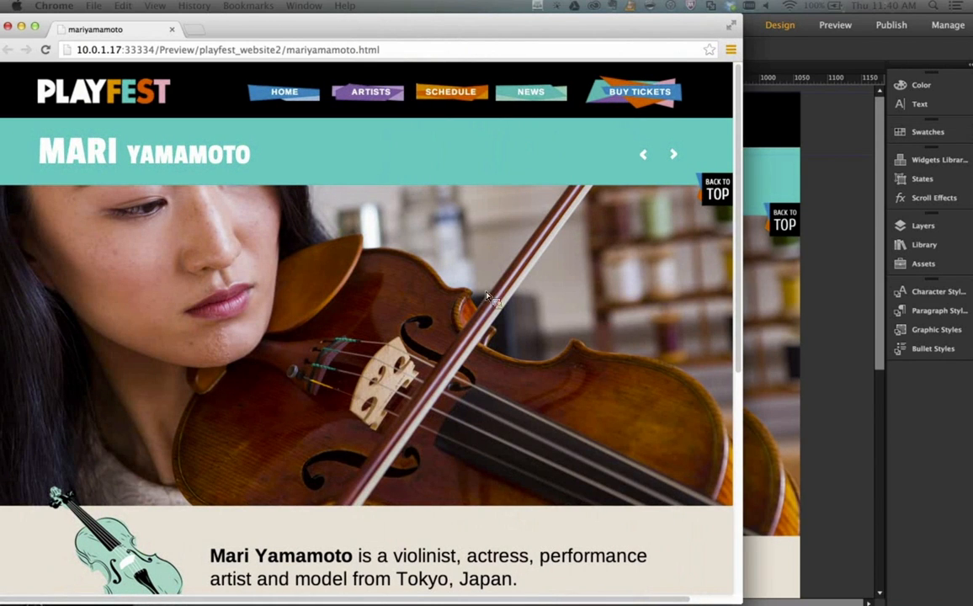
{"action": "key", "text": "super+Tab"}
{"action": "left_click", "coordinate": [109, 300]}
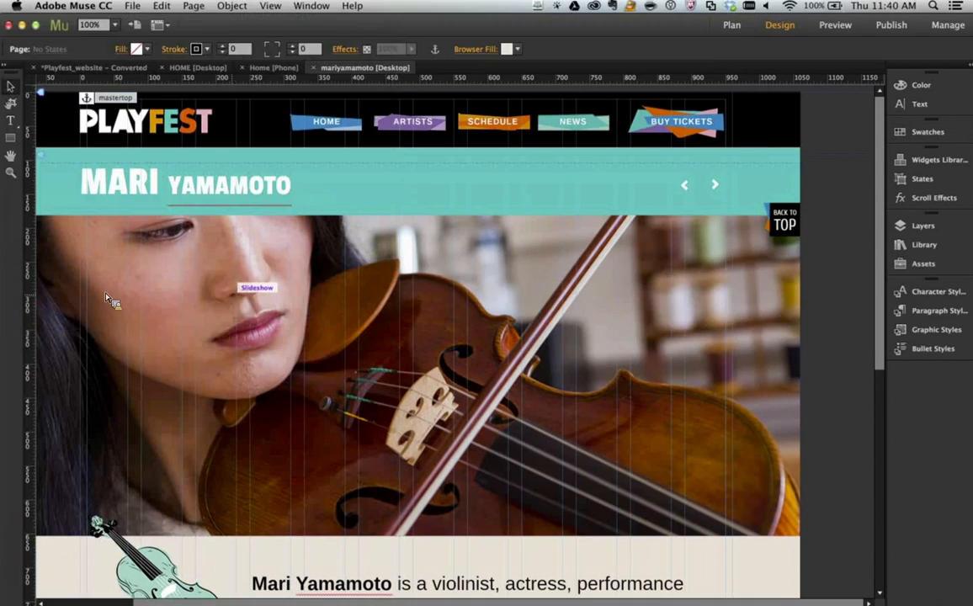
{"action": "left_click", "coordinate": [102, 71]}
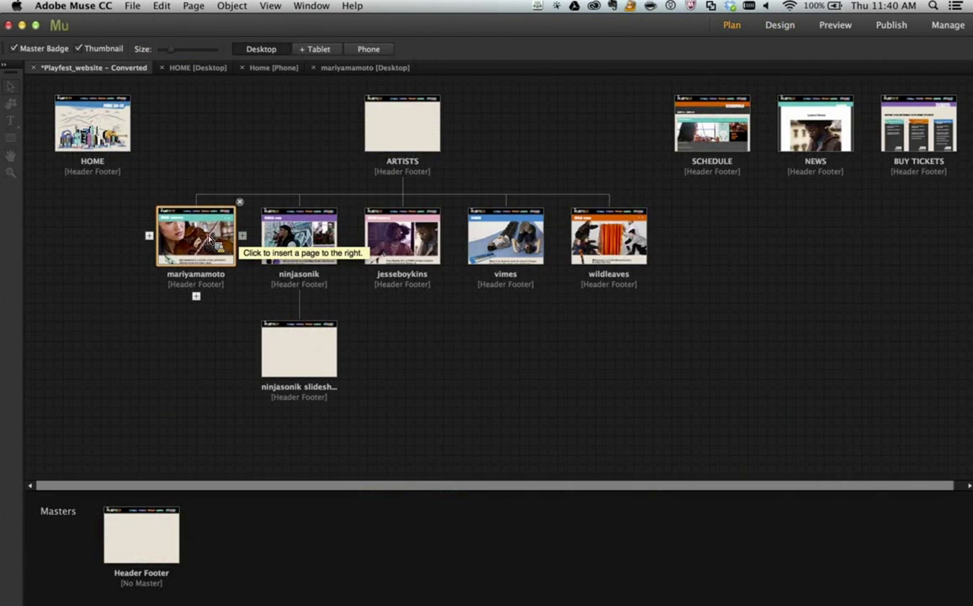
{"action": "left_click", "coordinate": [243, 238]}
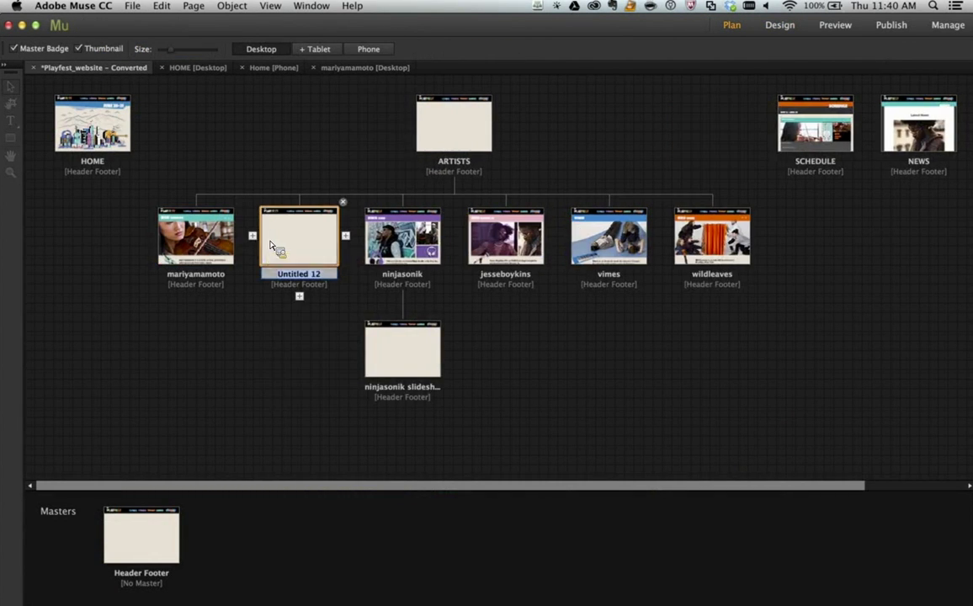
{"action": "type", "text": "LMCO"}
{"action": "double_click", "coordinate": [283, 232]}
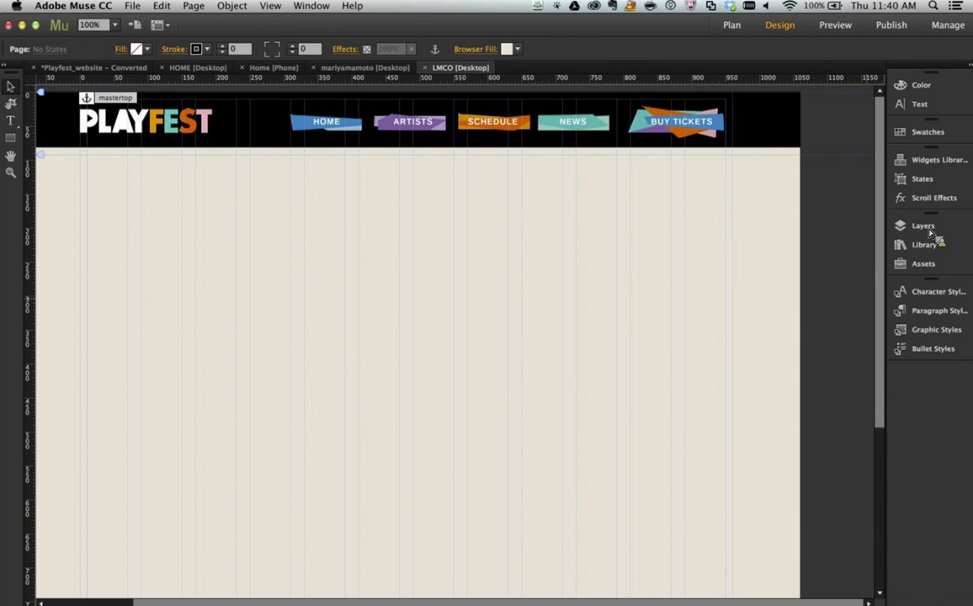
Place a Blank slideshow widget on the LMCO page at about X 163, Y 232, and collapse the widget library
{"action": "left_click", "coordinate": [947, 165]}
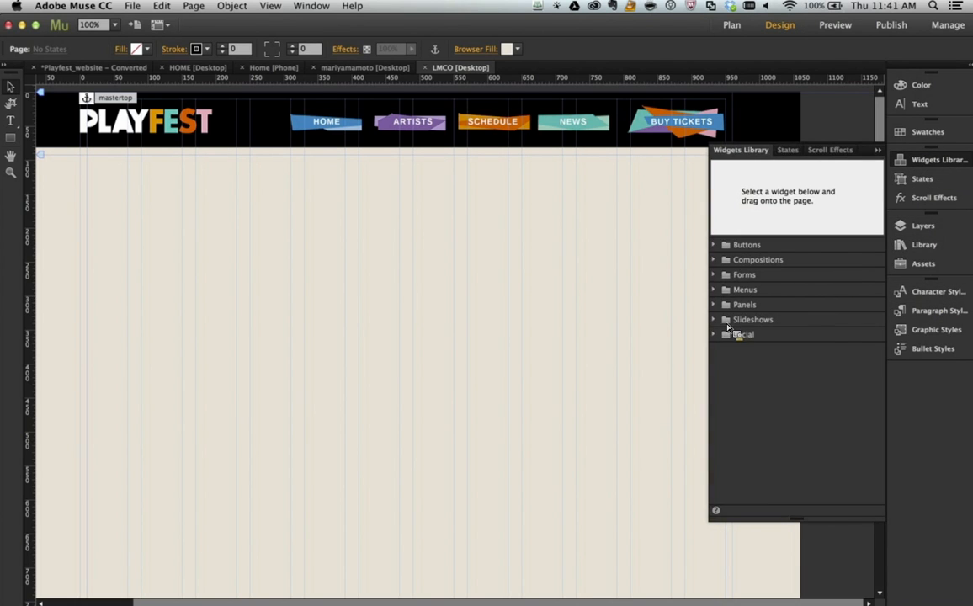
{"action": "left_click", "coordinate": [727, 325]}
{"action": "left_click", "coordinate": [772, 354]}
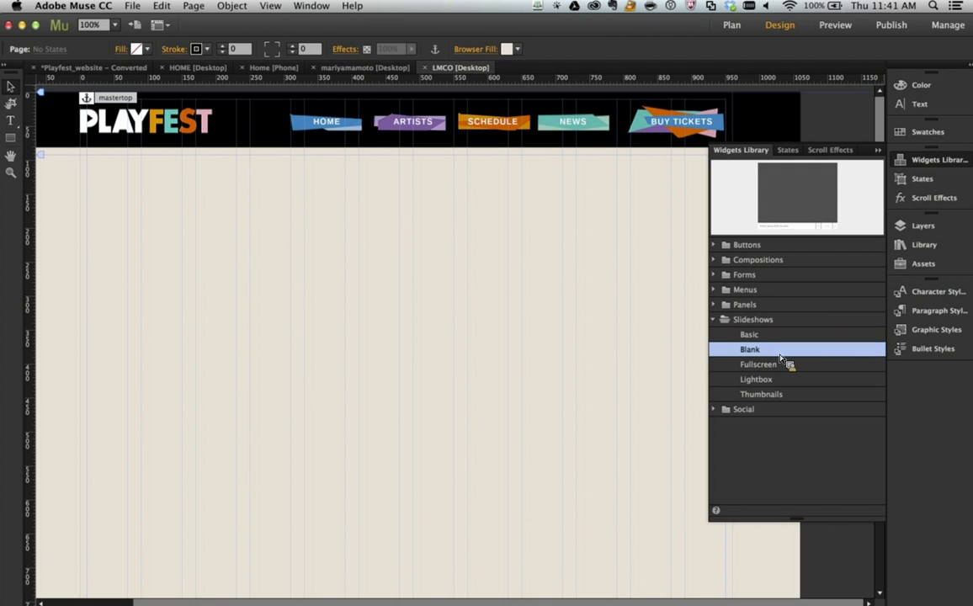
{"action": "left_click_drag", "start_coordinate": [765, 354], "coordinate": [196, 253]}
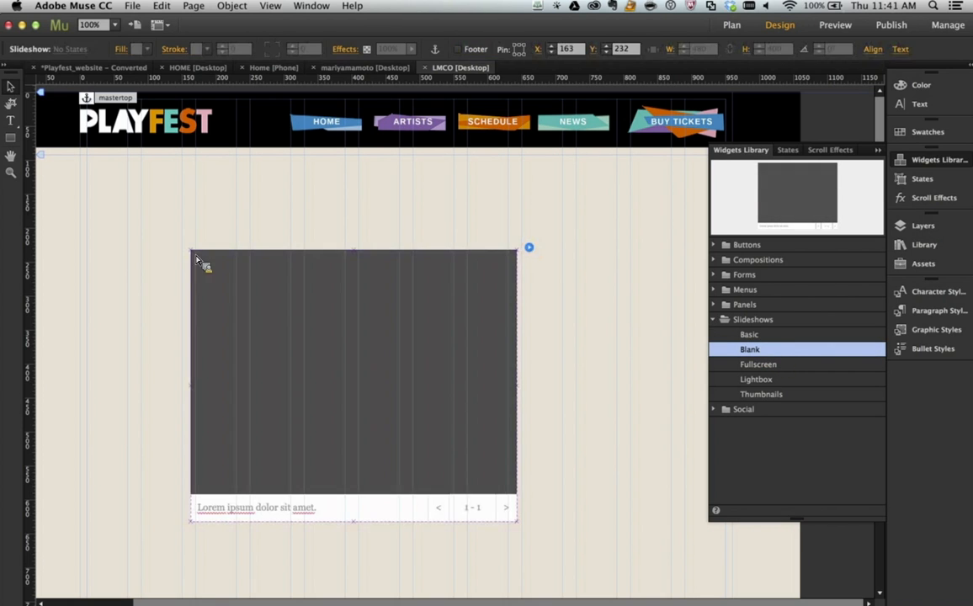
{"action": "left_click", "coordinate": [935, 163]}
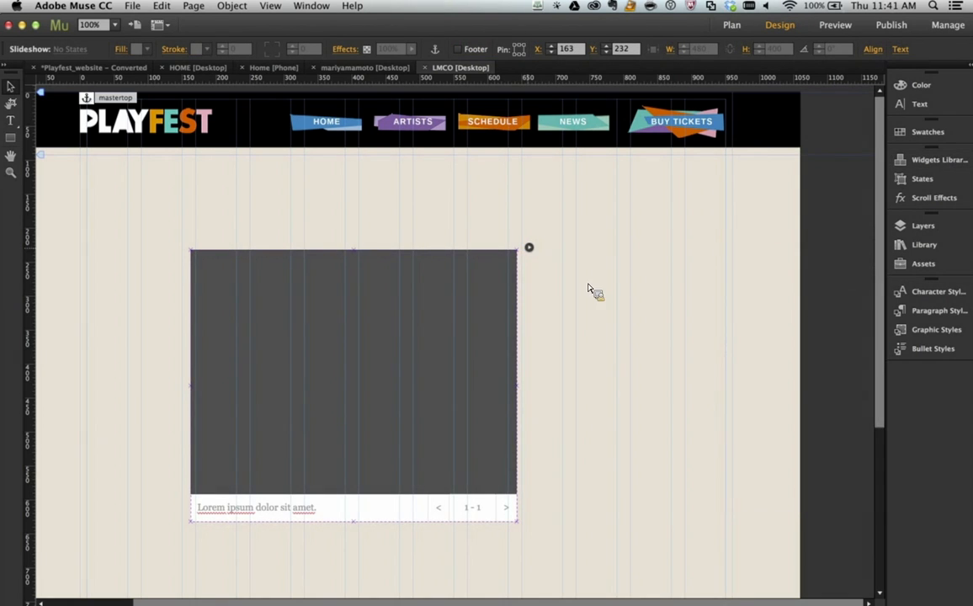
Remove the slideshow's captions, counter, Prev and Next parts, keeping Auto Play on and New Hero set to Fill Frame Proportionally
{"action": "left_click", "coordinate": [529, 249]}
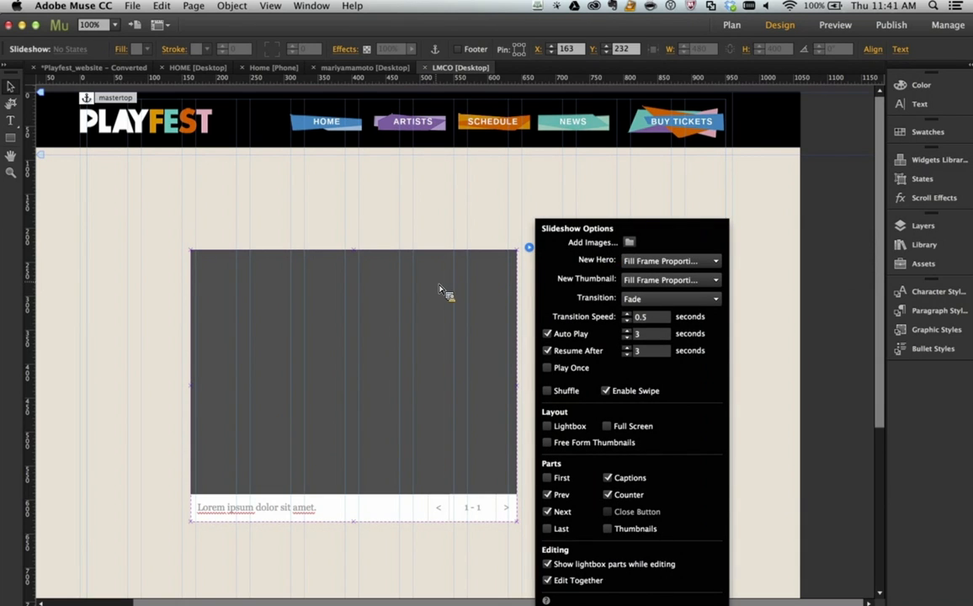
{"action": "left_click", "coordinate": [551, 336]}
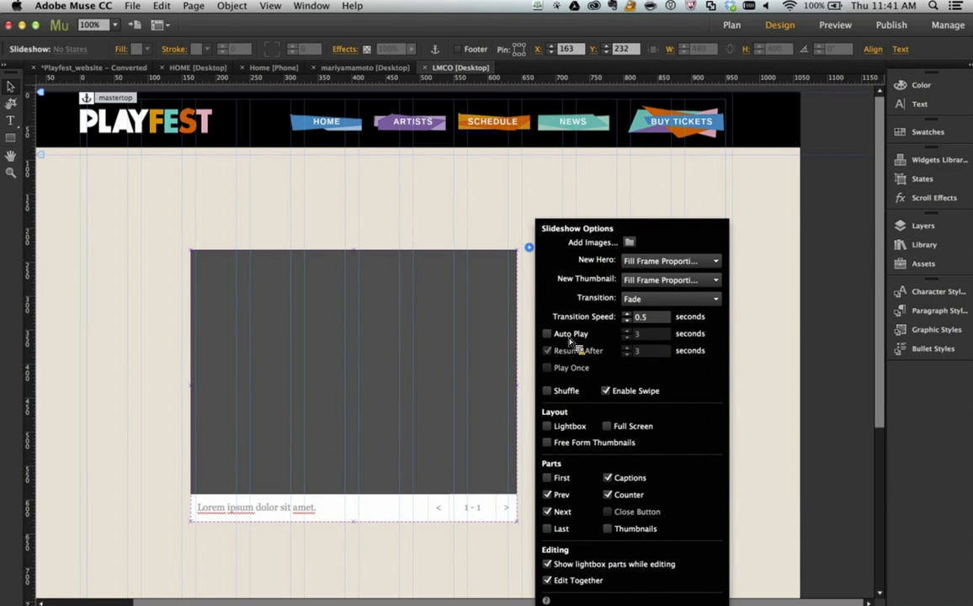
{"action": "left_click", "coordinate": [555, 336]}
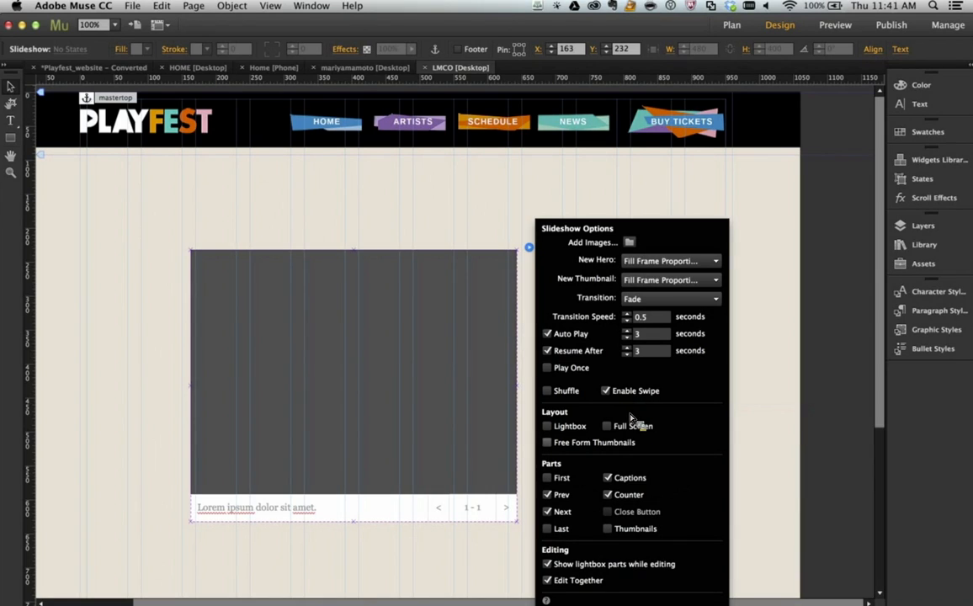
{"action": "left_click", "coordinate": [607, 477]}
{"action": "left_click", "coordinate": [547, 494]}
{"action": "left_click", "coordinate": [629, 495]}
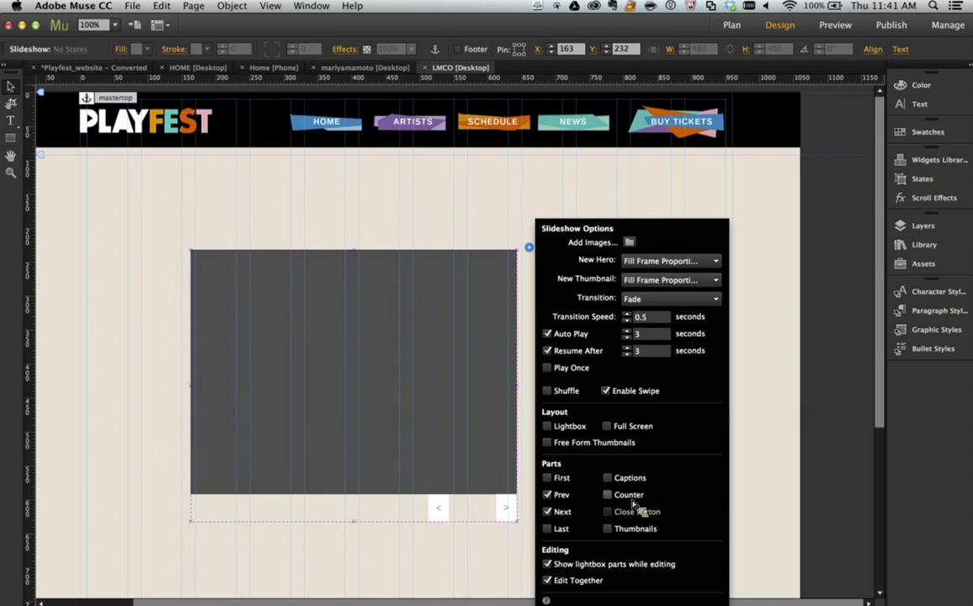
{"action": "left_click", "coordinate": [557, 496]}
{"action": "left_click", "coordinate": [561, 512]}
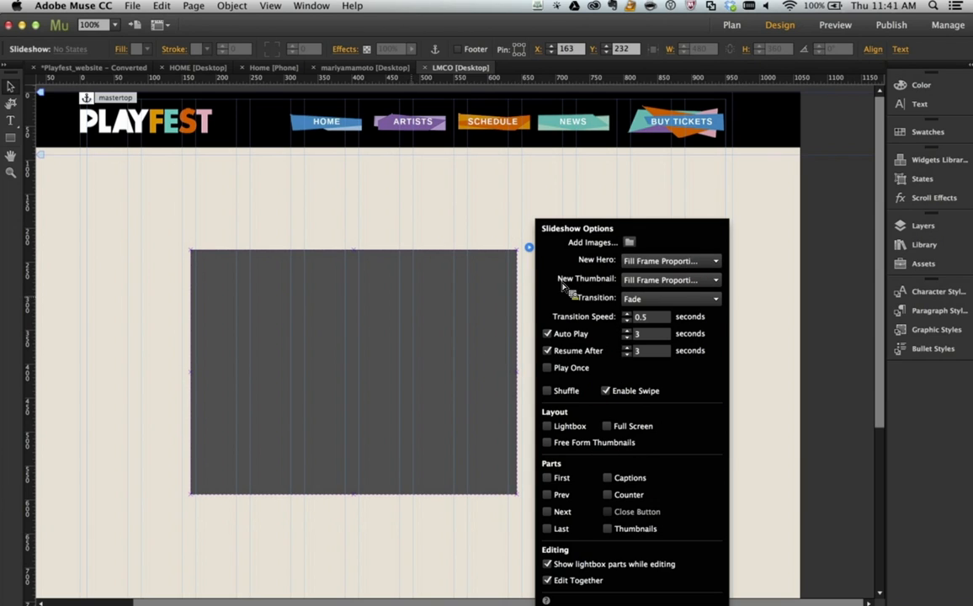
{"action": "left_click", "coordinate": [650, 263]}
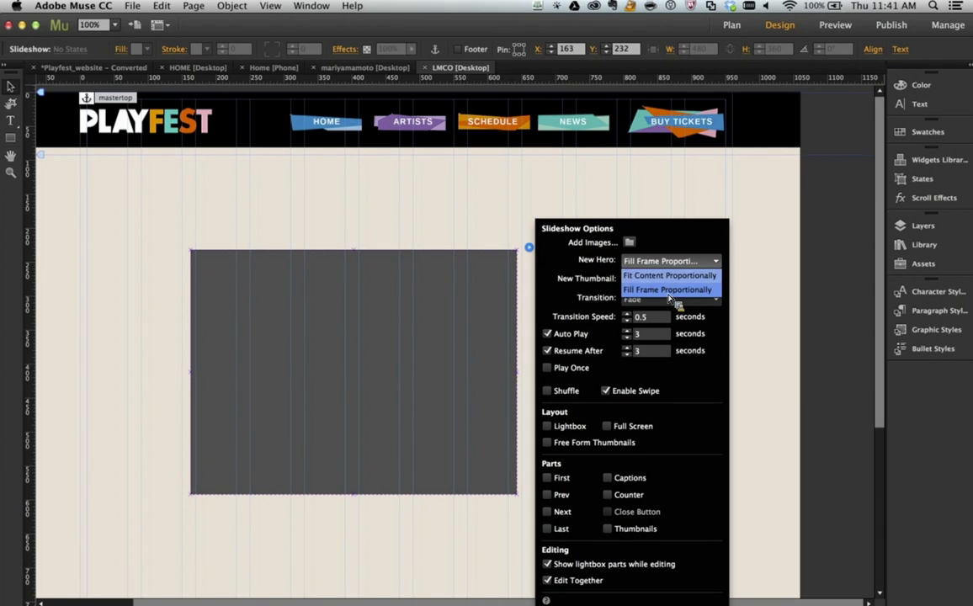
{"action": "left_click", "coordinate": [664, 296]}
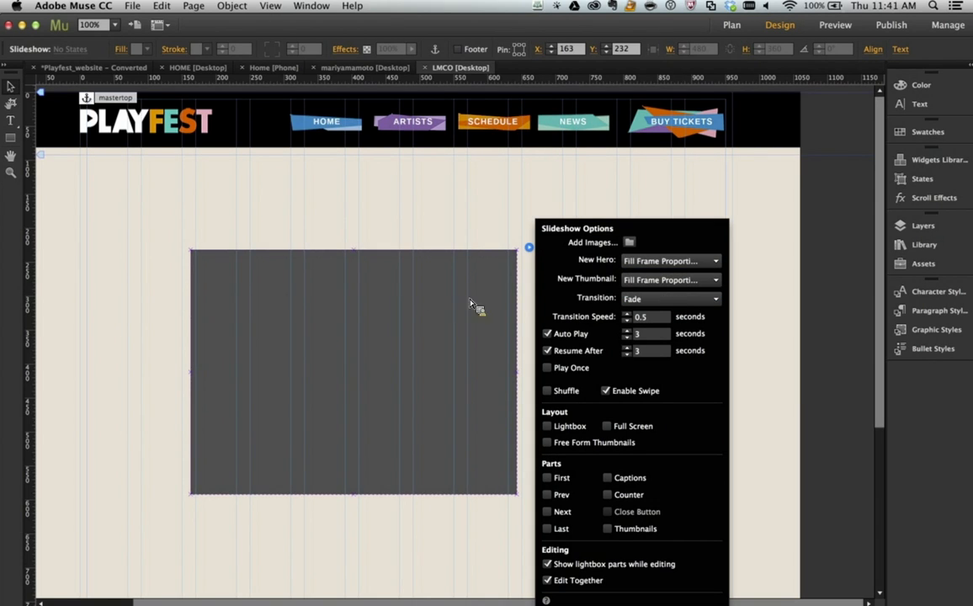
Start adding images to the slideshow and browse from the Desktop to LMCO > 04_MU > 01_starter > assets
{"action": "left_click", "coordinate": [628, 244]}
{"action": "left_click", "coordinate": [282, 158]}
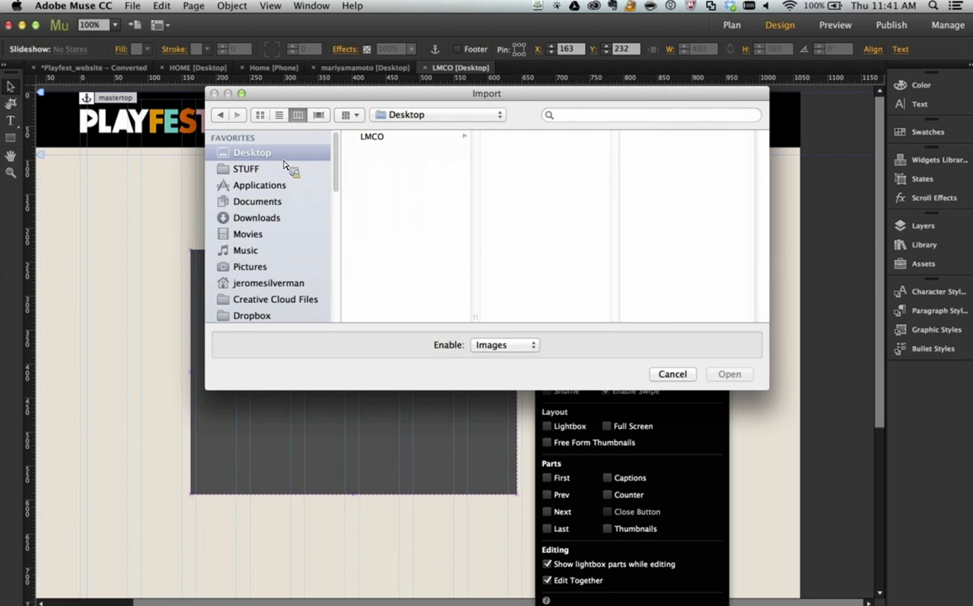
{"action": "left_click", "coordinate": [371, 136]}
{"action": "left_click", "coordinate": [526, 189]}
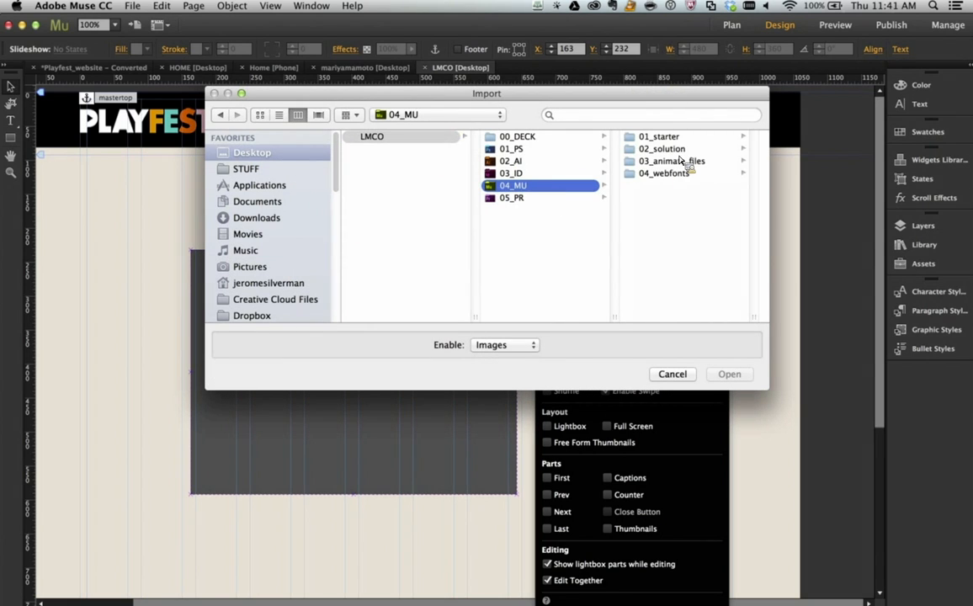
{"action": "left_click", "coordinate": [664, 138]}
{"action": "left_click", "coordinate": [673, 138]}
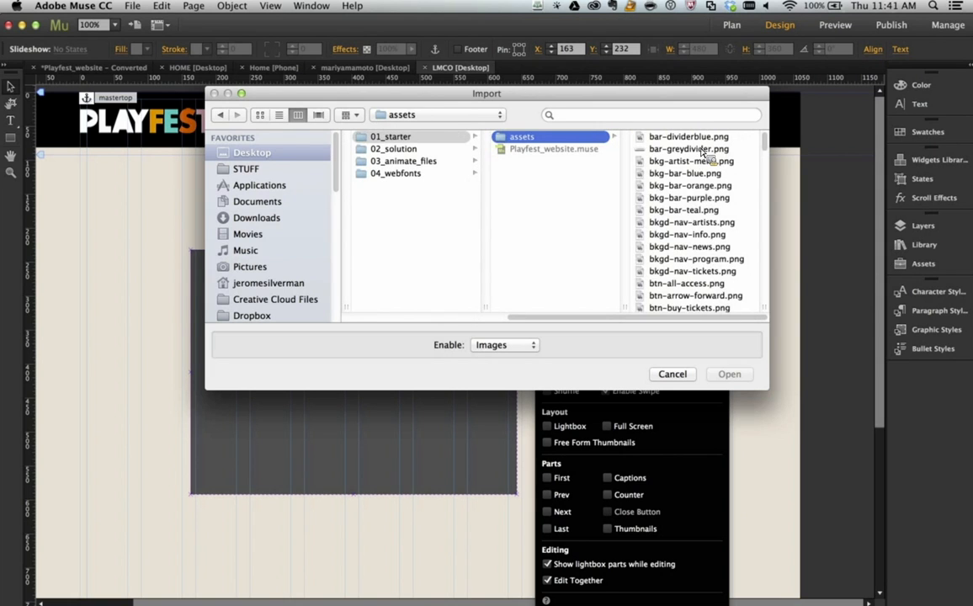
Import img-mari-01, 02, 04, 05, 06 and 07.jpg from the assets folder into the slideshow
{"action": "scroll", "coordinate": [719, 237], "scroll_direction": "down", "scroll_amount": 10}
{"action": "scroll", "coordinate": [720, 237], "scroll_direction": "down", "scroll_amount": 10}
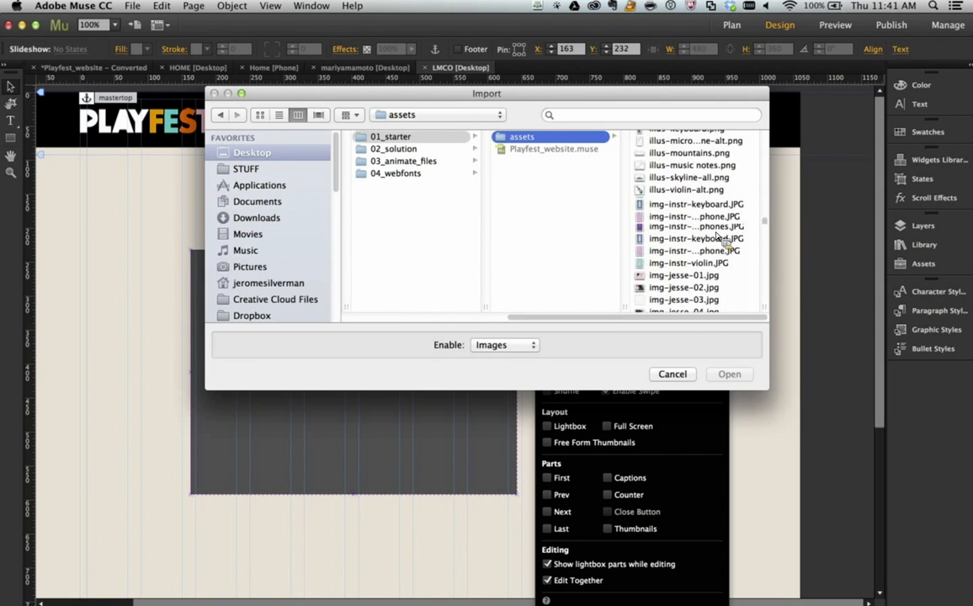
{"action": "scroll", "coordinate": [715, 239], "scroll_direction": "down", "scroll_amount": 3}
{"action": "left_click", "coordinate": [715, 257]}
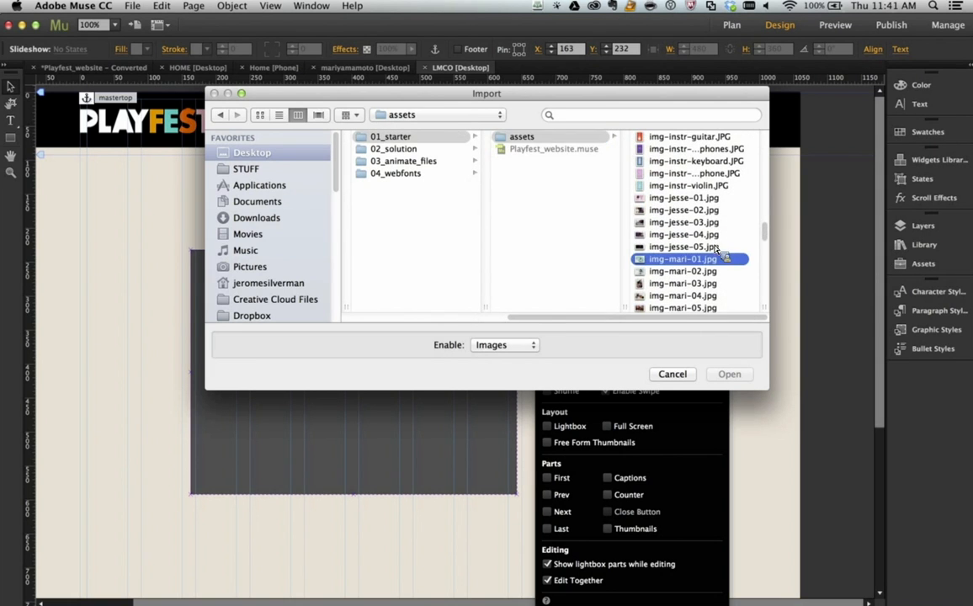
{"action": "left_click", "coordinate": [599, 271], "text": "super"}
{"action": "scroll", "coordinate": [589, 273], "scroll_direction": "down", "scroll_amount": 3}
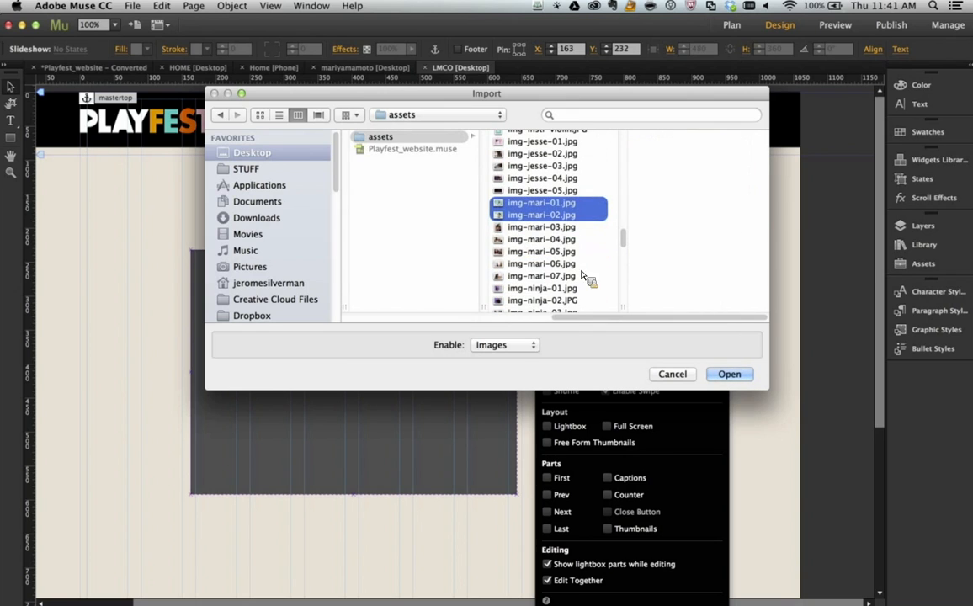
{"action": "left_click", "coordinate": [578, 241], "text": "super"}
{"action": "left_click", "coordinate": [578, 251], "text": "super"}
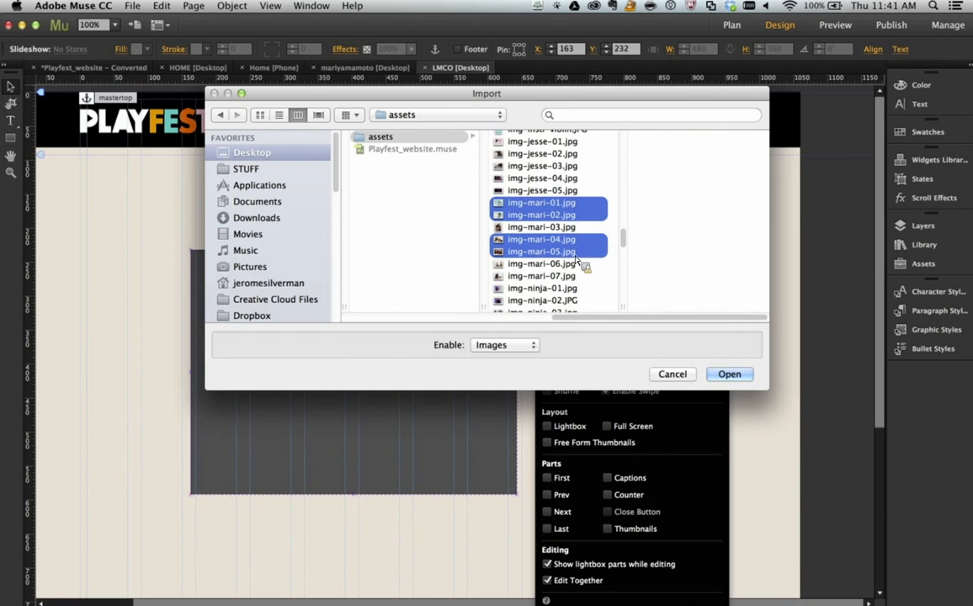
{"action": "left_click", "coordinate": [570, 264], "text": "super"}
{"action": "left_click", "coordinate": [566, 276], "text": "super"}
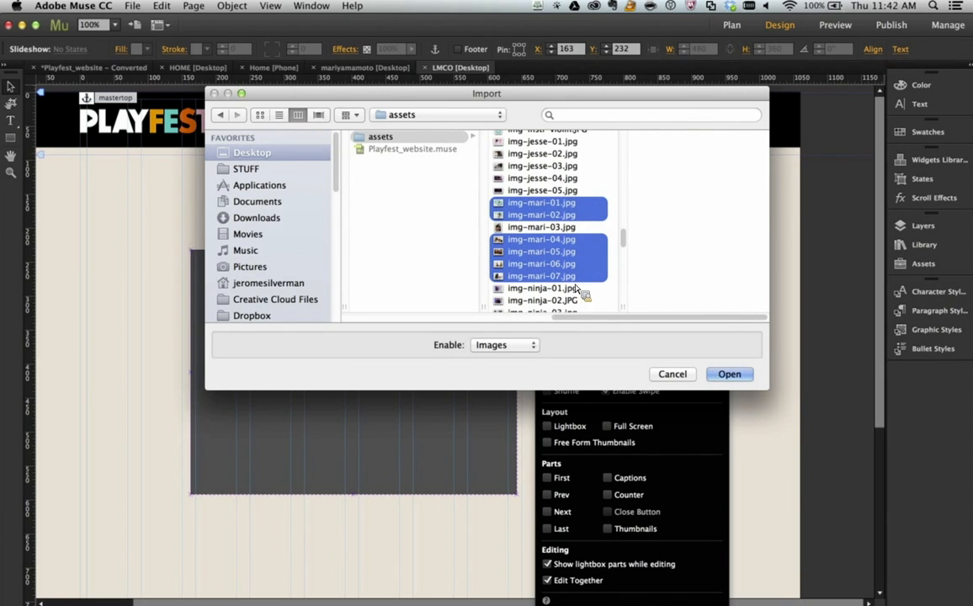
{"action": "left_click", "coordinate": [729, 374]}
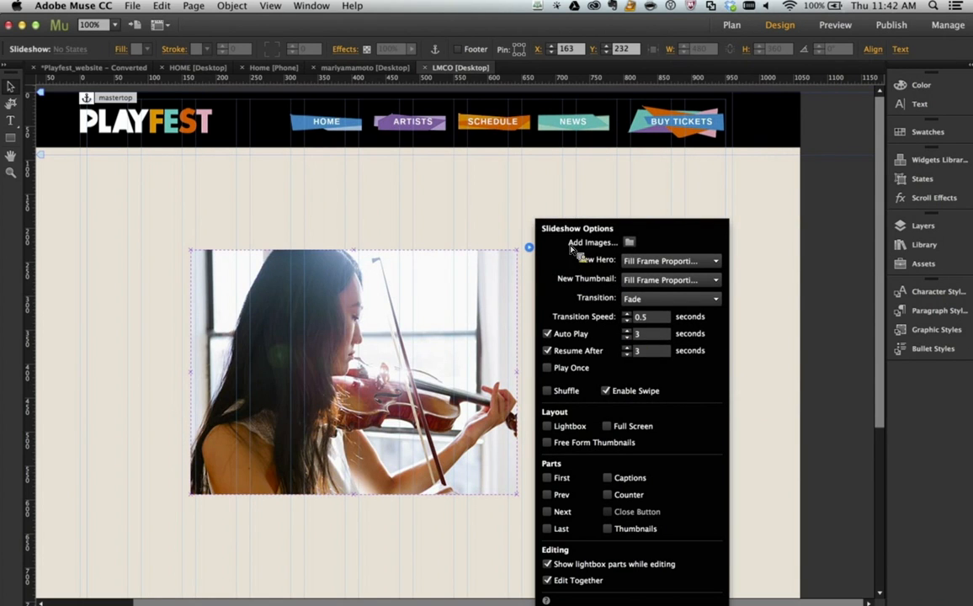
Stretch the slideshow's hero image to 100% browser width and move it up to about Y 115, below the header
{"action": "left_click", "coordinate": [530, 248]}
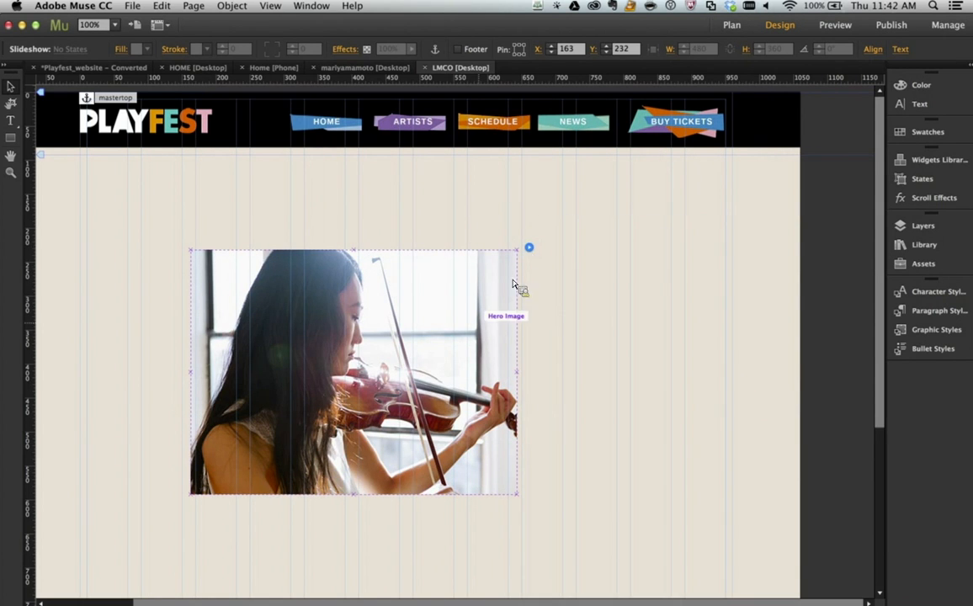
{"action": "left_click", "coordinate": [489, 329]}
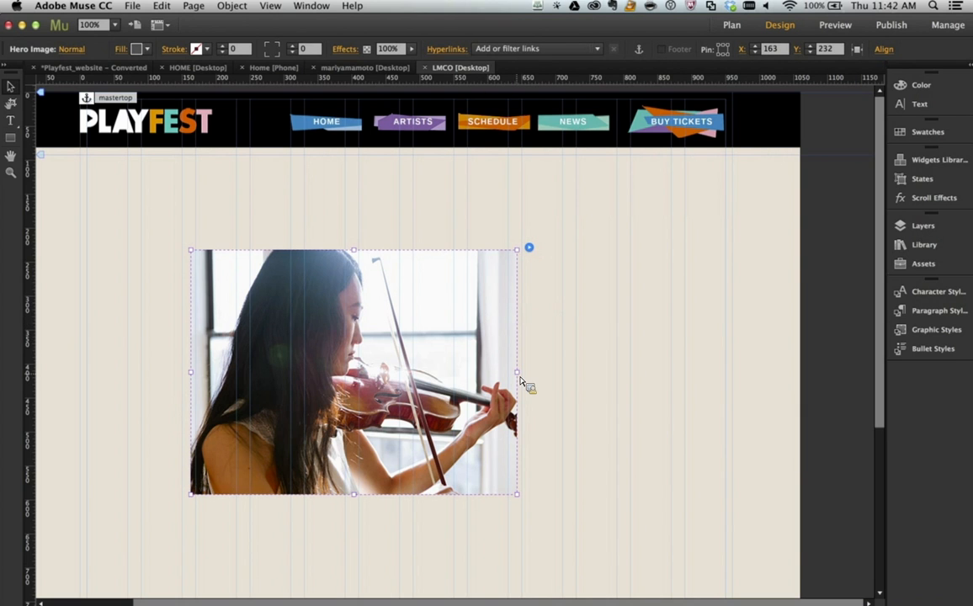
{"action": "left_click_drag", "start_coordinate": [520, 382], "coordinate": [801, 377]}
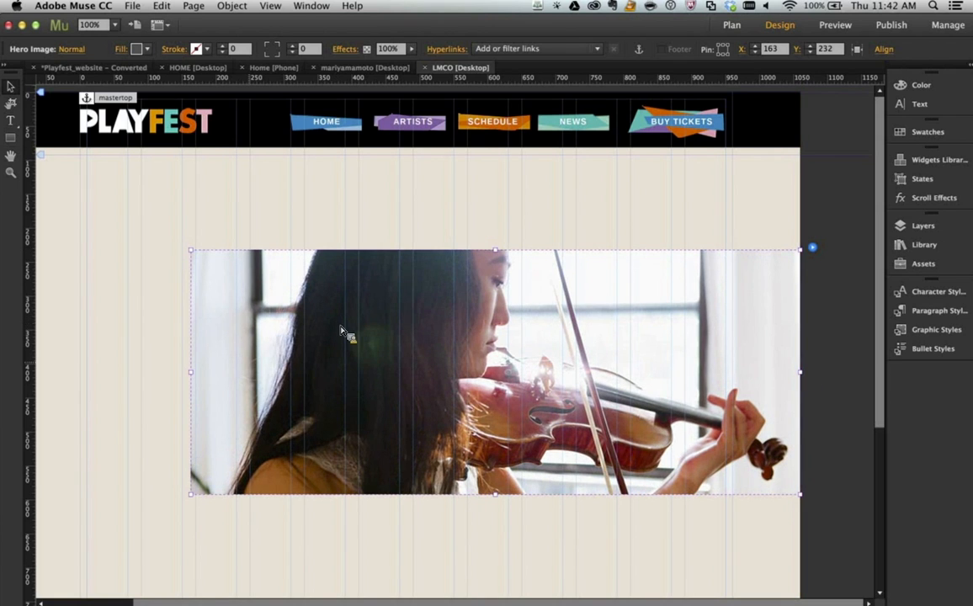
{"action": "key", "text": "super+minus"}
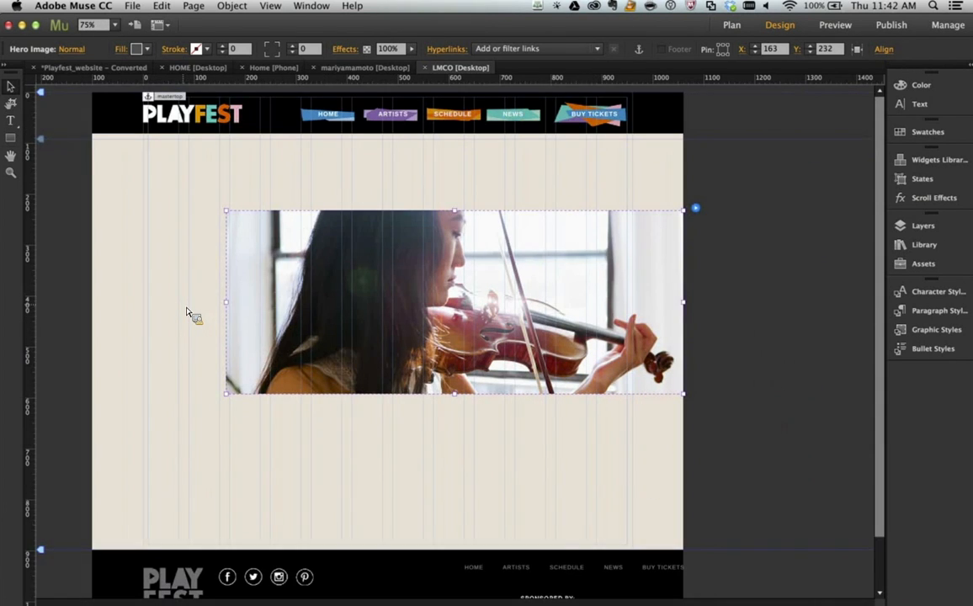
{"action": "left_click_drag", "start_coordinate": [227, 305], "coordinate": [96, 307]}
{"action": "left_click_drag", "start_coordinate": [309, 292], "coordinate": [300, 234]}
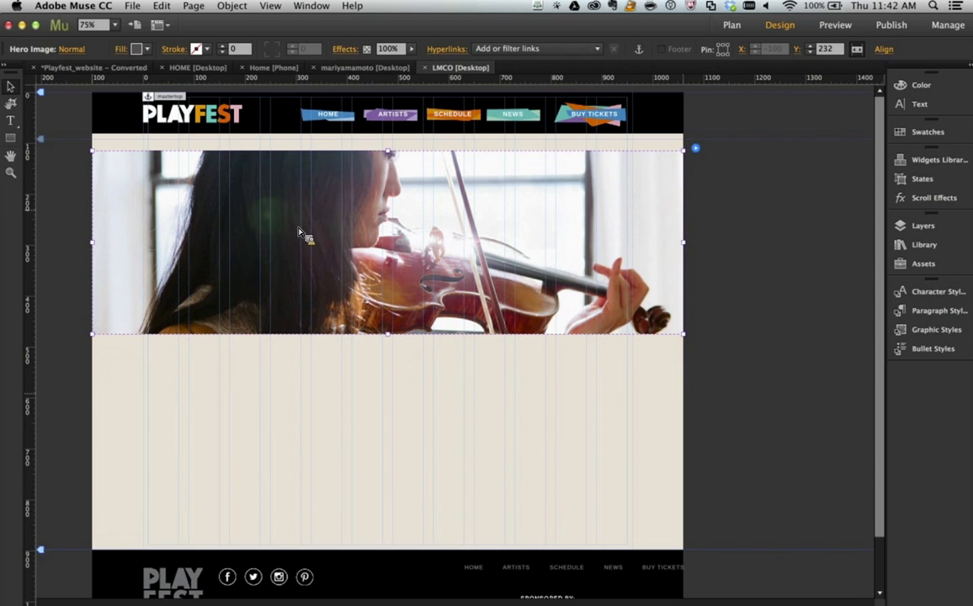
Preview the LMCO page in the browser, dismiss the sign-in error, and widen the browser window to check the full-width slideshow
{"action": "left_click", "coordinate": [132, 7]}
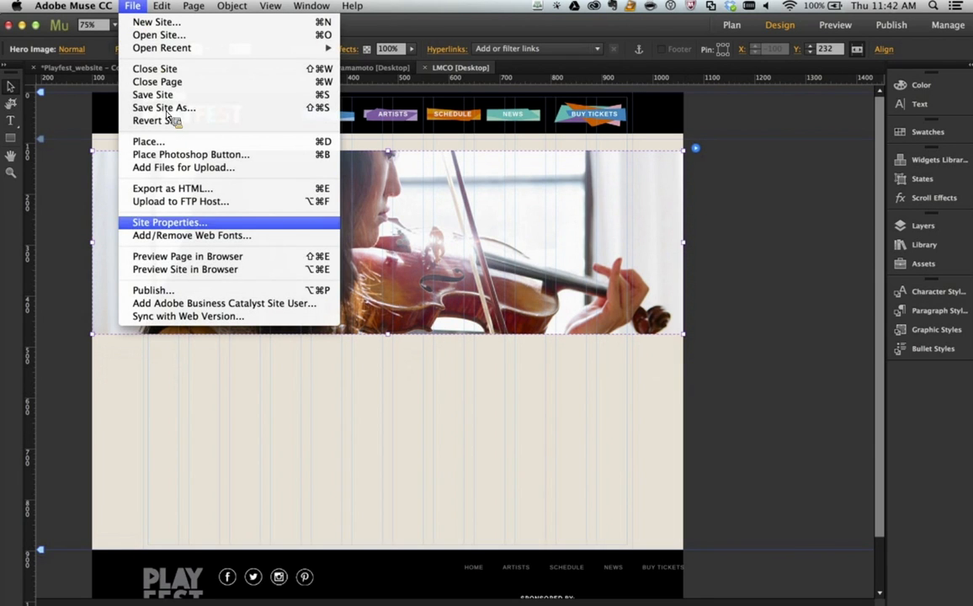
{"action": "left_click", "coordinate": [210, 257]}
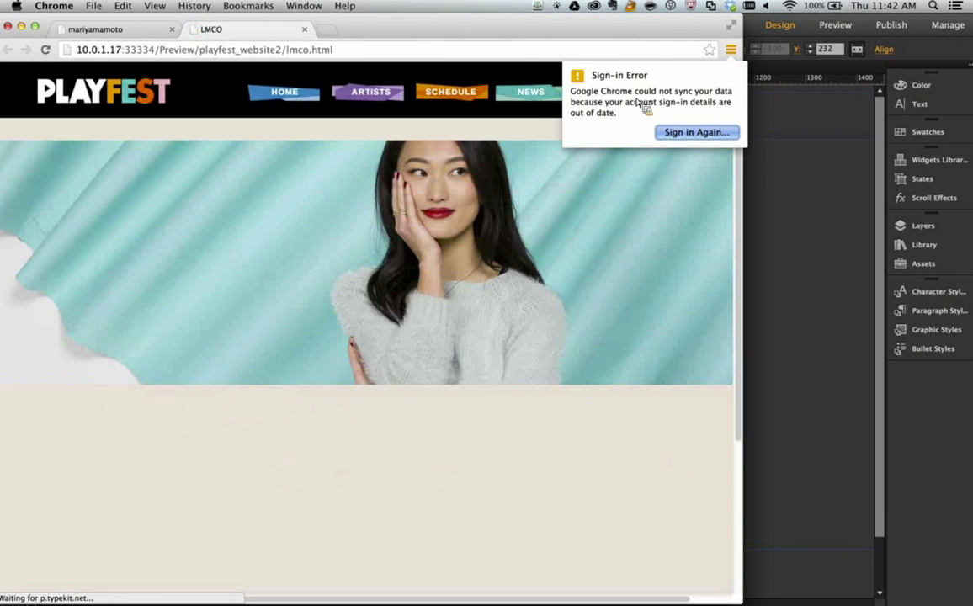
{"action": "left_click", "coordinate": [730, 49]}
{"action": "left_click", "coordinate": [695, 566]}
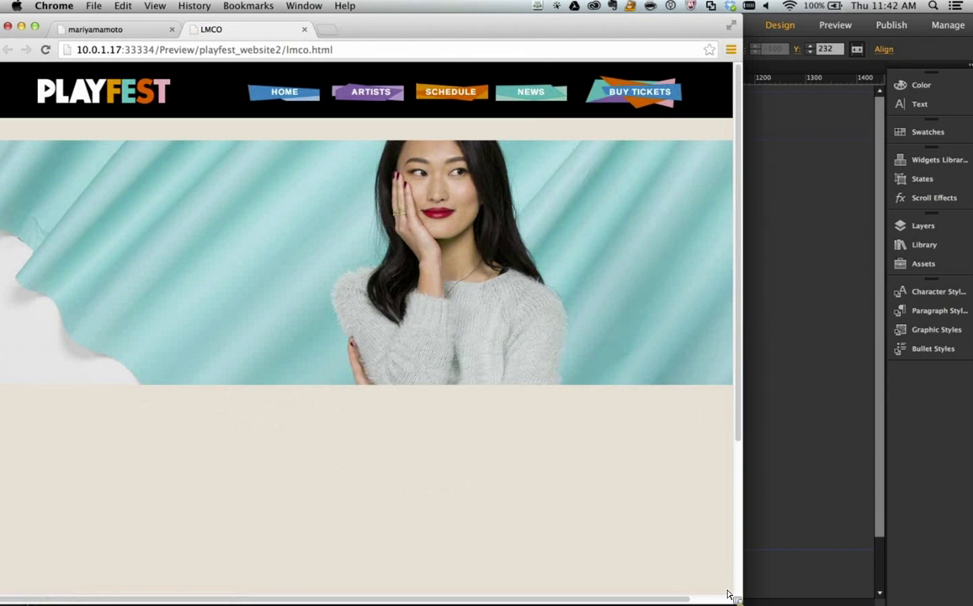
{"action": "left_click_drag", "start_coordinate": [739, 601], "coordinate": [852, 604]}
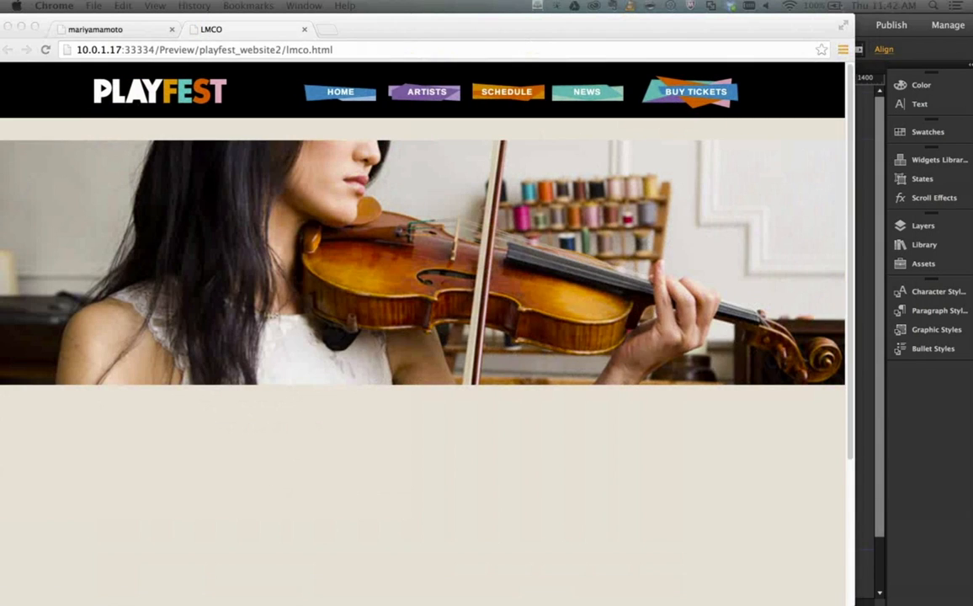
Review the mariyamamoto preview in Chrome, test its Back to Top link from the page's lower end, and return to Adobe Muse CC 2014
{"action": "key", "text": "super+Tab"}
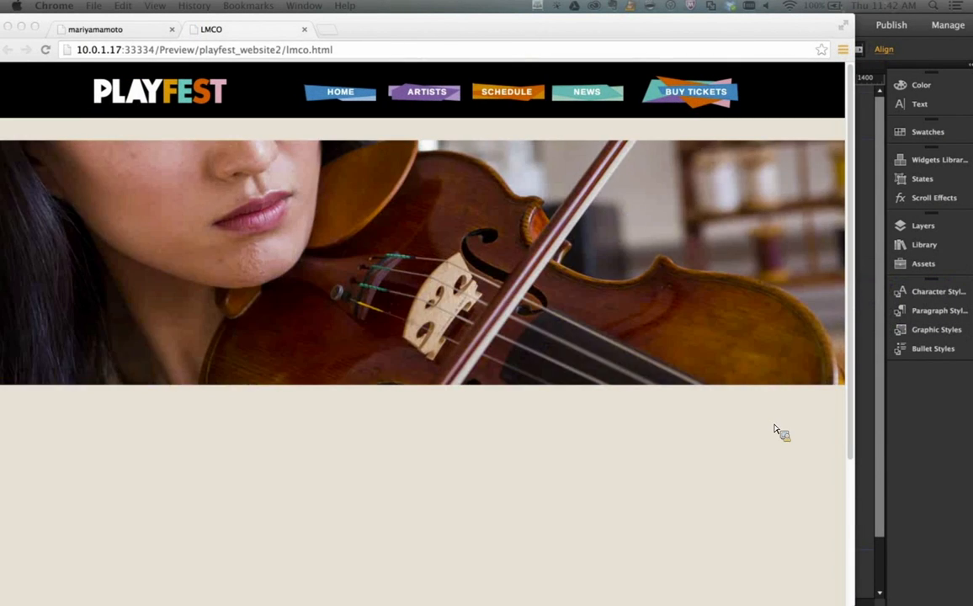
{"action": "left_click", "coordinate": [133, 30]}
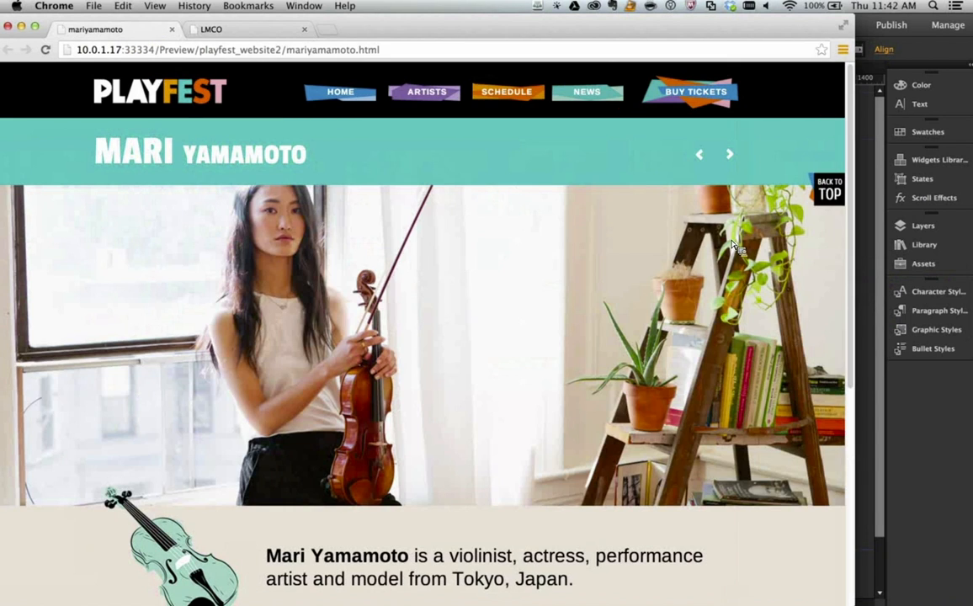
{"action": "scroll", "coordinate": [786, 268], "scroll_direction": "down", "scroll_amount": 5}
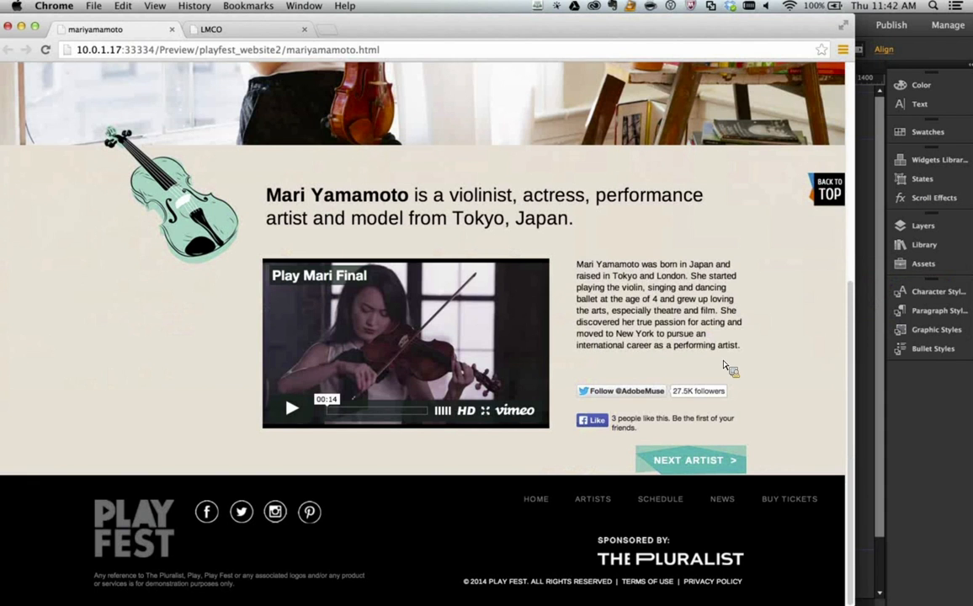
{"action": "left_click", "coordinate": [789, 234]}
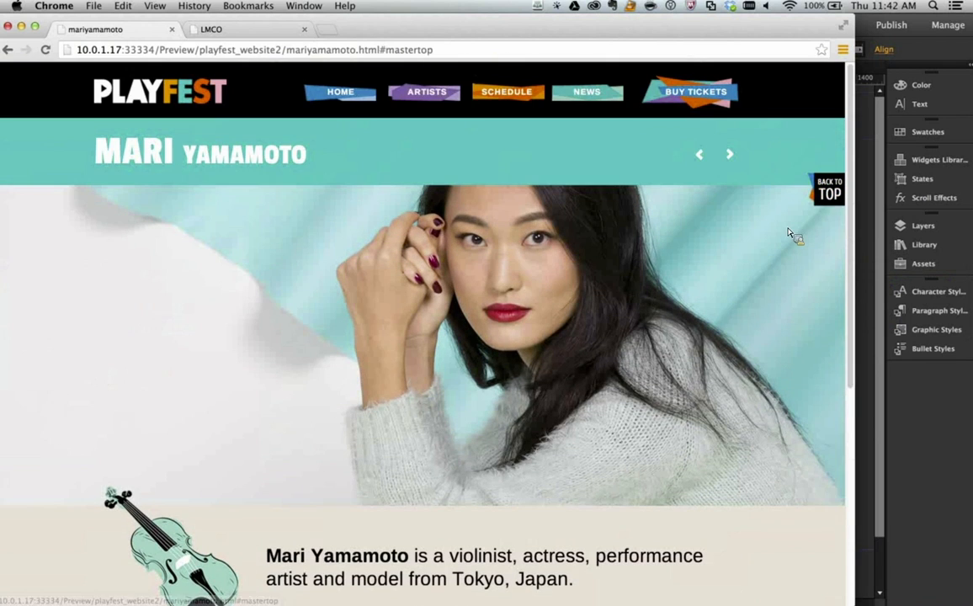
{"action": "key", "text": "super+Tab"}
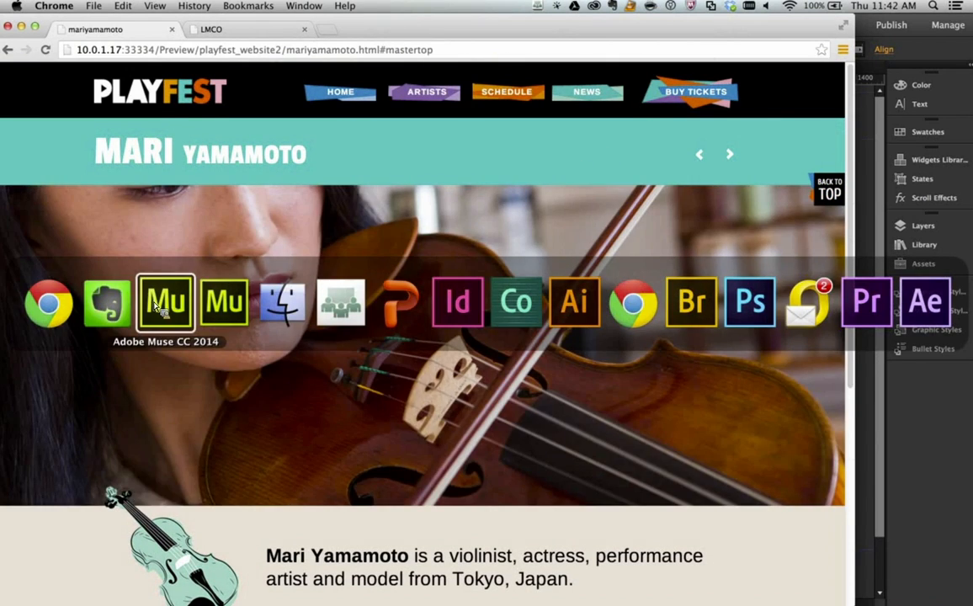
{"action": "left_click", "coordinate": [148, 305]}
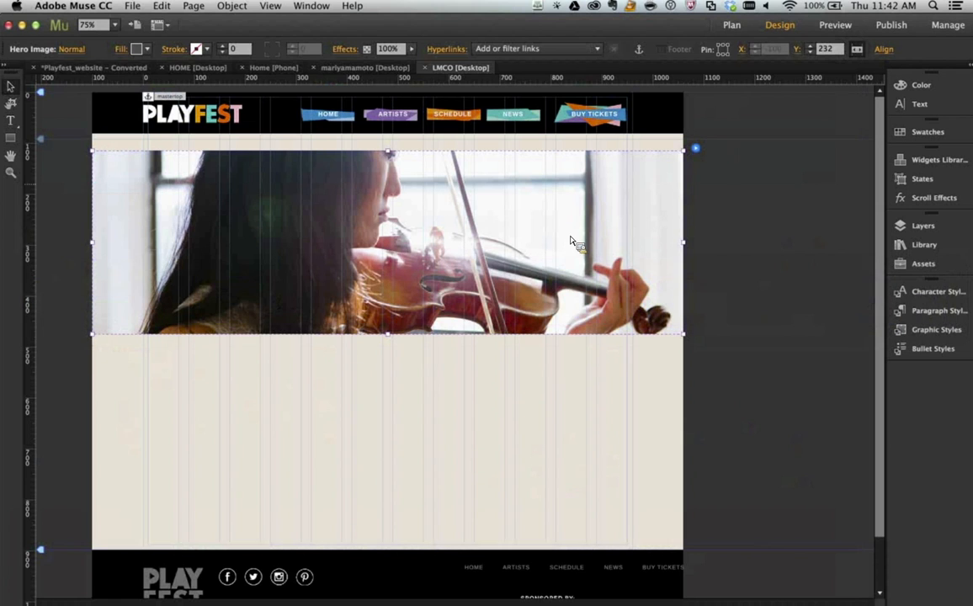
Examine the hyperlink target of the Back to Top group on the mariyamamoto page
{"action": "left_click", "coordinate": [324, 68]}
{"action": "left_click", "coordinate": [792, 224]}
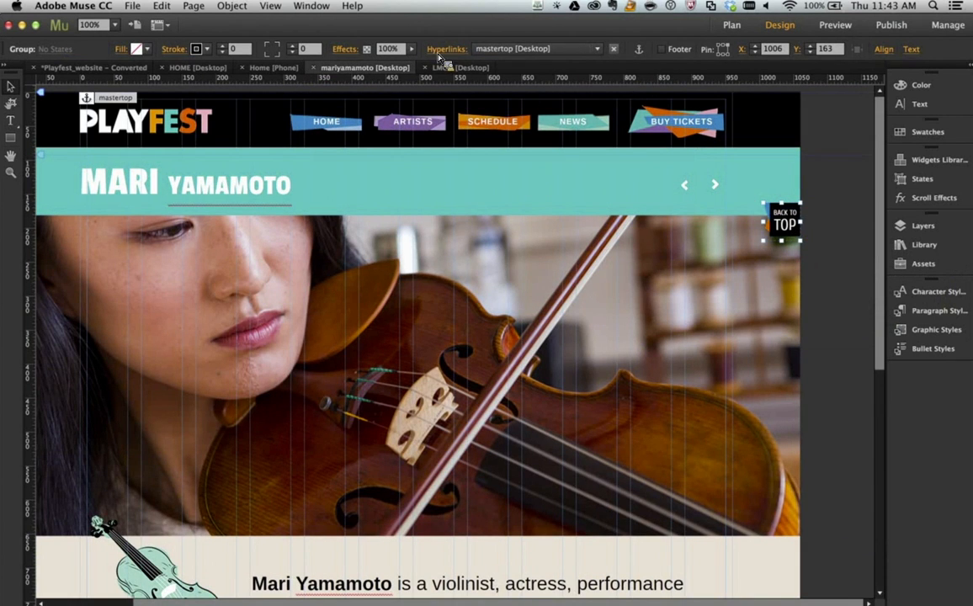
{"action": "left_click", "coordinate": [557, 49]}
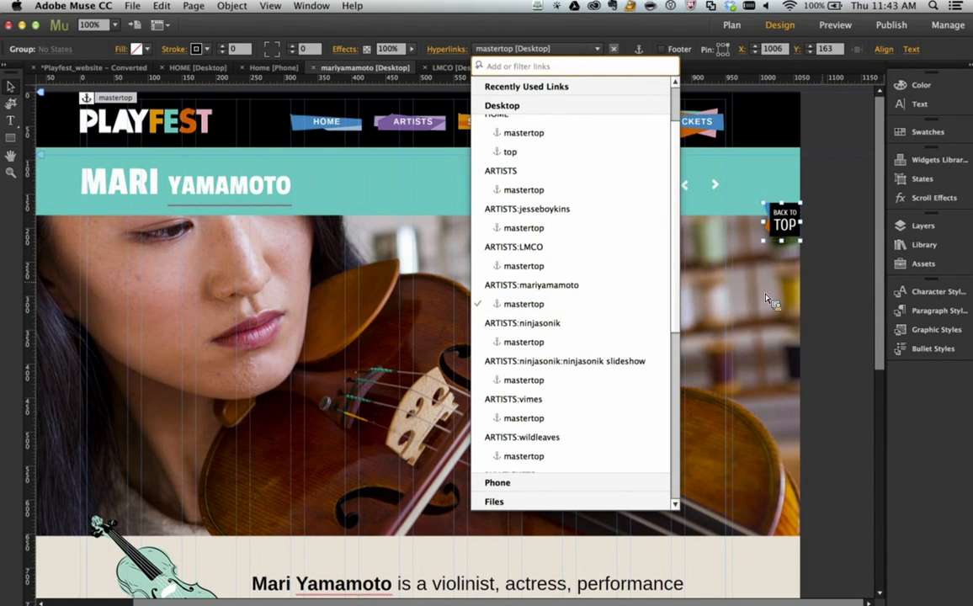
{"action": "left_click", "coordinate": [836, 220]}
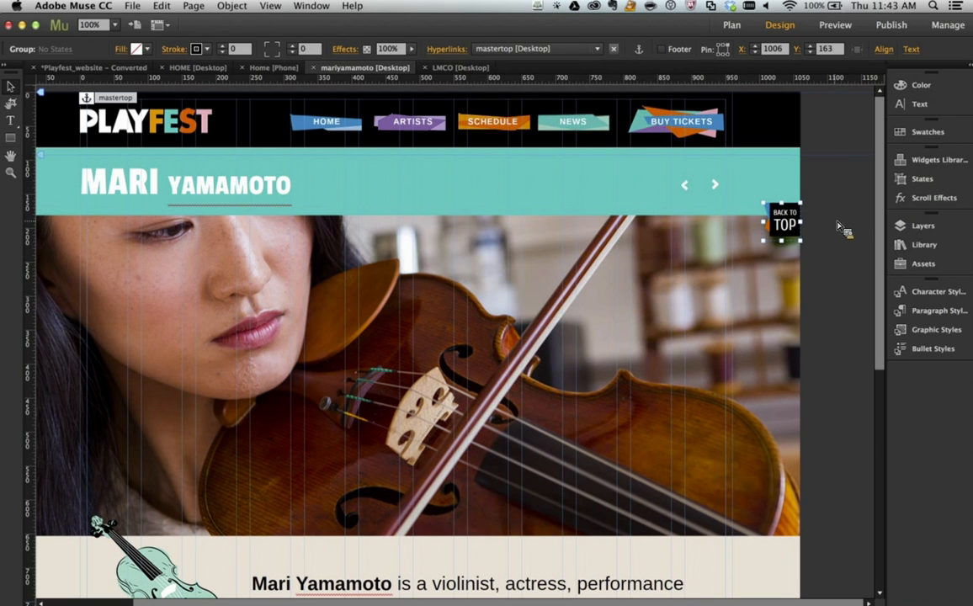
{"action": "left_click", "coordinate": [836, 222]}
{"action": "left_click", "coordinate": [776, 217]}
{"action": "left_click", "coordinate": [772, 214]}
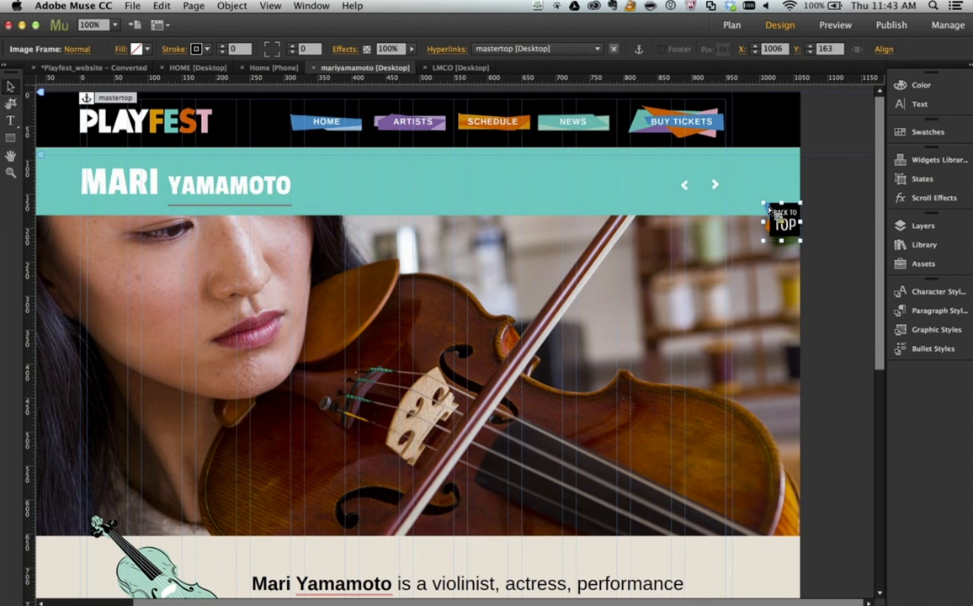
{"action": "left_click", "coordinate": [455, 68]}
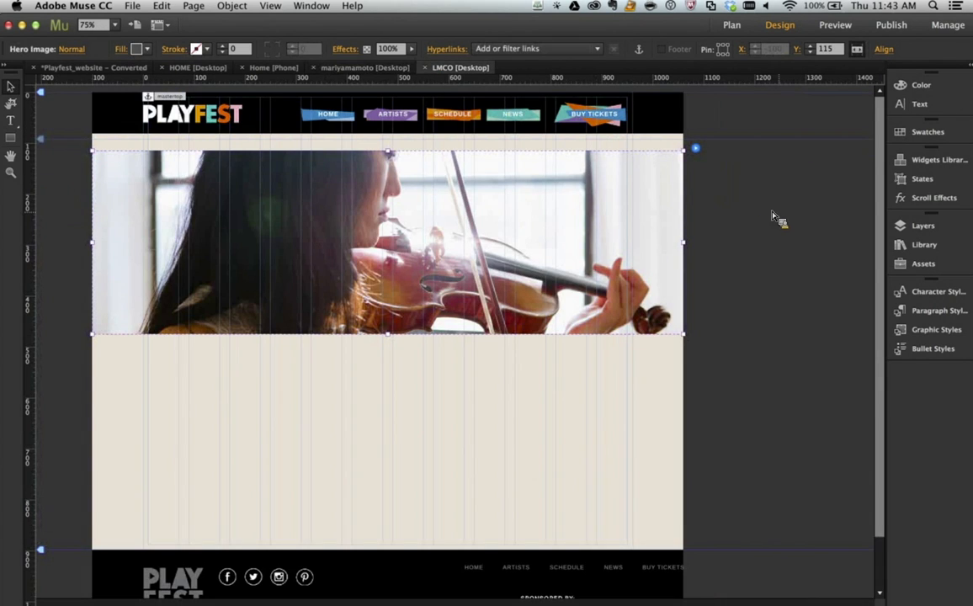
{"action": "left_click", "coordinate": [721, 204]}
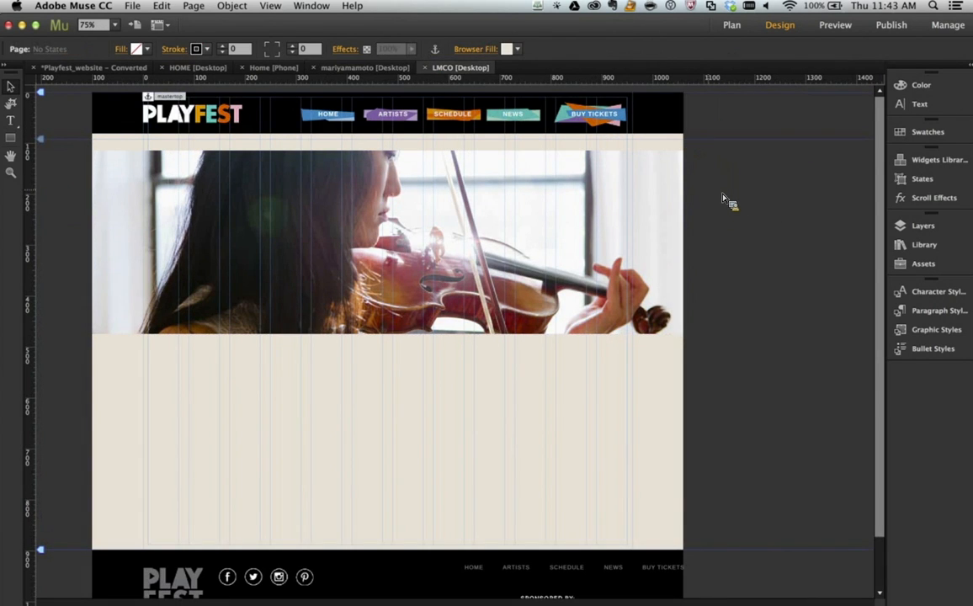
{"action": "left_click", "coordinate": [455, 340]}
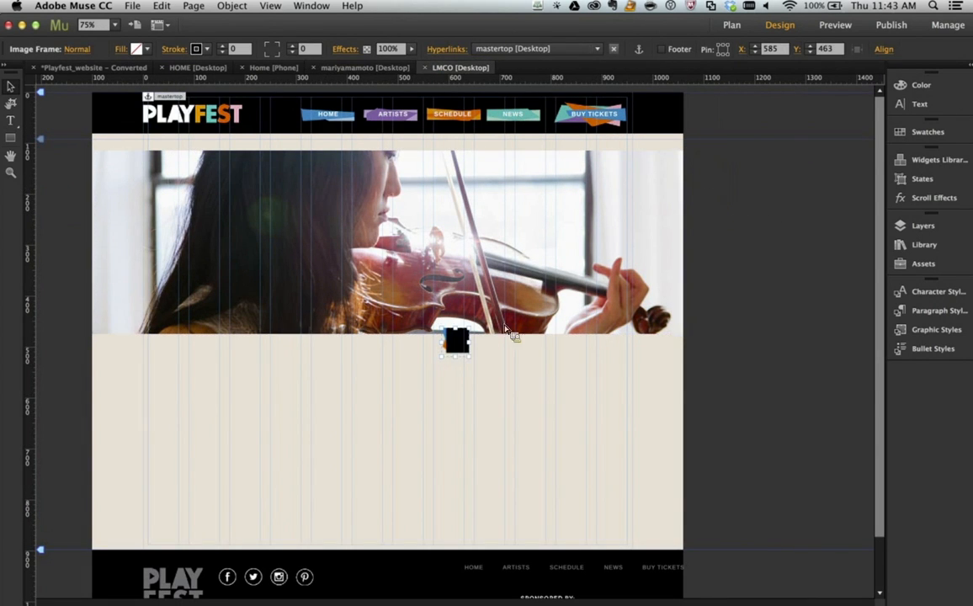
{"action": "left_click_drag", "start_coordinate": [455, 345], "coordinate": [669, 167]}
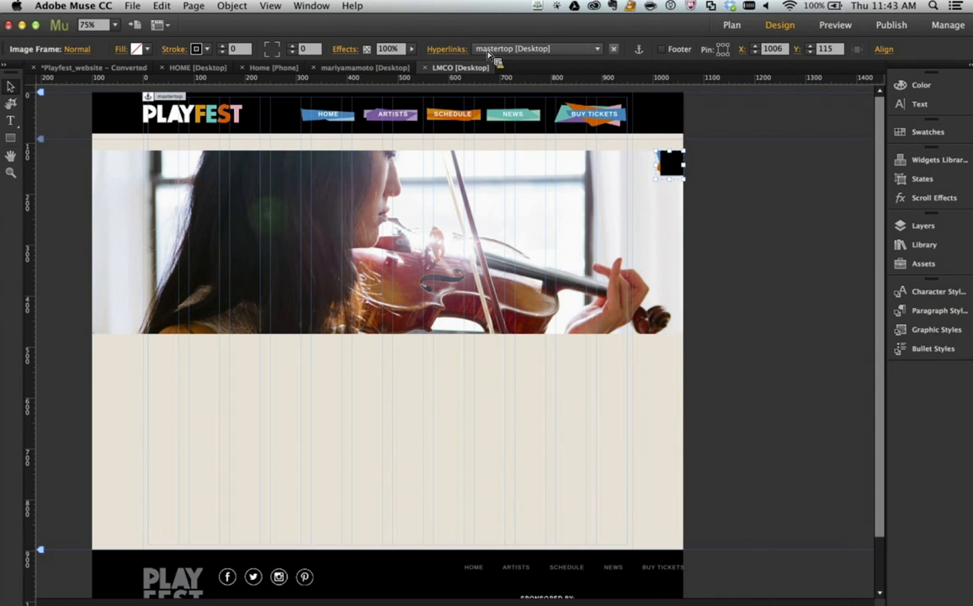
Check the copied image frame's hyperlink target on the LMCO page, and move the frame up to about Y 109
{"action": "left_click", "coordinate": [521, 49]}
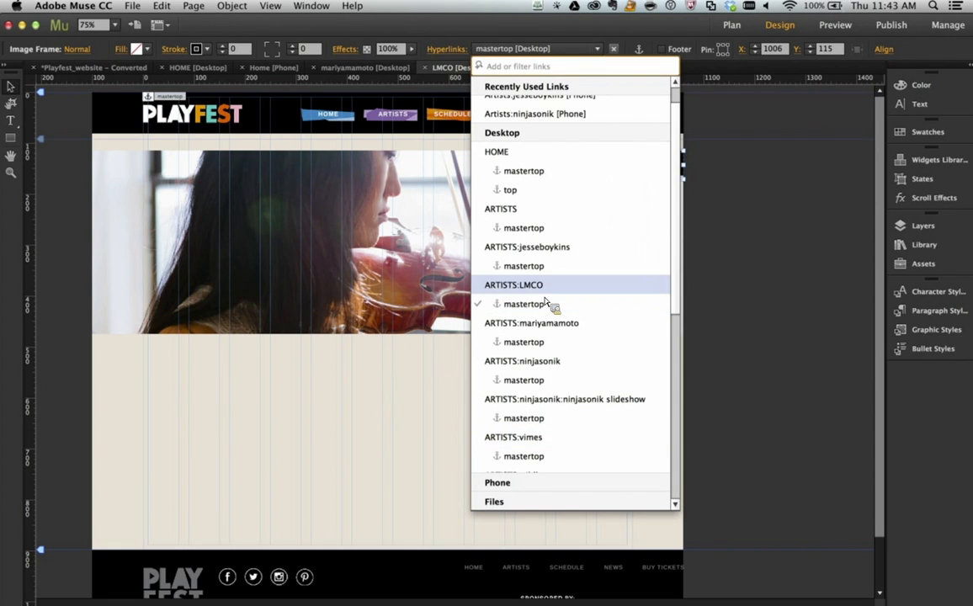
{"action": "left_click", "coordinate": [708, 218]}
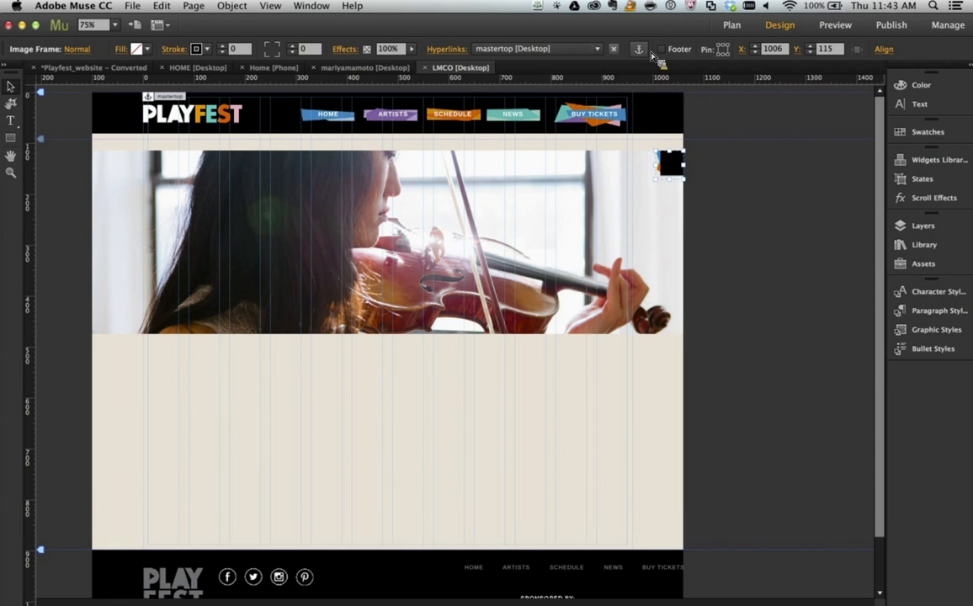
{"action": "mouse_move", "coordinate": [673, 166]}
{"action": "left_mouse_down"}
{"action": "mouse_move", "coordinate": [675, 343]}
{"action": "mouse_move", "coordinate": [666, 199]}
{"action": "mouse_move", "coordinate": [675, 162]}
{"action": "left_mouse_up"}
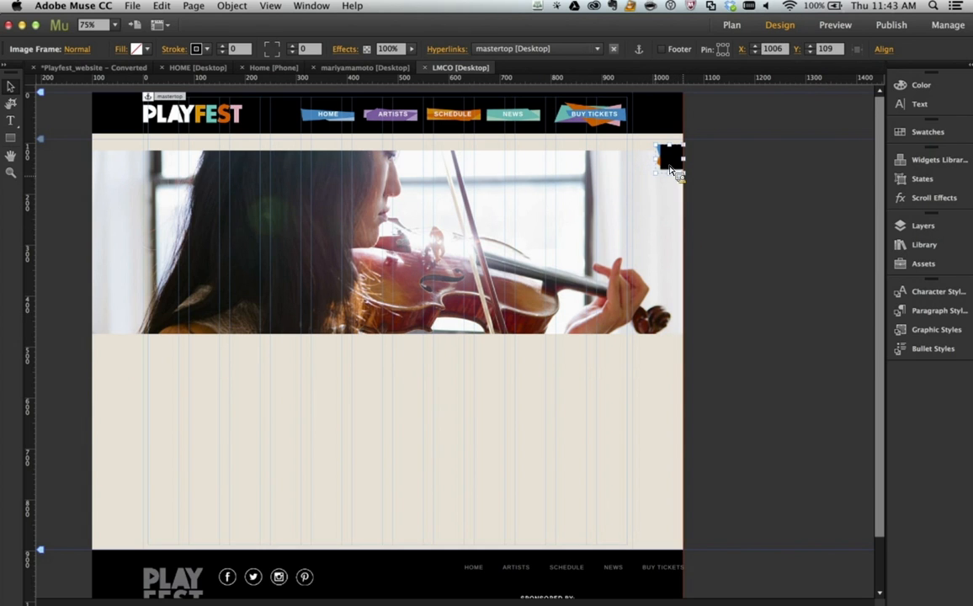
Place an anchor named SOCIAL below the slideshow on the LMCO page at X 0, Y 643
{"action": "left_click", "coordinate": [644, 52]}
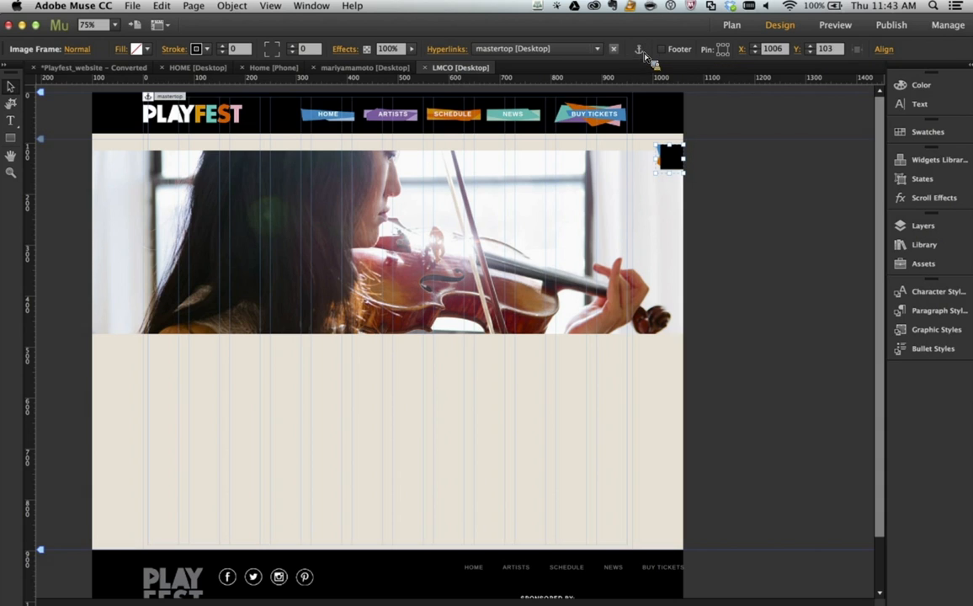
{"action": "left_click", "coordinate": [145, 425]}
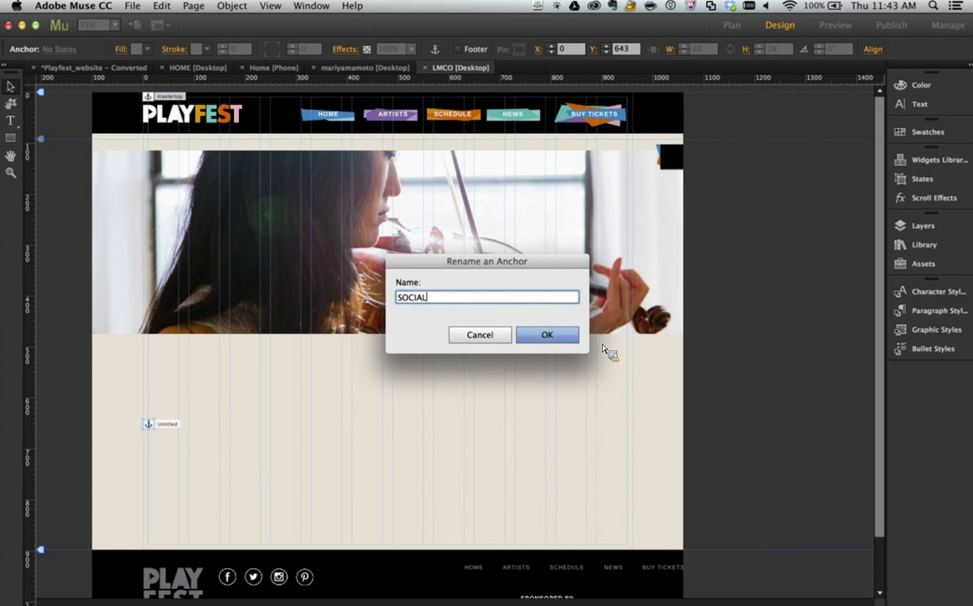
{"action": "left_click", "coordinate": [557, 338]}
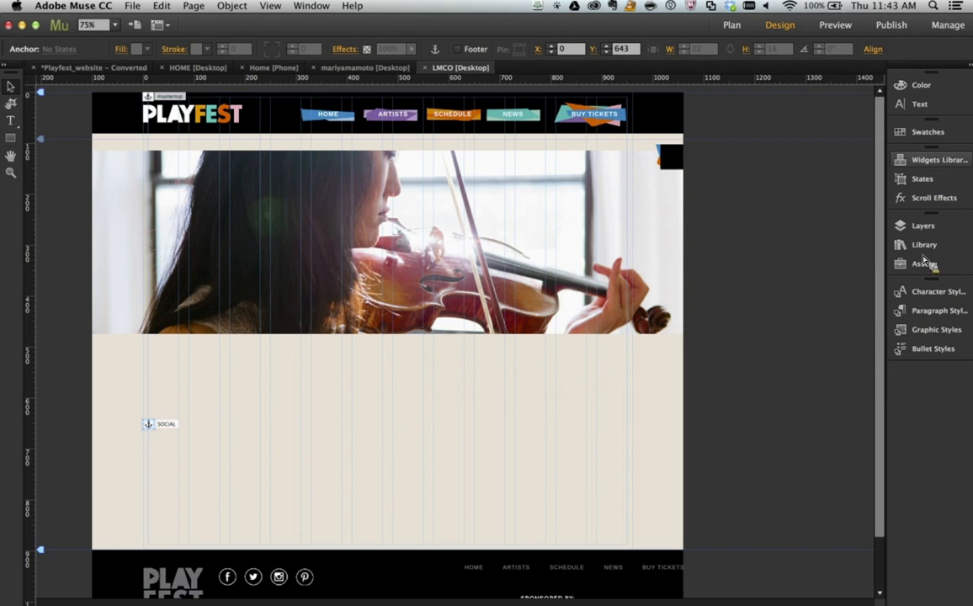
Add a Facebook Comments widget beside the SOCIAL anchor at X 98, Y 643, and check its options
{"action": "left_click", "coordinate": [940, 160]}
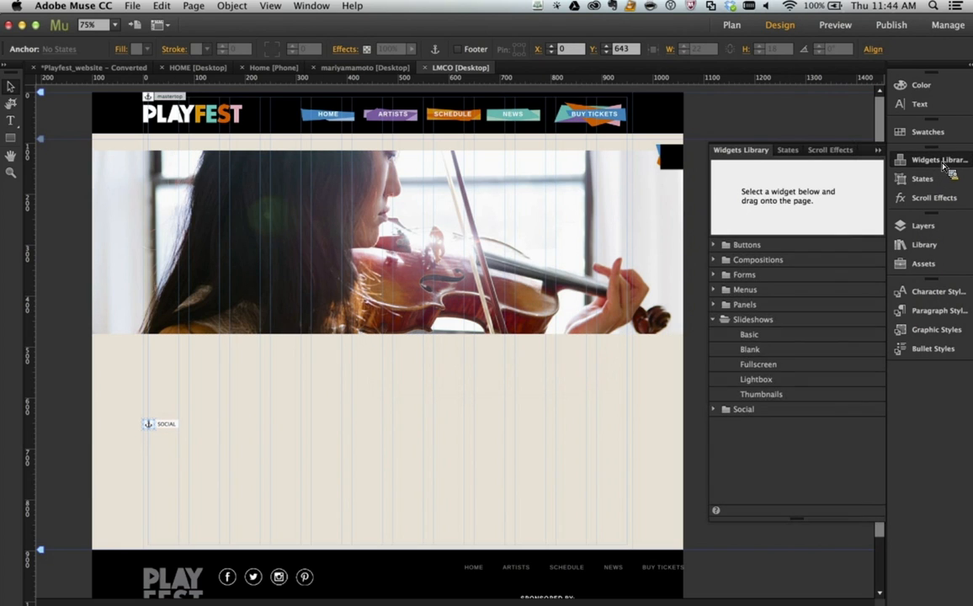
{"action": "left_click", "coordinate": [732, 319]}
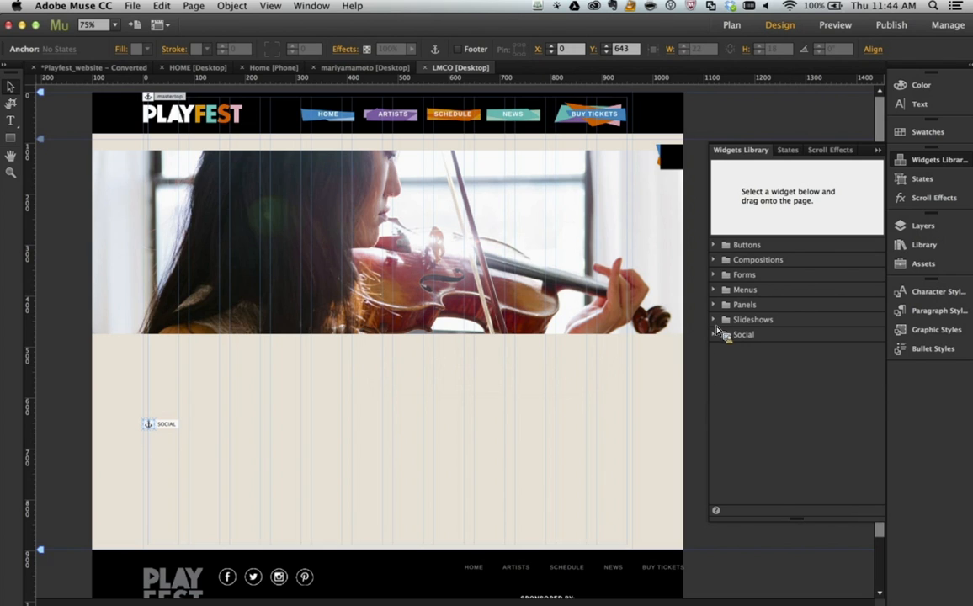
{"action": "left_click", "coordinate": [714, 334]}
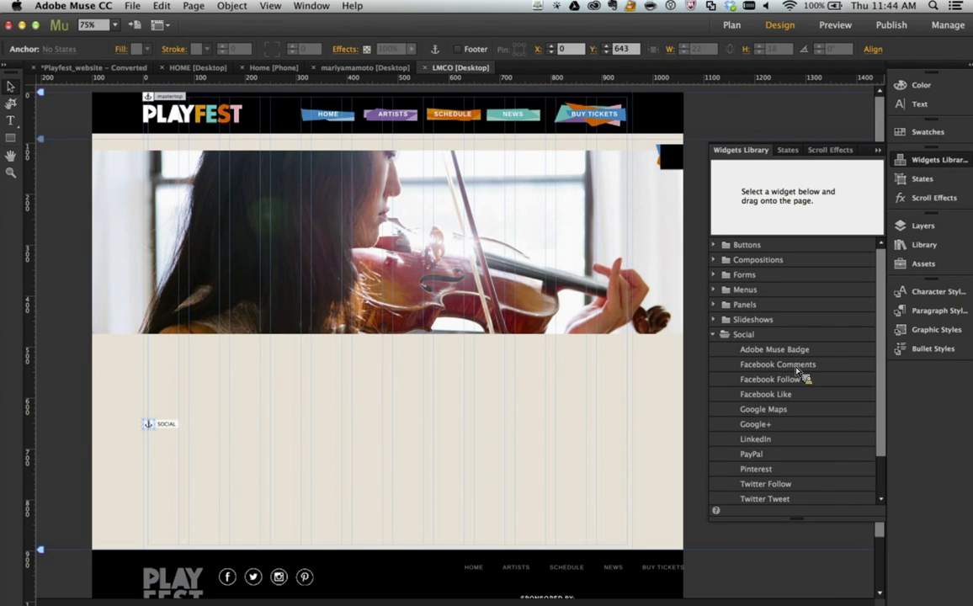
{"action": "left_click_drag", "start_coordinate": [800, 367], "coordinate": [240, 406]}
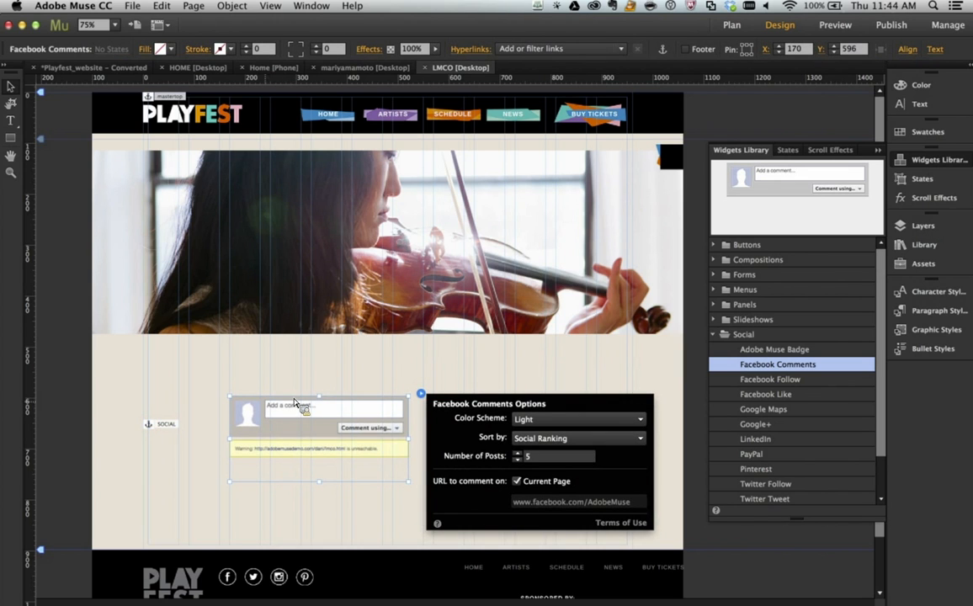
{"action": "left_click_drag", "start_coordinate": [294, 403], "coordinate": [233, 433]}
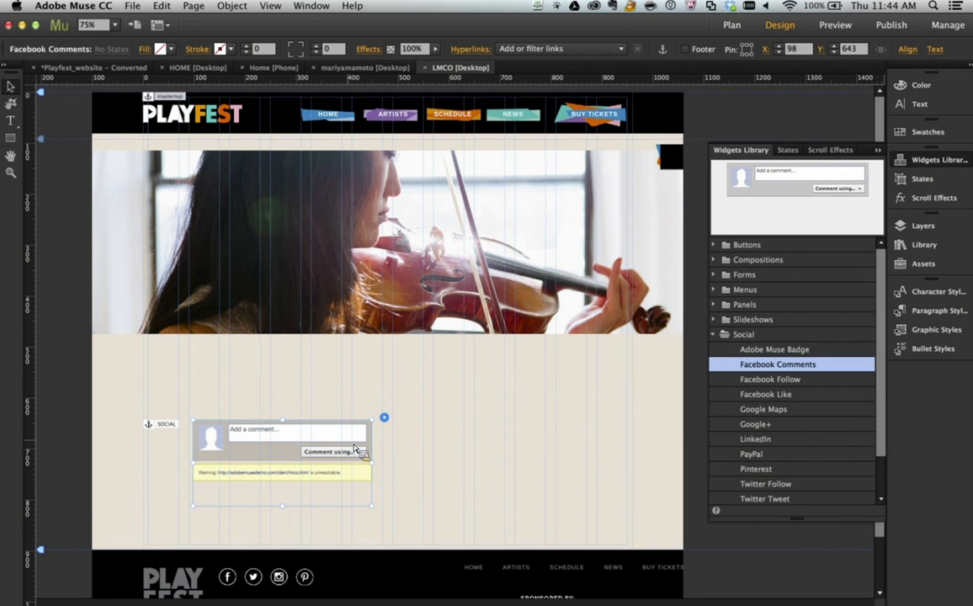
{"action": "left_click", "coordinate": [384, 416]}
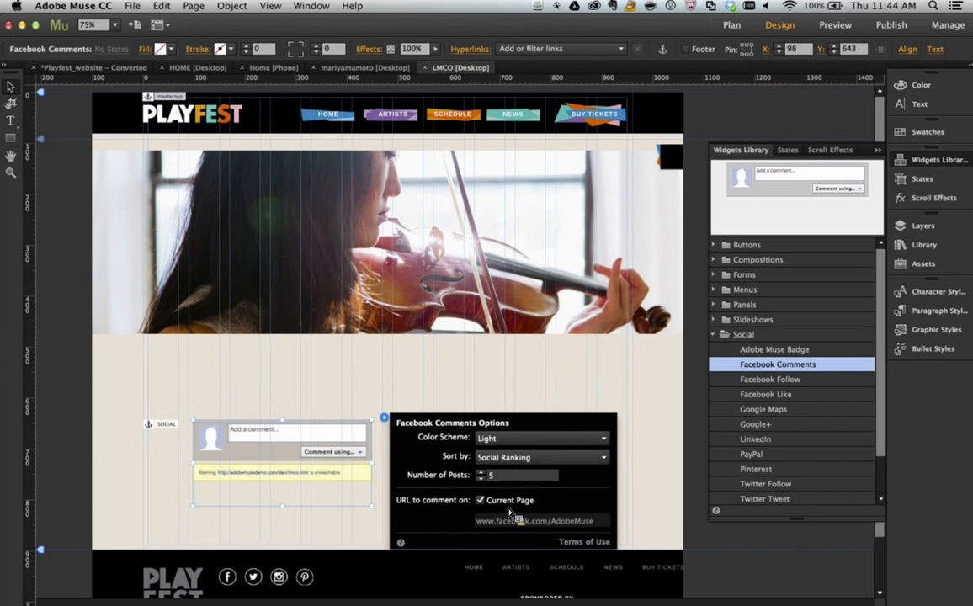
{"action": "left_click", "coordinate": [384, 417]}
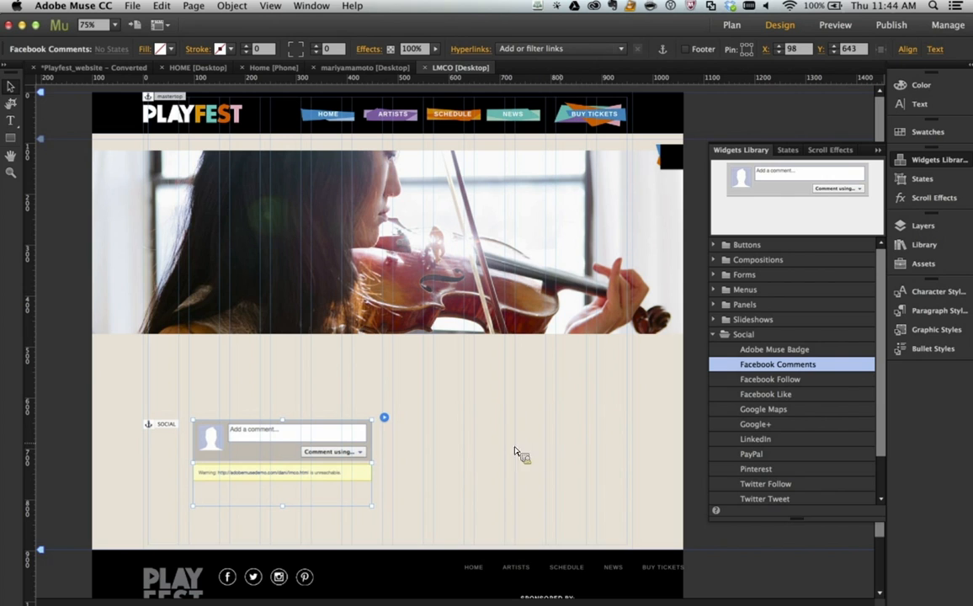
Add a YouTube widget beside the Facebook Comments widget at X 490, Y 526, and examine its Video ID option
{"action": "scroll", "coordinate": [791, 420], "scroll_direction": "down", "scroll_amount": 2}
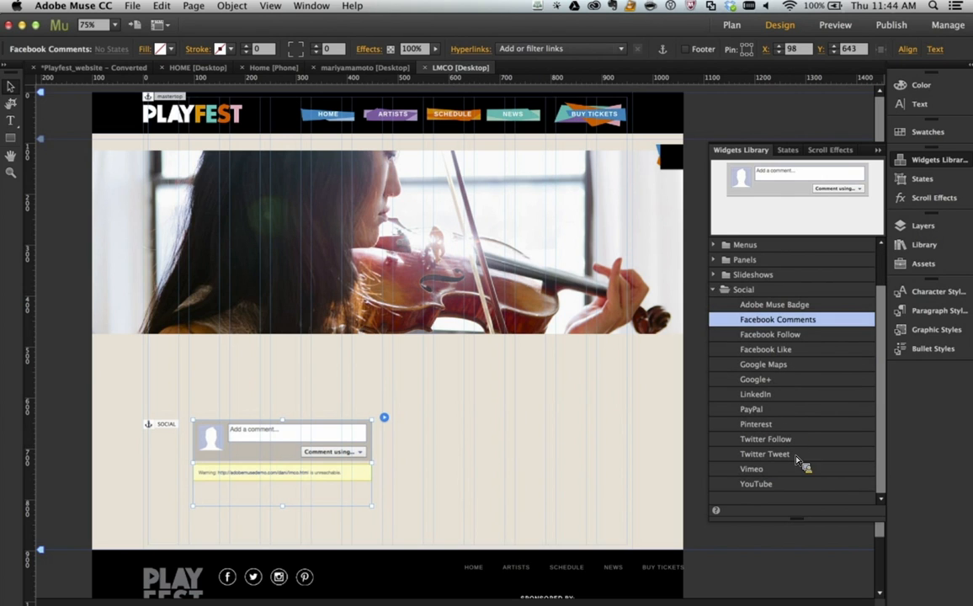
{"action": "left_click", "coordinate": [793, 469]}
{"action": "left_click_drag", "start_coordinate": [793, 484], "coordinate": [428, 392]}
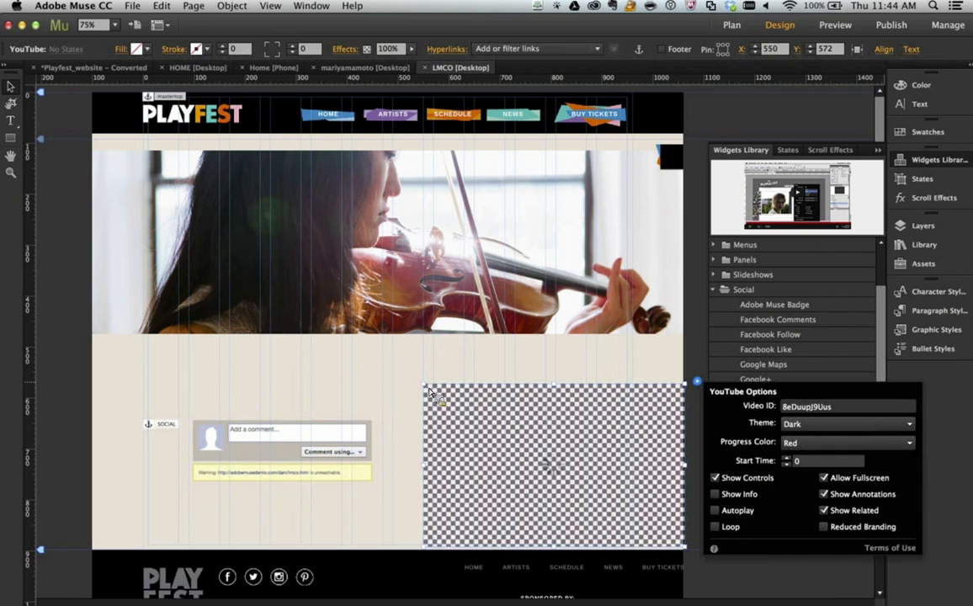
{"action": "left_click_drag", "start_coordinate": [514, 423], "coordinate": [483, 398]}
{"action": "left_click", "coordinate": [666, 358]}
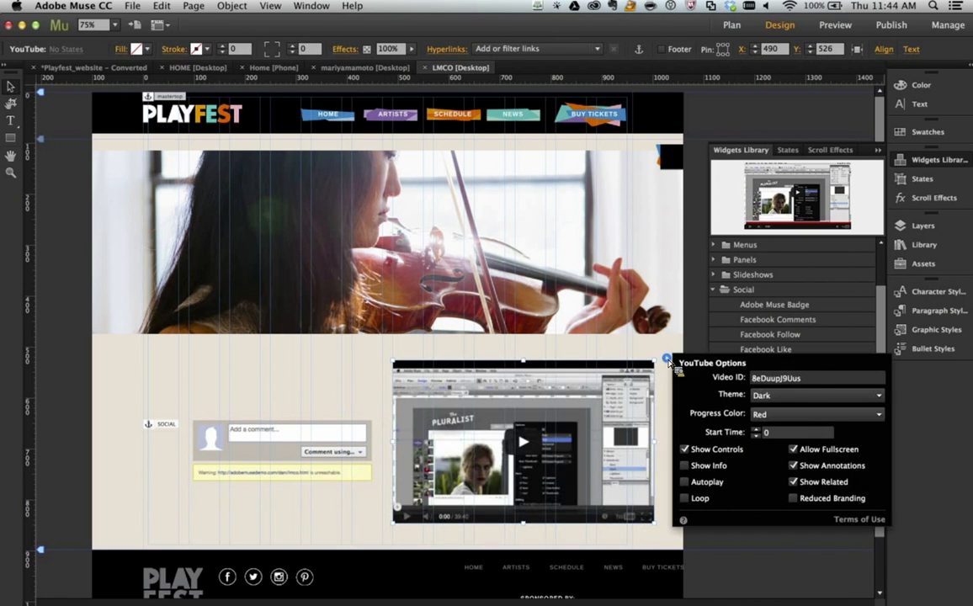
{"action": "double_click", "coordinate": [766, 379]}
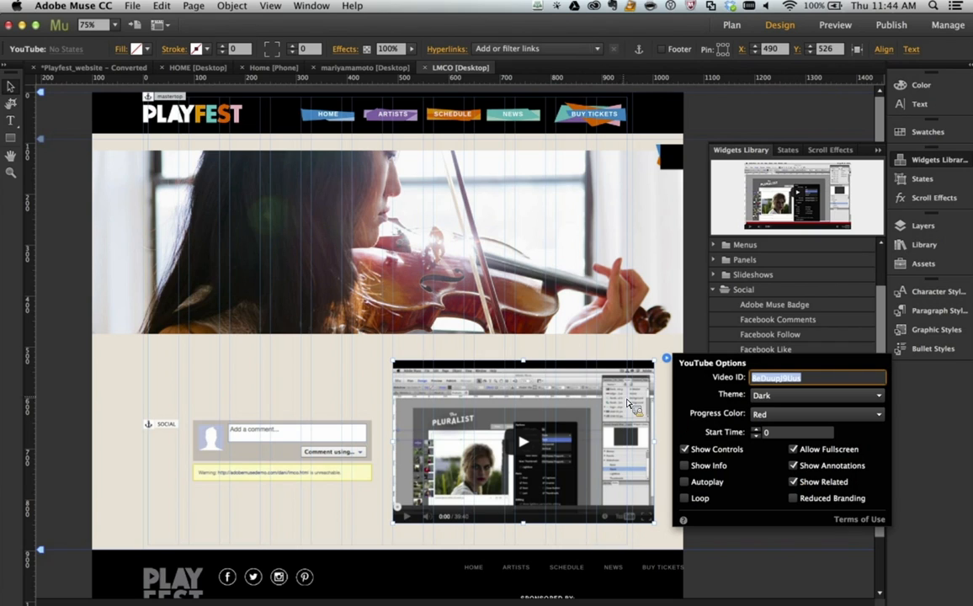
{"action": "left_click", "coordinate": [587, 411]}
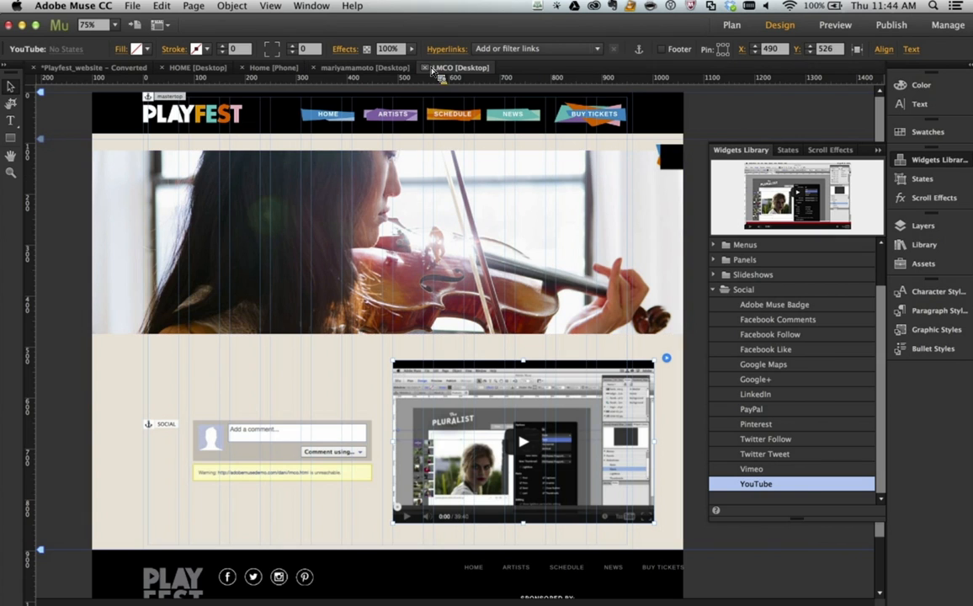
Preview the LMCO page in the browser and review its comments widget, video and footer
{"action": "left_click", "coordinate": [132, 6]}
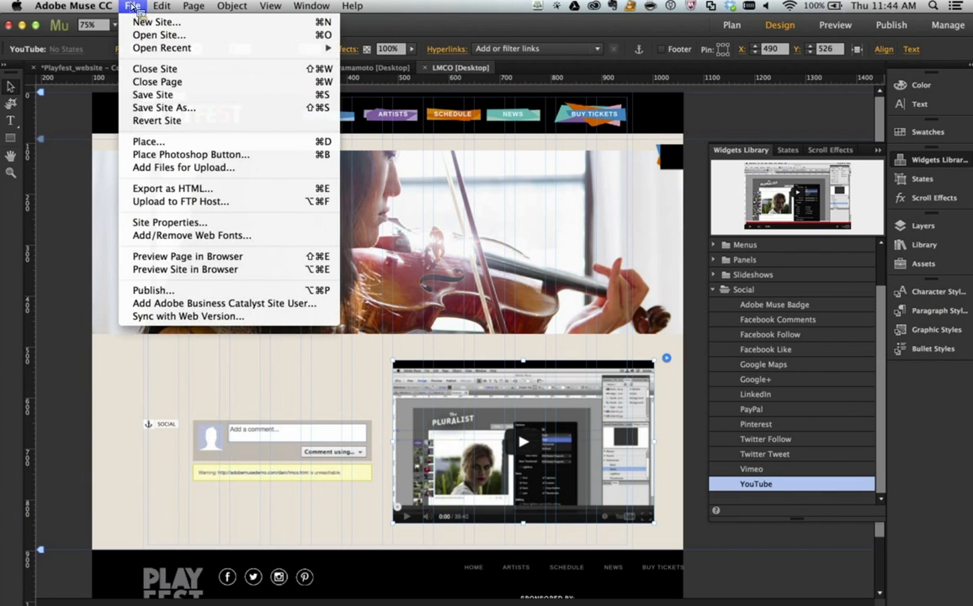
{"action": "left_click", "coordinate": [236, 255]}
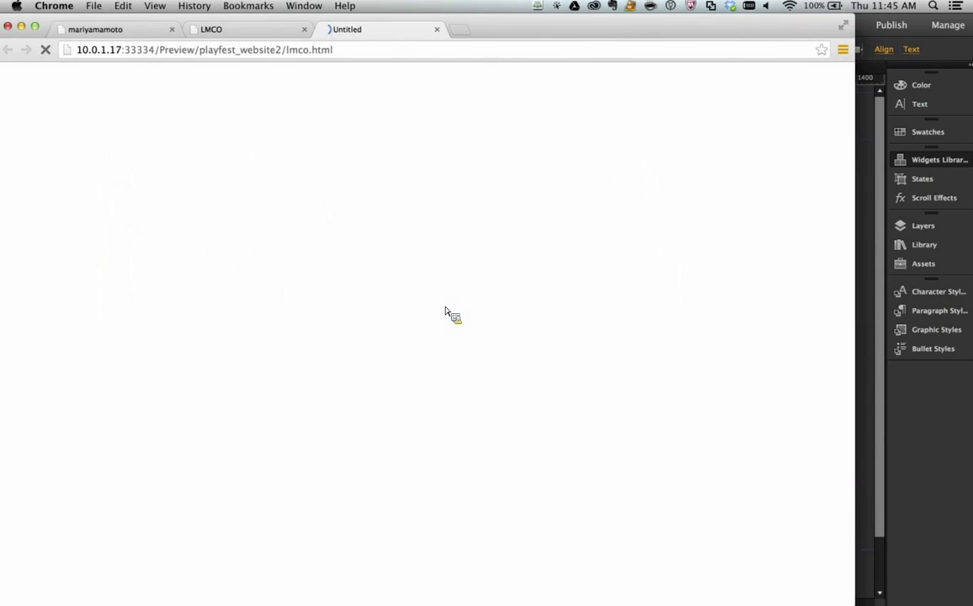
{"action": "scroll", "coordinate": [589, 402], "scroll_direction": "down", "scroll_amount": 3}
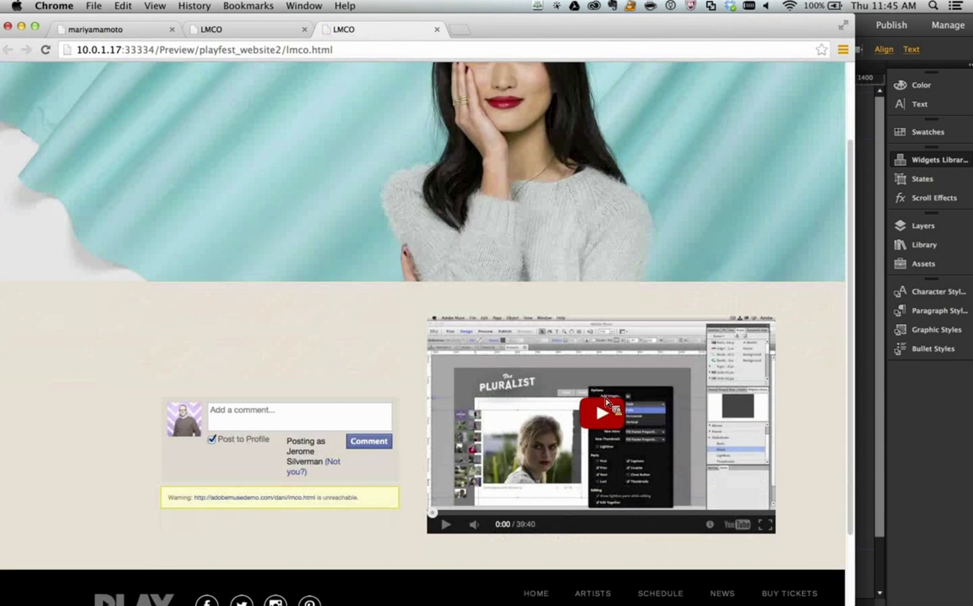
{"action": "scroll", "coordinate": [285, 431], "scroll_direction": "down", "scroll_amount": 2}
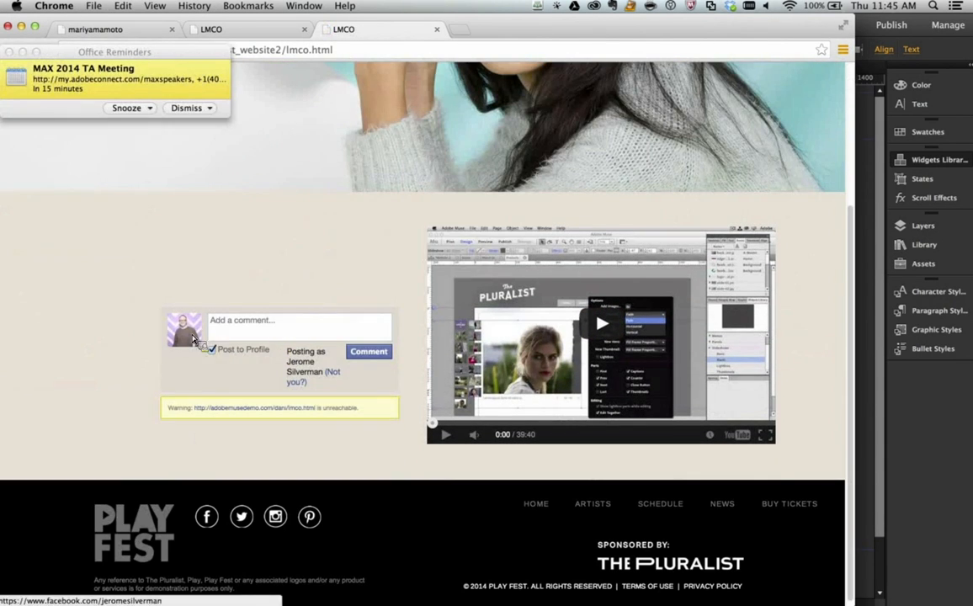
{"action": "scroll", "coordinate": [248, 349], "scroll_direction": "up", "scroll_amount": 4}
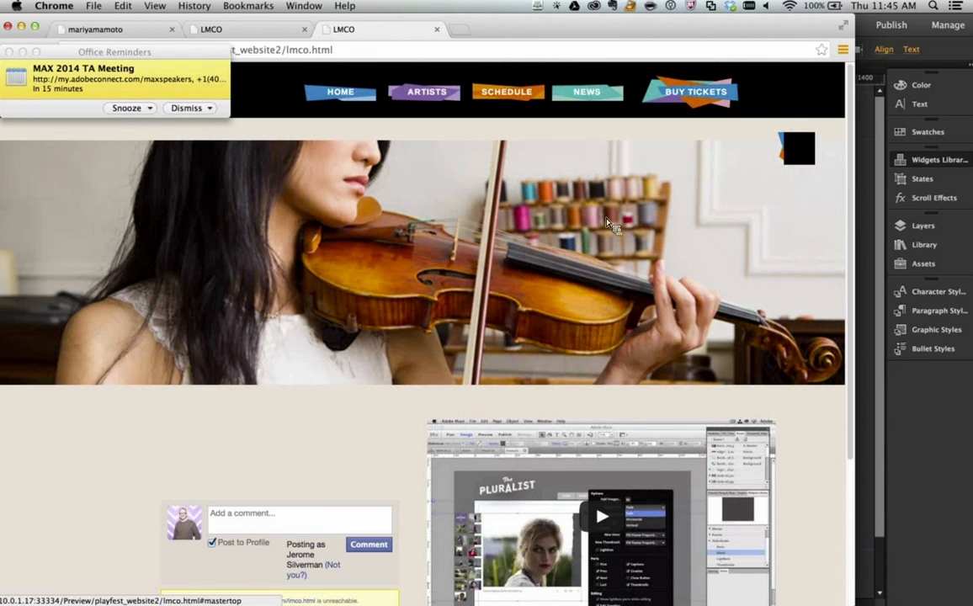
Test the Back to Top image link in the LMCO preview, and move the Office Reminders window off the page
{"action": "left_click", "coordinate": [803, 154]}
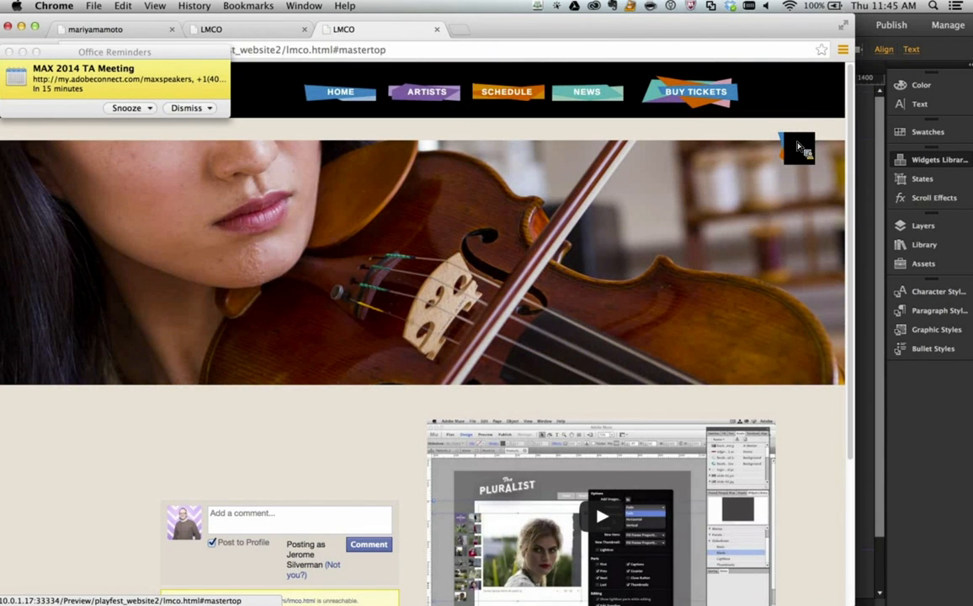
{"action": "scroll", "coordinate": [775, 252], "scroll_direction": "down", "scroll_amount": 4}
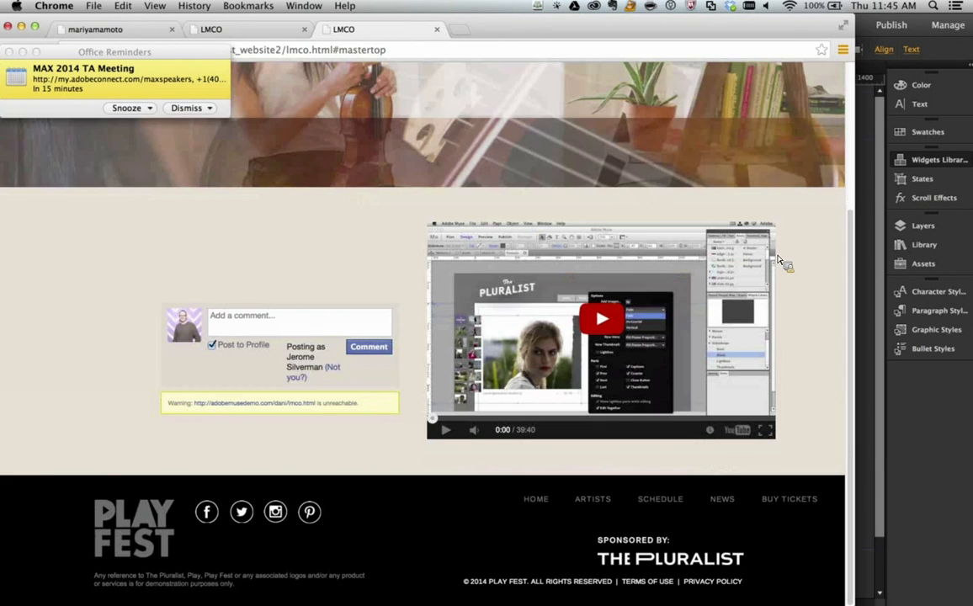
{"action": "scroll", "coordinate": [767, 259], "scroll_direction": "up", "scroll_amount": 1}
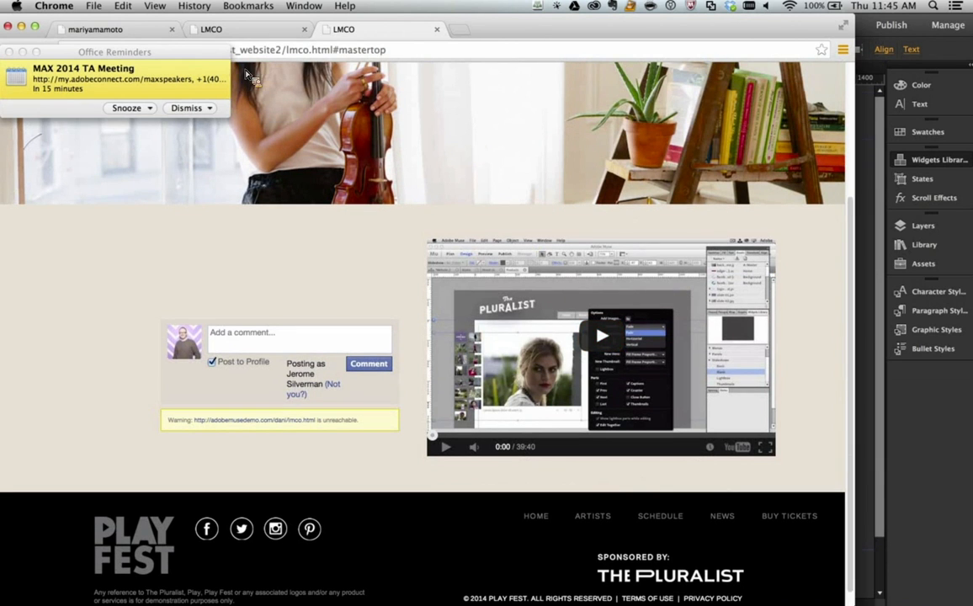
{"action": "left_click_drag", "start_coordinate": [209, 54], "coordinate": [971, 99]}
{"action": "scroll", "coordinate": [652, 219], "scroll_direction": "up", "scroll_amount": 4}
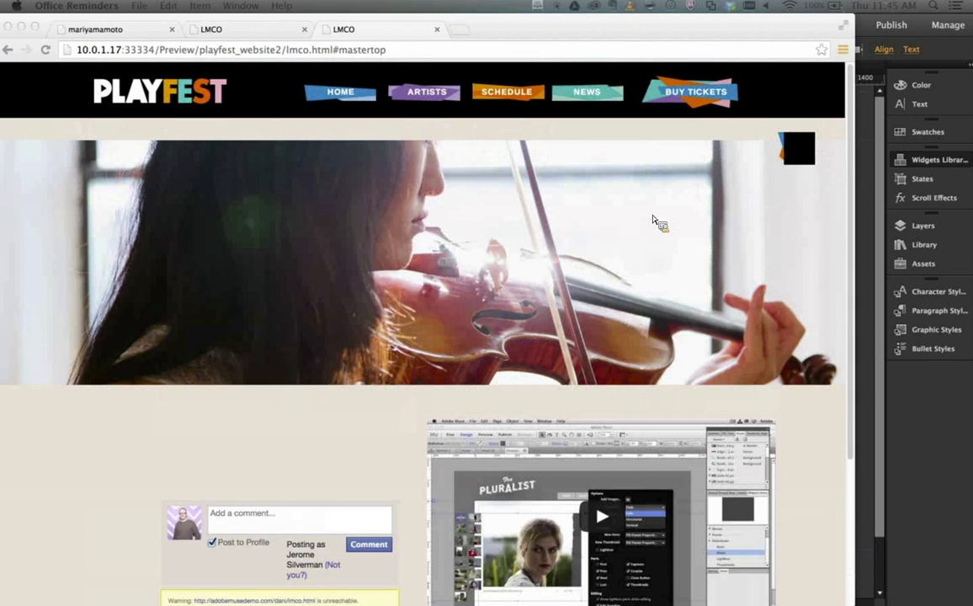
{"action": "left_click", "coordinate": [796, 153]}
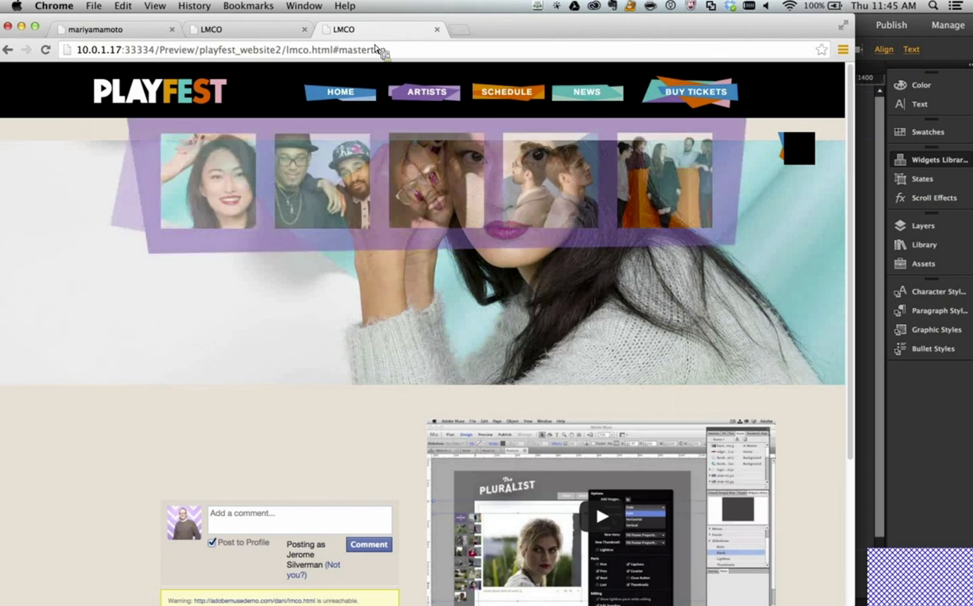
Close both LMCO previews in Chrome and return to Adobe Muse CC
{"action": "left_click", "coordinate": [257, 33]}
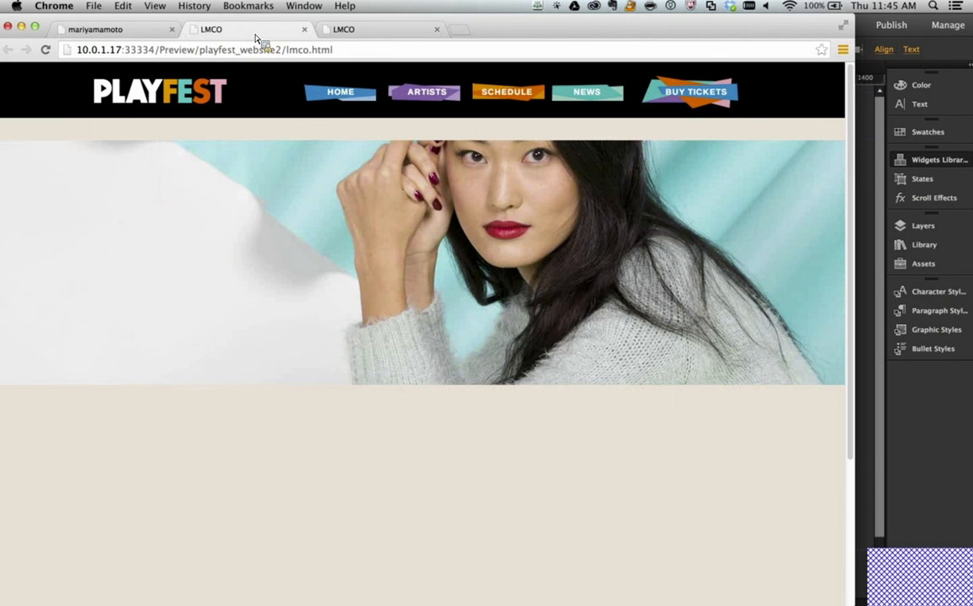
{"action": "left_click", "coordinate": [303, 29]}
{"action": "left_click", "coordinate": [302, 30]}
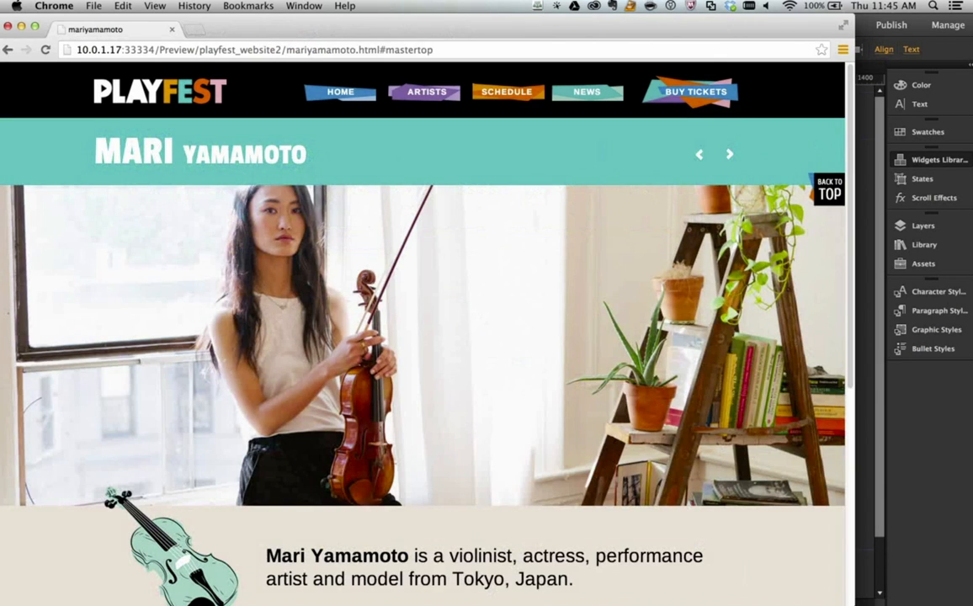
{"action": "key", "text": "super+Tab"}
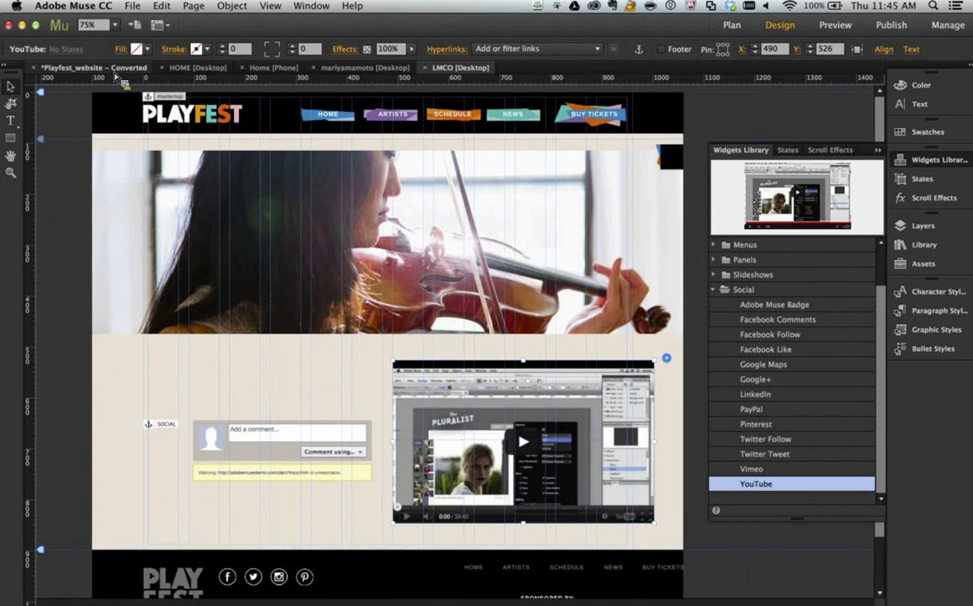
Open the desktop HOME page from the site plan and preview the whole site in the browser
{"action": "left_click", "coordinate": [98, 67]}
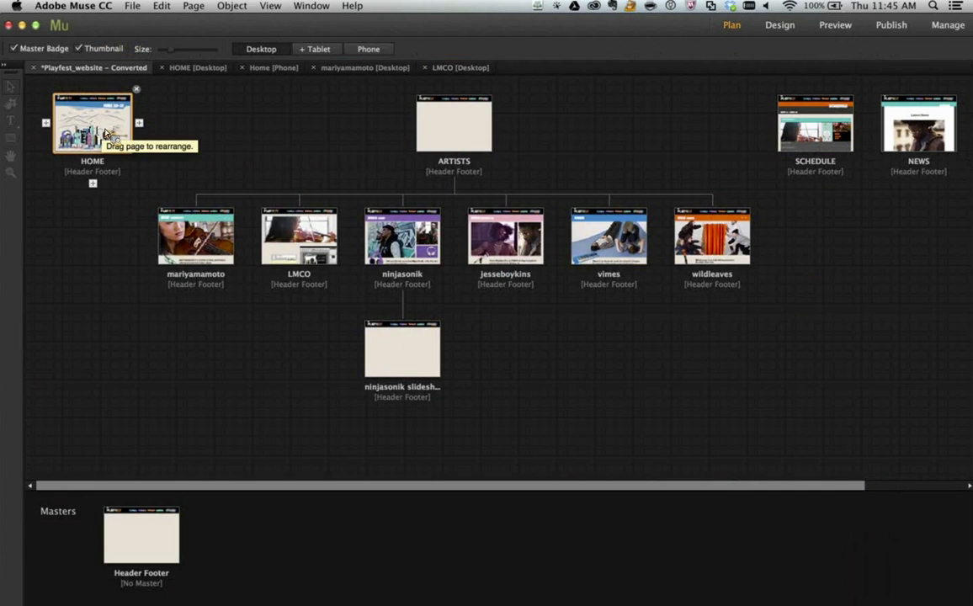
{"action": "double_click", "coordinate": [105, 134]}
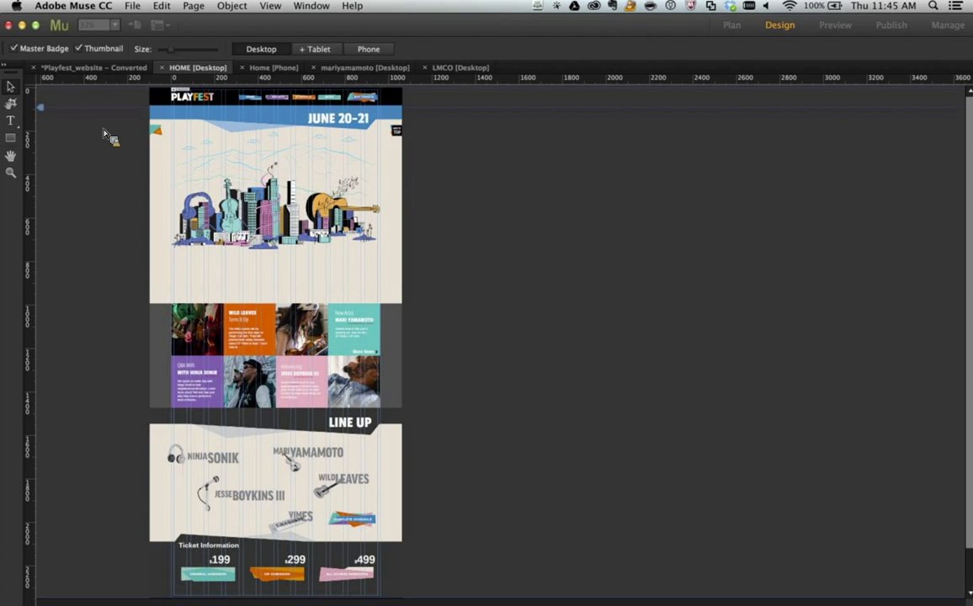
{"action": "left_click", "coordinate": [133, 6]}
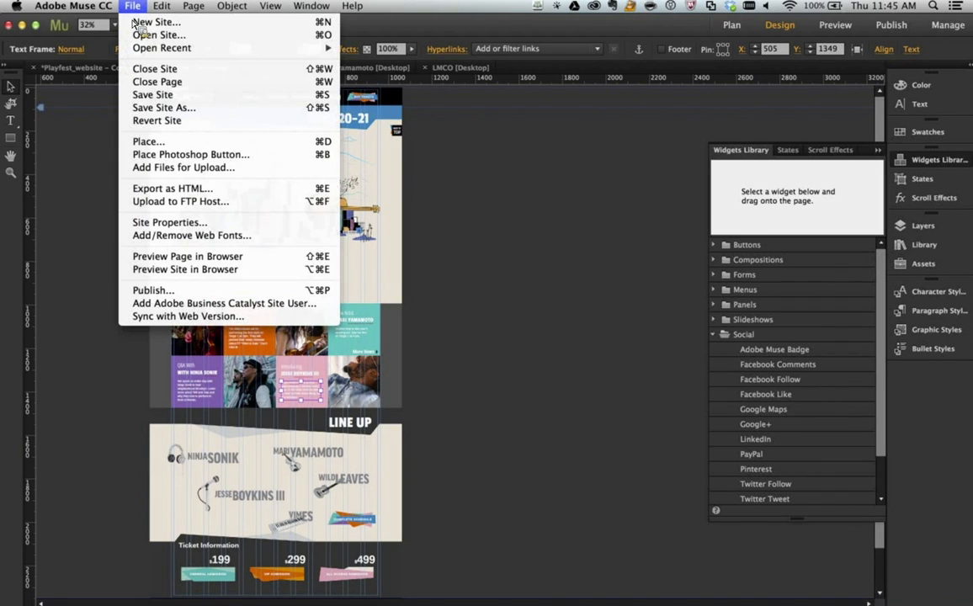
{"action": "left_click", "coordinate": [185, 270]}
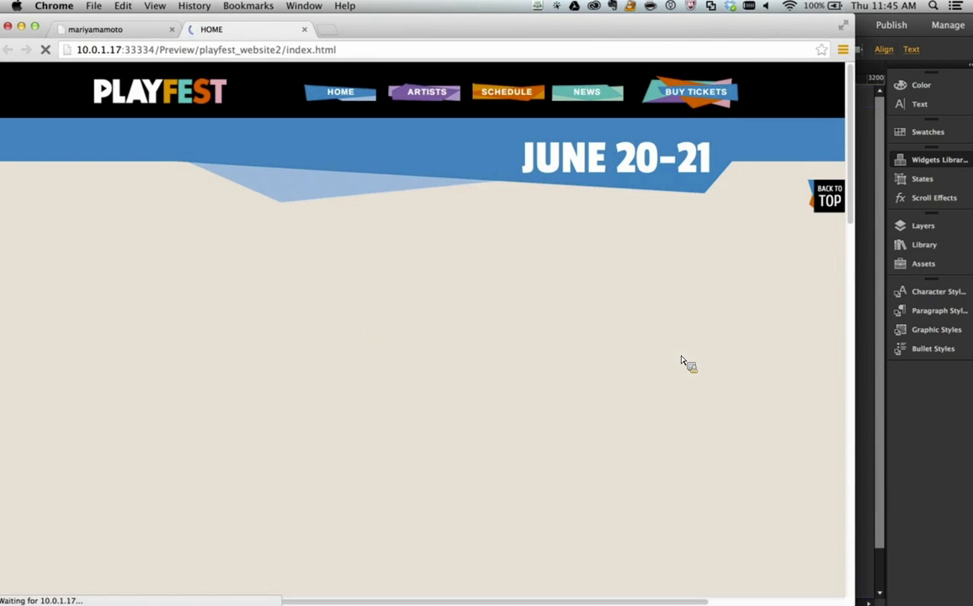
Examine how the plane banner and skyline illustration on the HOME preview move with scrolling
{"action": "scroll", "coordinate": [698, 368], "scroll_direction": "down", "scroll_amount": 5}
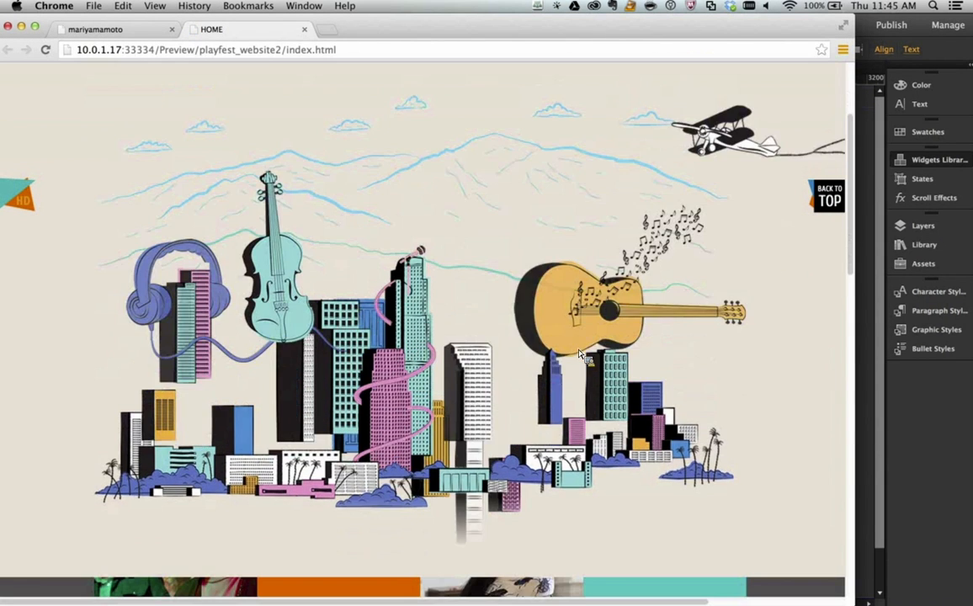
{"action": "scroll", "coordinate": [579, 357], "scroll_direction": "down", "scroll_amount": 3}
{"action": "scroll", "coordinate": [568, 354], "scroll_direction": "up", "scroll_amount": 6}
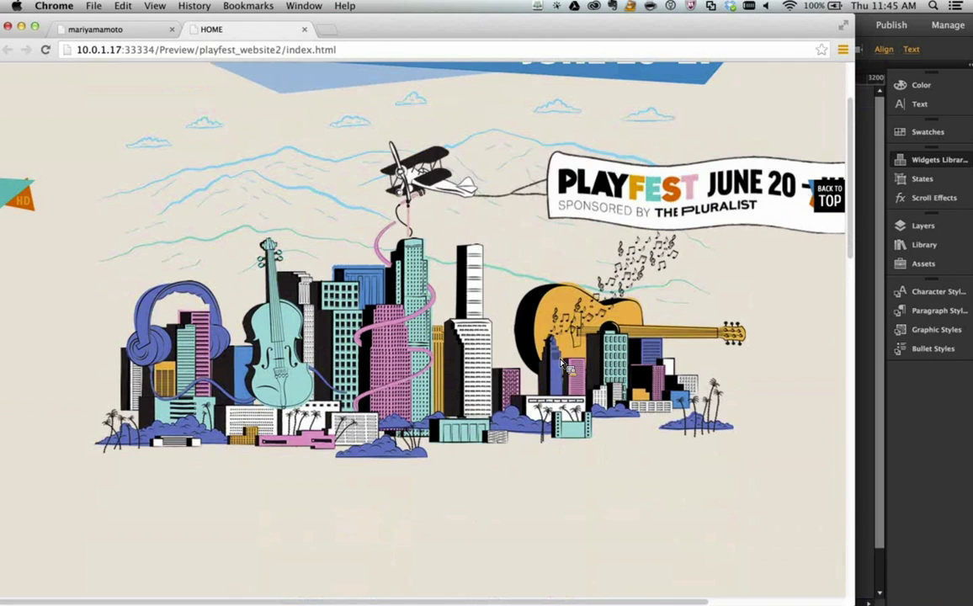
{"action": "scroll", "coordinate": [560, 377], "scroll_direction": "up", "scroll_amount": 1}
{"action": "scroll", "coordinate": [555, 379], "scroll_direction": "down", "scroll_amount": 2}
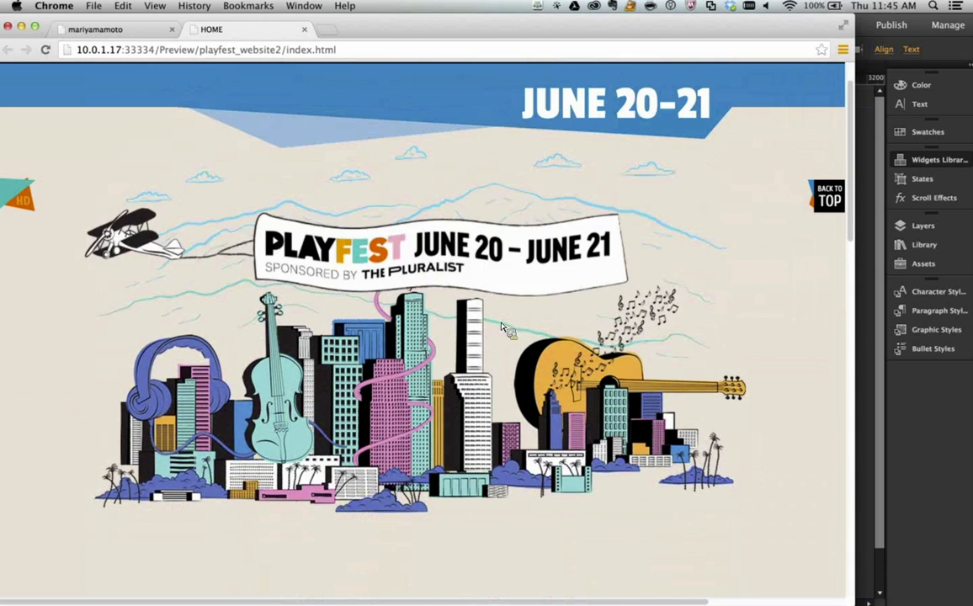
Examine how the skyline buildings, instruments and music notes shift between the top of the HOME preview and the artist tiles
{"action": "scroll", "coordinate": [520, 296], "scroll_direction": "up", "scroll_amount": 2}
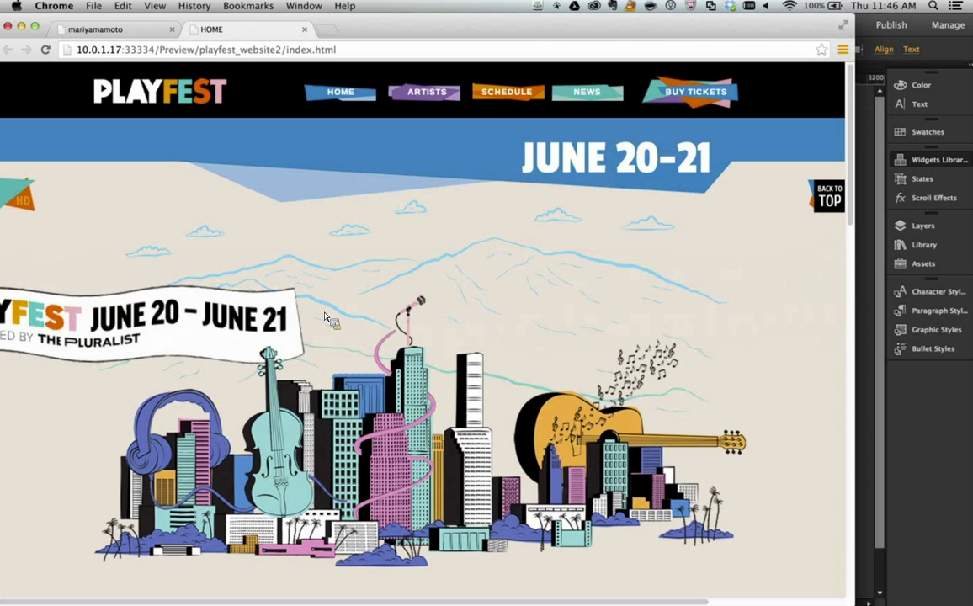
{"action": "scroll", "coordinate": [486, 307], "scroll_direction": "down", "scroll_amount": 3}
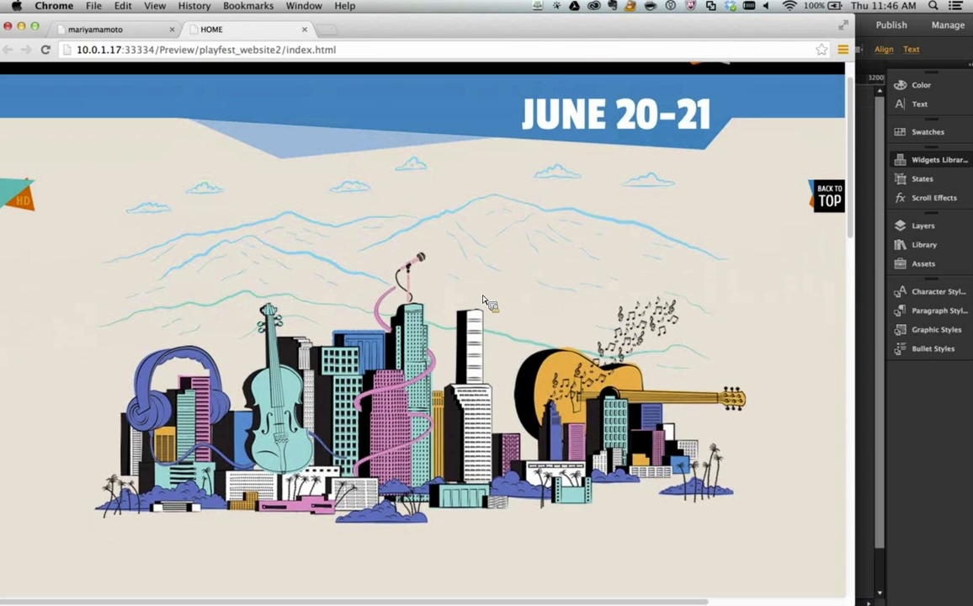
{"action": "scroll", "coordinate": [478, 312], "scroll_direction": "down", "scroll_amount": 6}
{"action": "scroll", "coordinate": [478, 312], "scroll_direction": "up", "scroll_amount": 5}
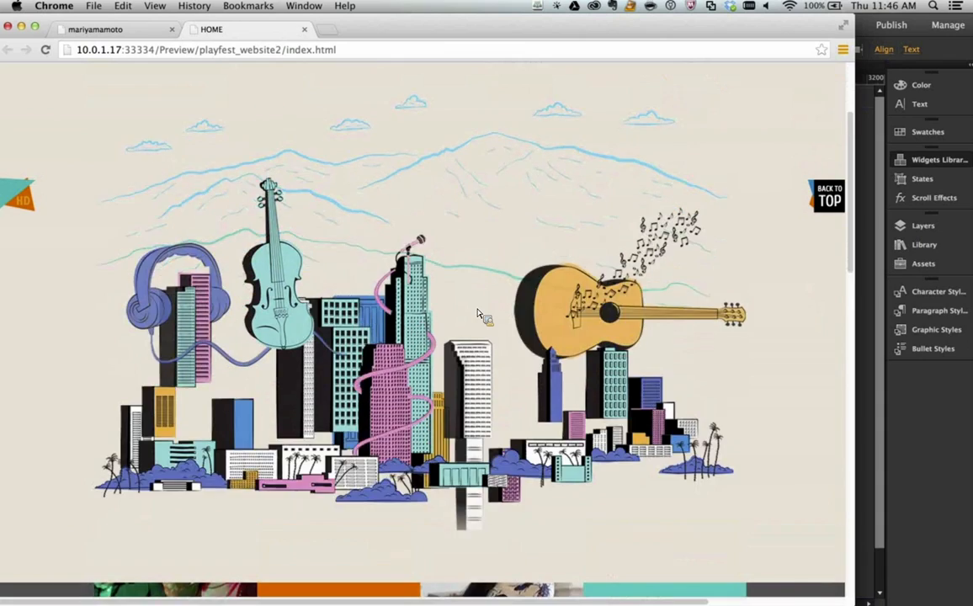
{"action": "scroll", "coordinate": [478, 312], "scroll_direction": "down", "scroll_amount": 8}
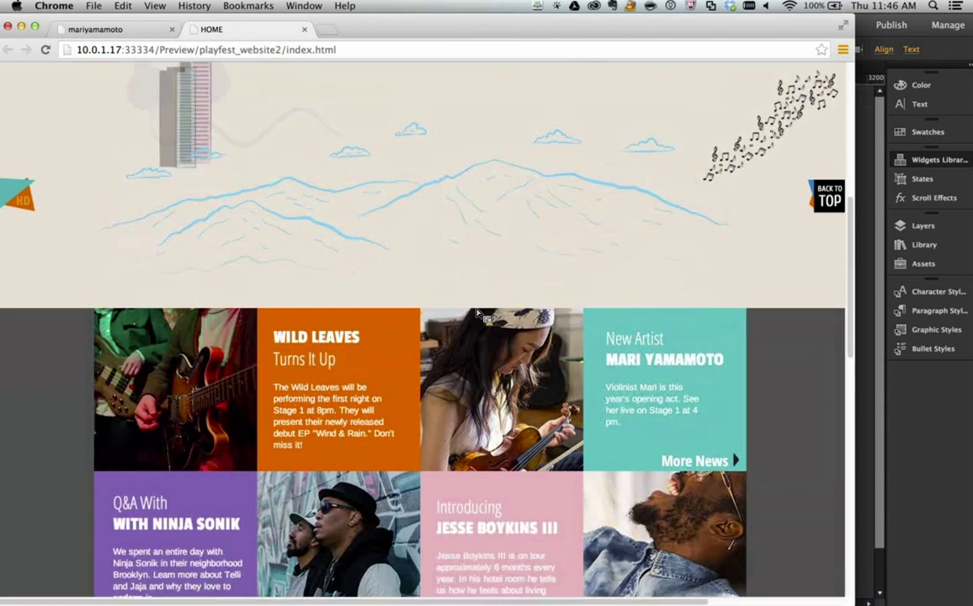
{"action": "scroll", "coordinate": [476, 313], "scroll_direction": "up", "scroll_amount": 10}
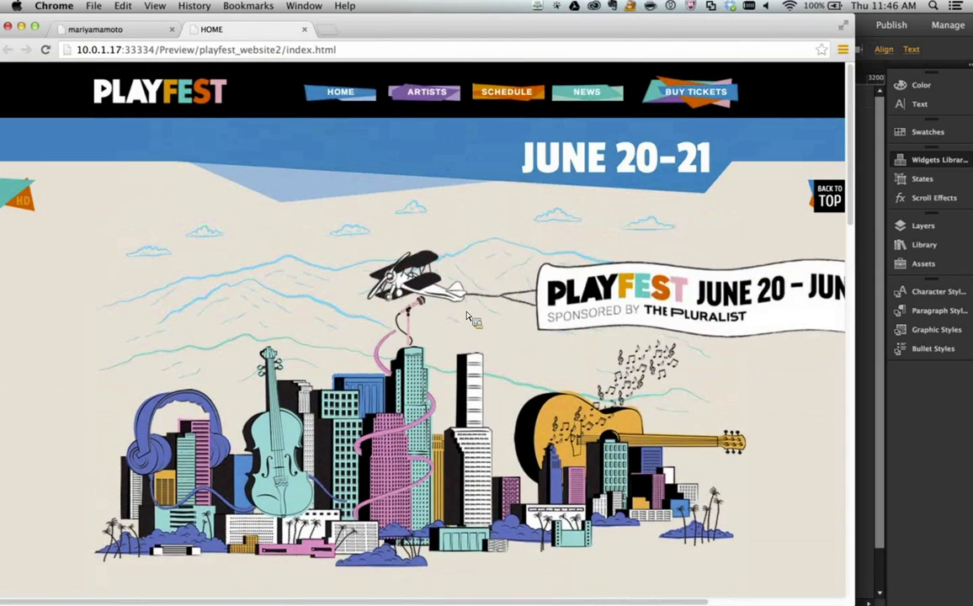
{"action": "scroll", "coordinate": [462, 313], "scroll_direction": "down", "scroll_amount": 3}
{"action": "scroll", "coordinate": [462, 312], "scroll_direction": "up", "scroll_amount": 4}
Switch to Adobe Muse CC 2014 and select the white tower's image frame in the HOME page's skyline illustration
{"action": "key", "text": "super+Tab"}
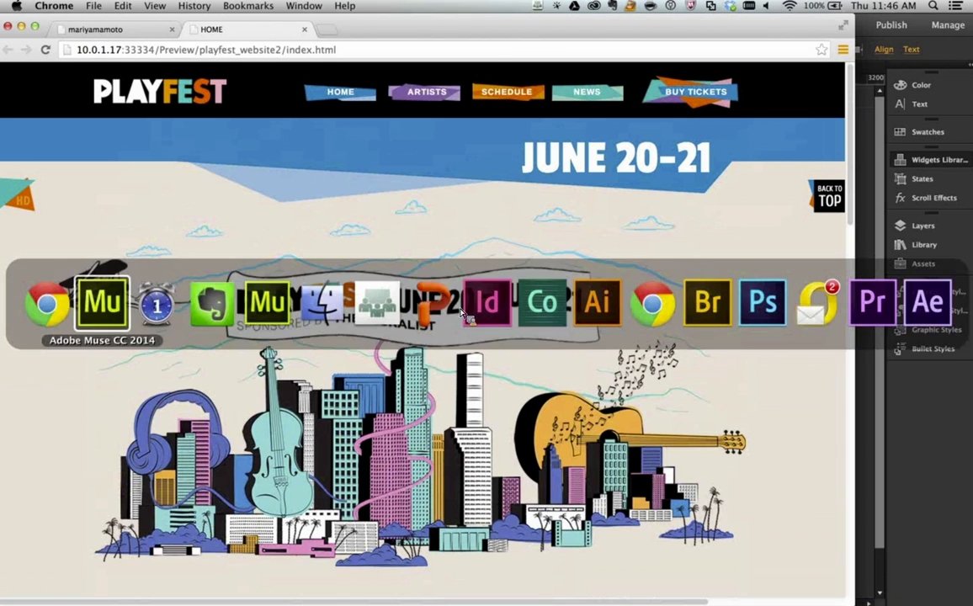
{"action": "key", "text": "super+Tab"}
{"action": "key", "text": "super+Tab"}
{"action": "key", "text": "super+shift+Tab"}
{"action": "key", "text": "super+shift+Tab"}
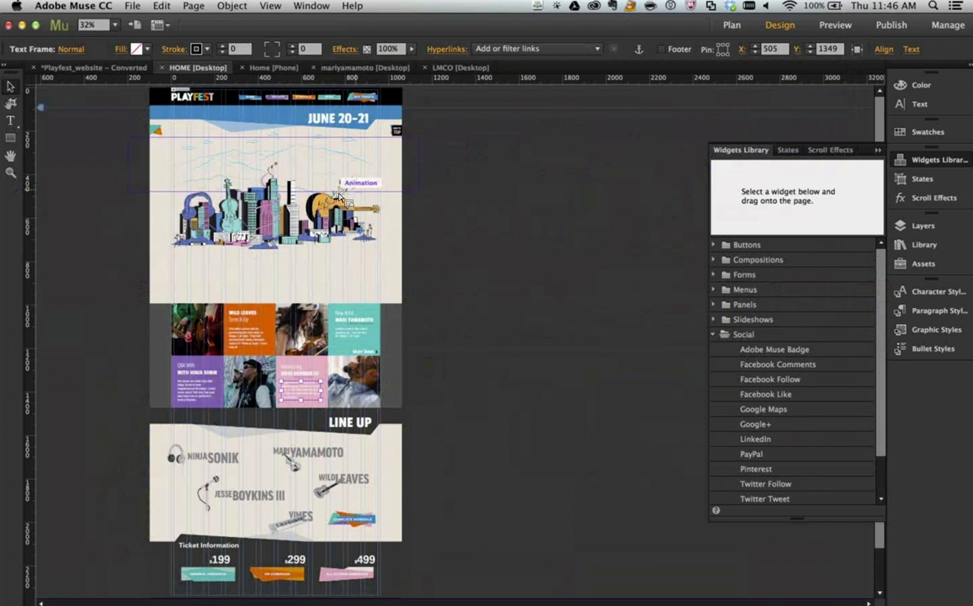
{"action": "left_click", "coordinate": [297, 227]}
{"action": "left_click", "coordinate": [299, 233]}
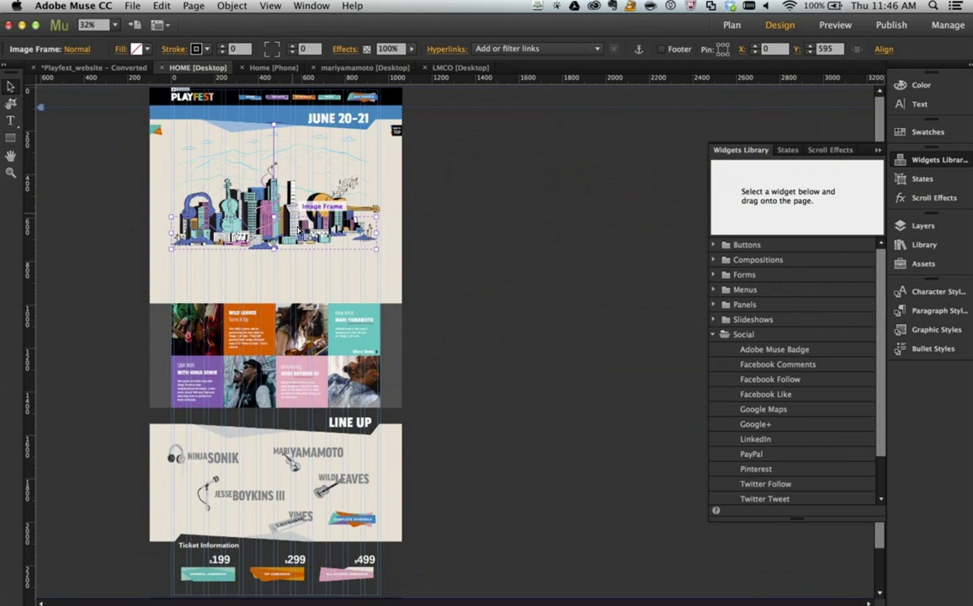
{"action": "left_click", "coordinate": [286, 215]}
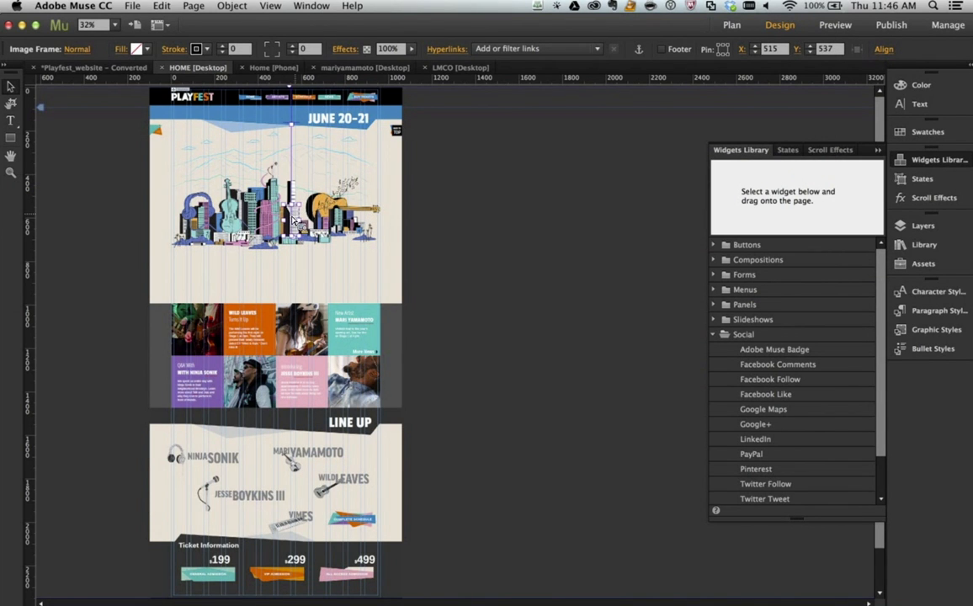
Return to the HOME preview in Chrome and check the white tower's scroll motion
{"action": "key", "text": "super+alt+e"}
{"action": "scroll", "coordinate": [318, 269], "scroll_direction": "down", "scroll_amount": 5}
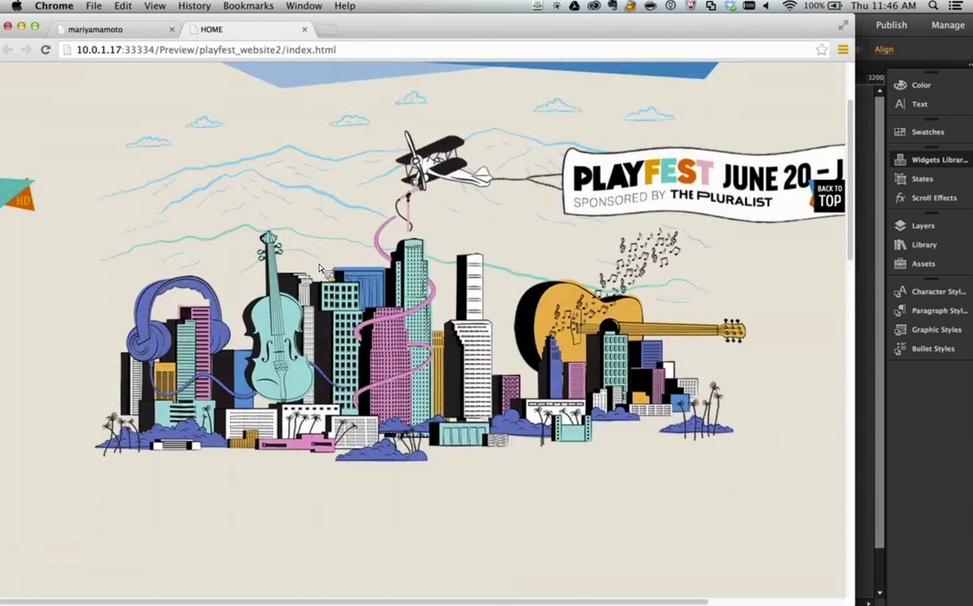
{"action": "scroll", "coordinate": [319, 270], "scroll_direction": "up", "scroll_amount": 5}
Switch back to Adobe Muse CC 2014 and show the selected white tower's Scroll Effects motion settings
{"action": "key", "text": "super+Tab"}
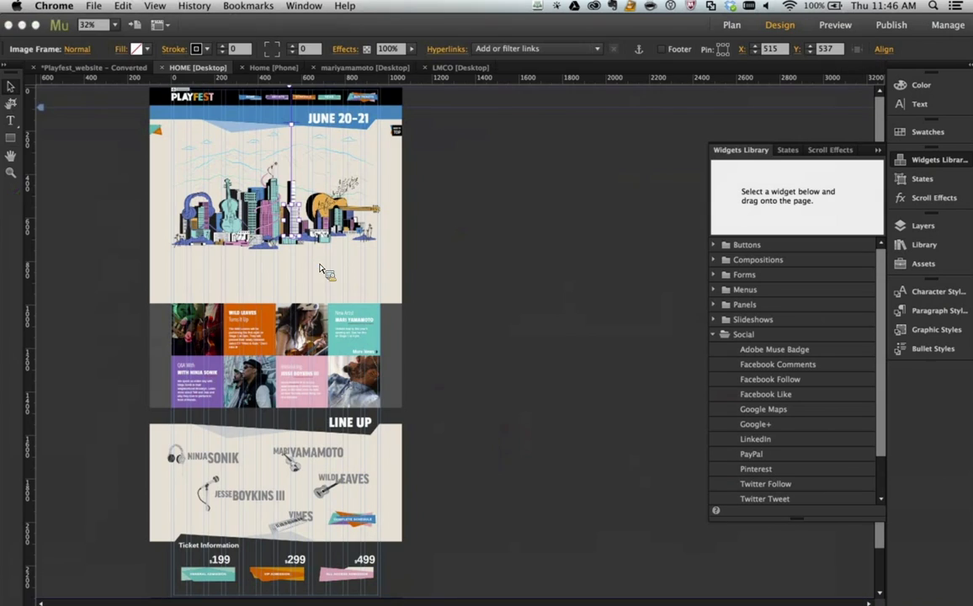
{"action": "left_click", "coordinate": [939, 160]}
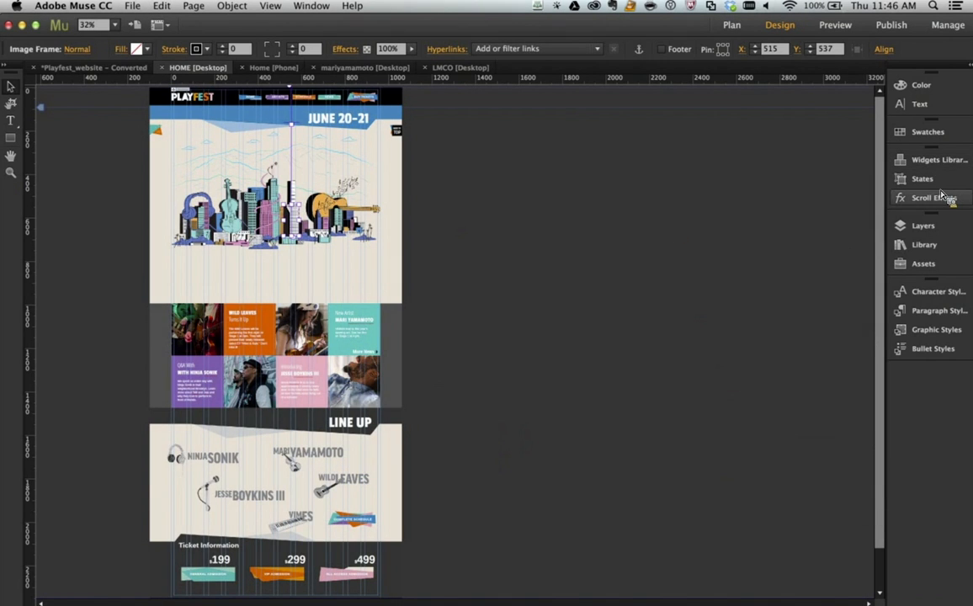
{"action": "left_click", "coordinate": [943, 199]}
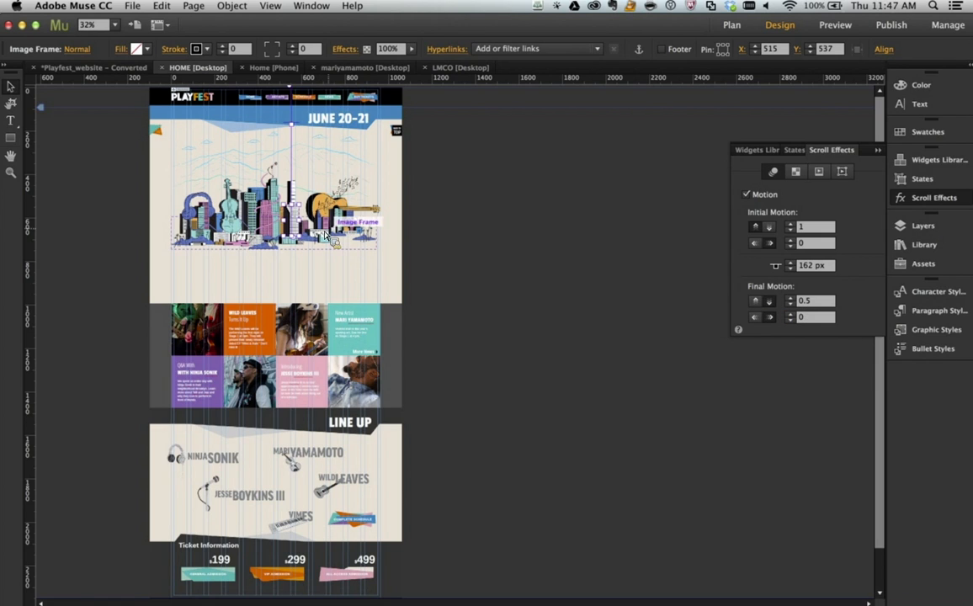
Switch to the HOME preview in Chrome and compare the scroll speeds of the buildings, guitar and plane banner
{"action": "key", "text": "super+shift+e"}
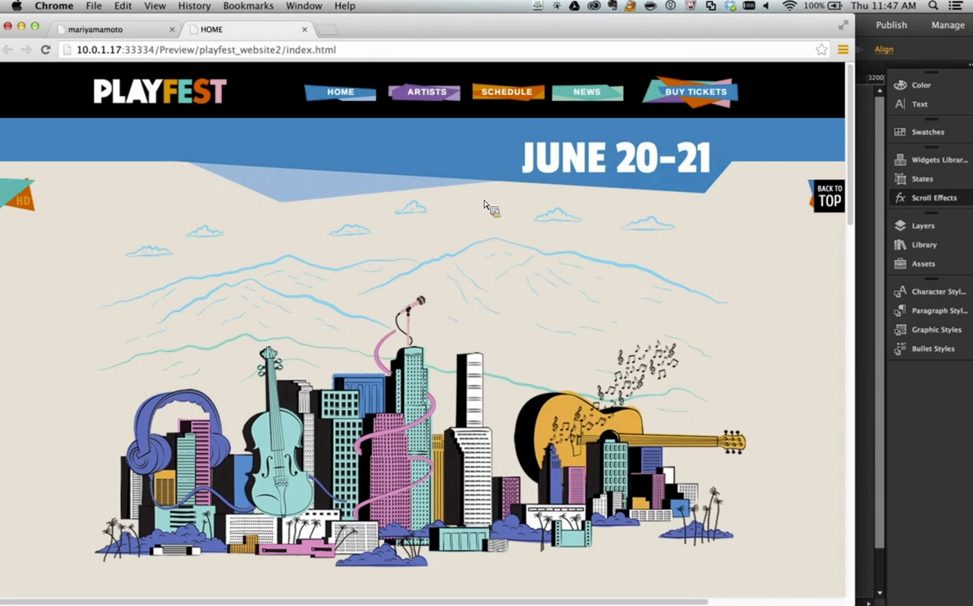
{"action": "scroll", "coordinate": [547, 296], "scroll_direction": "down", "scroll_amount": 3}
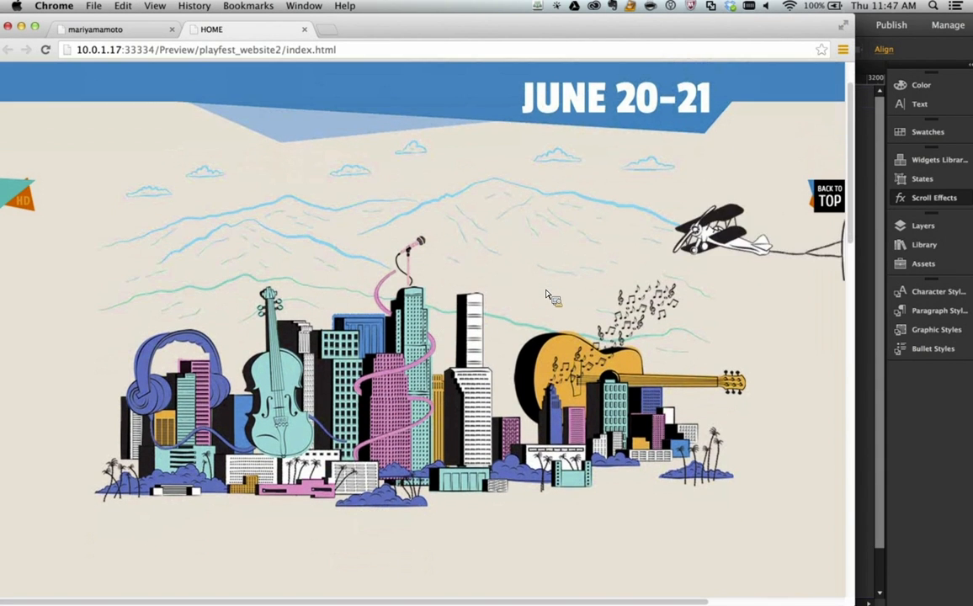
{"action": "scroll", "coordinate": [542, 295], "scroll_direction": "down", "scroll_amount": 5}
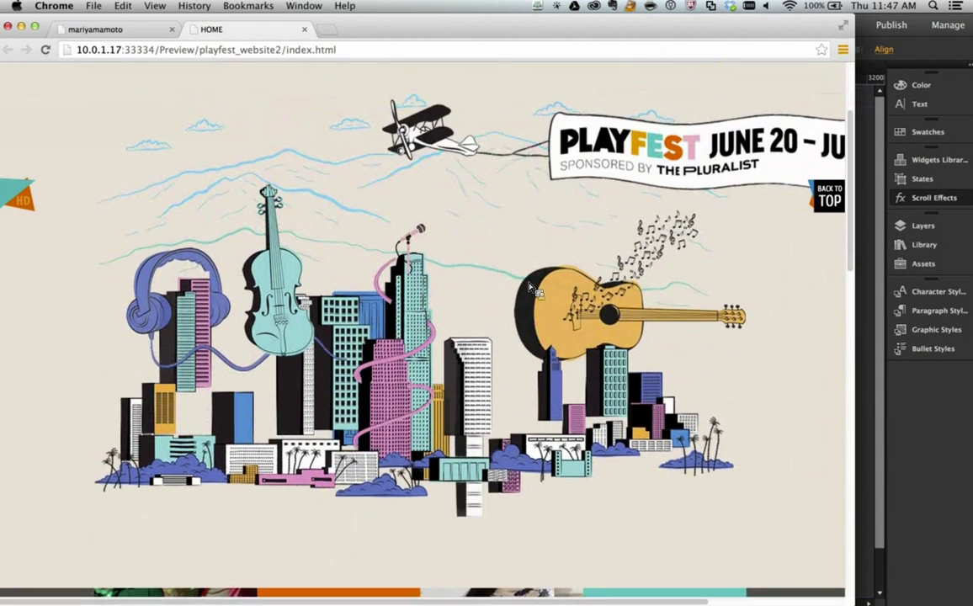
{"action": "scroll", "coordinate": [527, 286], "scroll_direction": "down", "scroll_amount": 2}
{"action": "scroll", "coordinate": [526, 288], "scroll_direction": "up", "scroll_amount": 10}
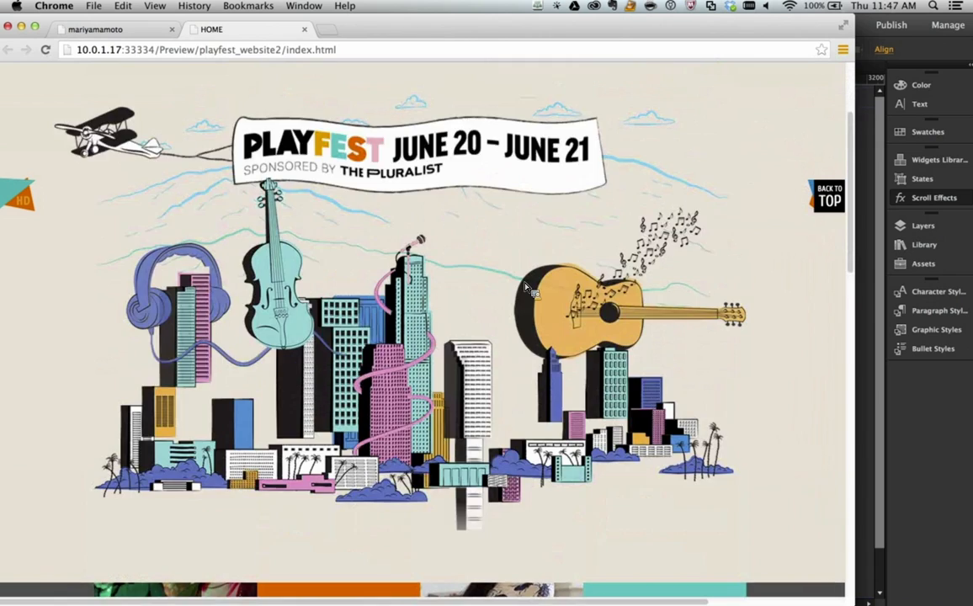
{"action": "scroll", "coordinate": [517, 297], "scroll_direction": "down", "scroll_amount": 6}
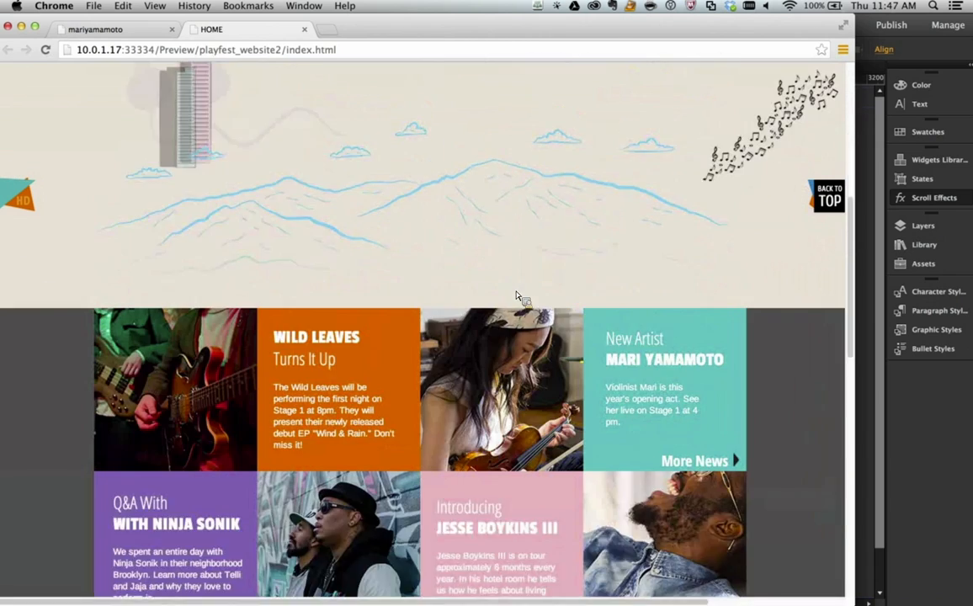
{"action": "scroll", "coordinate": [509, 294], "scroll_direction": "up", "scroll_amount": 8}
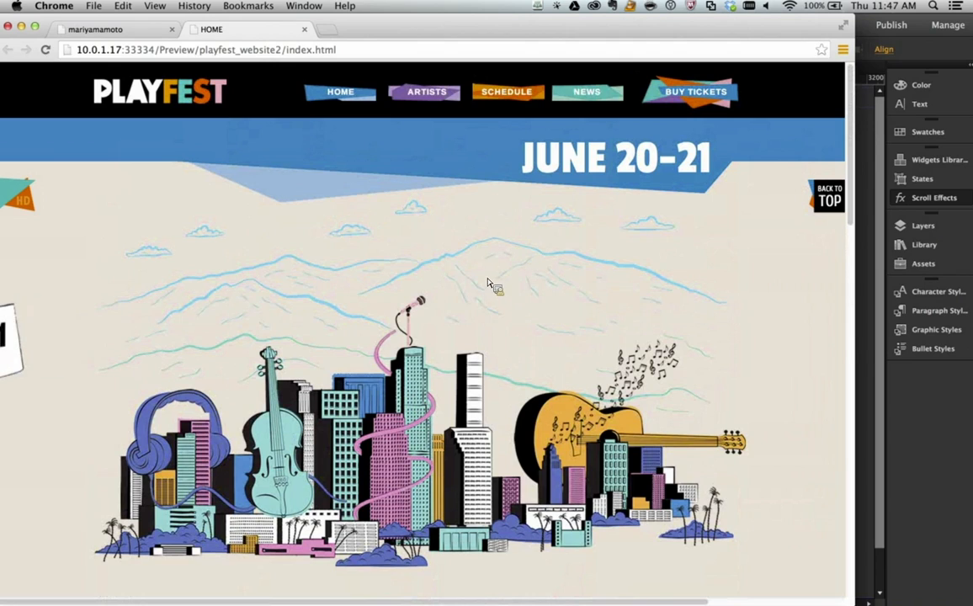
Examine how the lower skyline fades out above the artist tiles in the HOME preview, and return to Adobe Muse CC 2014
{"action": "key", "text": "super+Tab"}
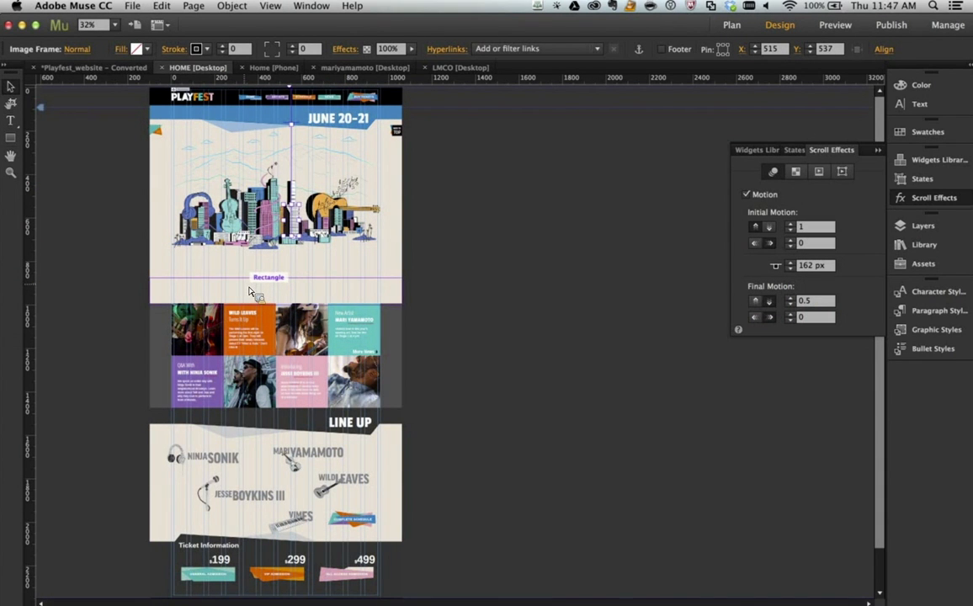
{"action": "key", "text": "super+Tab"}
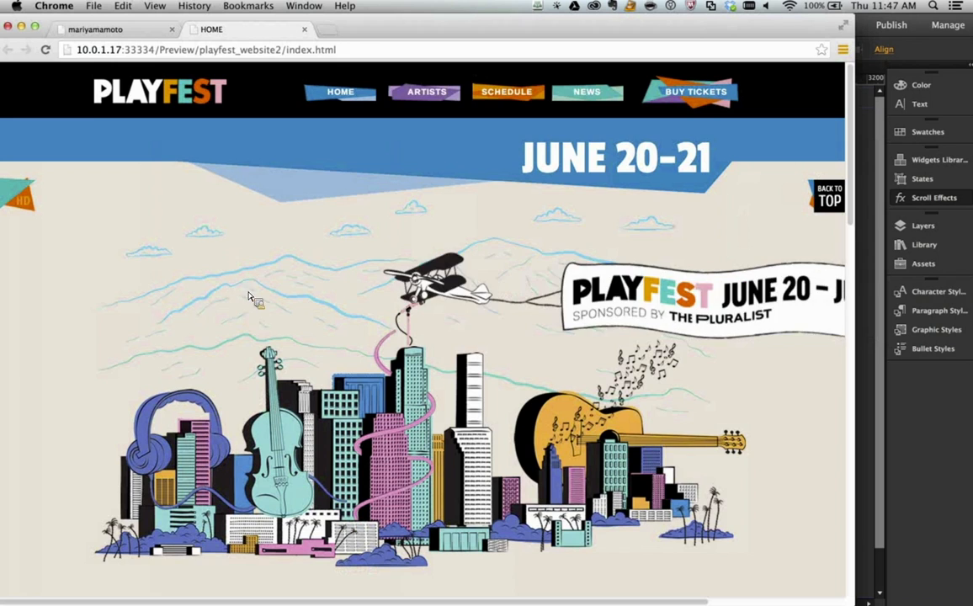
{"action": "scroll", "coordinate": [345, 480], "scroll_direction": "down", "scroll_amount": 5}
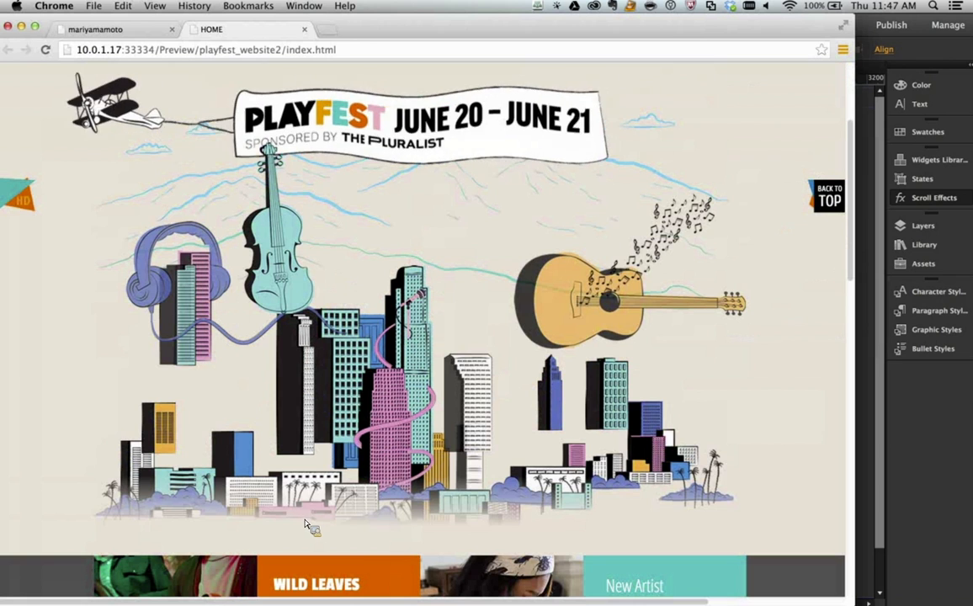
{"action": "scroll", "coordinate": [425, 517], "scroll_direction": "down", "scroll_amount": 5}
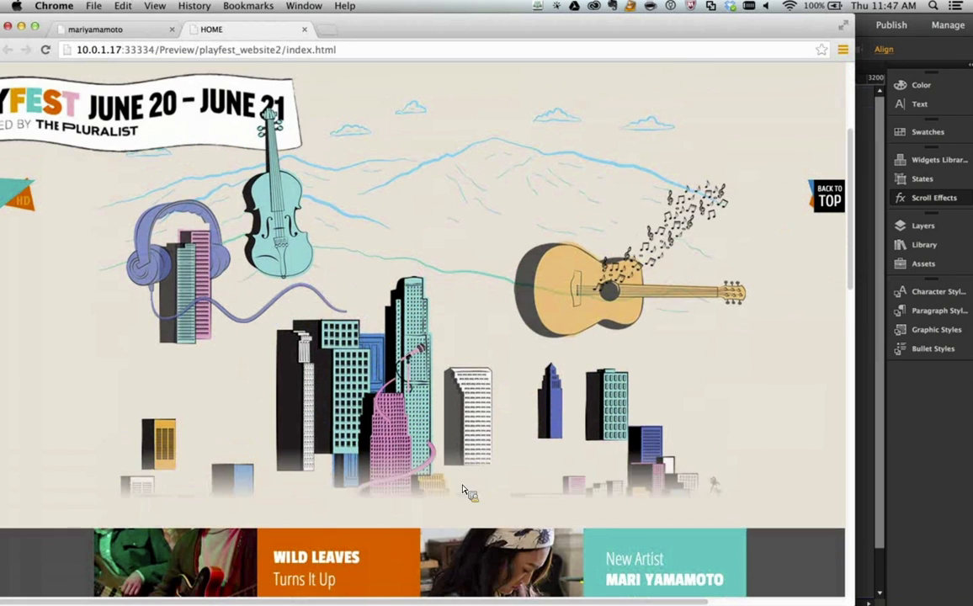
{"action": "scroll", "coordinate": [409, 454], "scroll_direction": "down", "scroll_amount": 1}
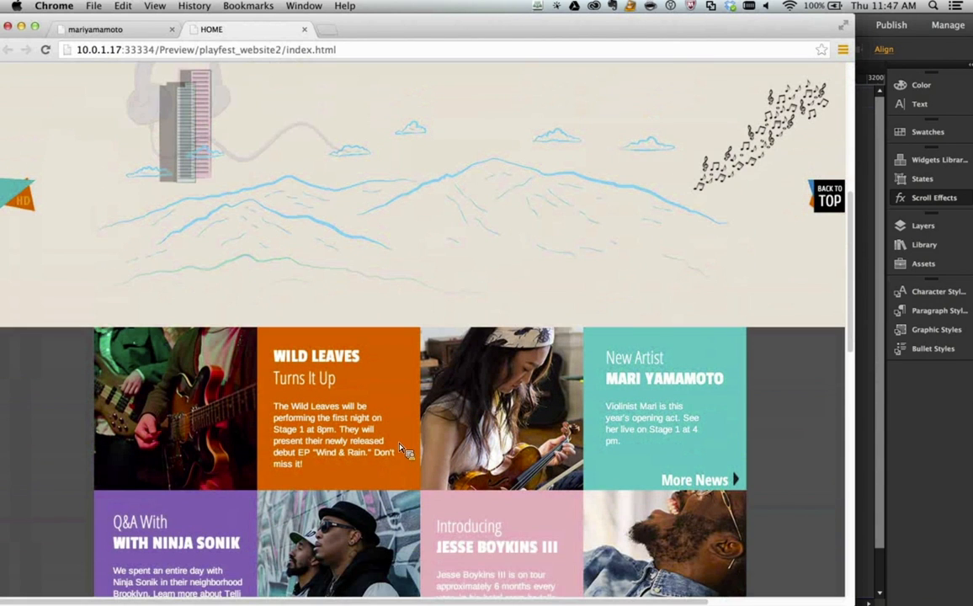
{"action": "scroll", "coordinate": [454, 327], "scroll_direction": "up", "scroll_amount": 10}
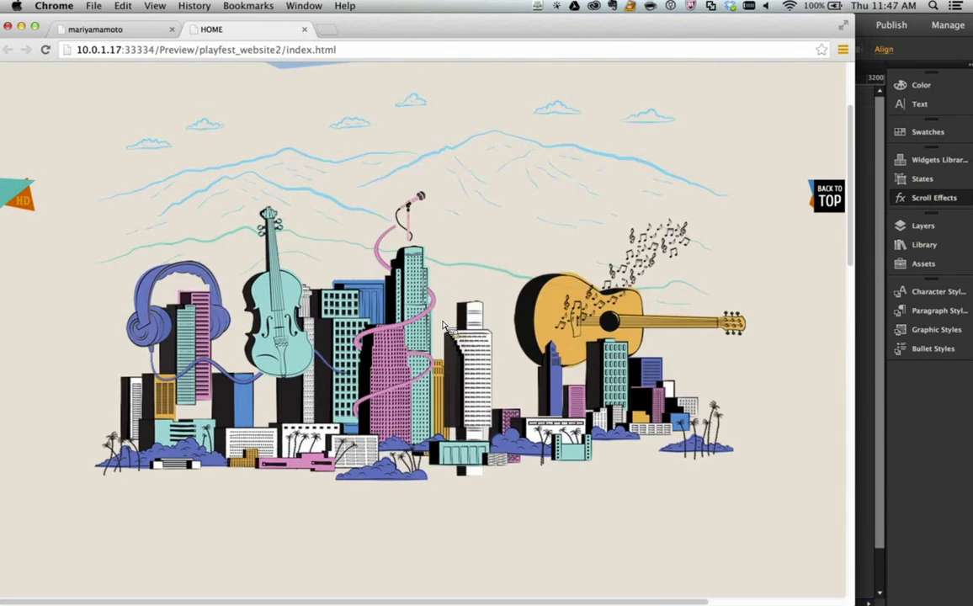
{"action": "key", "text": "super+Tab"}
{"action": "key", "text": "super+shift+Tab"}
{"action": "key", "text": "super+shift+Tab"}
{"action": "key", "text": "super+shift+Tab"}
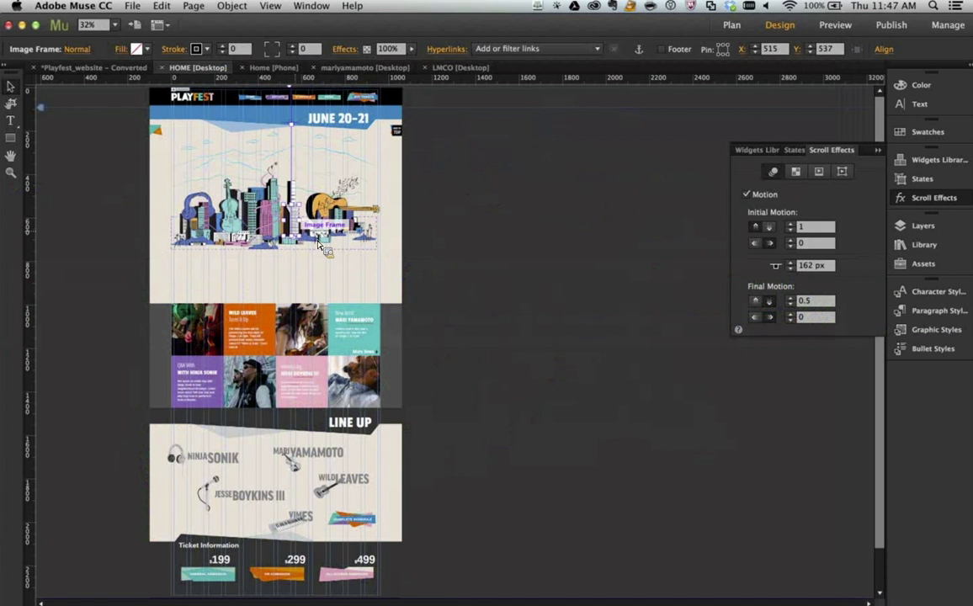
Switch from Adobe Muse to Adobe Premiere Pro with the PremiereProCC_PLAY project's Live Text sequence
{"action": "key", "text": "super+Tab"}
{"action": "key", "text": "super+Tab"}
{"action": "key", "text": "super+Tab"}
{"action": "key", "text": "super+Tab"}
{"action": "key", "text": "super+Tab"}
{"action": "key", "text": "super+Tab"}
{"action": "key", "text": "super+shift+Tab"}
{"action": "key", "text": "super+shift+Tab"}
{"action": "key", "text": "super+shift+Tab"}
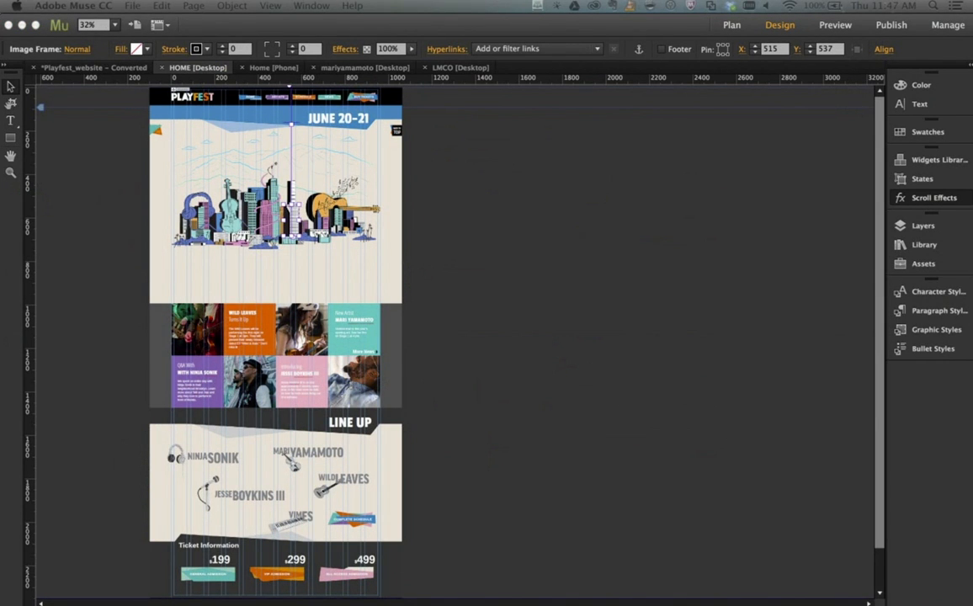
{"action": "key", "text": "super+Tab"}
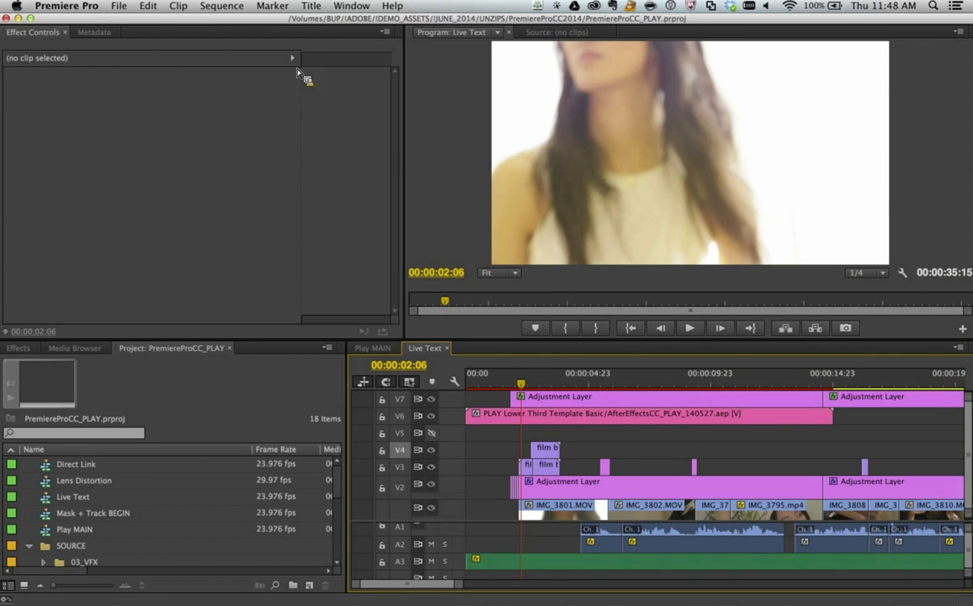
Bring up After Effects to view its welcome screen, and return to Adobe Premiere Pro
{"action": "key", "text": "super+Tab"}
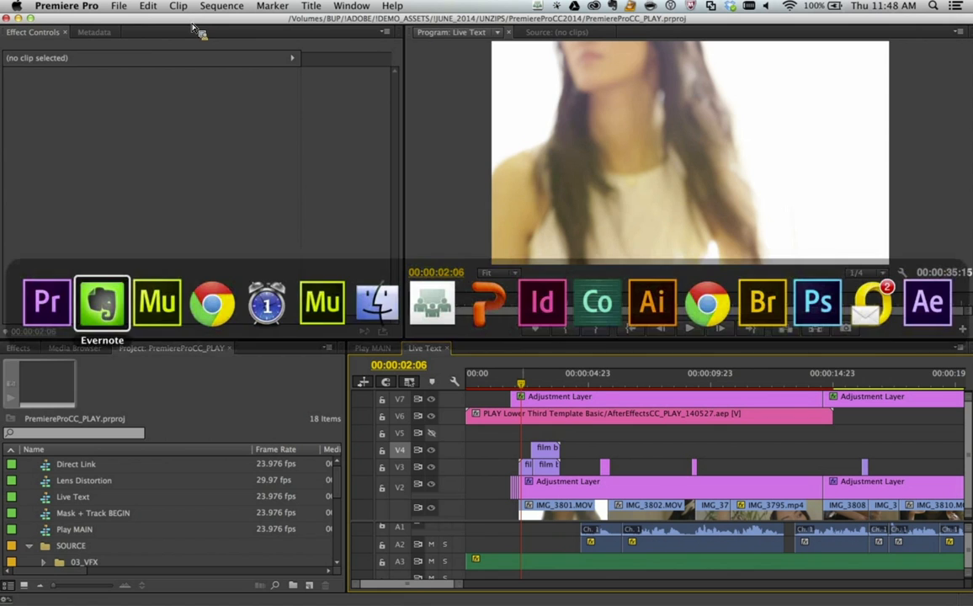
{"action": "left_click", "coordinate": [927, 300]}
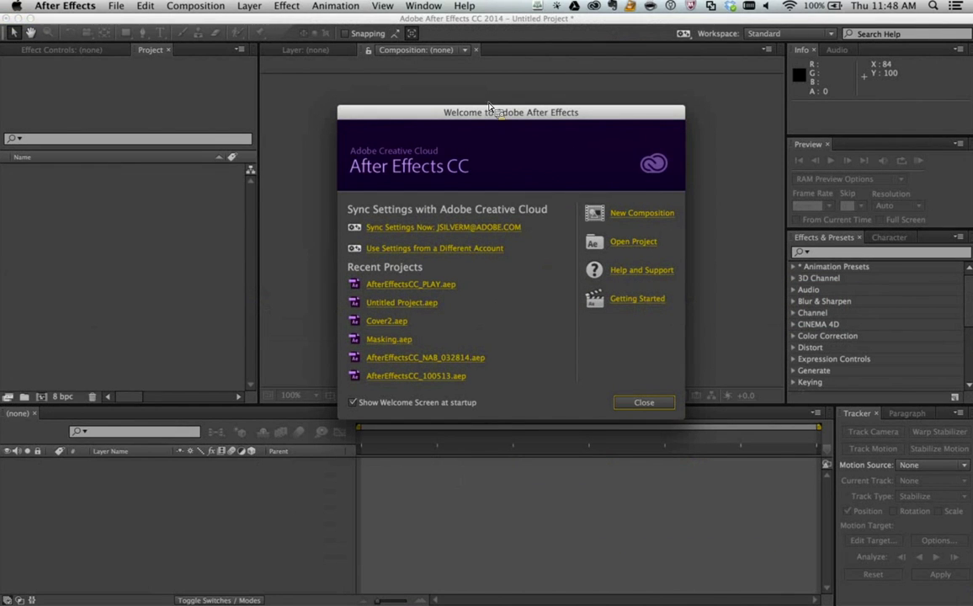
{"action": "key", "text": "super+Tab"}
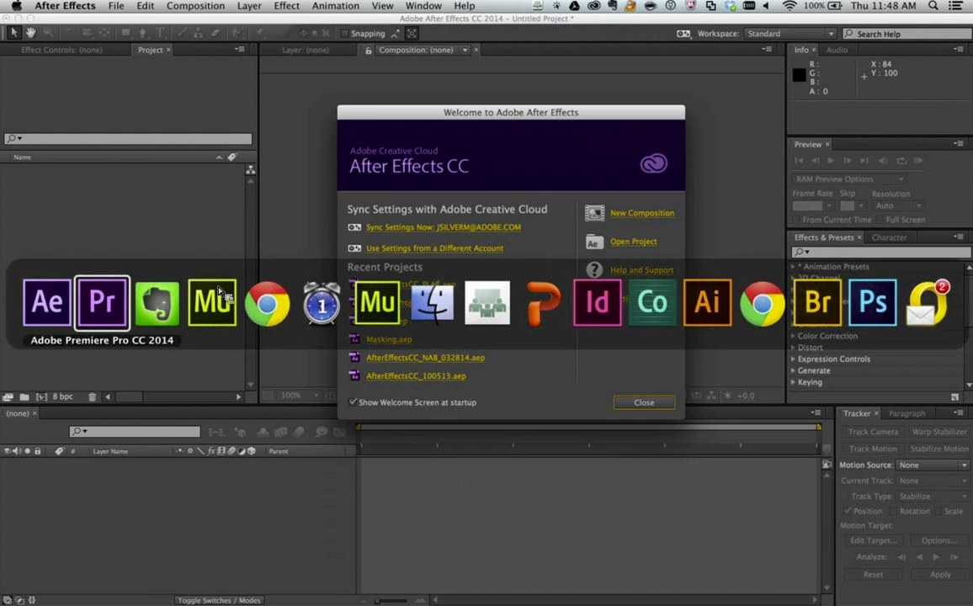
{"action": "left_click", "coordinate": [102, 278]}
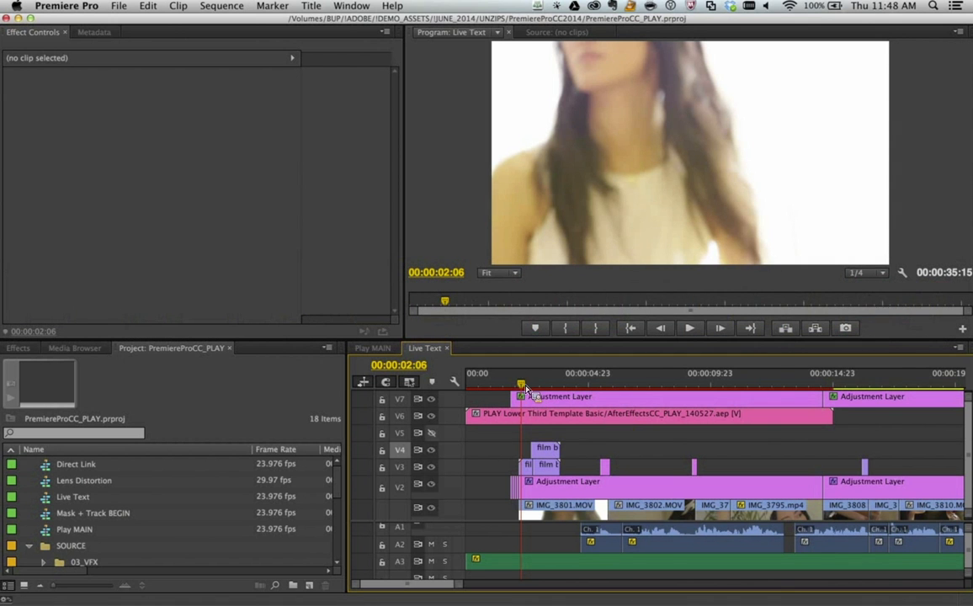
Scrub through the animated lower third to 00:00:04:05 and inspect the PLAY Lower Third Template Basic clip on V6
{"action": "left_click_drag", "start_coordinate": [523, 384], "coordinate": [569, 389]}
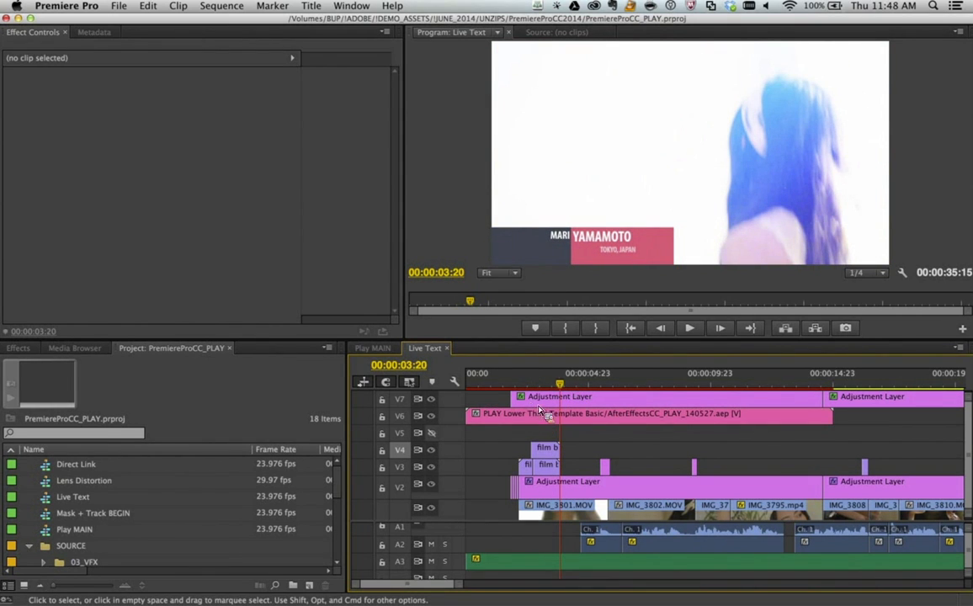
{"action": "left_click", "coordinate": [566, 418]}
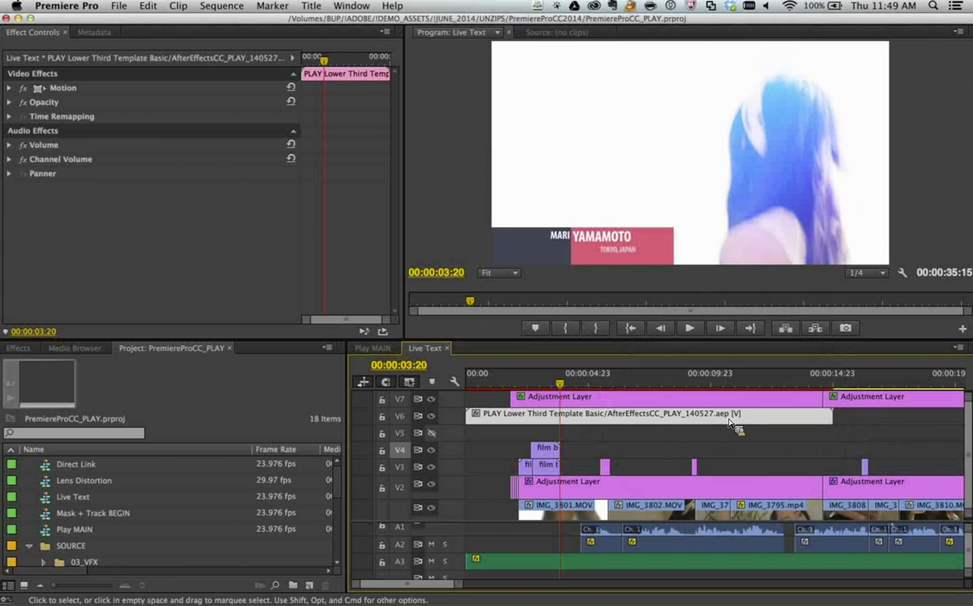
{"action": "right_click", "coordinate": [704, 418]}
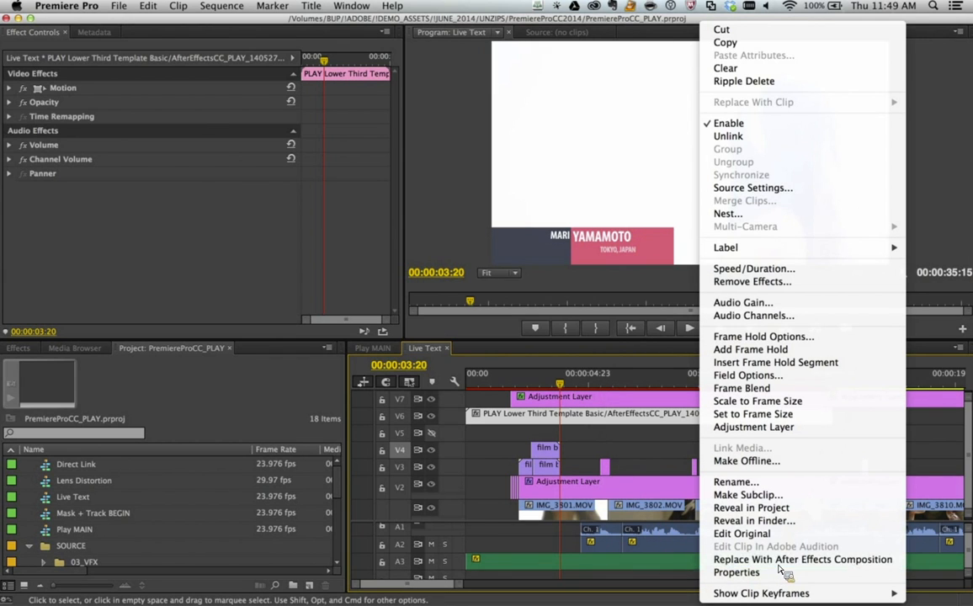
{"action": "key", "text": "Escape"}
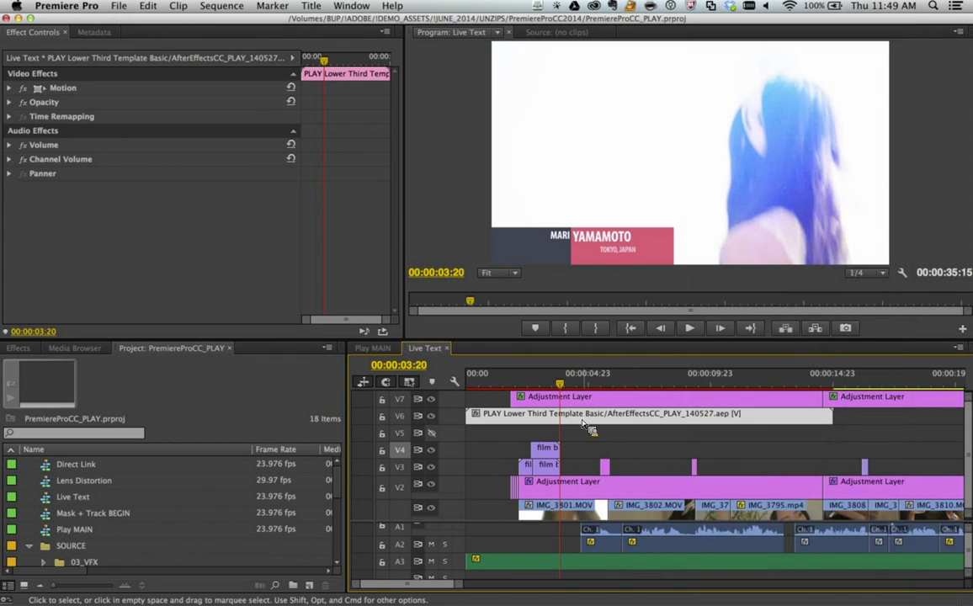
{"action": "mouse_move", "coordinate": [560, 383]}
{"action": "left_mouse_down"}
{"action": "mouse_move", "coordinate": [538, 385]}
{"action": "mouse_move", "coordinate": [559, 387]}
{"action": "left_mouse_up"}
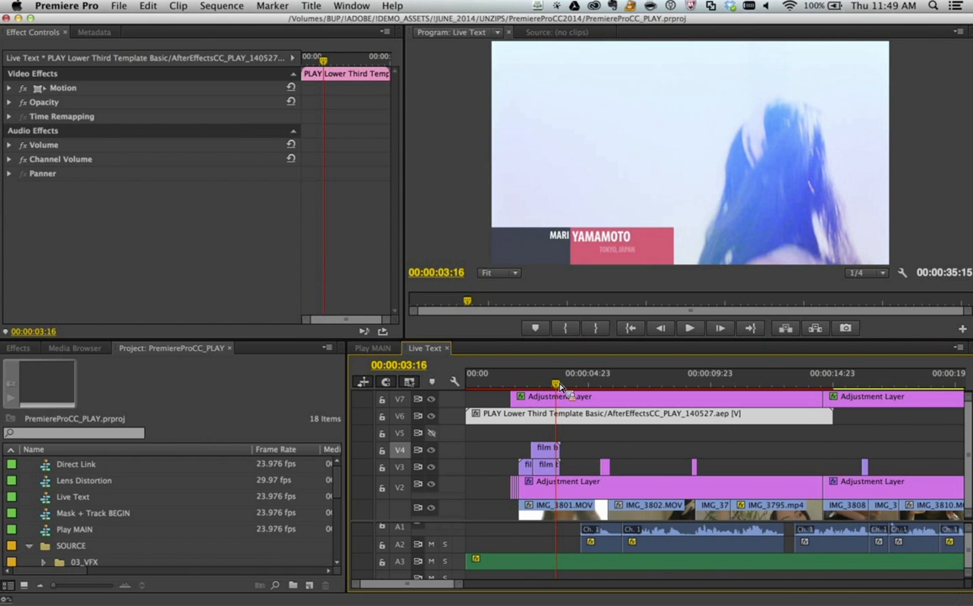
{"action": "left_click_drag", "start_coordinate": [559, 387], "coordinate": [563, 389]}
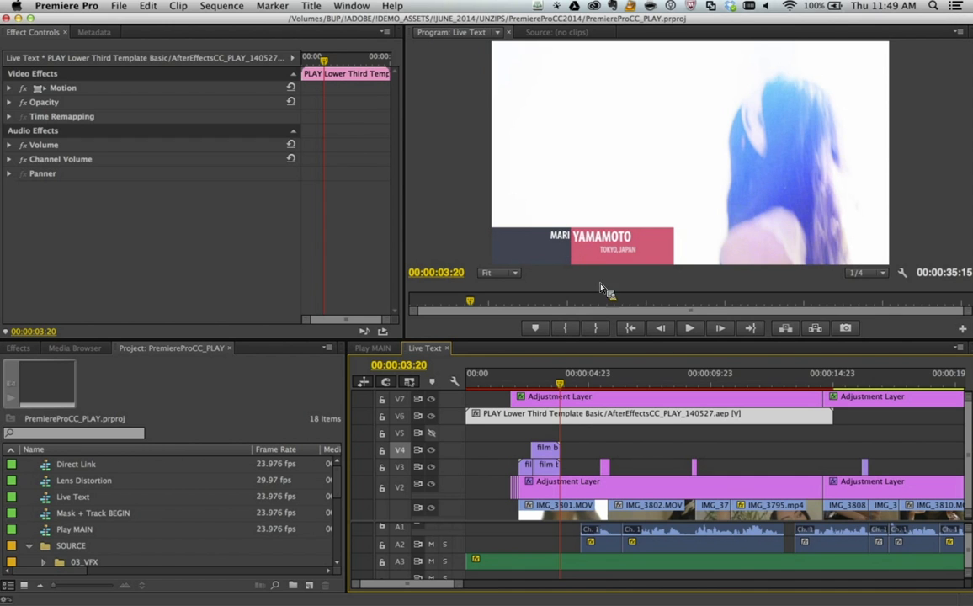
{"action": "left_click_drag", "start_coordinate": [568, 386], "coordinate": [574, 387]}
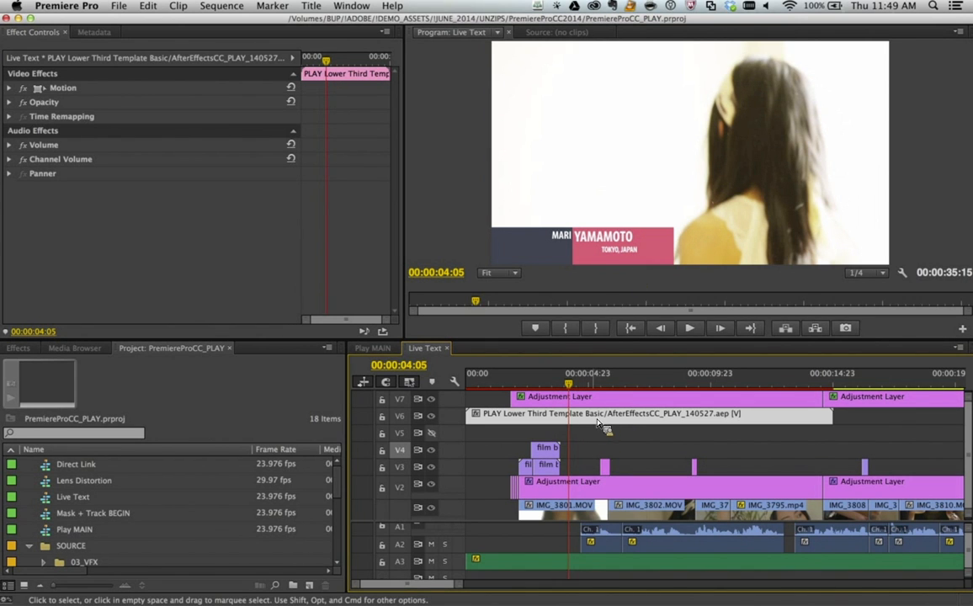
Open the PLAY Lower Third Template Basic clip's After Effects editable text and set LOCATION to "NEW YORK, NY"
{"action": "right_click", "coordinate": [594, 422]}
{"action": "left_click", "coordinate": [644, 400]}
{"action": "double_click", "coordinate": [594, 423]}
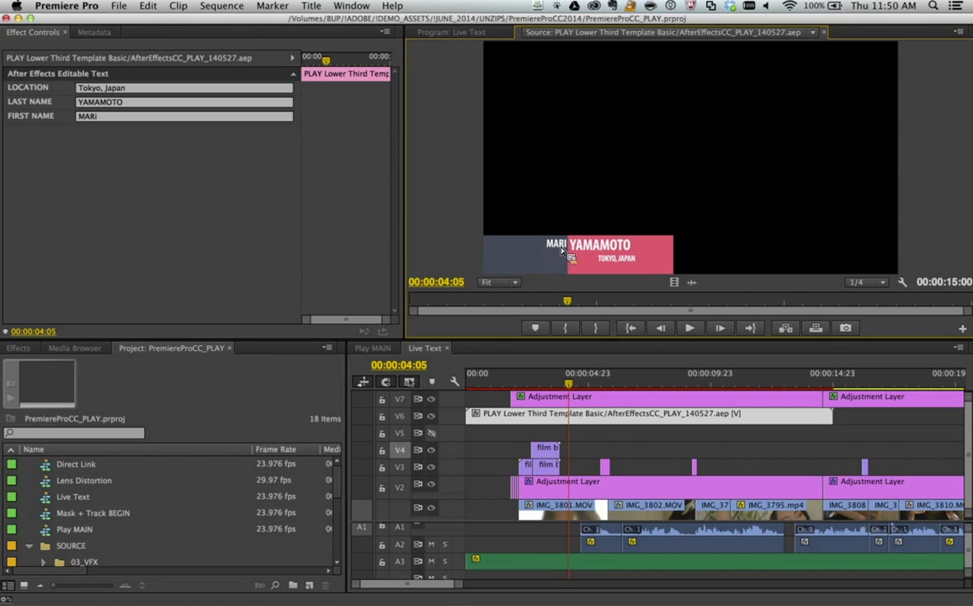
{"action": "left_click", "coordinate": [115, 84]}
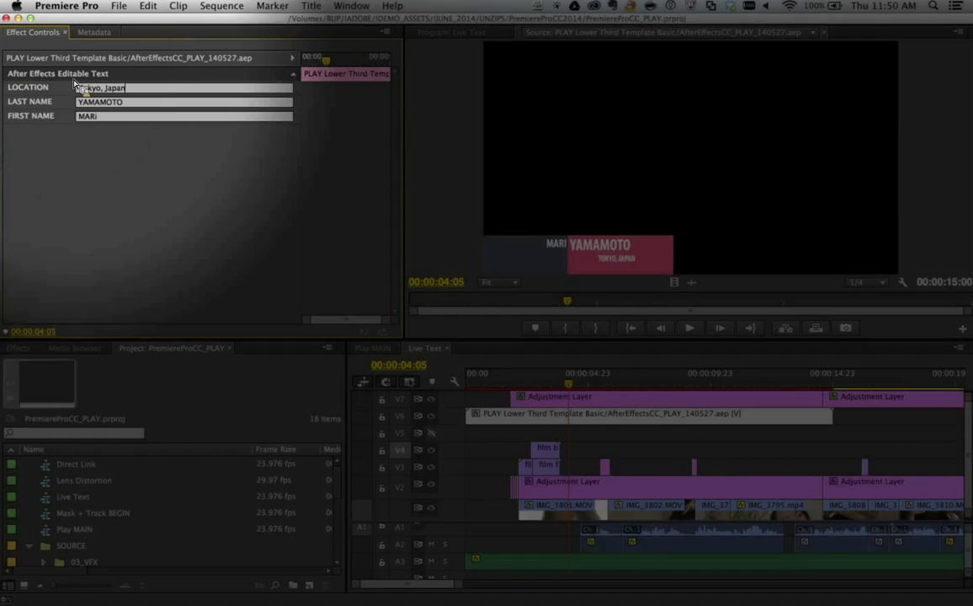
{"action": "left_click_drag", "start_coordinate": [77, 88], "coordinate": [143, 90]}
{"action": "key", "text": "BackSpace"}
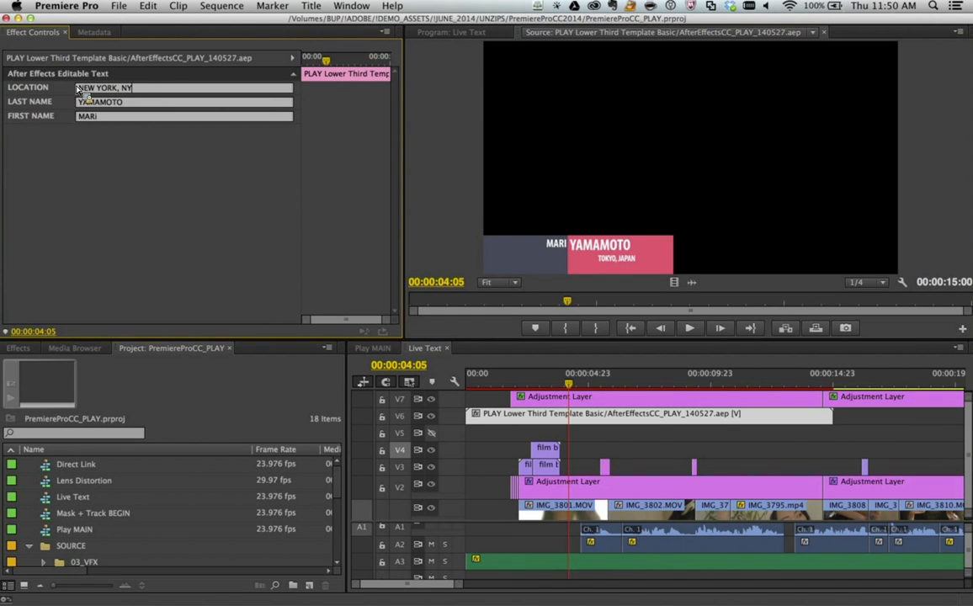
{"action": "key", "text": "Tab"}
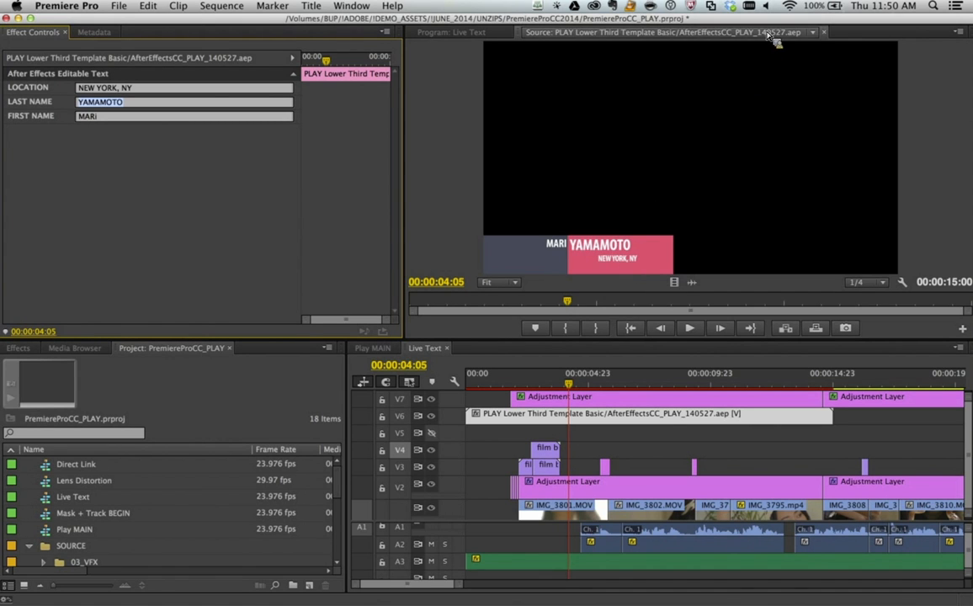
Return to the Live Text program view and scrub to 00:00:05:11 to check the lower third in context
{"action": "left_click", "coordinate": [813, 33]}
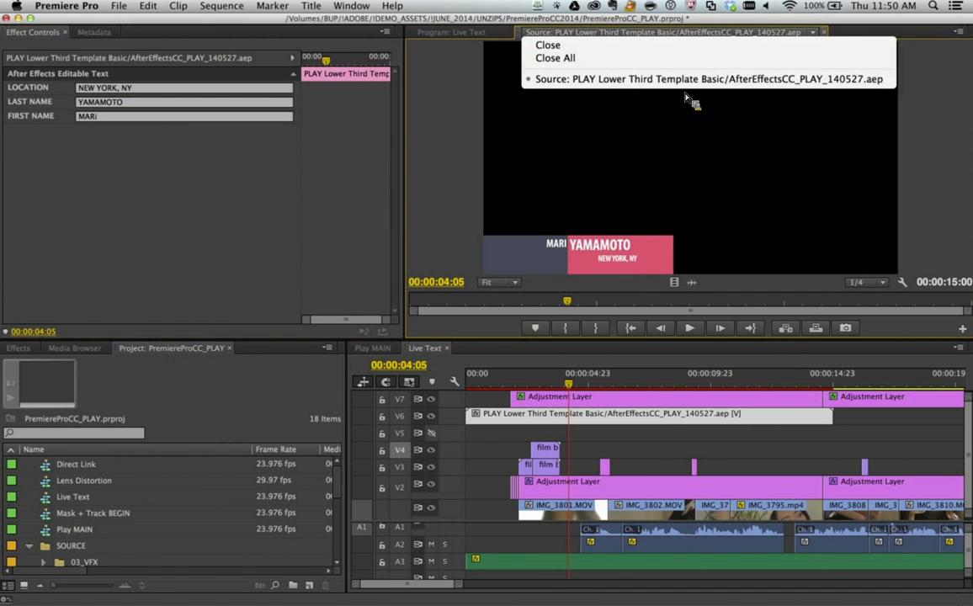
{"action": "left_click", "coordinate": [607, 108]}
{"action": "left_click", "coordinate": [452, 34]}
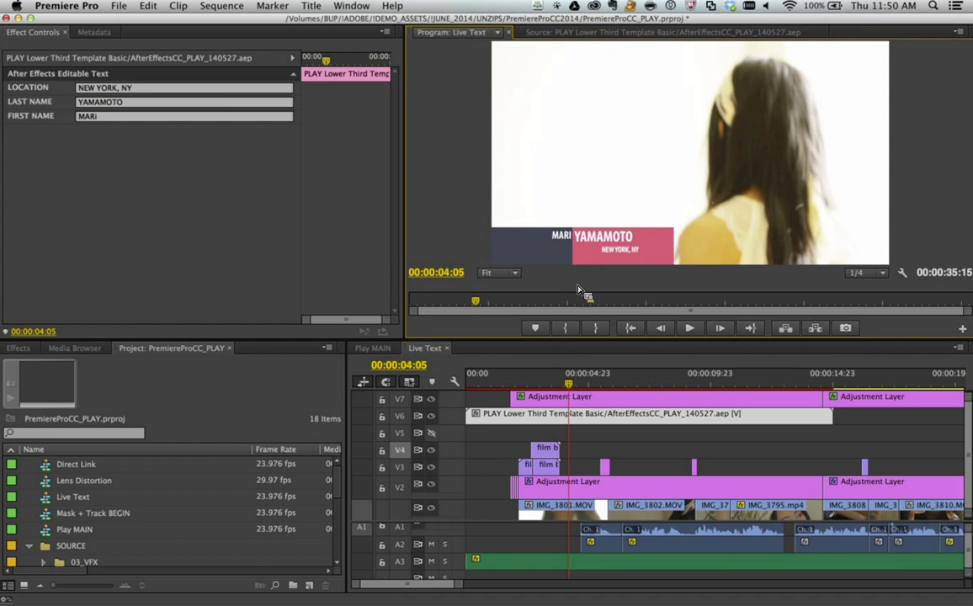
{"action": "left_click", "coordinate": [569, 387]}
{"action": "left_click_drag", "start_coordinate": [569, 390], "coordinate": [601, 385]}
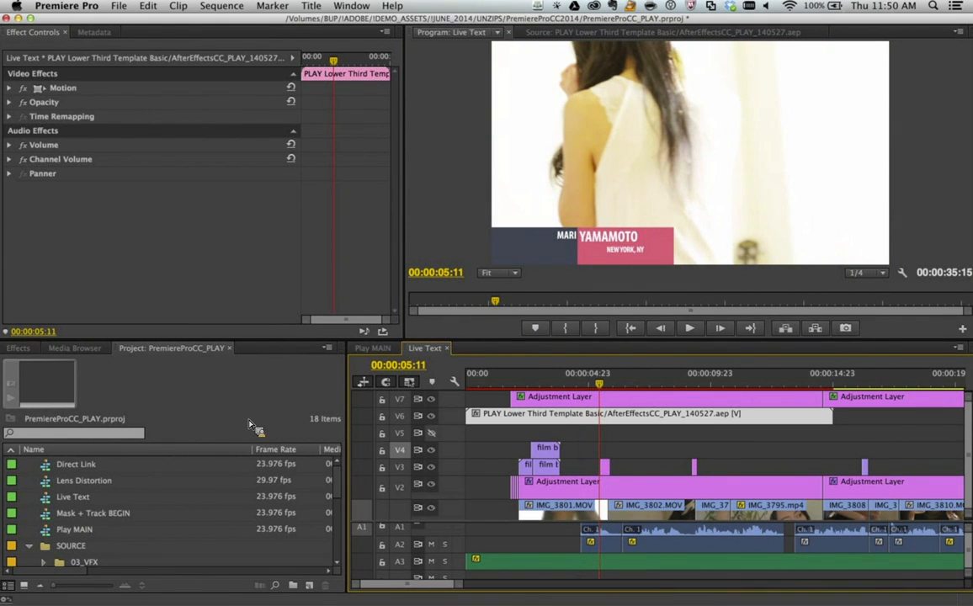
Open the Mask + Track BEGIN sequence and scrub the first clip, leaving the playhead at 00:00:00:00
{"action": "double_click", "coordinate": [50, 514]}
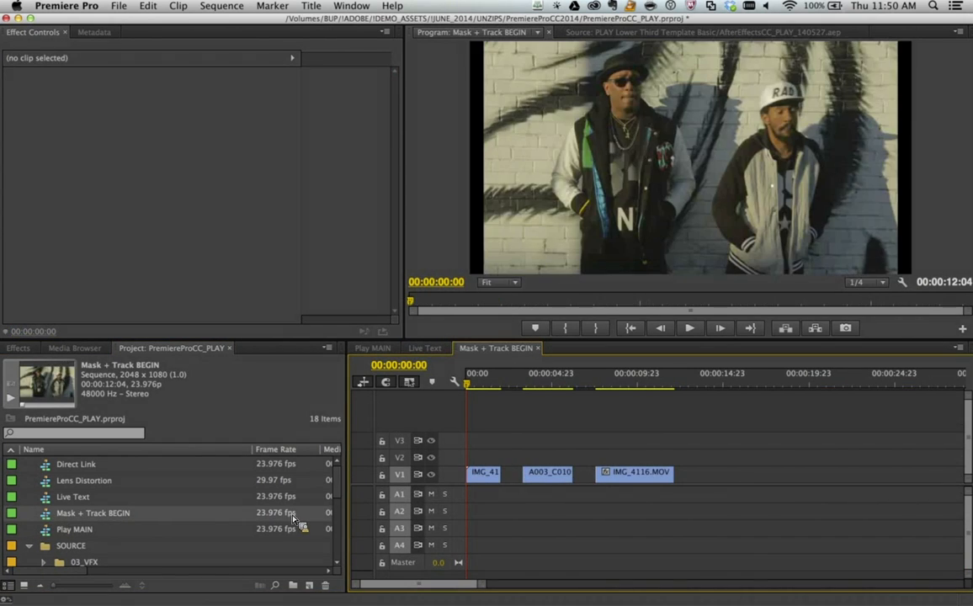
{"action": "left_click", "coordinate": [470, 385]}
{"action": "left_click_drag", "start_coordinate": [472, 387], "coordinate": [455, 380]}
{"action": "mouse_move", "coordinate": [465, 386]}
{"action": "left_mouse_down"}
{"action": "mouse_move", "coordinate": [502, 386]}
{"action": "mouse_move", "coordinate": [460, 383]}
{"action": "mouse_move", "coordinate": [469, 387]}
{"action": "left_mouse_up"}
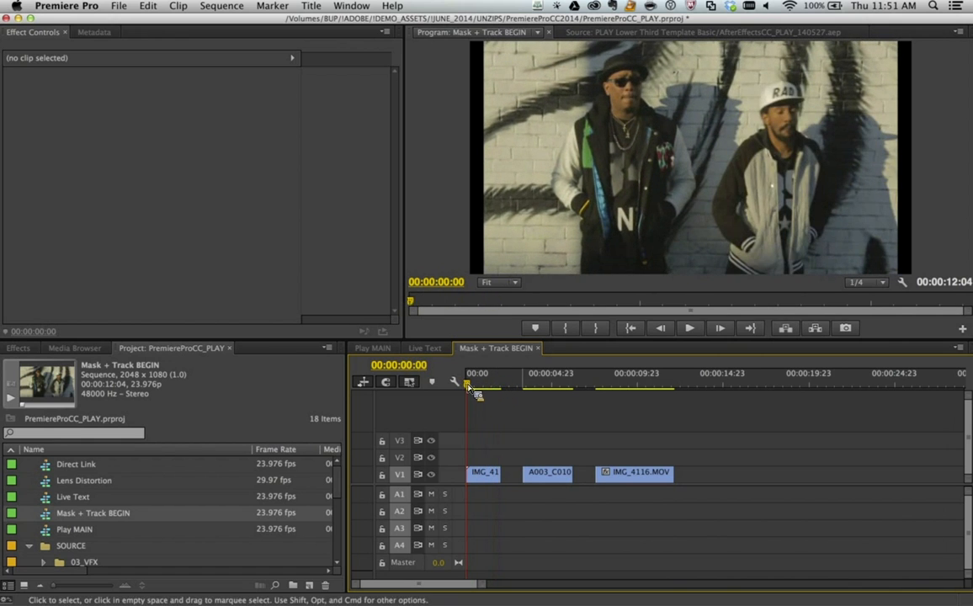
Find the Gaussian Blur video effect by searching for "GAUS" and apply it to IMG_4161.MOV
{"action": "left_click", "coordinate": [485, 476]}
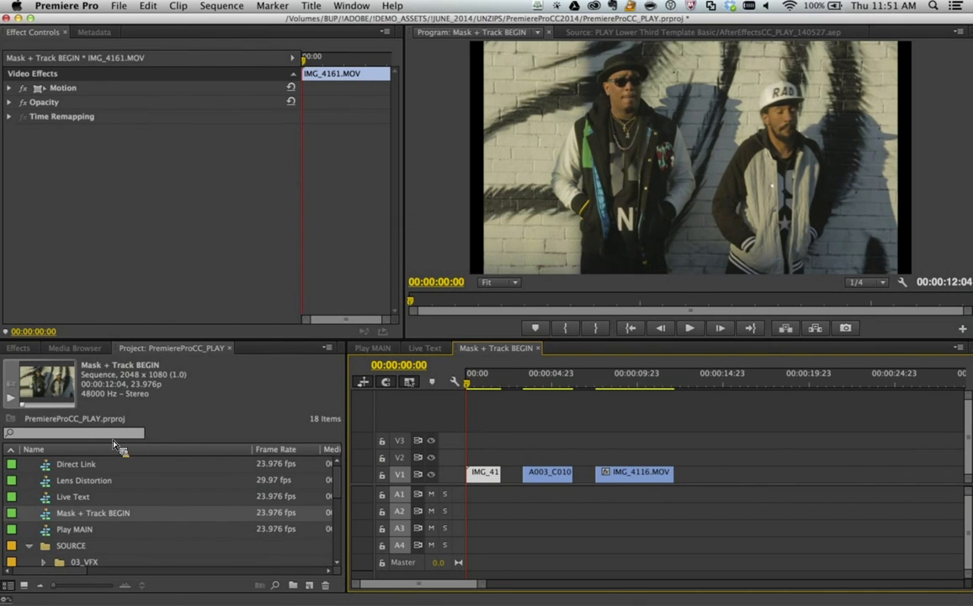
{"action": "left_click", "coordinate": [18, 348]}
{"action": "left_click", "coordinate": [73, 367]}
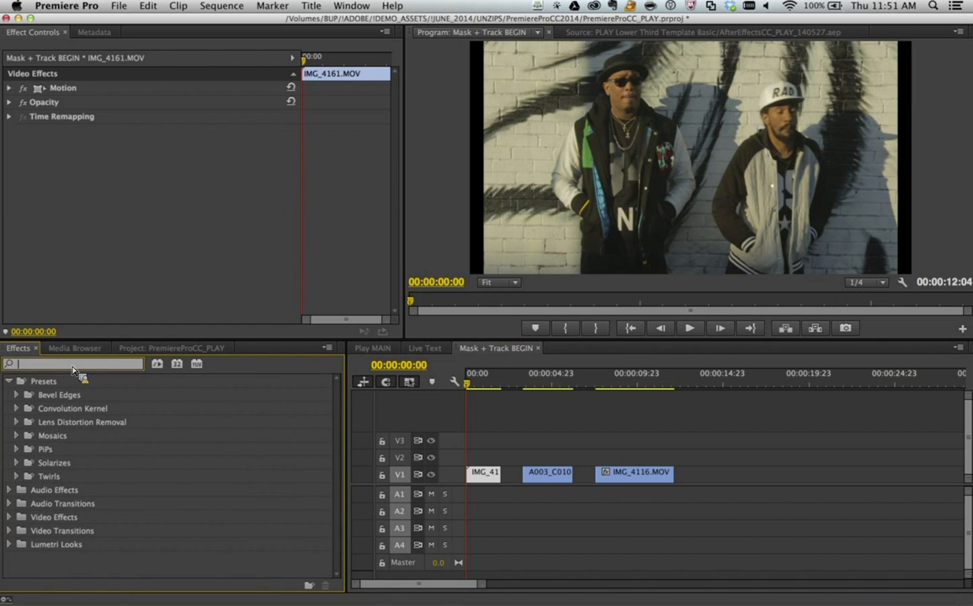
{"action": "type", "text": "GAUS"}
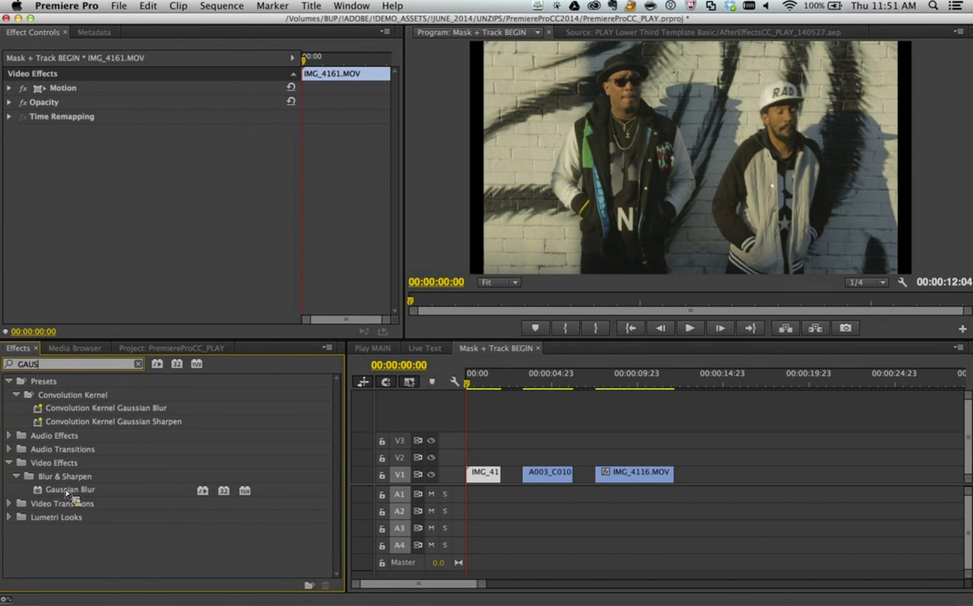
{"action": "left_click_drag", "start_coordinate": [69, 495], "coordinate": [485, 476]}
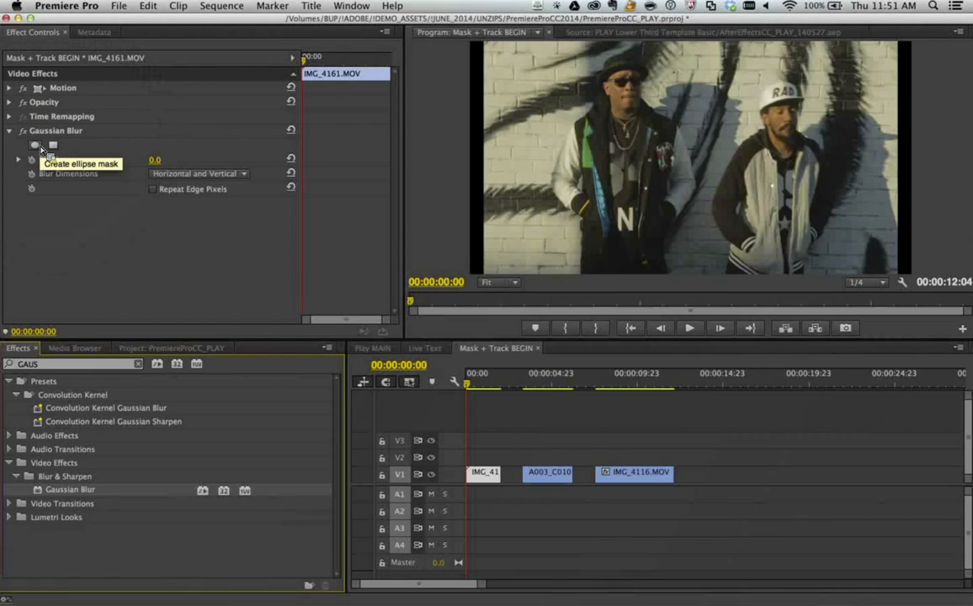
Create an elliptical mask on the Gaussian Blur and fit it around the head of the man in the white cap
{"action": "left_click", "coordinate": [41, 148]}
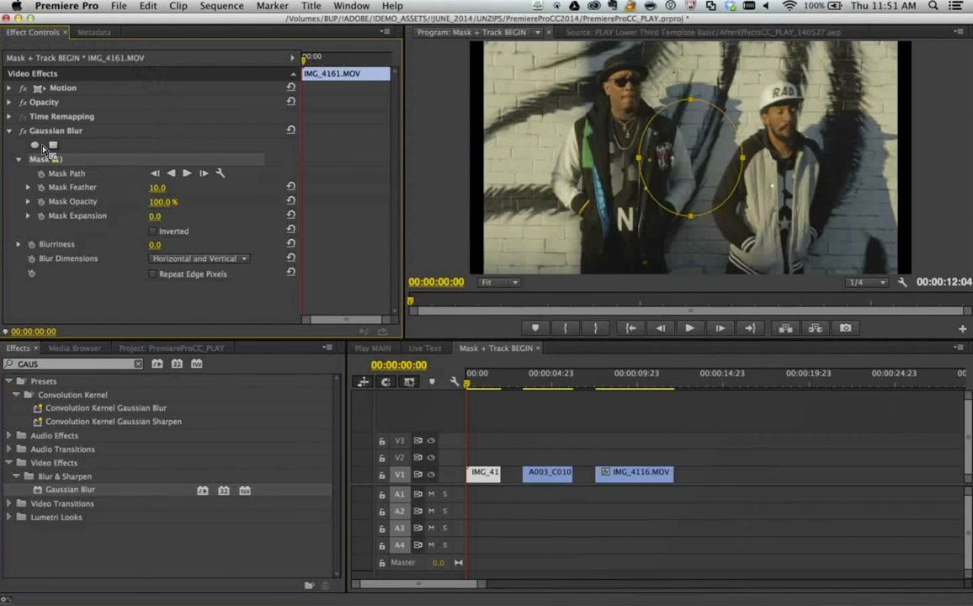
{"action": "left_click_drag", "start_coordinate": [692, 150], "coordinate": [766, 143]}
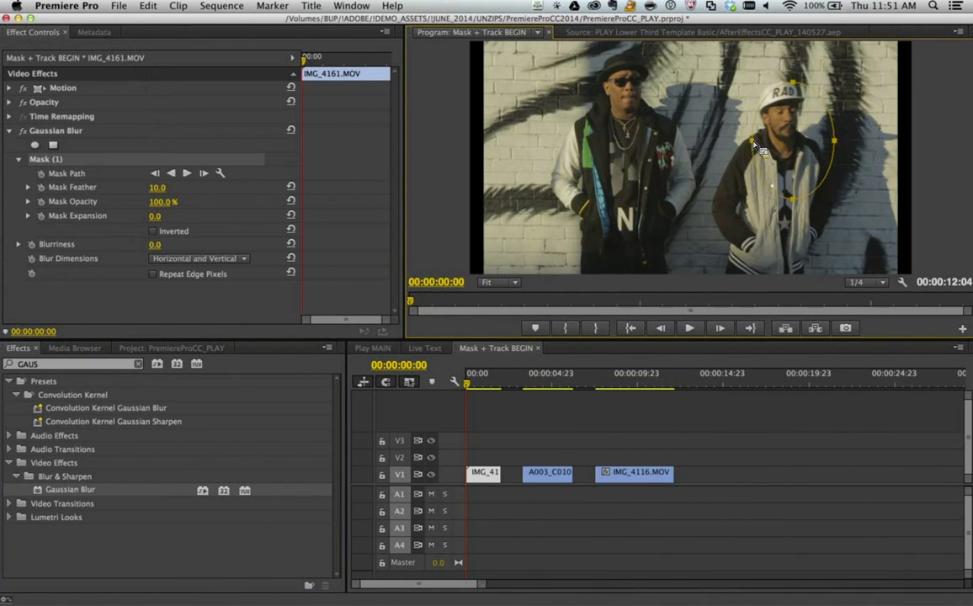
{"action": "left_click_drag", "start_coordinate": [799, 200], "coordinate": [798, 140]}
{"action": "left_click_drag", "start_coordinate": [833, 110], "coordinate": [804, 118]}
{"action": "left_click_drag", "start_coordinate": [780, 106], "coordinate": [782, 88]}
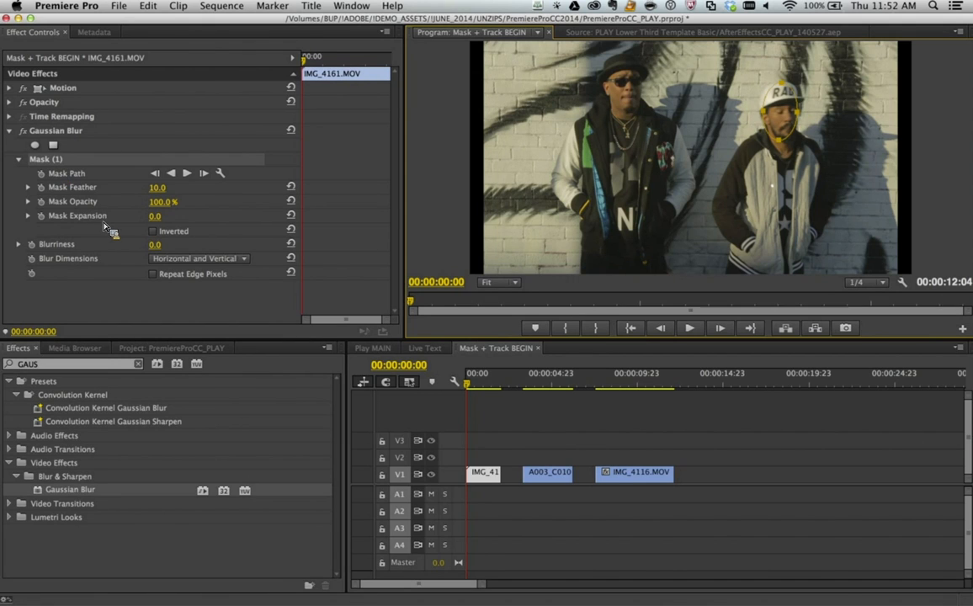
Set Blurriness to 68, Mask Expansion to 43 and Mask Feather to 57, and try tracking the mask forward
{"action": "left_click_drag", "start_coordinate": [155, 247], "coordinate": [155, 250]}
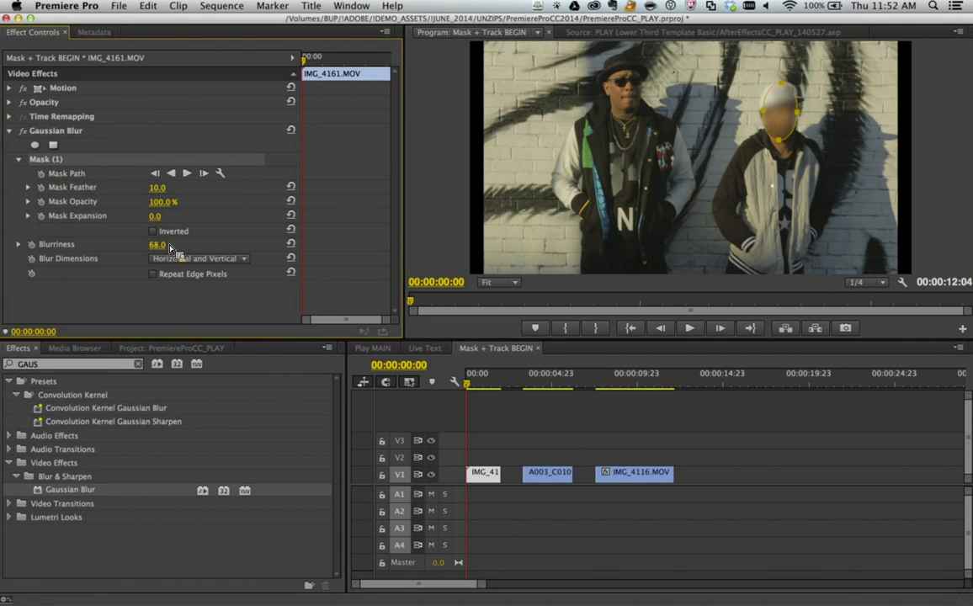
{"action": "left_click_drag", "start_coordinate": [155, 216], "coordinate": [157, 222]}
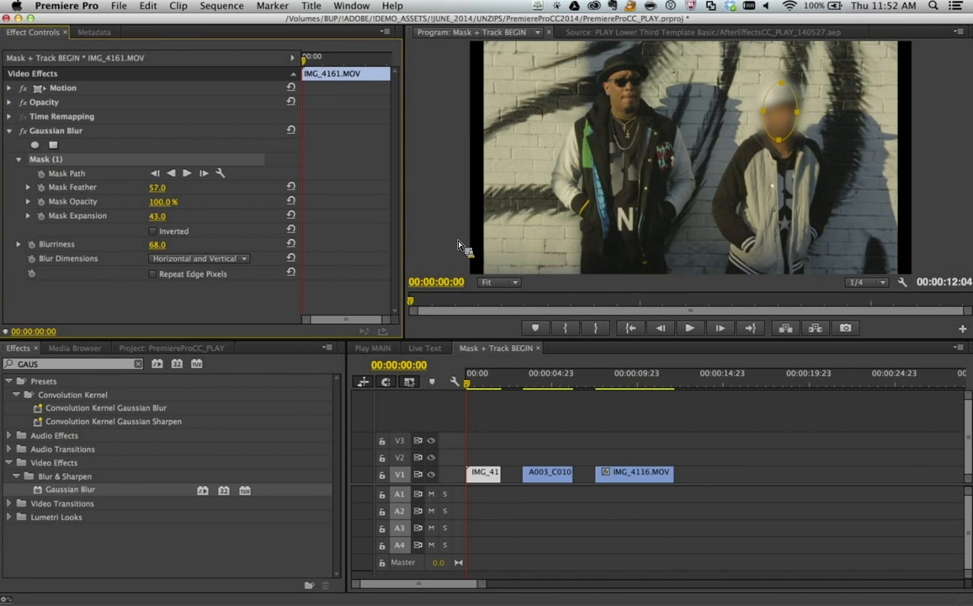
{"action": "left_click", "coordinate": [193, 175]}
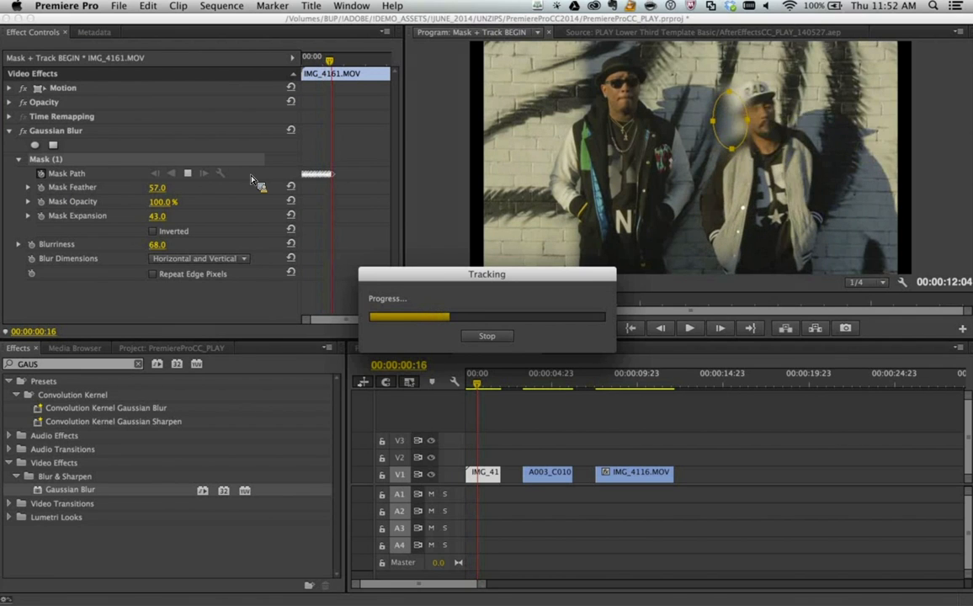
{"action": "left_click", "coordinate": [483, 336]}
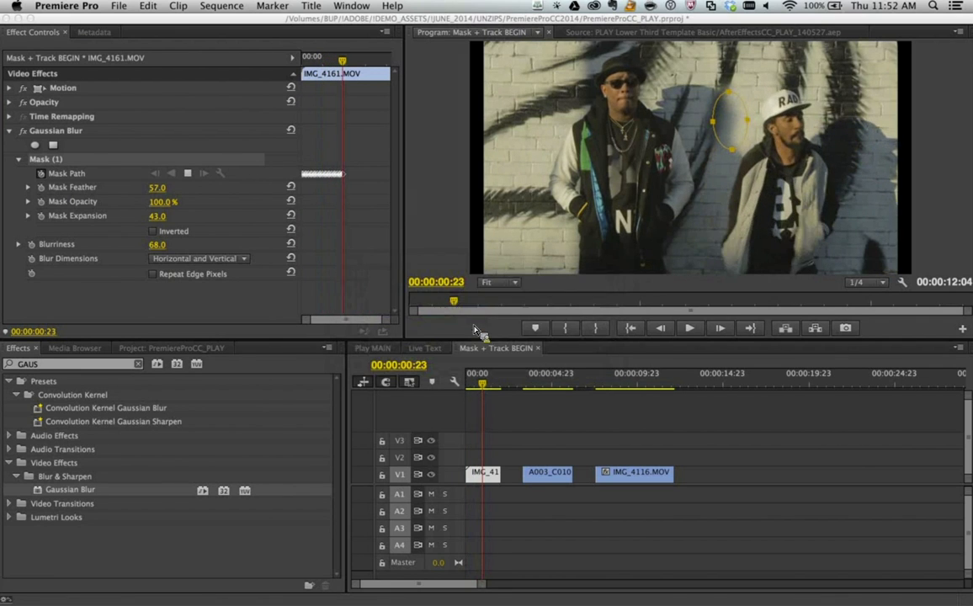
Undo the mask tracking along with the blur, feather, expansion and mask shape changes
{"action": "key", "text": "super+z"}
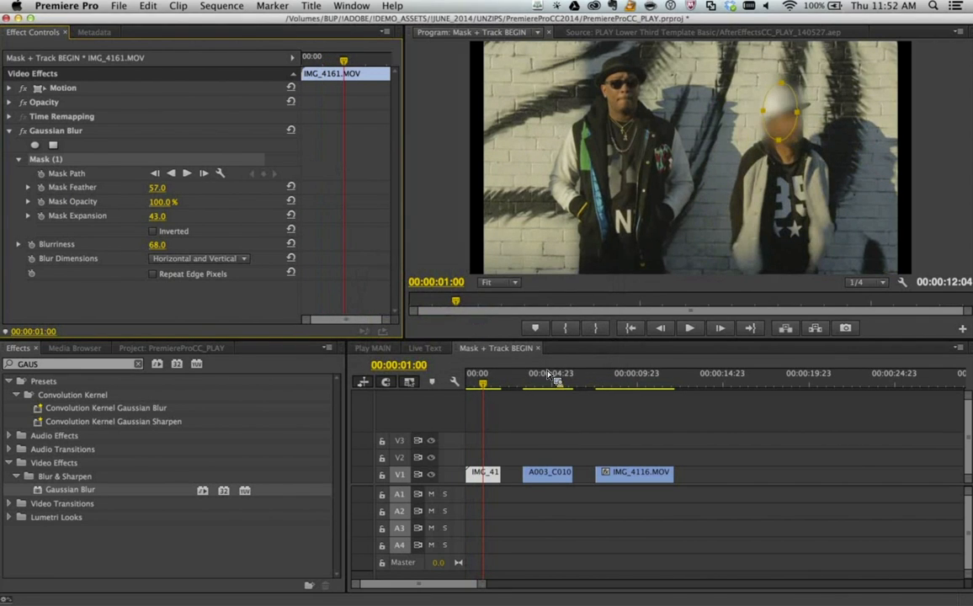
{"action": "key", "text": "super+z"}
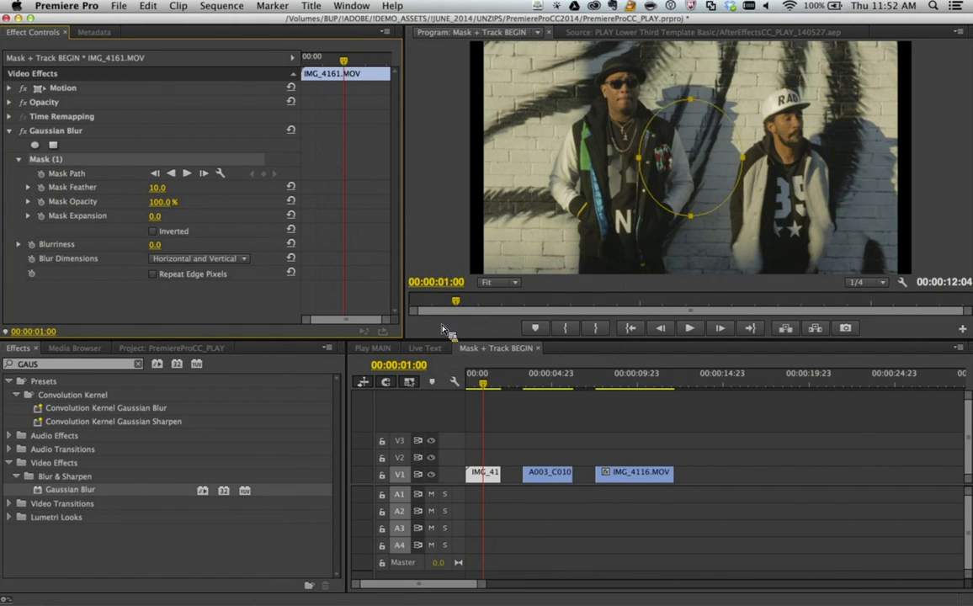
{"action": "key", "text": "super+z"}
Create a Gaussian Blur ellipse mask over the white-capped man's face at 00:00:01:00 and track it forward to the clip's end
{"action": "left_click", "coordinate": [35, 146]}
{"action": "left_click_drag", "start_coordinate": [747, 163], "coordinate": [697, 138]}
{"action": "left_click_drag", "start_coordinate": [670, 99], "coordinate": [796, 116]}
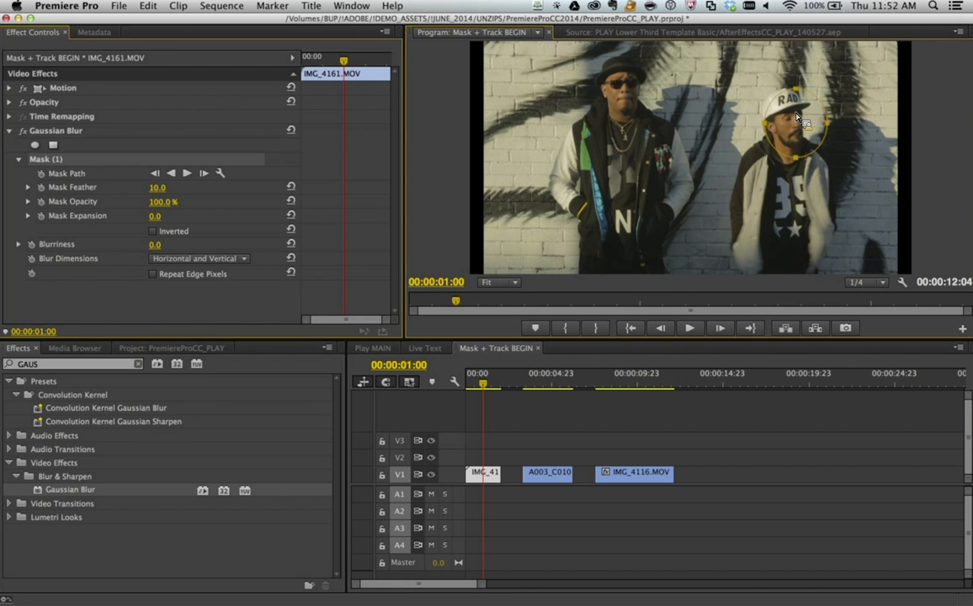
{"action": "left_click_drag", "start_coordinate": [796, 159], "coordinate": [808, 122]}
{"action": "left_click", "coordinate": [187, 172]}
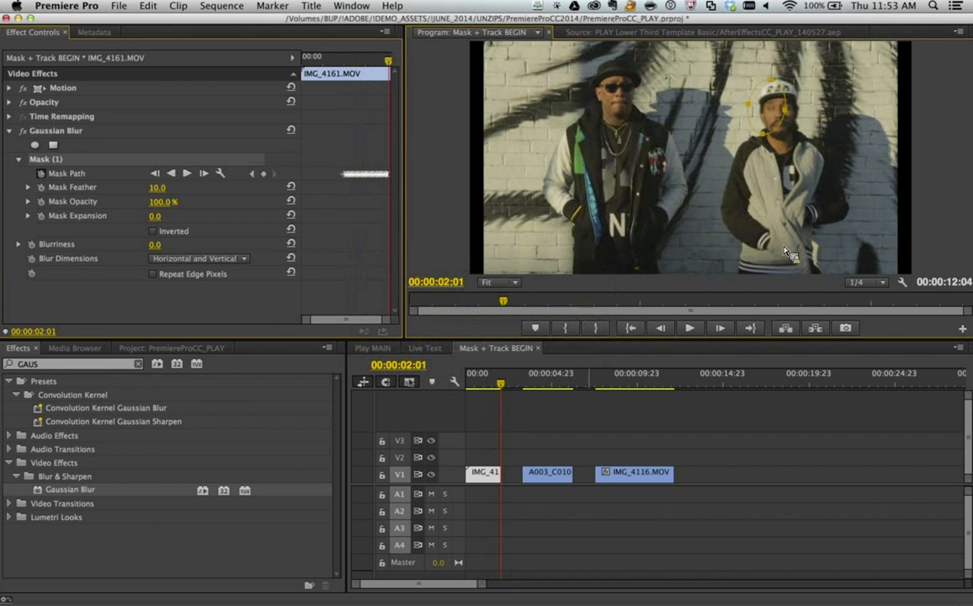
Move the playhead back to 00:00:00:00, and set Blurriness to 67 and Mask Expansion to 61
{"action": "left_click_drag", "start_coordinate": [503, 384], "coordinate": [450, 394]}
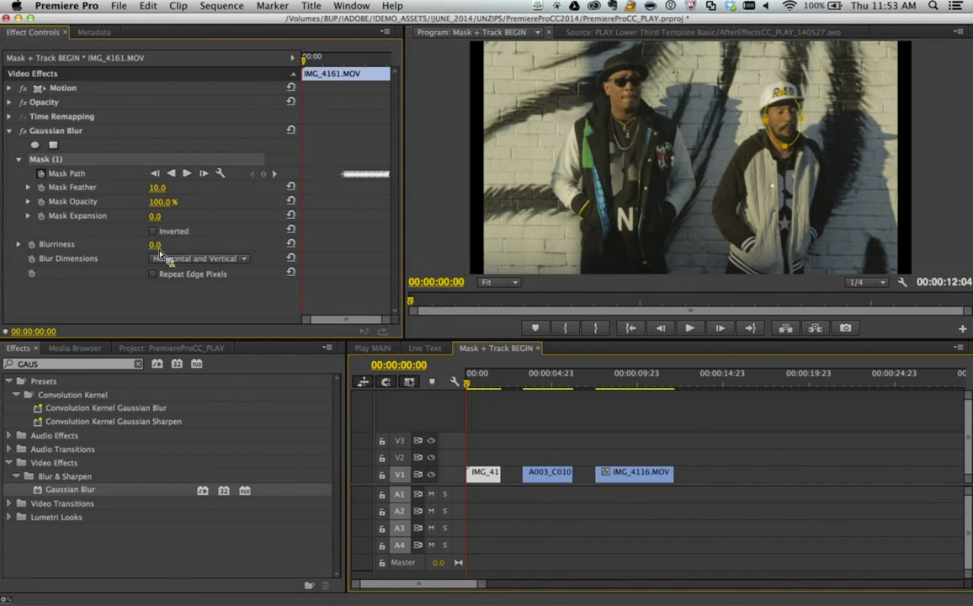
{"action": "left_click_drag", "start_coordinate": [159, 251], "coordinate": [158, 222]}
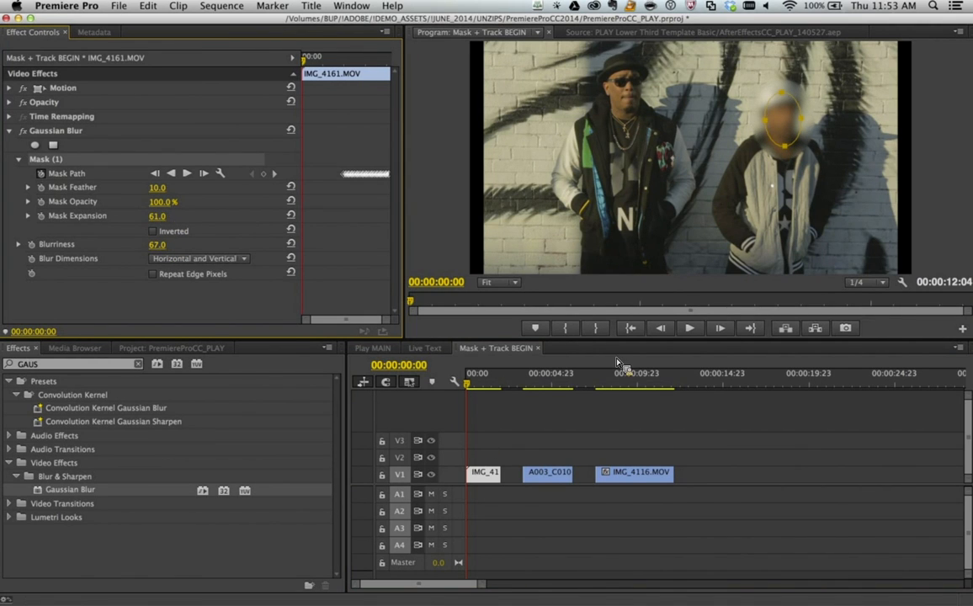
Play the masked clip to check how the blur follows the face, and return the playhead to 00:00:00:00
{"action": "key", "text": "space"}
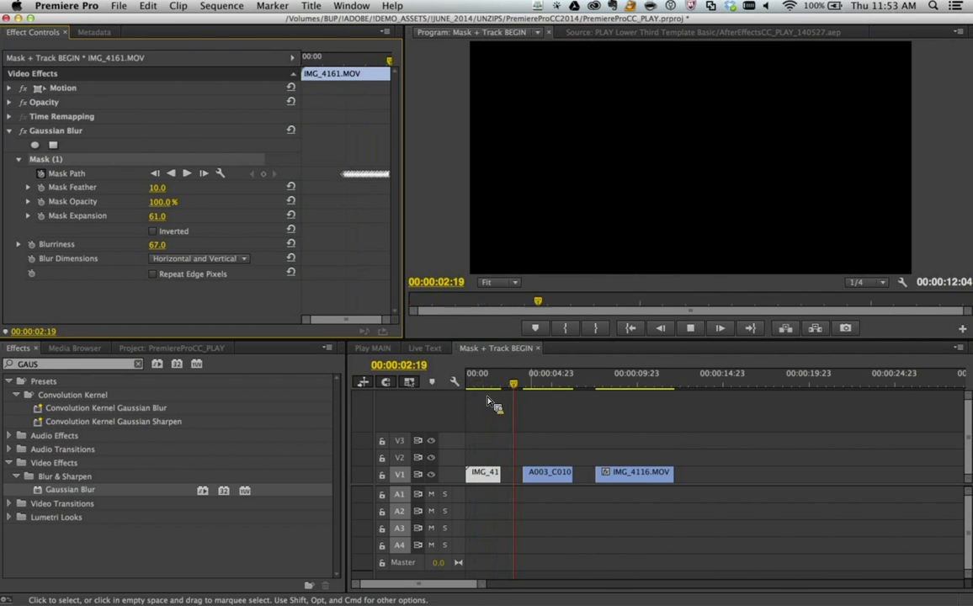
{"action": "key", "text": "space"}
{"action": "left_click_drag", "start_coordinate": [516, 385], "coordinate": [455, 384]}
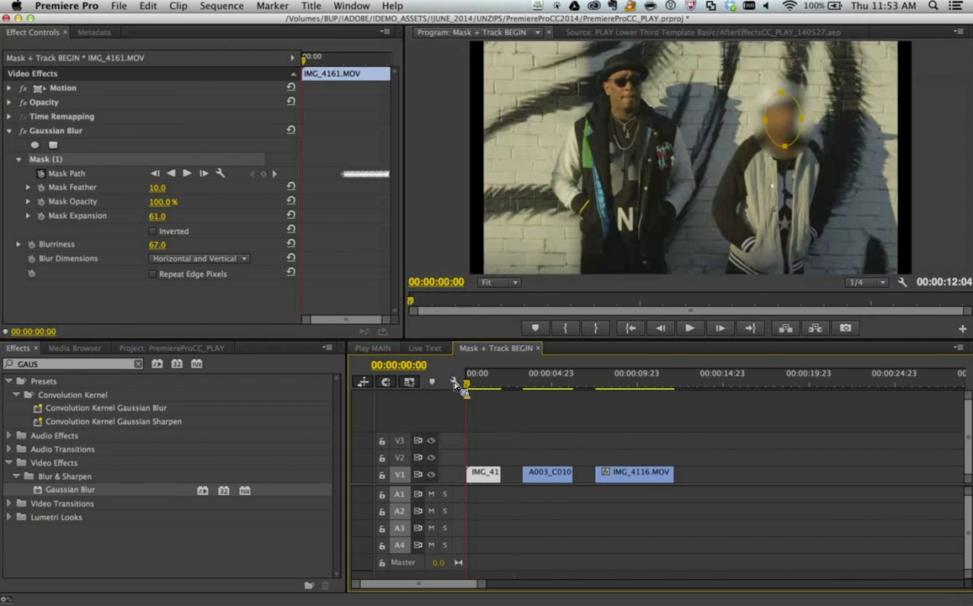
Track the Gaussian Blur mask forward from 00:00:00:00 and stop the tracking near the clip's end
{"action": "left_click", "coordinate": [187, 173]}
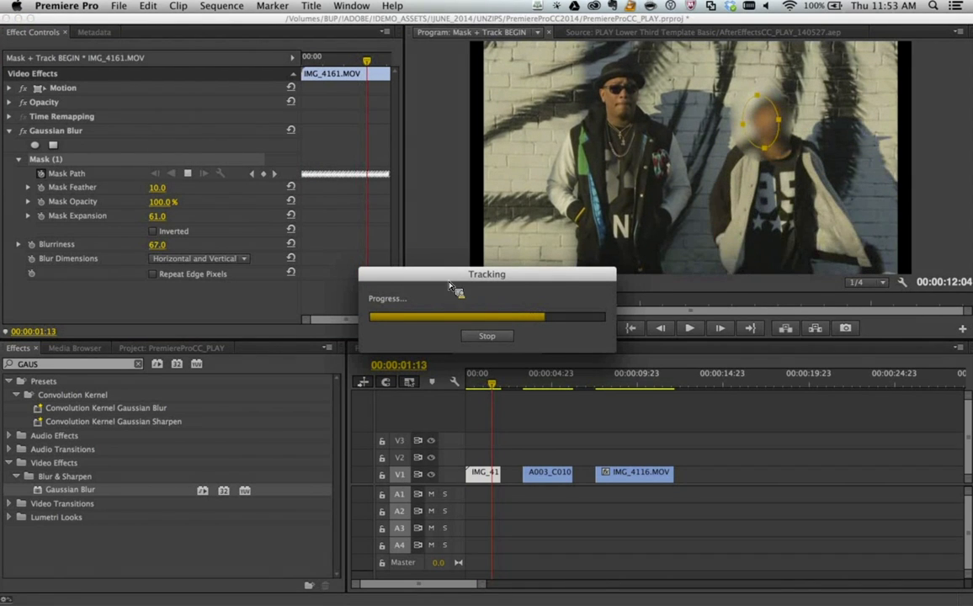
{"action": "left_click", "coordinate": [505, 340]}
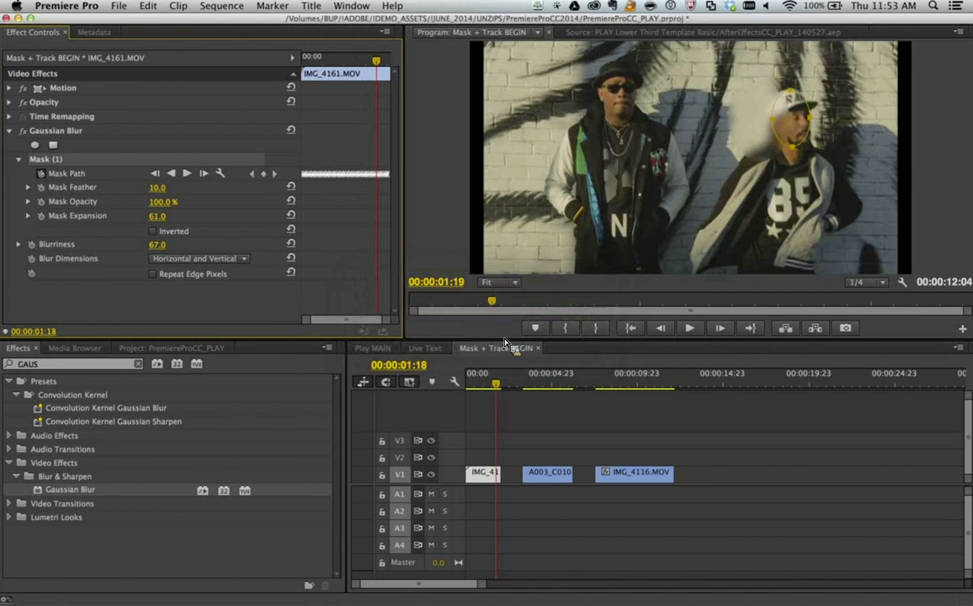
{"action": "mouse_move", "coordinate": [266, 305]}
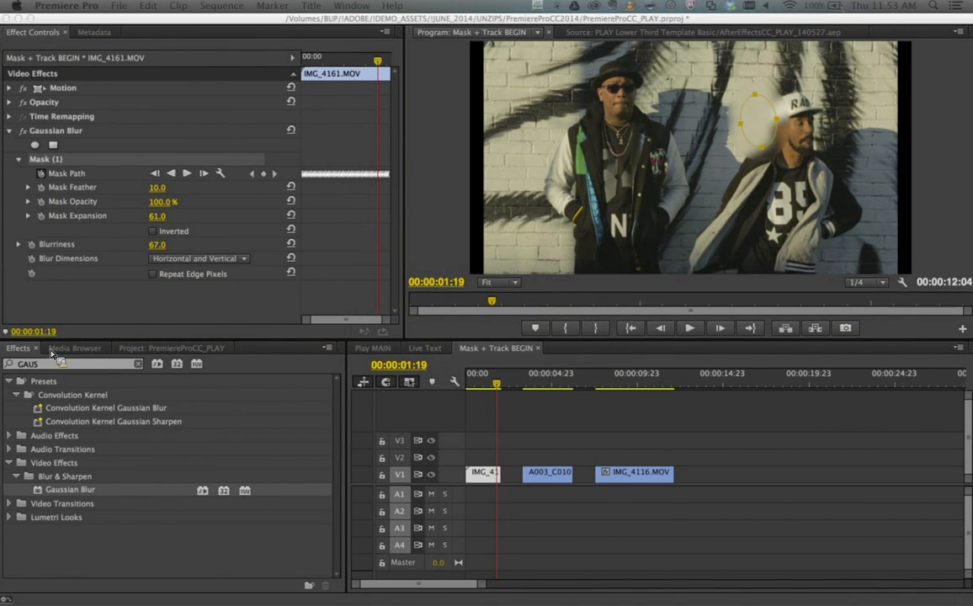
Open the Play MAIN sequence and move the playhead to 00:00:17:11, over the guitar player clip
{"action": "left_click", "coordinate": [174, 348]}
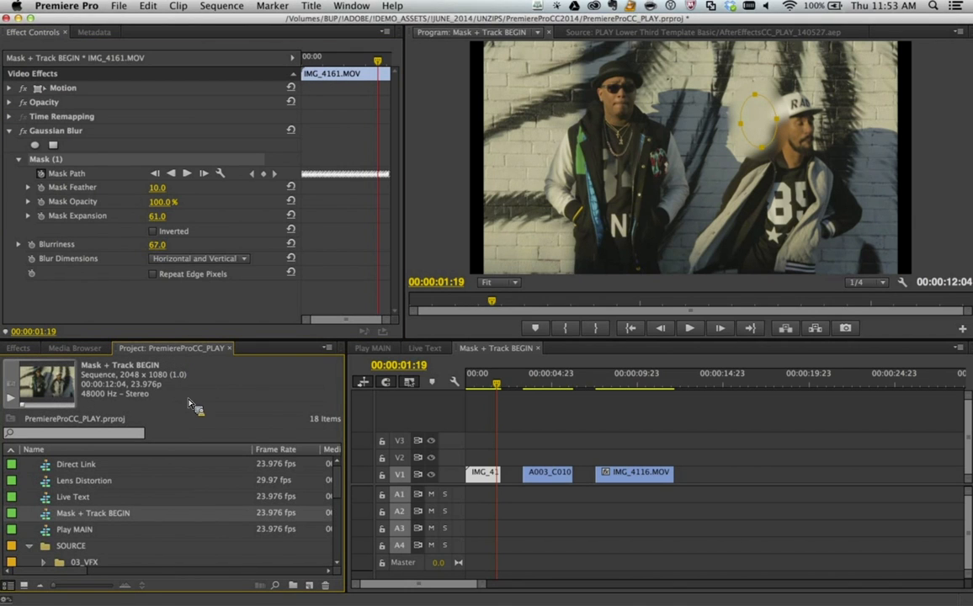
{"action": "scroll", "coordinate": [94, 476], "scroll_direction": "down", "scroll_amount": 1}
{"action": "double_click", "coordinate": [84, 497]}
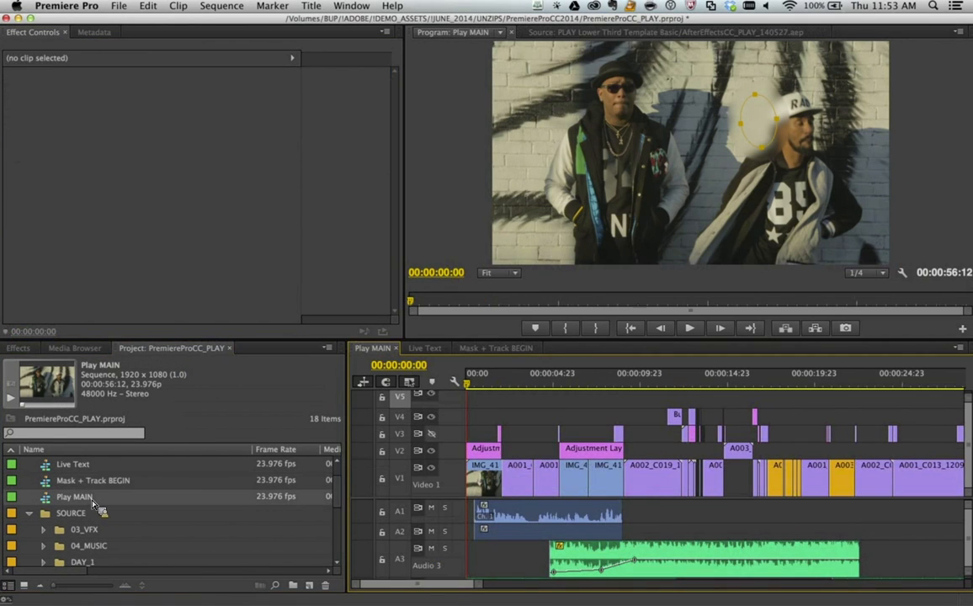
{"action": "left_click", "coordinate": [755, 385]}
{"action": "left_click_drag", "start_coordinate": [755, 386], "coordinate": [772, 385]}
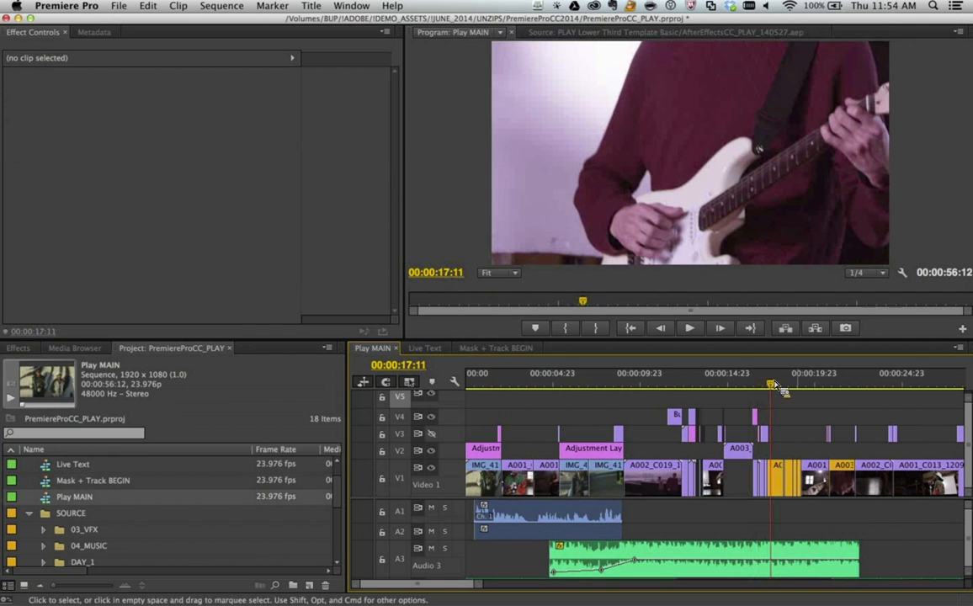
Open the guitar clip A003_C017_12095X_001.R3D from the timeline in the Source monitor and scrub to 18:39:34:00
{"action": "left_click", "coordinate": [778, 482]}
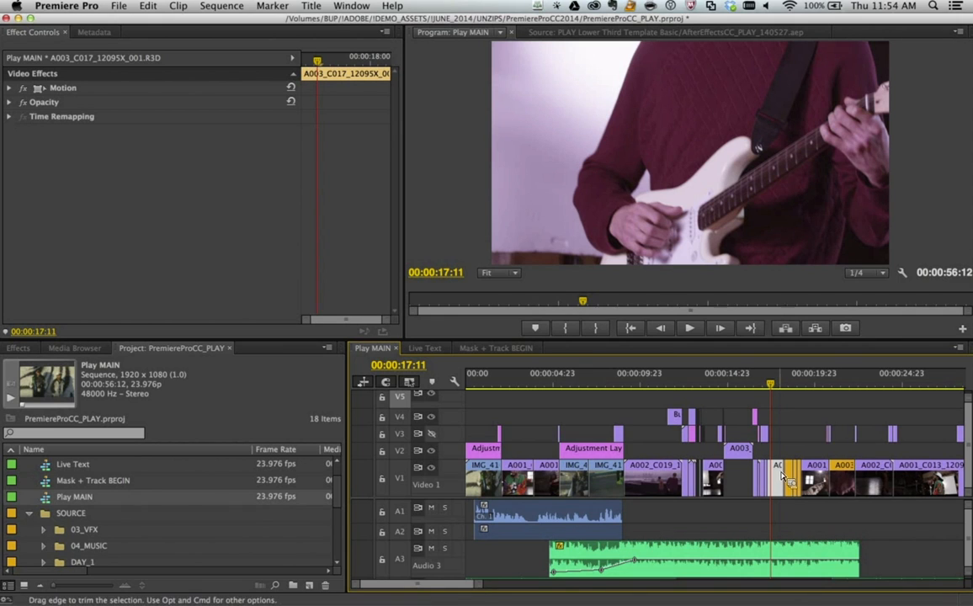
{"action": "double_click", "coordinate": [774, 481]}
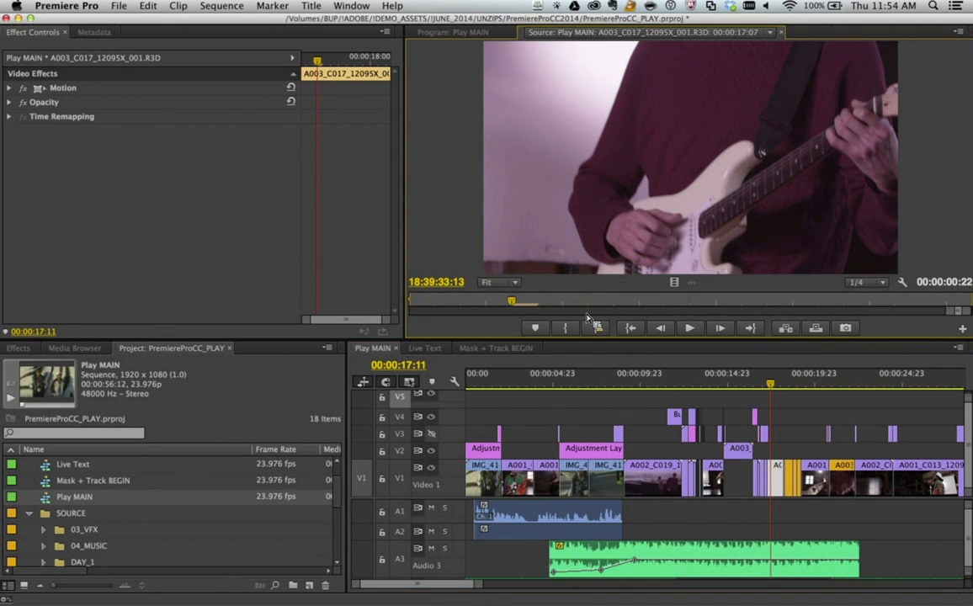
{"action": "left_click_drag", "start_coordinate": [520, 305], "coordinate": [792, 312]}
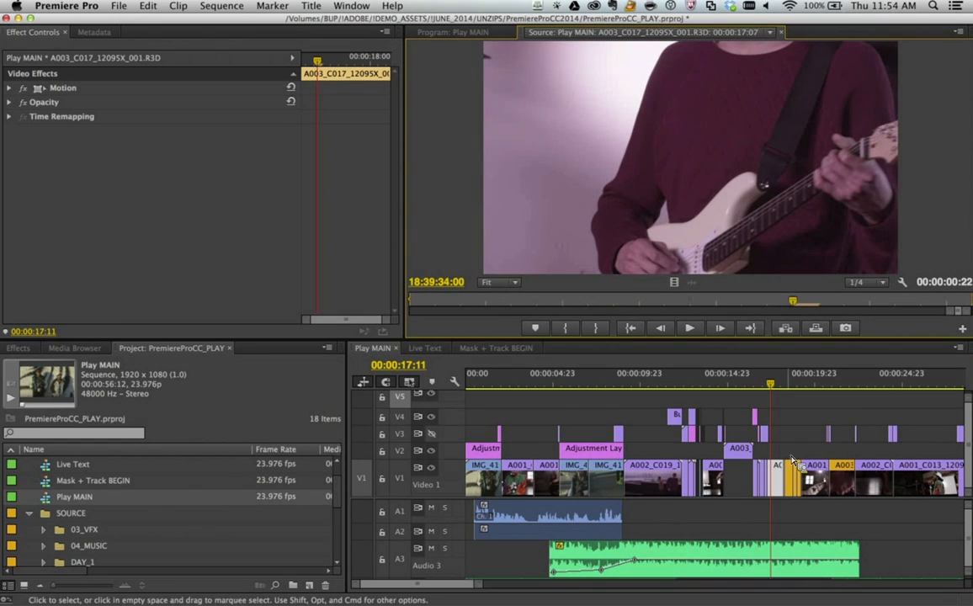
{"action": "left_click", "coordinate": [801, 508]}
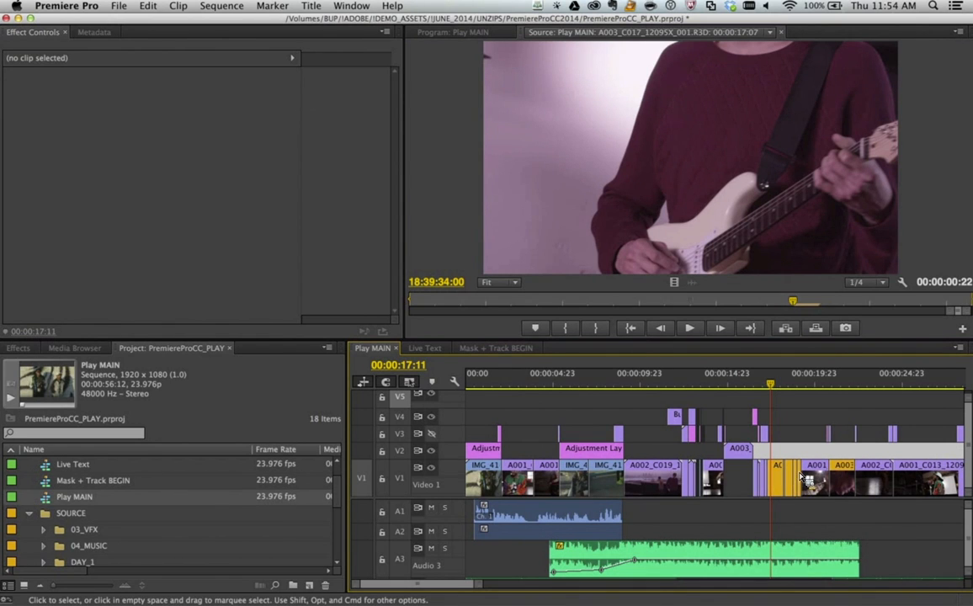
{"action": "left_click", "coordinate": [783, 478]}
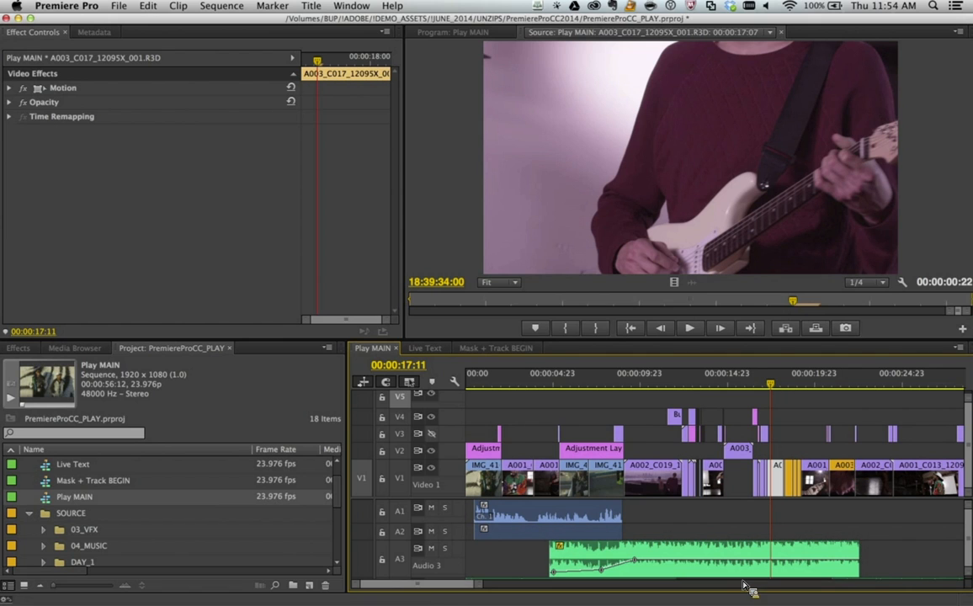
Select the orange guitar clip at 00:00:17:11 and match frame to load its master clip in the Source monitor
{"action": "mouse_move", "coordinate": [446, 585]}
{"action": "left_mouse_down"}
{"action": "mouse_move", "coordinate": [477, 589]}
{"action": "mouse_move", "coordinate": [462, 586]}
{"action": "left_mouse_up"}
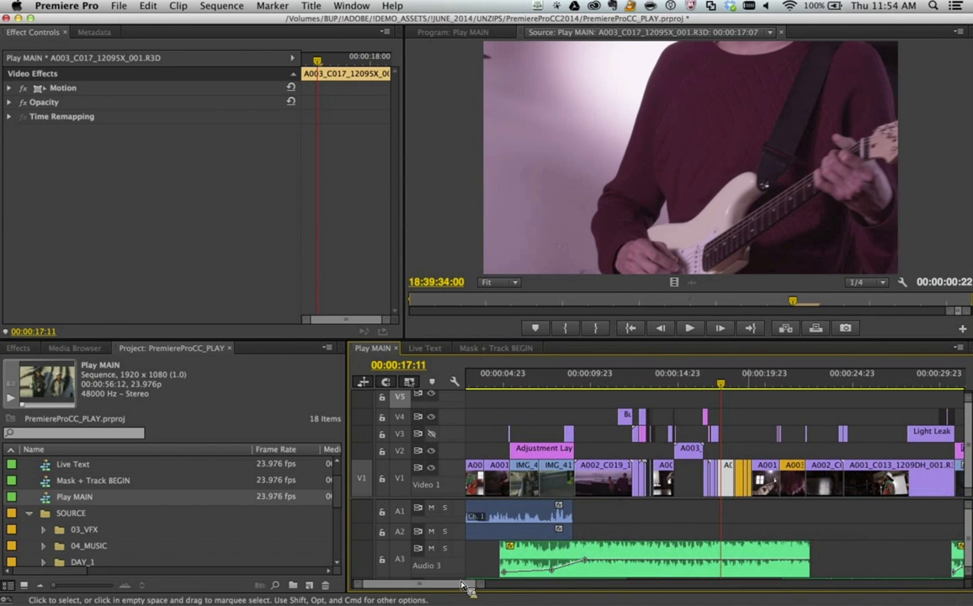
{"action": "left_click", "coordinate": [738, 514]}
{"action": "left_click", "coordinate": [752, 456]}
{"action": "left_click", "coordinate": [730, 474]}
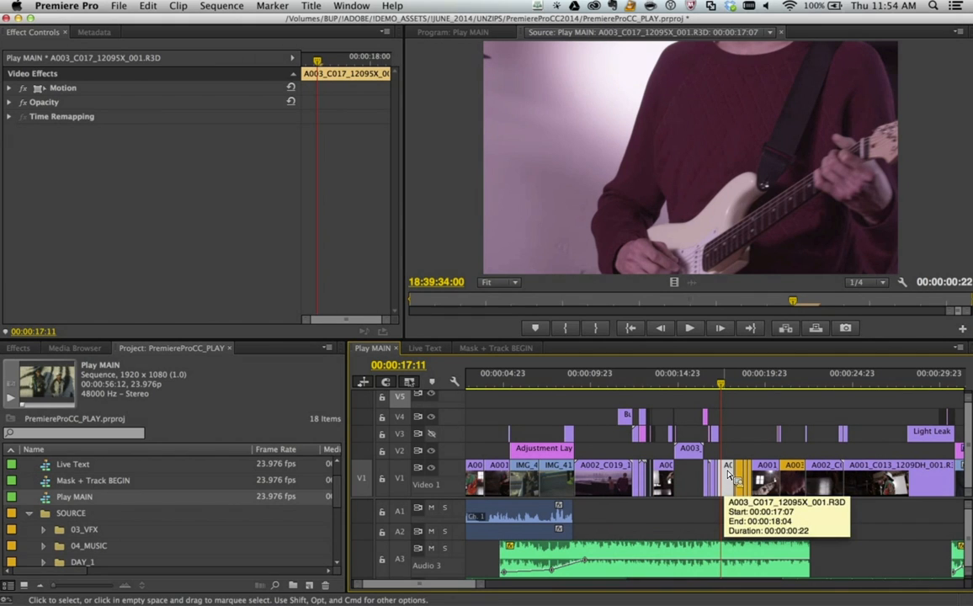
{"action": "key", "text": "f"}
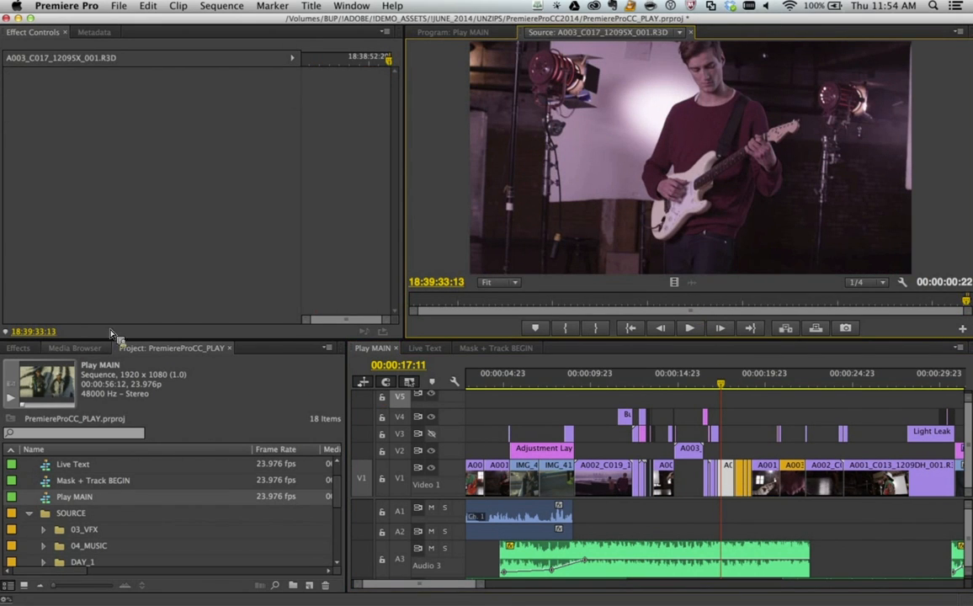
Search the effects for "bright" and apply Brightness & Contrast to the master clip in the Source monitor
{"action": "left_click", "coordinate": [27, 348]}
{"action": "left_click", "coordinate": [50, 366]}
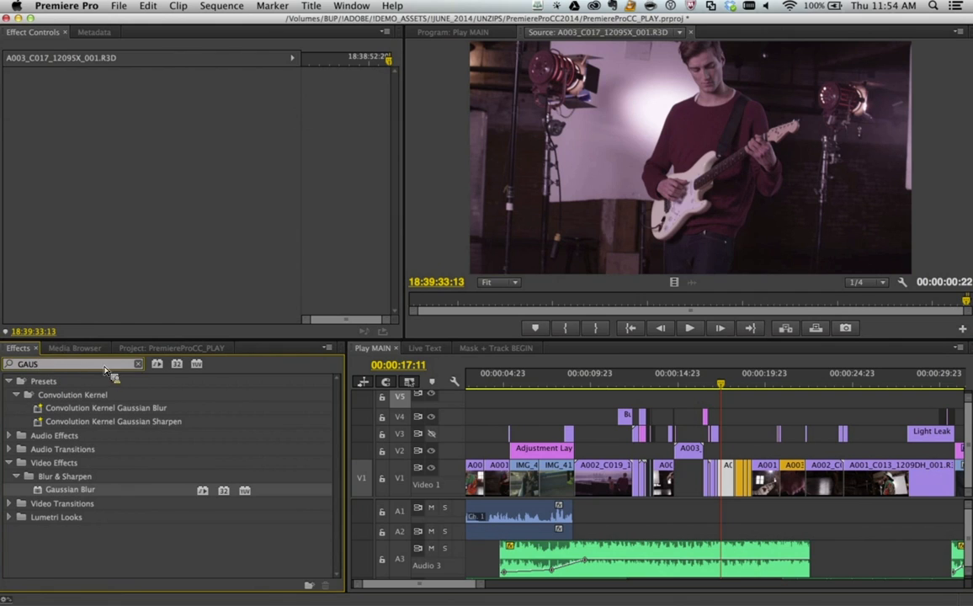
{"action": "left_click", "coordinate": [138, 364]}
{"action": "type", "text": "bright"}
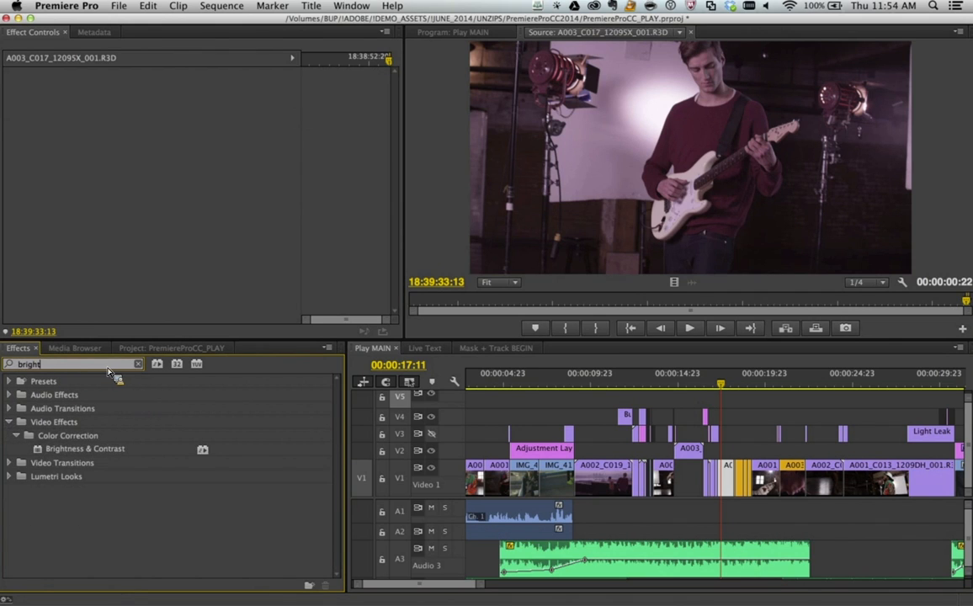
{"action": "left_click", "coordinate": [85, 454]}
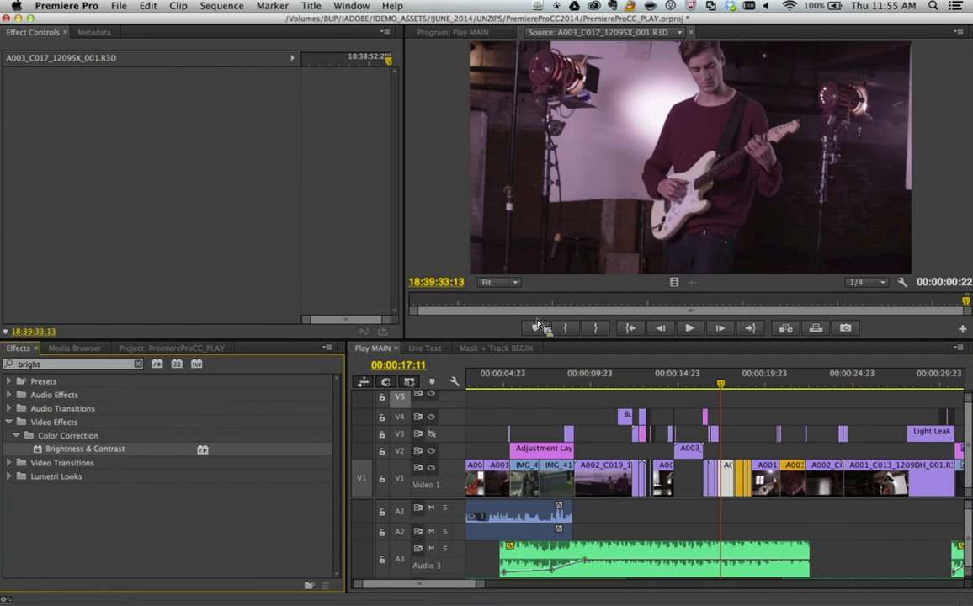
{"action": "left_click_drag", "start_coordinate": [538, 326], "coordinate": [648, 181]}
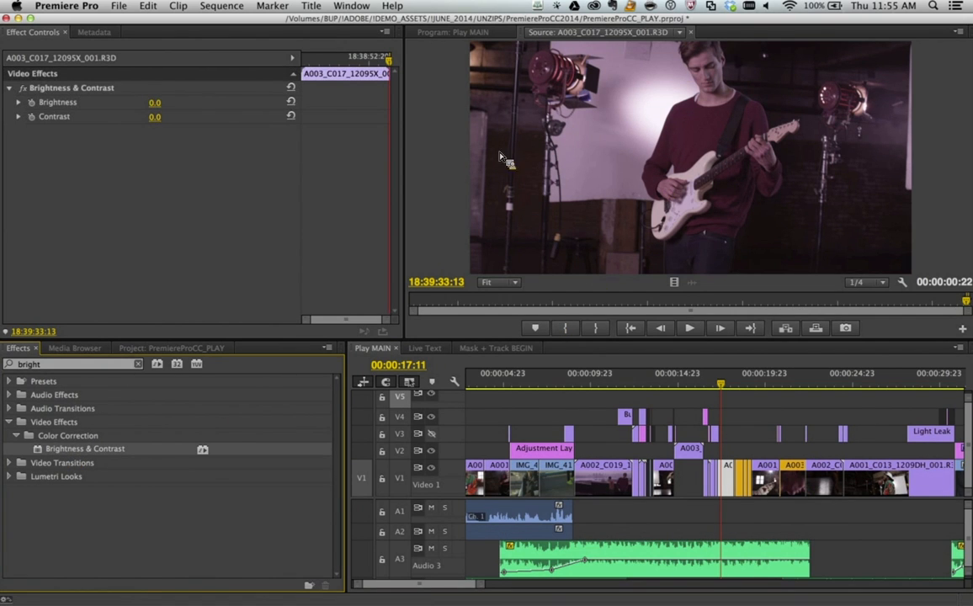
Set the master clip's Brightness to 49 and Contrast to -26, and scrub Play MAIN to 00:00:18:19 to check the related clips
{"action": "left_click_drag", "start_coordinate": [119, 107], "coordinate": [155, 122]}
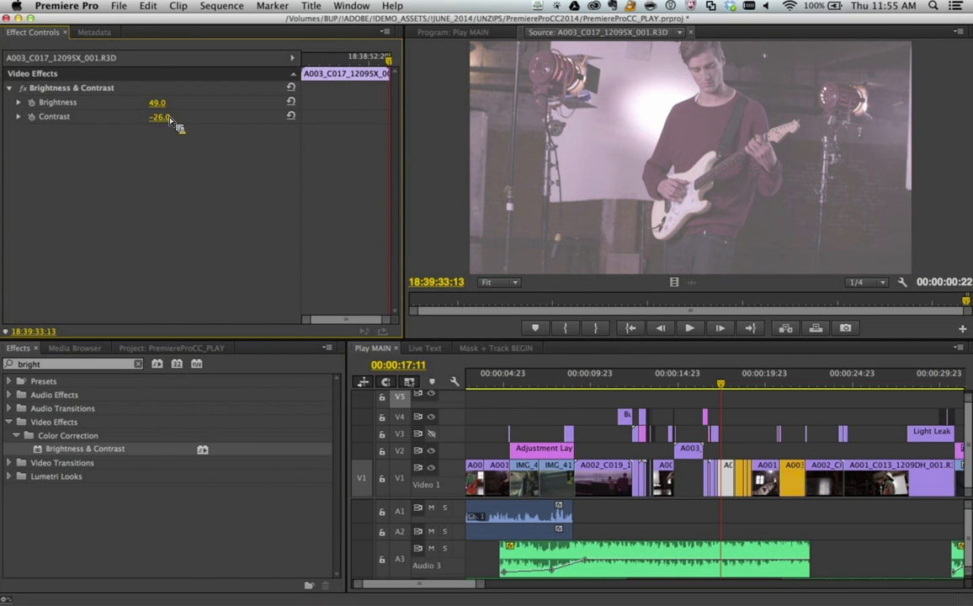
{"action": "left_click", "coordinate": [723, 386]}
{"action": "left_click_drag", "start_coordinate": [721, 387], "coordinate": [745, 384]}
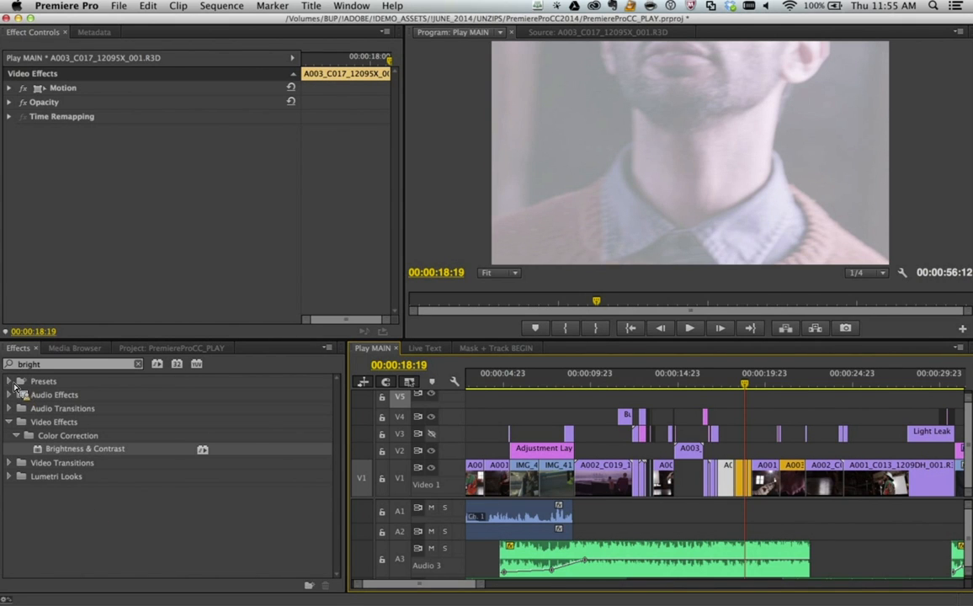
Open the Lens Distortion sequence, scrub through its racetrack footage and return the playhead to 00;00;00;00
{"action": "left_click", "coordinate": [214, 349]}
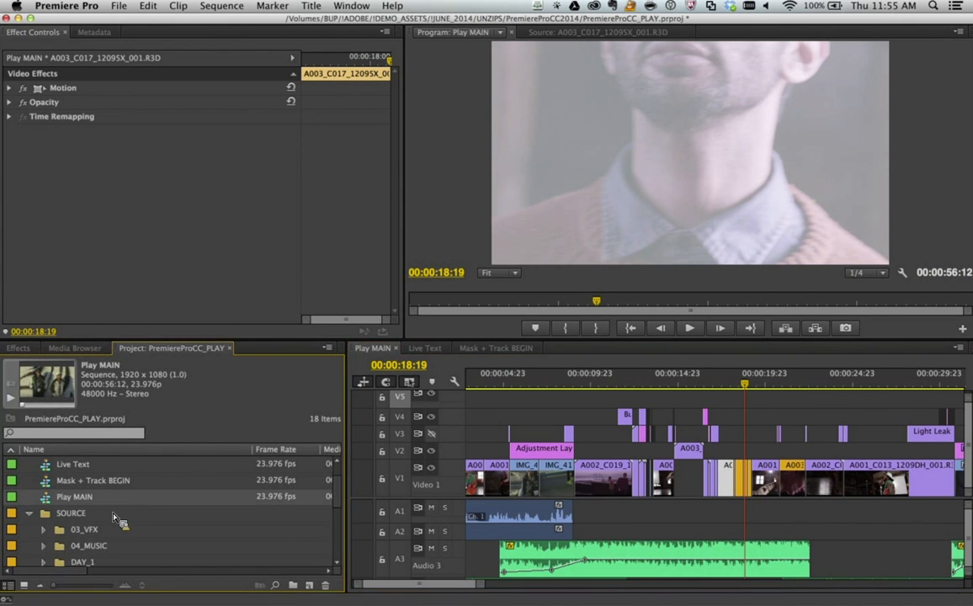
{"action": "scroll", "coordinate": [109, 517], "scroll_direction": "up", "scroll_amount": 2}
{"action": "double_click", "coordinate": [102, 481]}
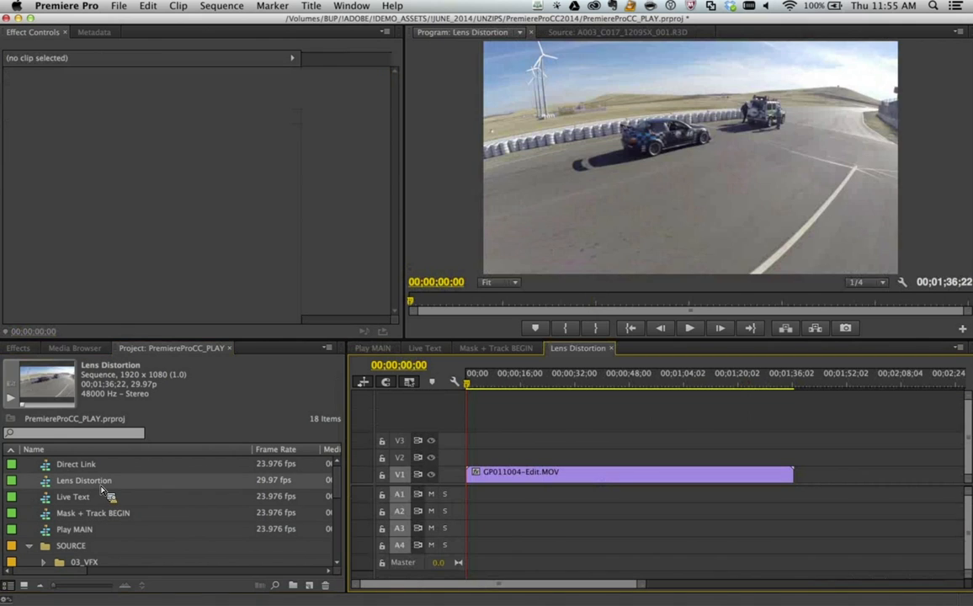
{"action": "left_click_drag", "start_coordinate": [469, 388], "coordinate": [542, 388]}
{"action": "left_click_drag", "start_coordinate": [558, 387], "coordinate": [641, 389]}
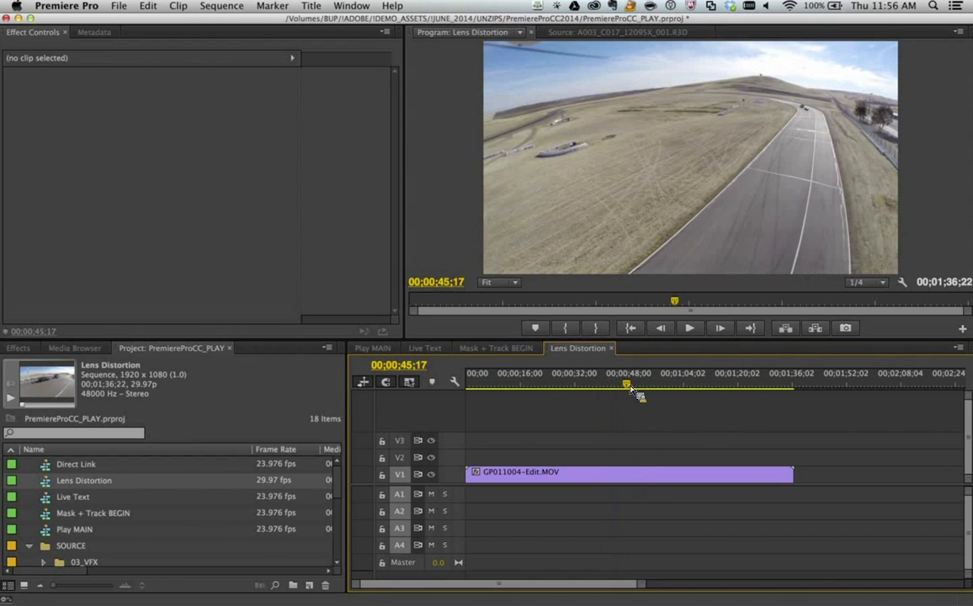
{"action": "left_click_drag", "start_coordinate": [638, 389], "coordinate": [468, 384]}
Apply the GoPro Hero3+ Black 1080 - Medium lens distortion removal preset to the GP011004-Edit.MOV clip
{"action": "scroll", "coordinate": [226, 476], "scroll_direction": "down", "scroll_amount": 2}
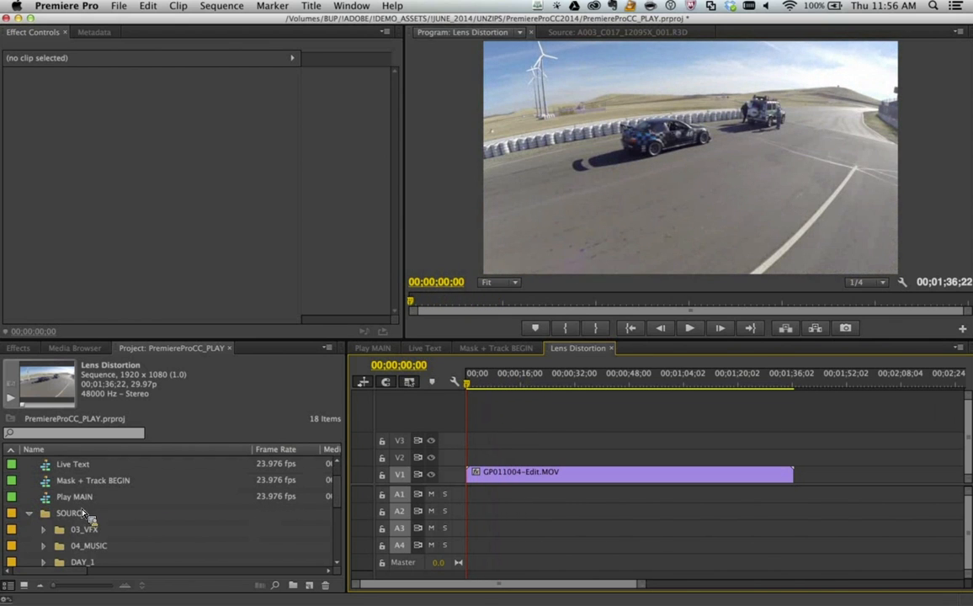
{"action": "left_click", "coordinate": [18, 347]}
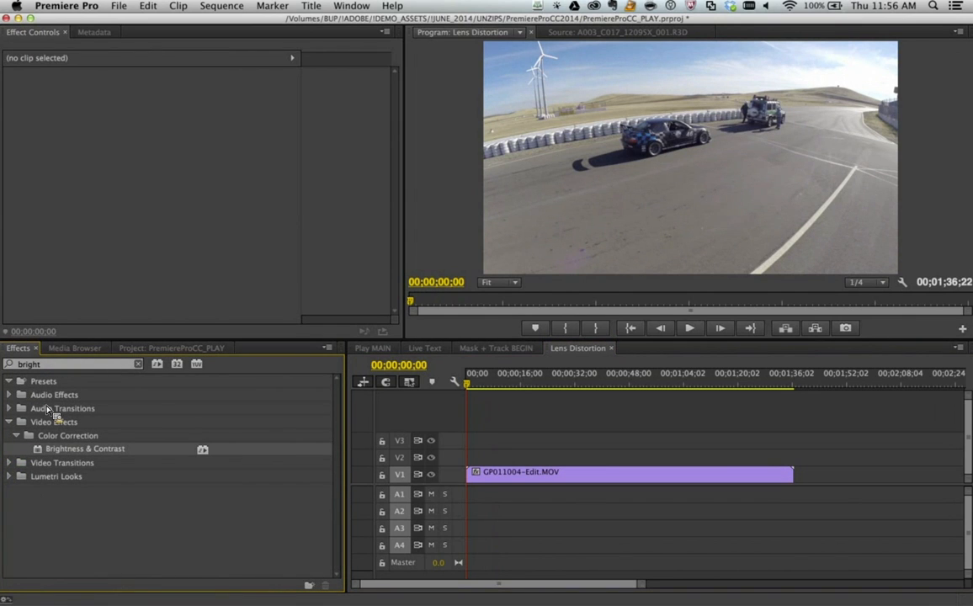
{"action": "left_click", "coordinate": [137, 365]}
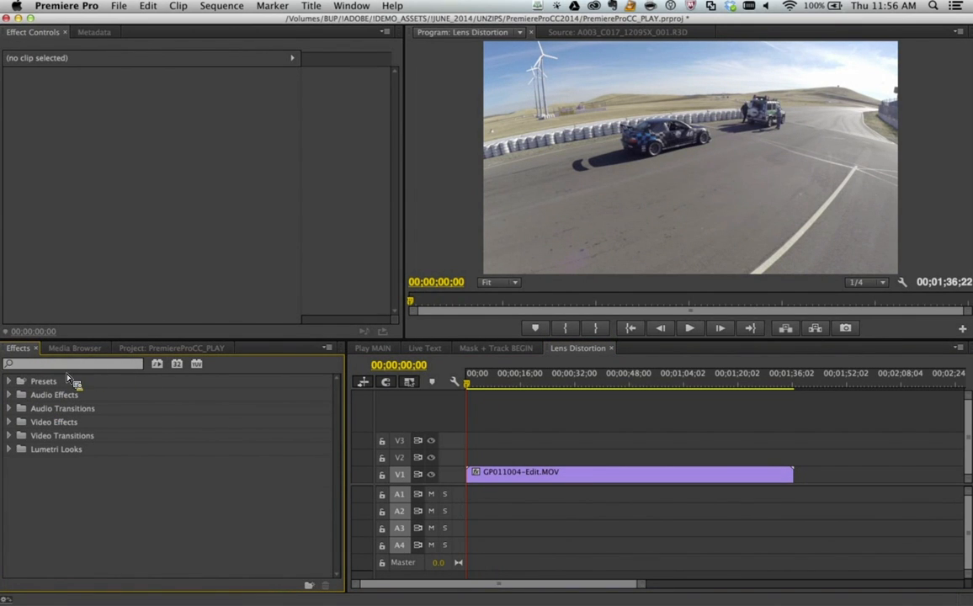
{"action": "left_click", "coordinate": [9, 381]}
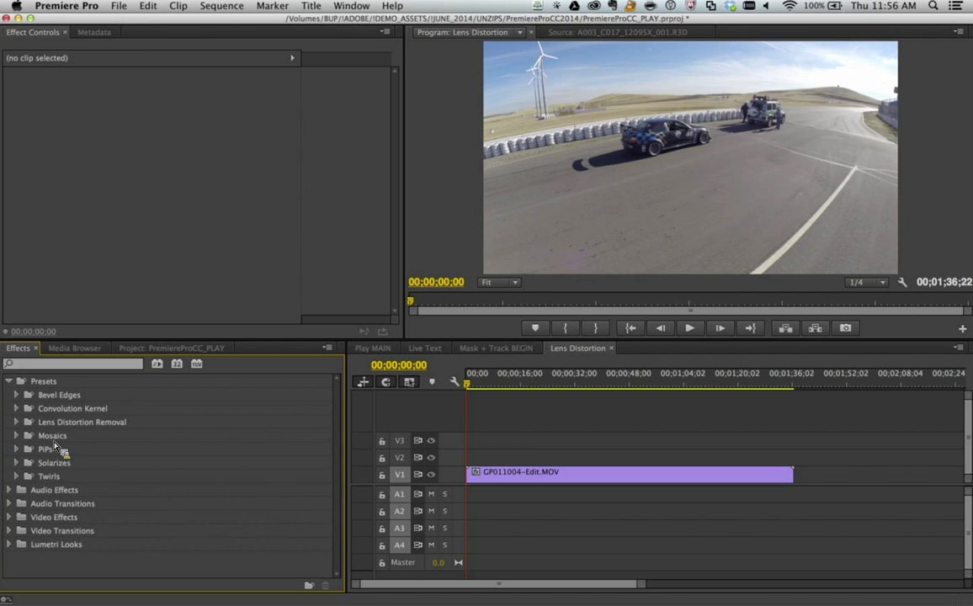
{"action": "left_click", "coordinate": [17, 423]}
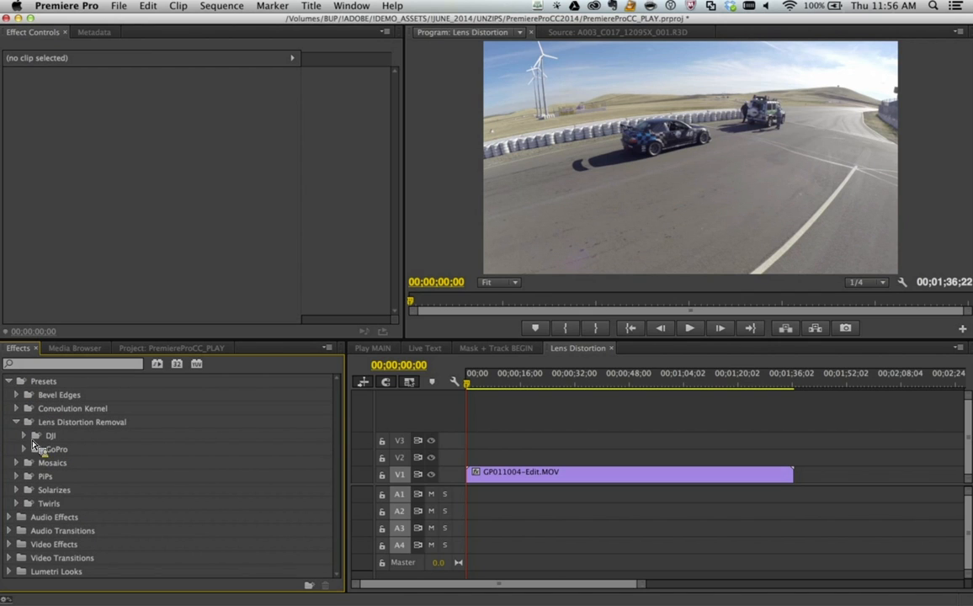
{"action": "left_click", "coordinate": [23, 435]}
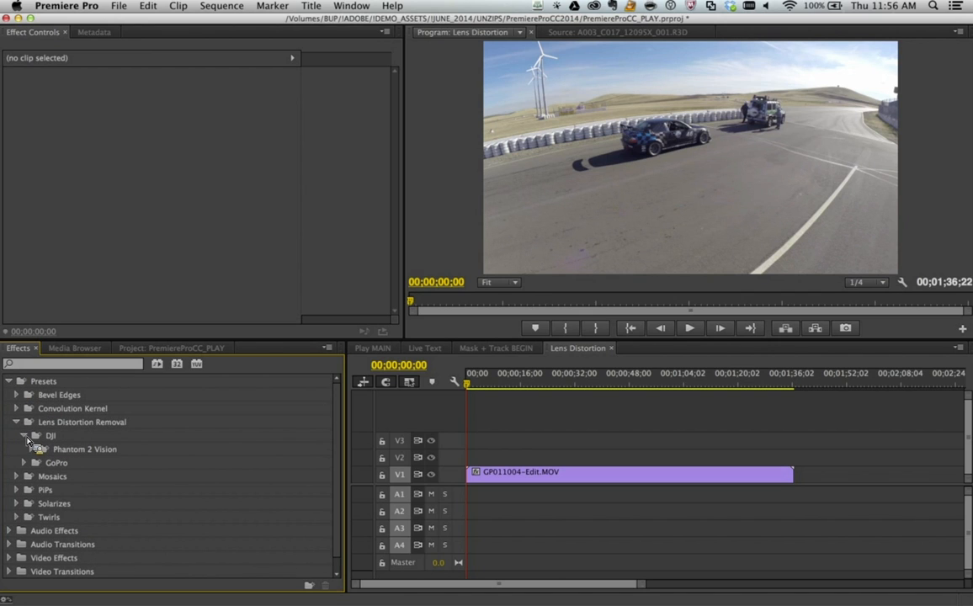
{"action": "left_click", "coordinate": [25, 436]}
{"action": "left_click", "coordinate": [24, 449]}
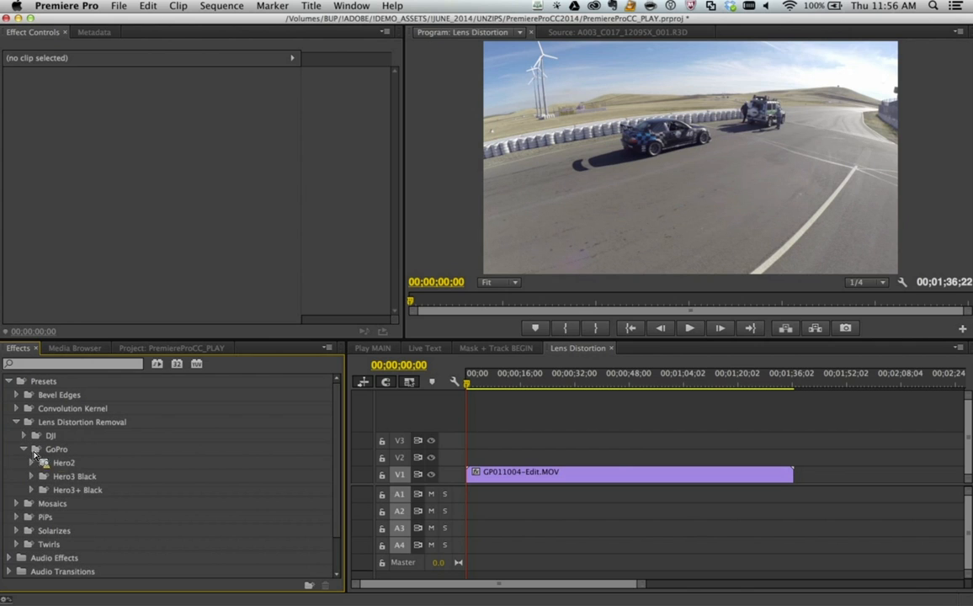
{"action": "left_click", "coordinate": [32, 490]}
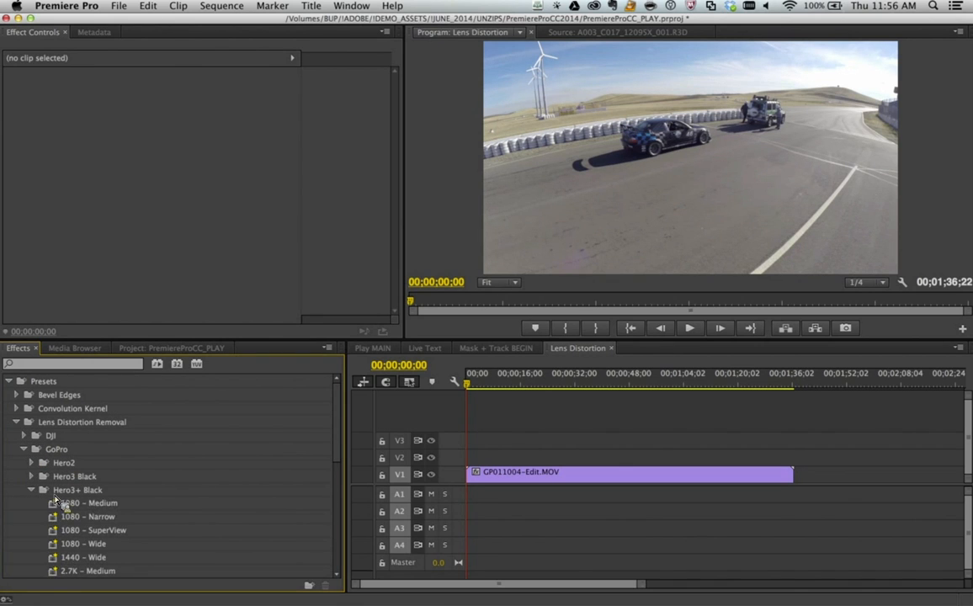
{"action": "left_click_drag", "start_coordinate": [56, 500], "coordinate": [670, 393]}
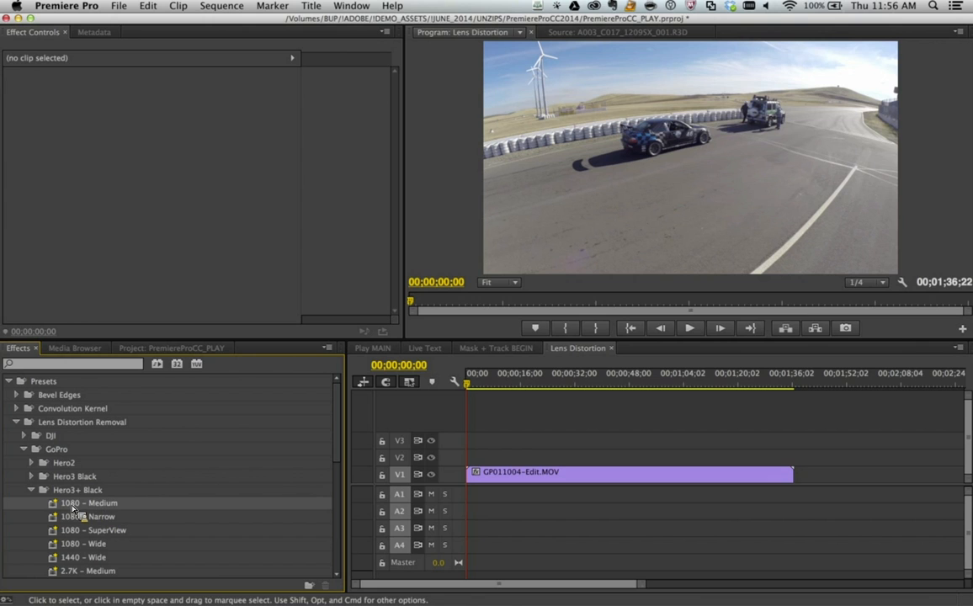
{"action": "left_click_drag", "start_coordinate": [74, 505], "coordinate": [533, 485]}
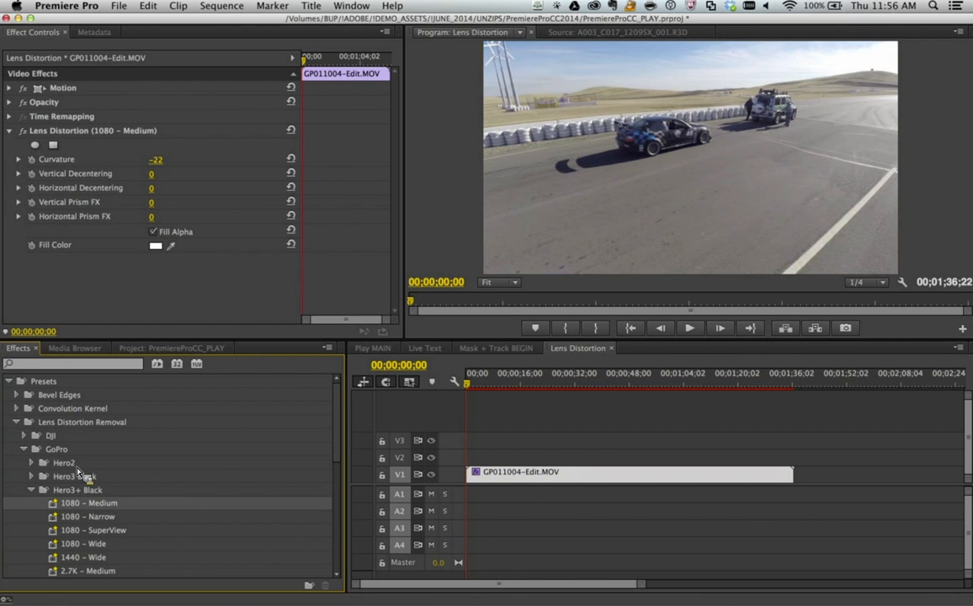
Keep the playback resolution at 1/4, preview the corrected racetrack clip and return the playhead to 00;00;00;00
{"action": "left_click_drag", "start_coordinate": [108, 498], "coordinate": [619, 412]}
{"action": "left_click", "coordinate": [880, 283]}
{"action": "left_click", "coordinate": [877, 320]}
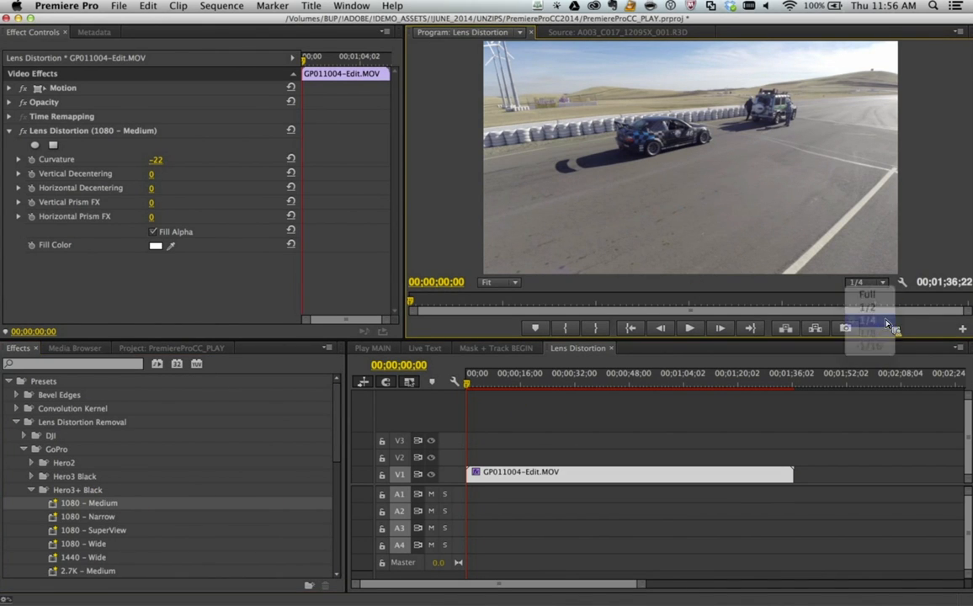
{"action": "mouse_move", "coordinate": [472, 388]}
{"action": "left_mouse_down"}
{"action": "mouse_move", "coordinate": [680, 388]}
{"action": "mouse_move", "coordinate": [467, 384]}
{"action": "left_mouse_up"}
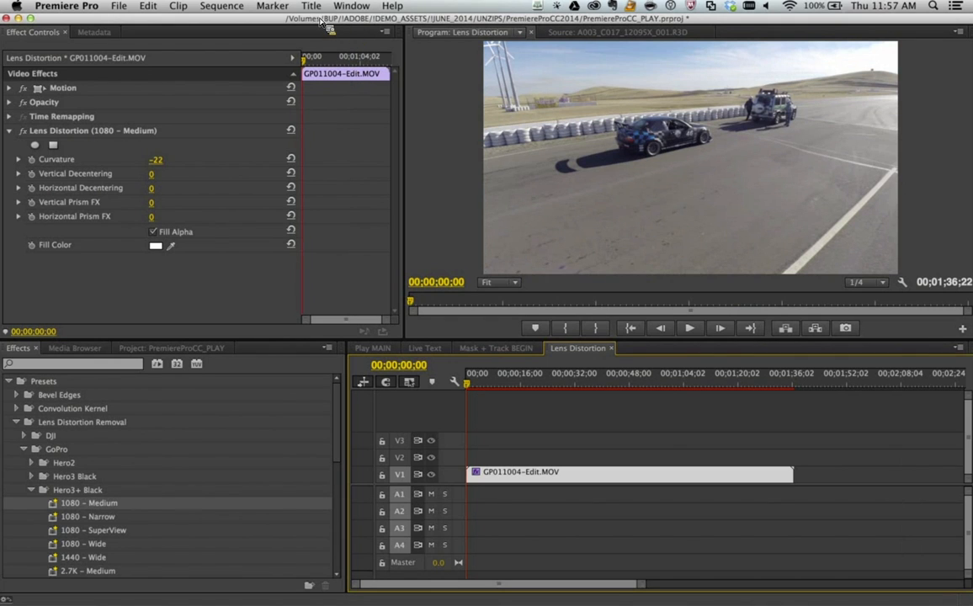
Switch to PowerPoint and review the CC2014_PressDeck.pptx new-feature slides for Photoshop, Illustrator, InDesign, Muse and Premiere Pro, slides 5 to 9
{"action": "key", "text": "super+Tab"}
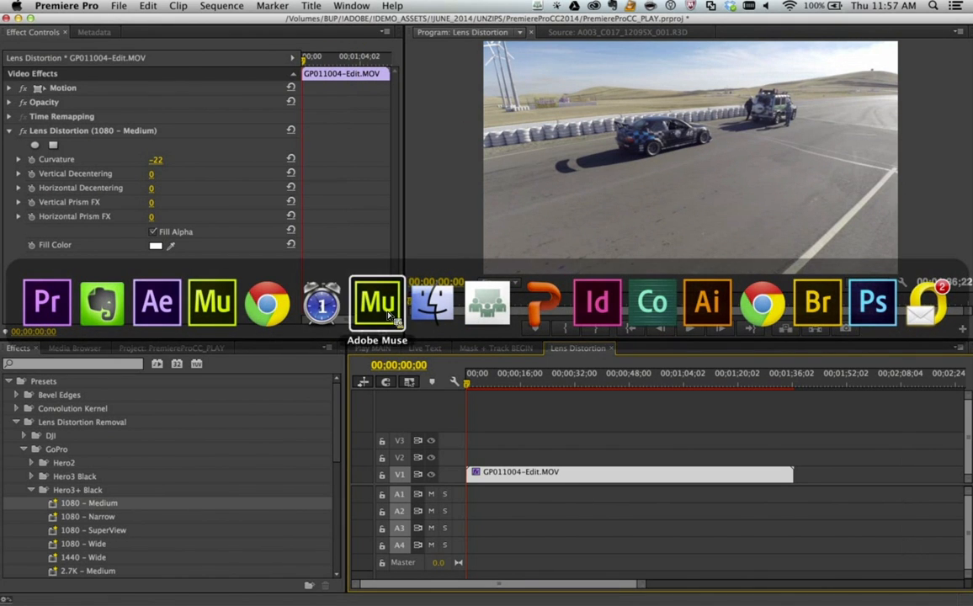
{"action": "left_click", "coordinate": [556, 304]}
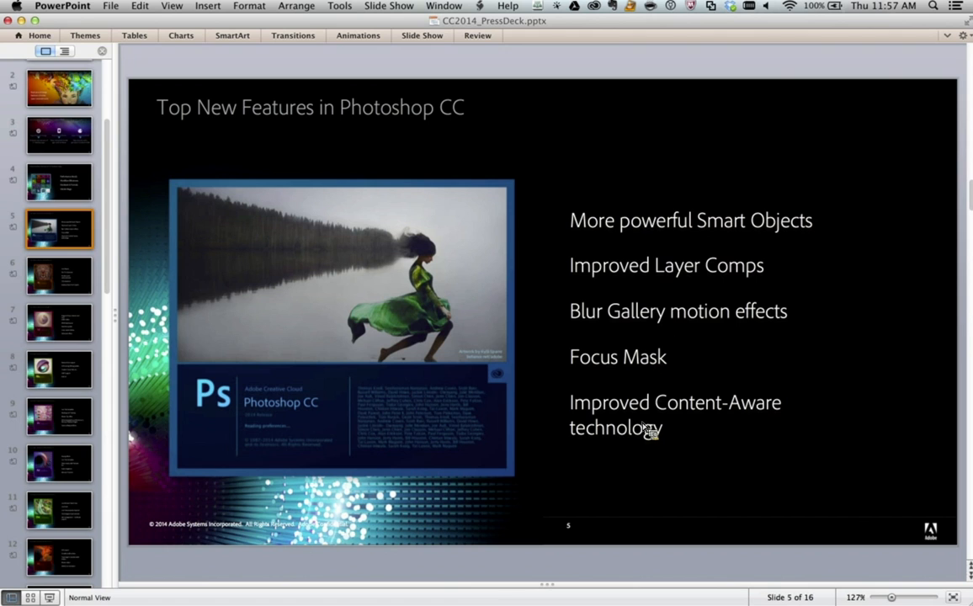
{"action": "left_click", "coordinate": [66, 285]}
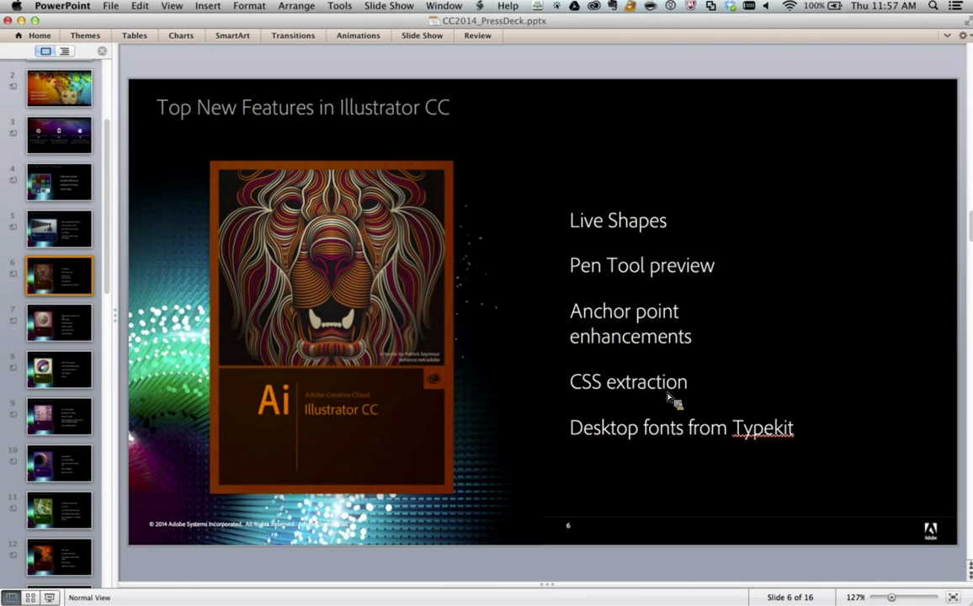
{"action": "key", "text": "Down"}
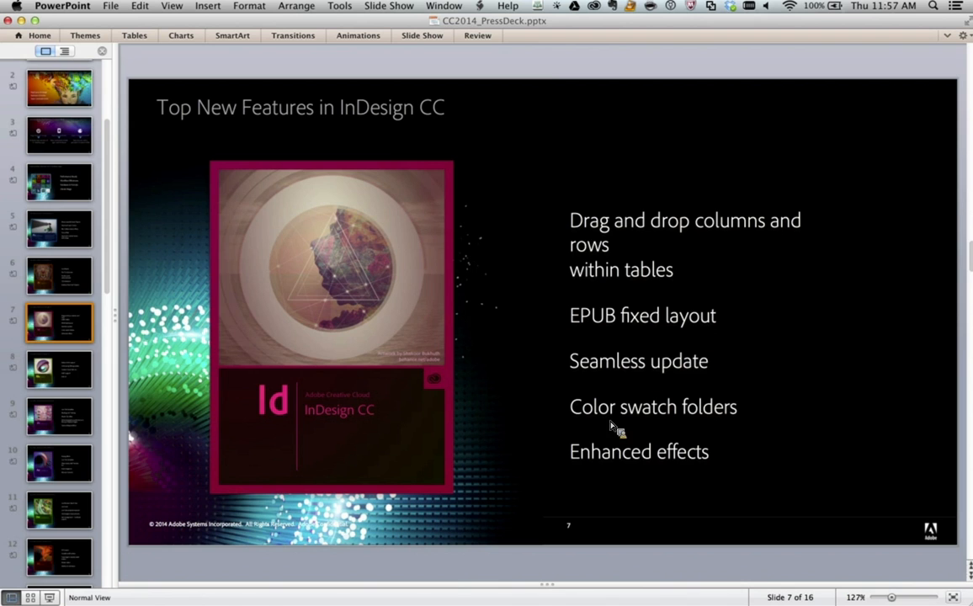
{"action": "left_click", "coordinate": [54, 369]}
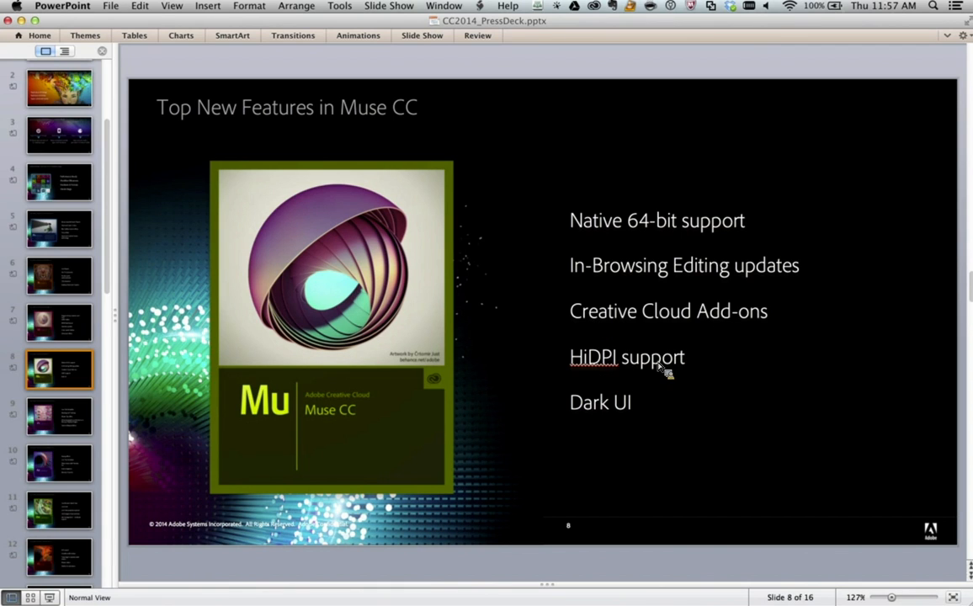
{"action": "left_click", "coordinate": [67, 417]}
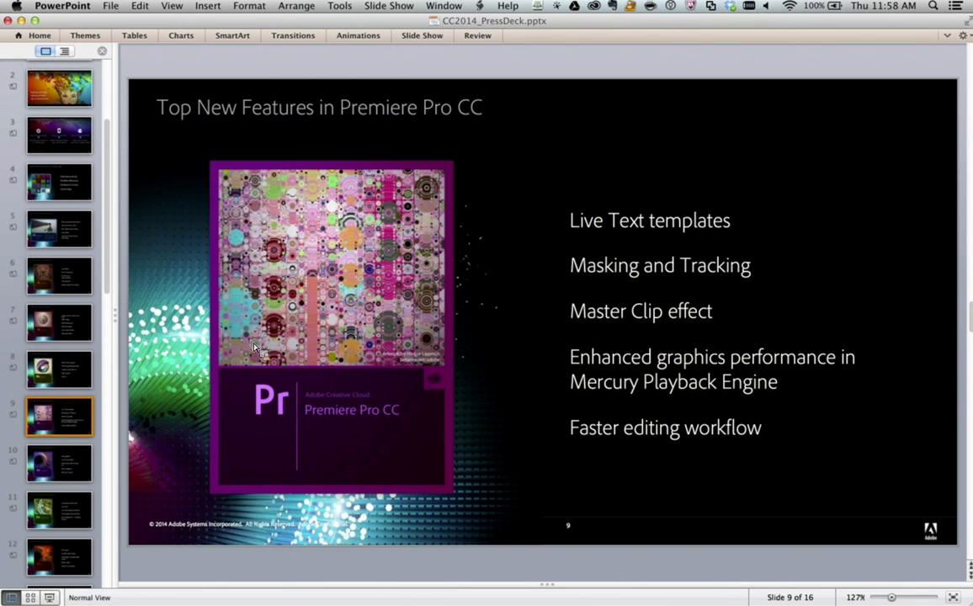
Go through slides 10 to 14, including Dreamweaver CC and Lightroom 5.5, and open the learn.adobe.com slide 15
{"action": "scroll", "coordinate": [58, 360], "scroll_direction": "down", "scroll_amount": 2}
{"action": "scroll", "coordinate": [49, 363], "scroll_direction": "down", "scroll_amount": 1}
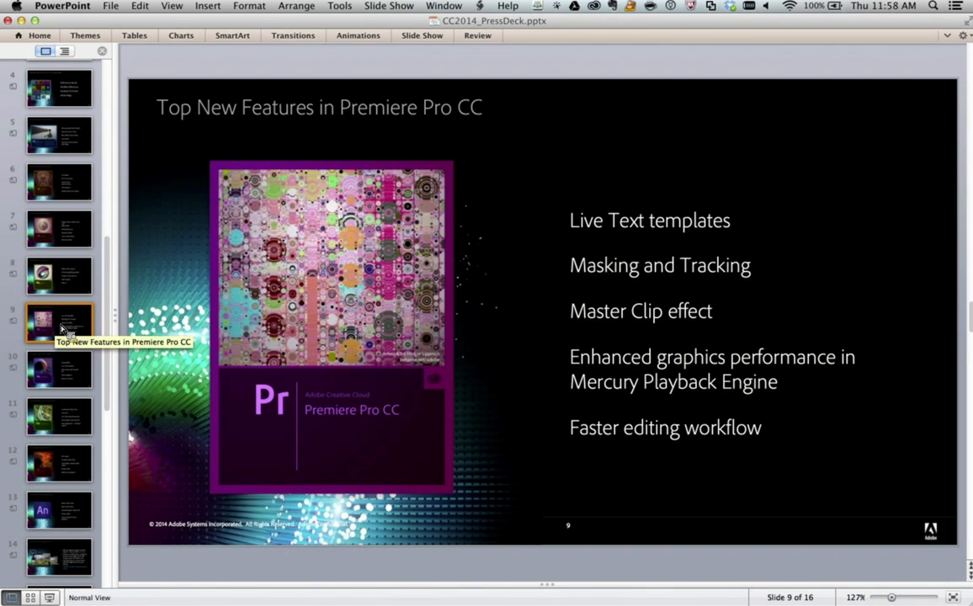
{"action": "scroll", "coordinate": [61, 328], "scroll_direction": "down", "scroll_amount": 1}
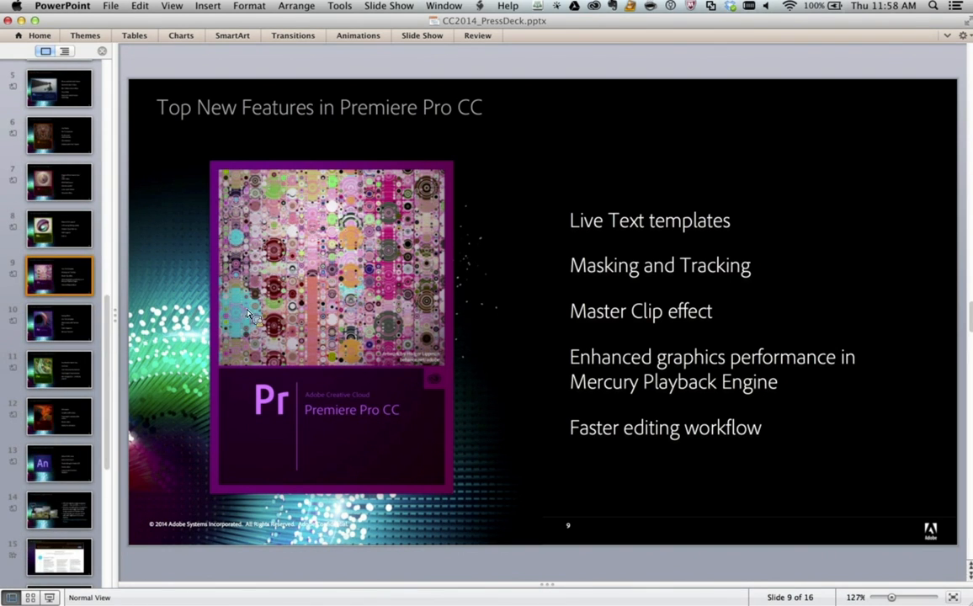
{"action": "left_click", "coordinate": [67, 299]}
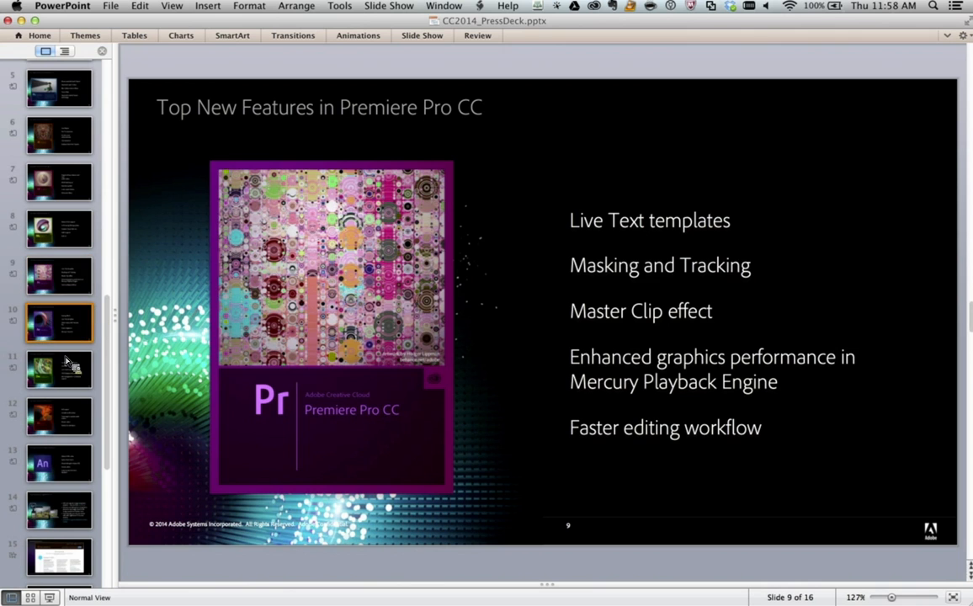
{"action": "left_click", "coordinate": [67, 376]}
{"action": "left_click", "coordinate": [78, 416]}
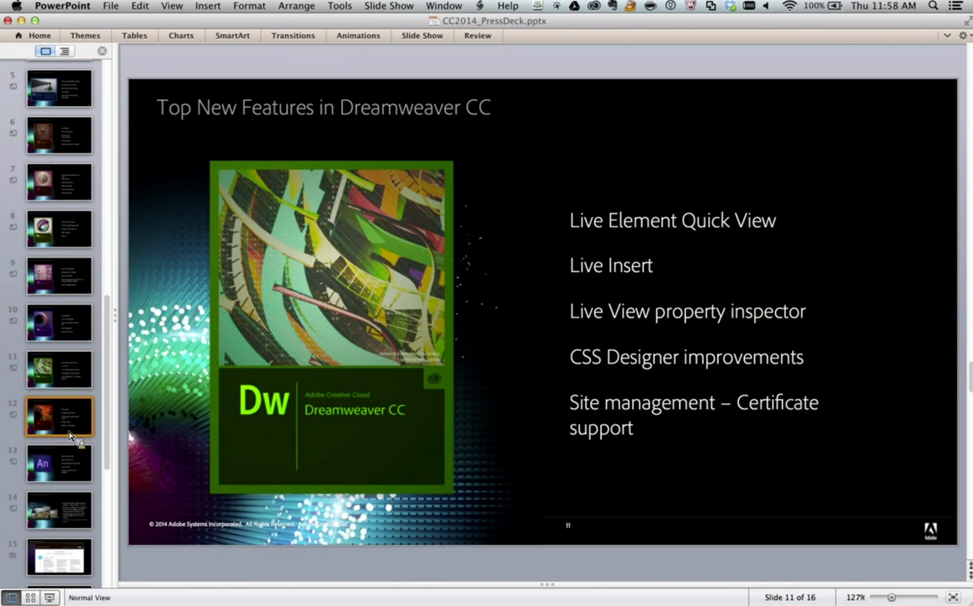
{"action": "left_click", "coordinate": [81, 469]}
{"action": "left_click", "coordinate": [66, 513]}
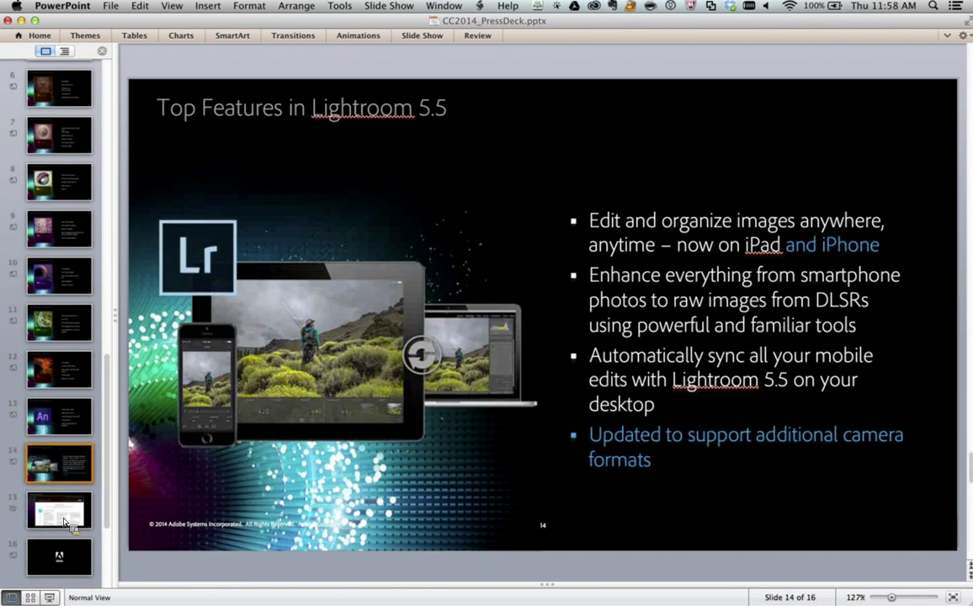
{"action": "left_click", "coordinate": [58, 501]}
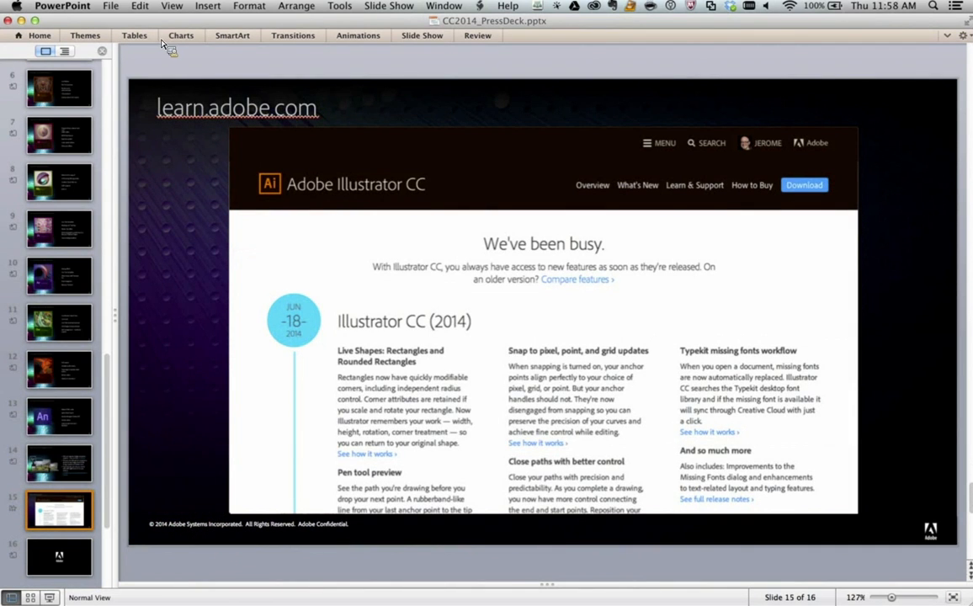
{"action": "mouse_move", "coordinate": [513, 603]}
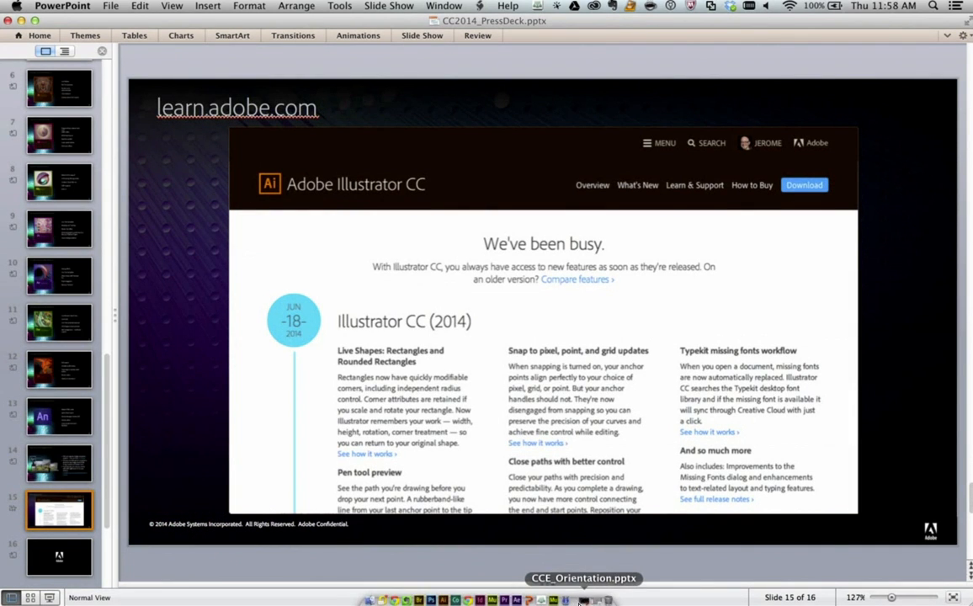